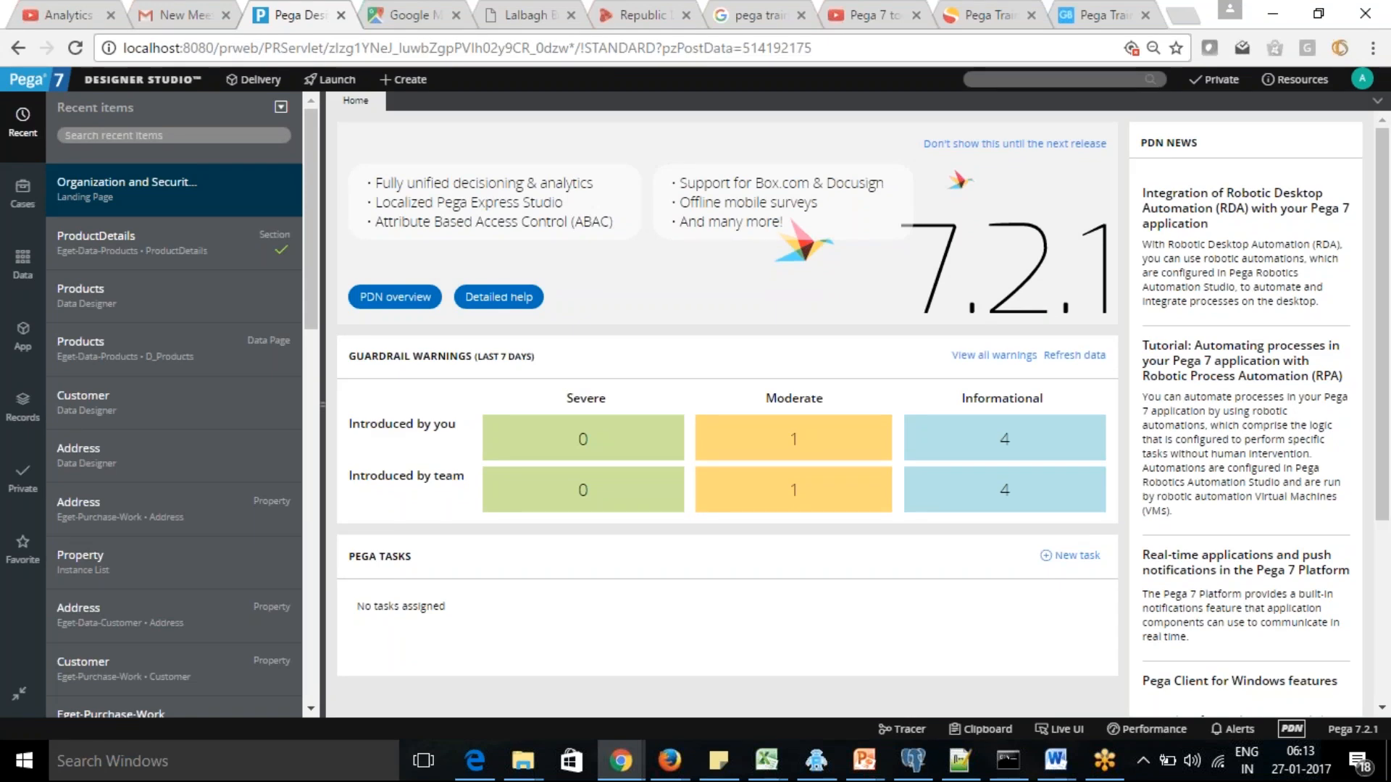
Open the ProductDetails section and review its repeat grid layout
click(142, 244)
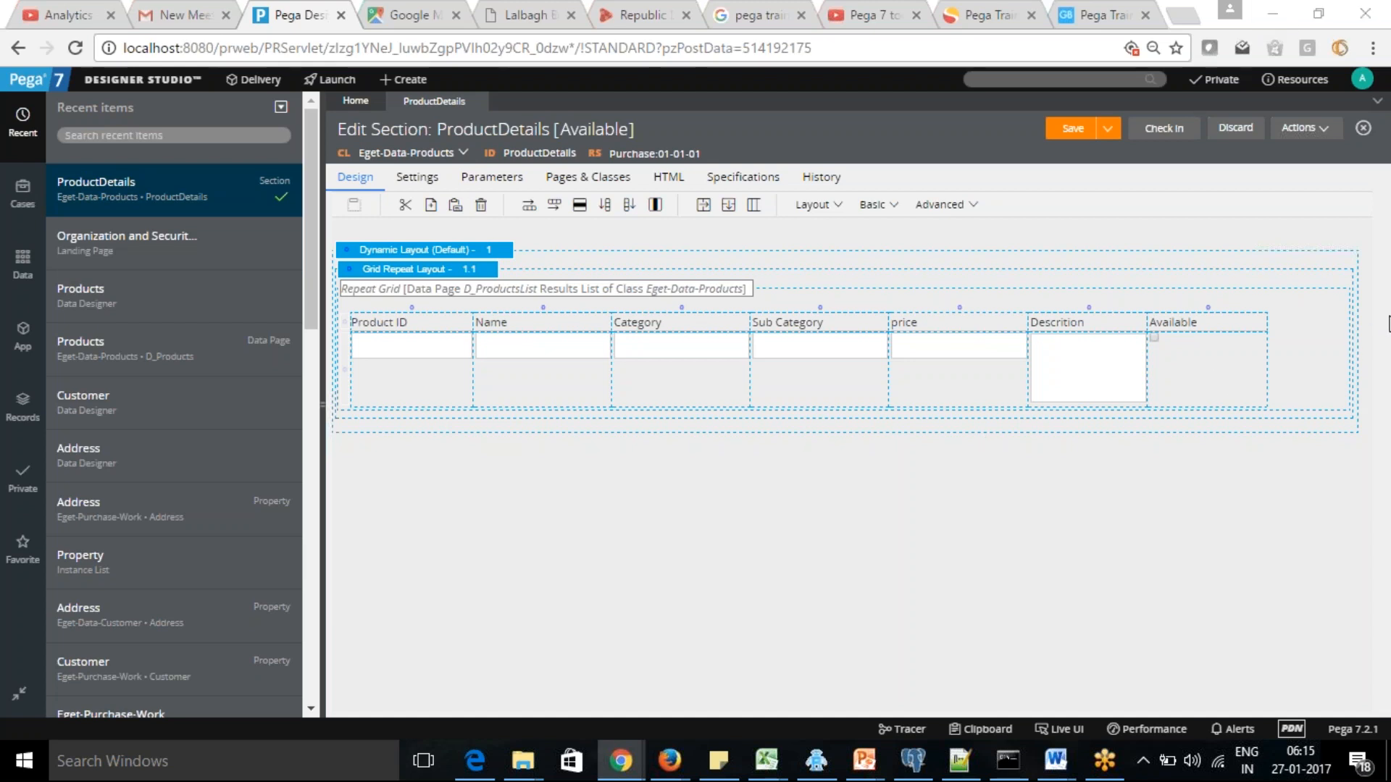
click(356, 102)
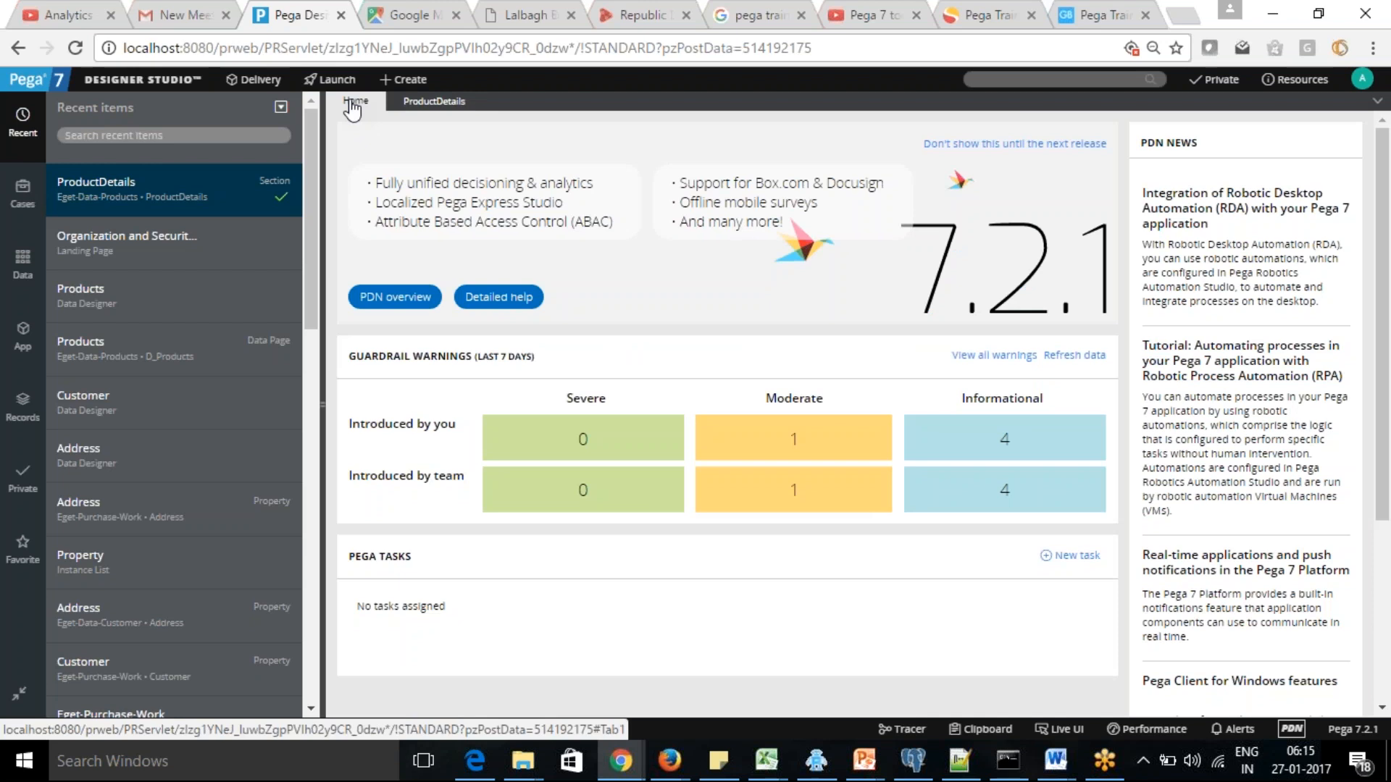
click(436, 102)
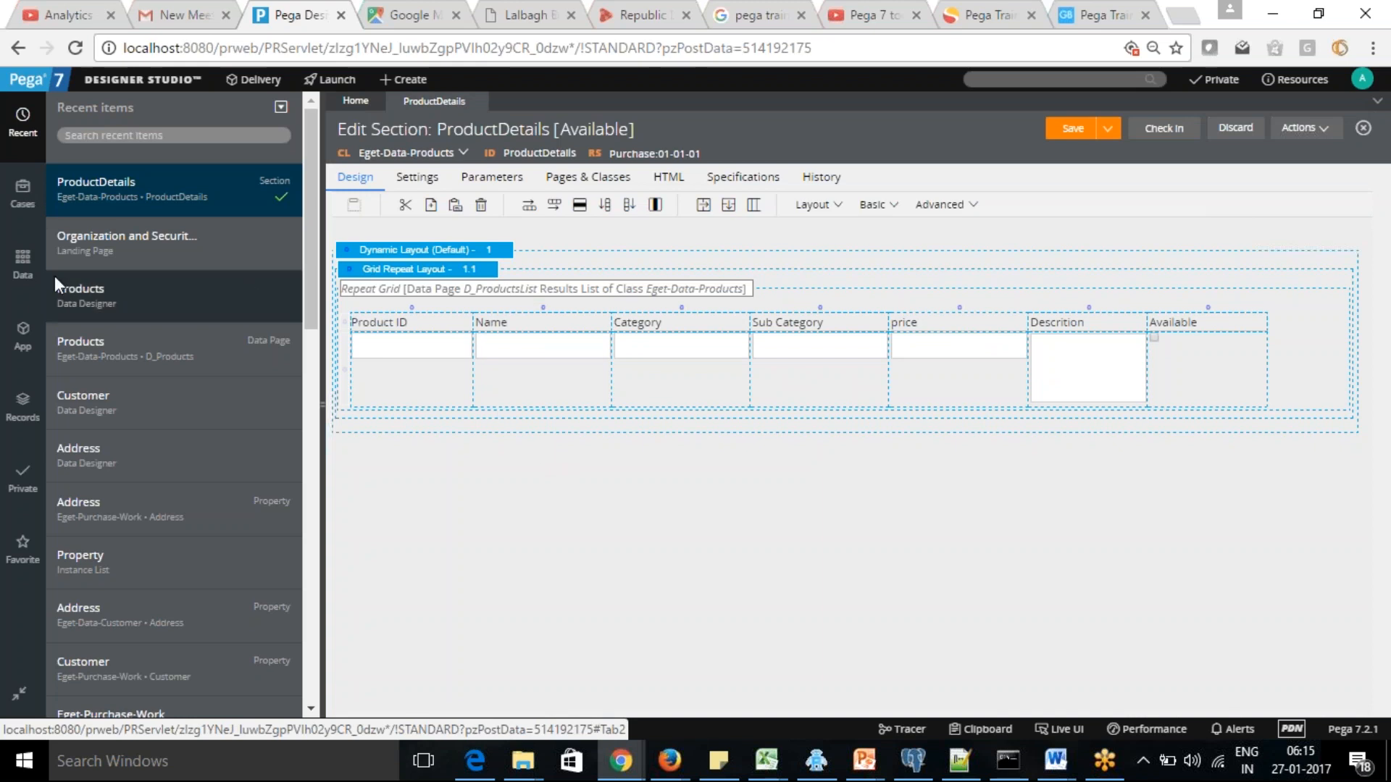
Check the data types of the current application and switch to the Purchase application
click(23, 266)
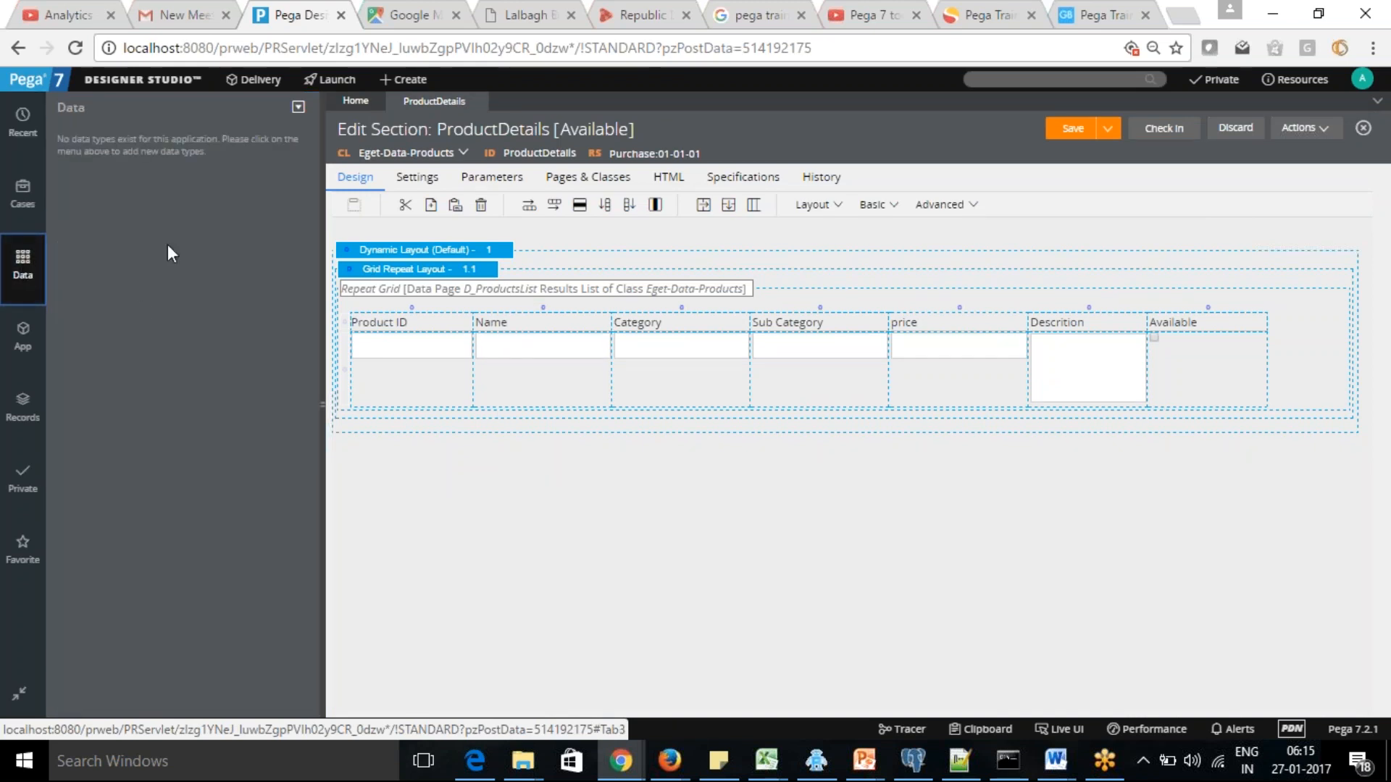
click(258, 81)
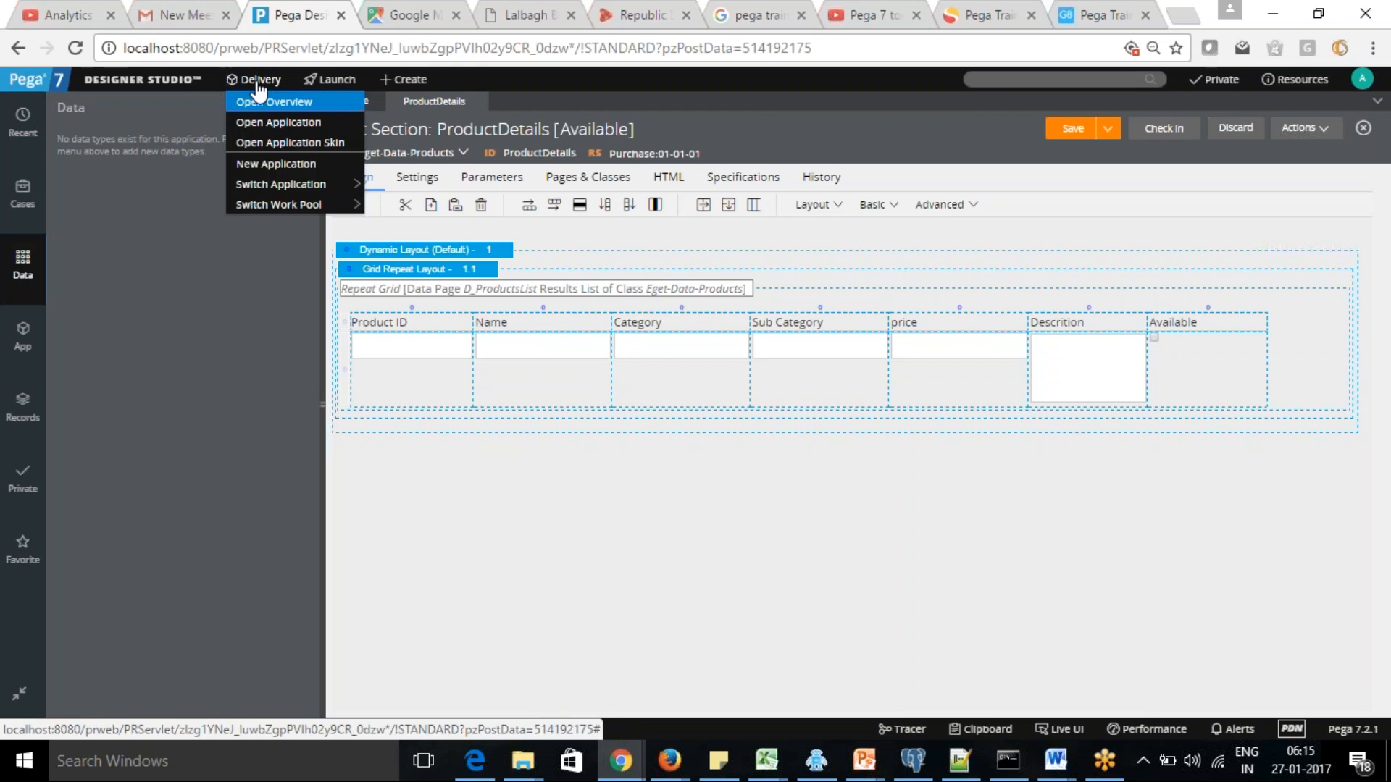
mouse_move(323, 186)
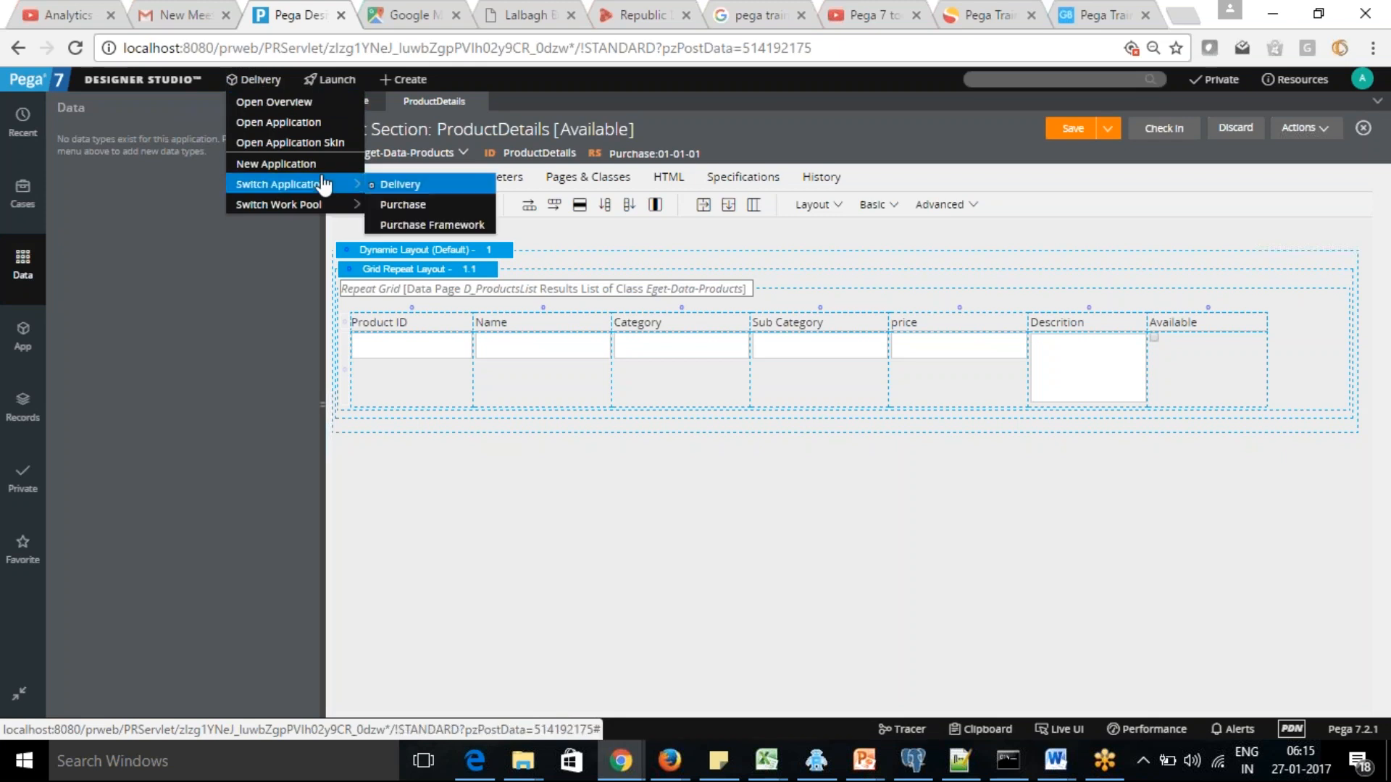
click(403, 204)
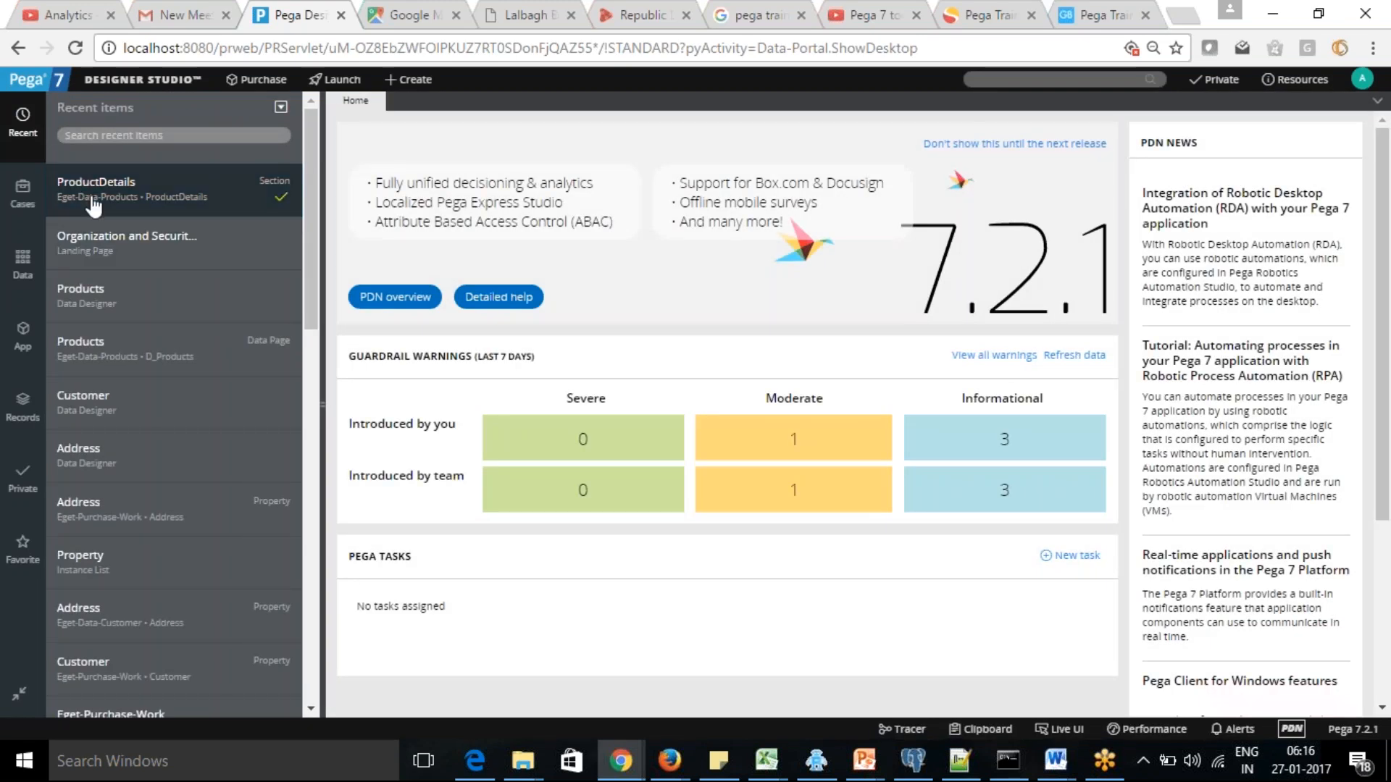
Open the Products data type from the Purchase application's data types
click(94, 206)
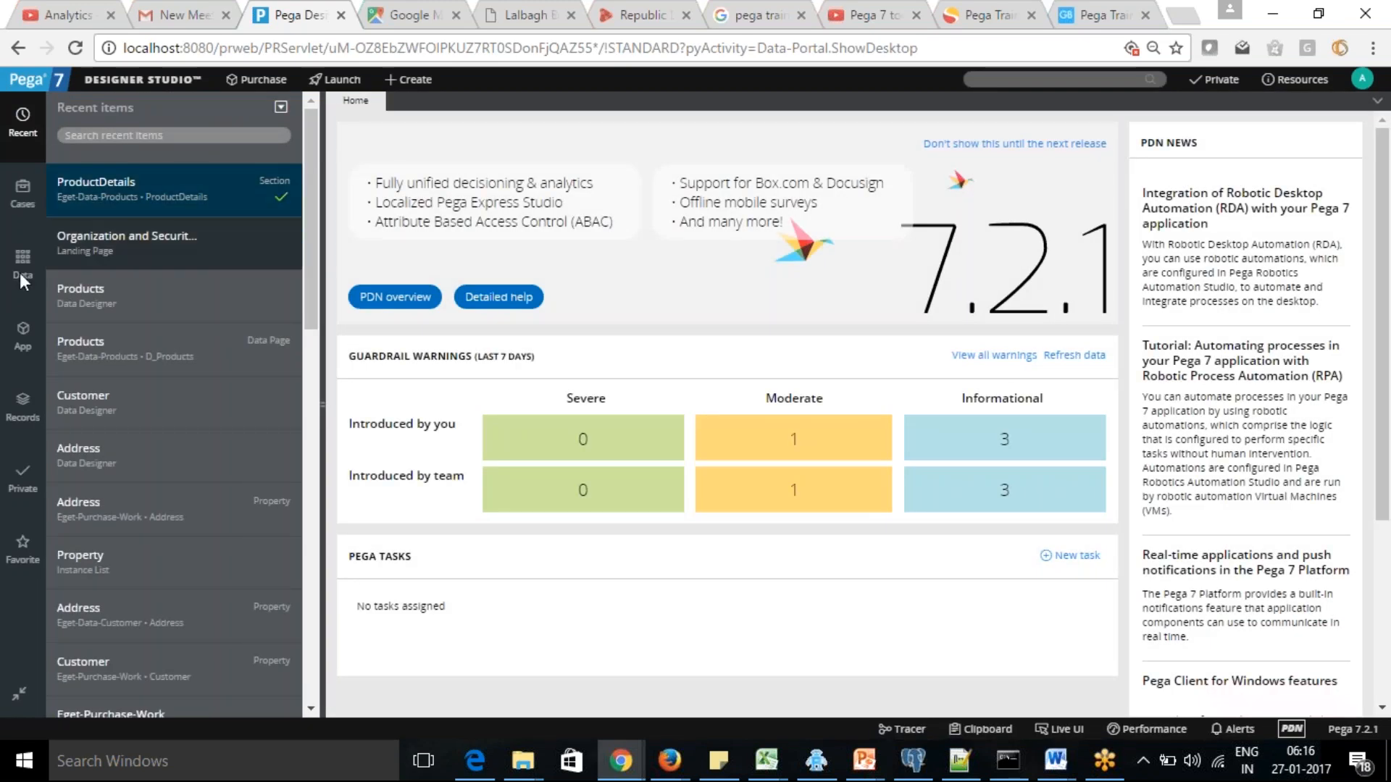
click(24, 335)
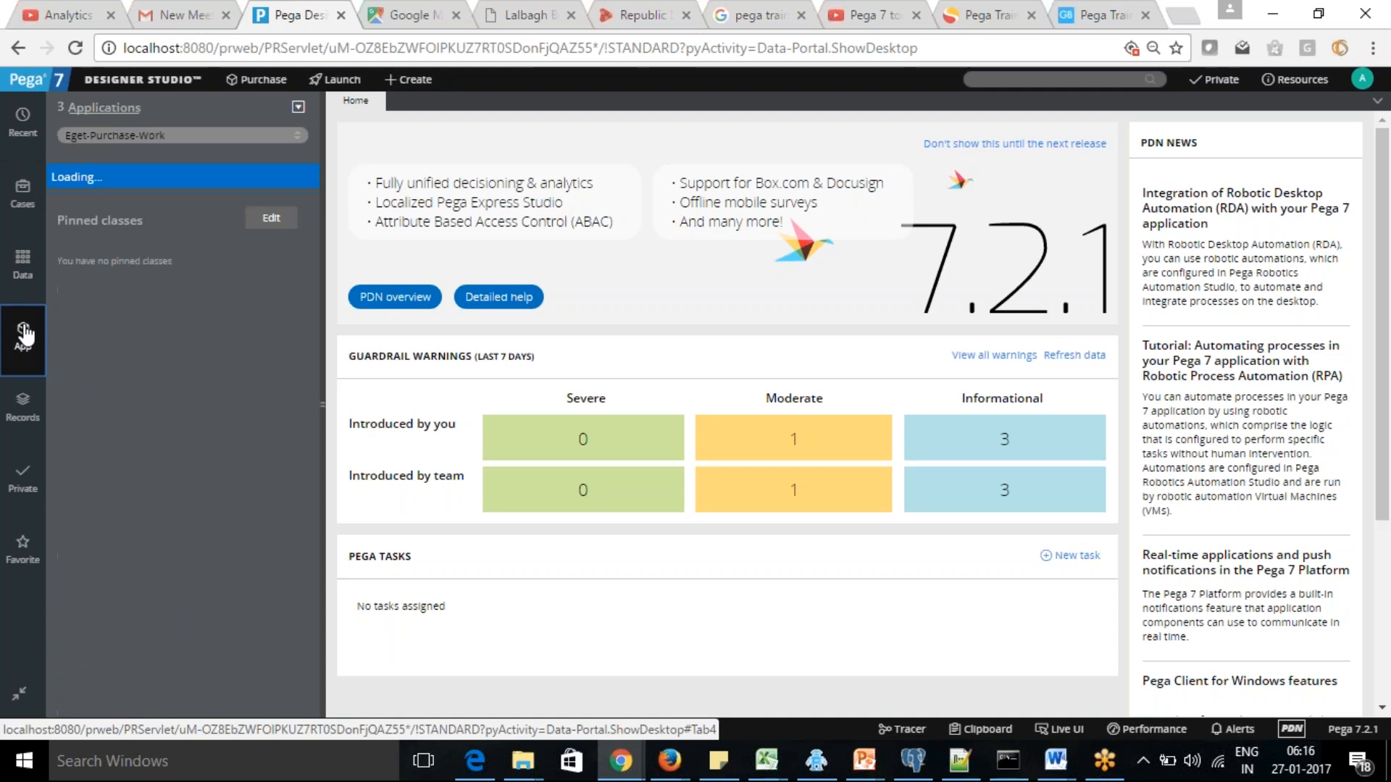
click(22, 265)
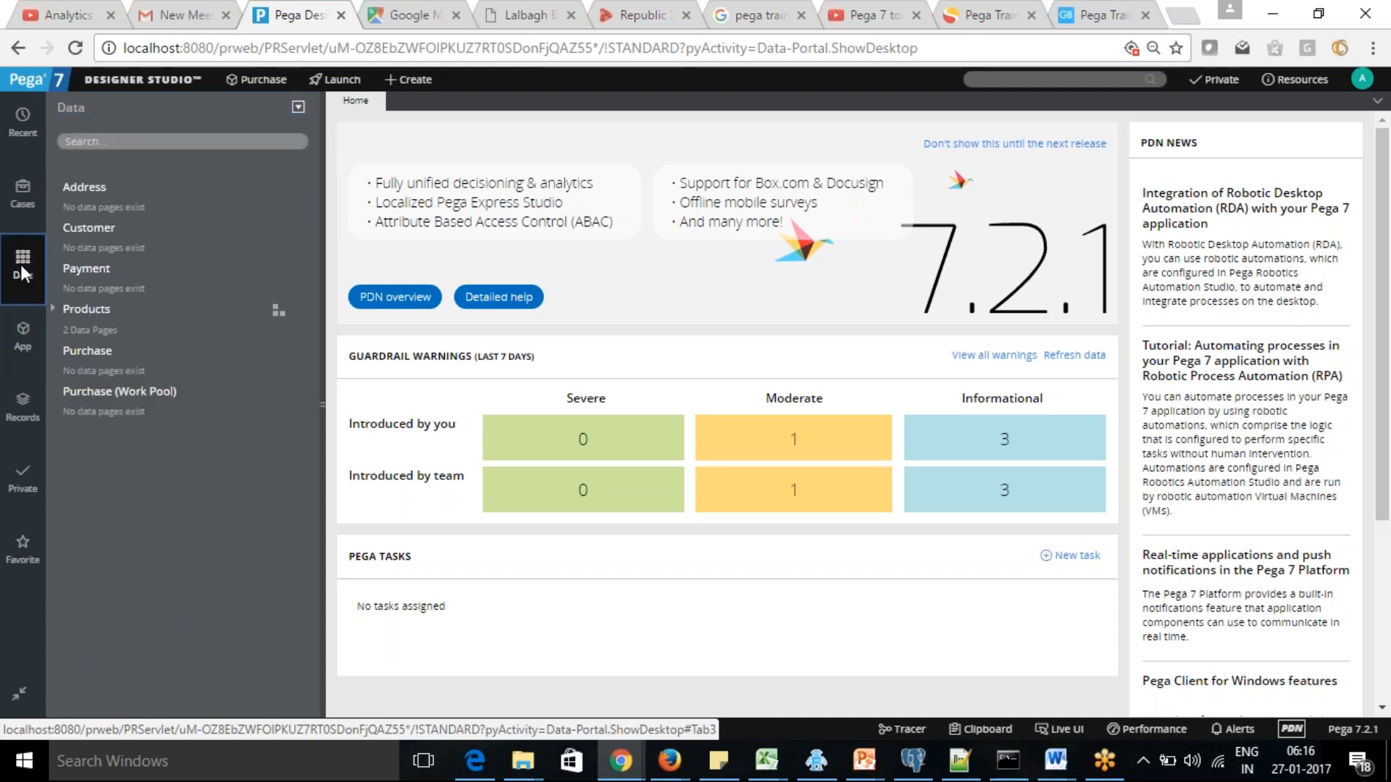
click(86, 312)
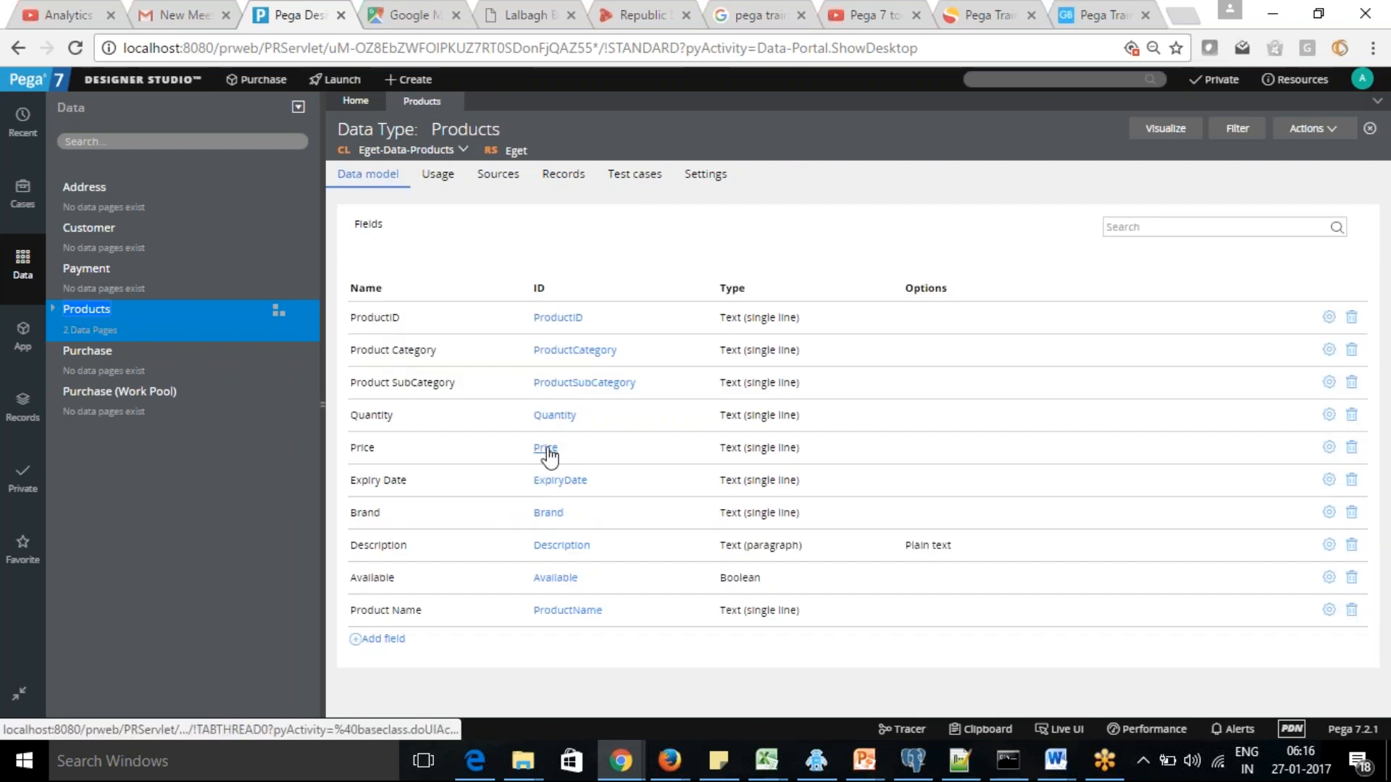
Review the Products data type's usage, including the references to D_ProductsList, and its stored records
click(444, 177)
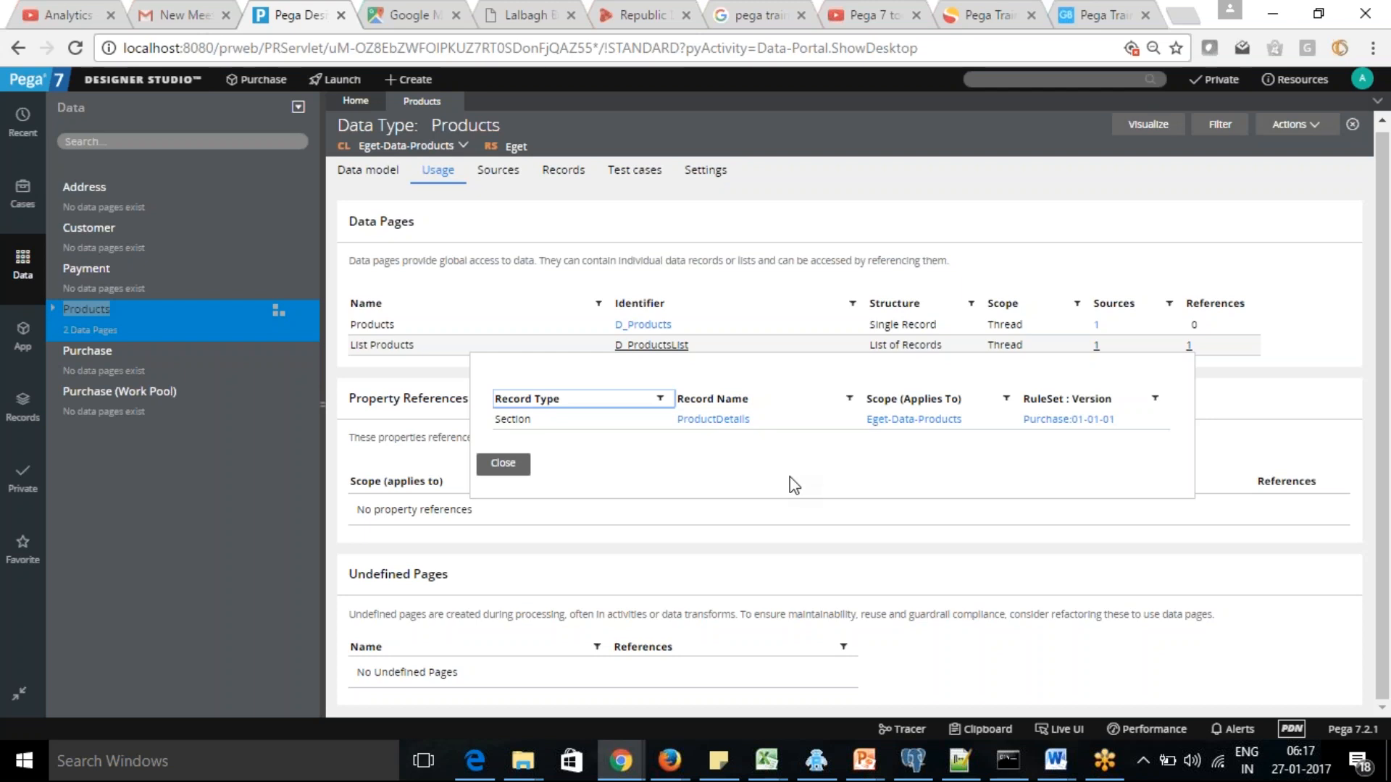
click(847, 239)
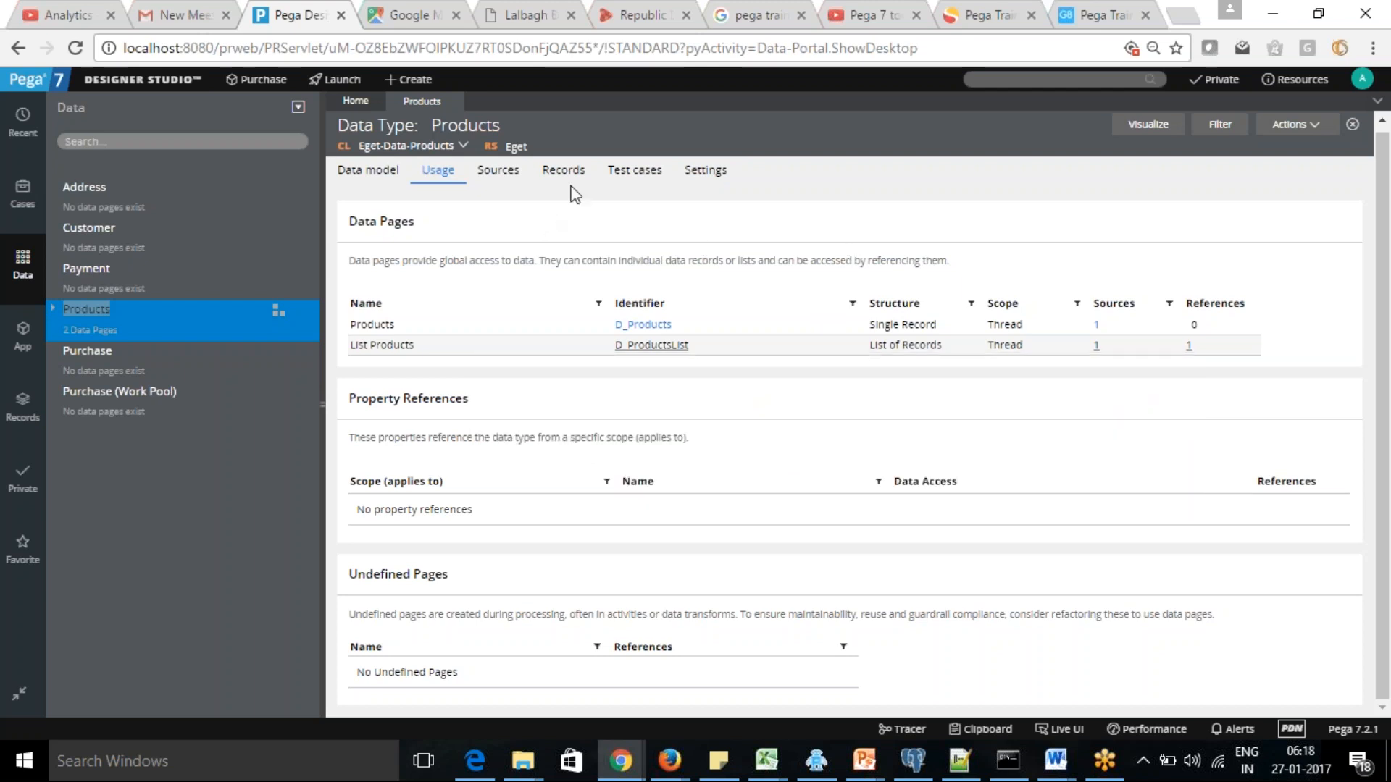
click(564, 169)
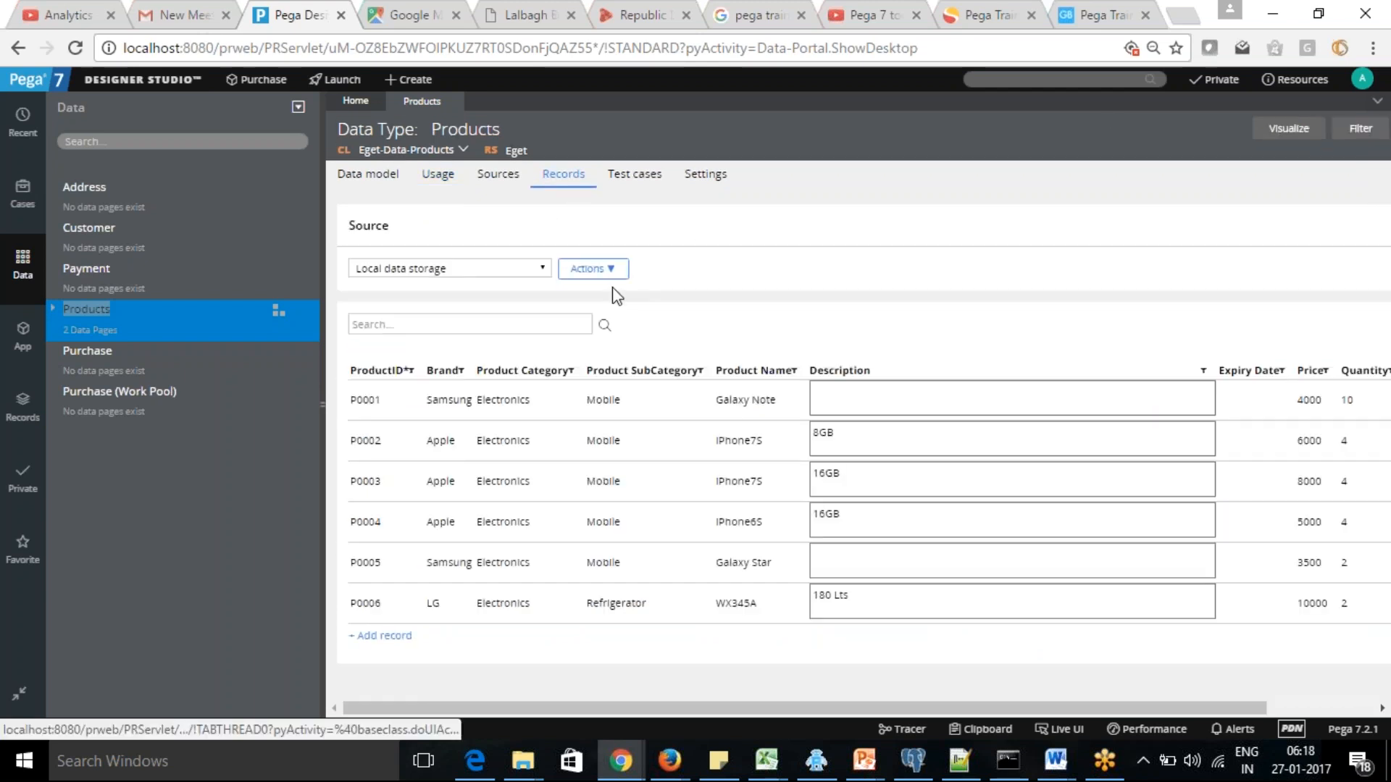
mouse_move(937, 708)
mouse_down()
mouse_move(1221, 696)
mouse_move(943, 703)
mouse_up()
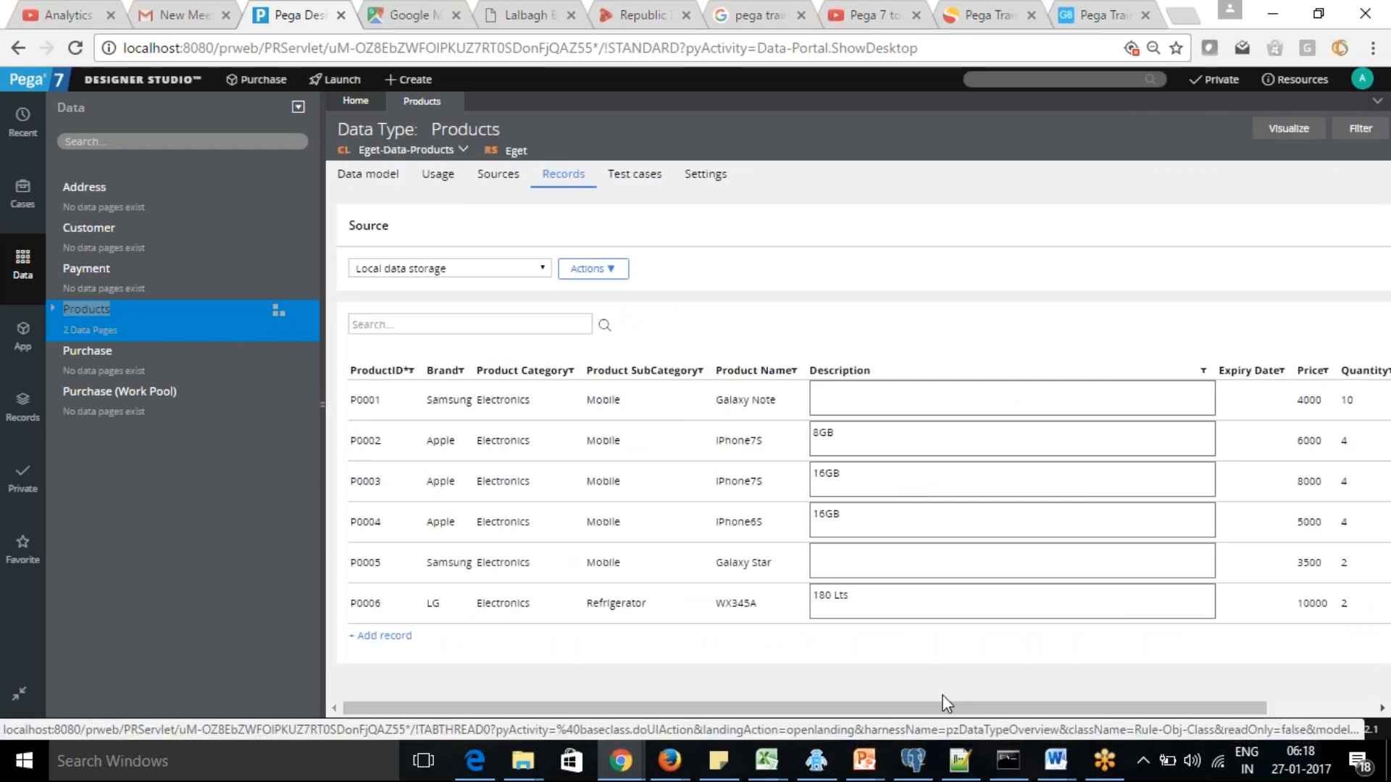
Add a new field named Warranty to the Products data model and look through the available field types
click(354, 180)
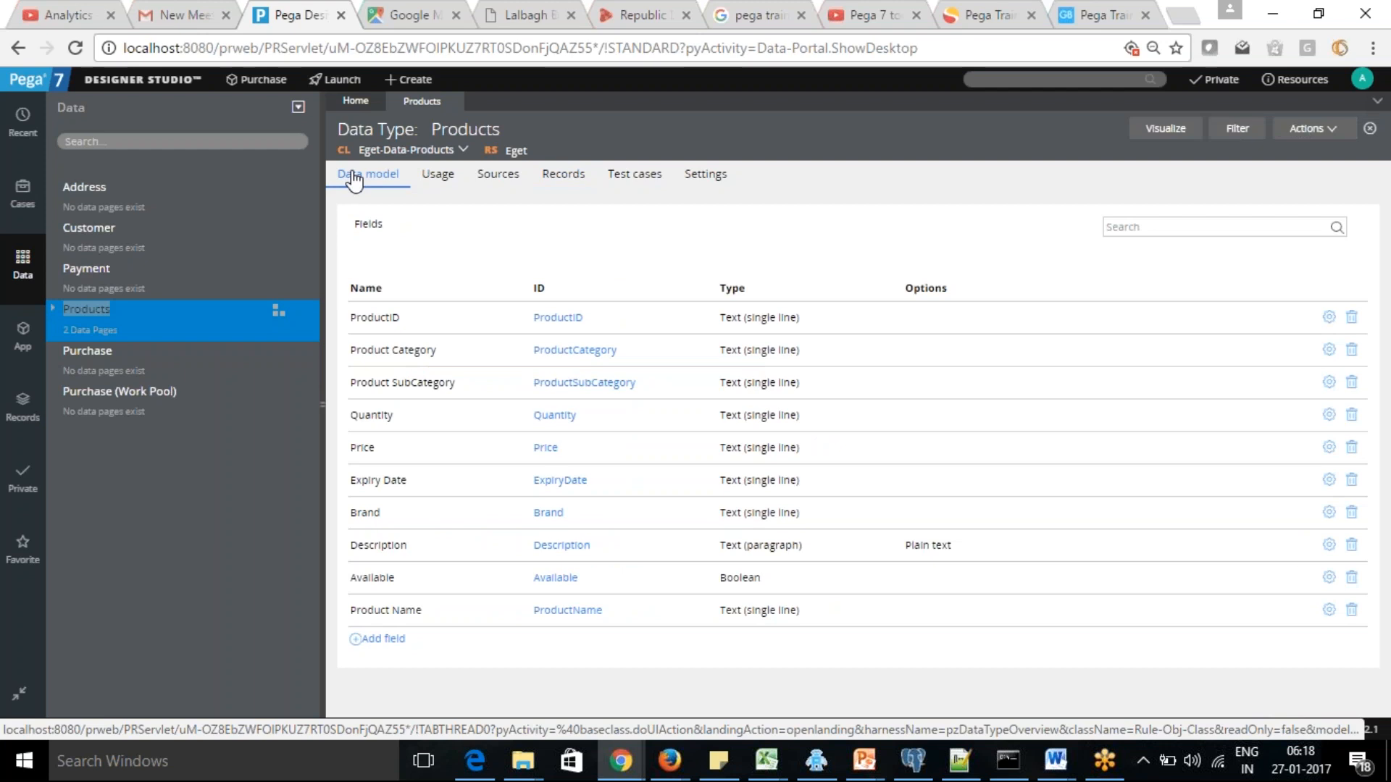
click(381, 639)
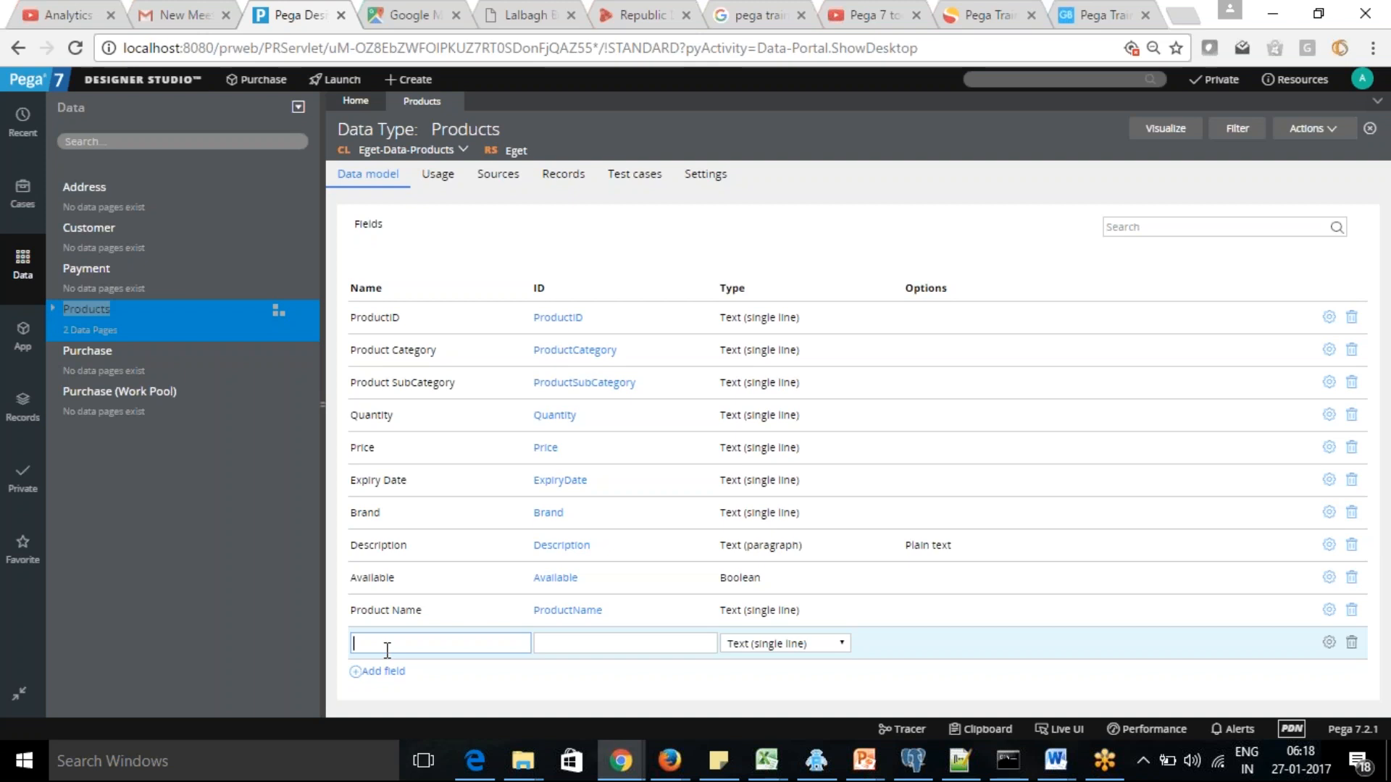
text(Warranty)
key(Tab)
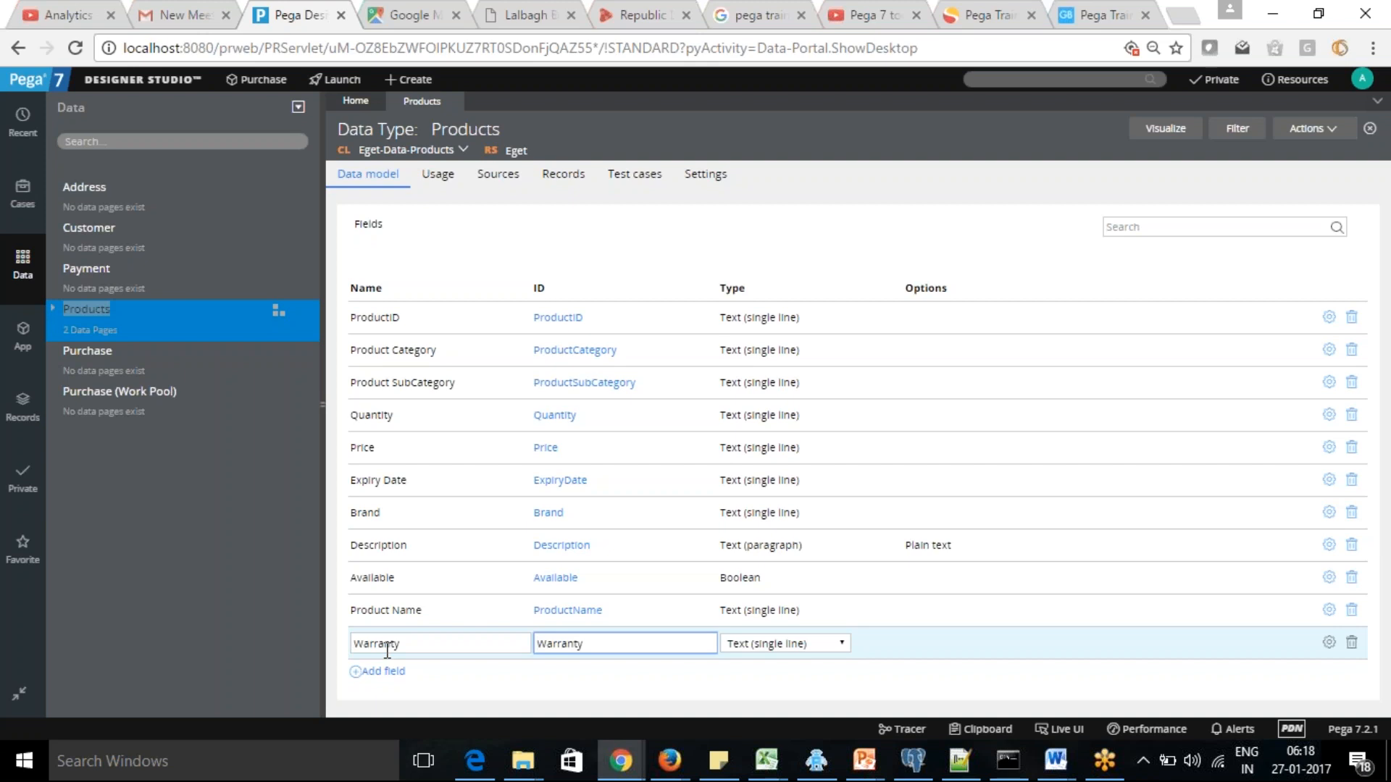
click(843, 644)
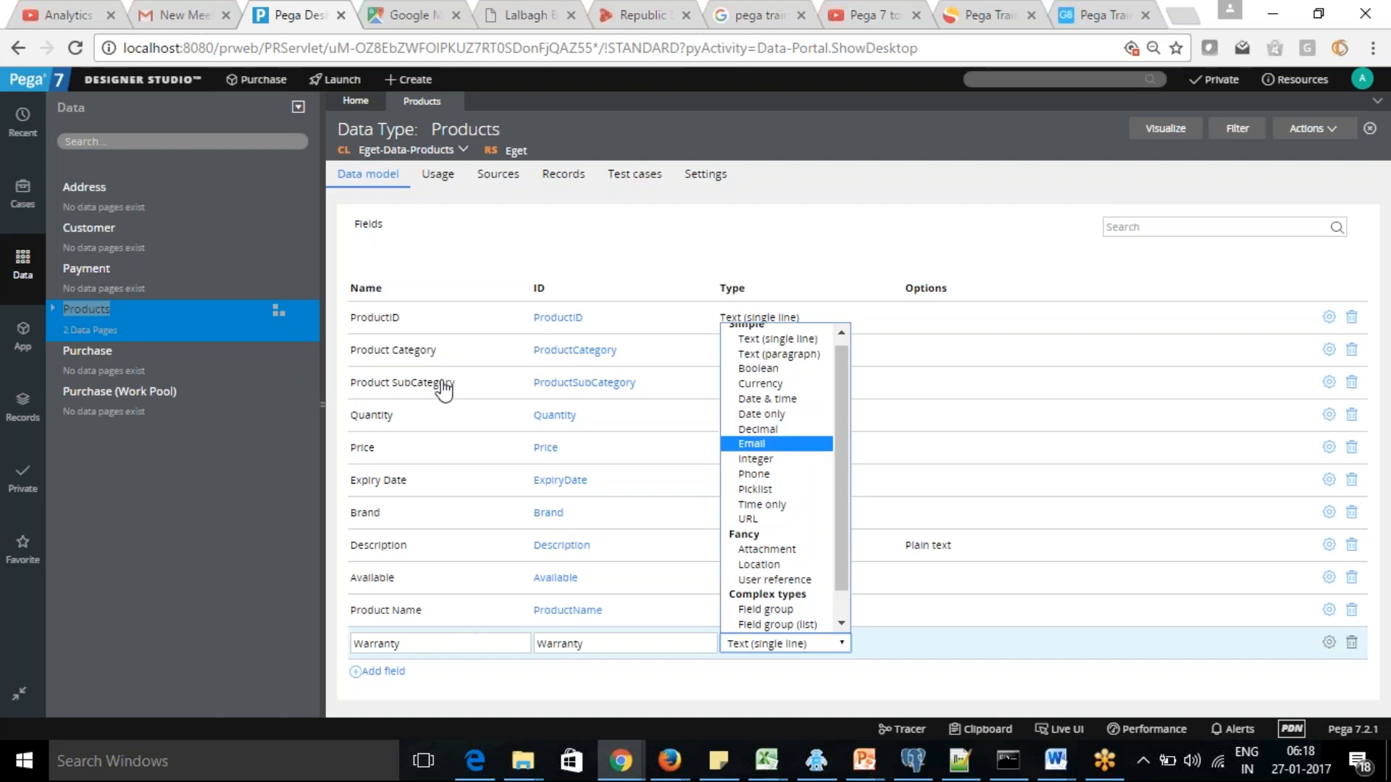
Rename the new field in the Products data model to Manufacturing Date
click(416, 649)
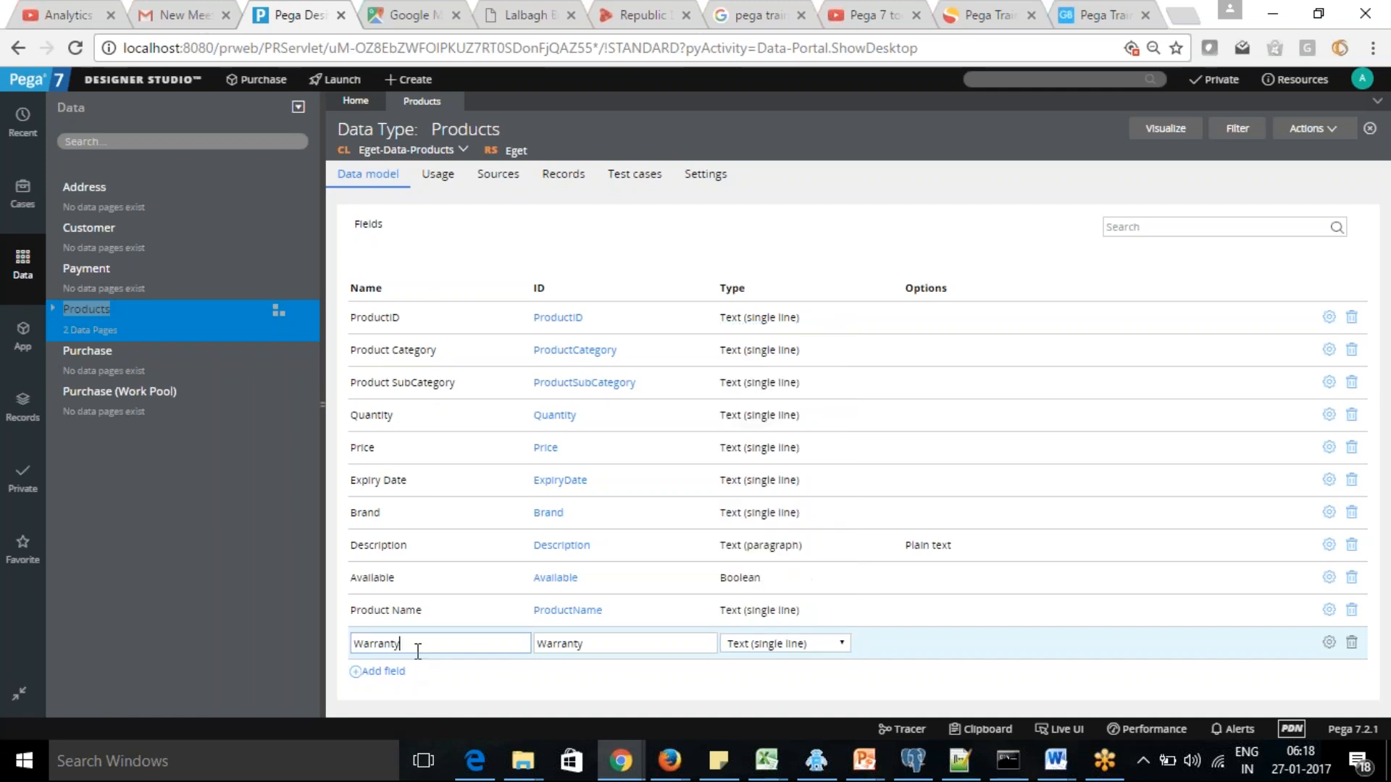
double_click(416, 649)
text(Manufc)
key(BackSpace)
text(acturing Date)
key(Tab)
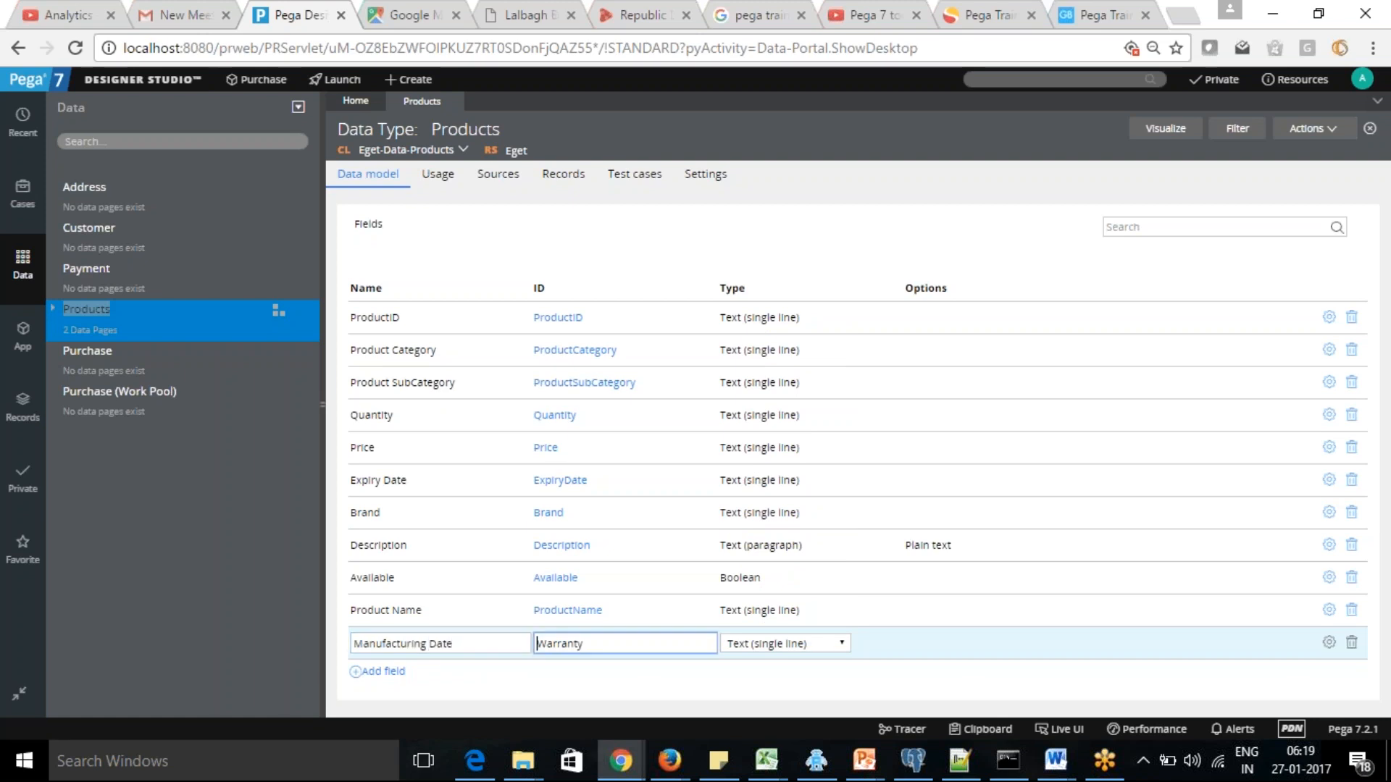
Clear the Warranty ID of the Manufacturing Date field and commit the field with the ID ManufacturingDate
drag(622, 645, 512, 642)
key(BackSpace)
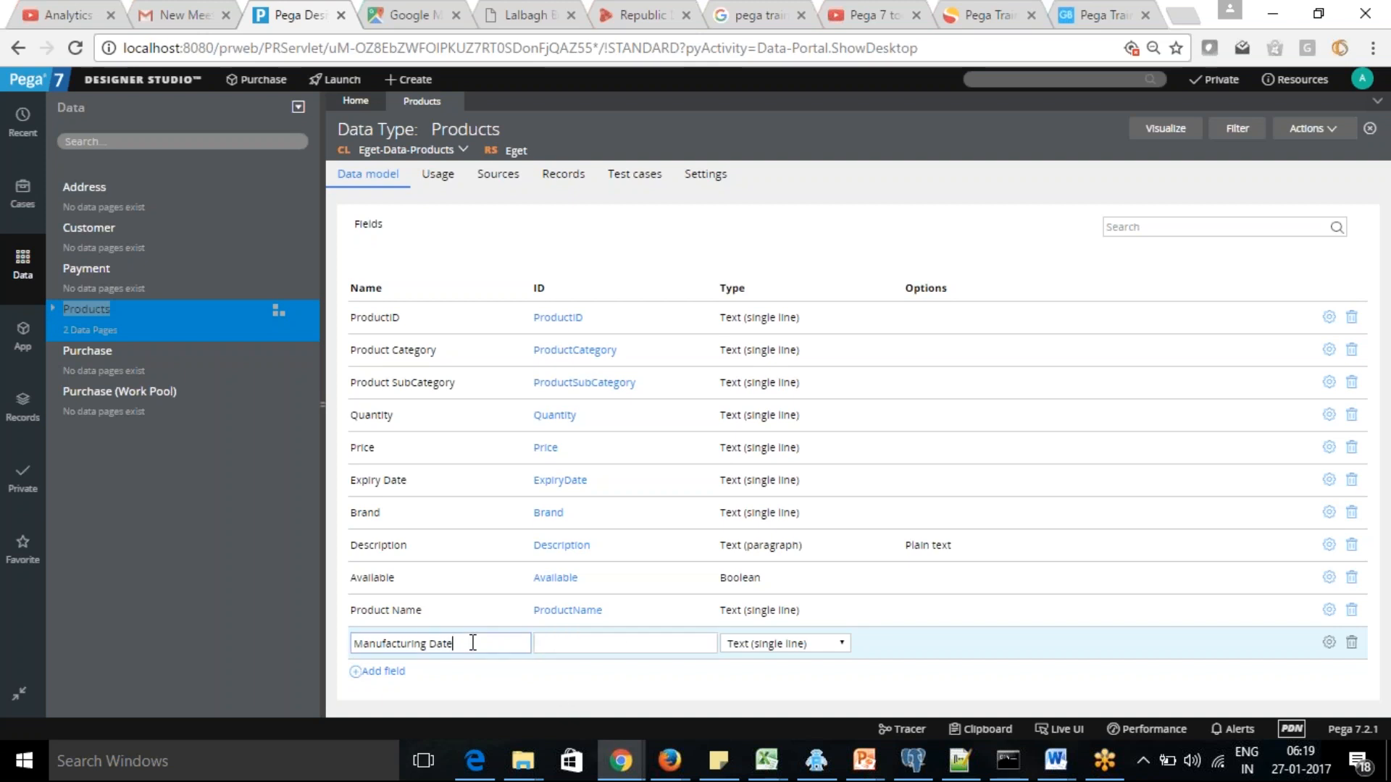
click(470, 644)
key(Tab)
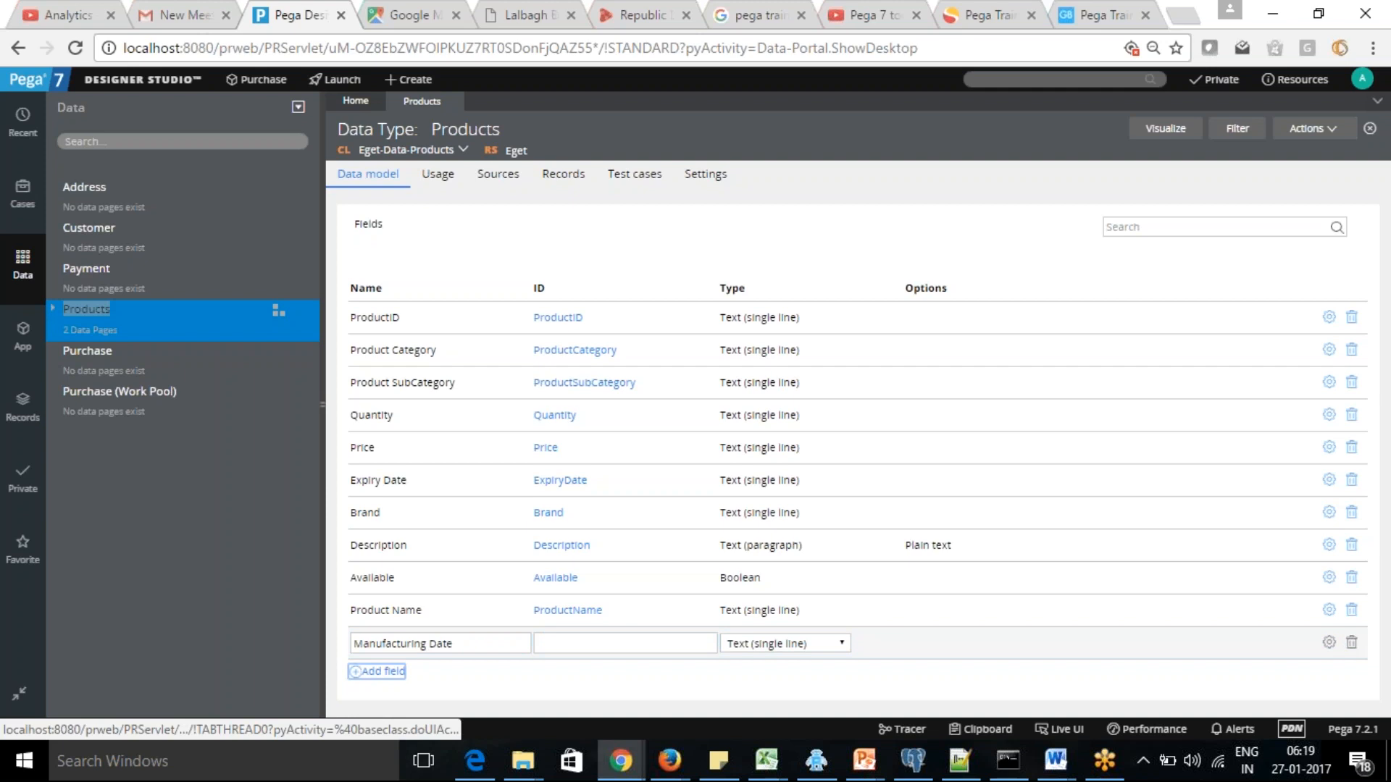
key(Return)
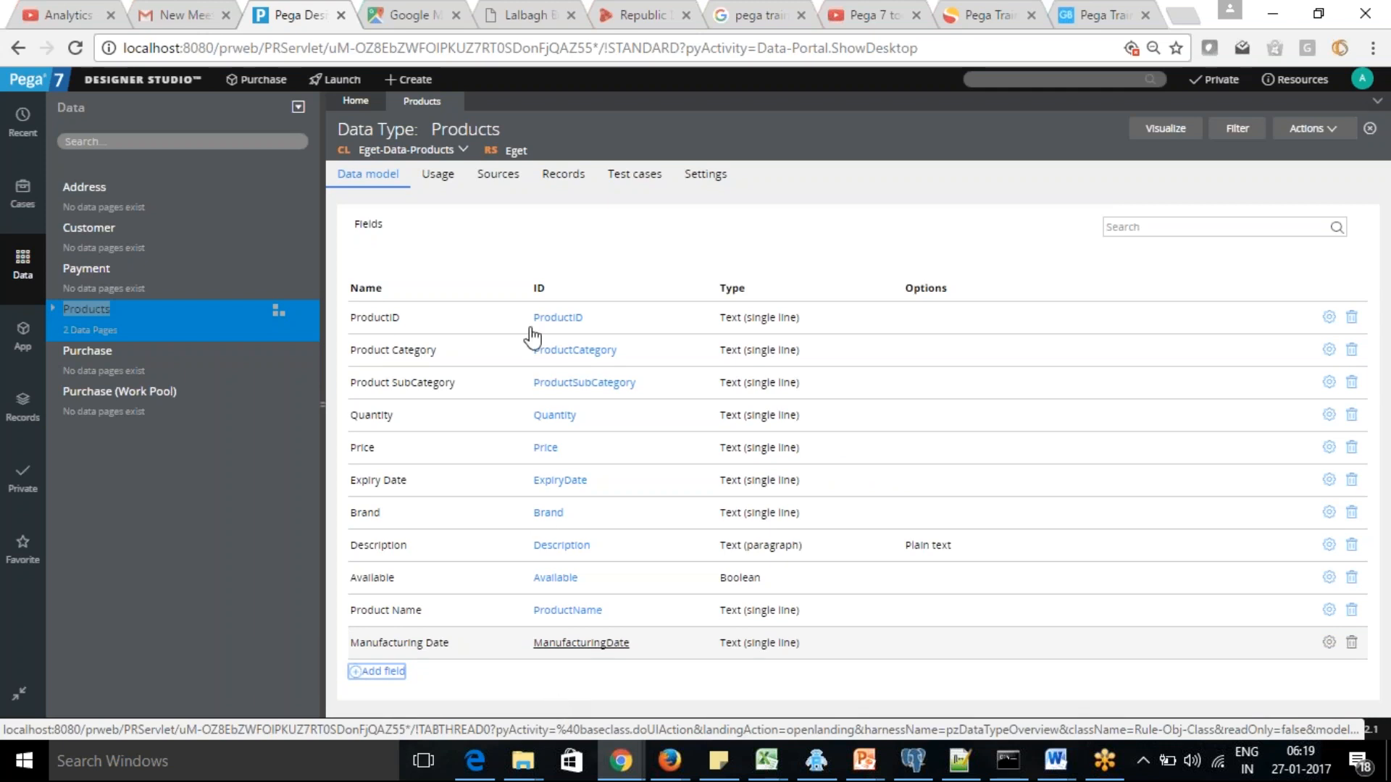
Review the Products data type's sources and records
click(483, 179)
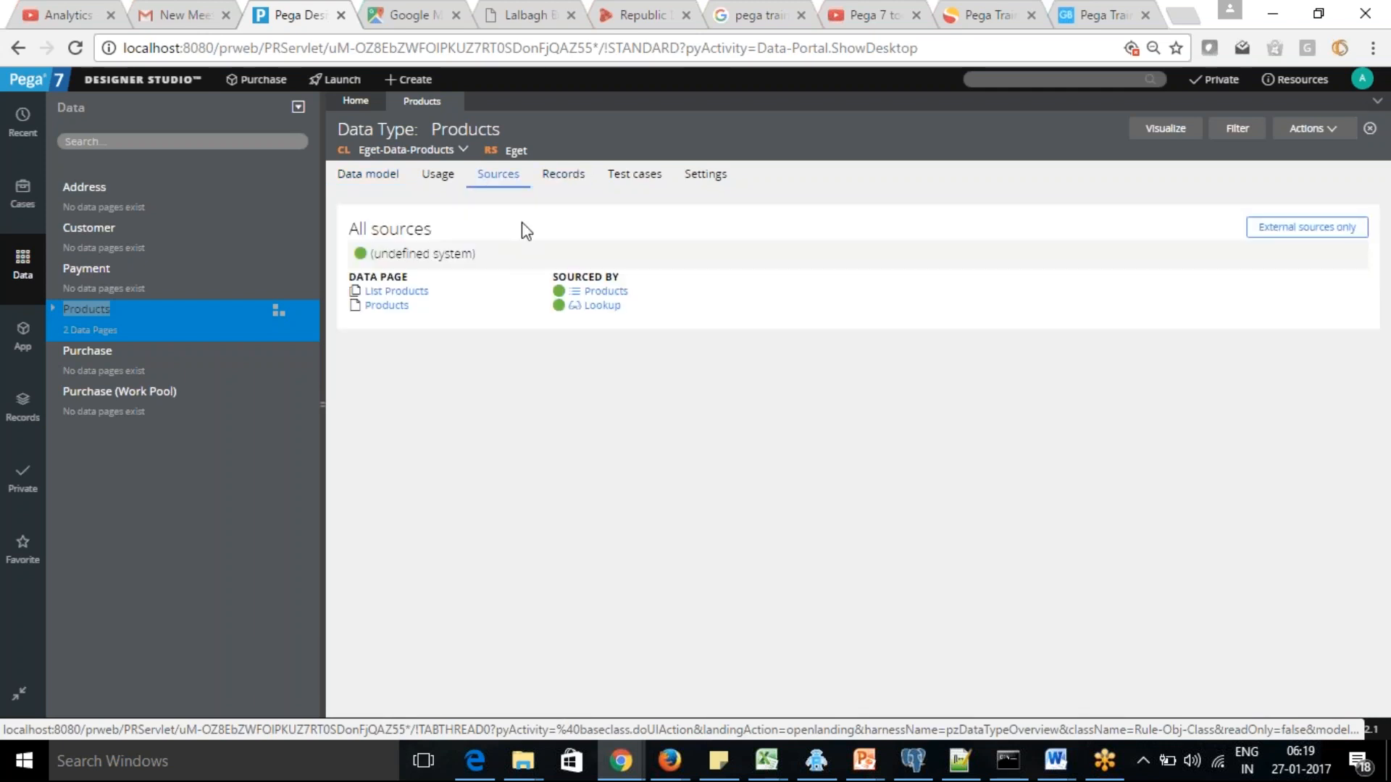
click(569, 181)
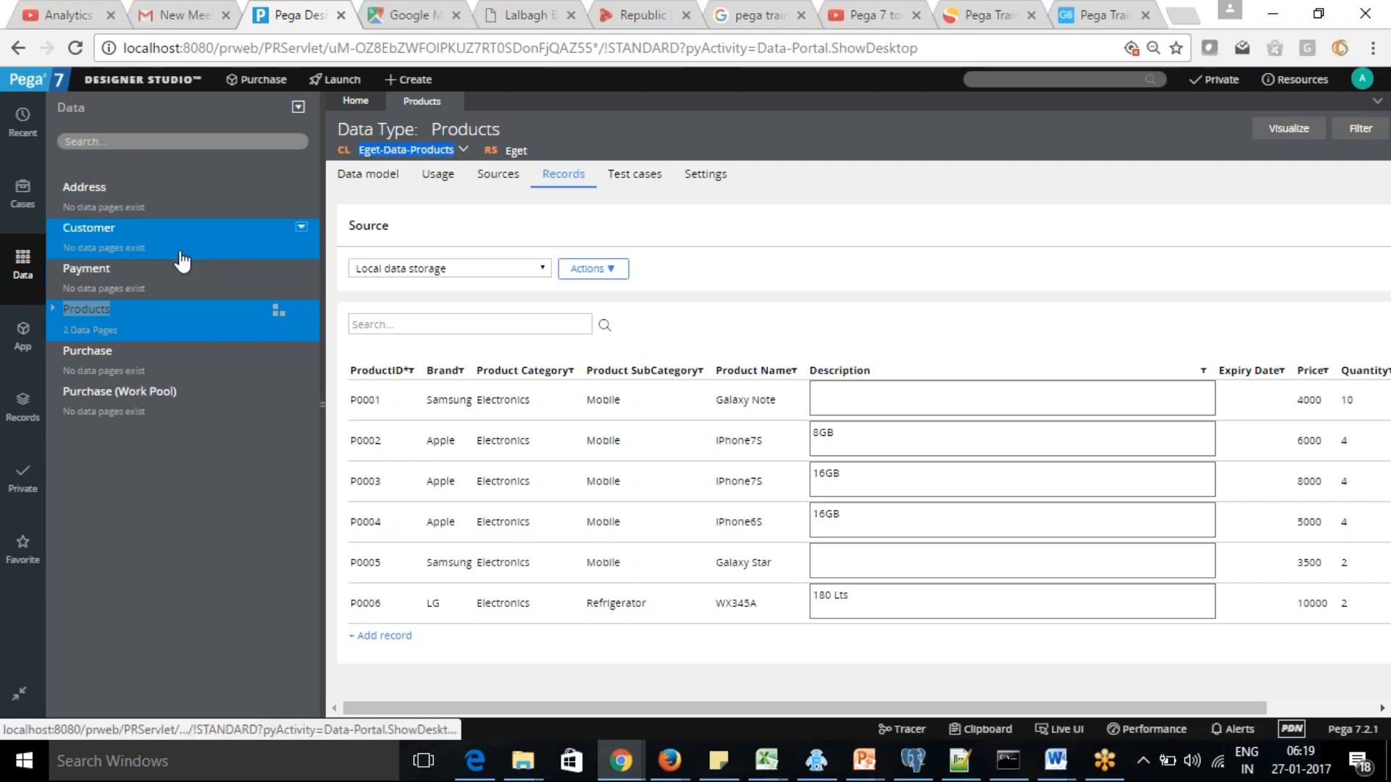
Load the Eget-Data-Products class in the application explorer and expand its data model to show the properties
click(22, 335)
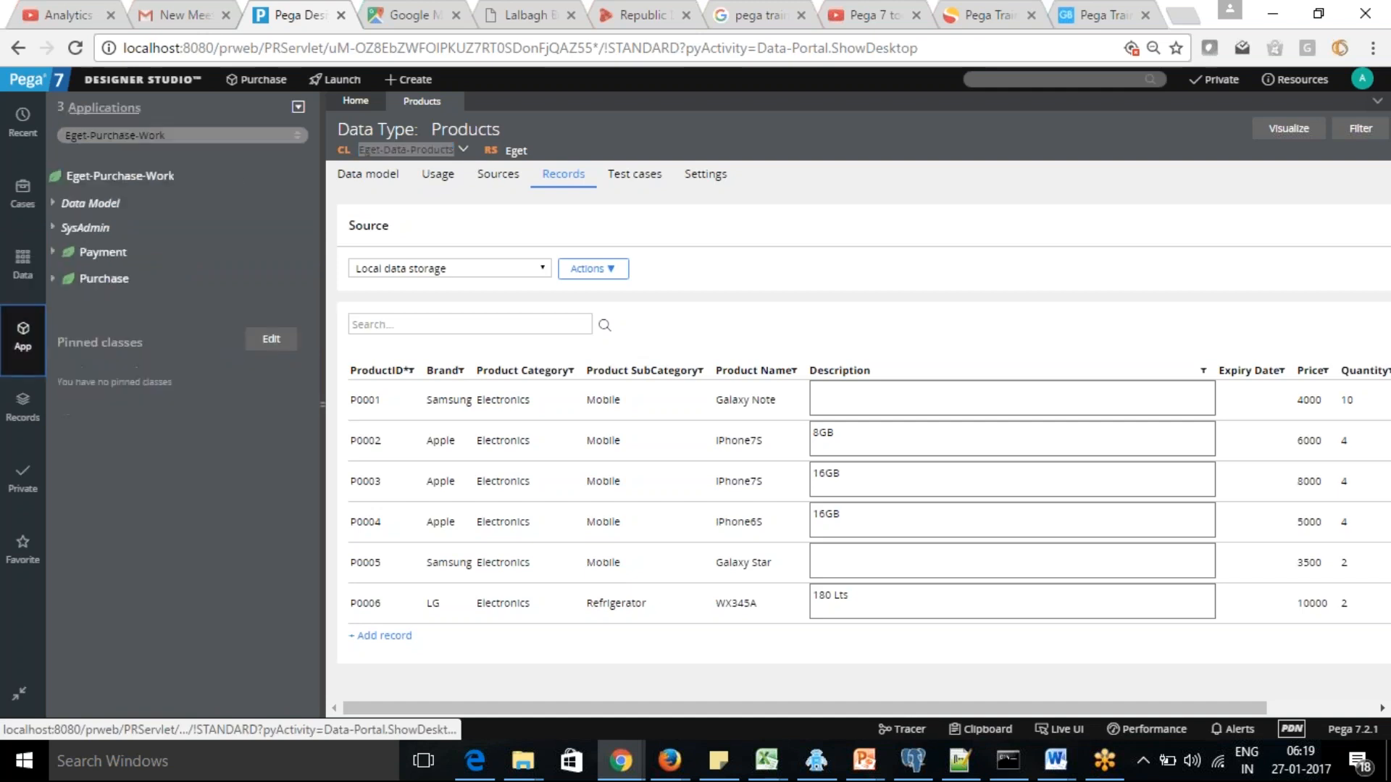
click(125, 135)
text(Eget-Data-Products)
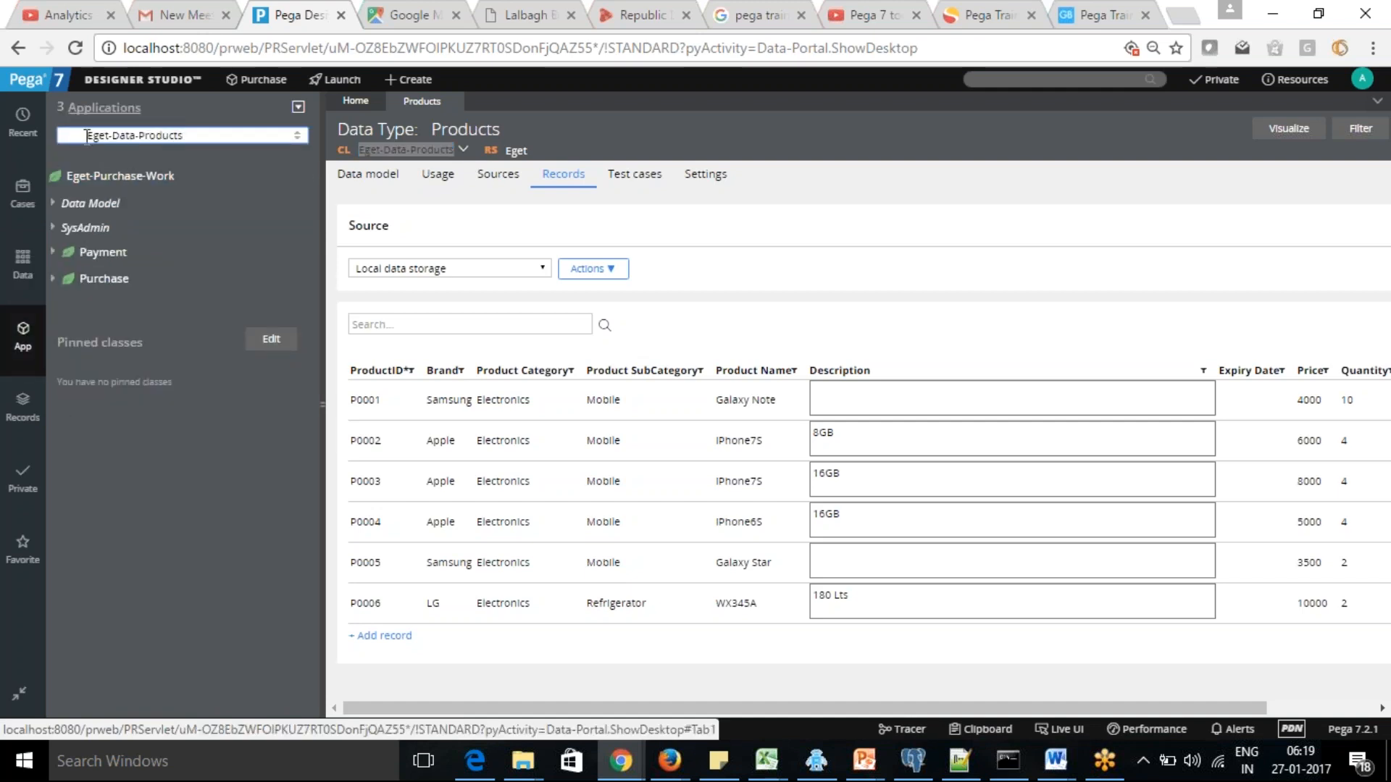
click(96, 204)
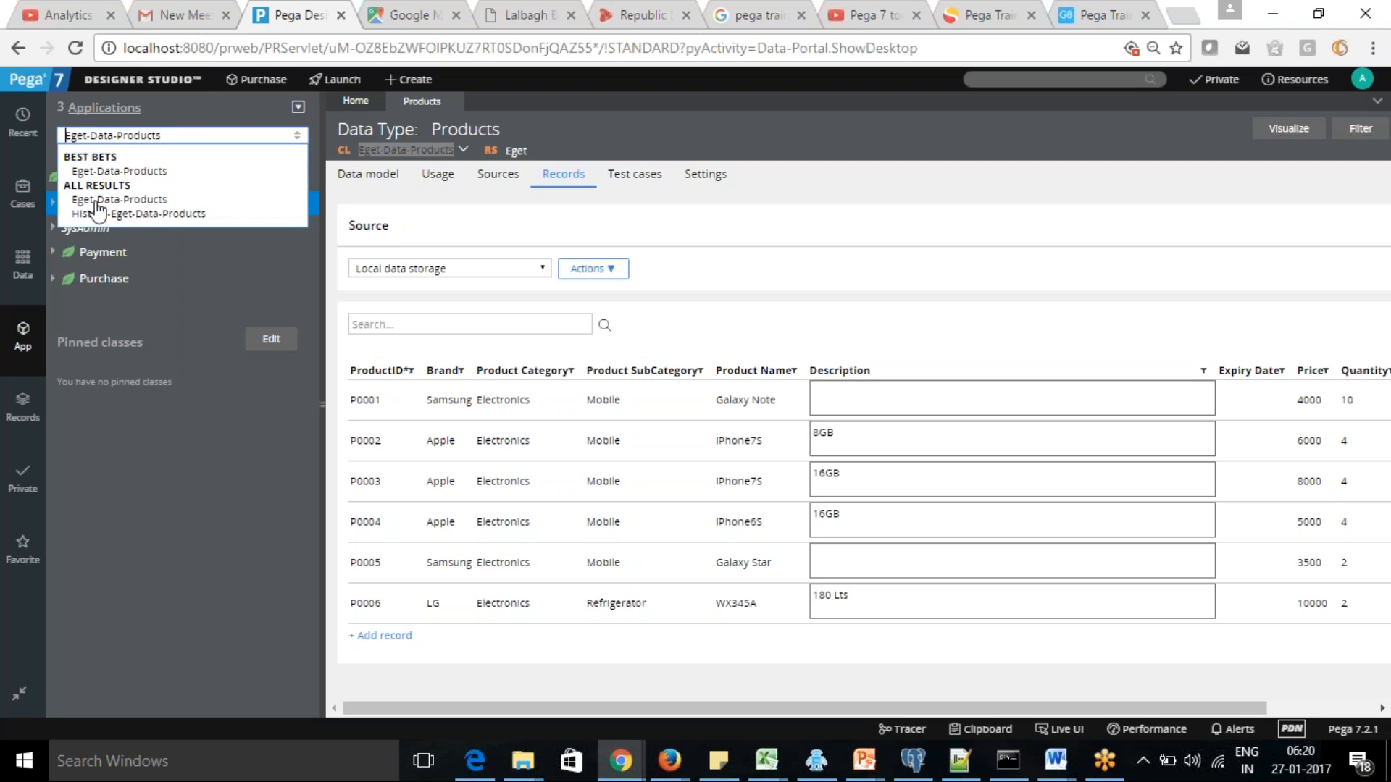
click(95, 203)
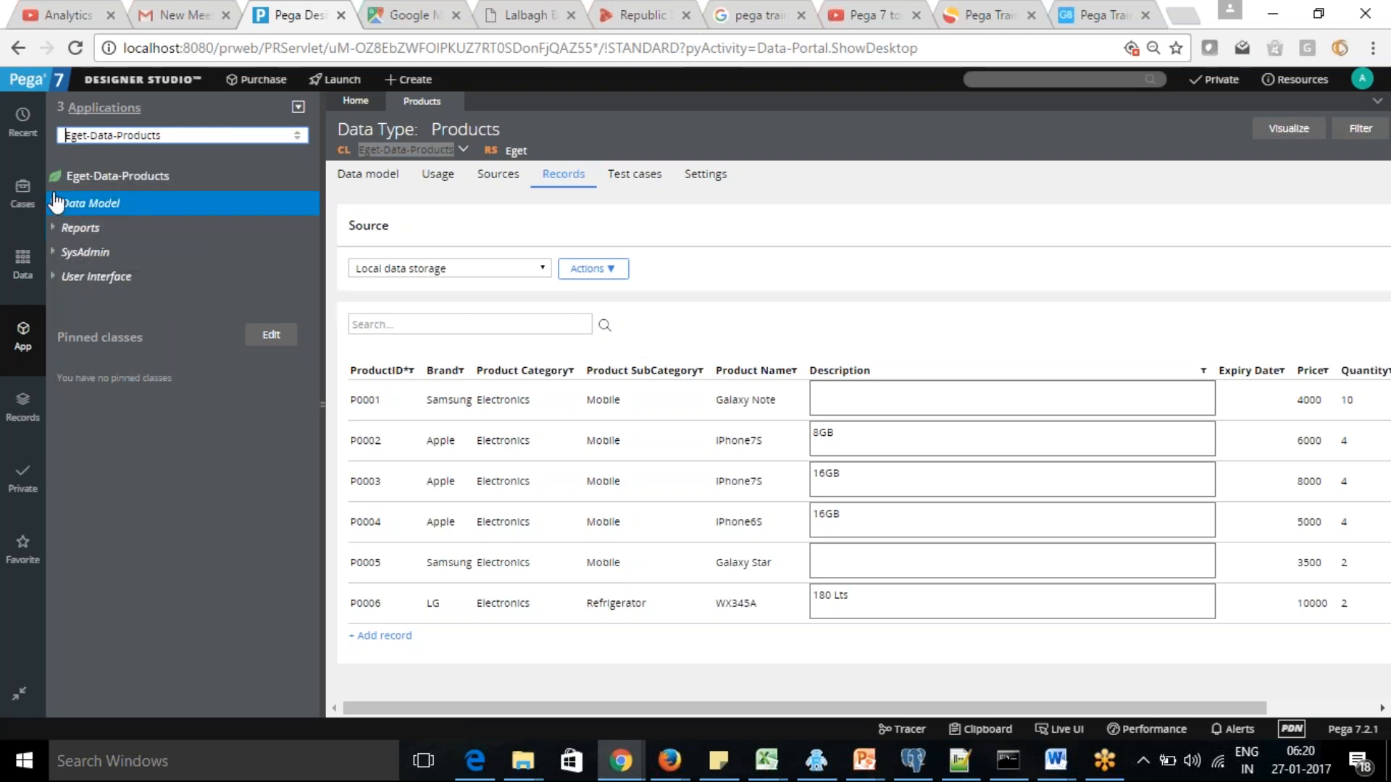
click(54, 203)
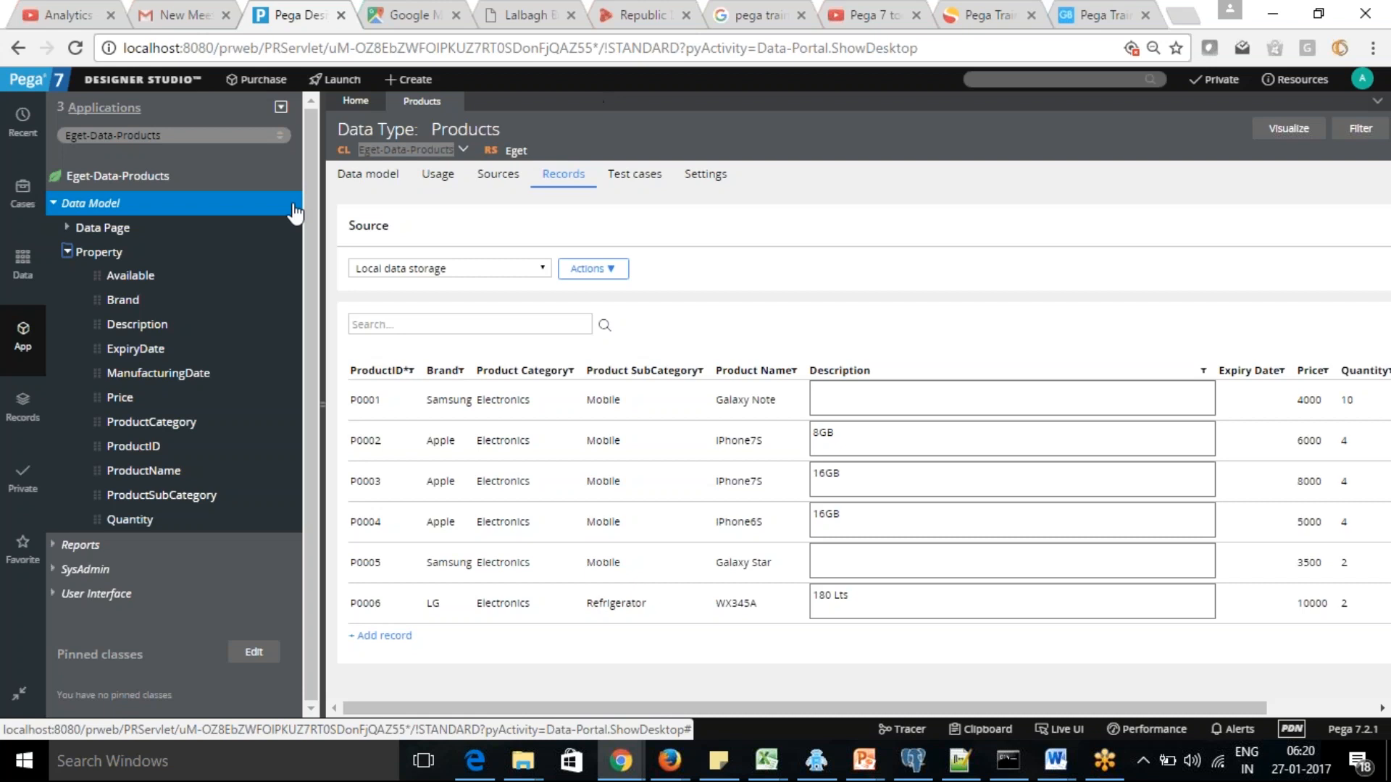
Open the definition of the Eget-Data-Products class and test its database connection to find the mapped table
right_click(125, 184)
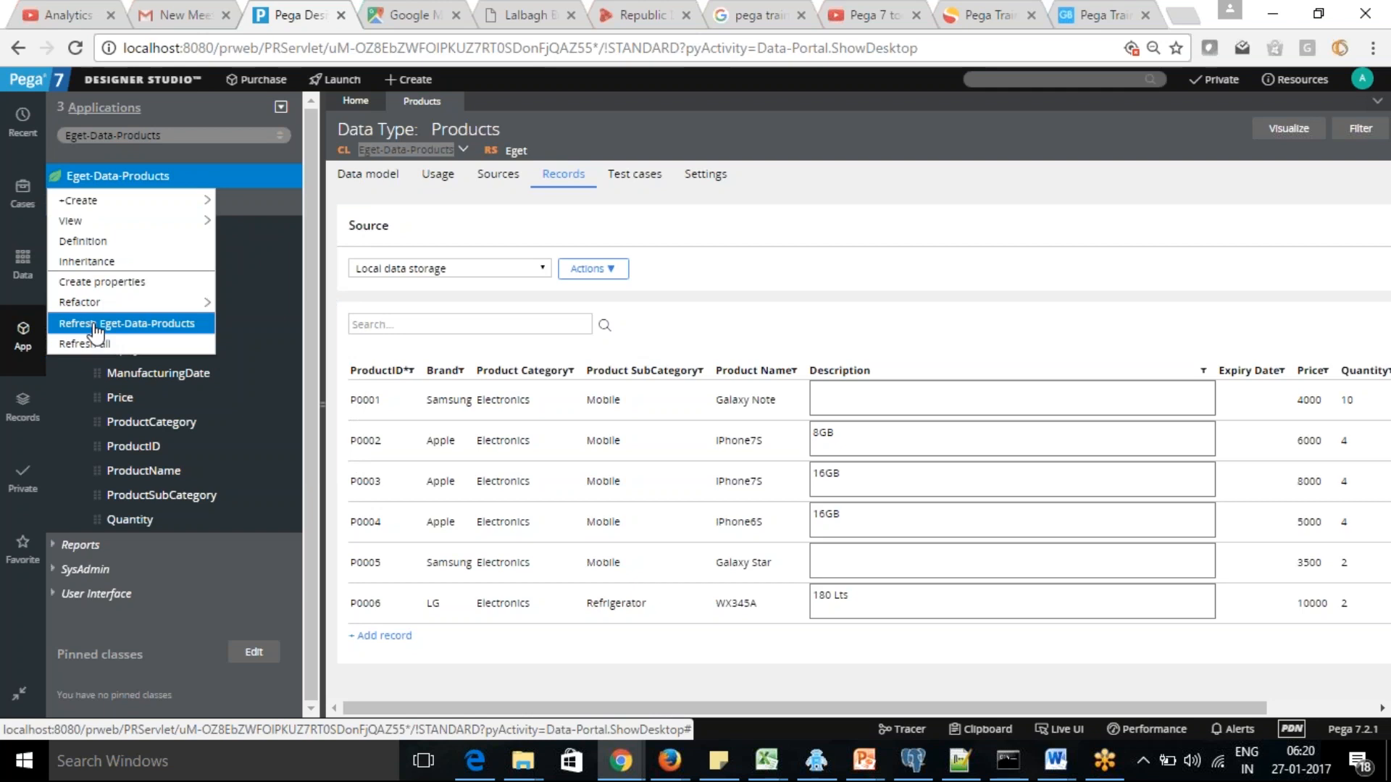
click(93, 241)
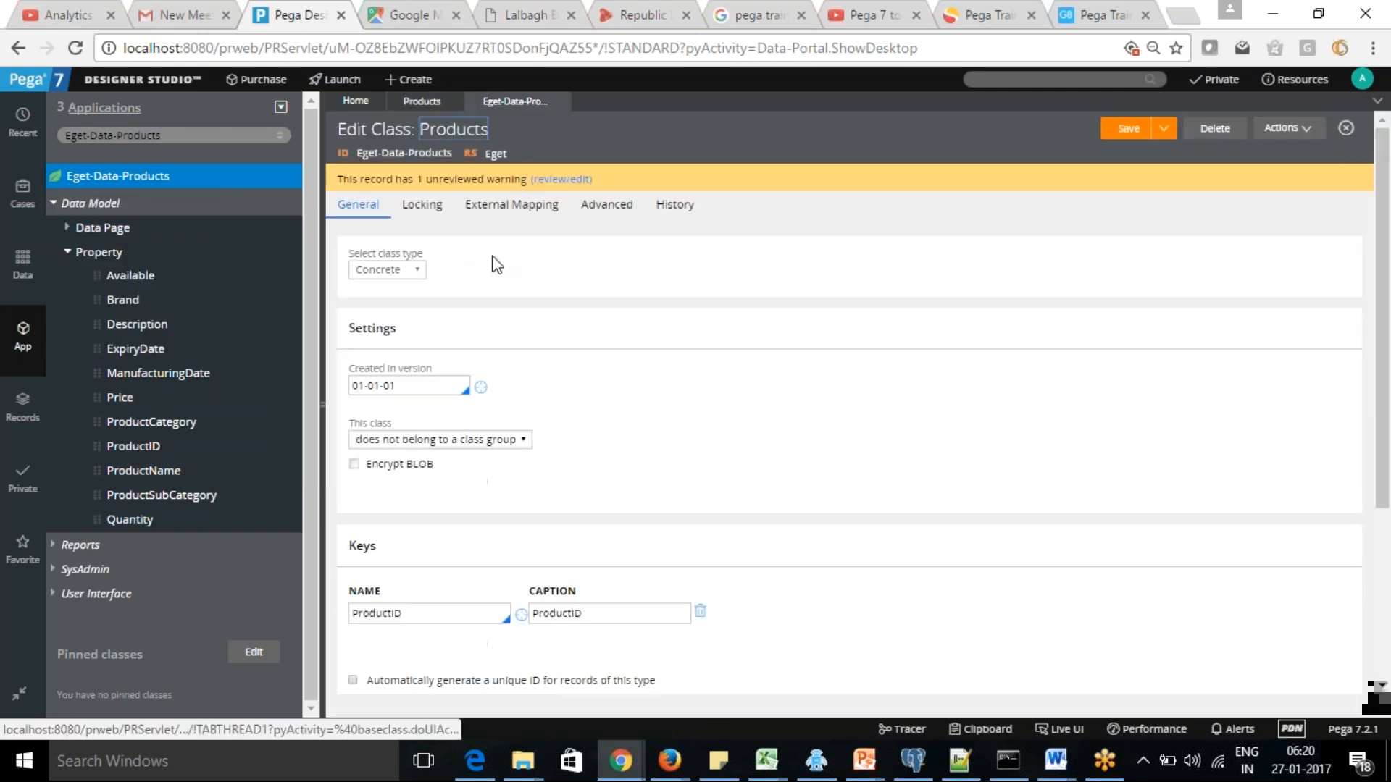
scroll(1388, 527, down, 3)
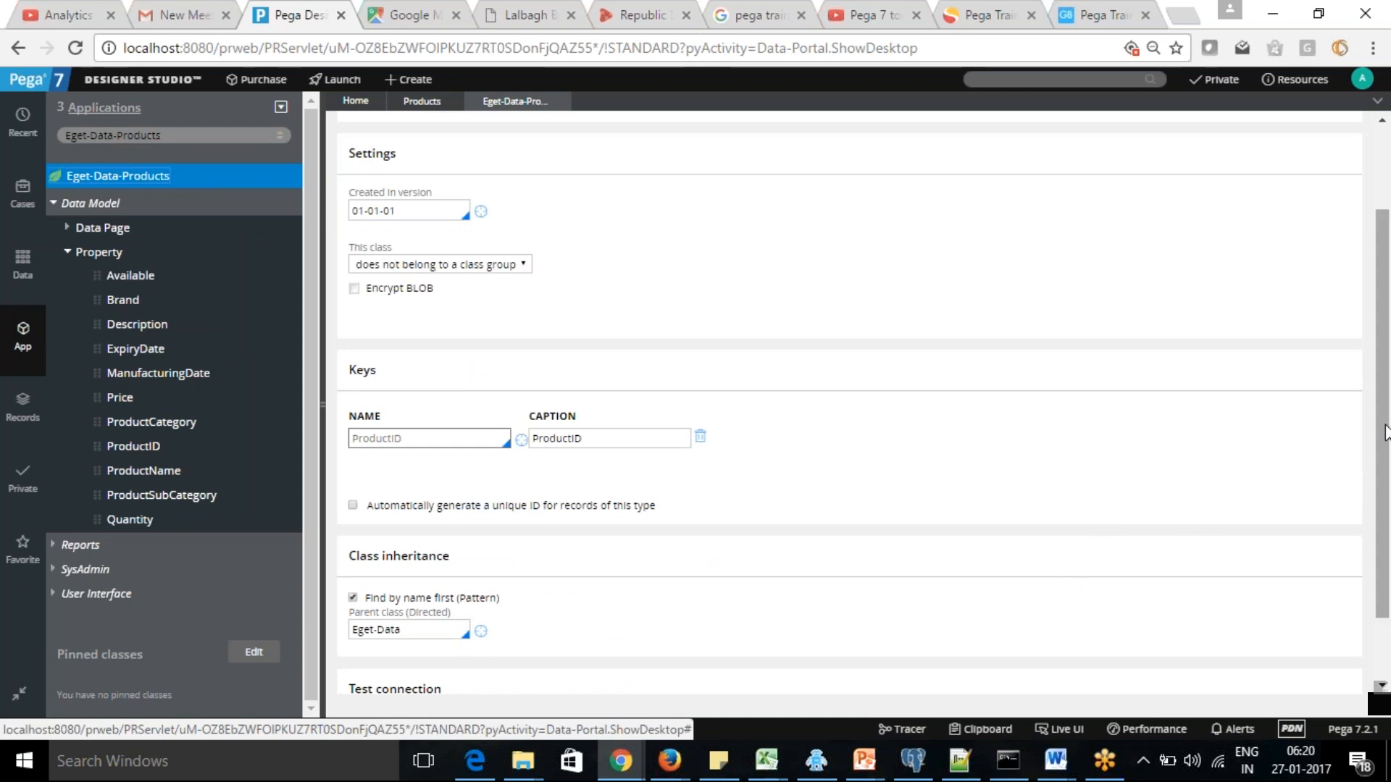
scroll(1389, 523, down, 1)
scroll(1388, 523, down, 1)
click(395, 649)
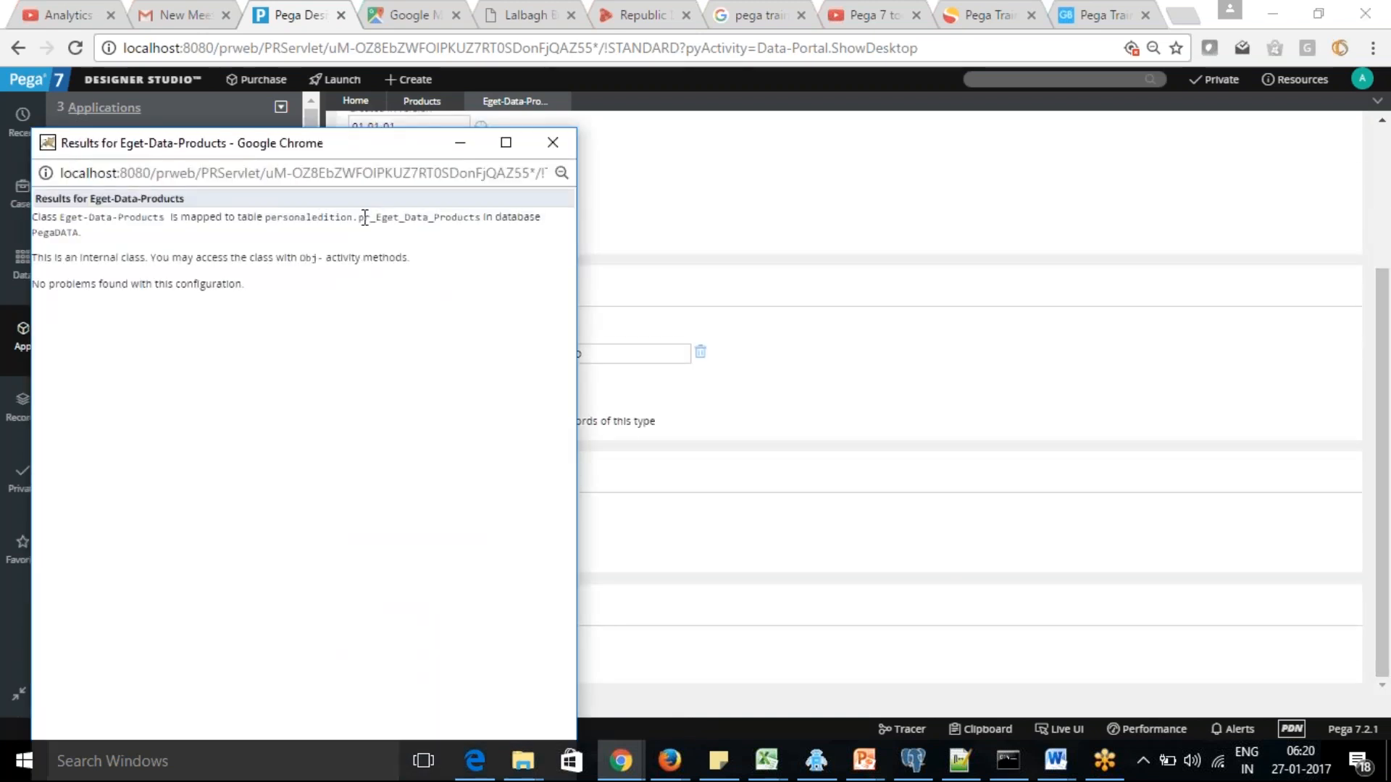
Highlight the mapped table name pr_Eget_Data_Products in the connection test results, and minimize the results window
drag(360, 217, 475, 218)
drag(483, 218, 361, 225)
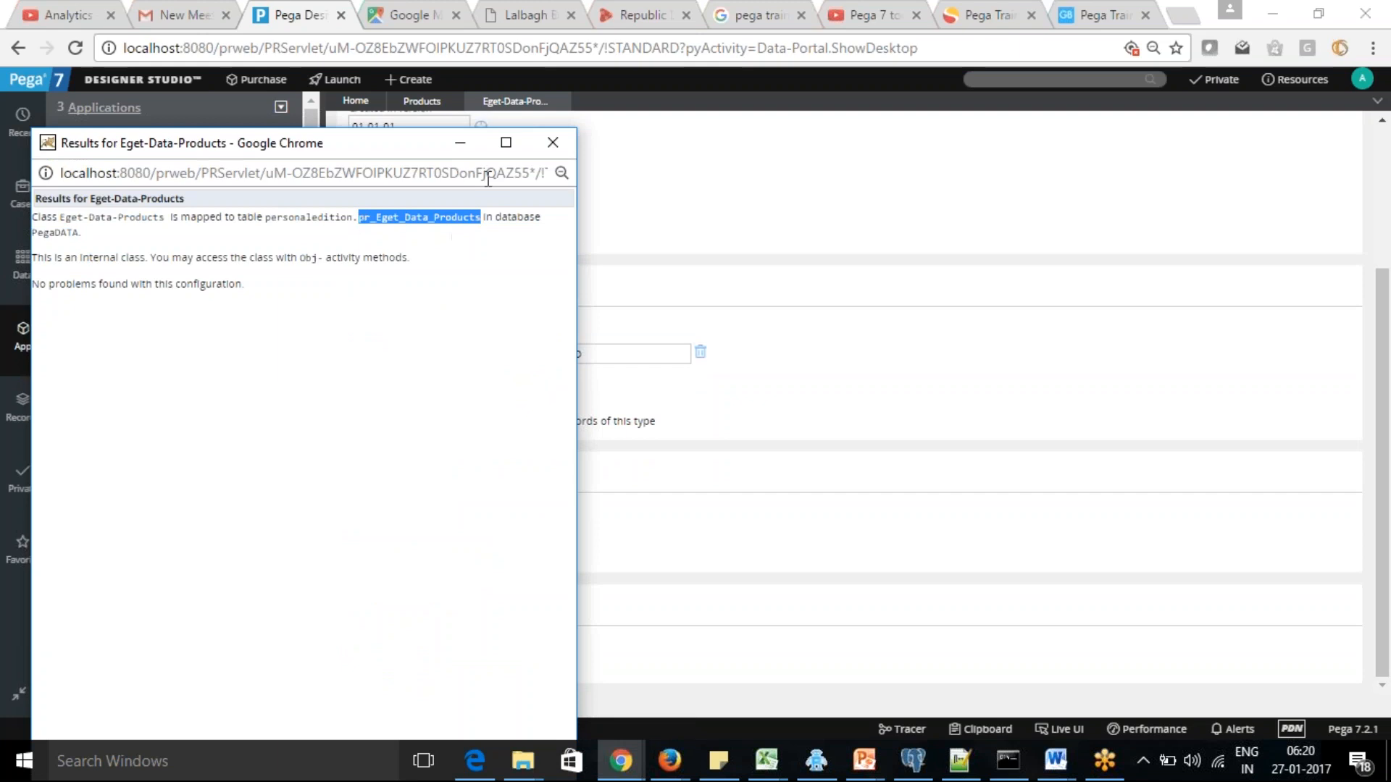
click(460, 144)
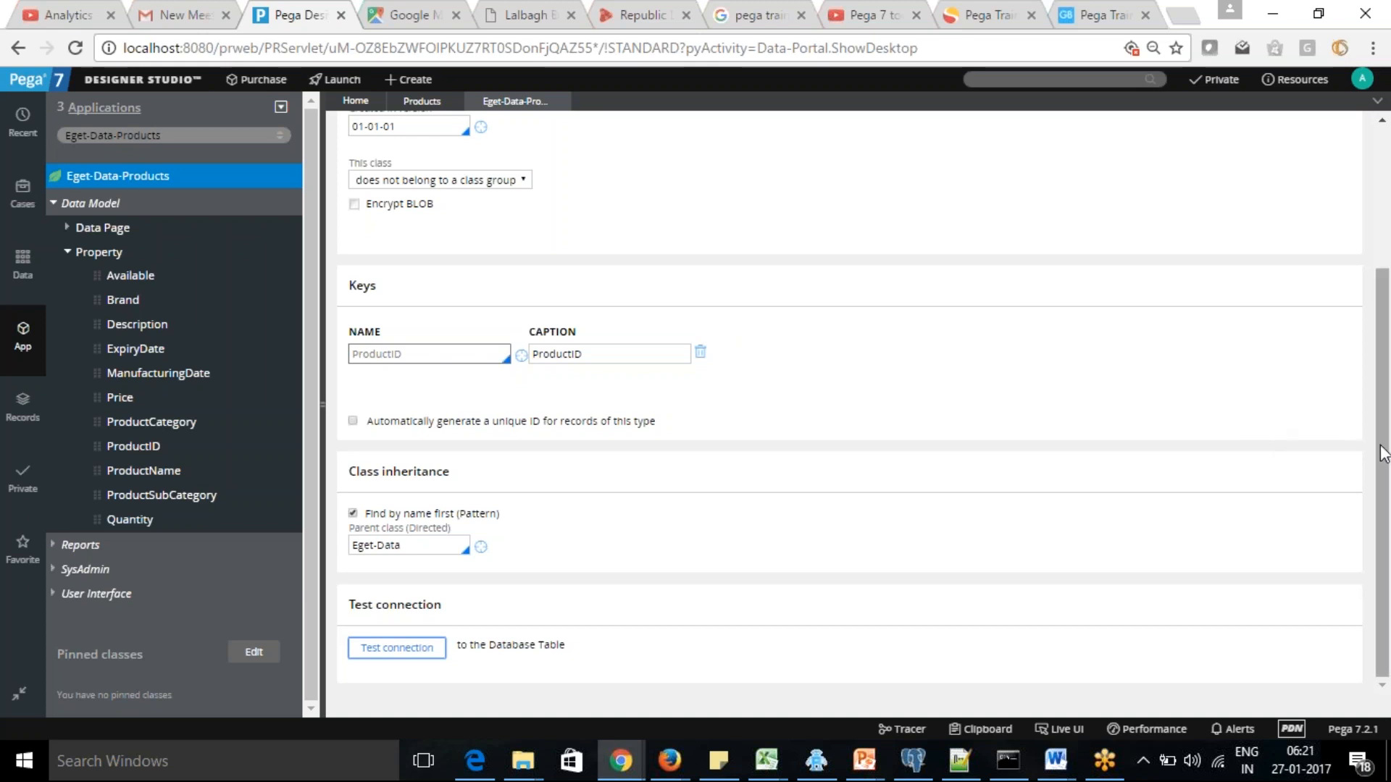
scroll(1382, 447, up, 4)
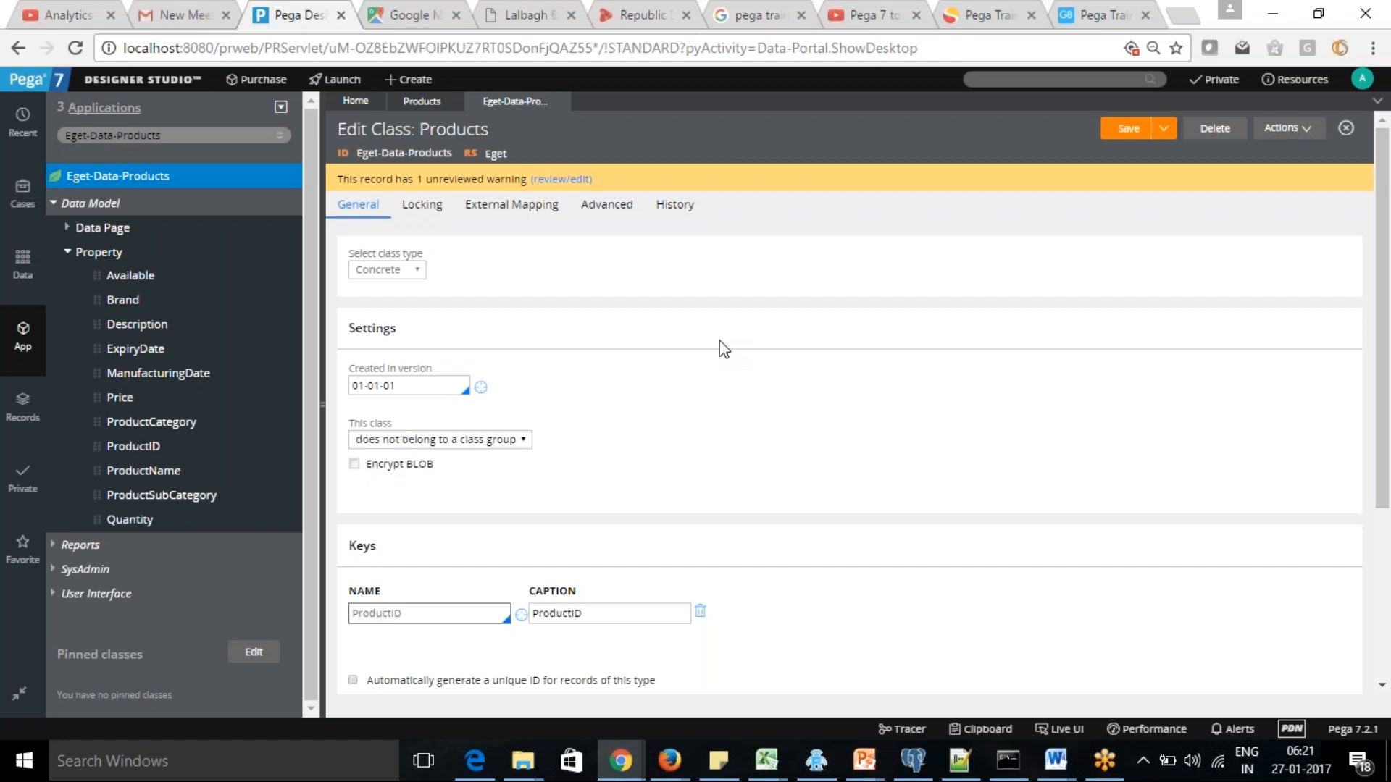
Switch to File Explorer, browse to PRPCPersonalEdition\pgsql\bin on the C: drive, and launch pgAdmin3
click(523, 766)
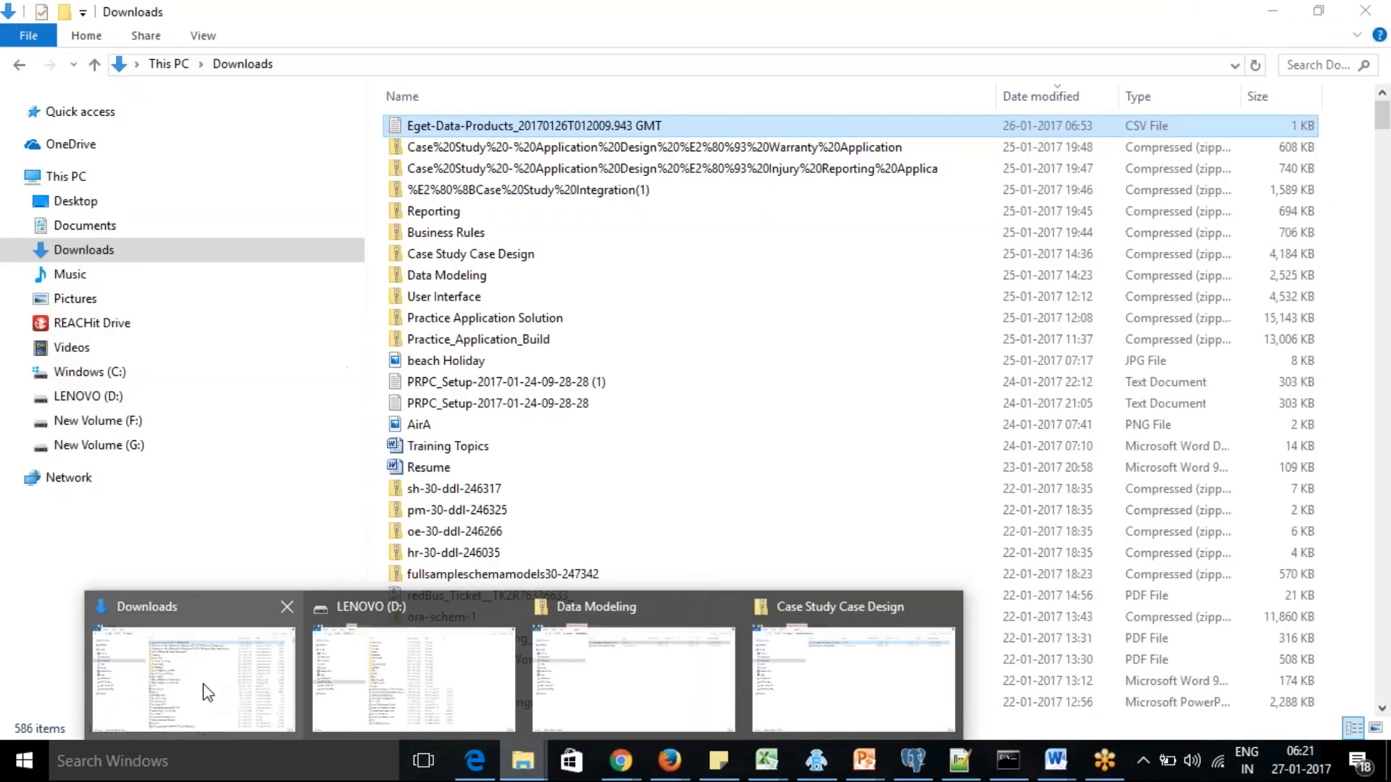
click(208, 693)
click(129, 397)
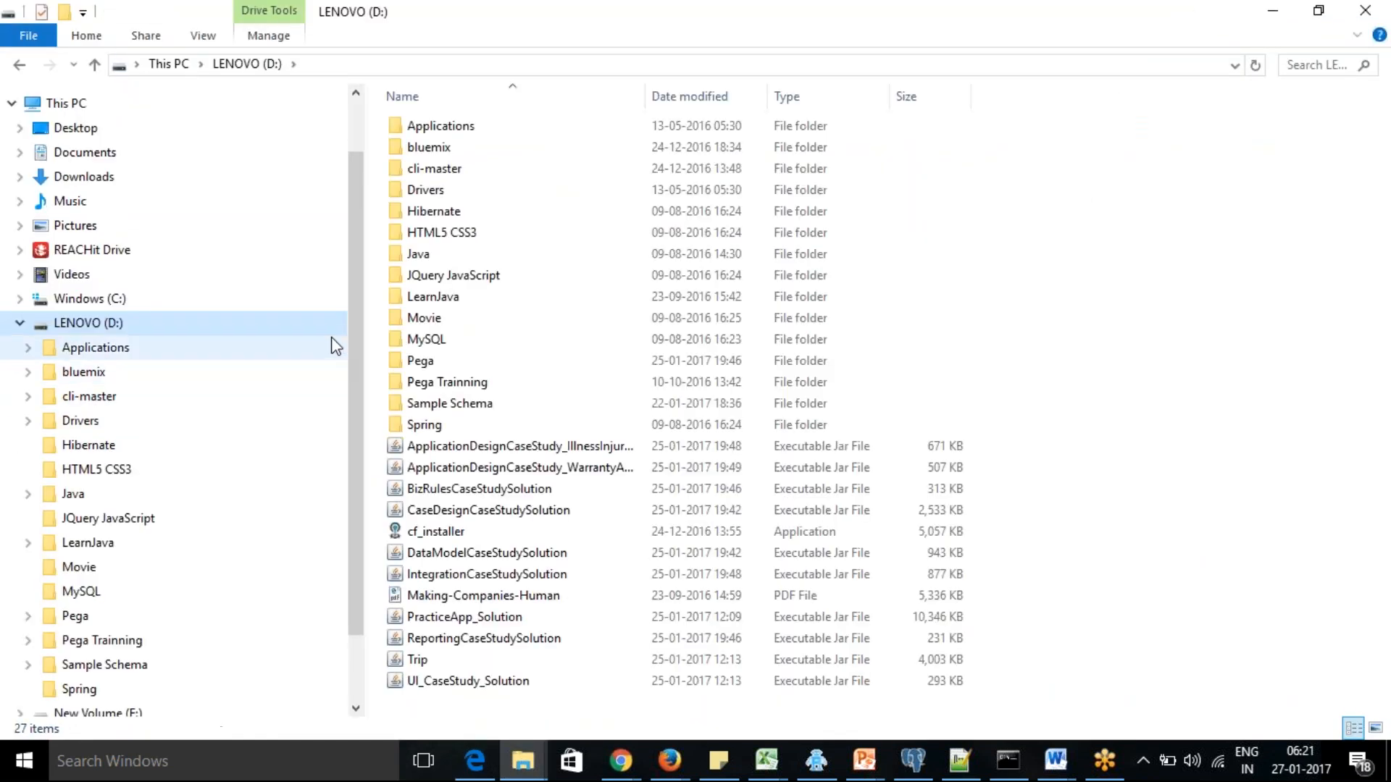
click(105, 299)
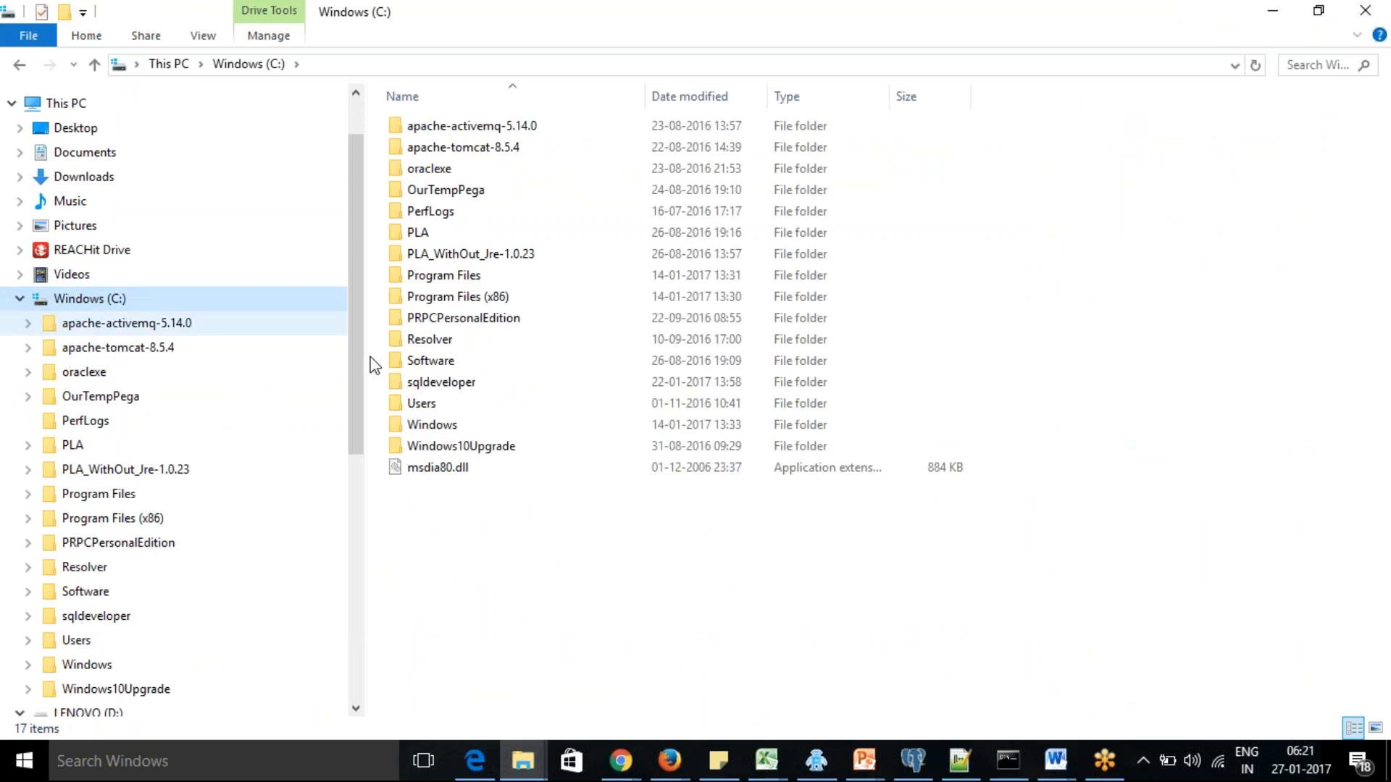
double_click(461, 320)
double_click(438, 148)
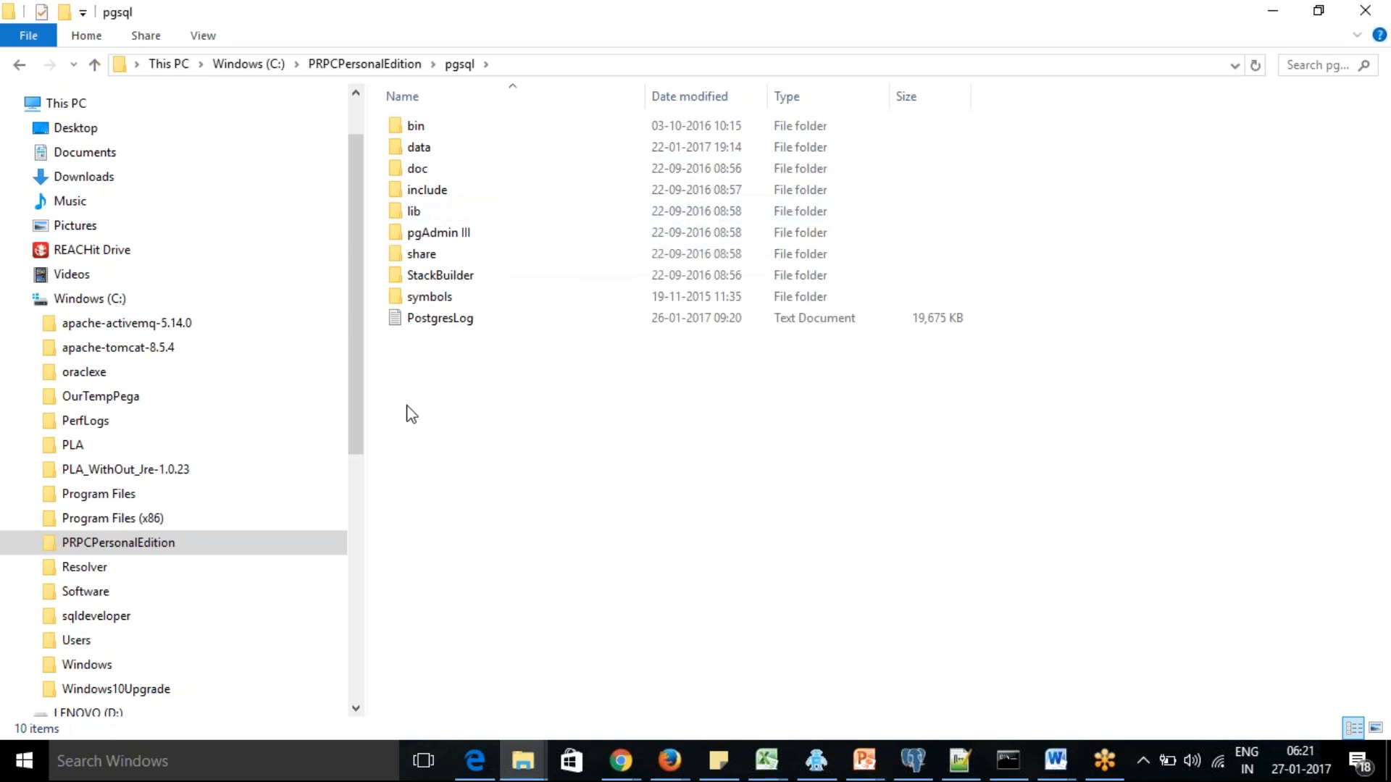
double_click(419, 127)
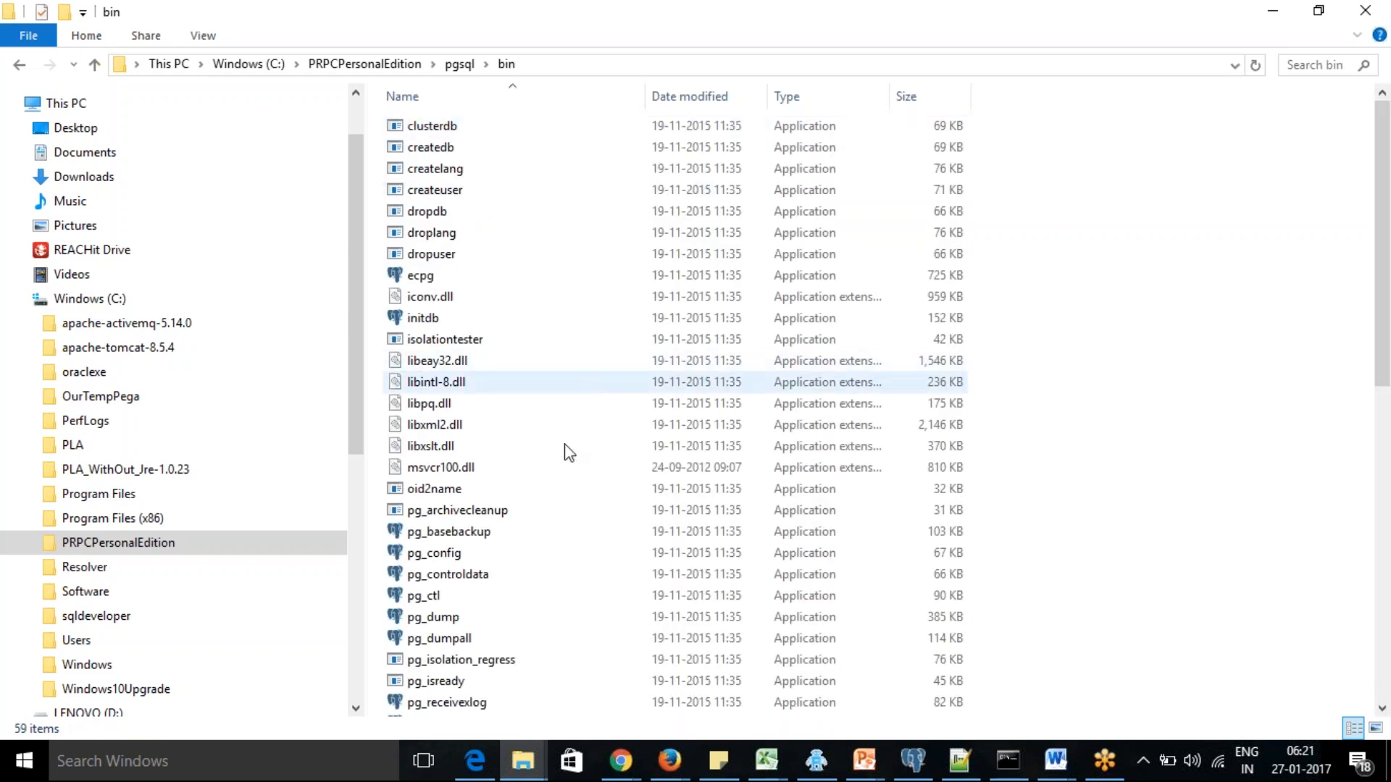
drag(1388, 283, 1388, 501)
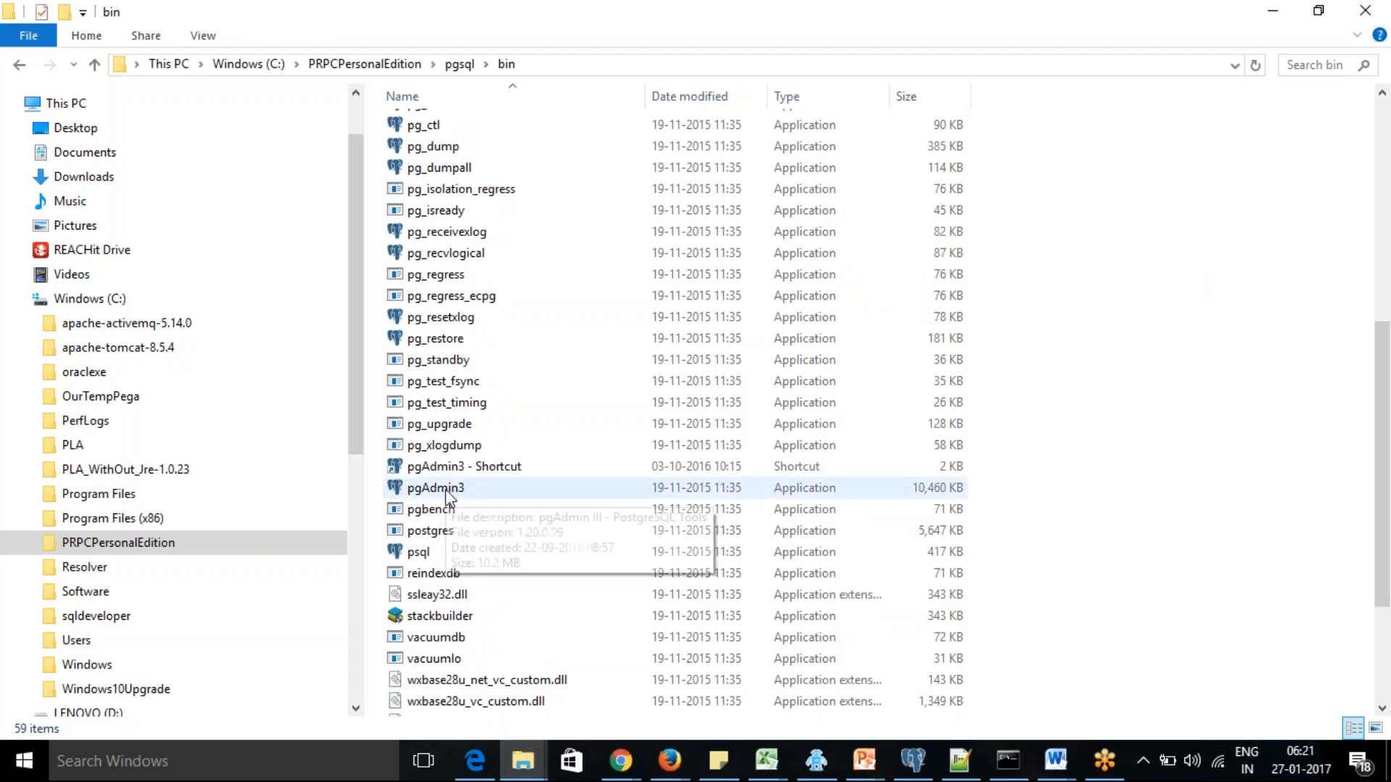
click(415, 493)
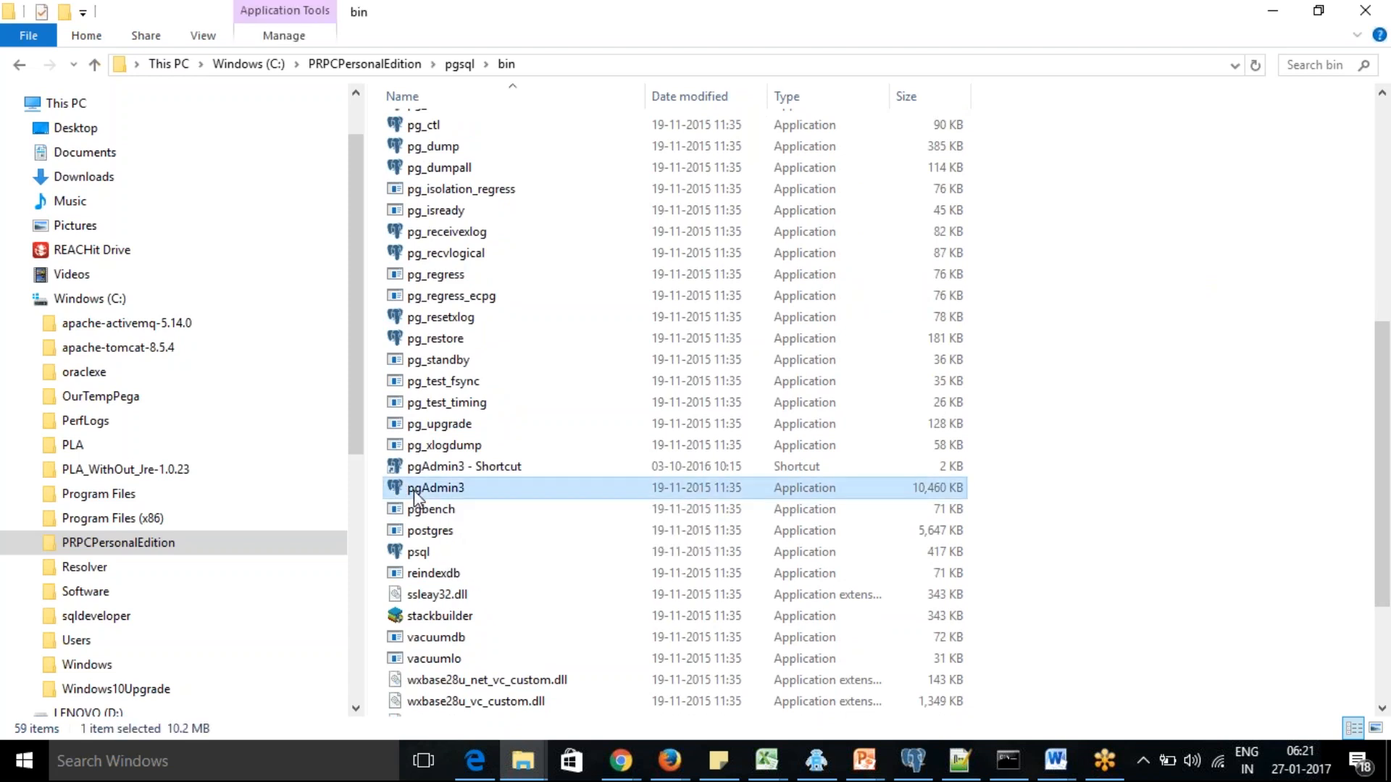
double_click(414, 490)
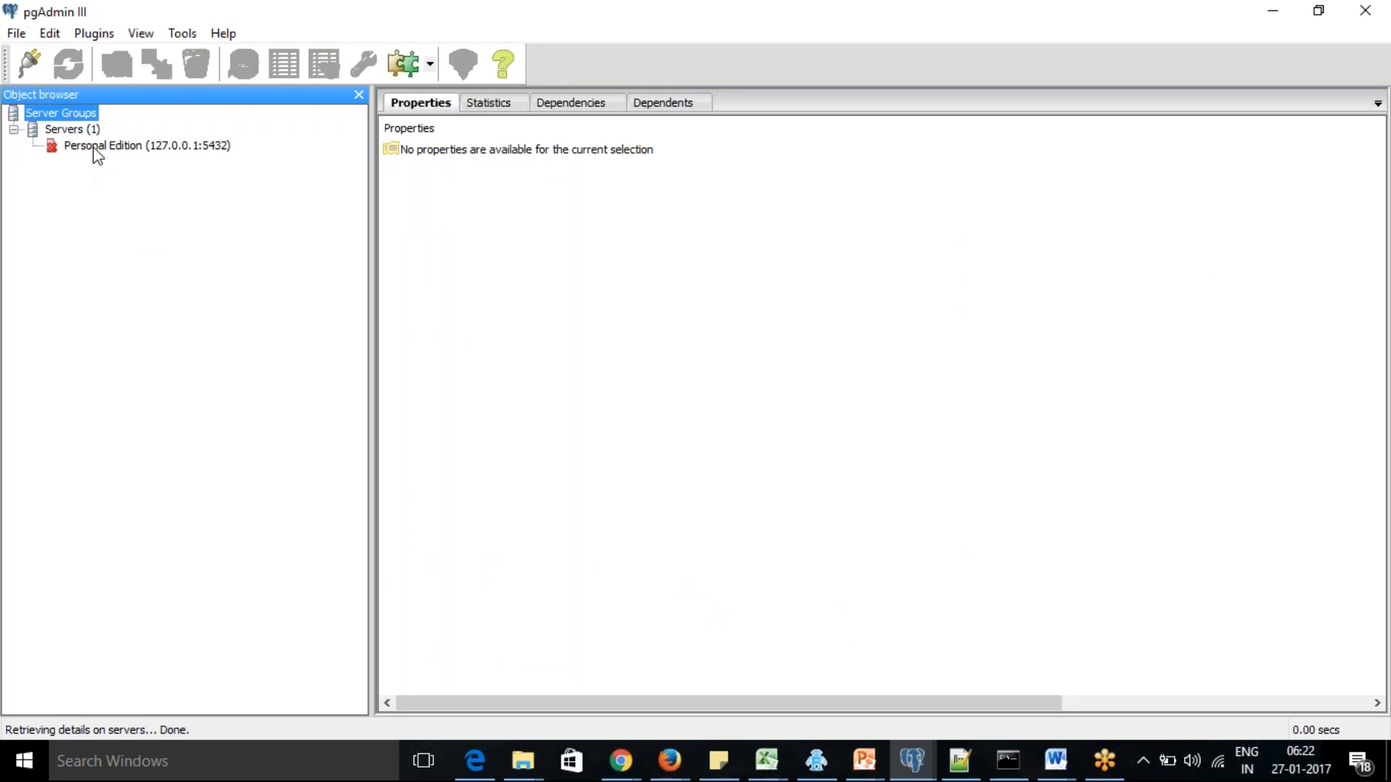
Review the connection properties of the Personal Edition server
right_click(96, 149)
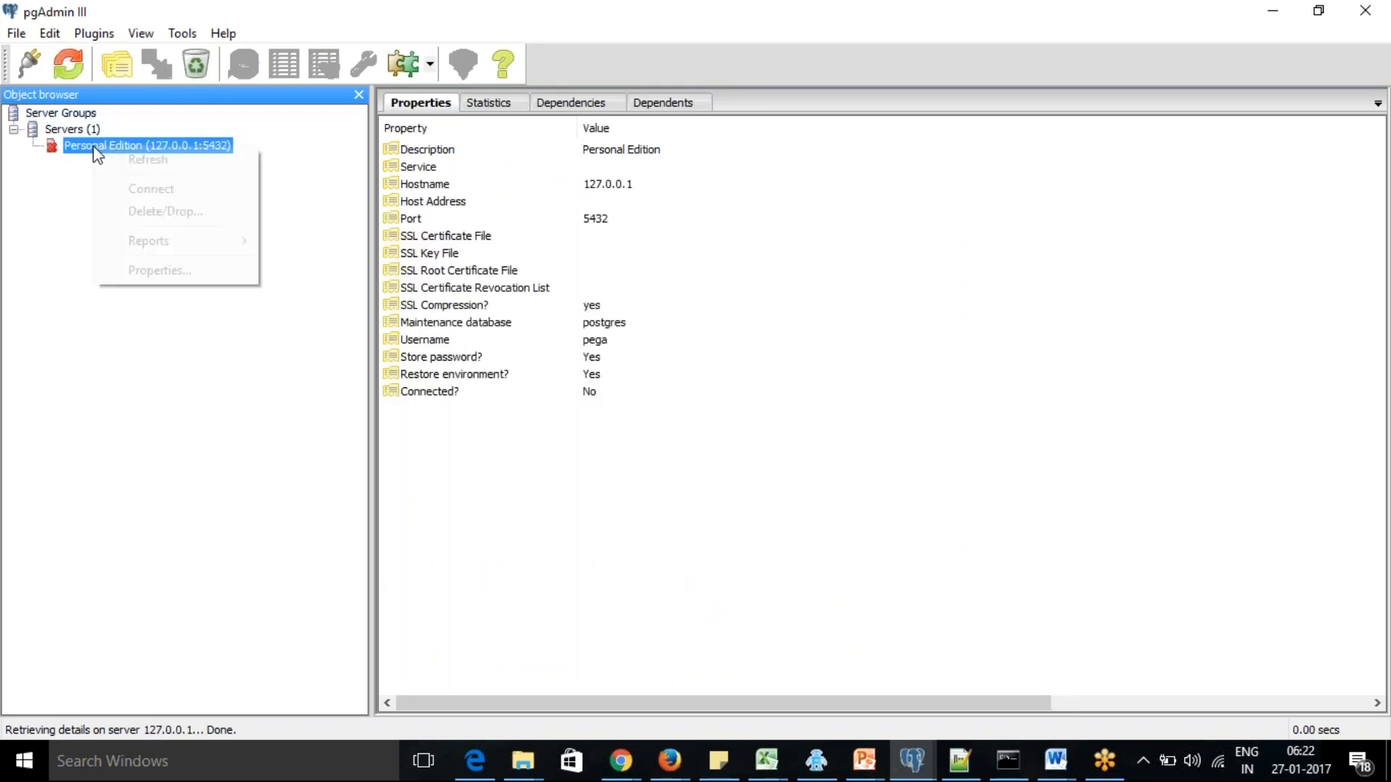
click(168, 275)
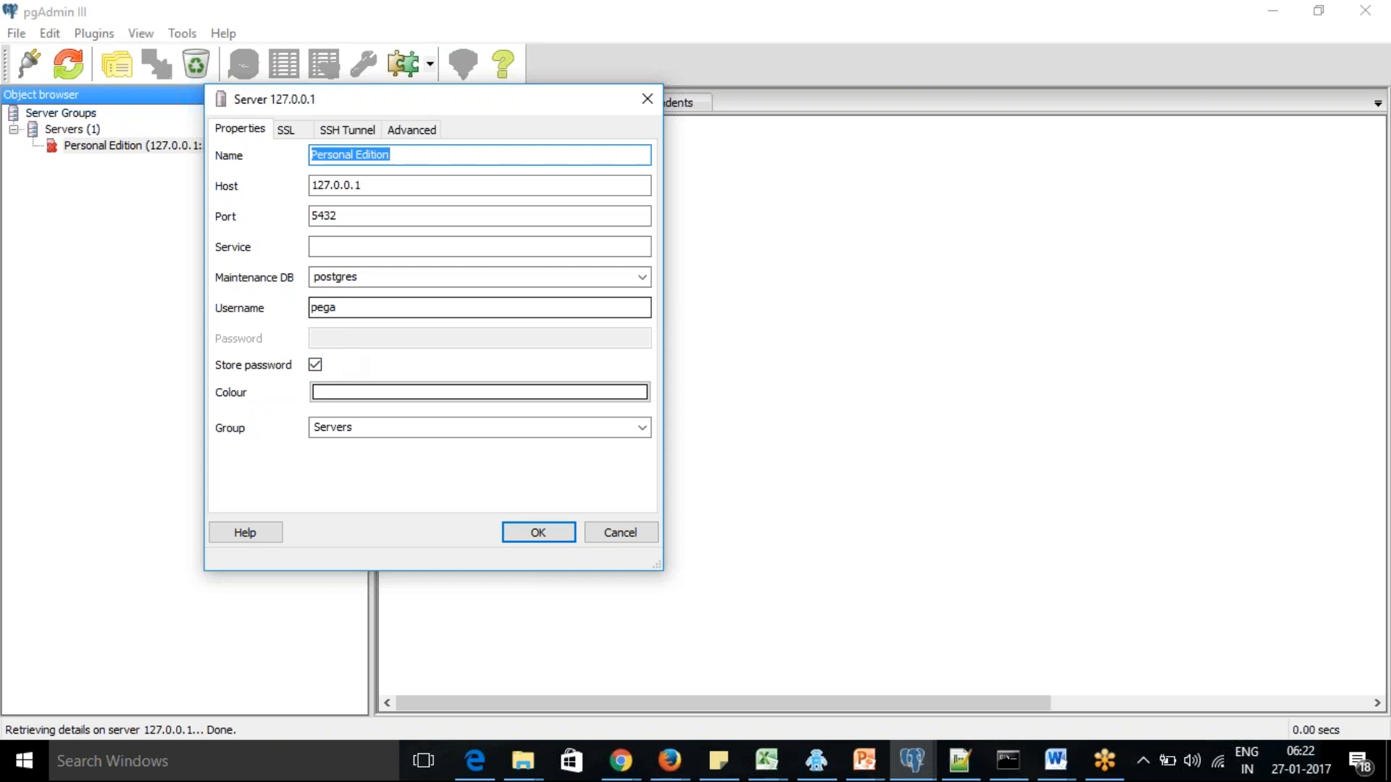
click(538, 535)
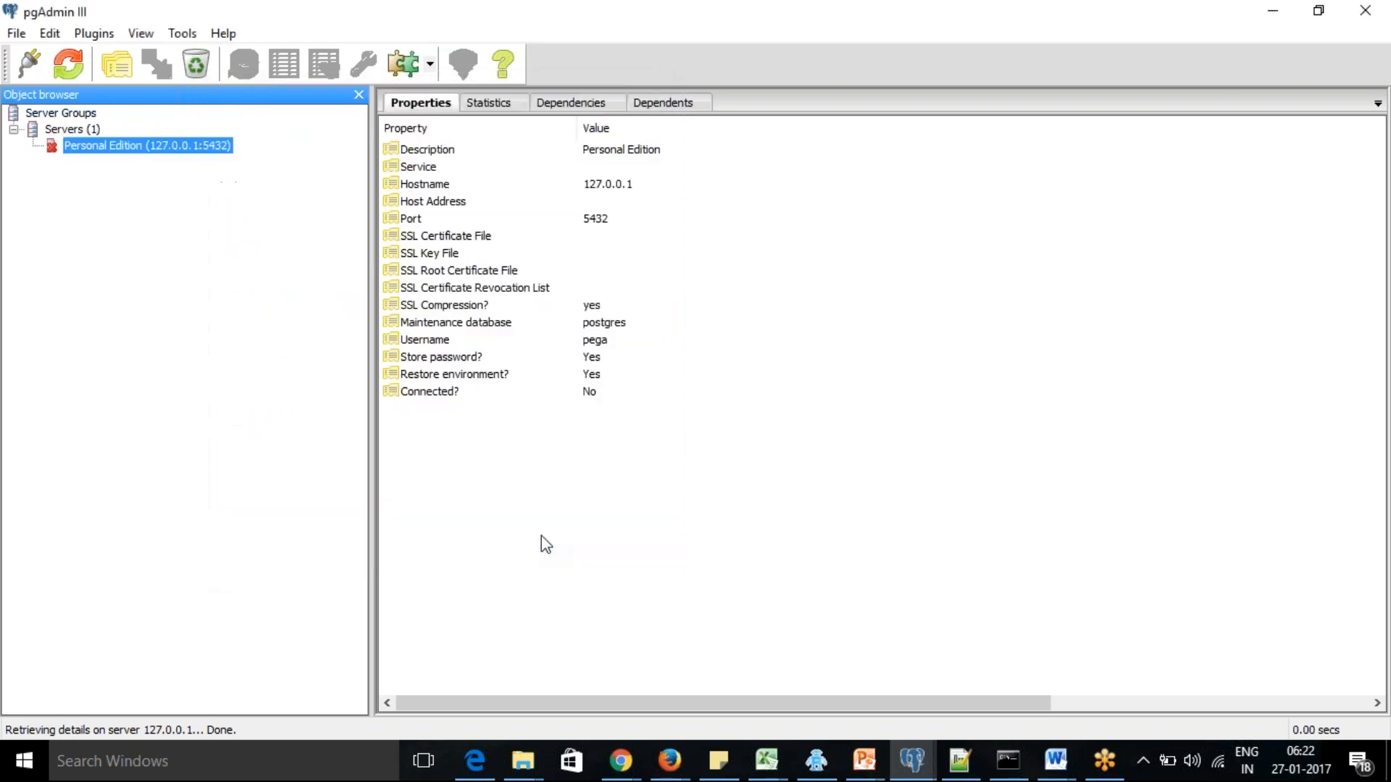
Connect to the Personal Edition server and list the tables of the personaledition schema
double_click(89, 147)
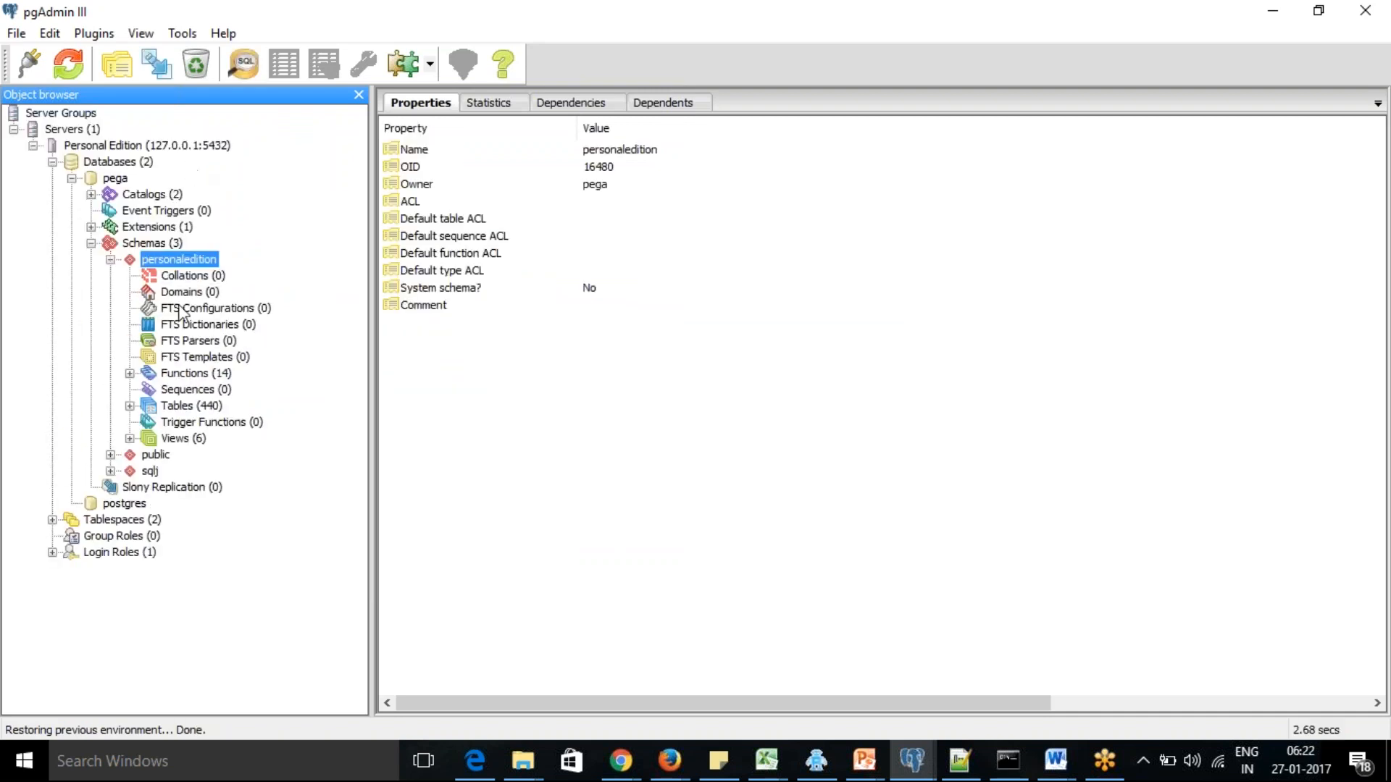
click(131, 405)
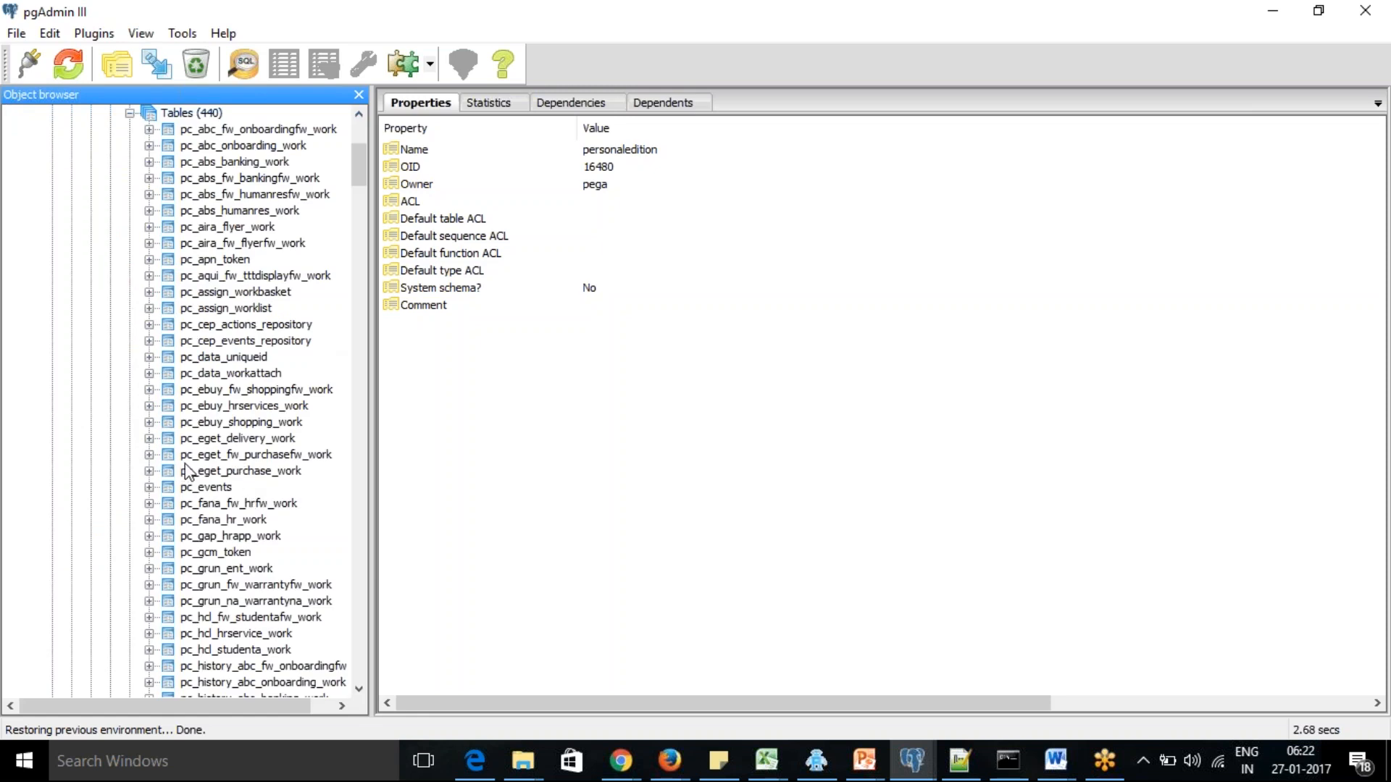
Switch to the browser to recheck the mapped table name in the class's test results, and return to pgAdmin III
key(alt+Tab)
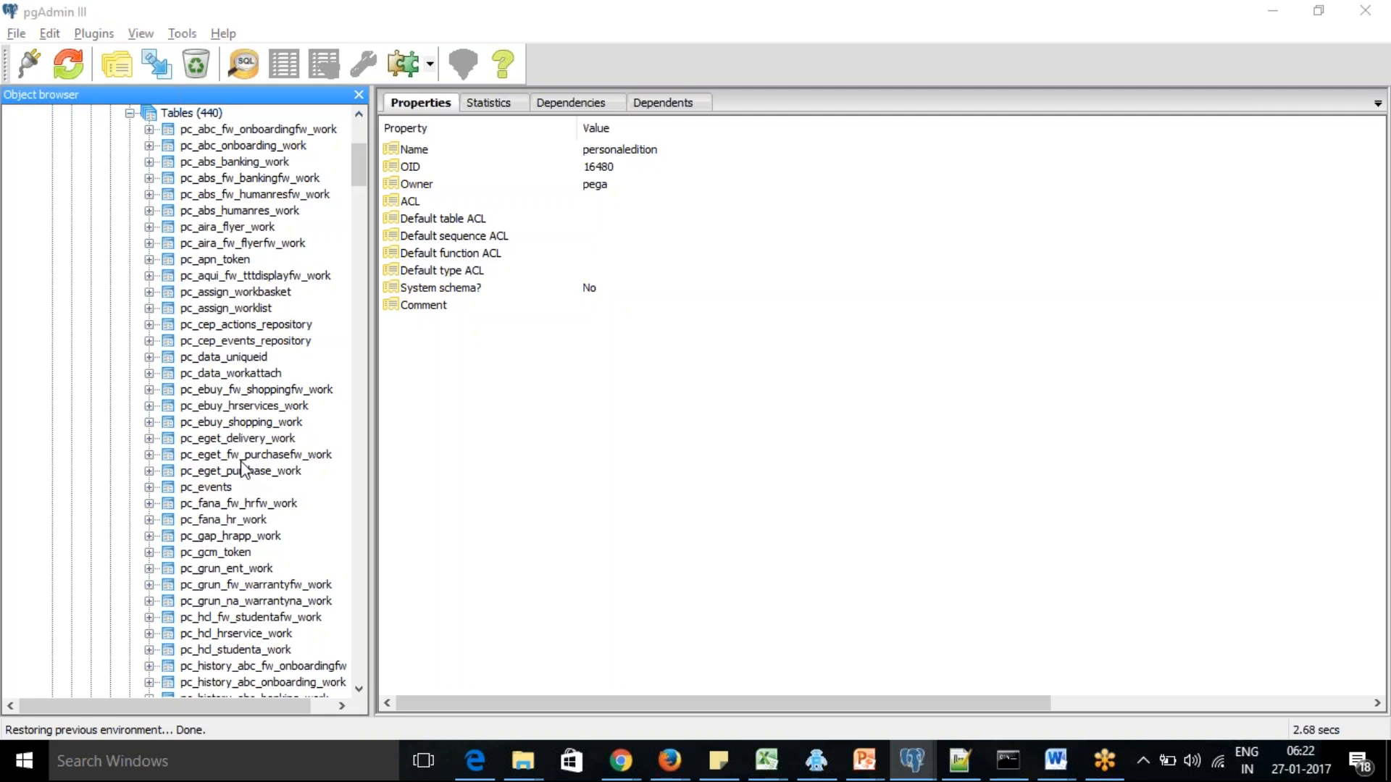
key(alt+Tab)
key(alt+Tab)
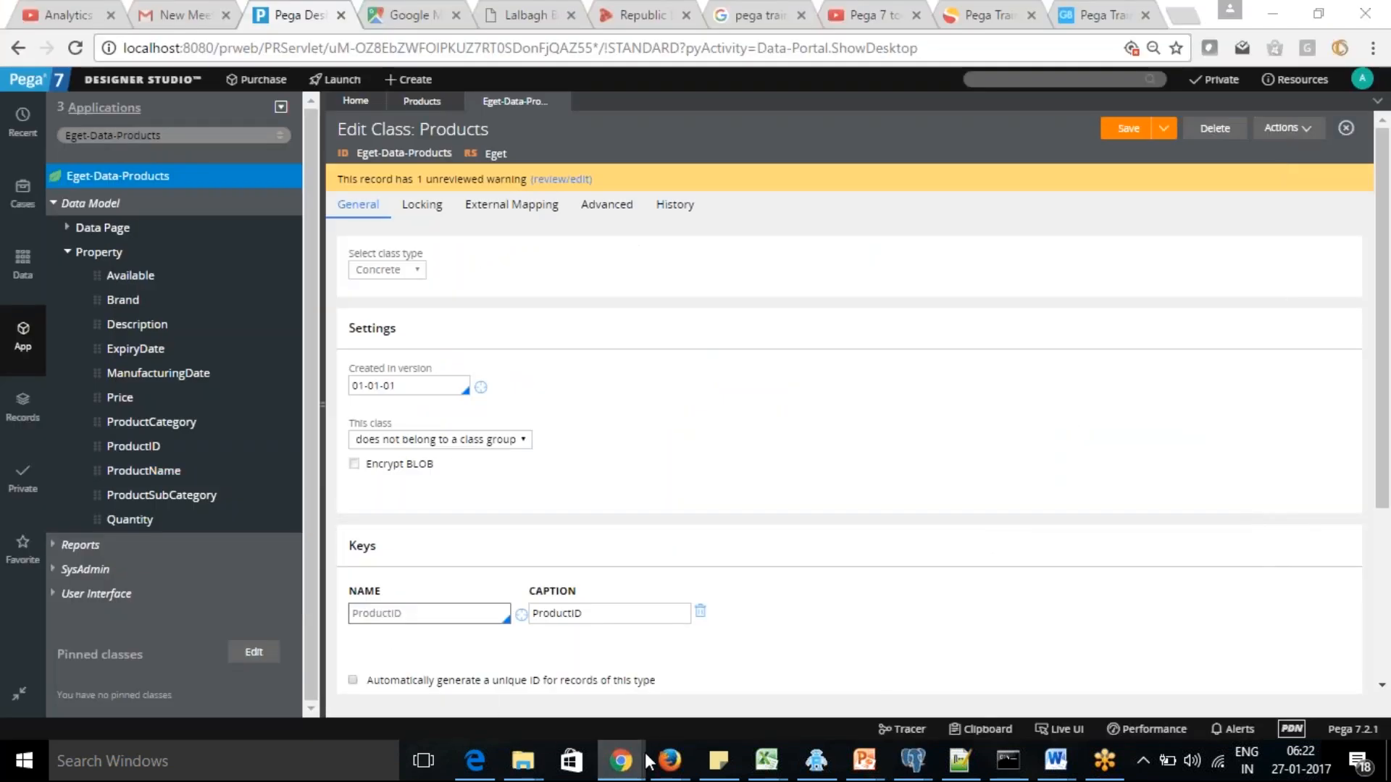
mouse_move(647, 762)
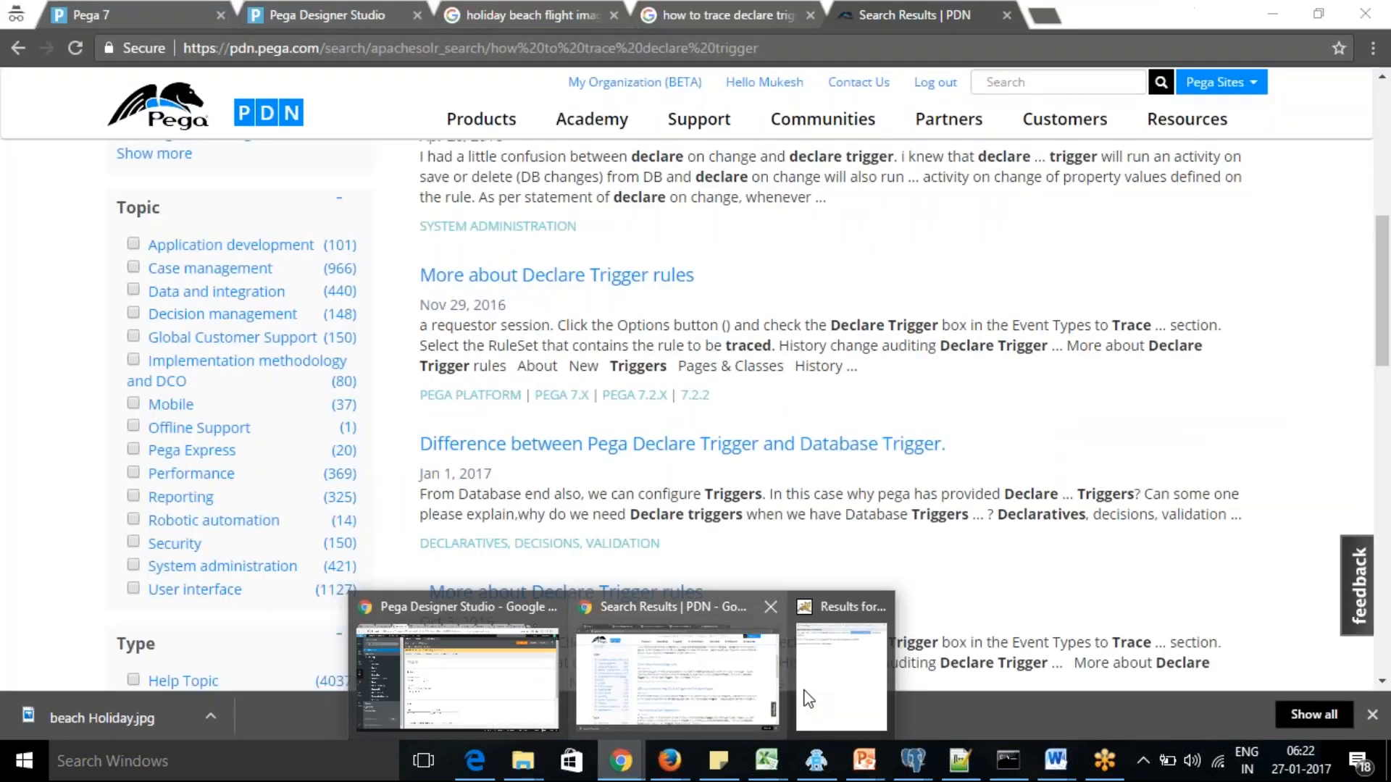
click(826, 681)
key(alt+Tab)
key(alt+Tab)
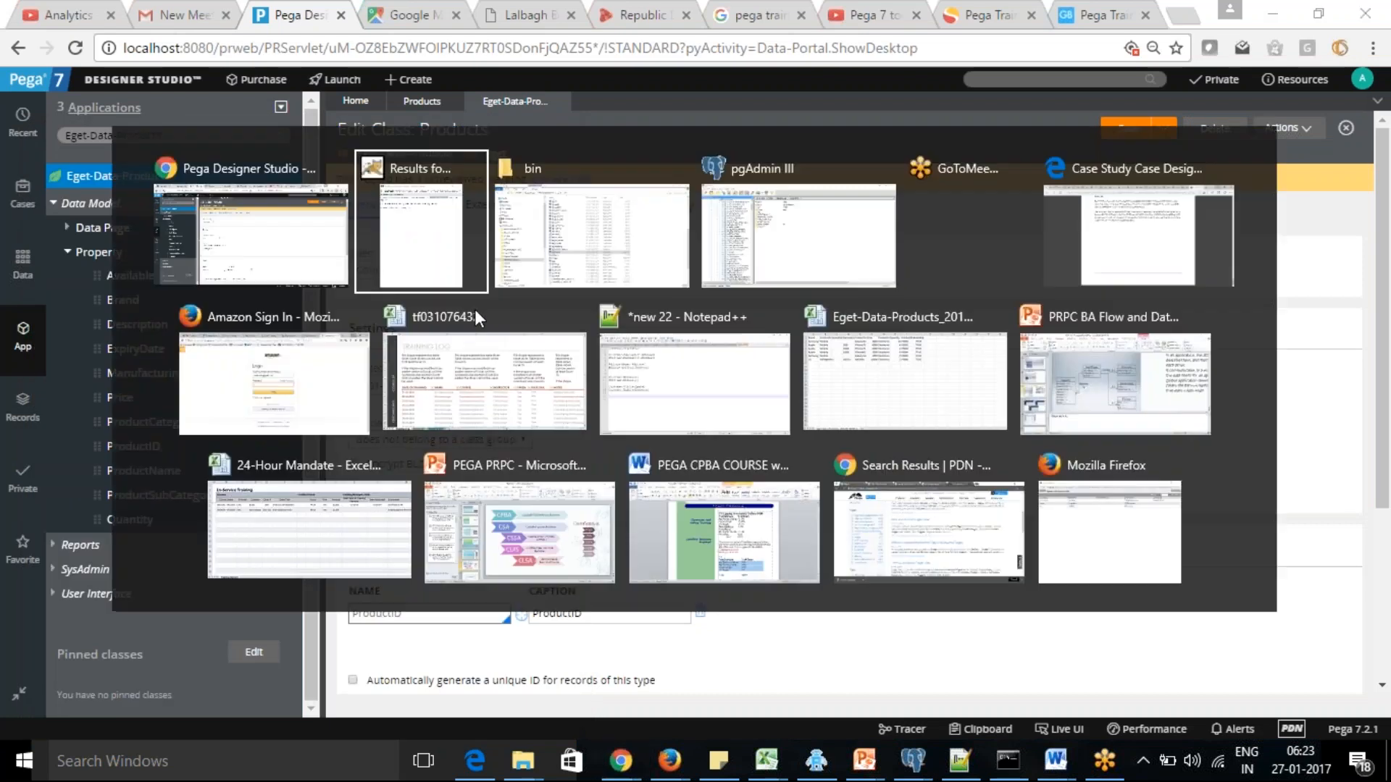
key(alt+Tab)
key(alt+Tab)
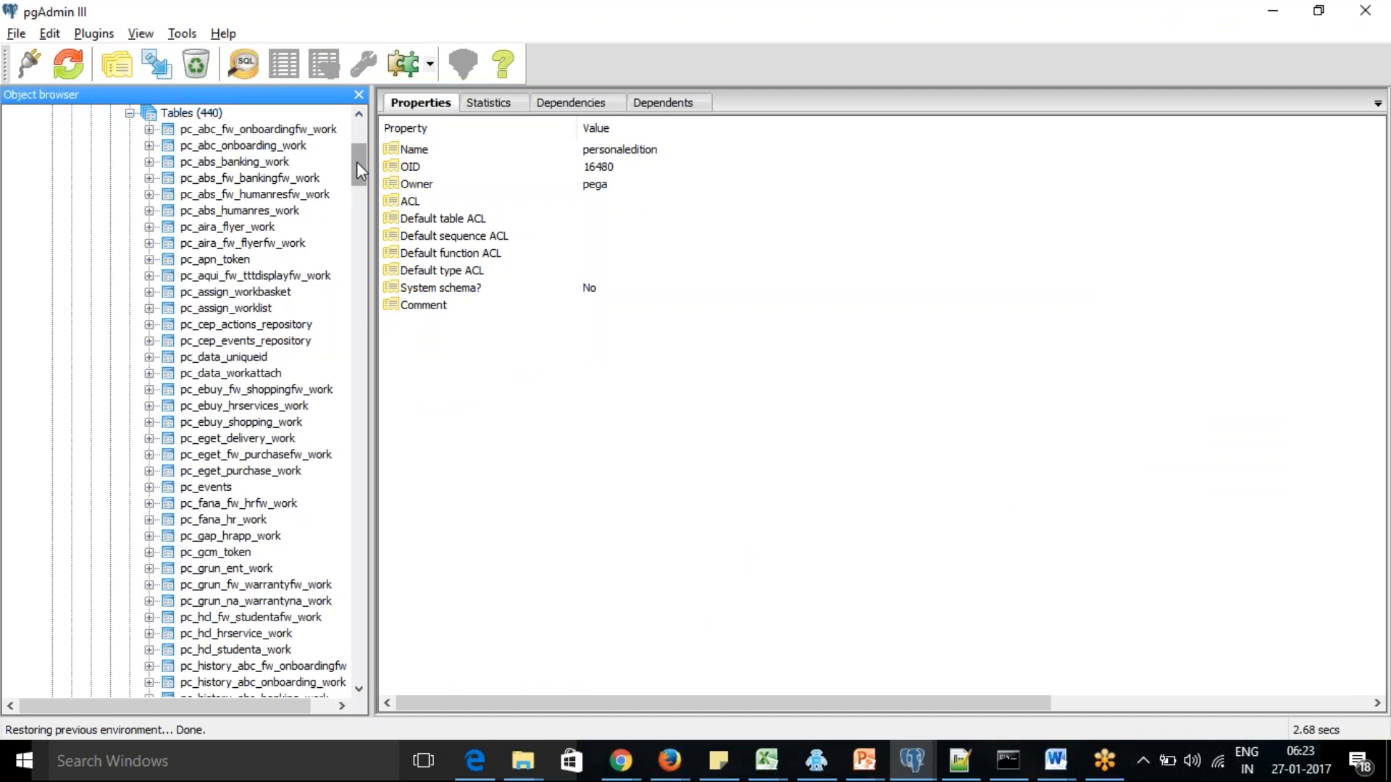
Find and select the pr_eget_data_products table among the personaledition schema's tables
drag(356, 164, 379, 435)
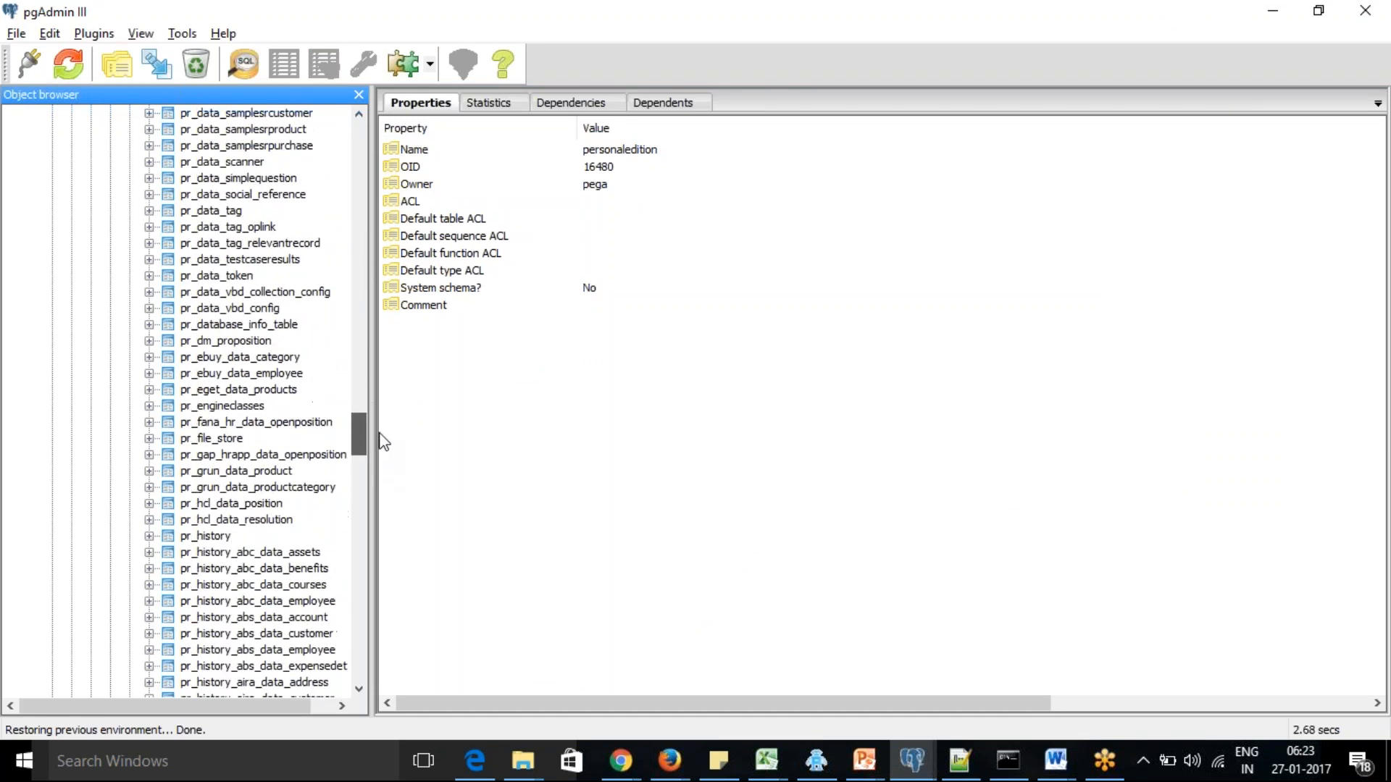
click(359, 115)
click(358, 115)
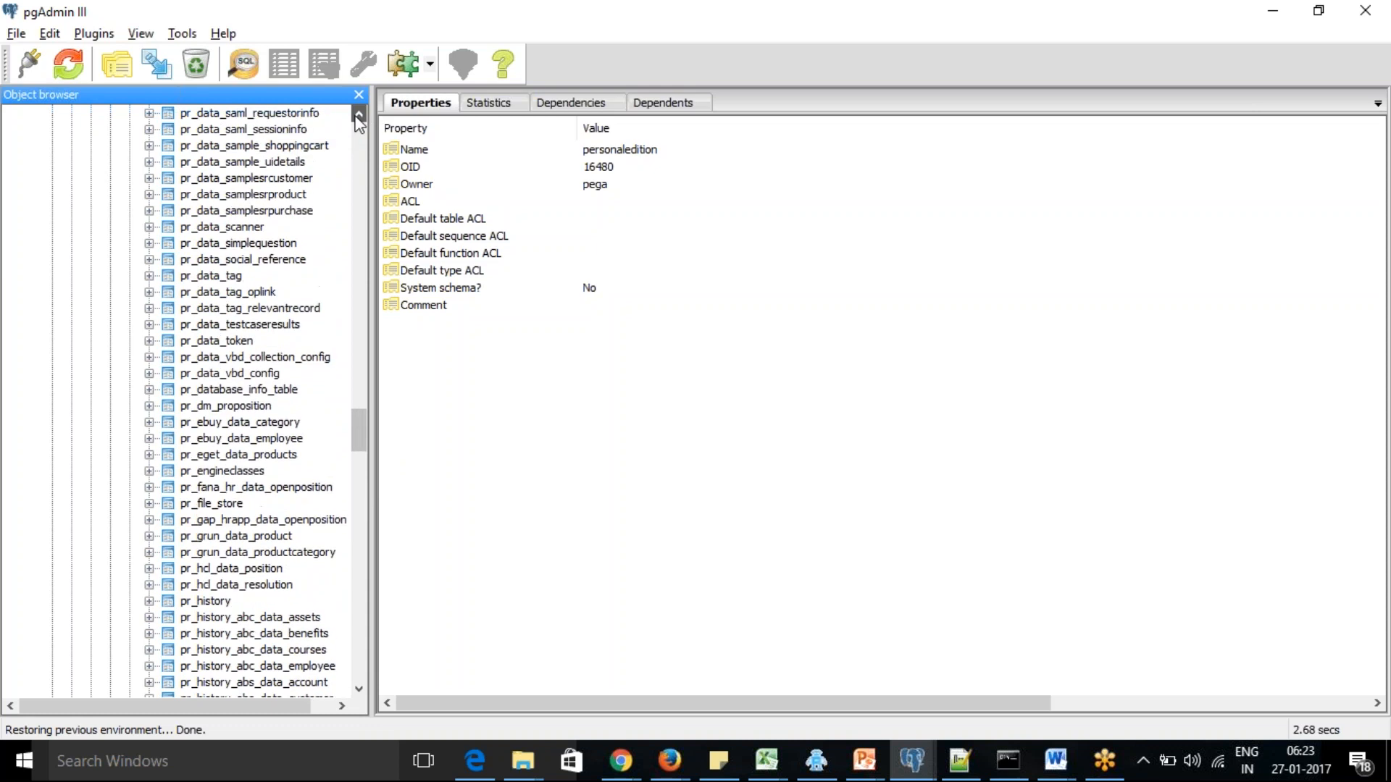
drag(358, 114, 359, 115)
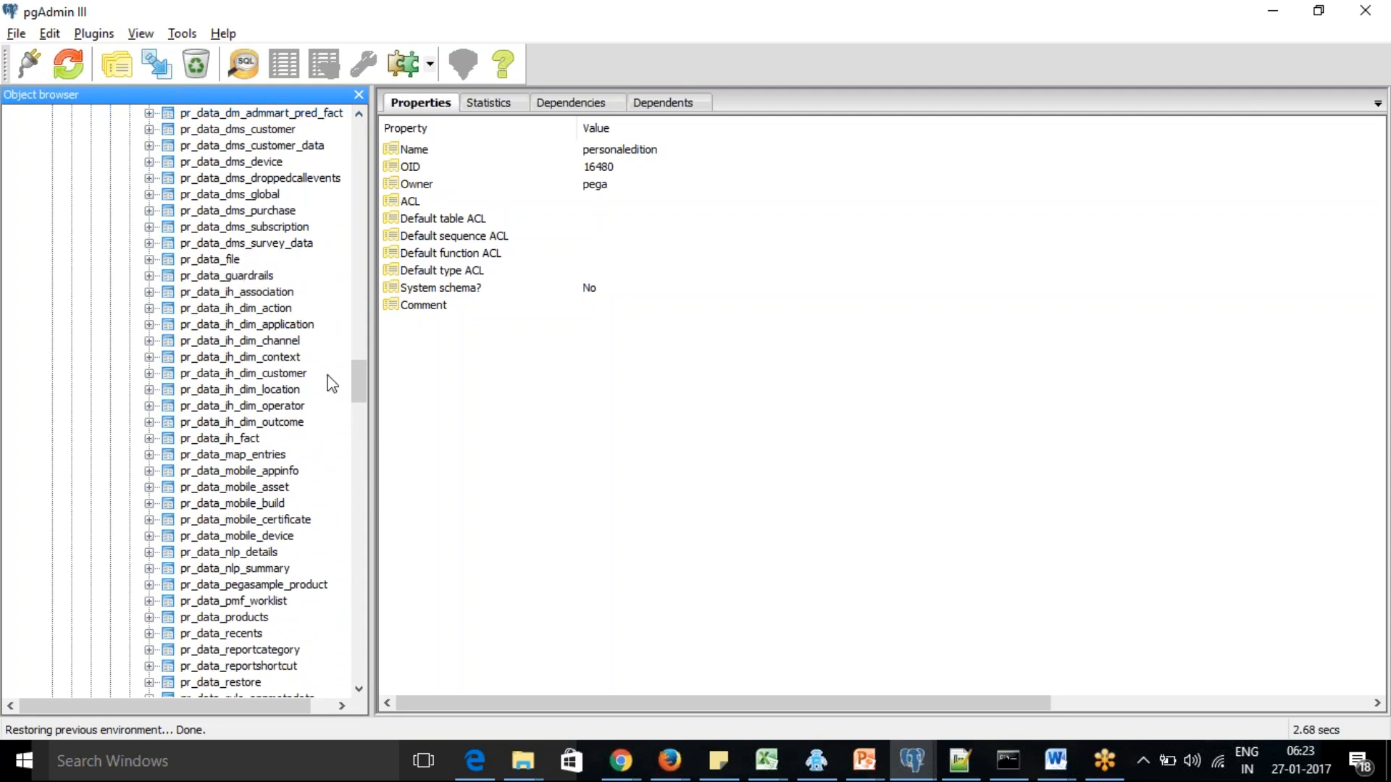
drag(358, 388, 397, 466)
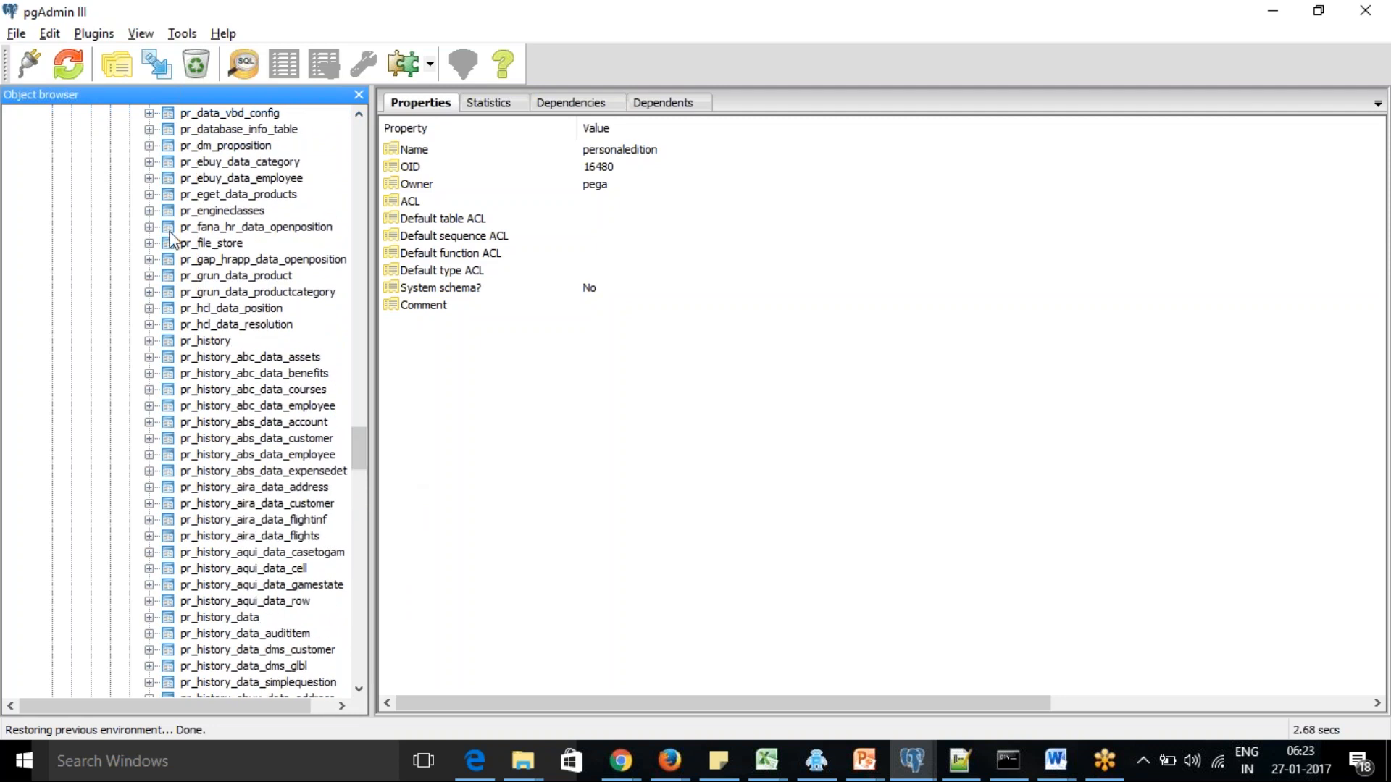
click(279, 197)
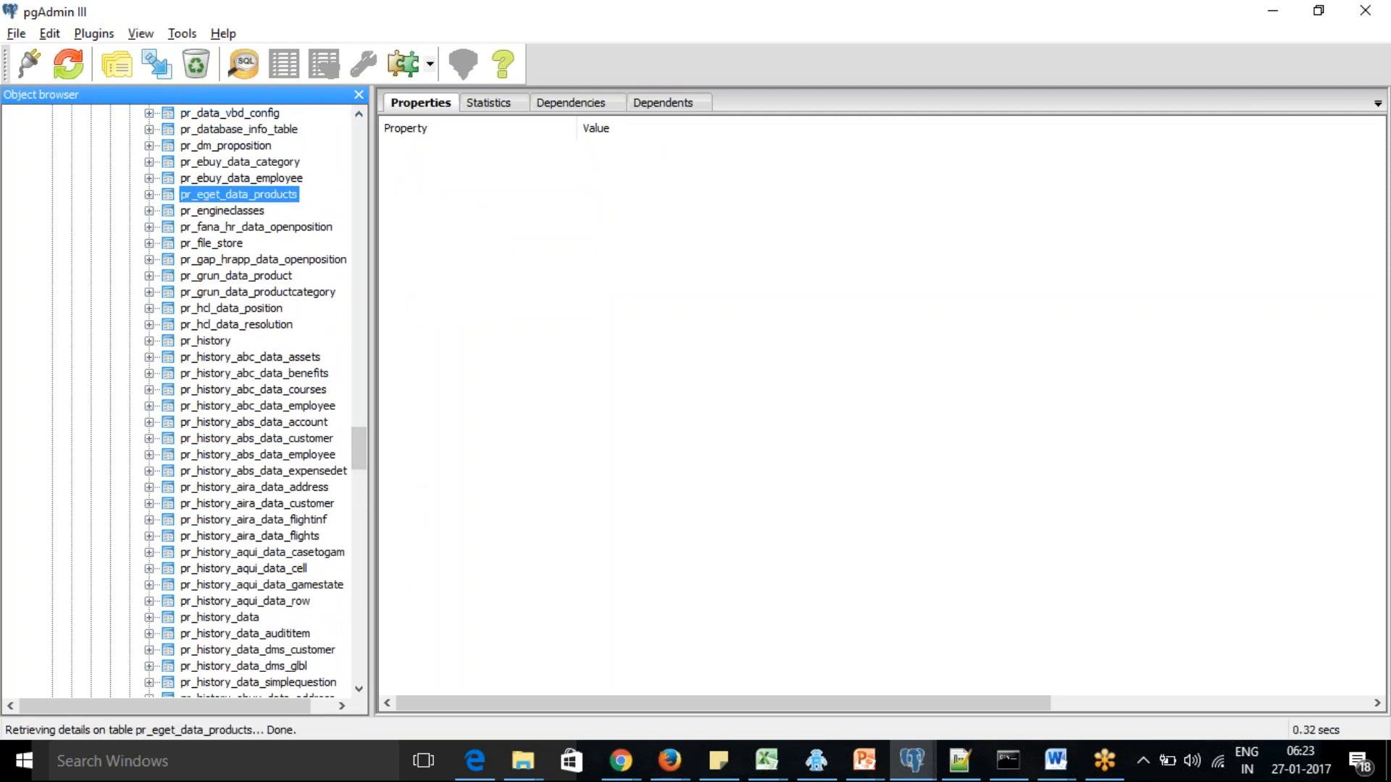
Expand the columns of the pr_eget_data_products table and select the pzpvstream column
double_click(202, 197)
click(213, 206)
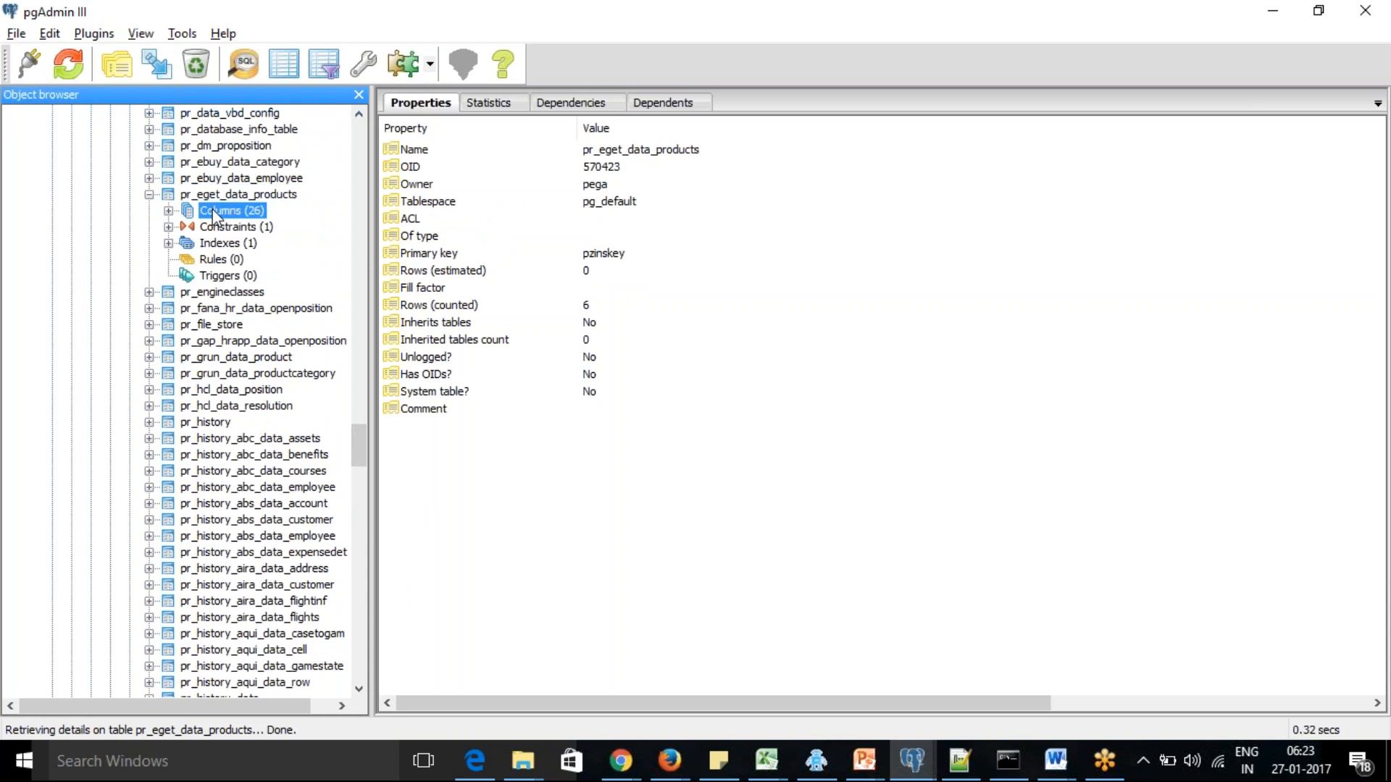
double_click(214, 210)
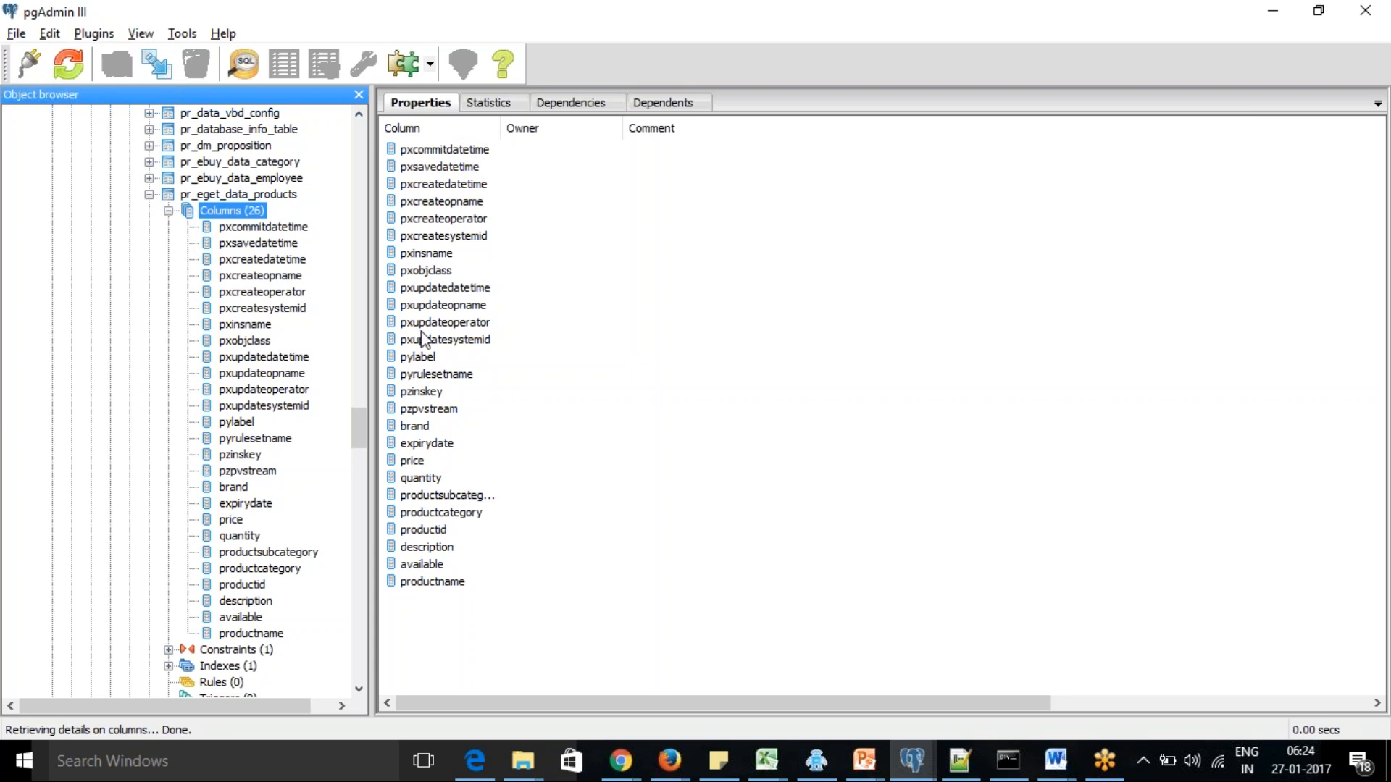
click(417, 412)
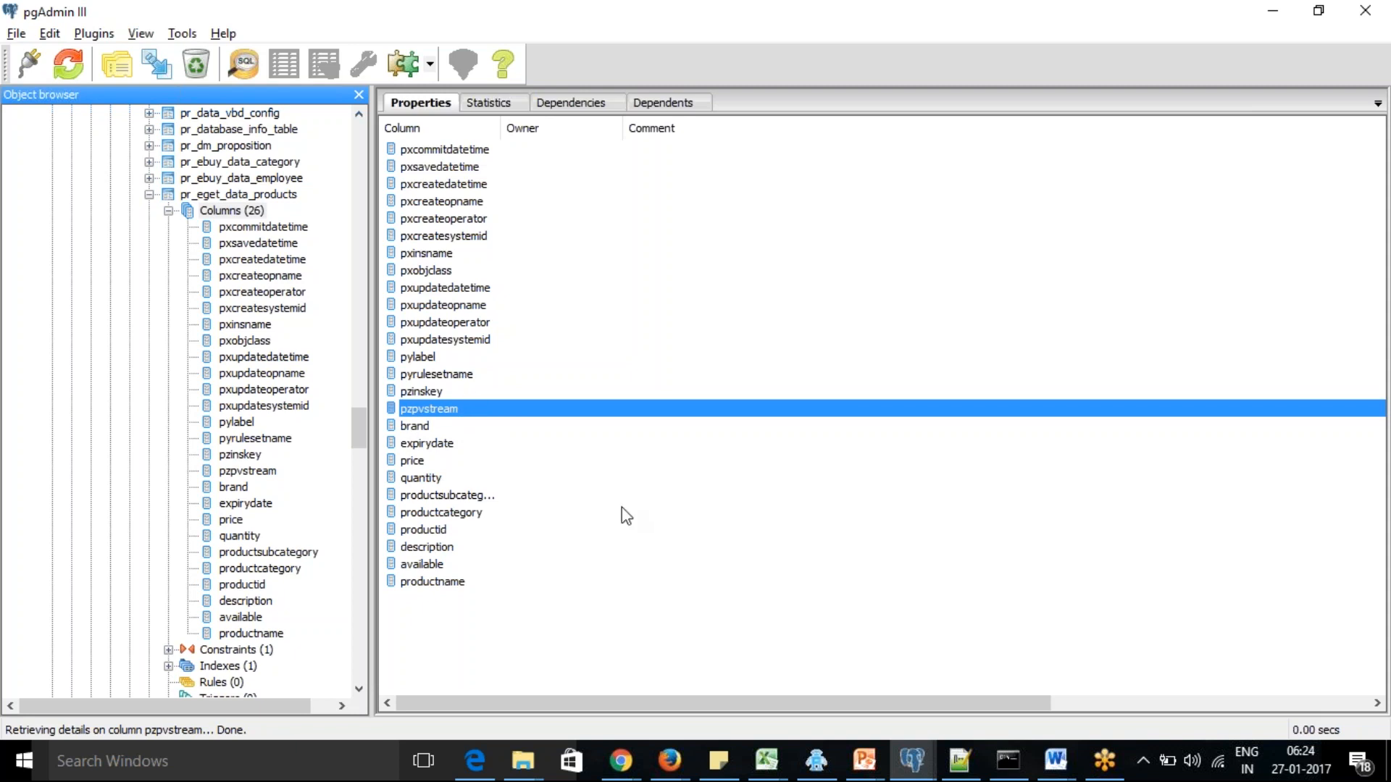
Switch to Pega Designer Studio and add the existing Manufacturing Date field as a column of the Products data type's records
key(alt+Tab)
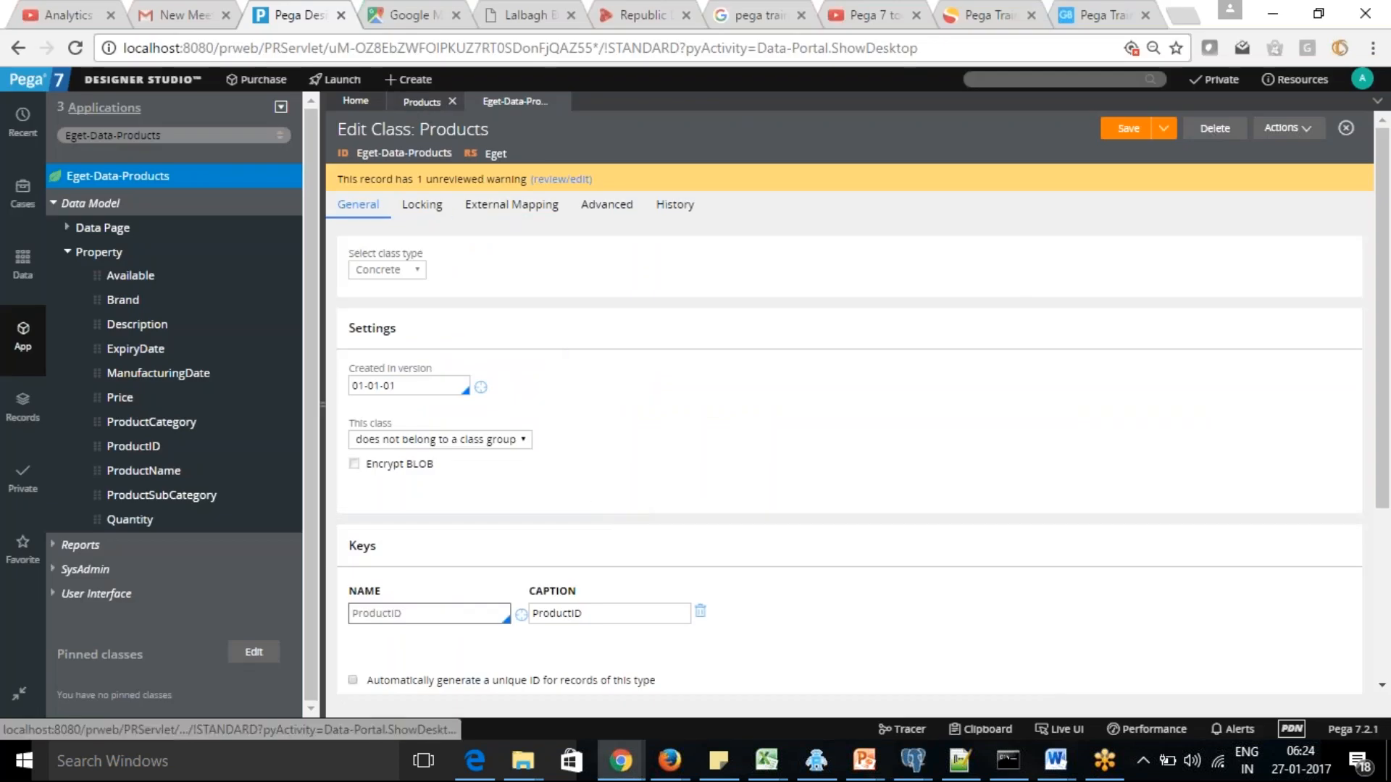
click(423, 102)
click(613, 274)
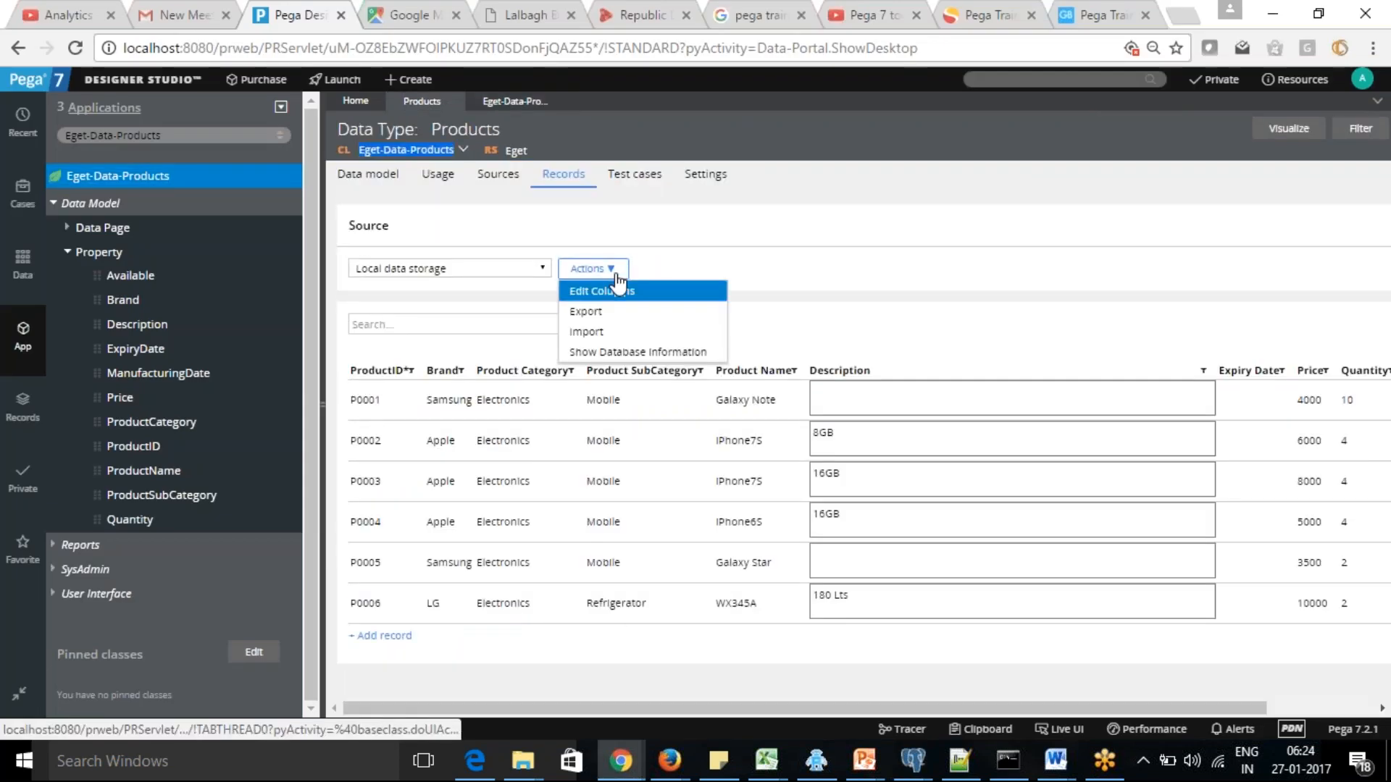
click(621, 291)
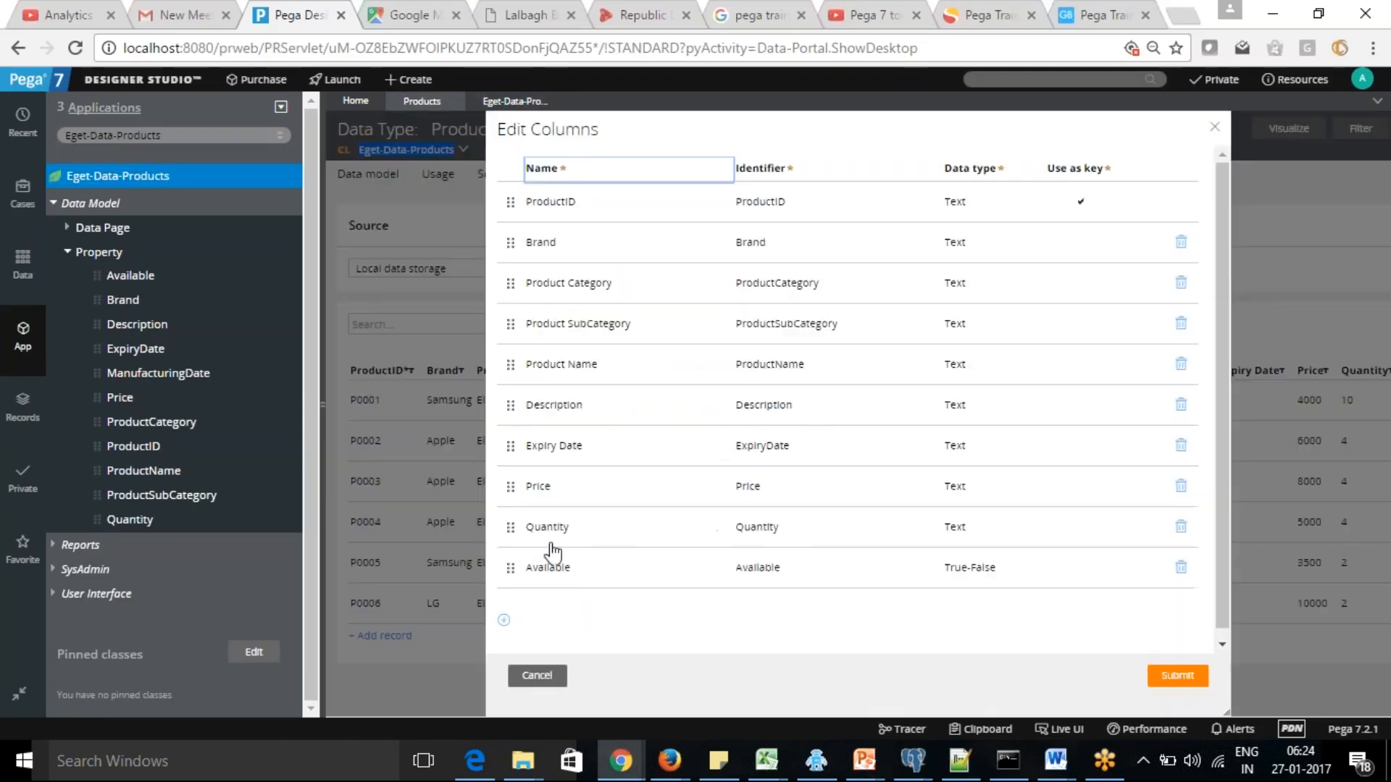
click(499, 621)
text(Manu)
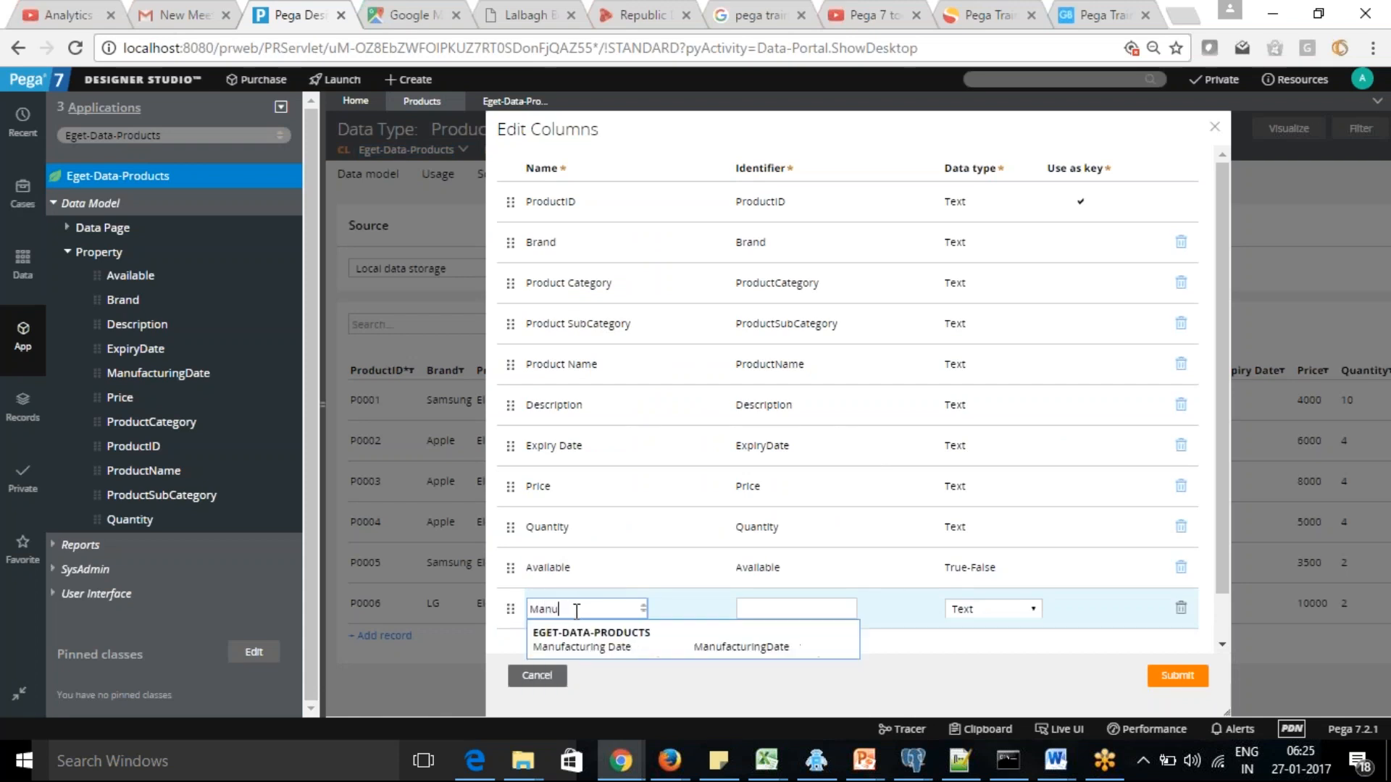
click(598, 647)
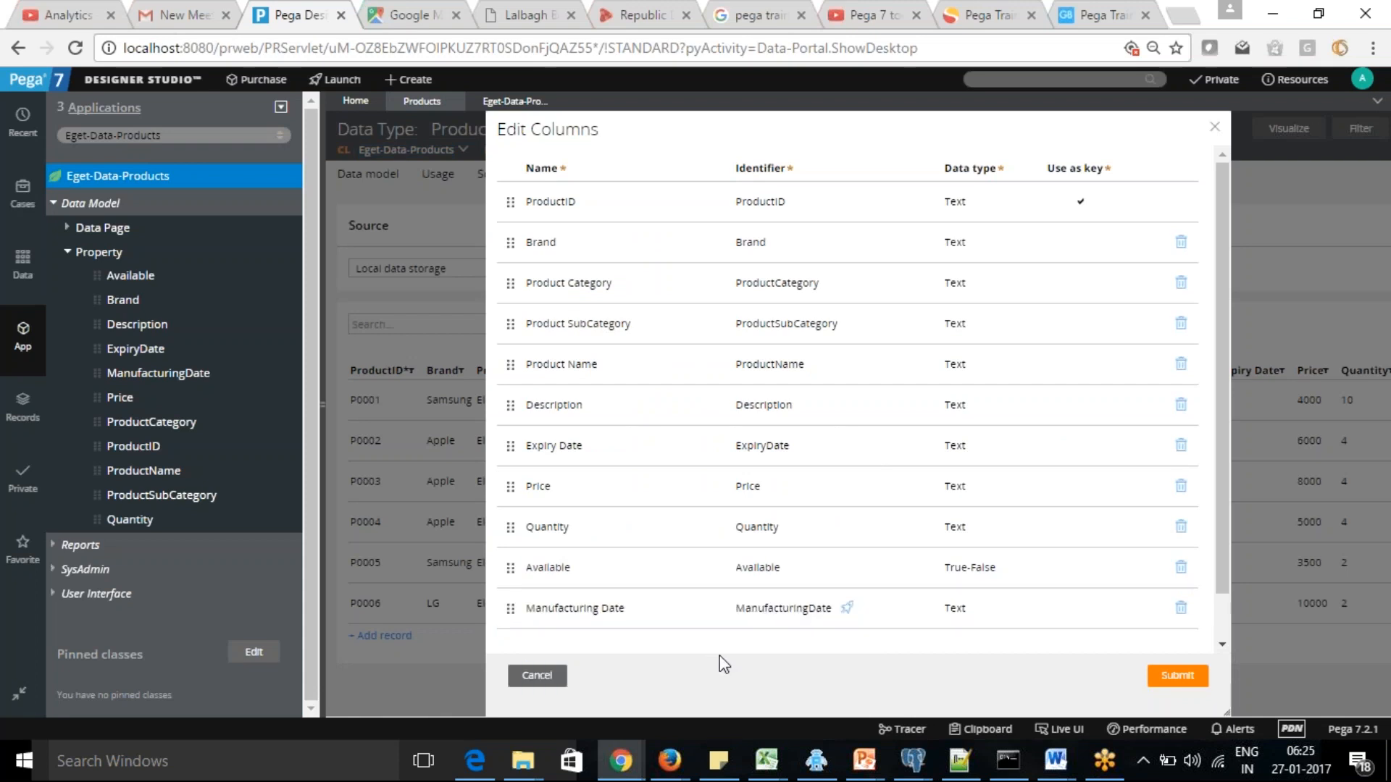
click(1185, 683)
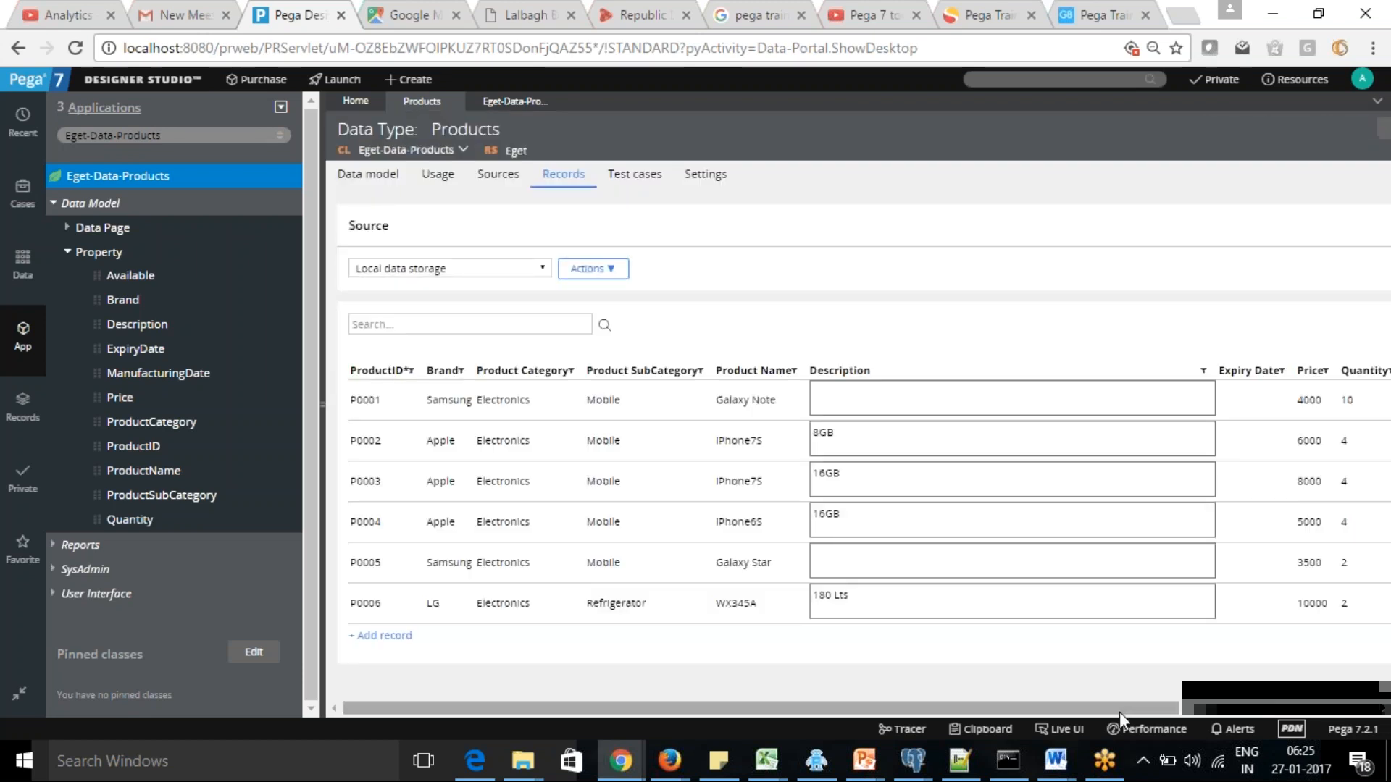
drag(1126, 708, 1079, 692)
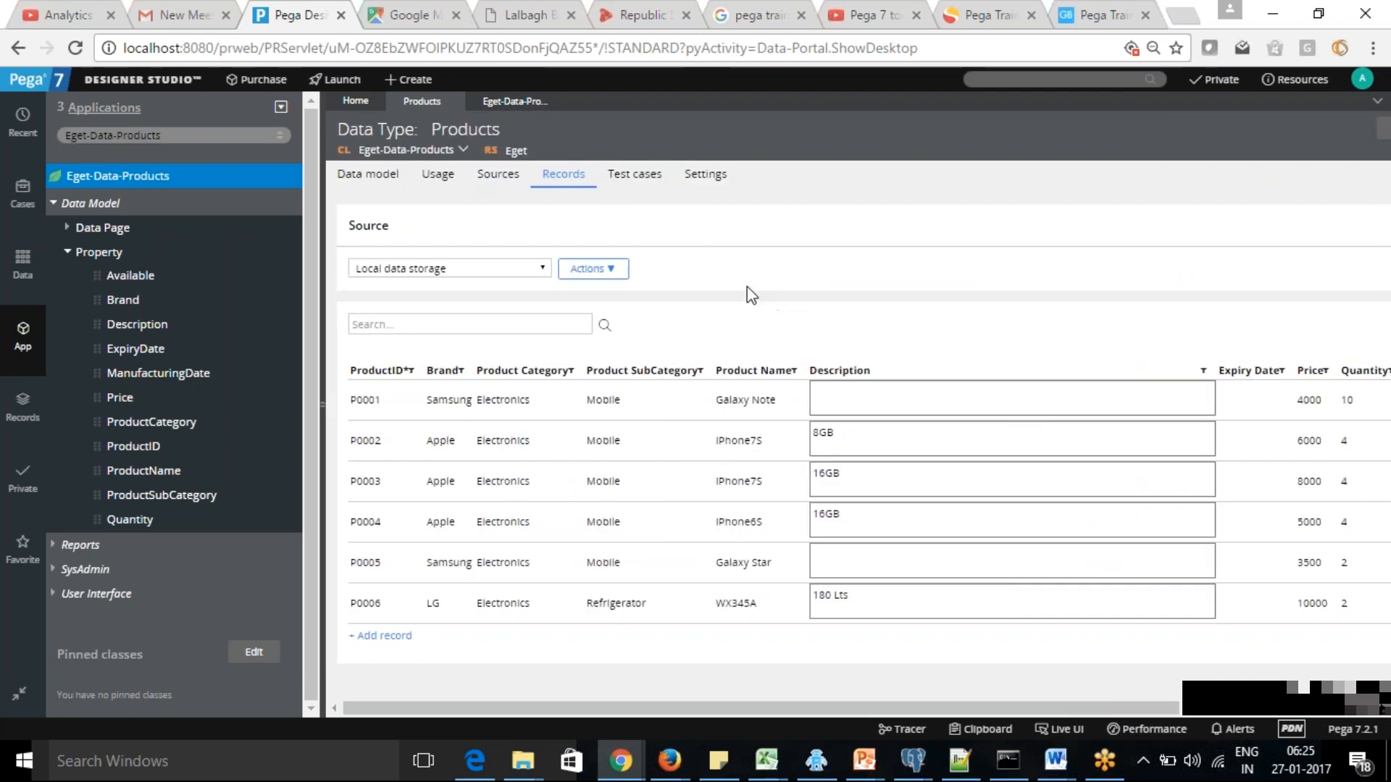
Switch to pgAdmin III, refresh the pr_eget_data_products table, and check its columns for manufacturingdate
key(alt+Tab)
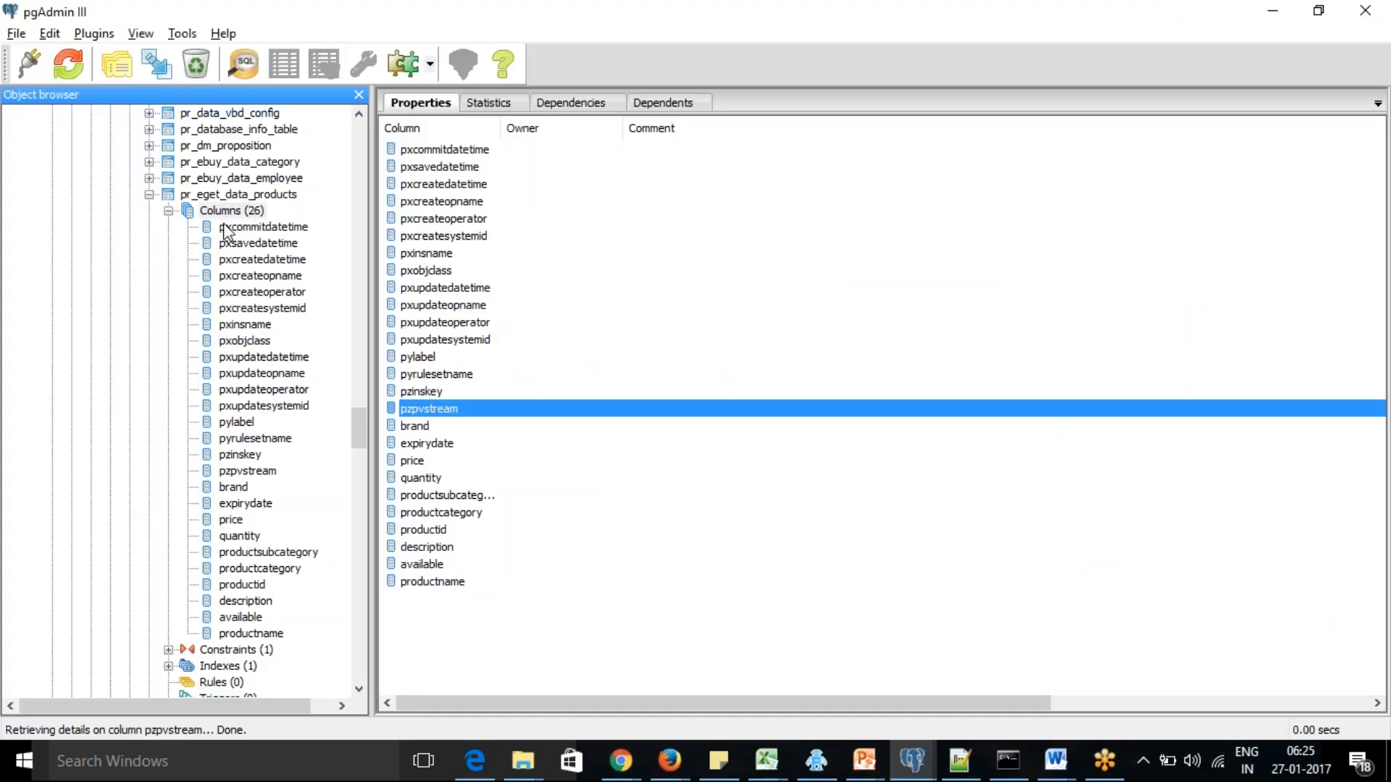
right_click(240, 194)
click(278, 204)
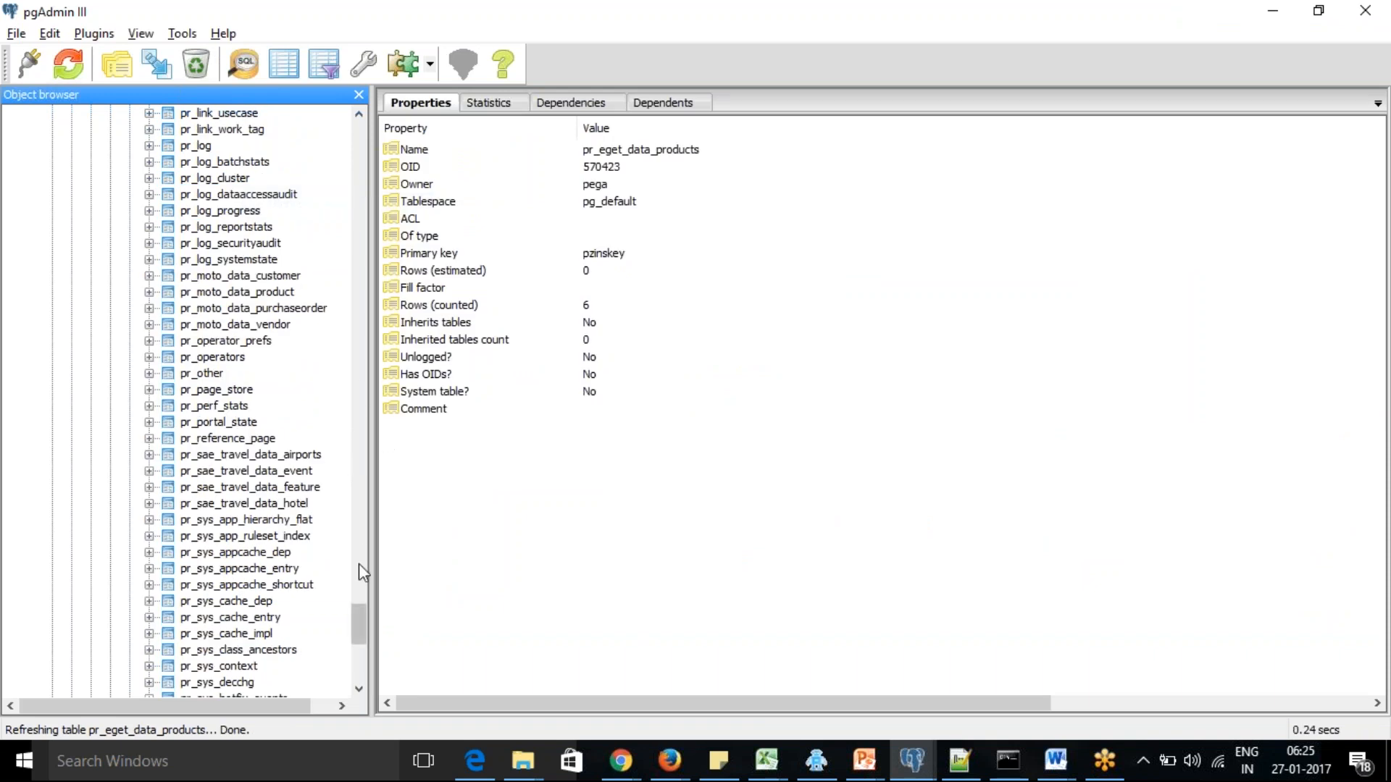
drag(359, 637, 377, 434)
click(226, 275)
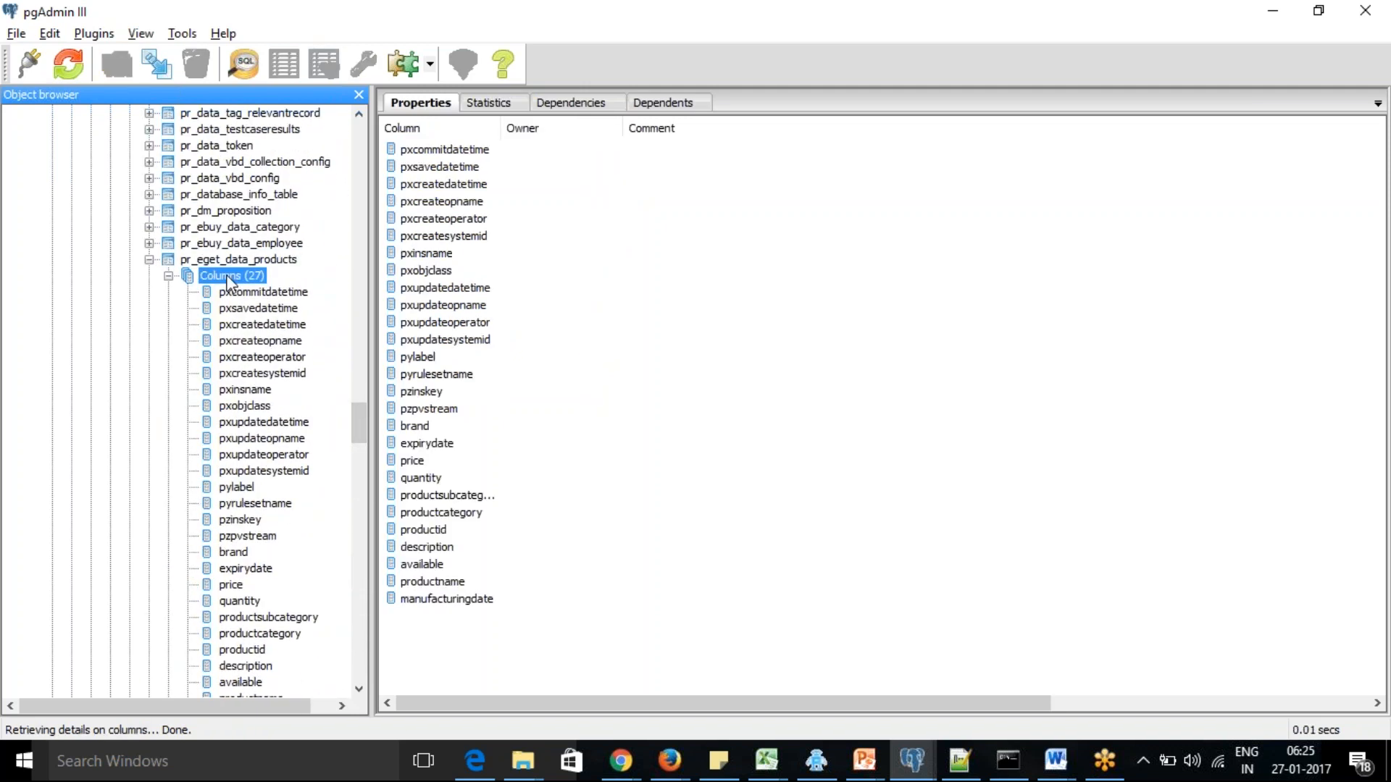
click(506, 600)
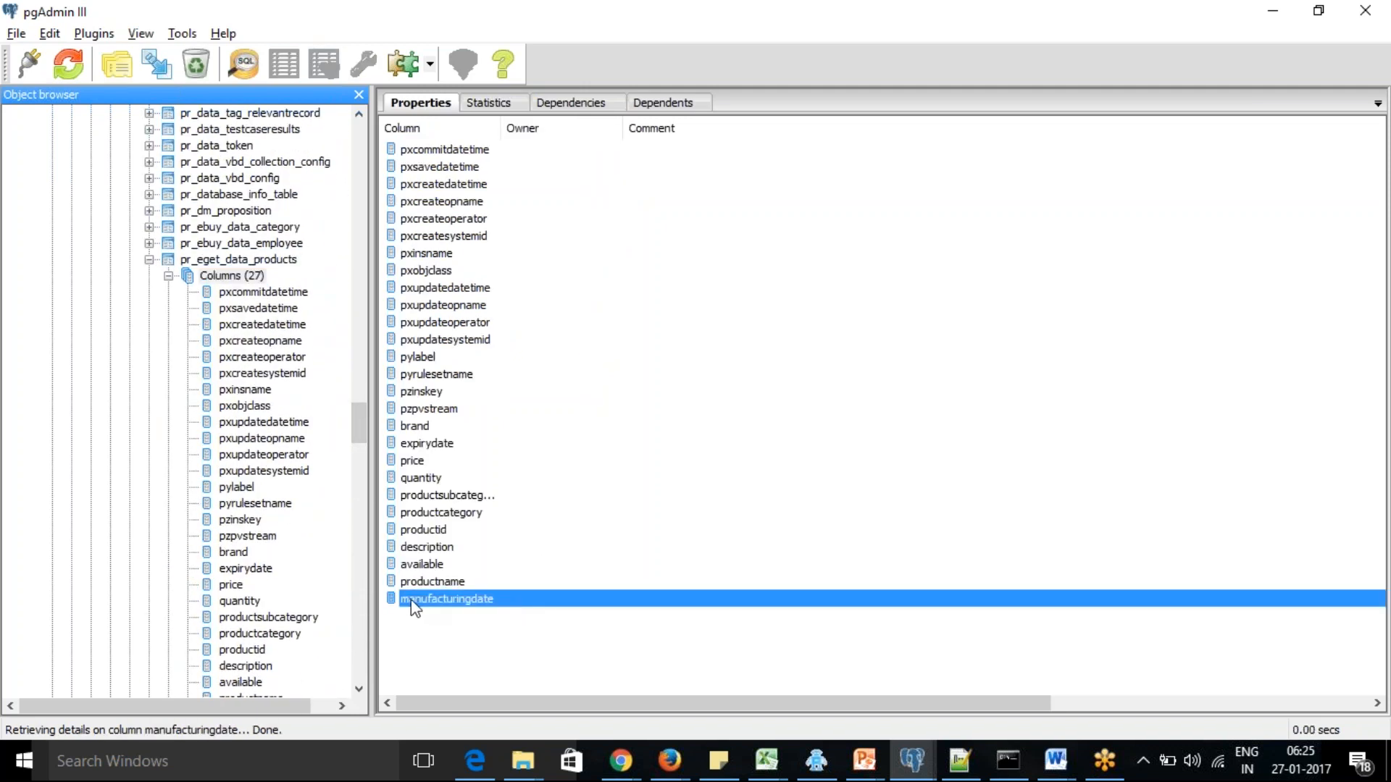
click(487, 644)
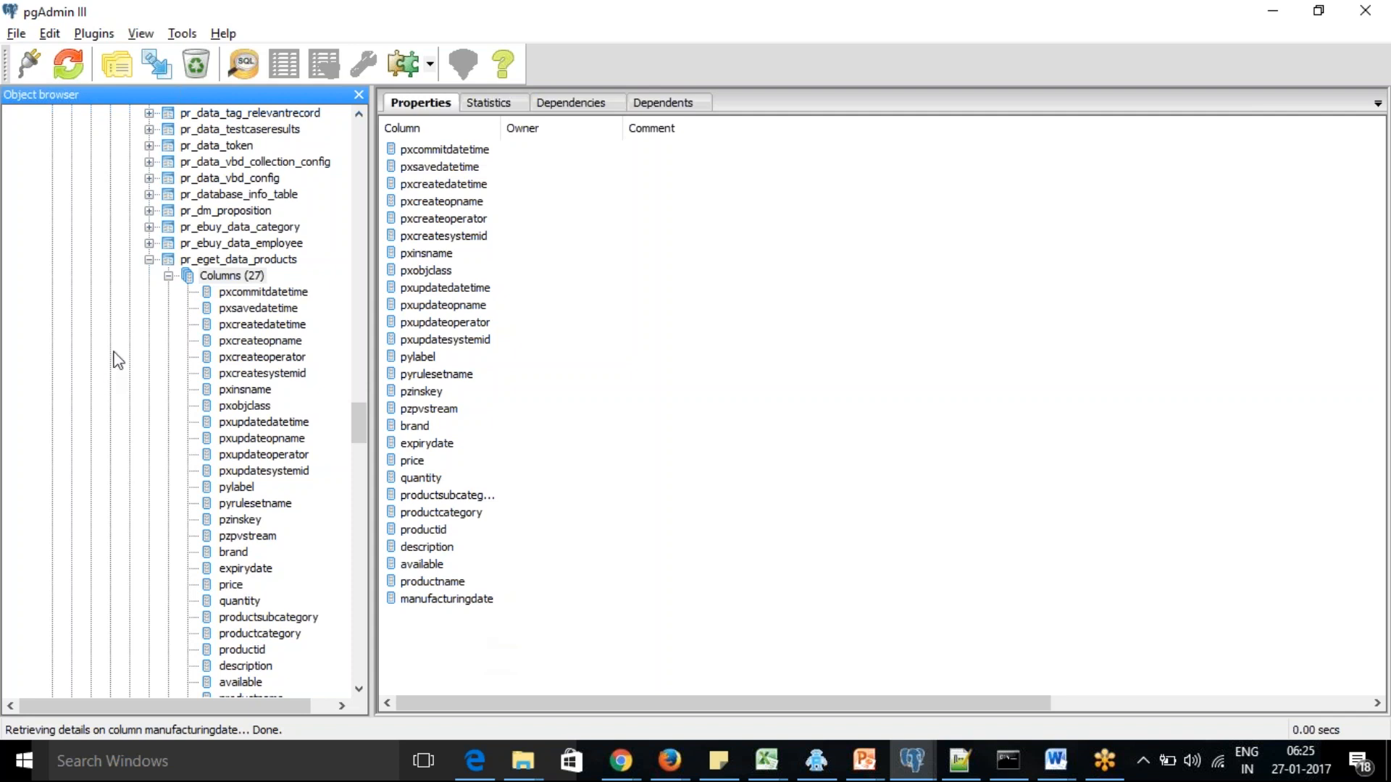
Collapse the column list of the pr_eget_data_products table and select the table
click(169, 277)
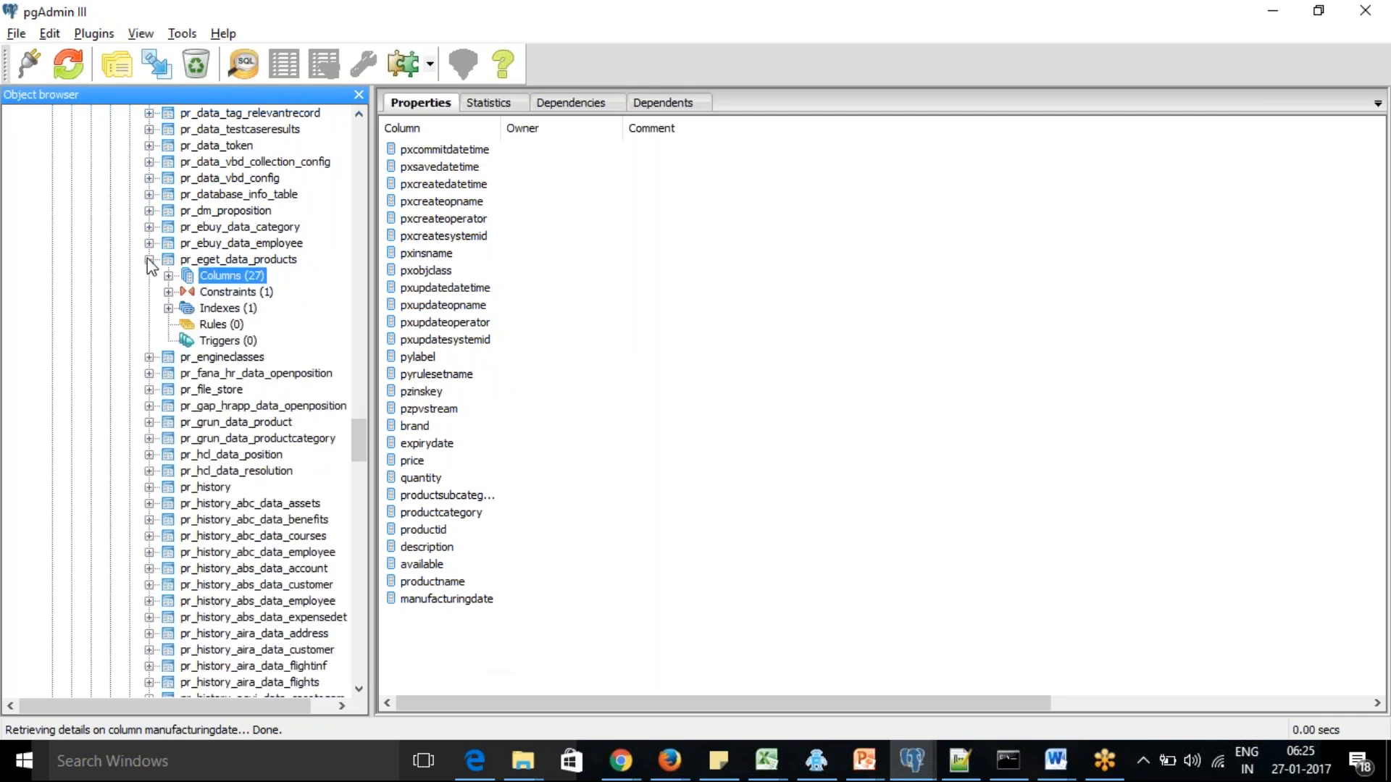
click(148, 259)
click(148, 259)
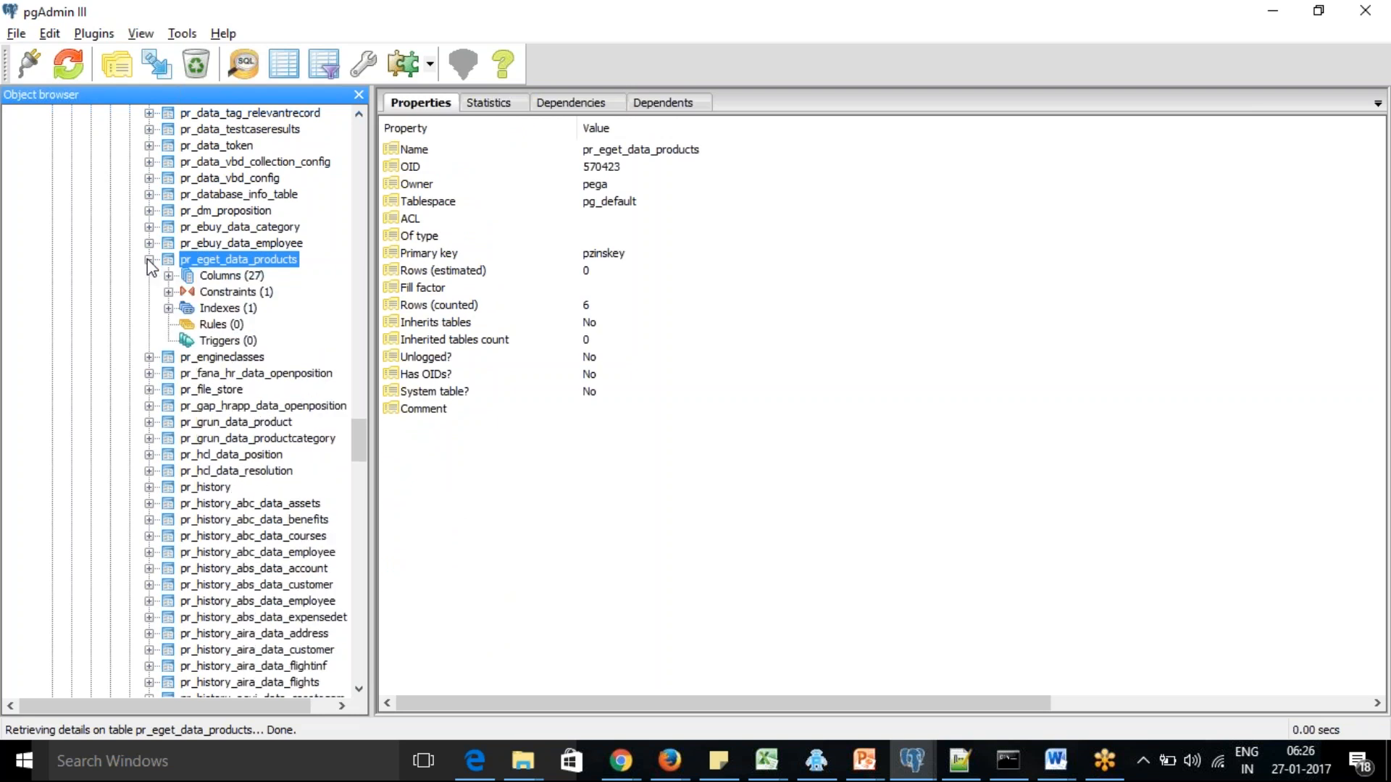
Switch to Pega Designer Studio and open the D_ProductsList data page from the Products data type's usage
key(alt+Tab)
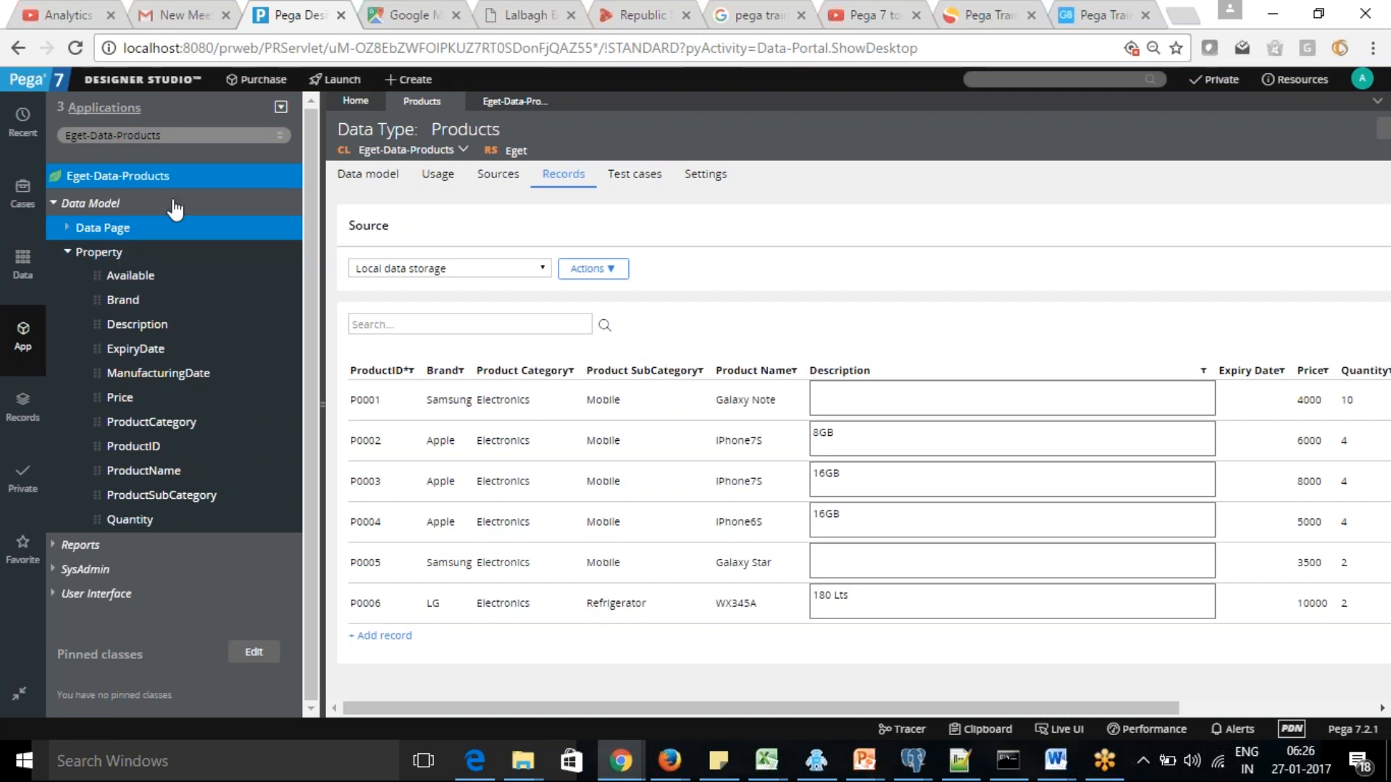
click(437, 190)
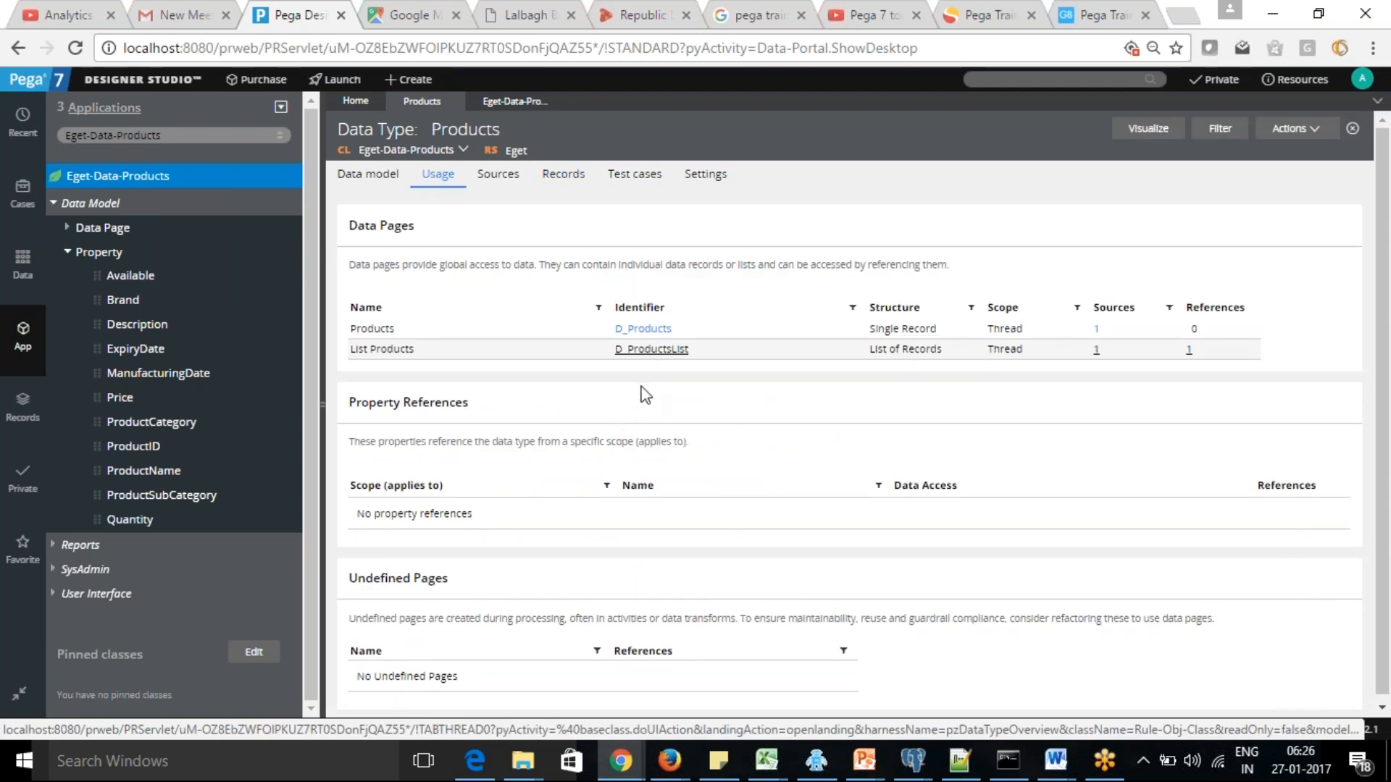
click(650, 350)
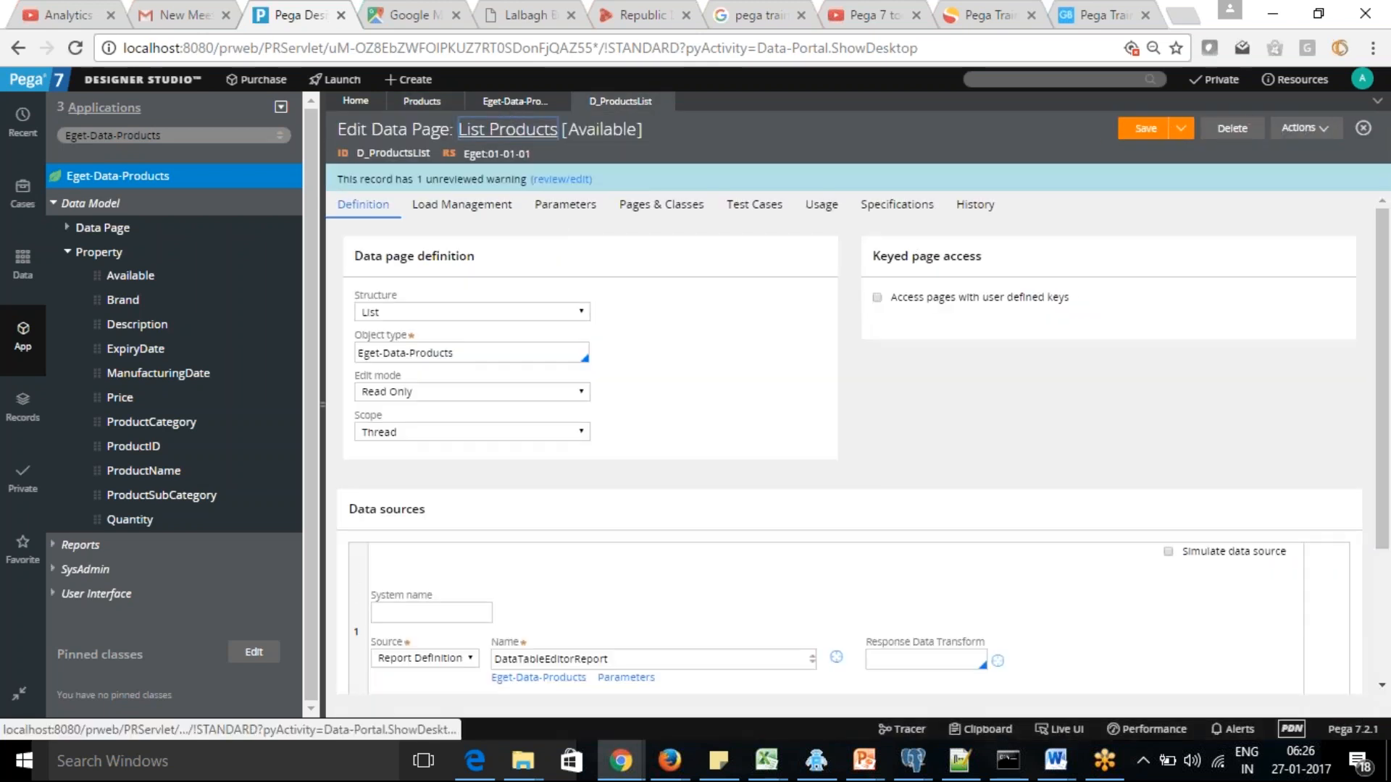
click(518, 123)
Open the D_Products data page from the Products data type's usage and review its definition and data sources
click(419, 101)
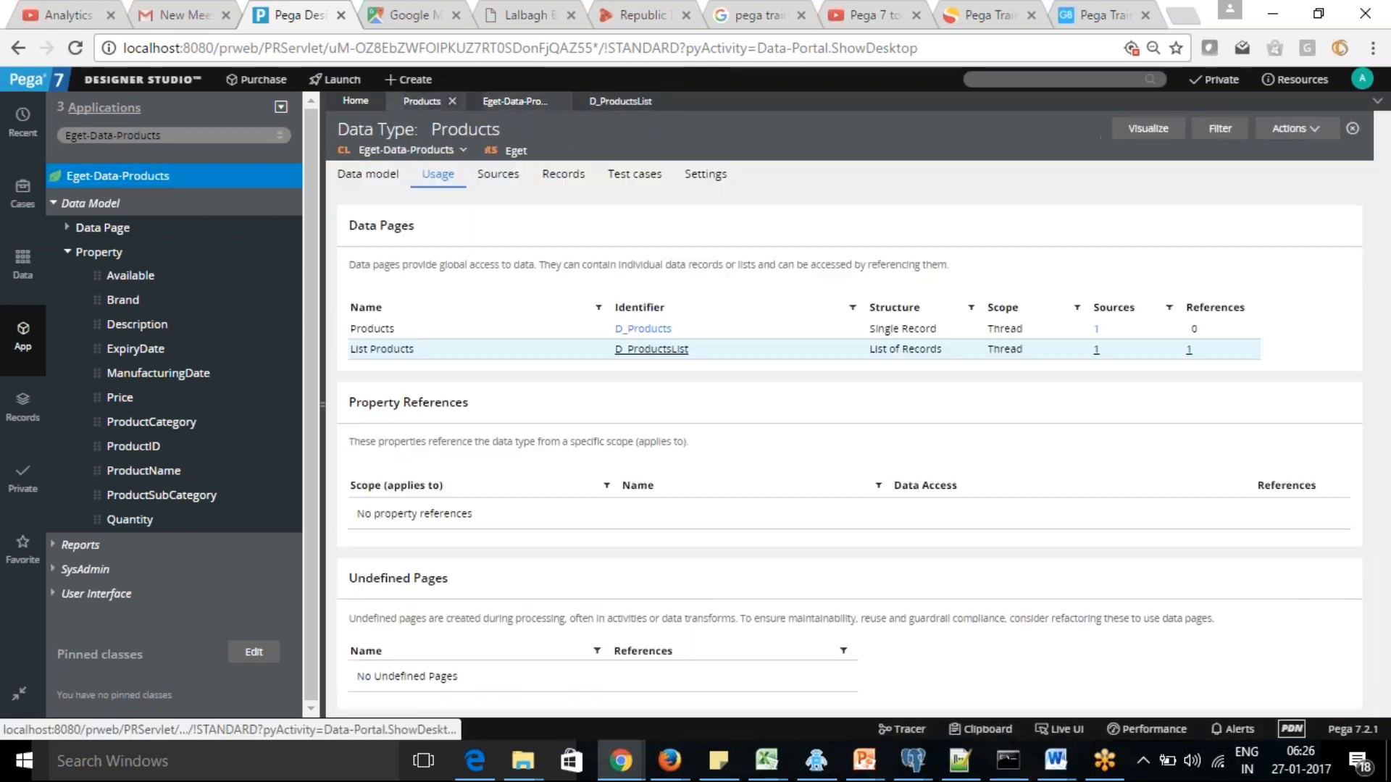
click(641, 329)
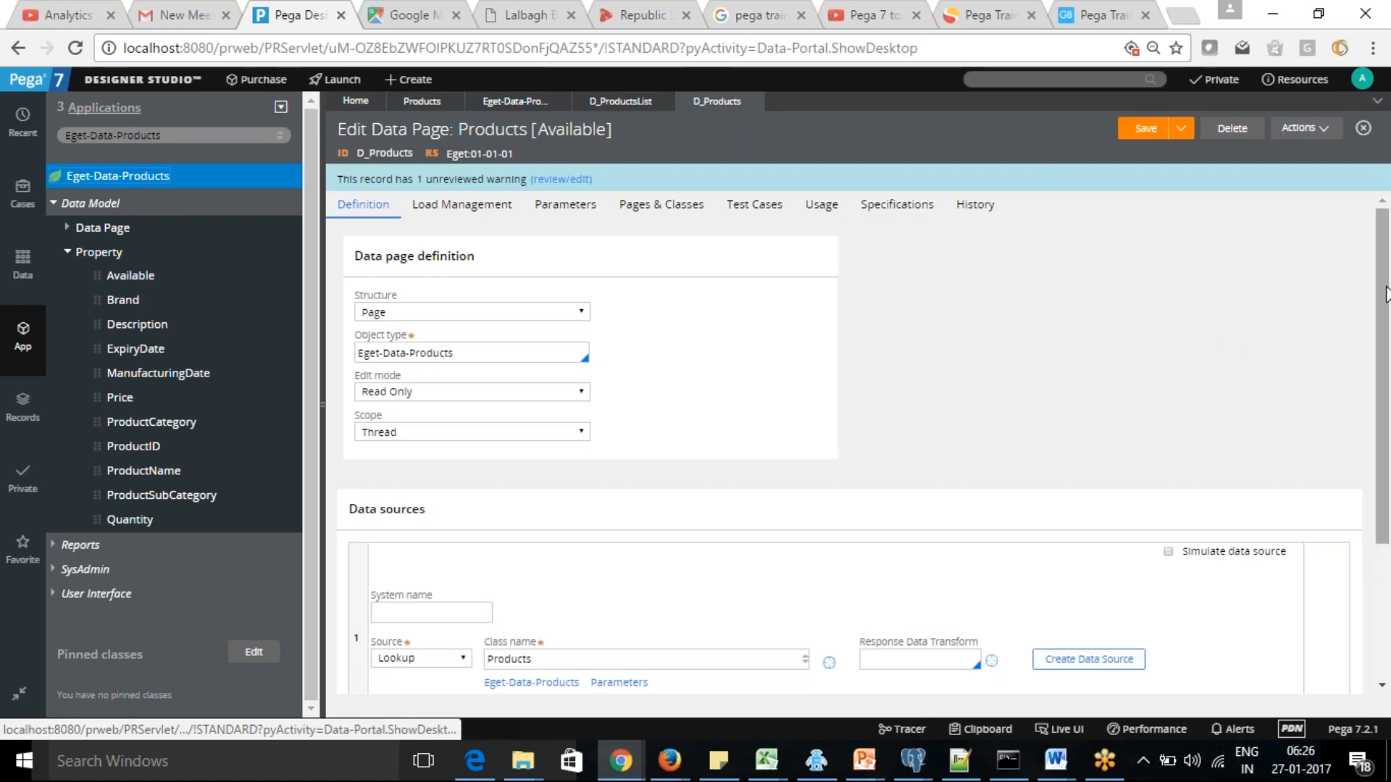
drag(1386, 293, 1386, 385)
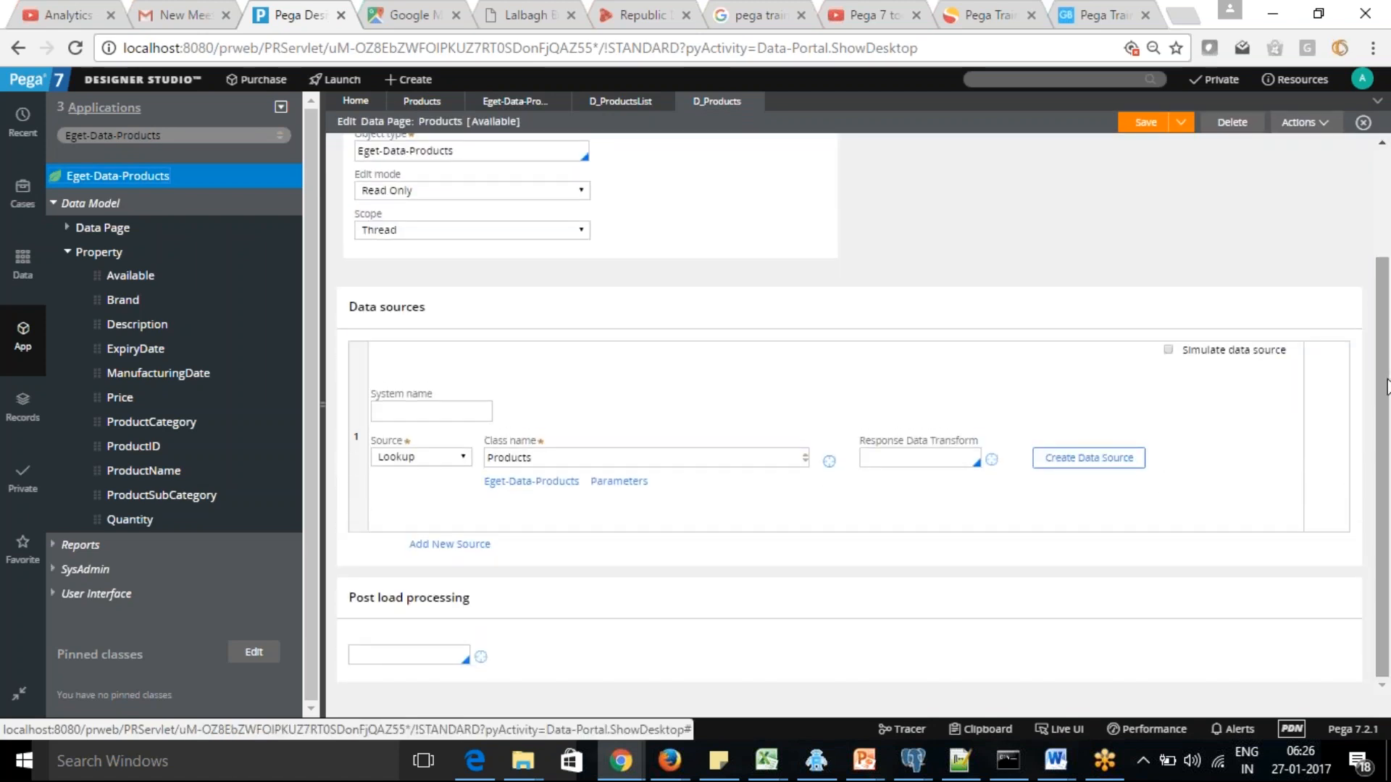
scroll(1386, 385, up, 3)
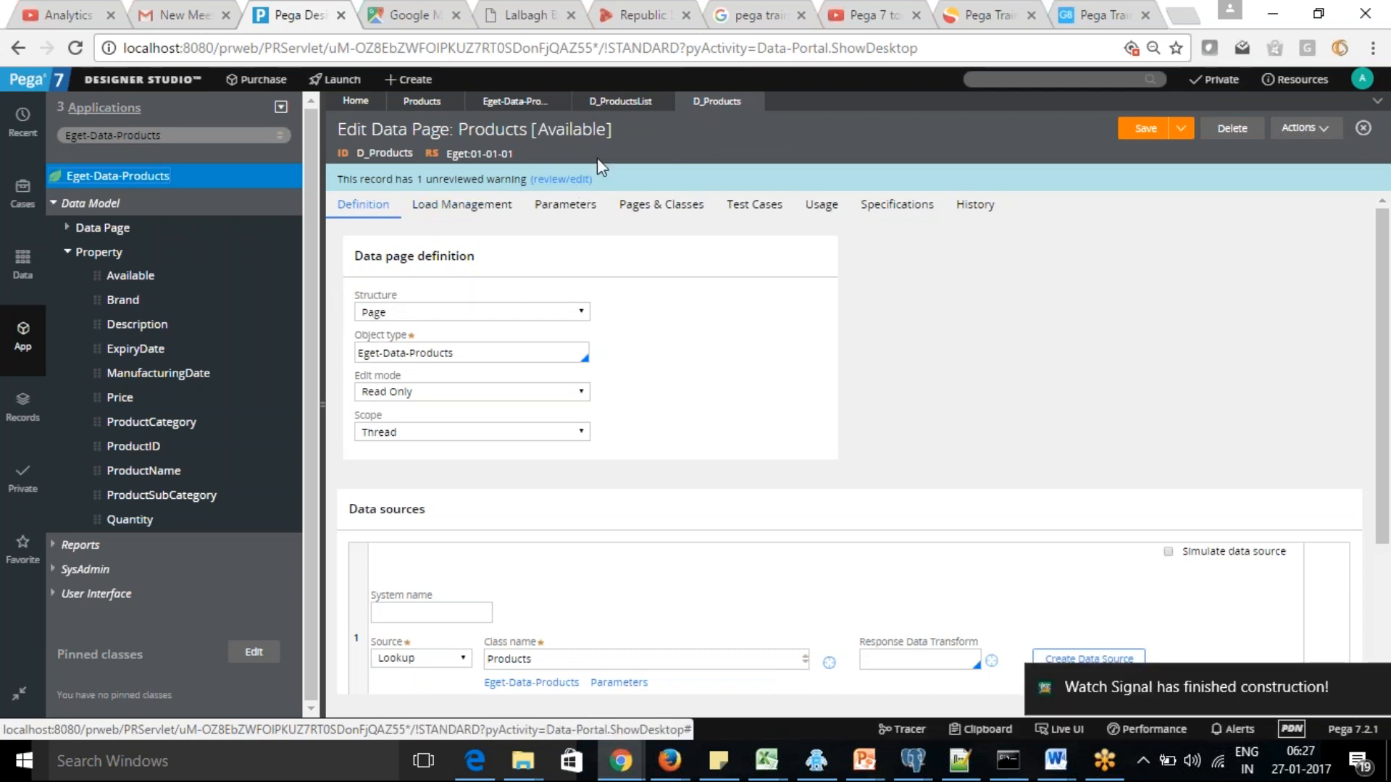
Review the Structure options of the D_ProductsList data page and the structure and object type of D_Products
click(615, 103)
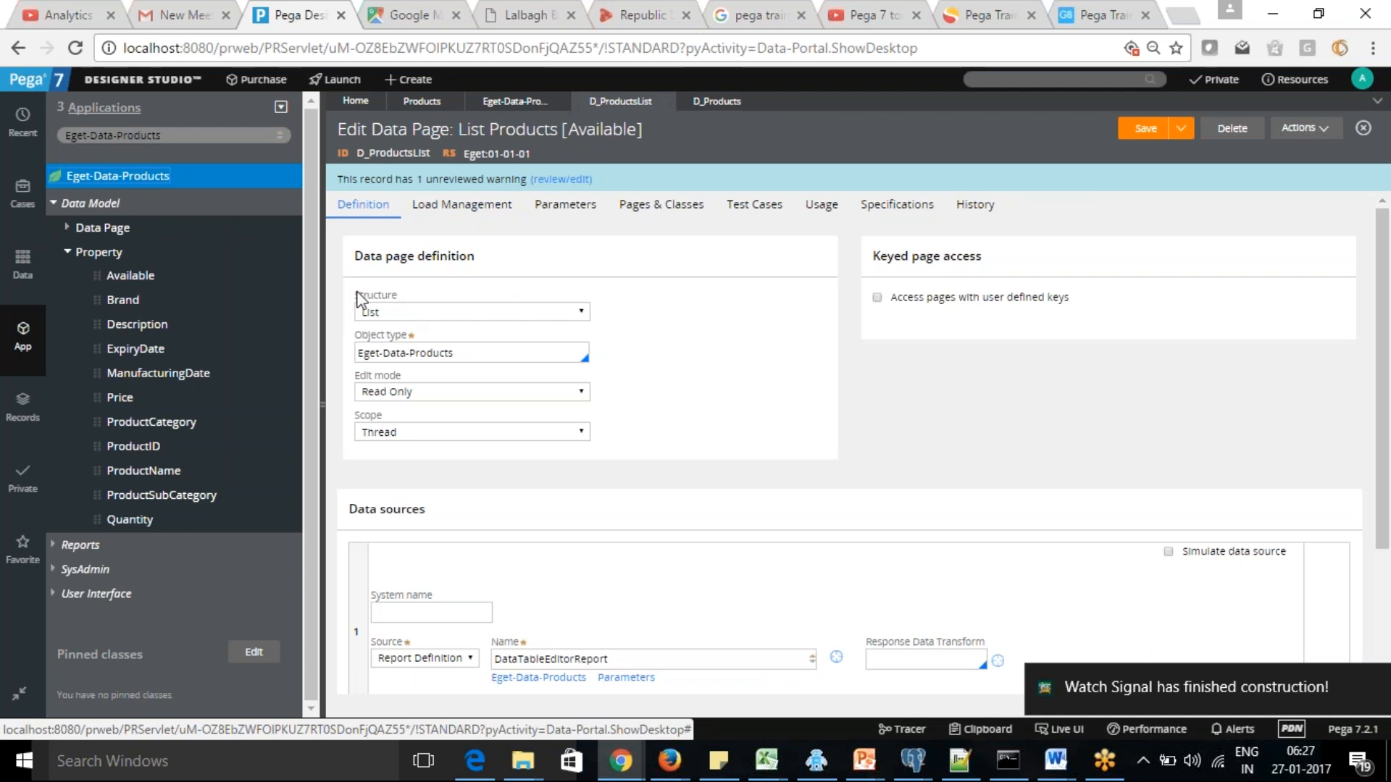
click(584, 315)
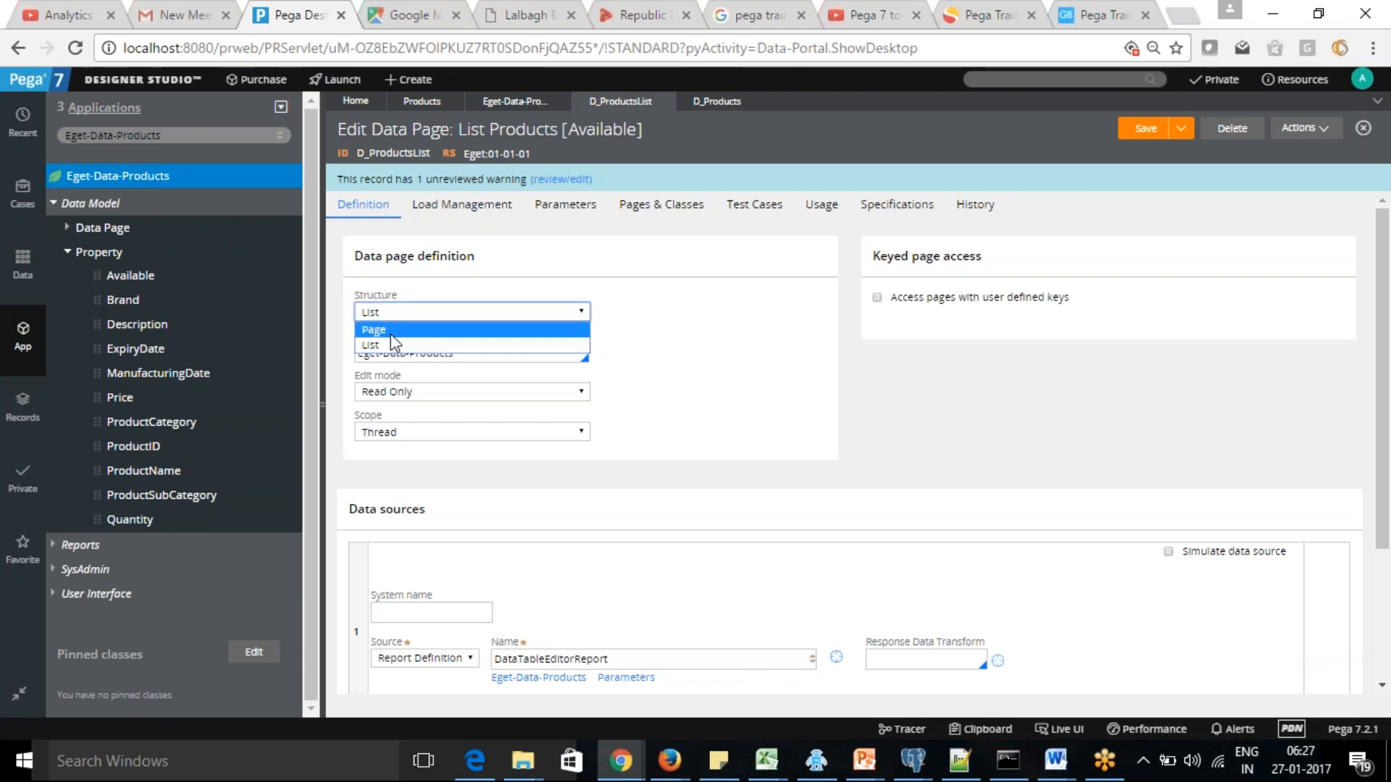
click(529, 345)
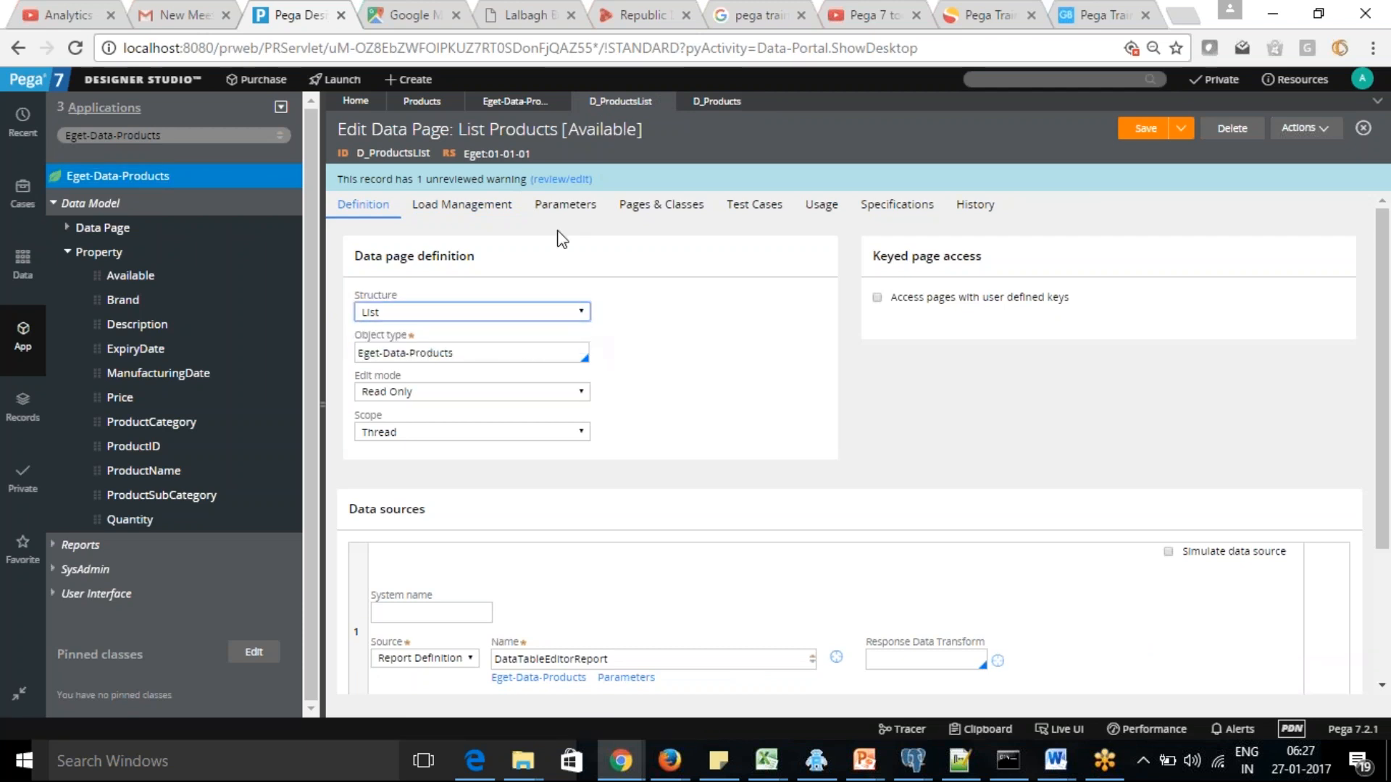
click(711, 106)
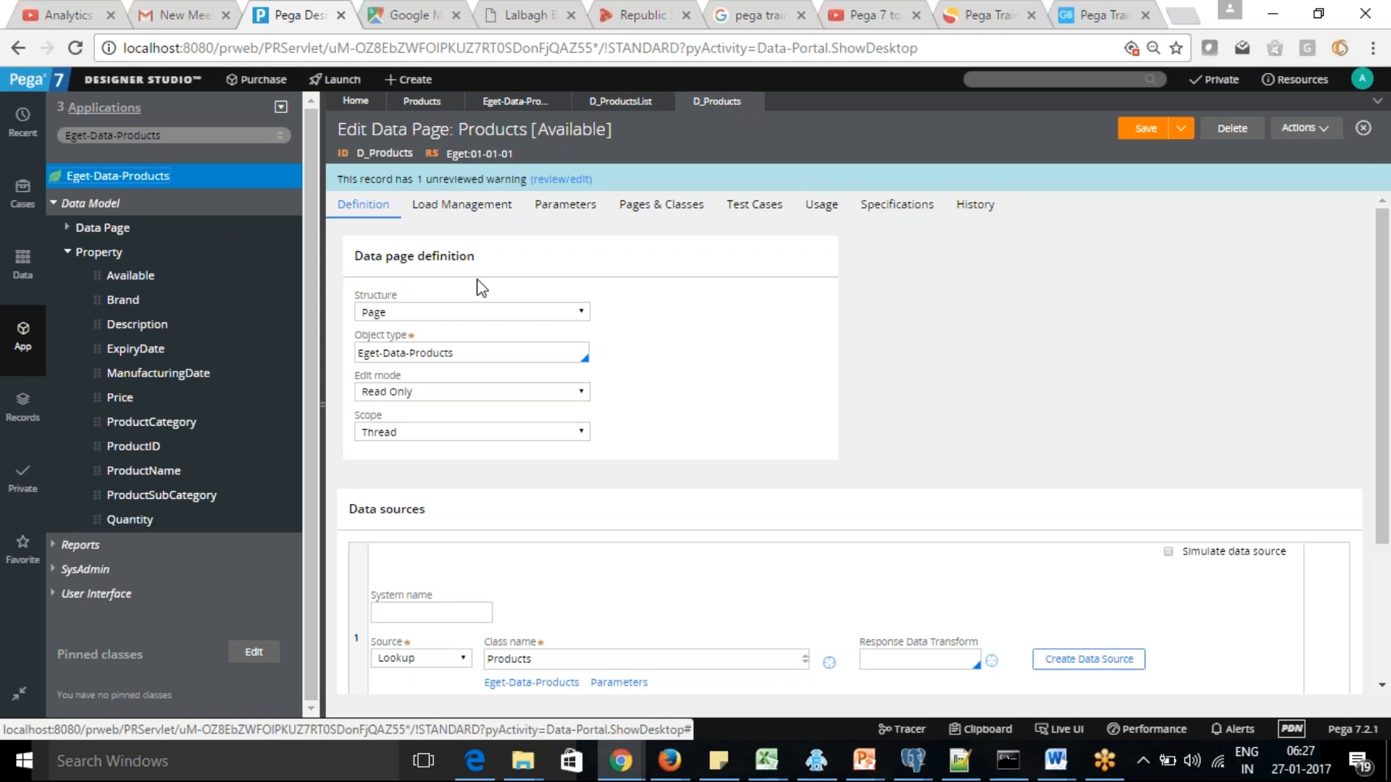
drag(358, 351, 472, 350)
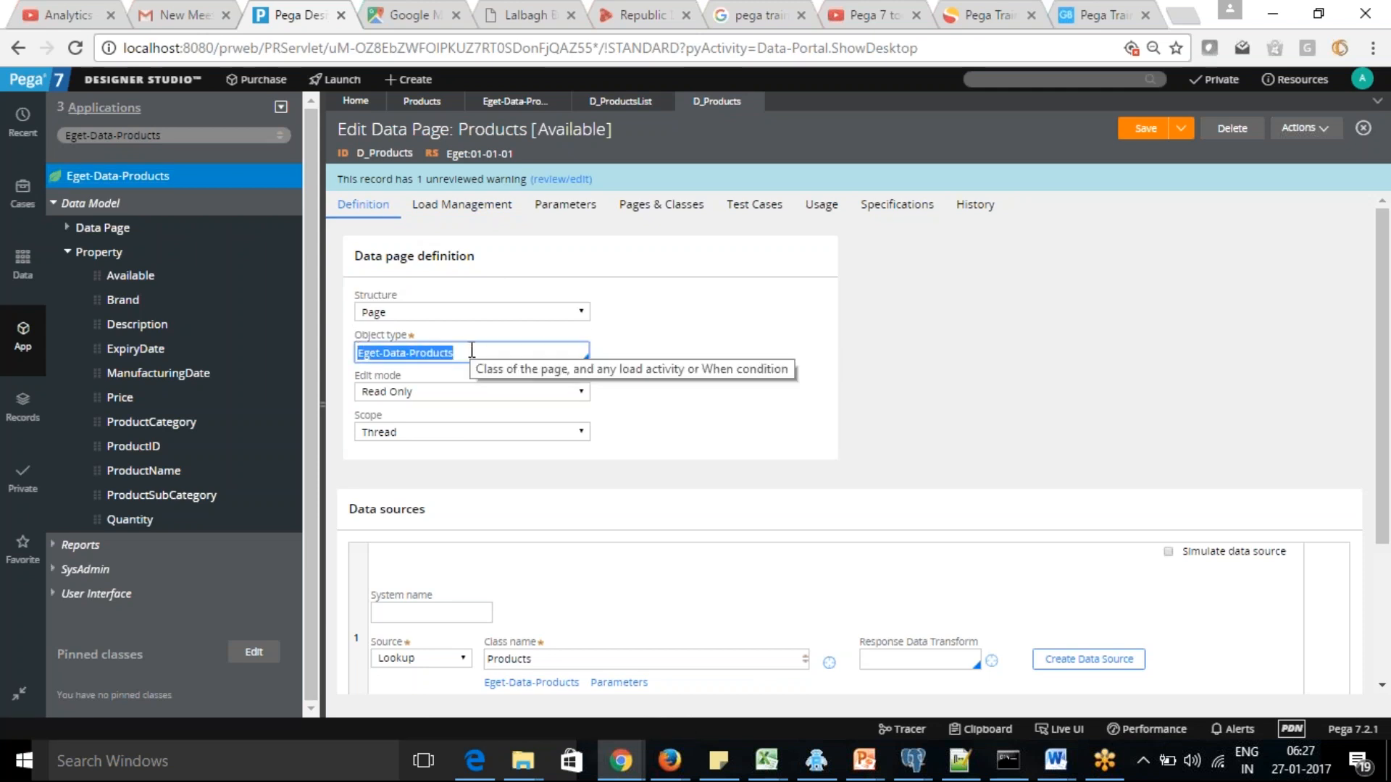
Review the Edit mode options of the D_ProductsList data page and collapse the class's Property list in the explorer
click(621, 101)
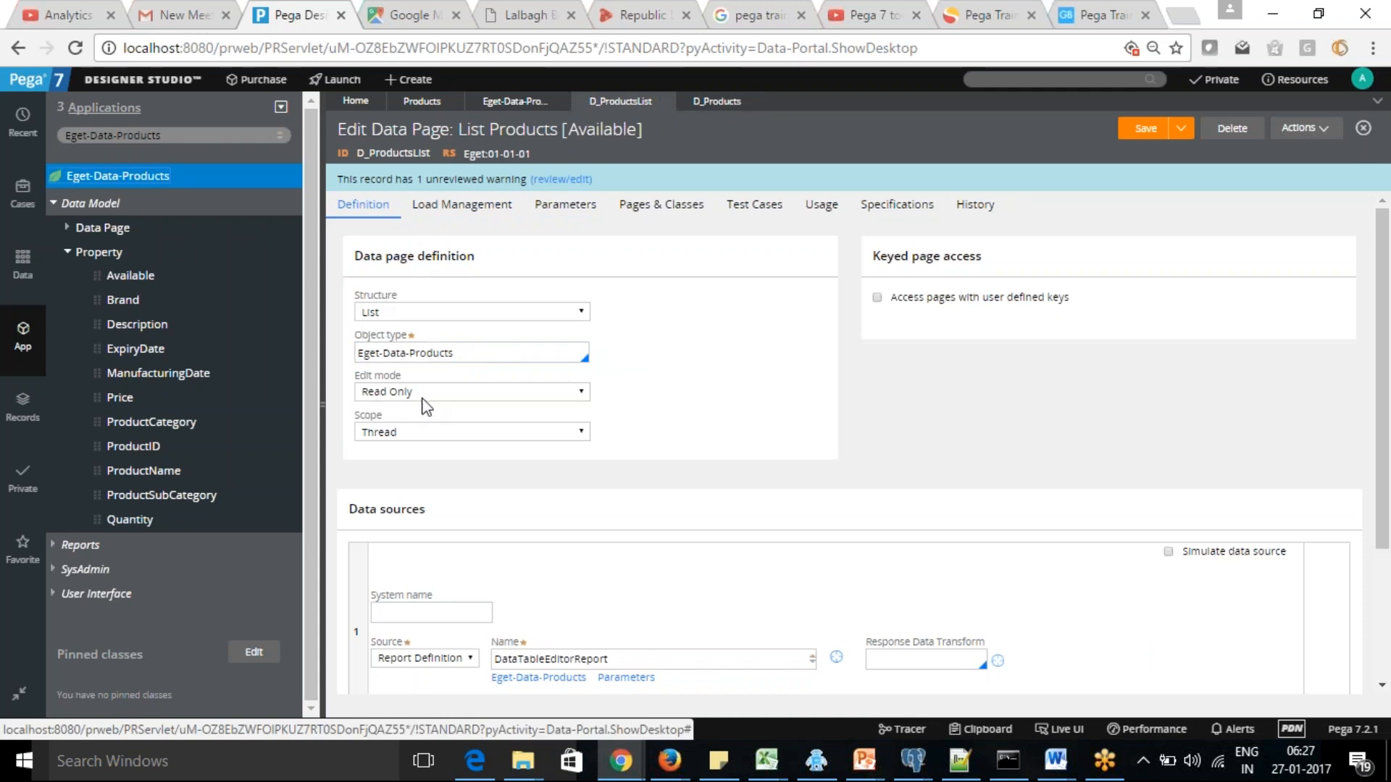
click(582, 391)
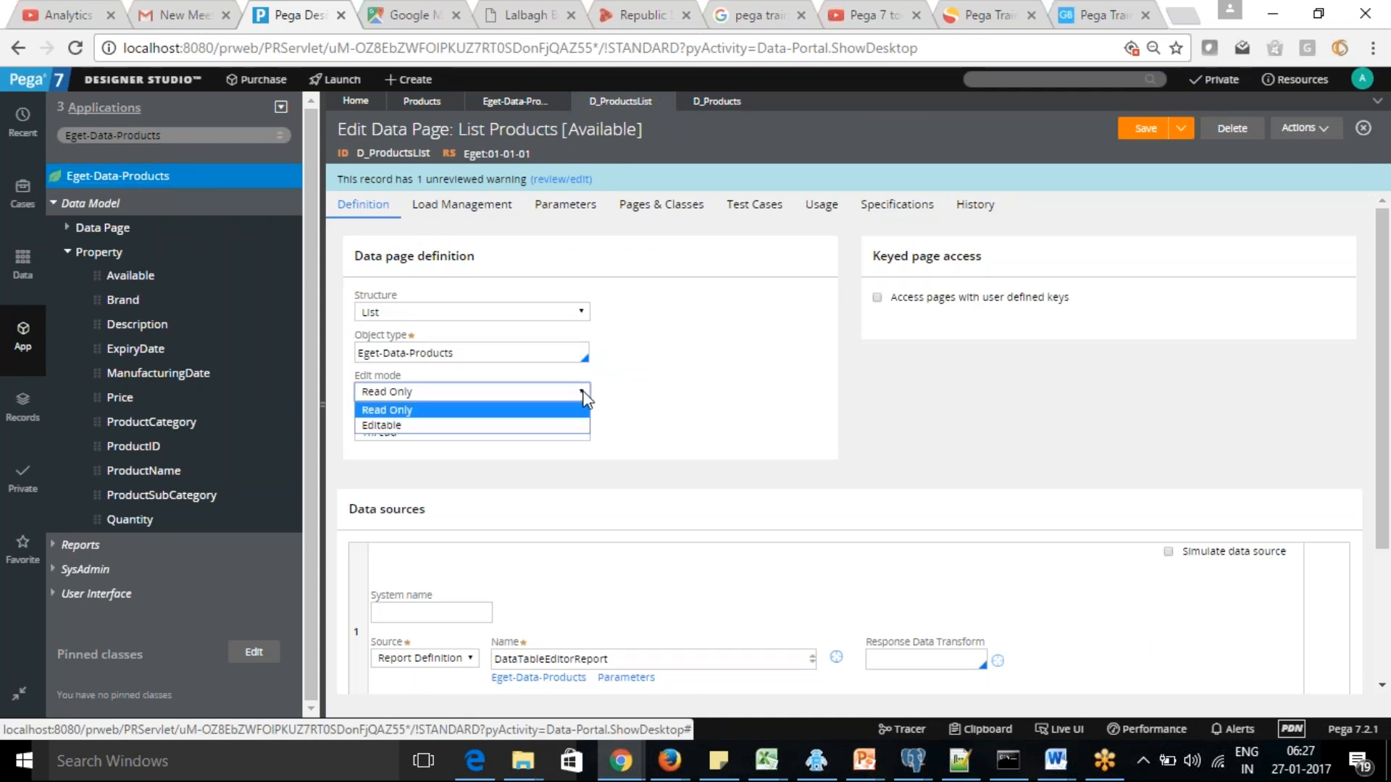
click(433, 411)
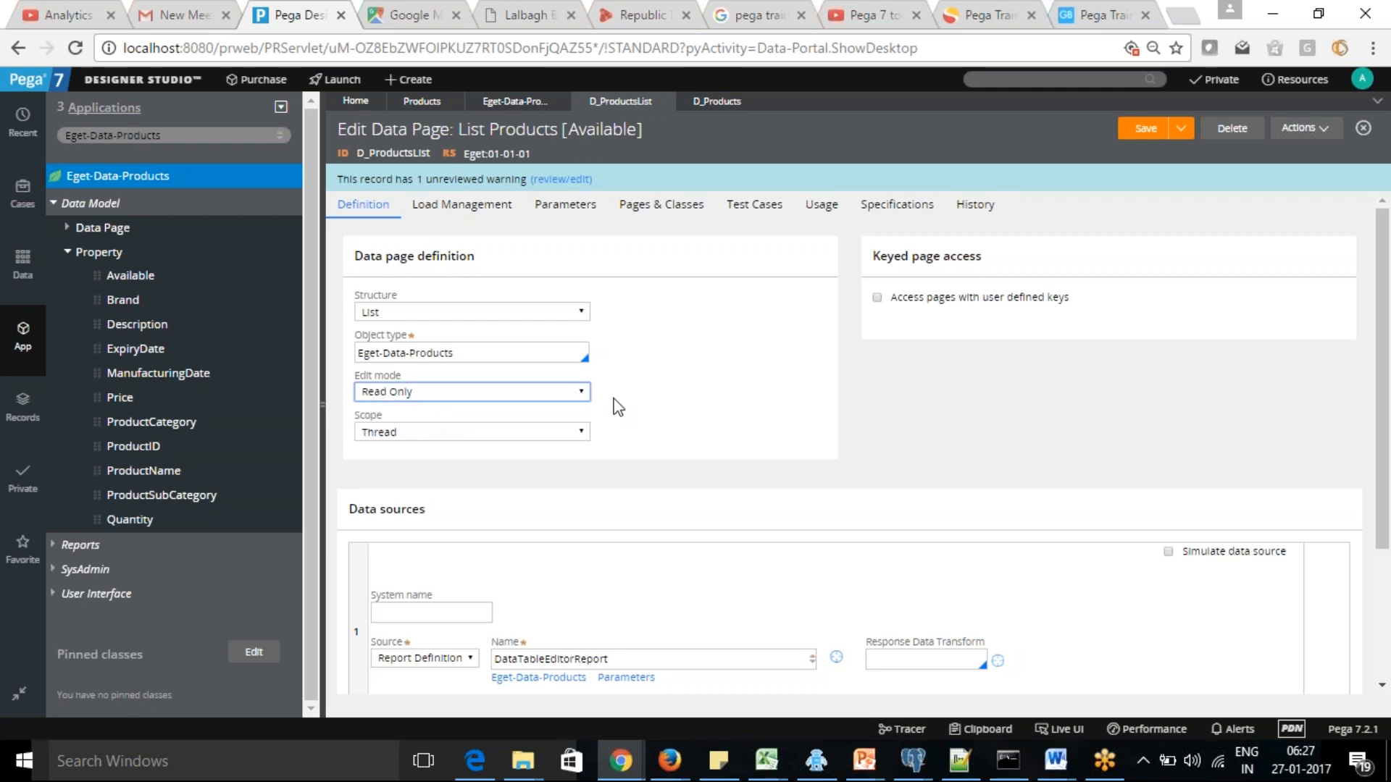
click(69, 257)
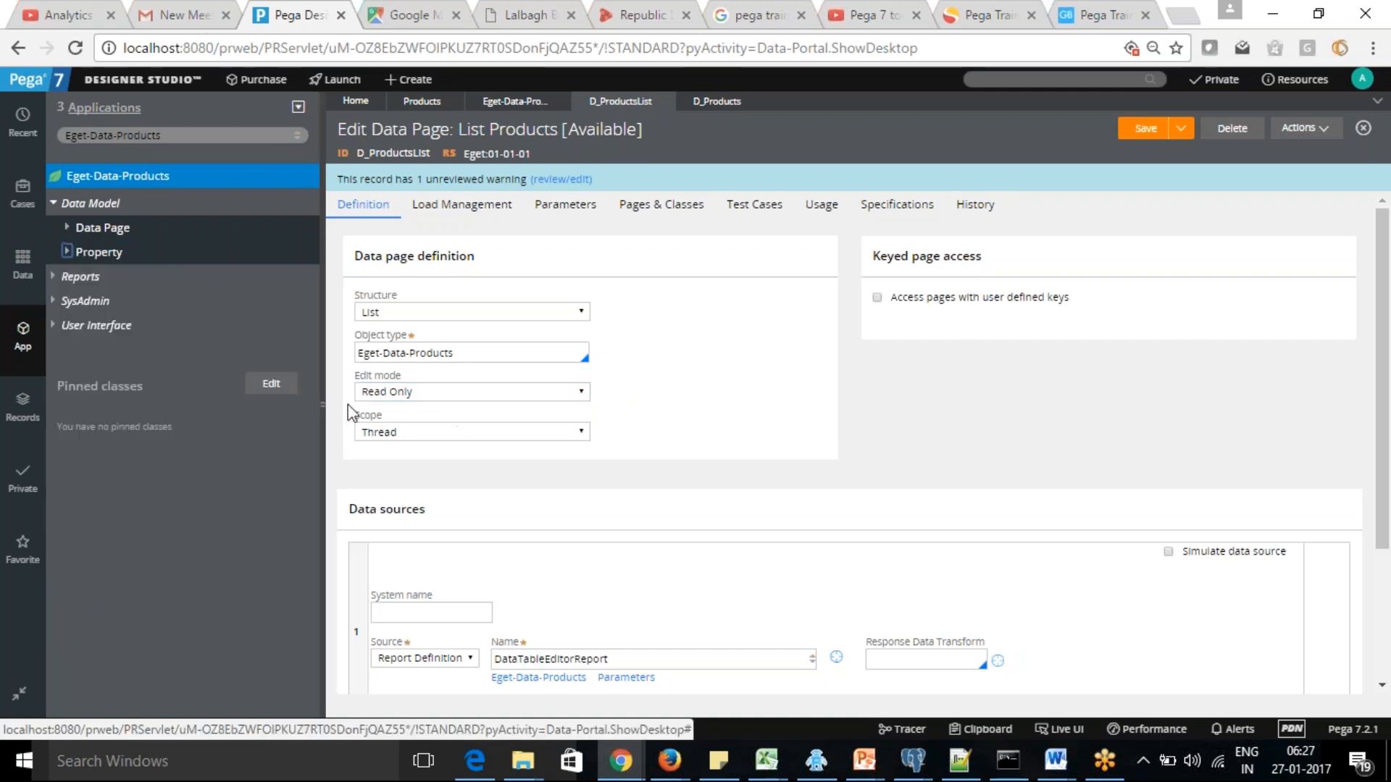
click(586, 392)
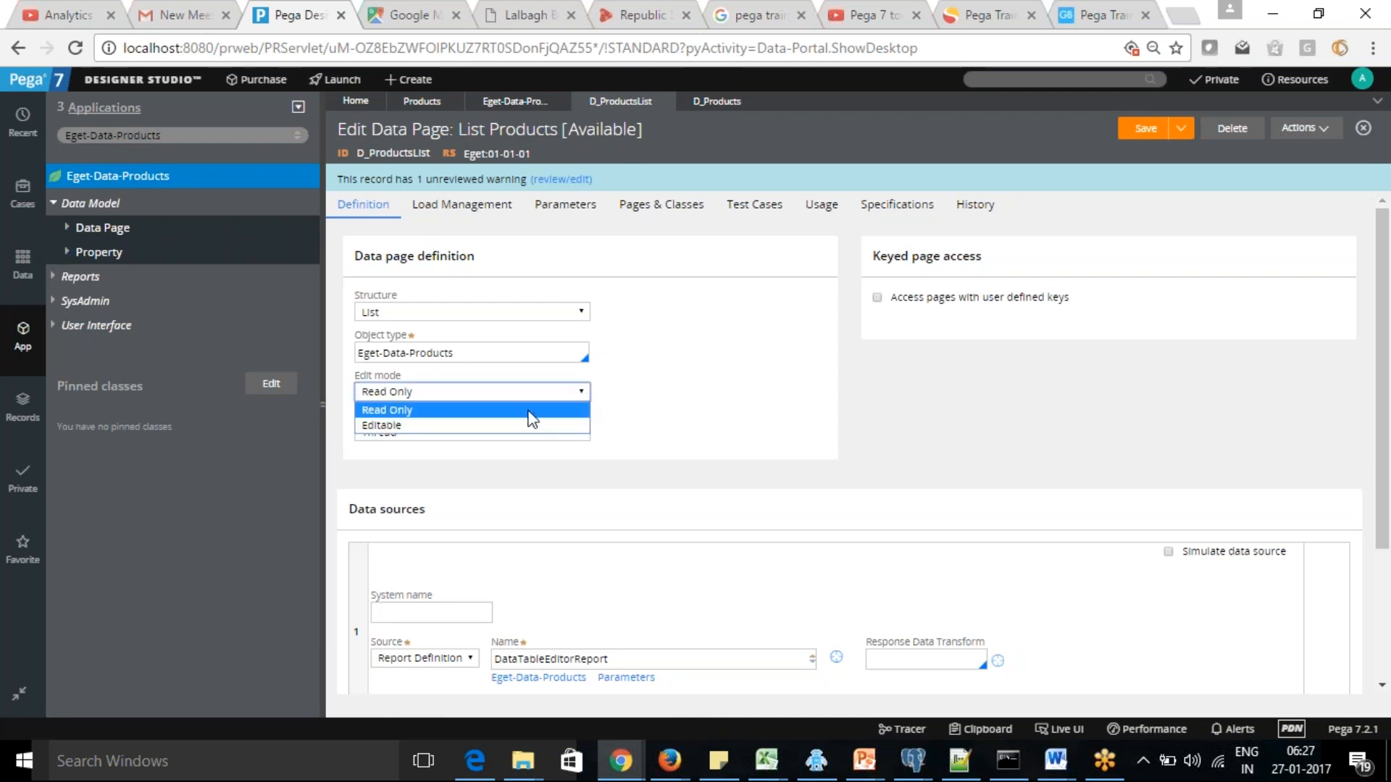
click(702, 391)
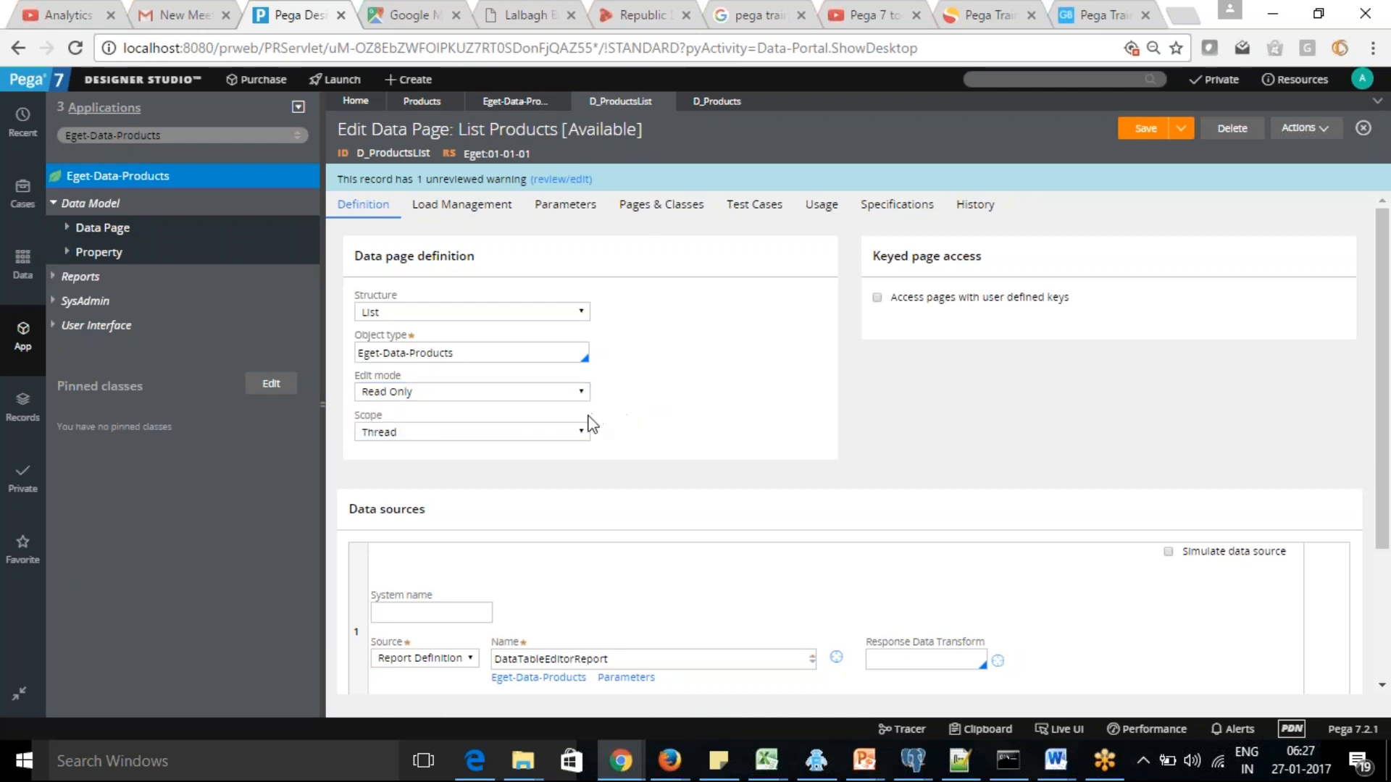
Review the Scope options and the data sources of the D_ProductsList data page
click(584, 433)
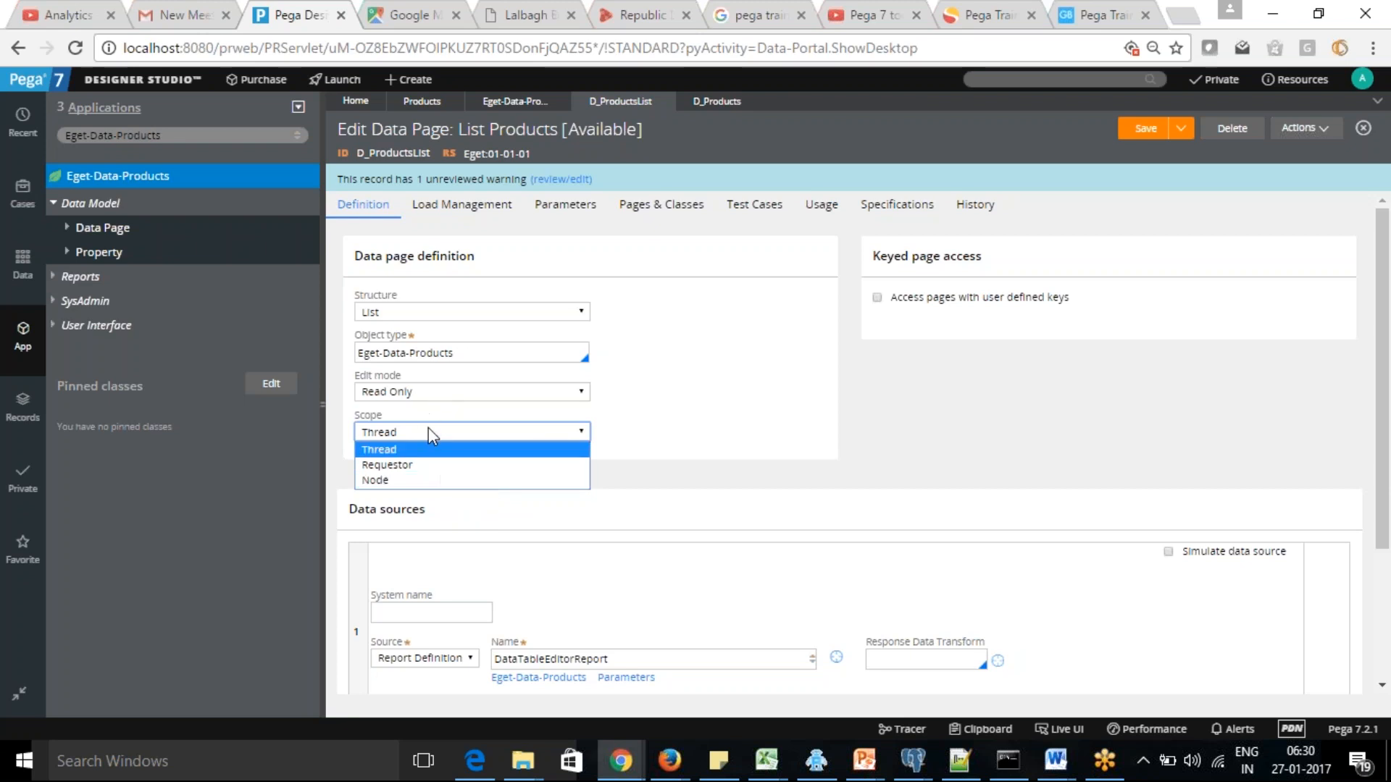
click(627, 445)
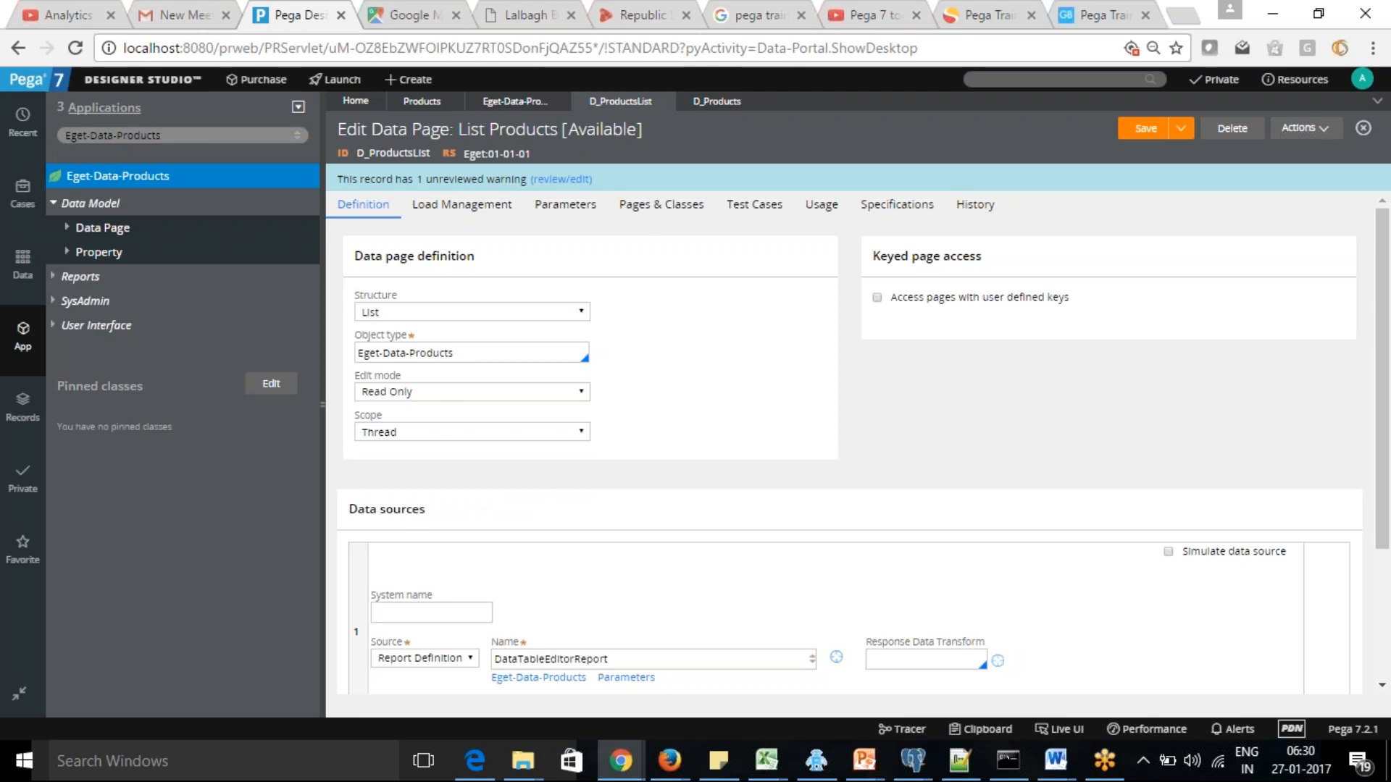
drag(1384, 405, 1384, 480)
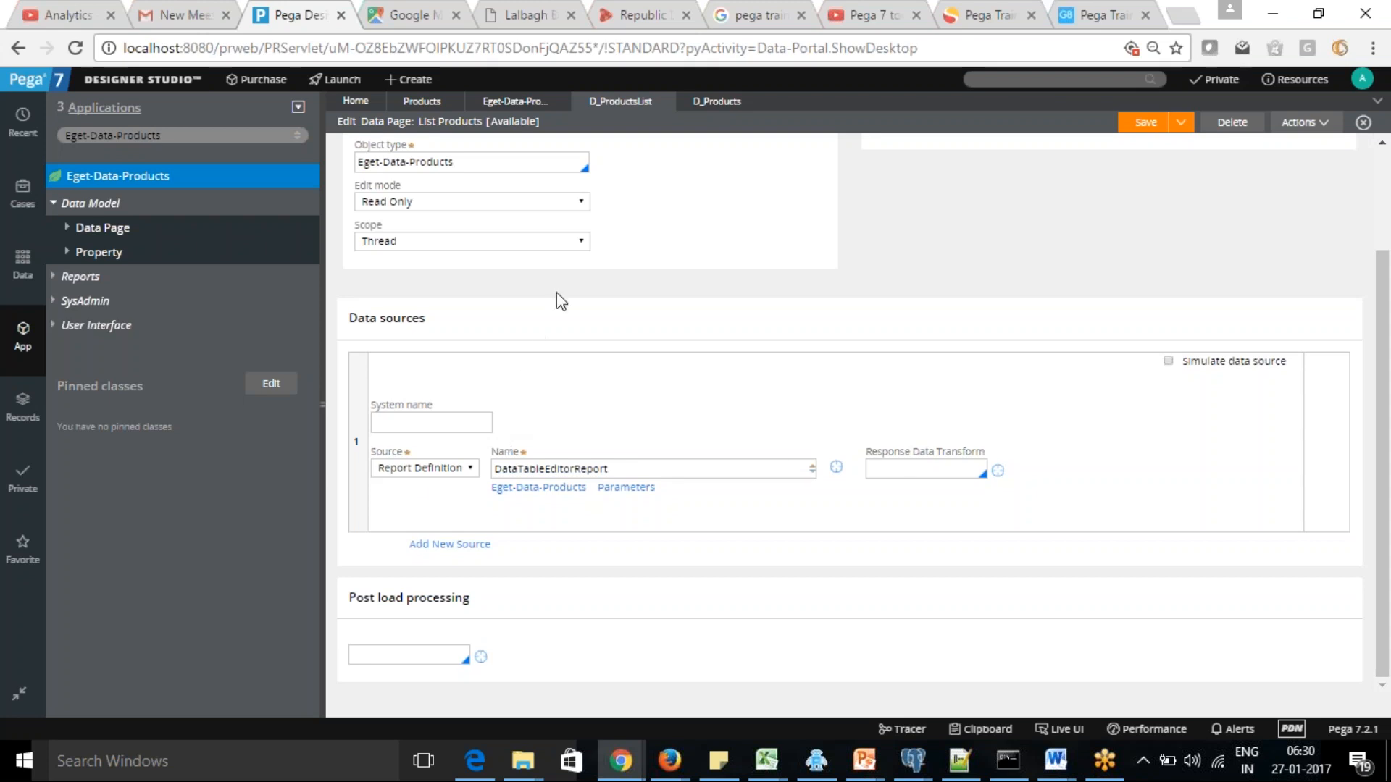
Compare the data source types available for the D_Products and D_ProductsList data pages
click(717, 102)
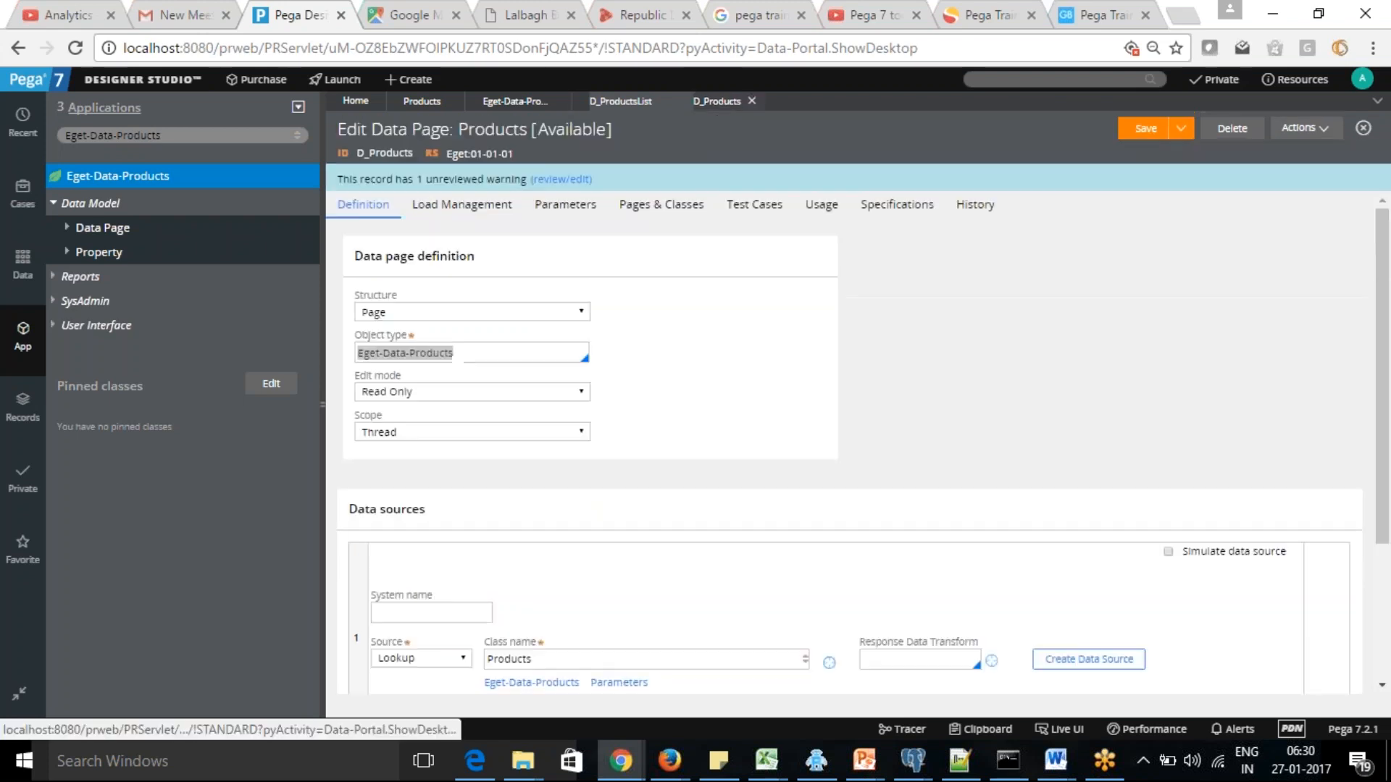
click(465, 660)
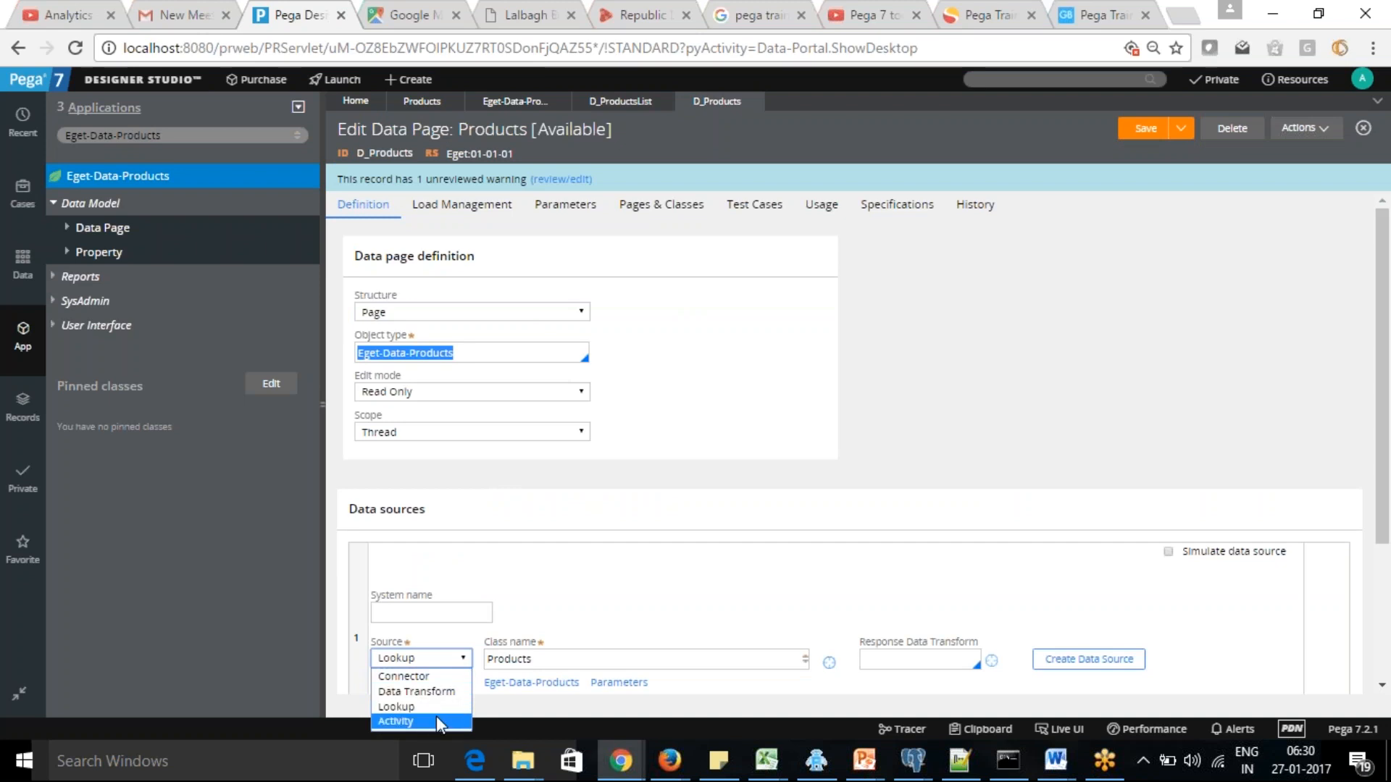
click(609, 592)
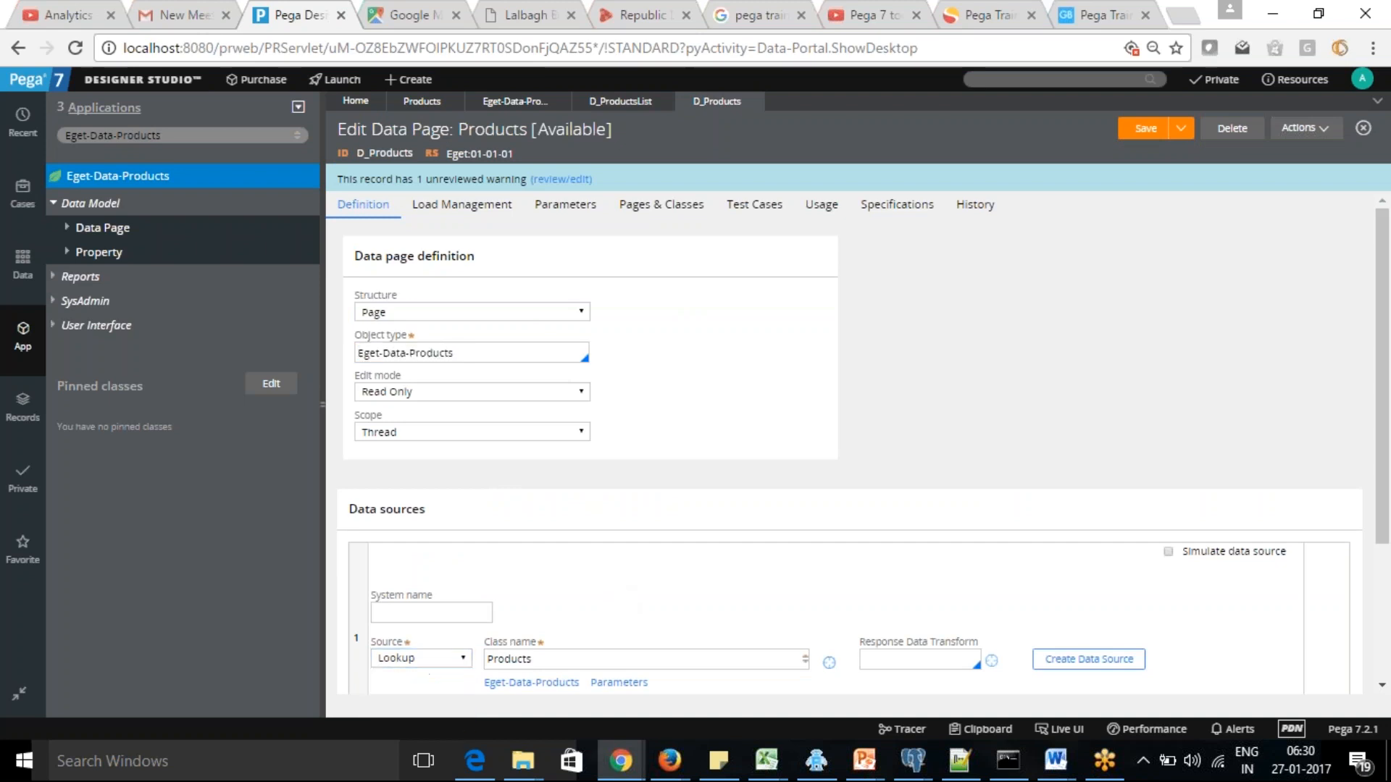
click(620, 102)
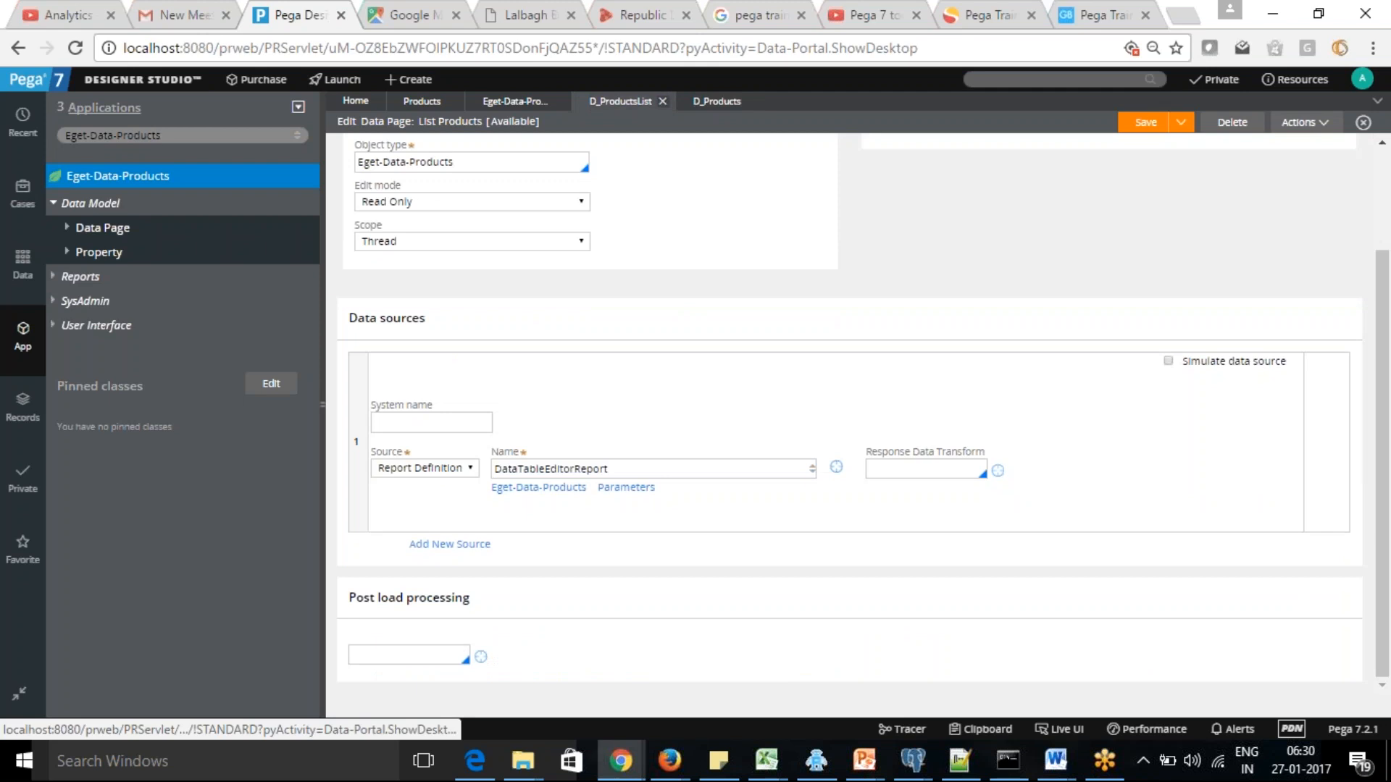
click(471, 468)
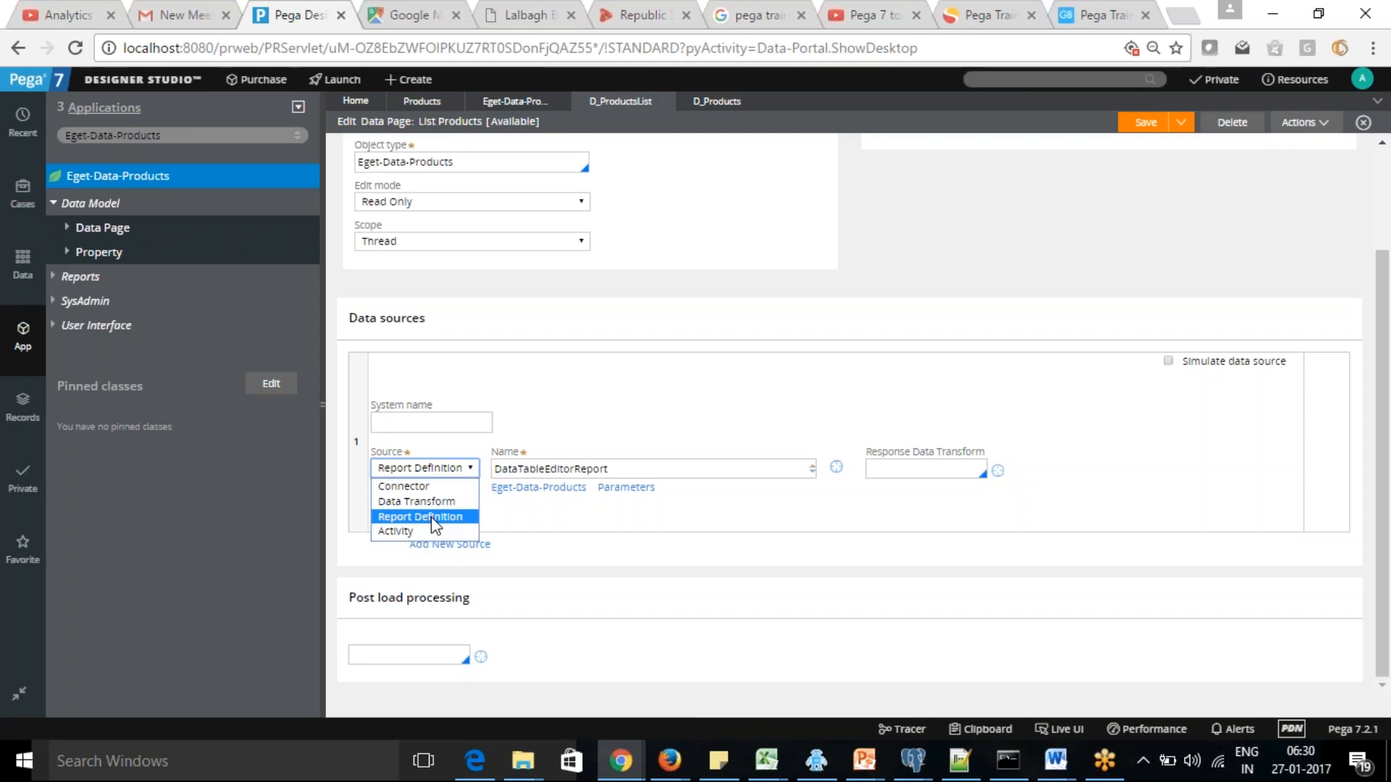
click(503, 452)
click(717, 102)
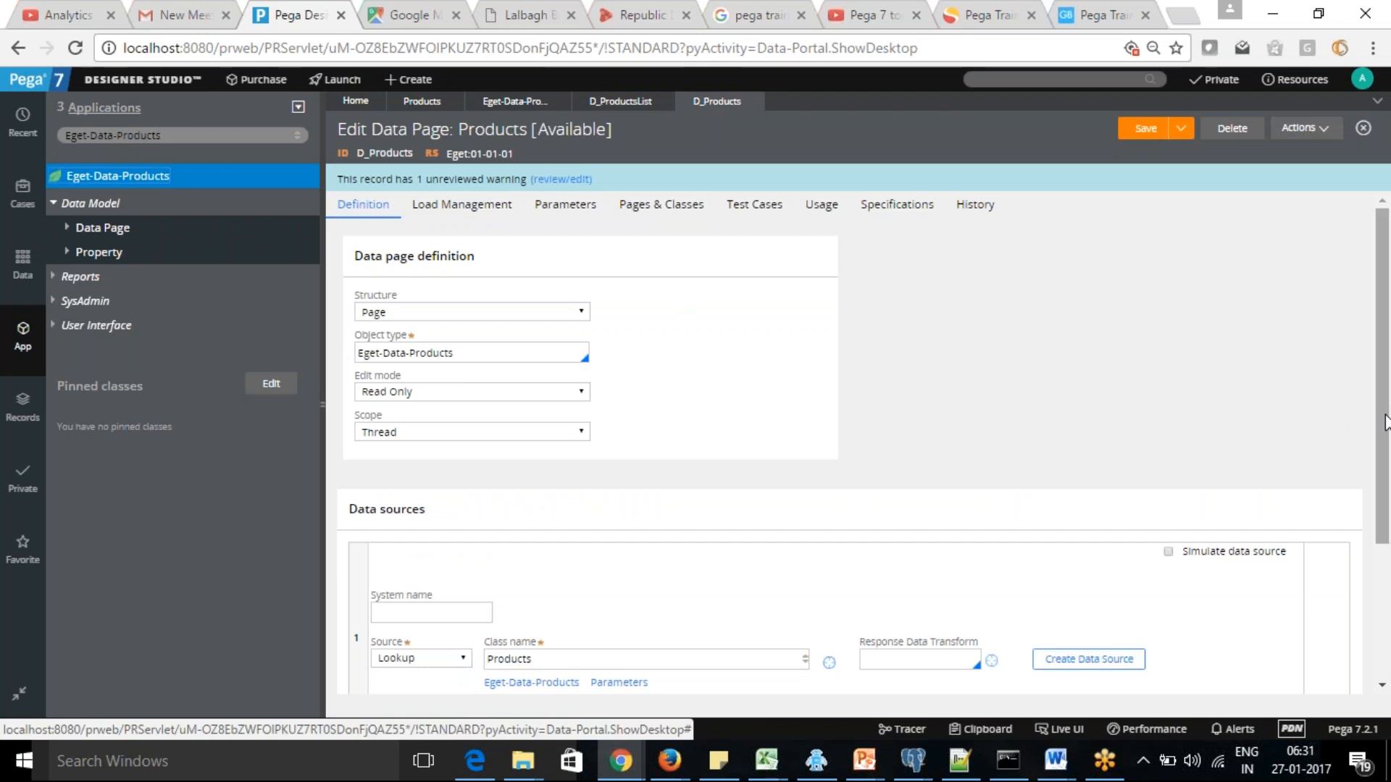
scroll(1386, 424, down, 3)
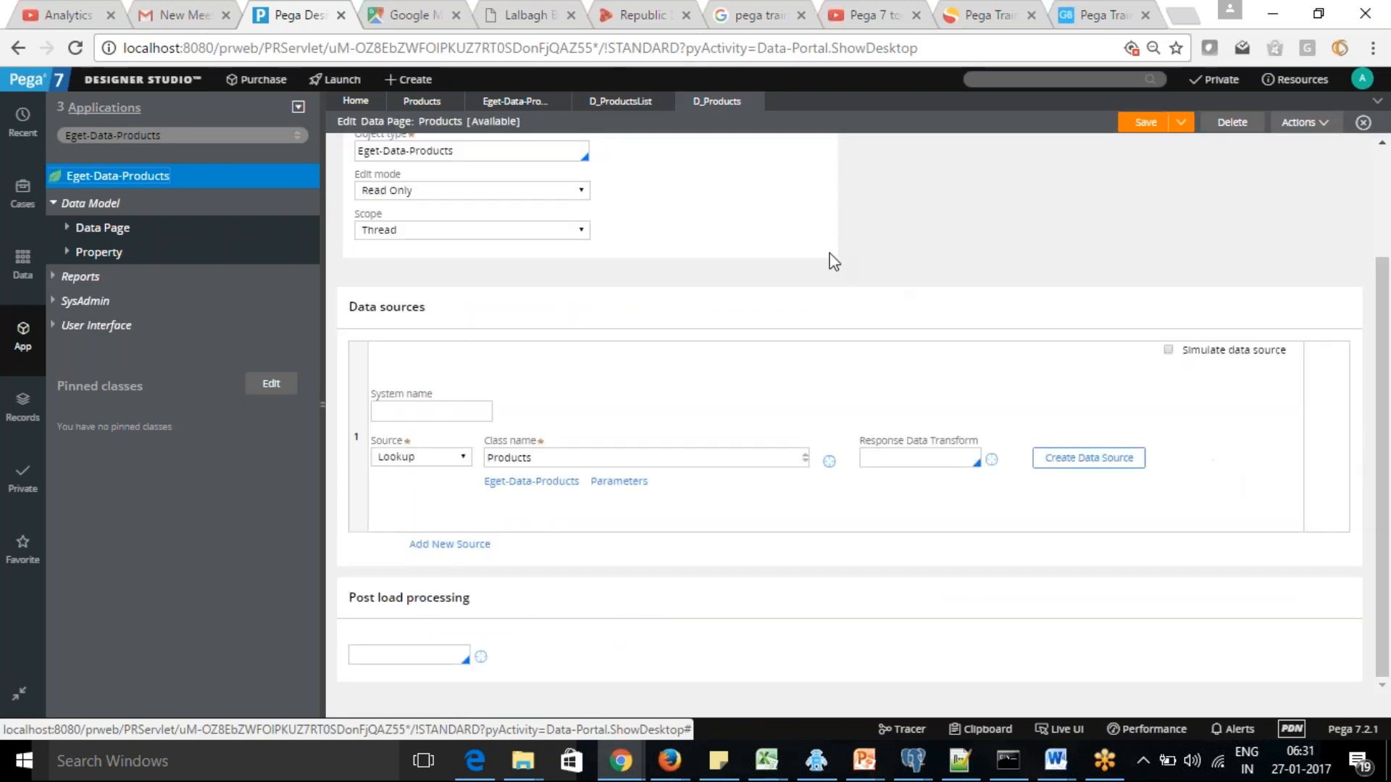
Review the data source types available for the D_ProductsList data page
click(621, 101)
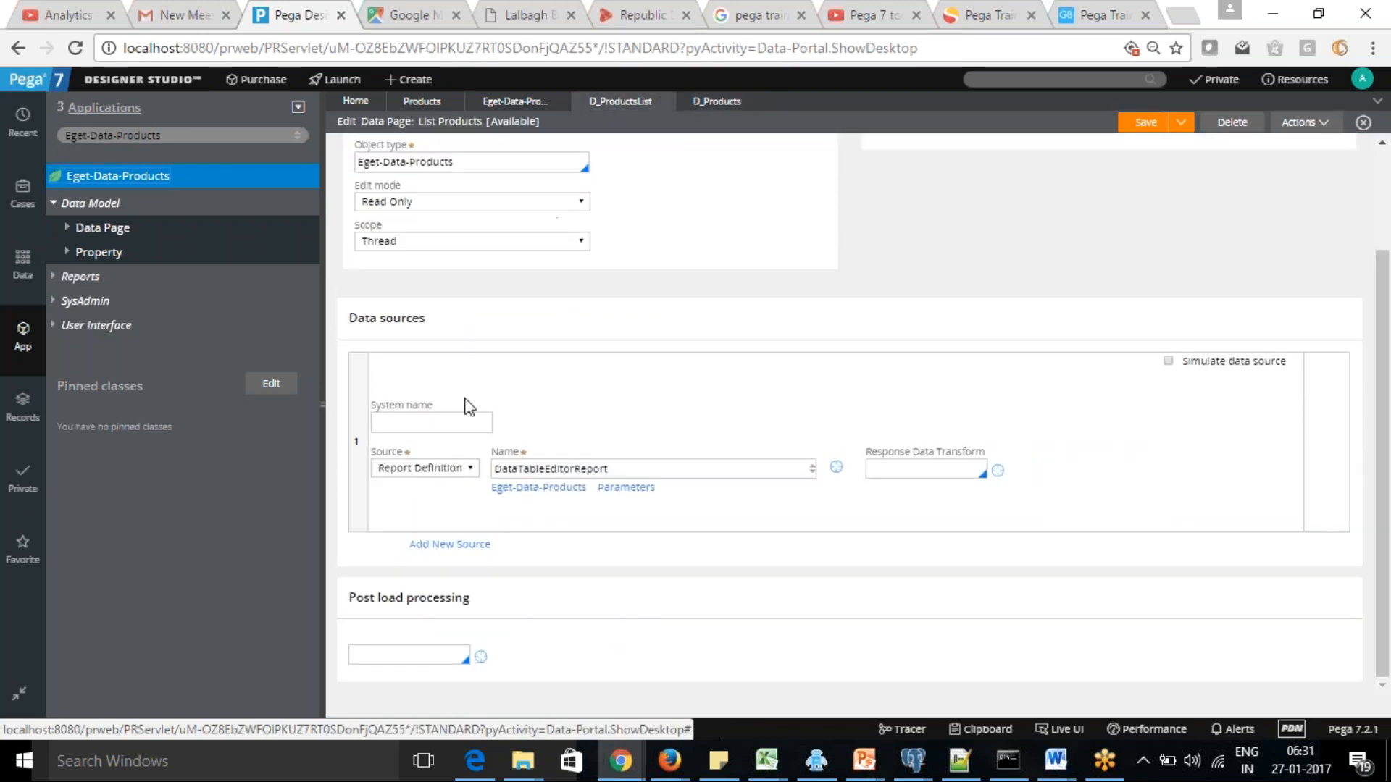
click(475, 469)
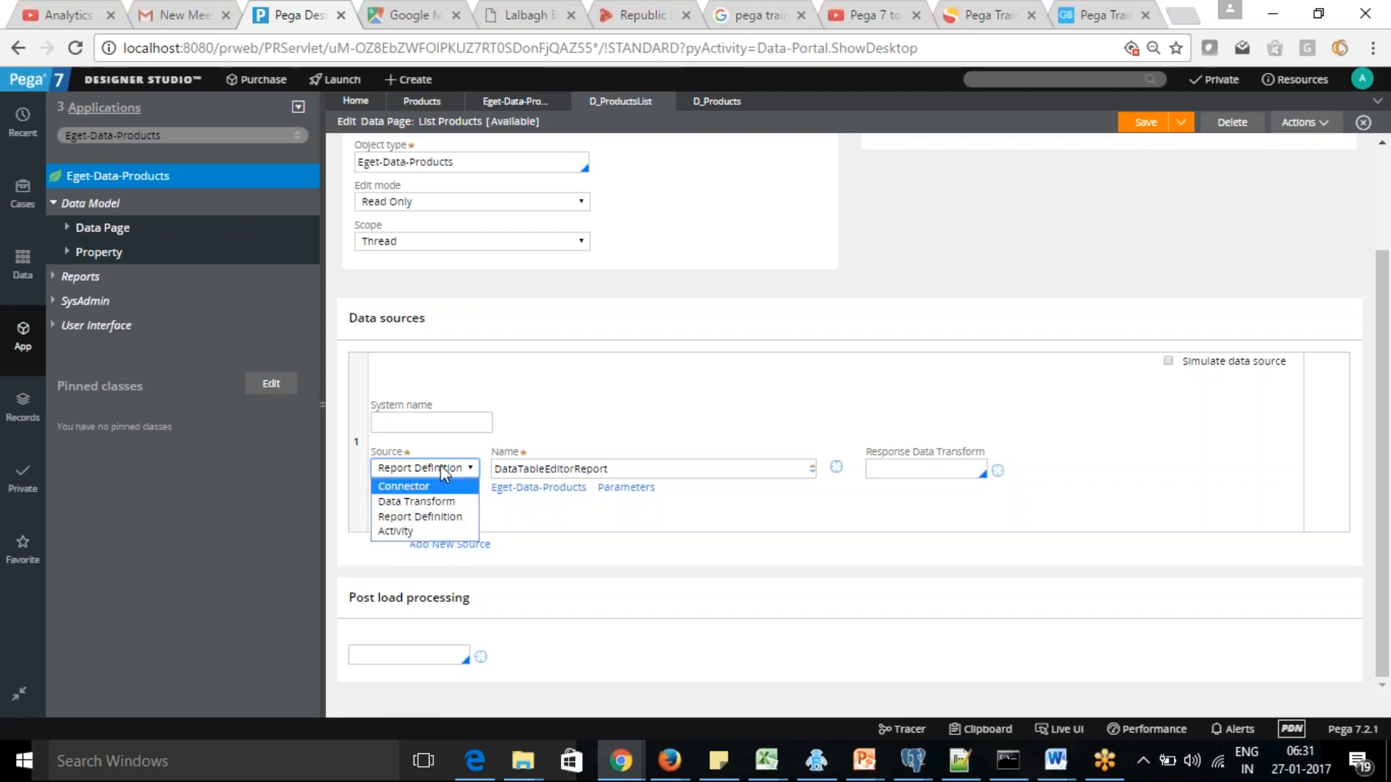
click(919, 532)
scroll(1388, 424, up, 3)
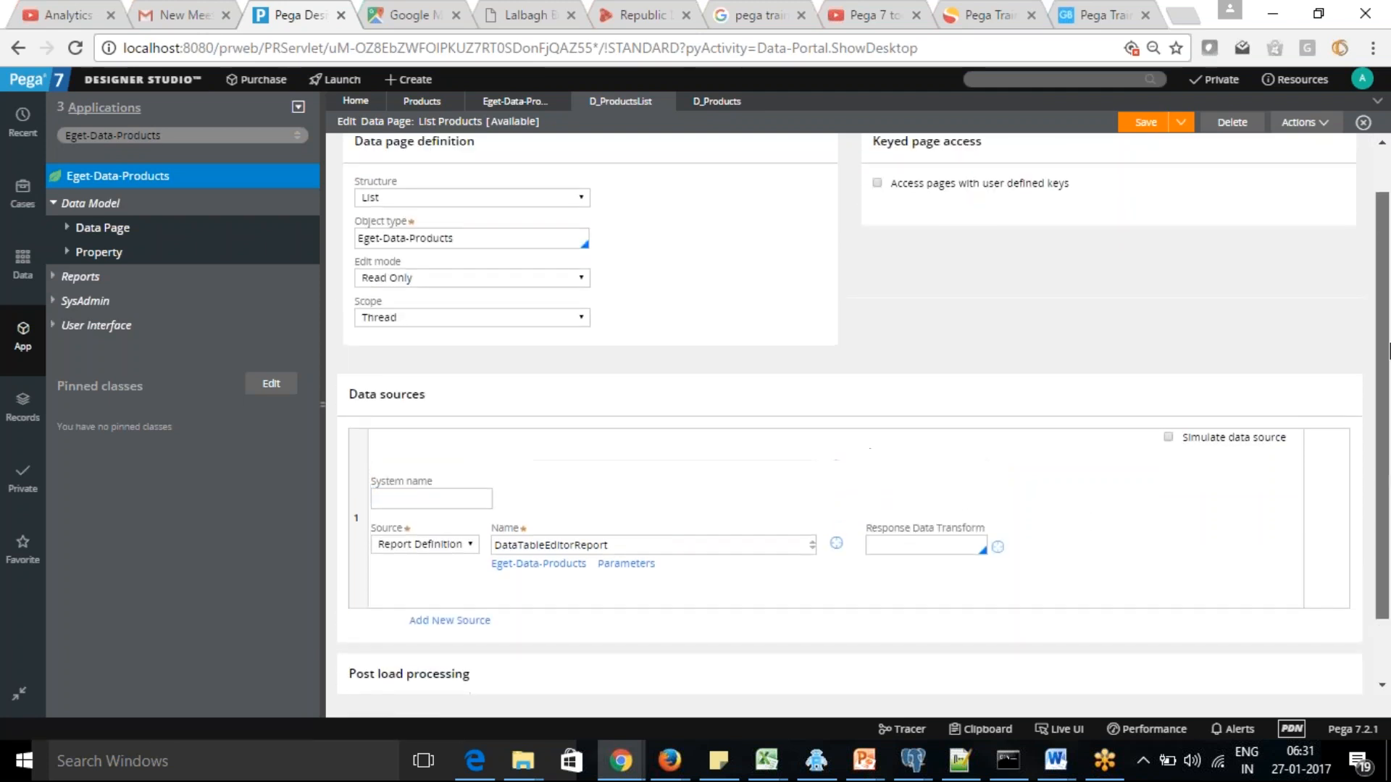
Review the definition and the Load Management settings of the D_Products data page, including its page limits
click(715, 102)
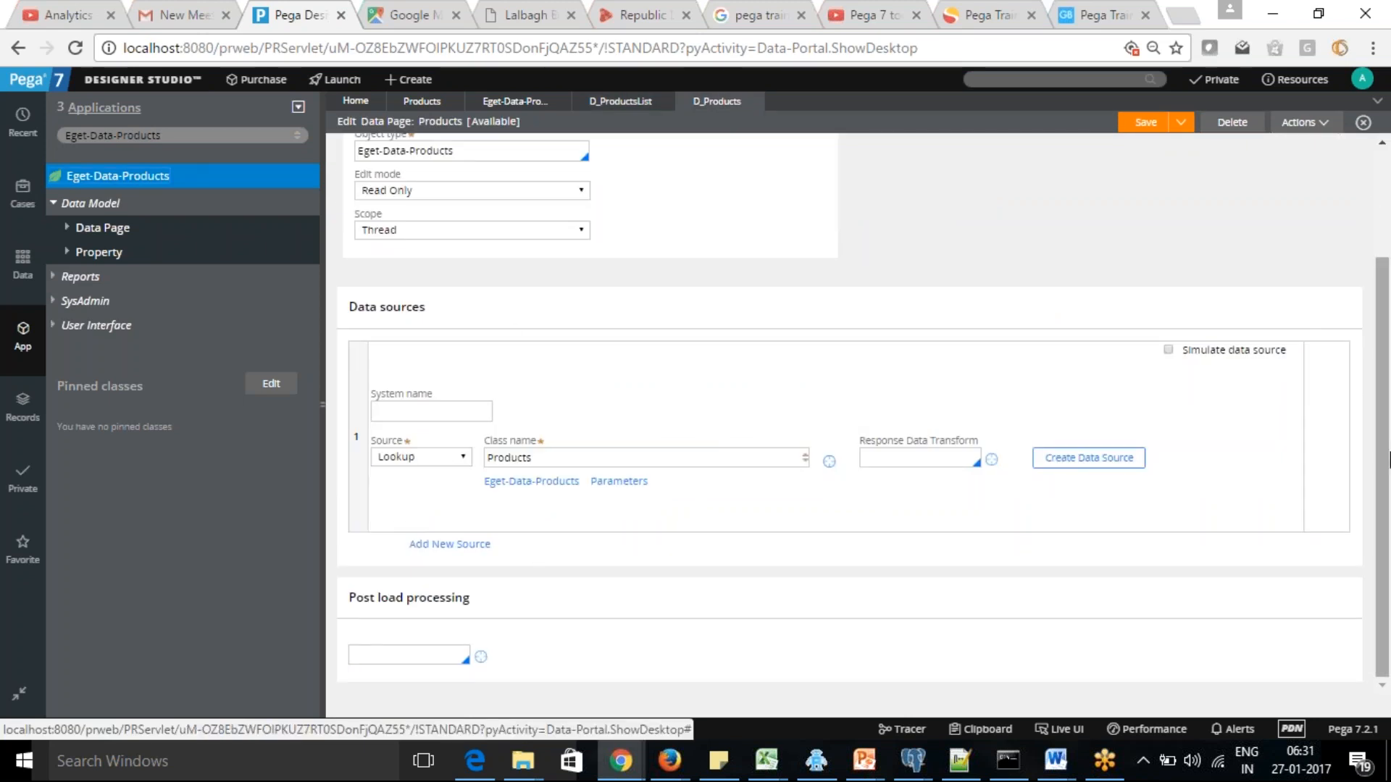
drag(1390, 460, 1389, 326)
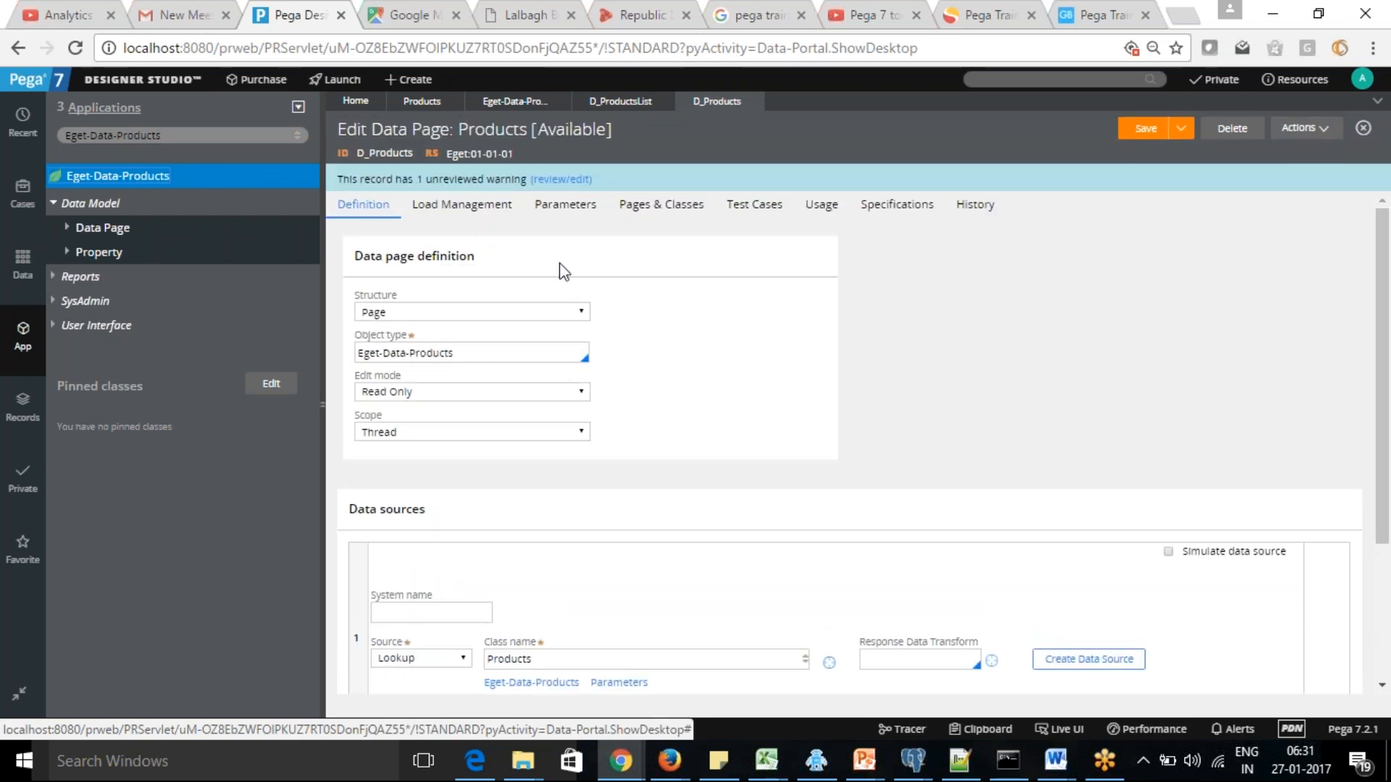
click(442, 207)
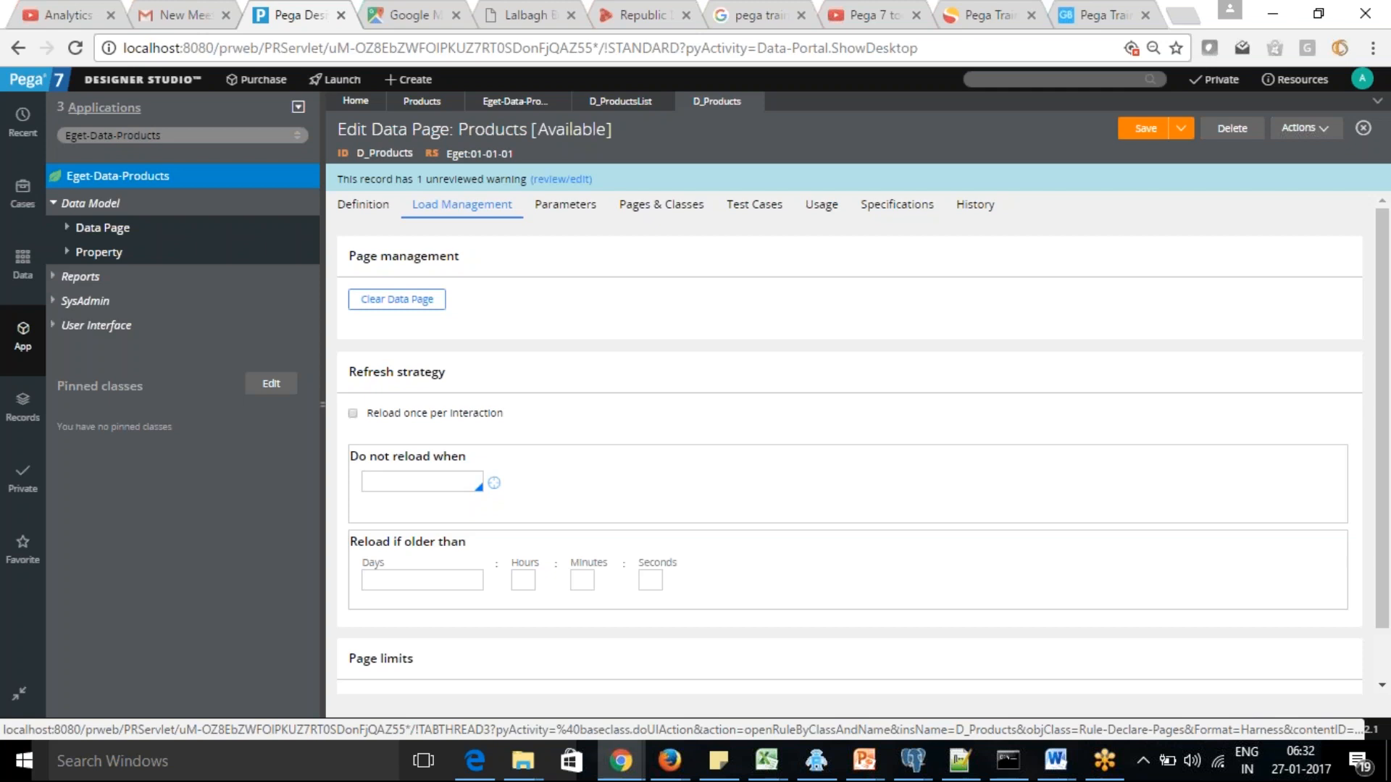
click(355, 207)
click(463, 210)
scroll(1290, 491, down, 1)
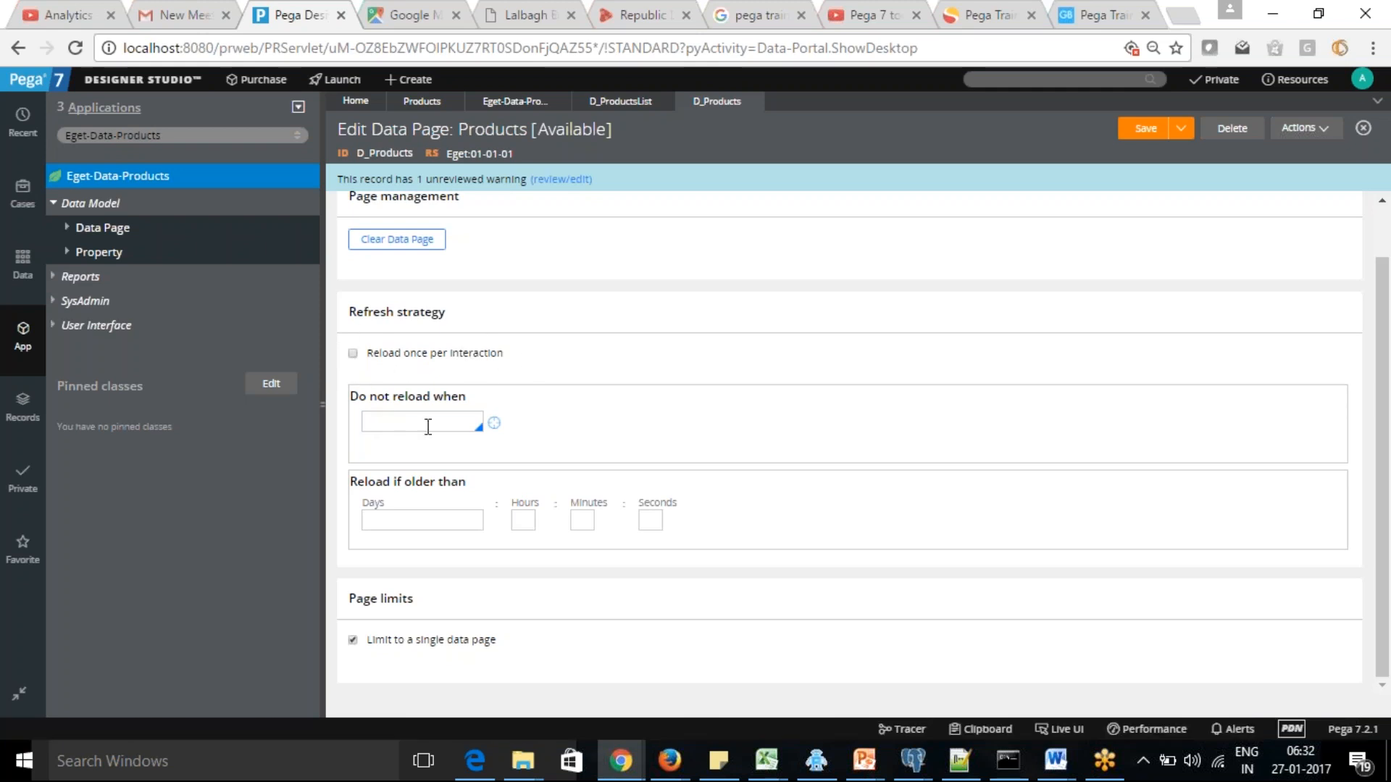
Switch Reload once per interaction on and off again for D_Products, and examine its Do not reload when and Reload if older than settings
click(352, 353)
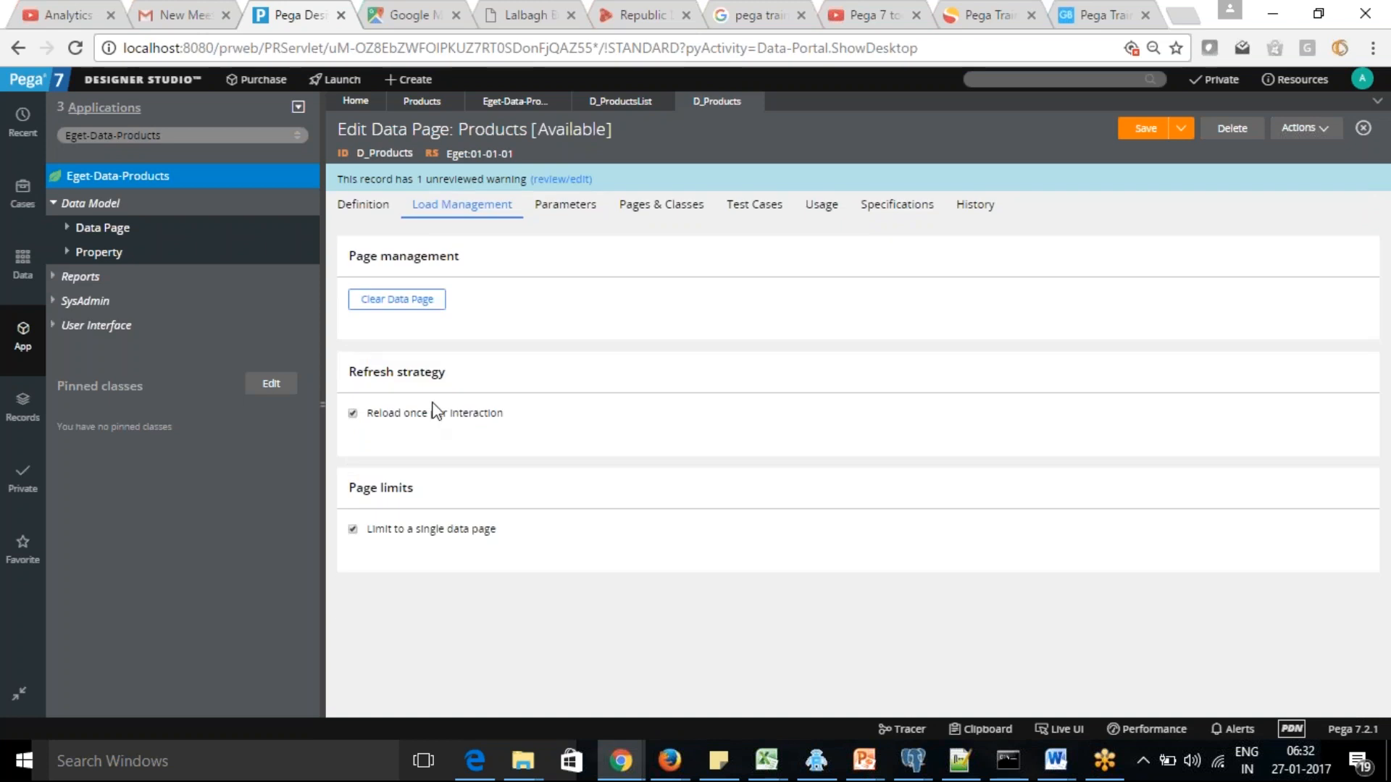
click(353, 414)
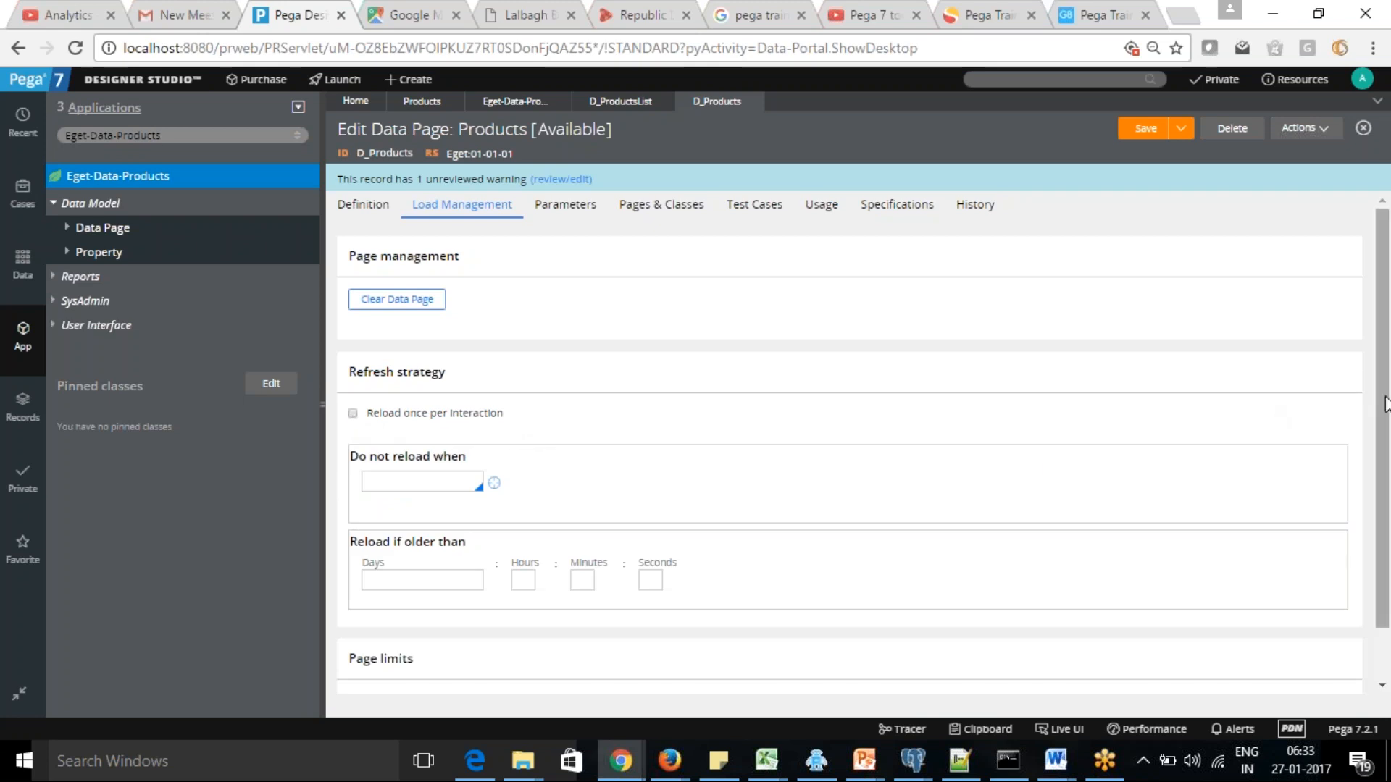
scroll(1373, 384, down, 1)
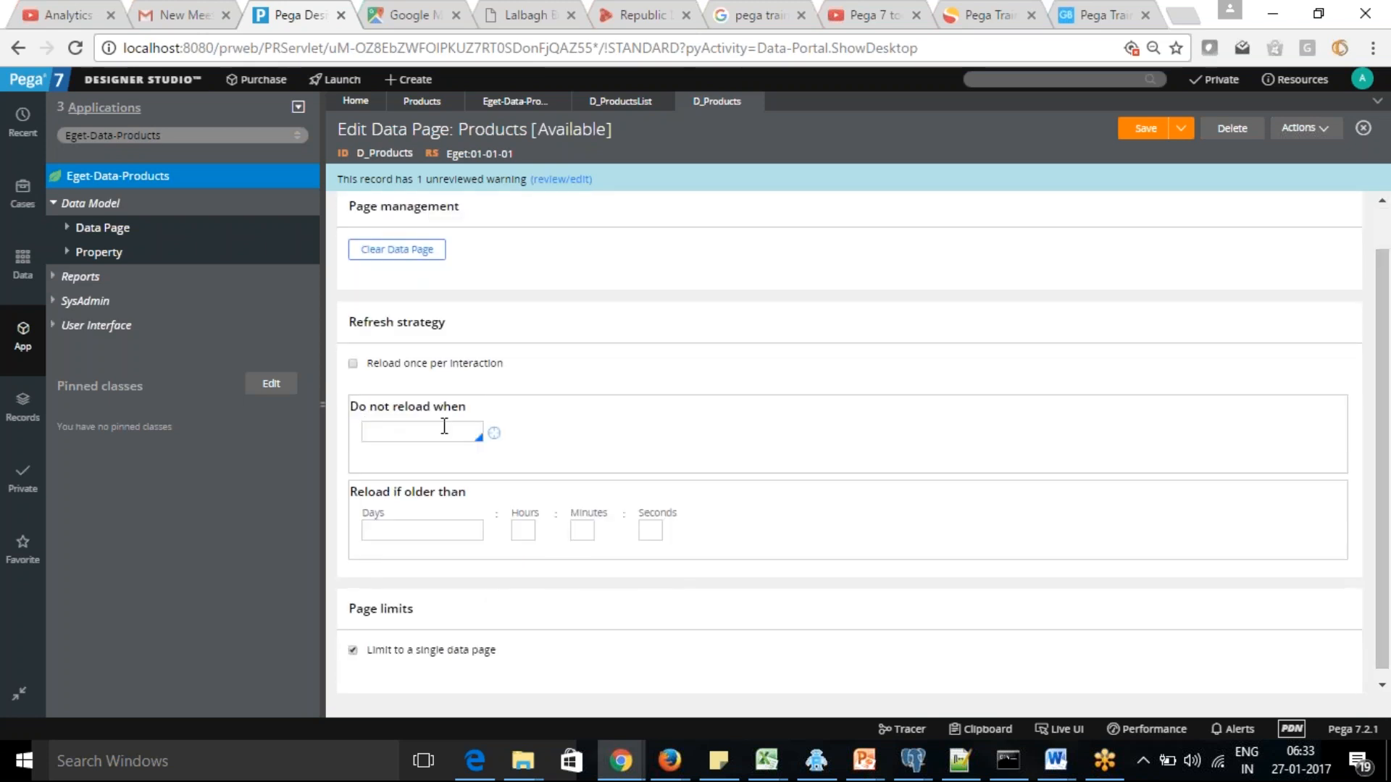
click(421, 431)
click(410, 536)
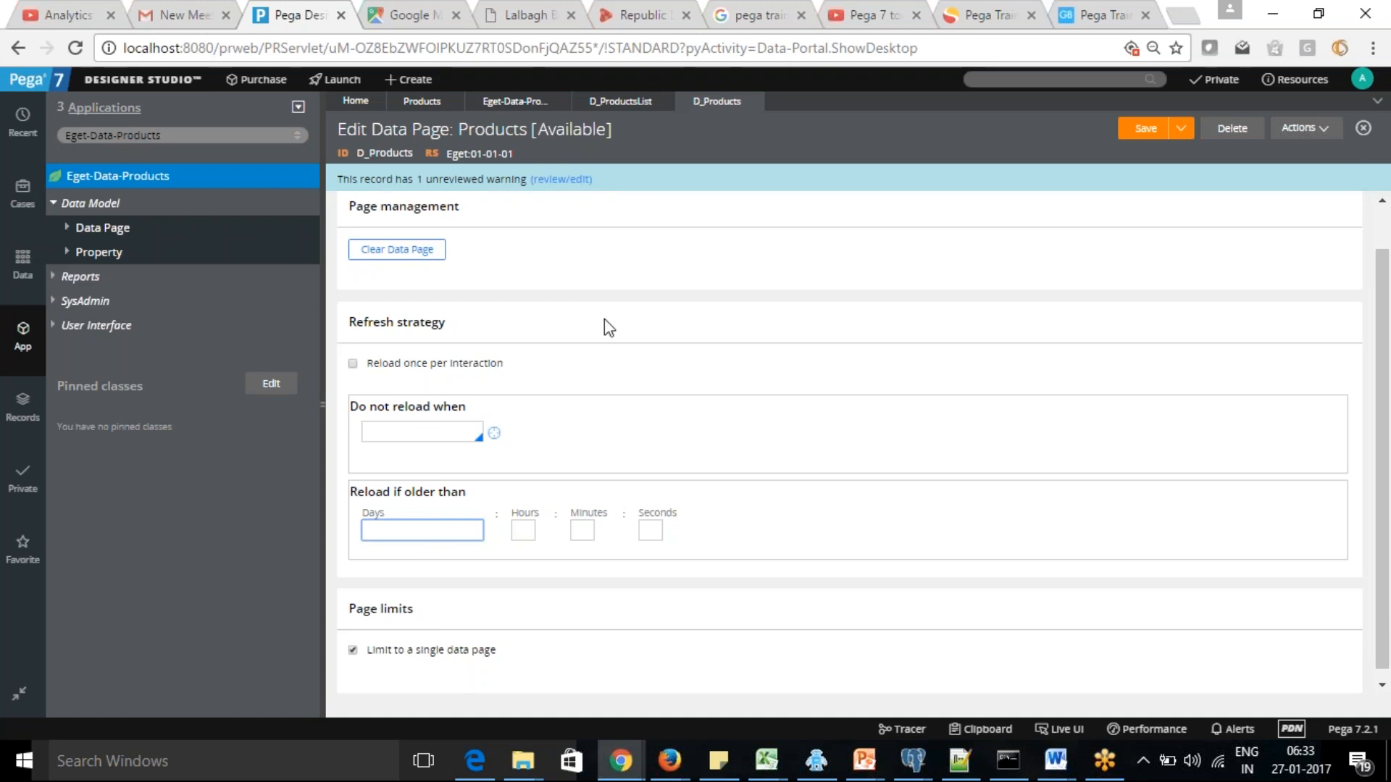
Set the Scope of the D_ProductsList data page to Node
click(612, 103)
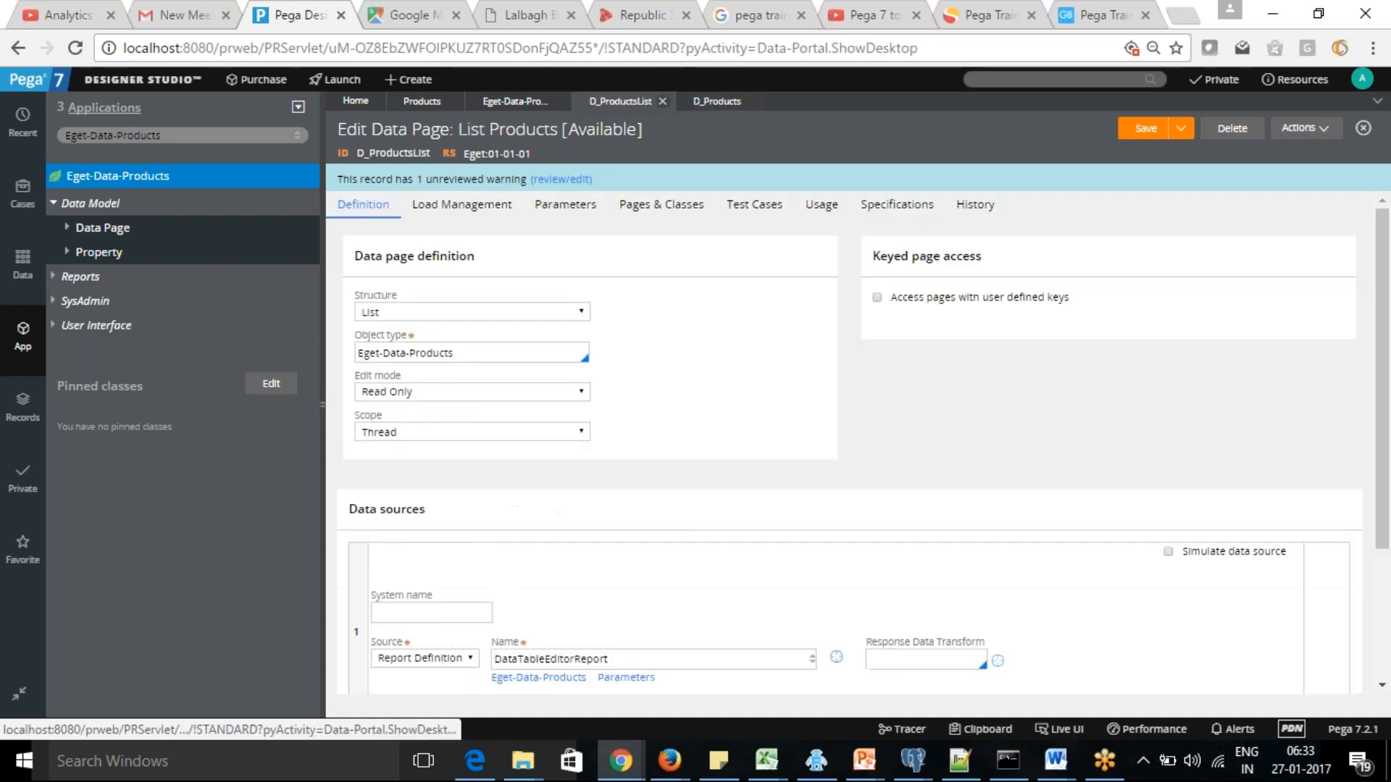
drag(1389, 364, 1388, 470)
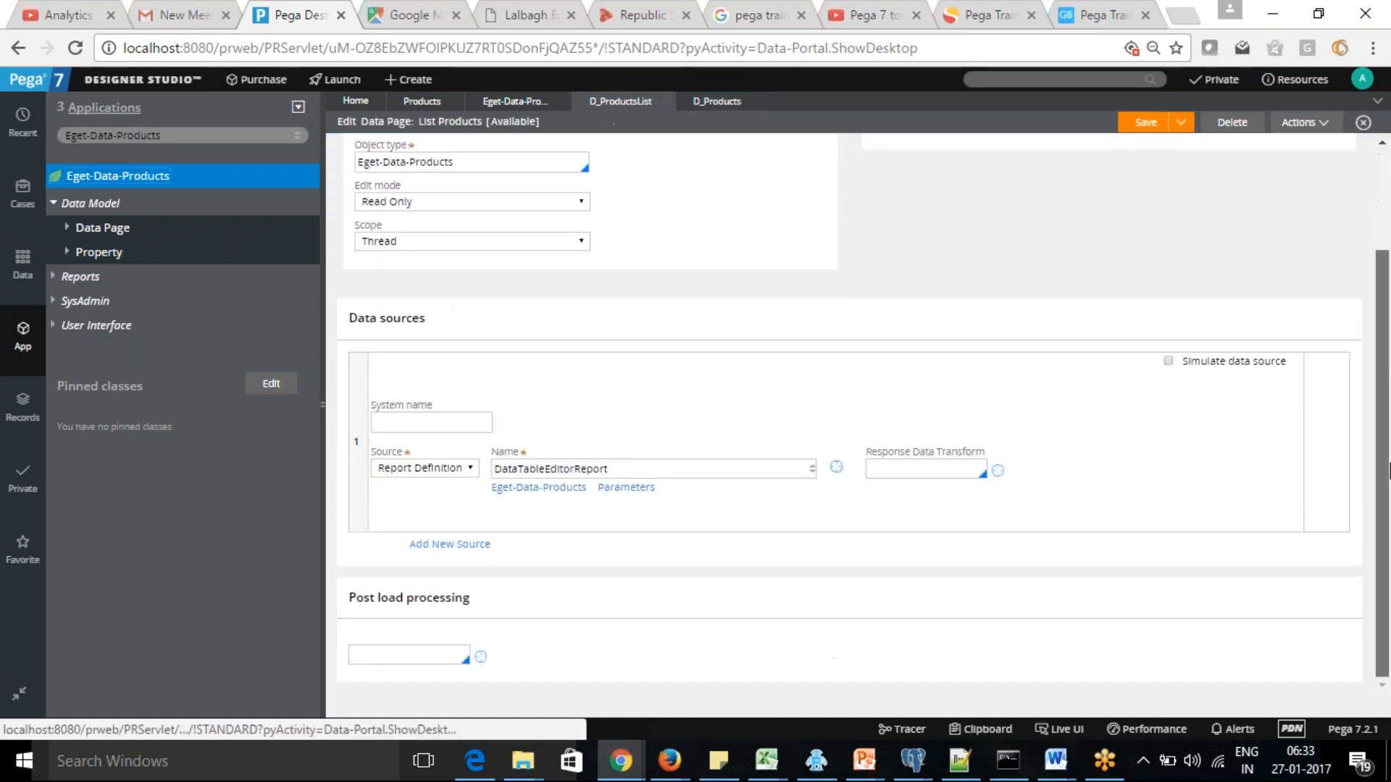
scroll(634, 440, up, 3)
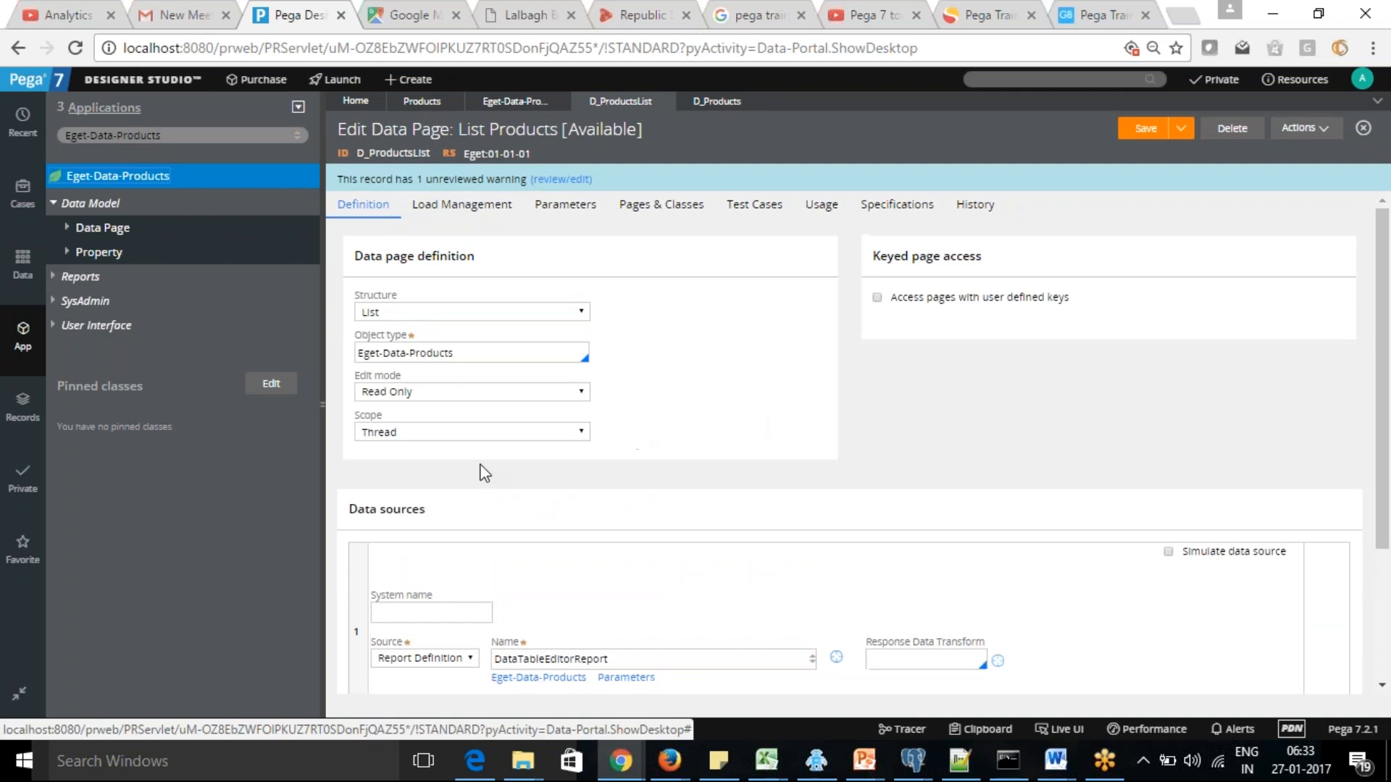
click(581, 433)
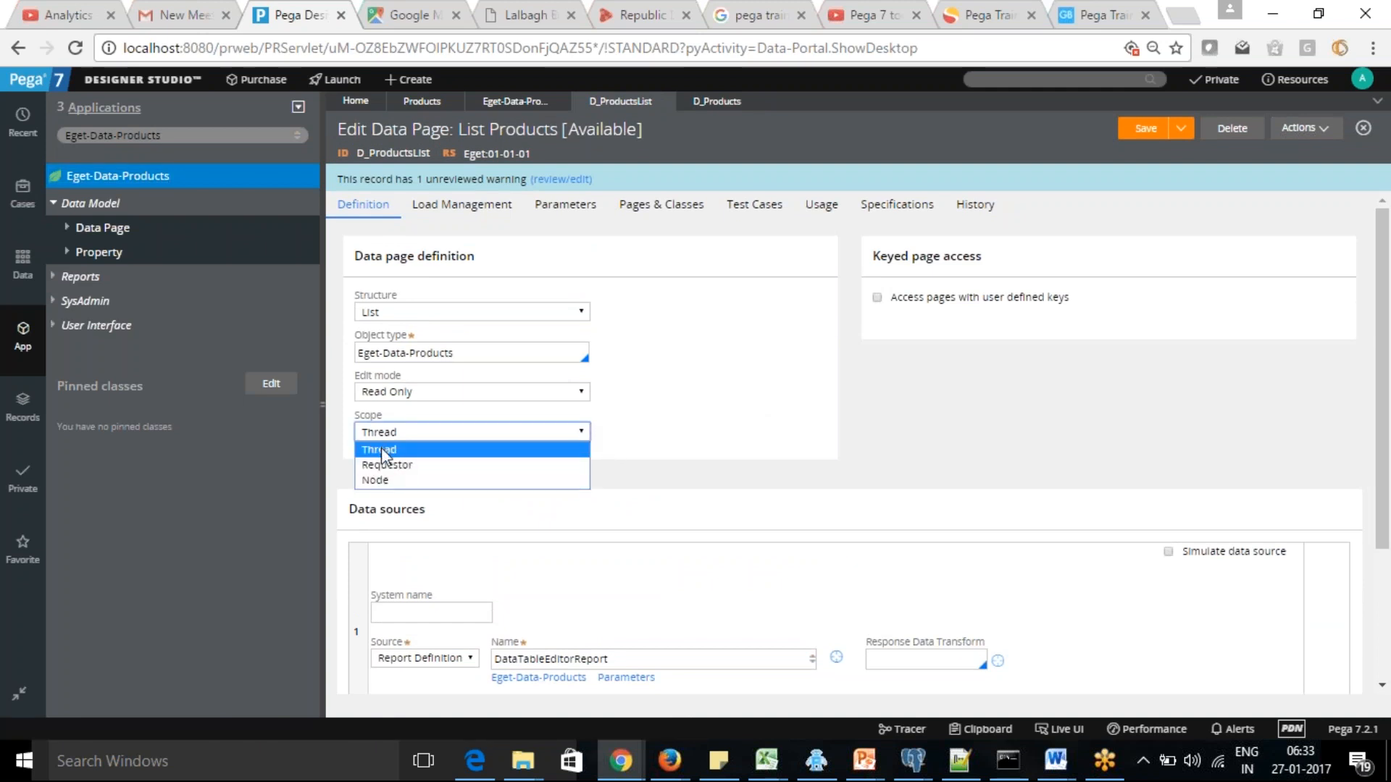
click(392, 481)
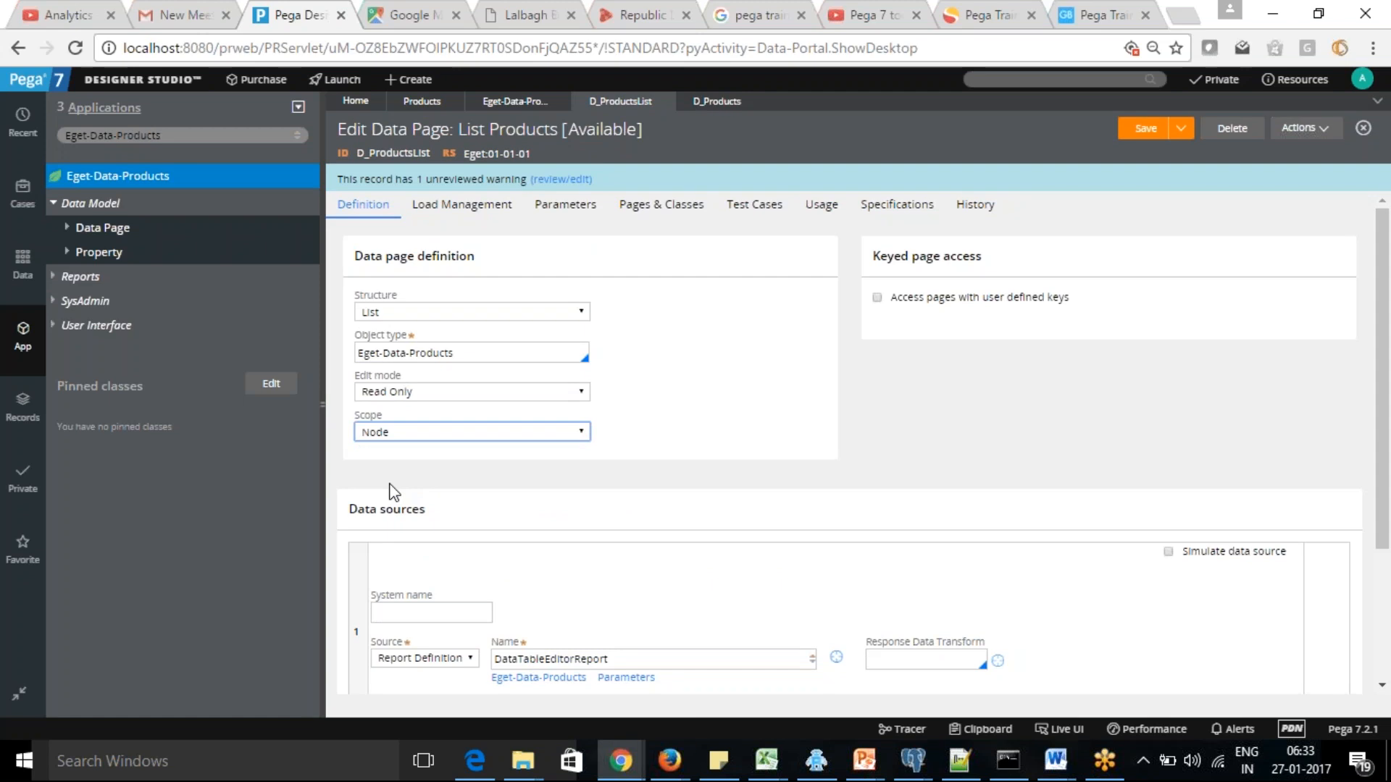
Examine the Load Management settings of D_ProductsList under Node scope, including the Access Group required for load authorization
click(461, 207)
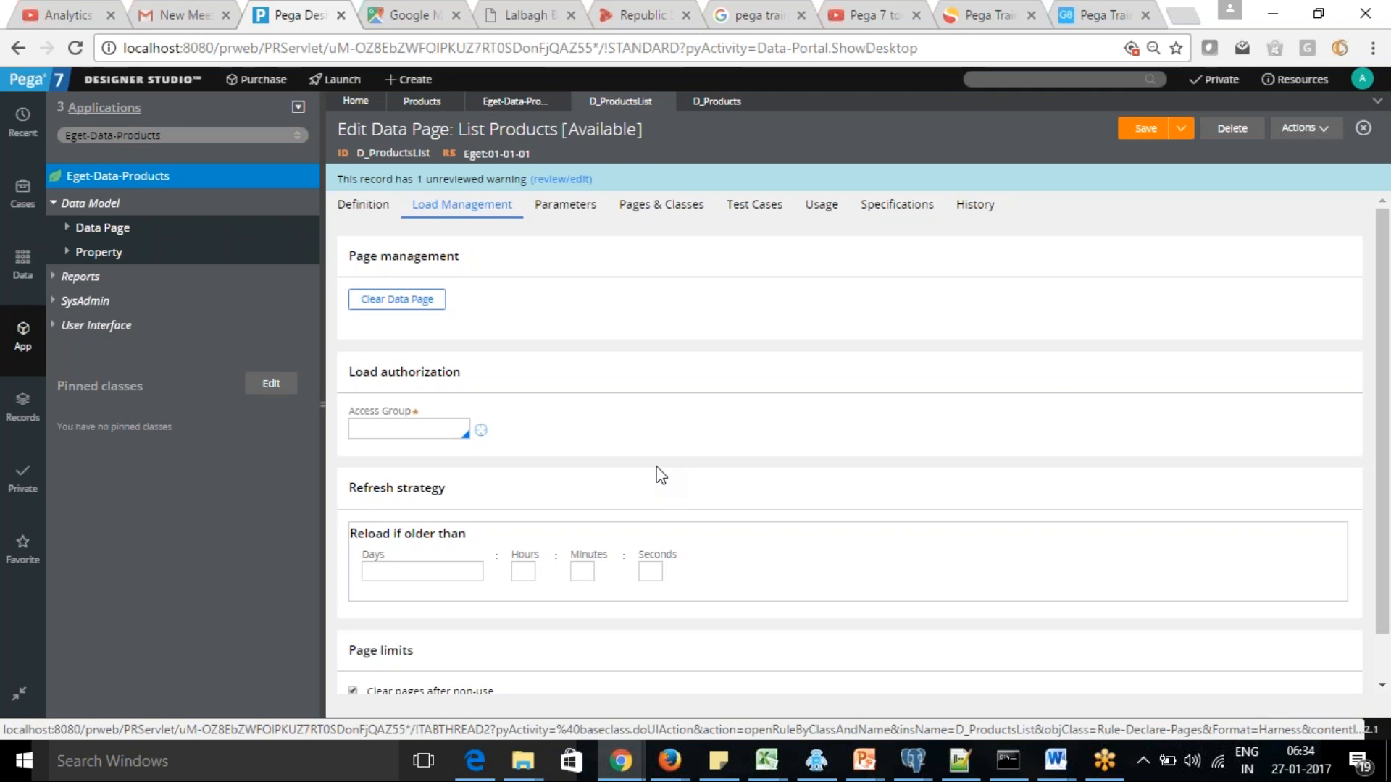
click(449, 430)
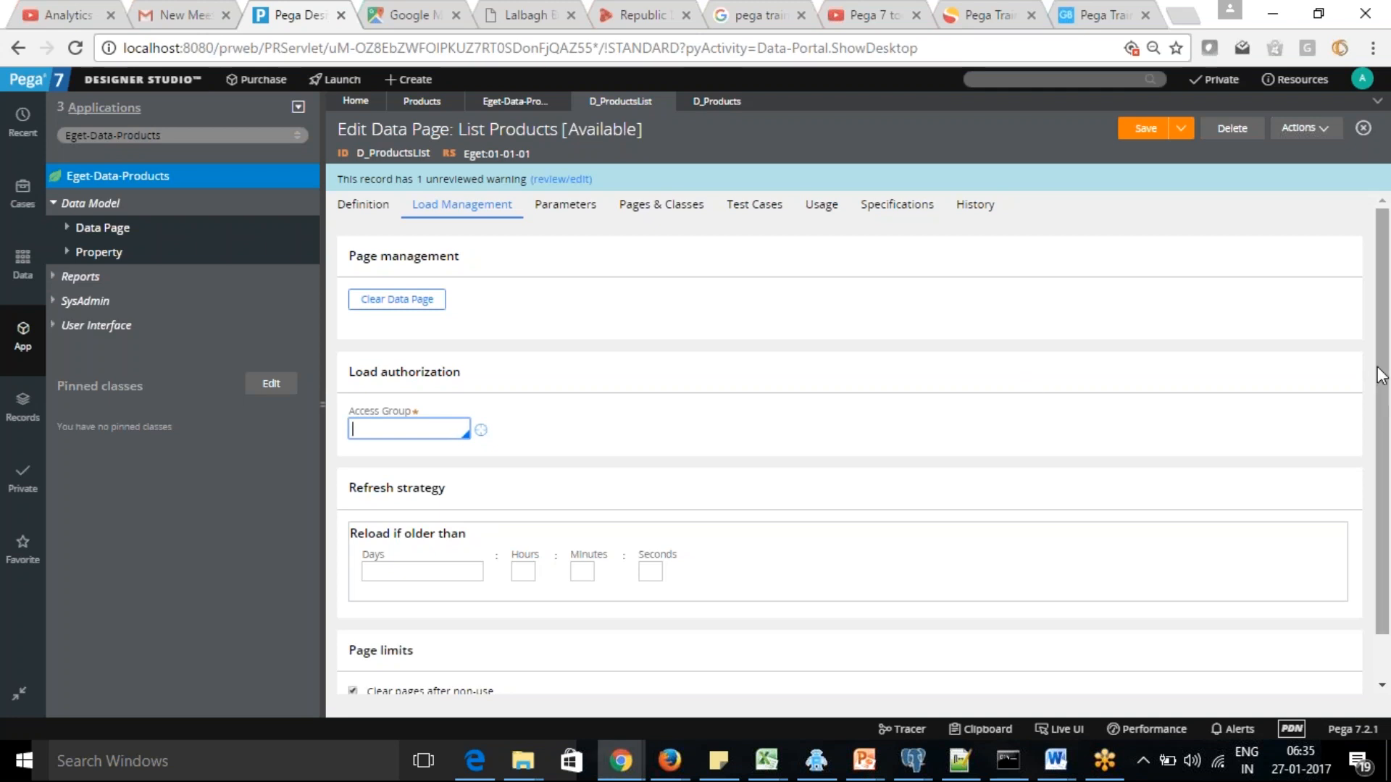
scroll(1380, 384, down, 1)
scroll(1385, 438, up, 1)
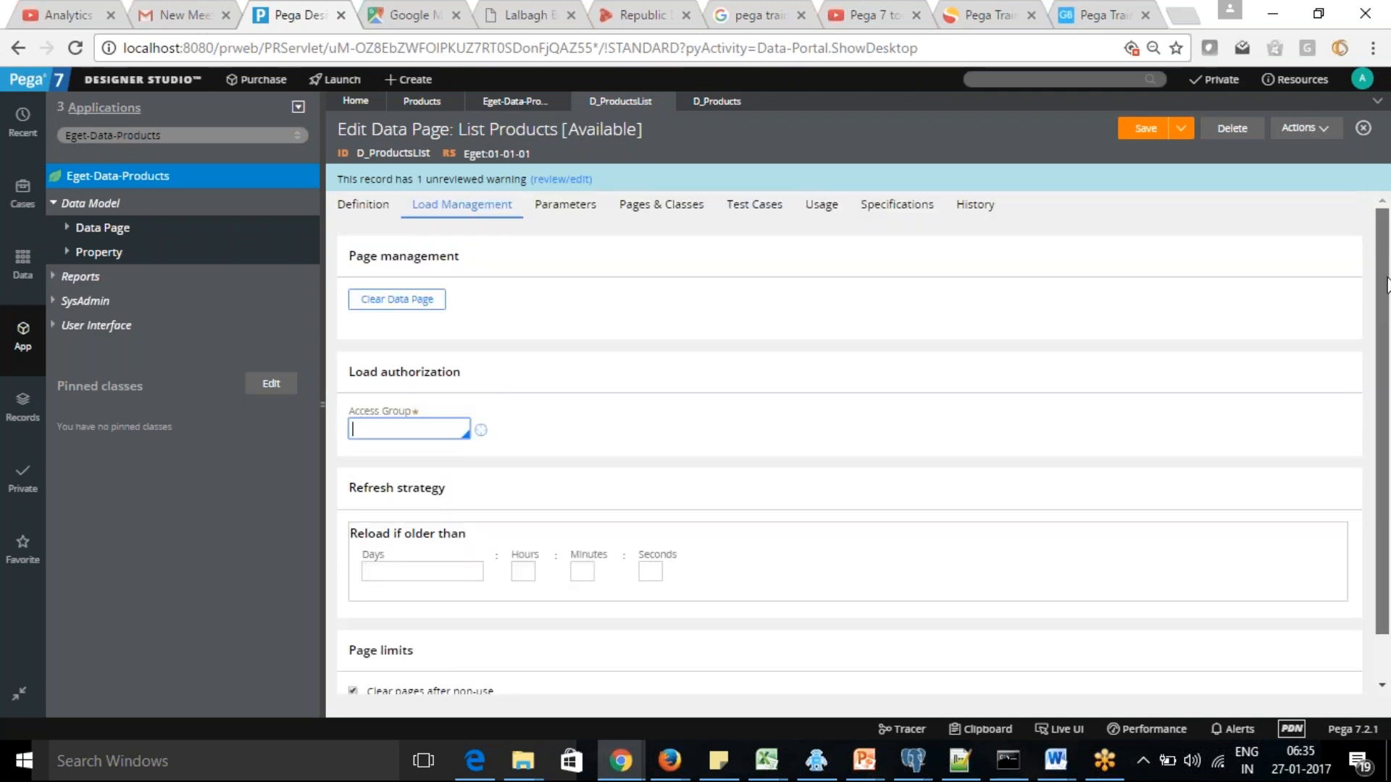
click(346, 205)
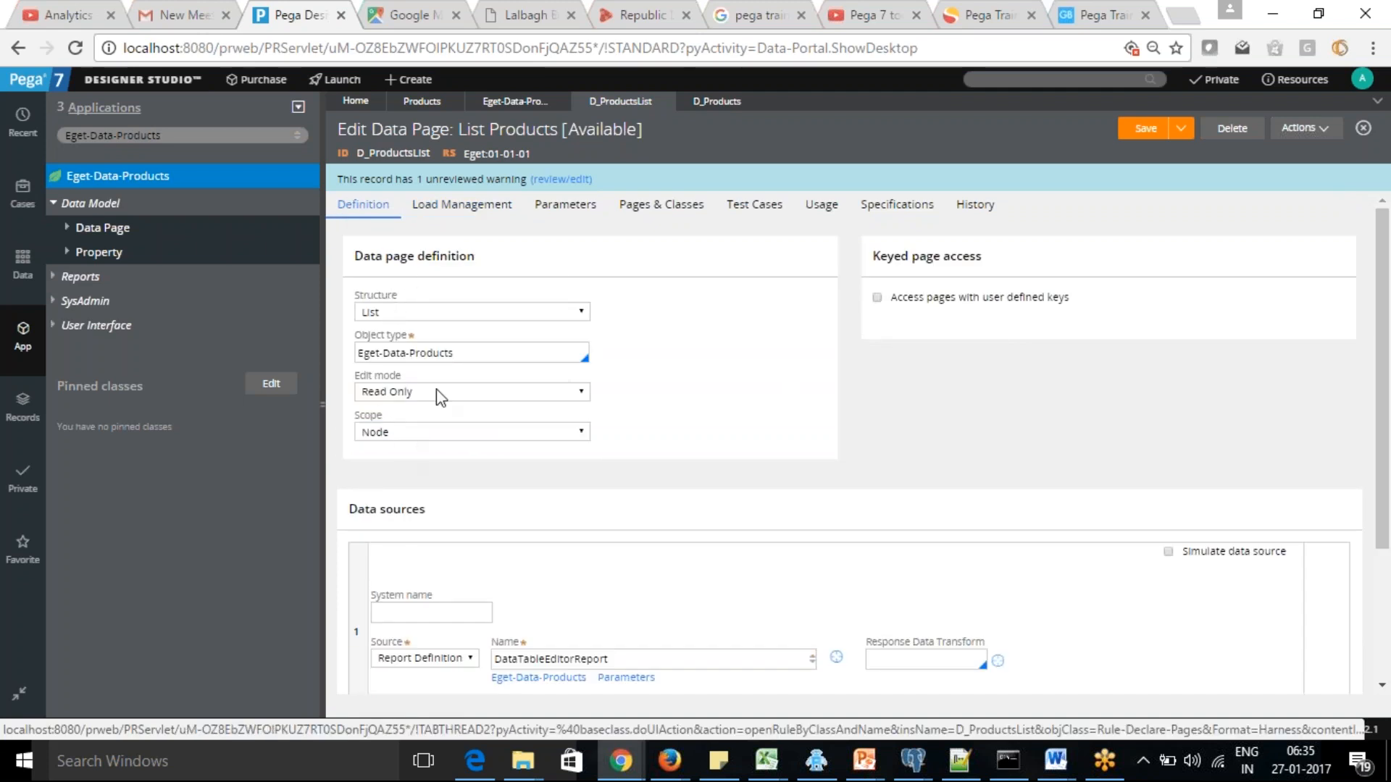
click(461, 205)
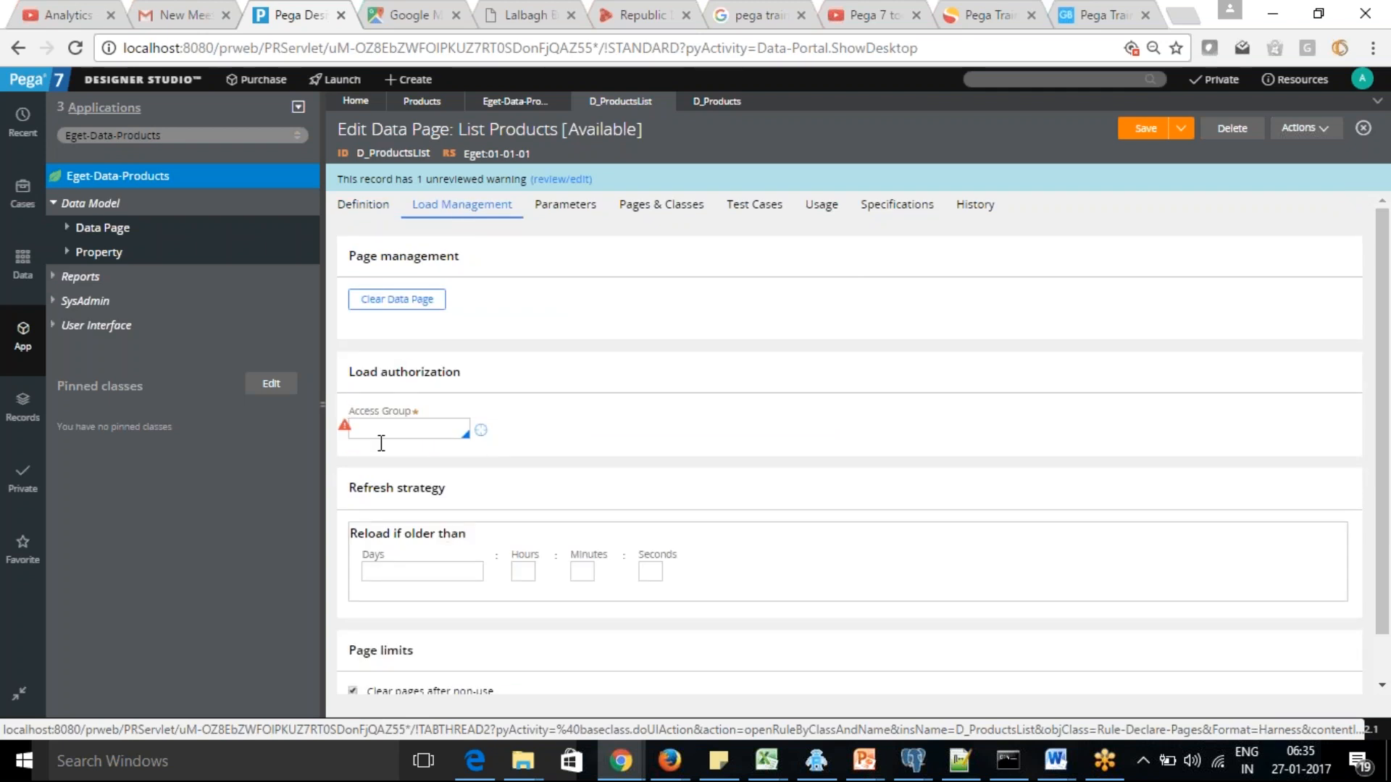
click(403, 426)
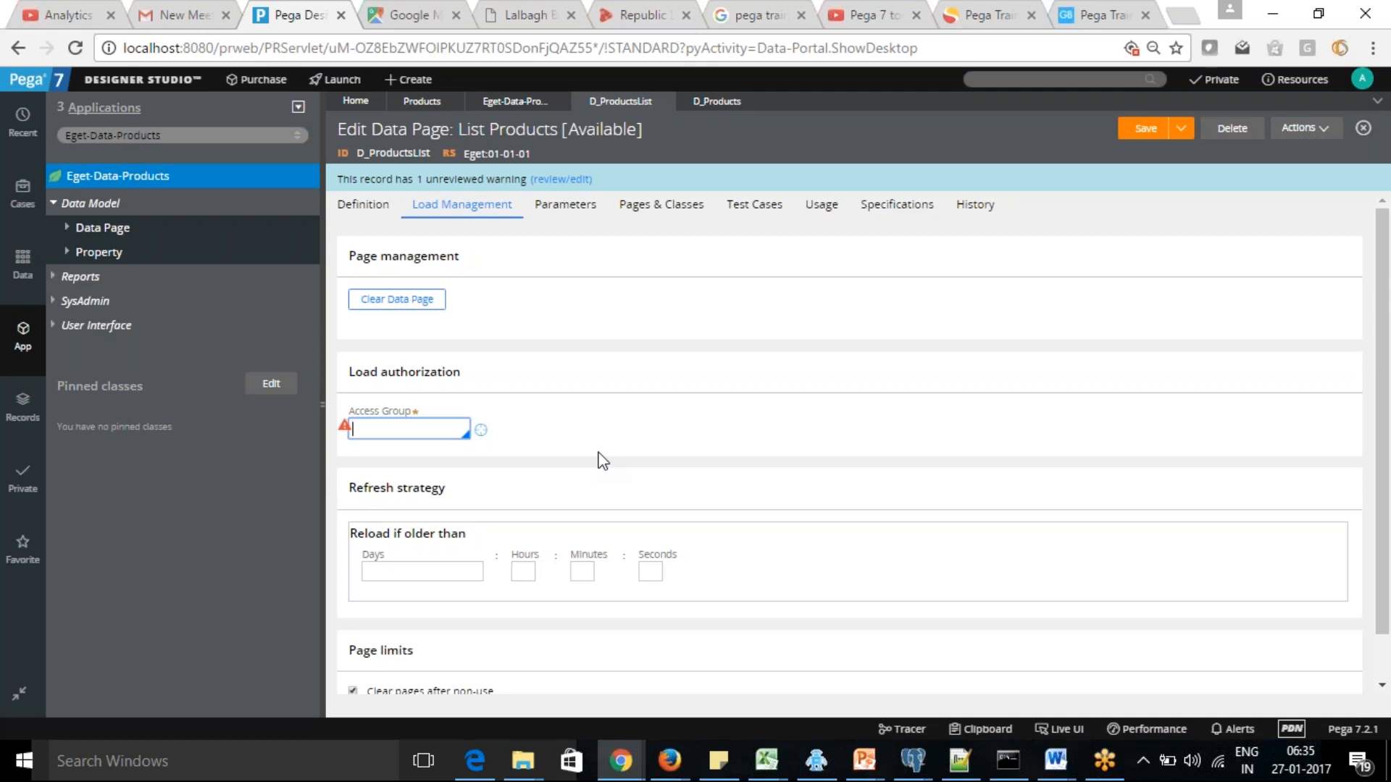
Set the Scope of D_ProductsList back to Thread and review its Load Management refresh strategy
click(347, 209)
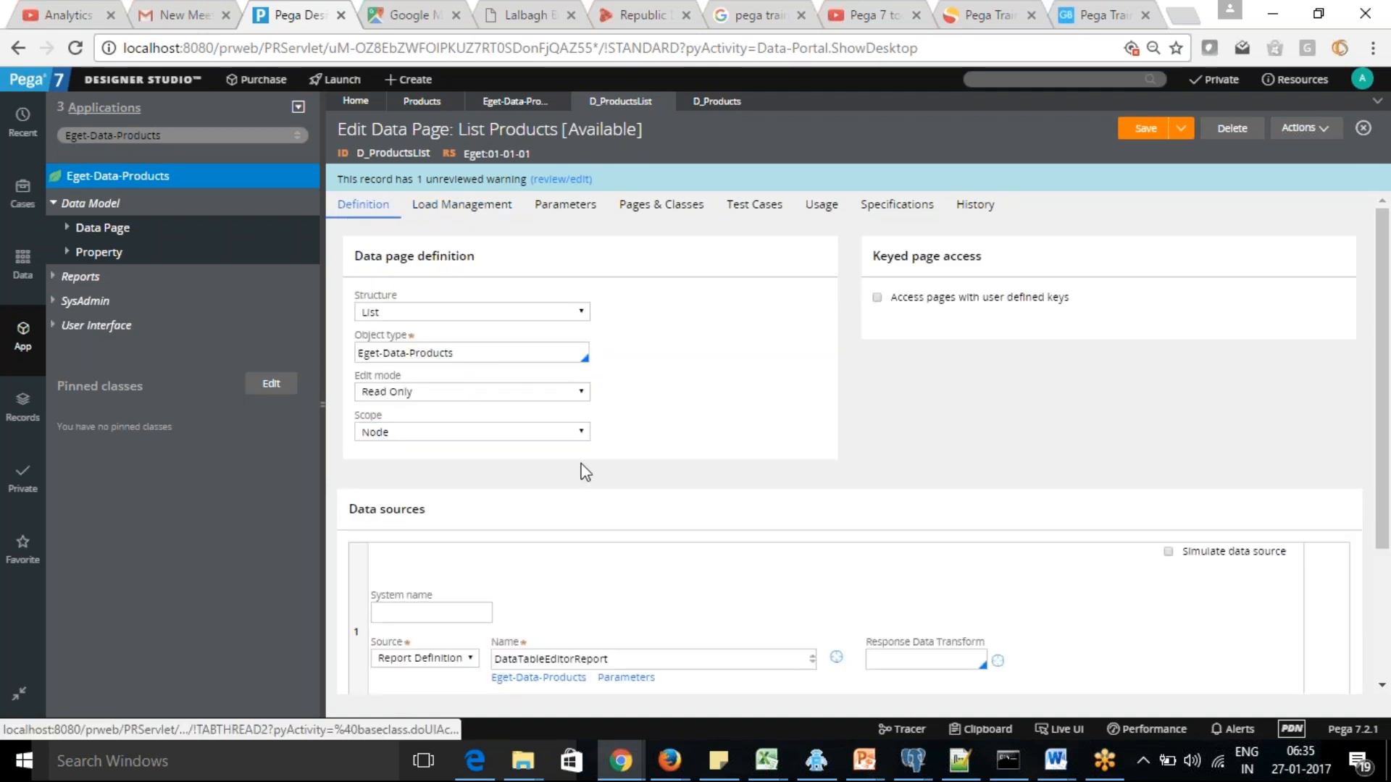
click(582, 433)
click(489, 452)
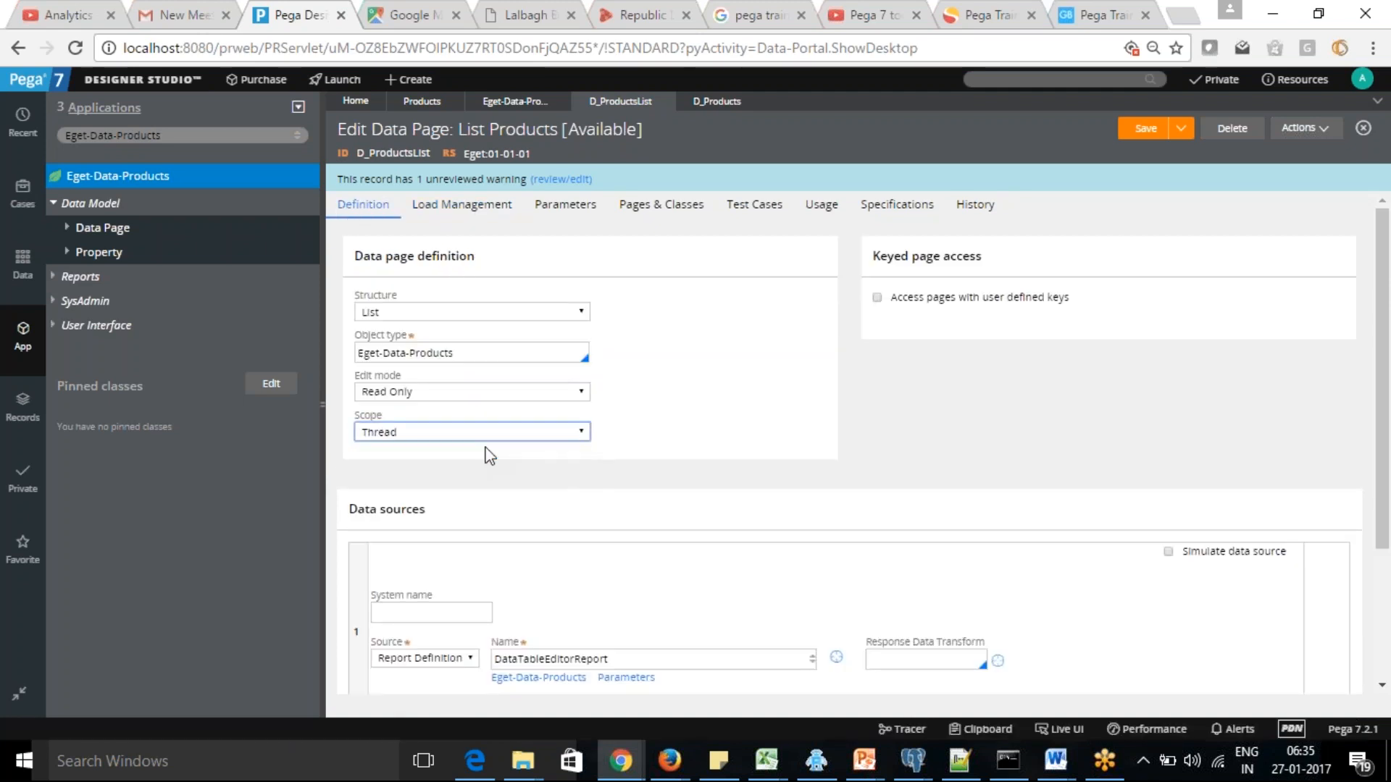
click(468, 209)
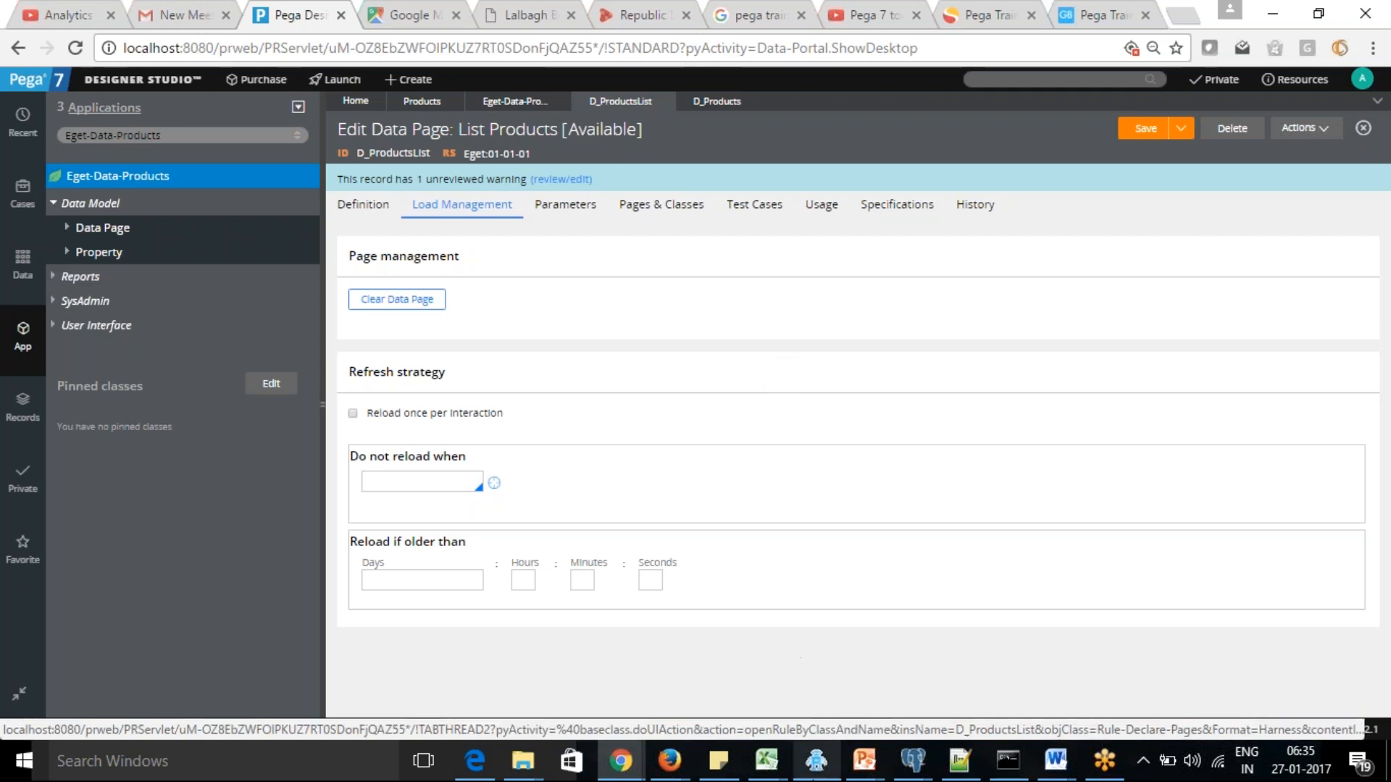
Inspect the Thread, Requestor and Node data pages in the Clipboard viewer for the D_ProductsList thread
click(987, 729)
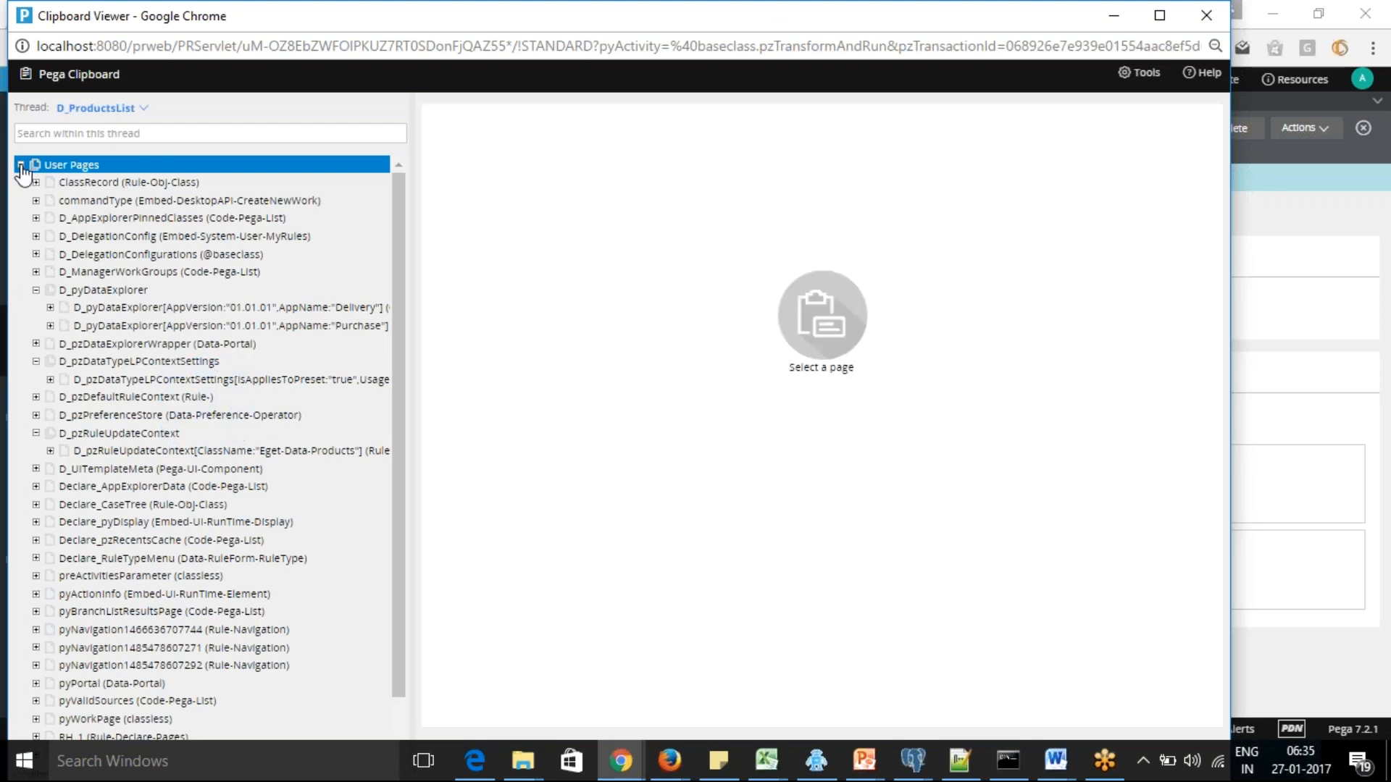
click(21, 166)
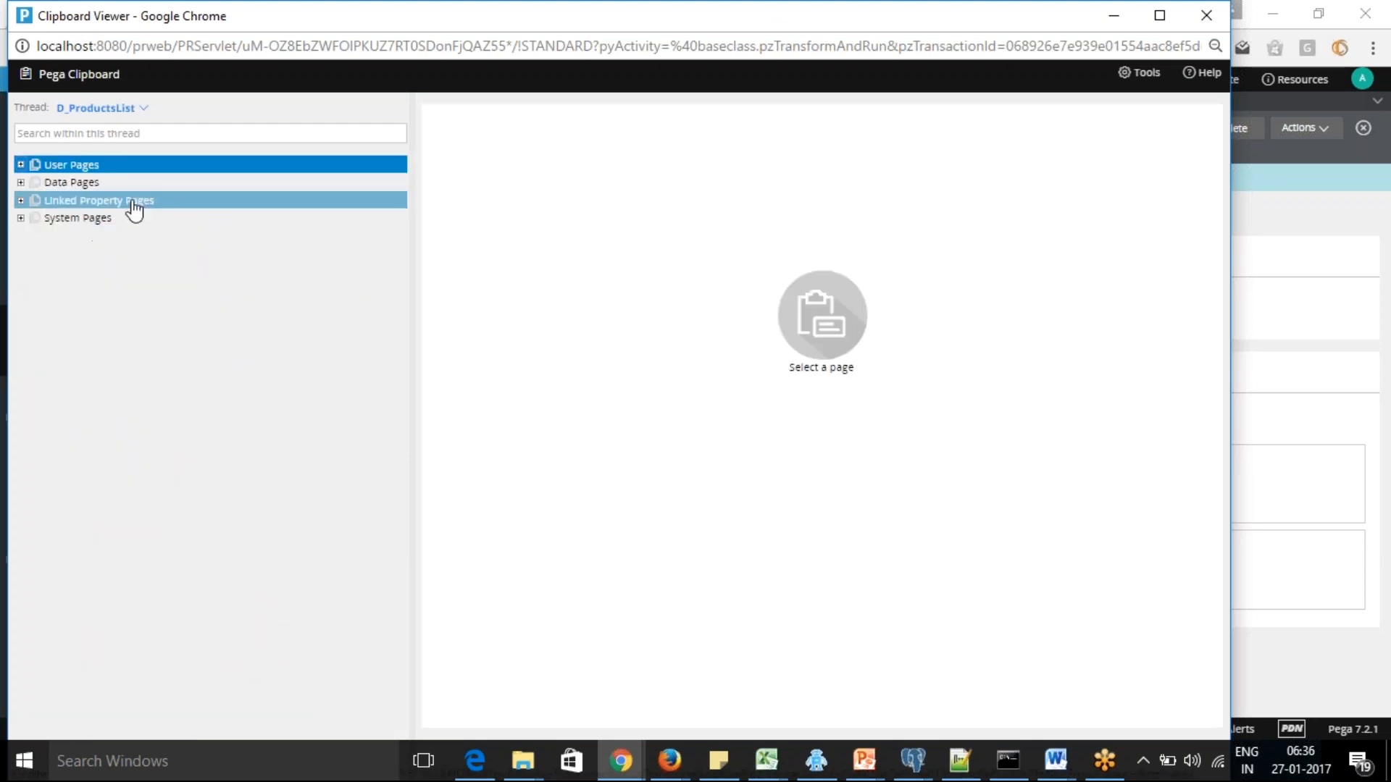
click(21, 183)
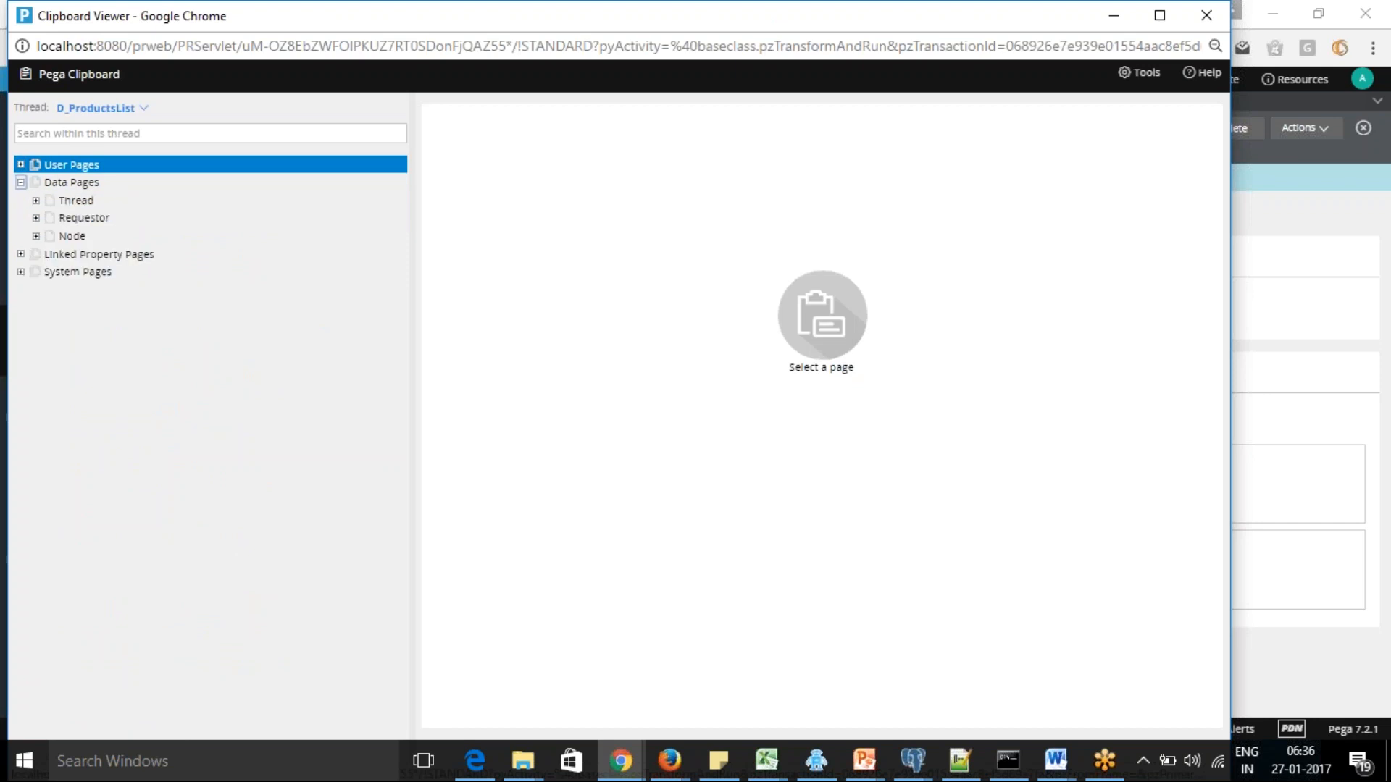
click(36, 201)
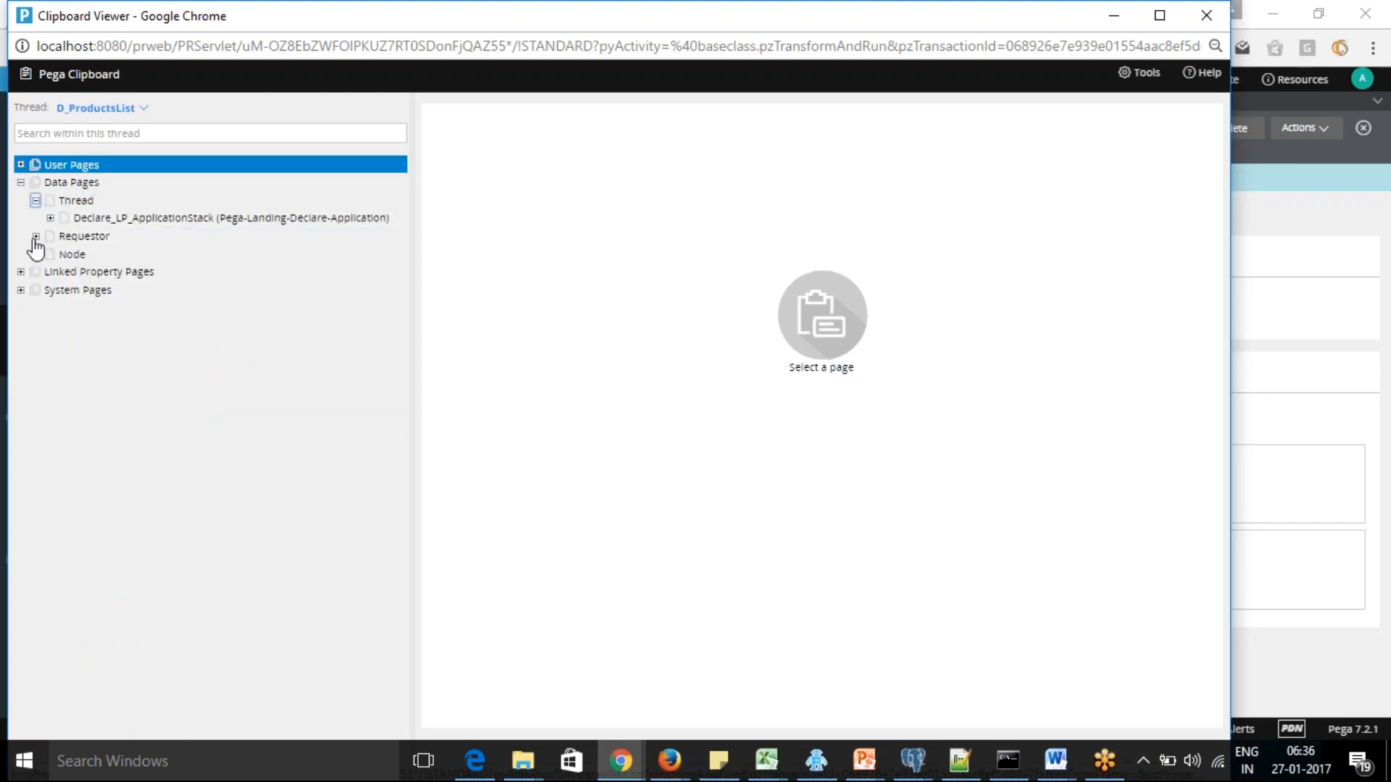
click(36, 236)
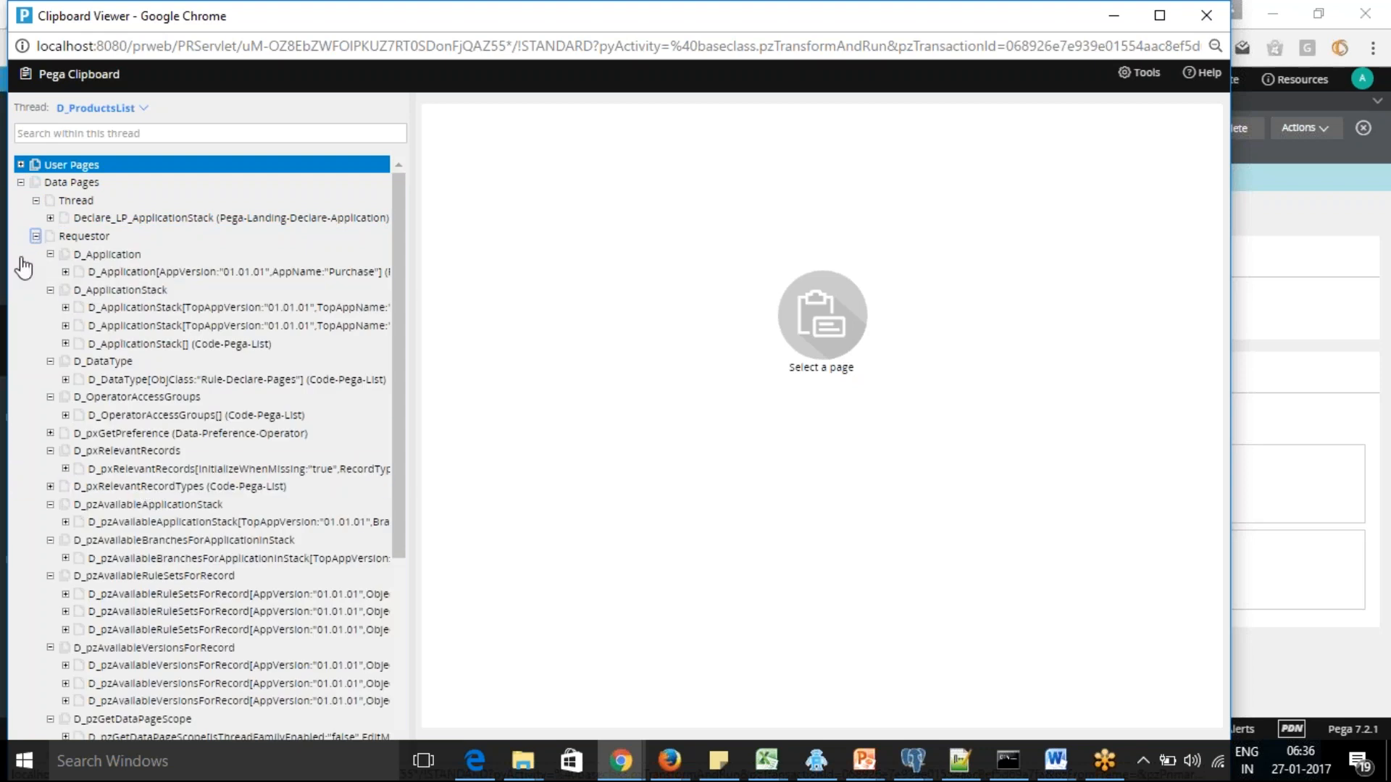
click(35, 235)
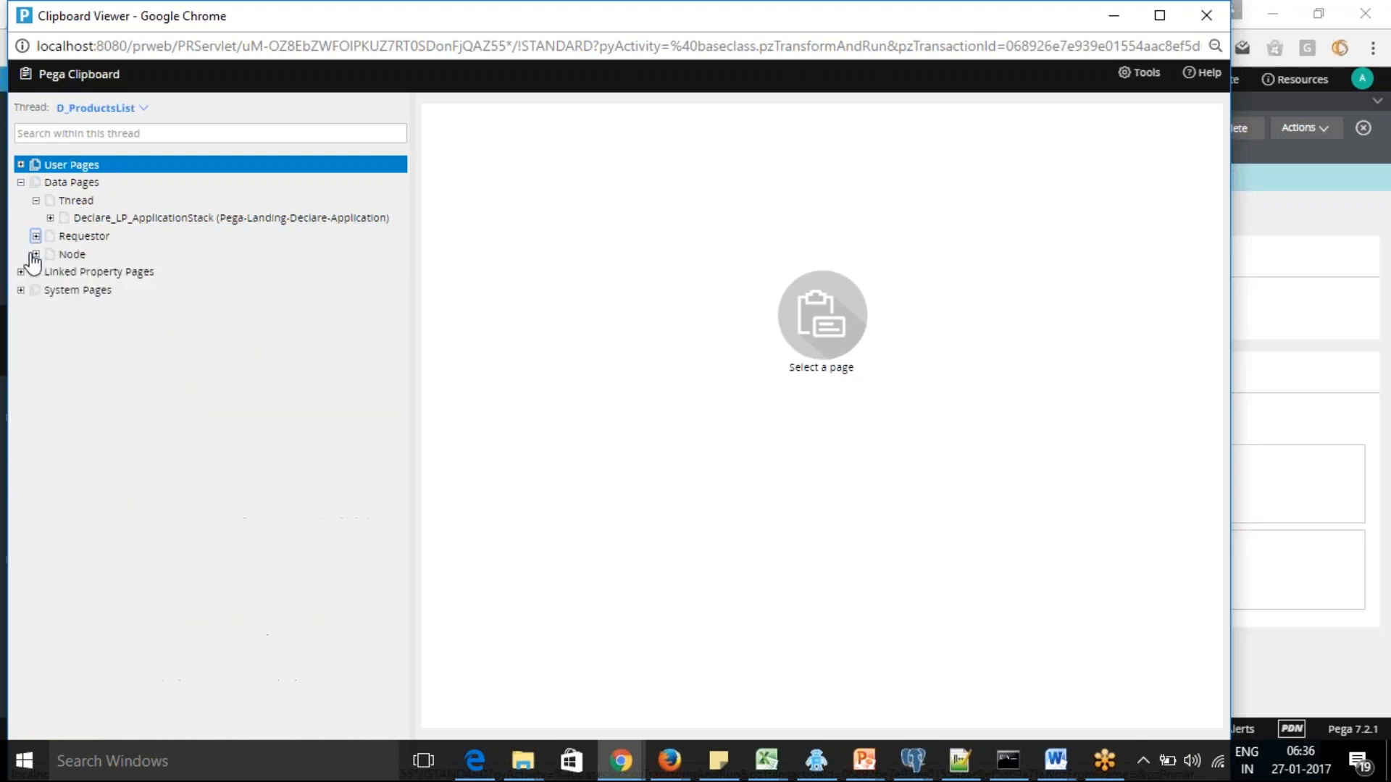
click(35, 253)
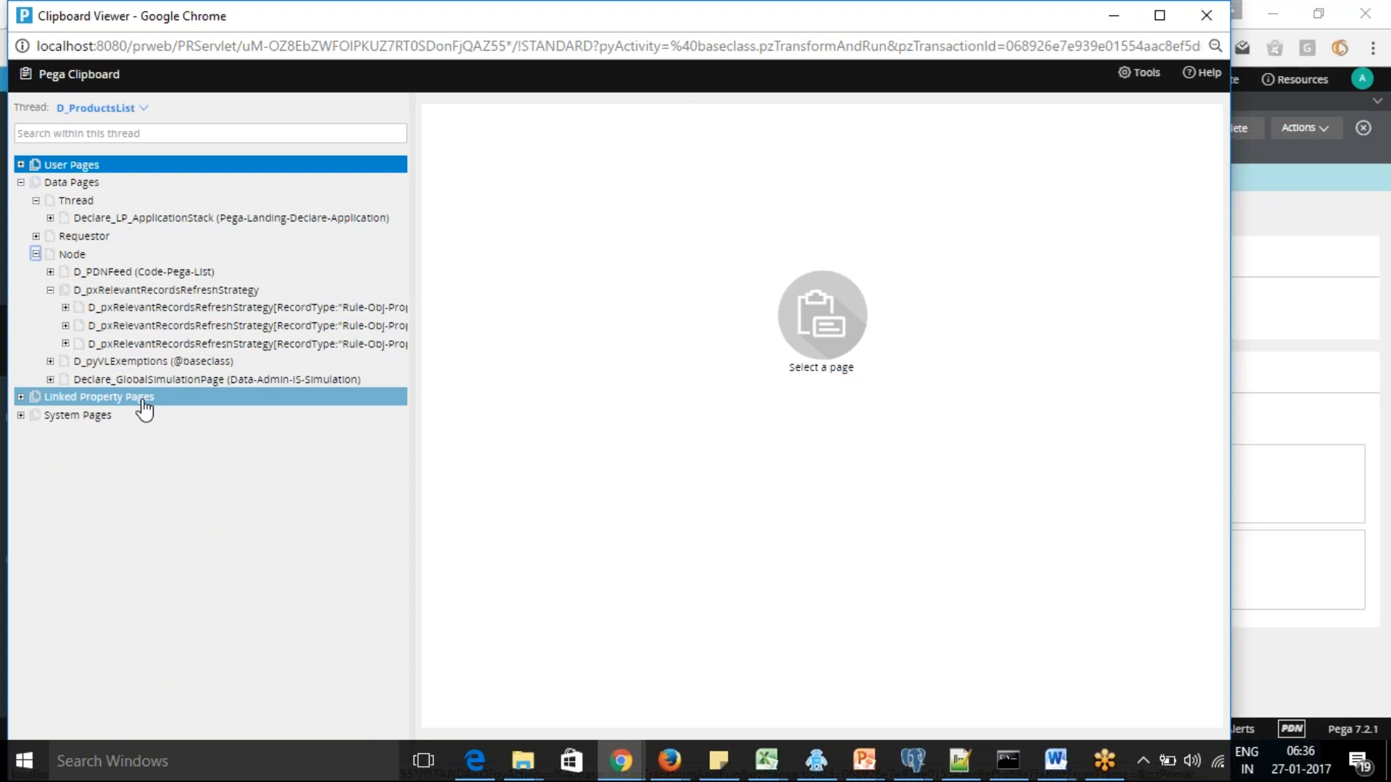
click(35, 254)
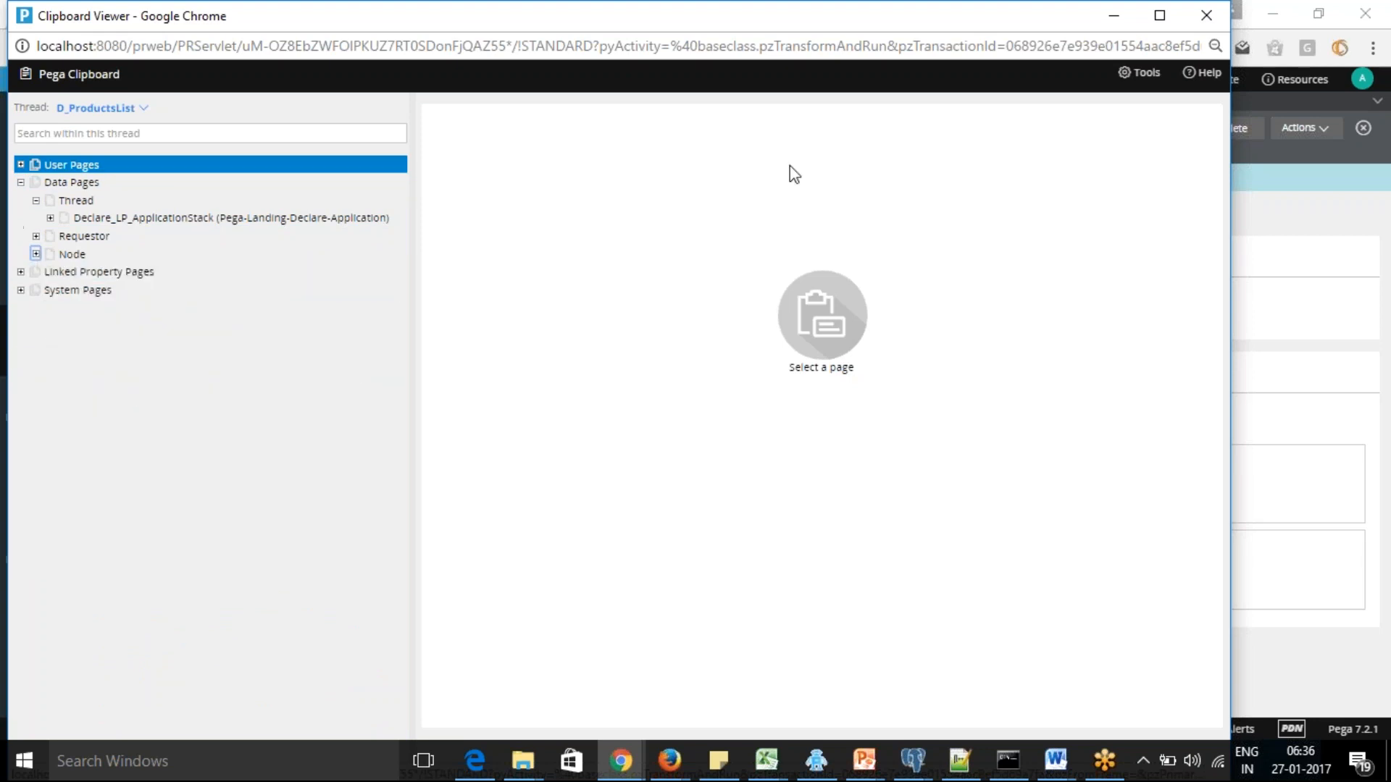
Minimize the Clipboard viewer and return to the Eget-Data-Products class rule
drag(848, 26, 901, 124)
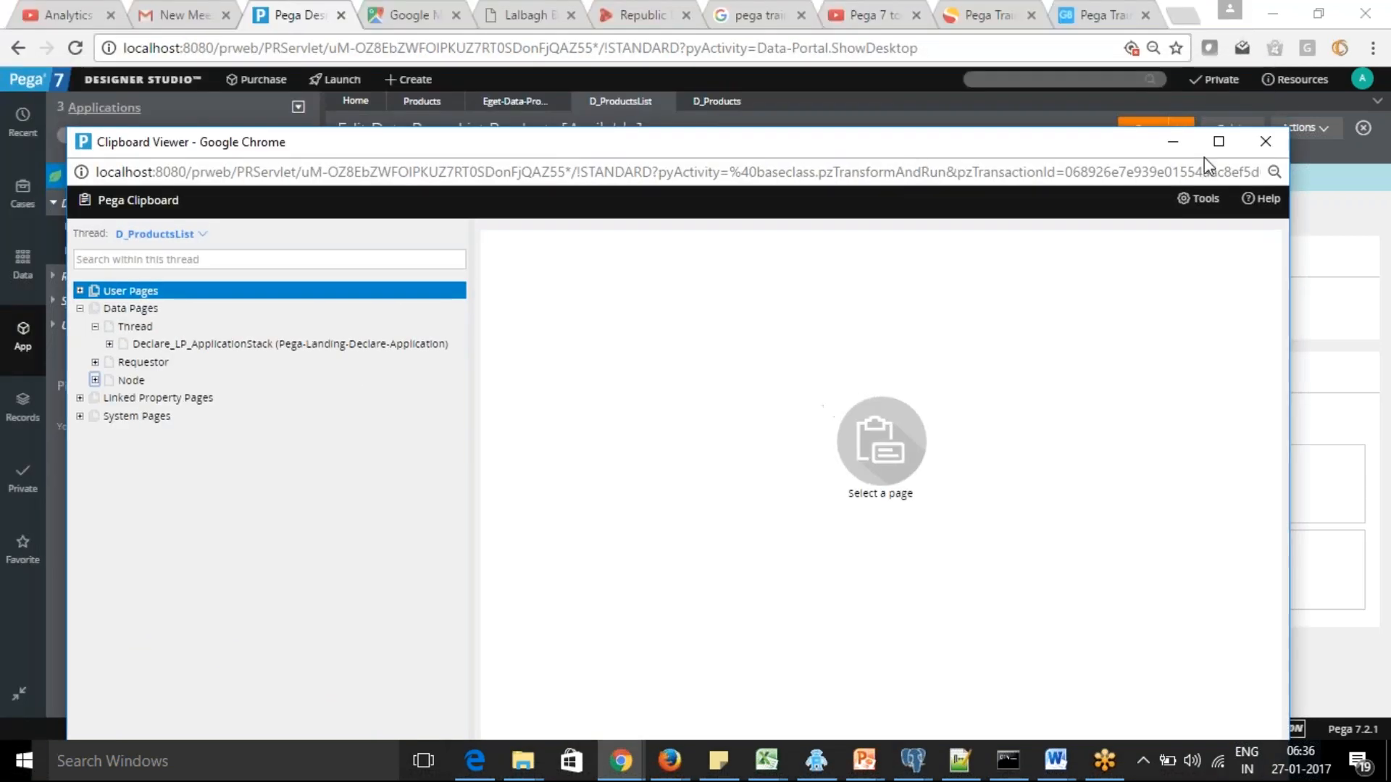
click(1174, 141)
click(507, 101)
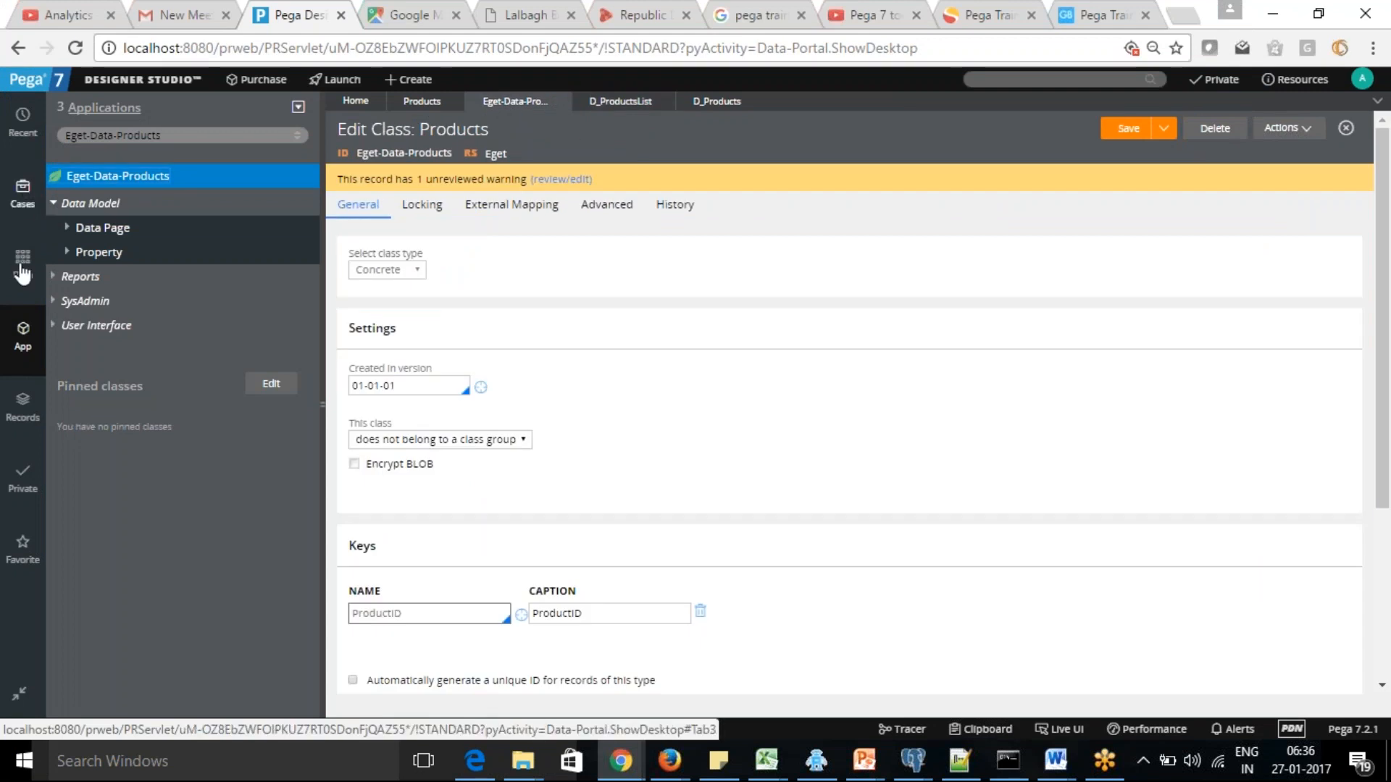
Open the ProductDetails section from the recent items and preview it
click(22, 131)
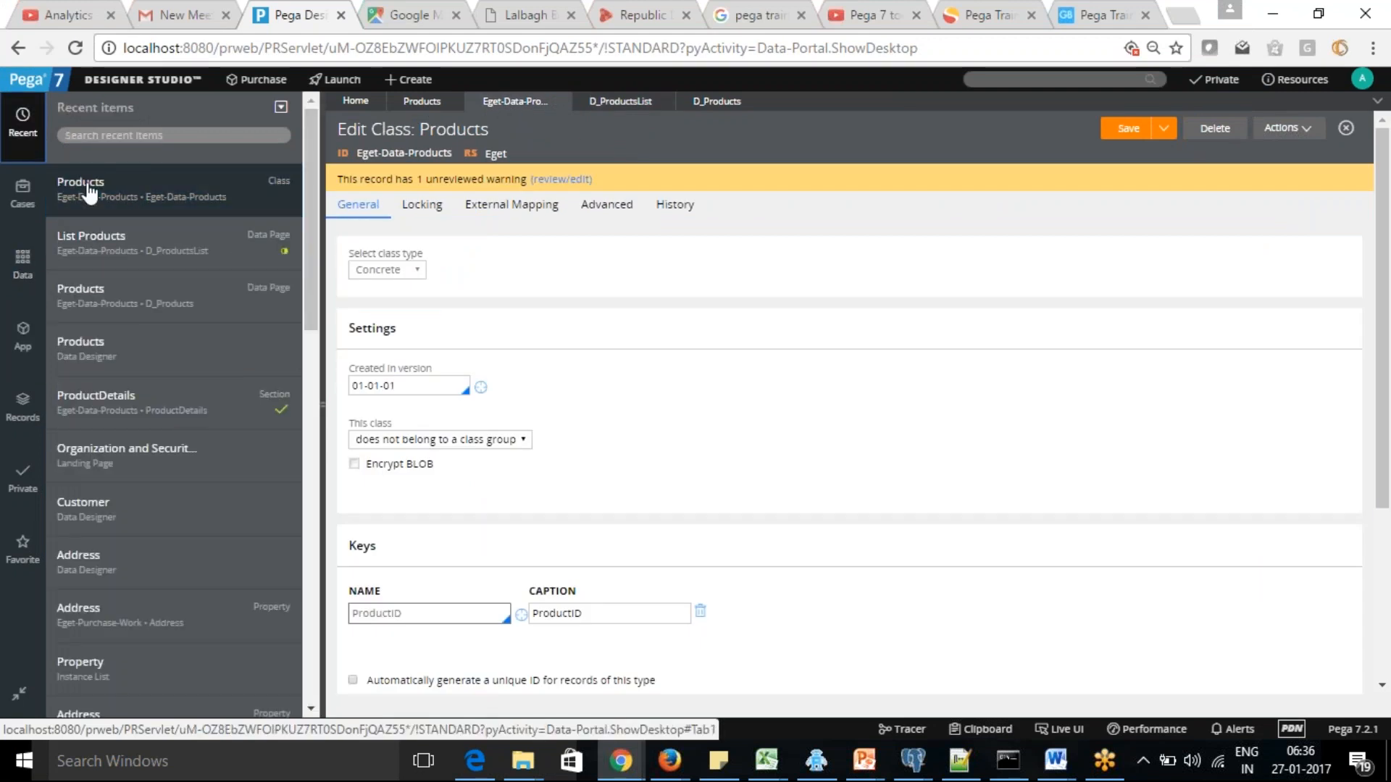
double_click(110, 397)
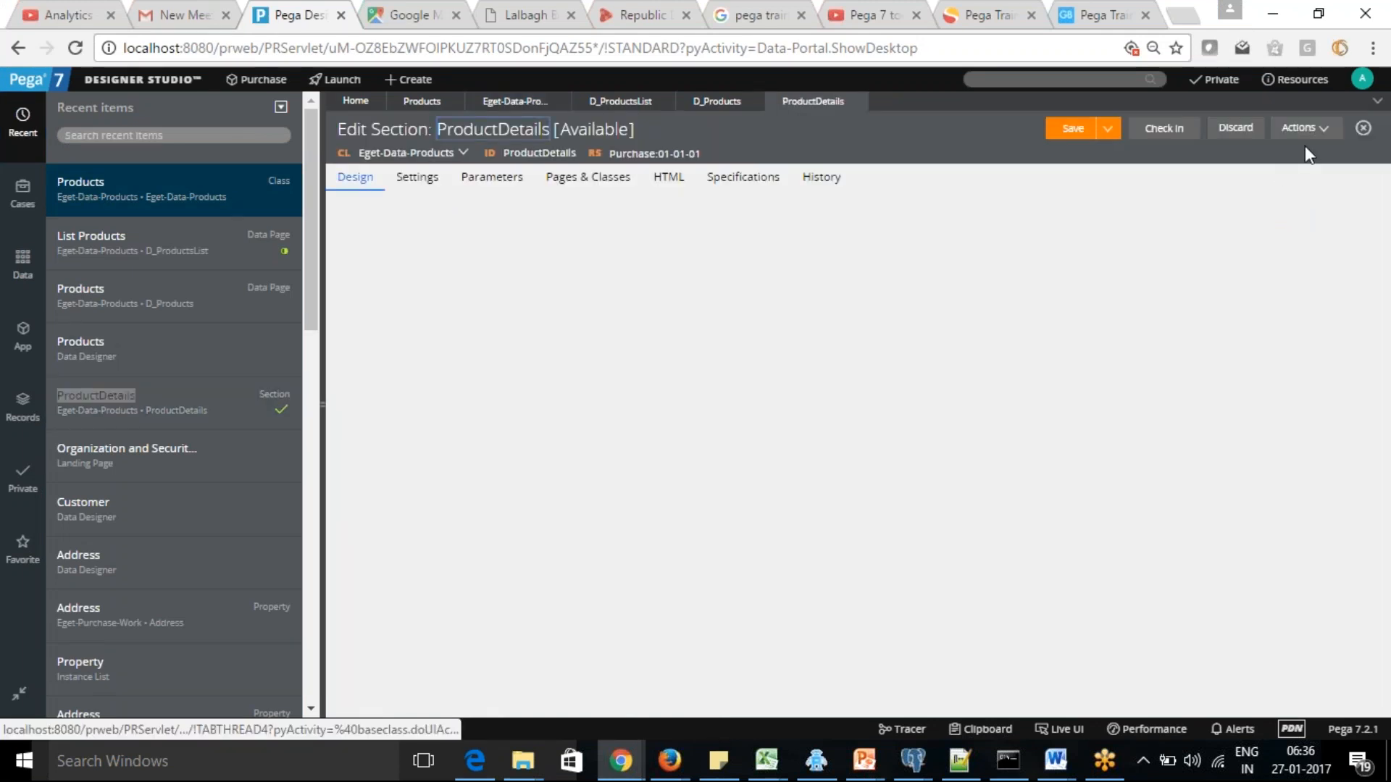
click(1328, 130)
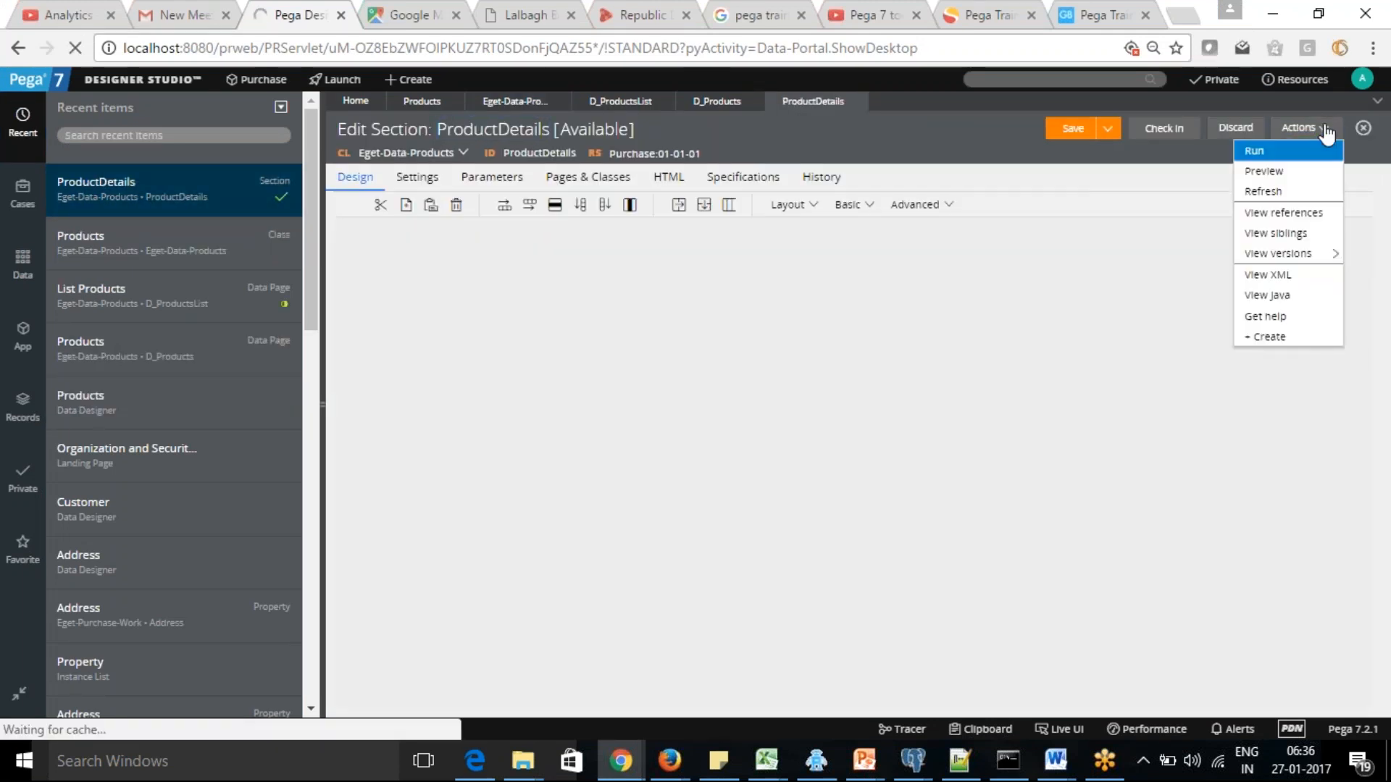
click(1280, 173)
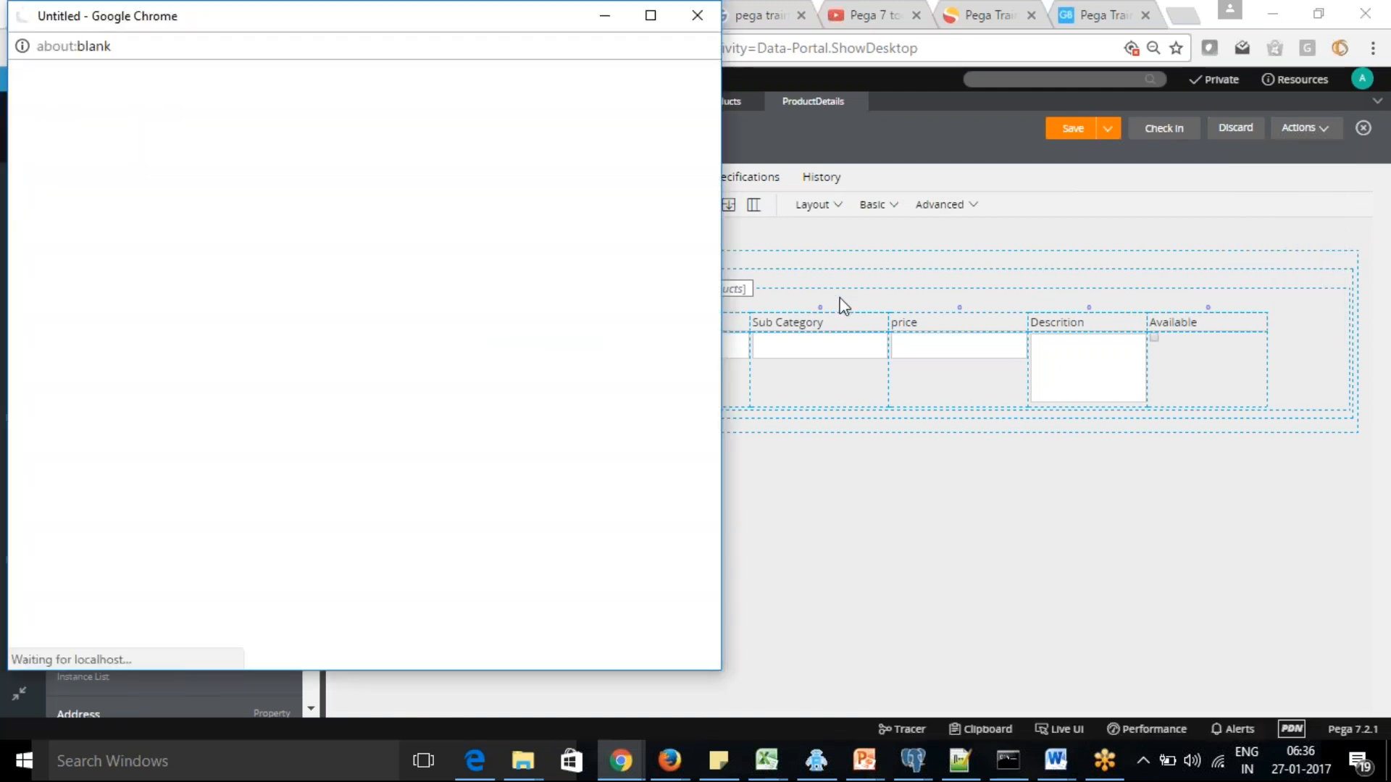
click(908, 441)
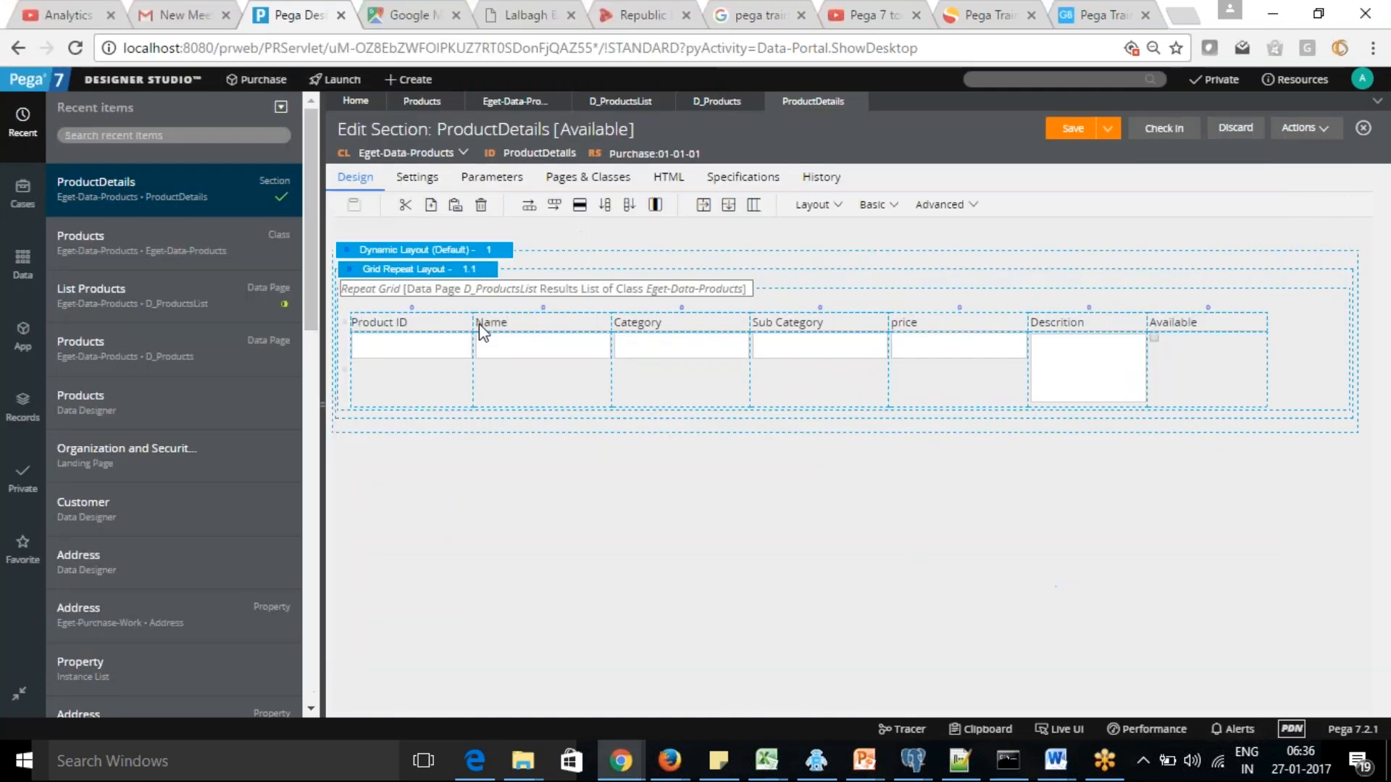
Bring up the Clipboard viewer and switch its thread from D_ProductsList to Standard
key(alt+Tab)
key(alt+Tab)
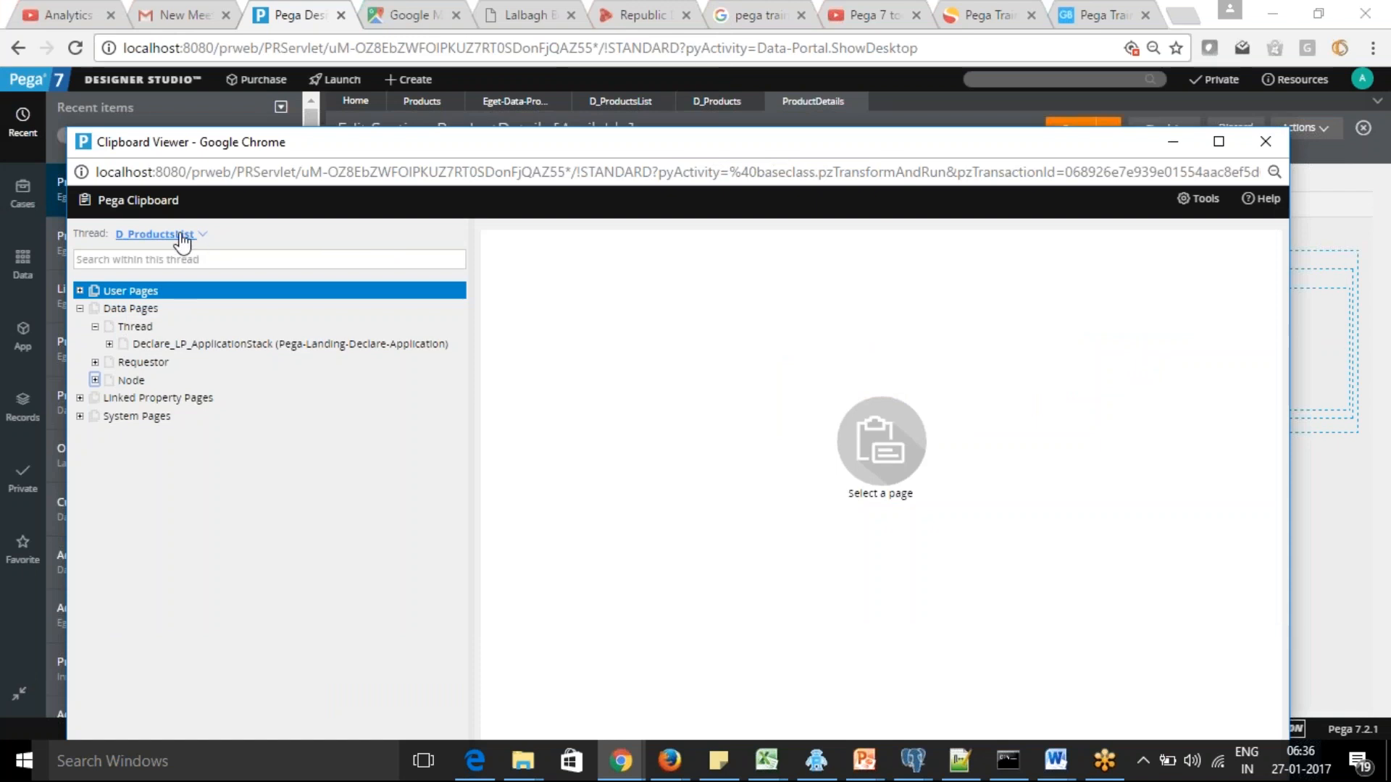
click(149, 234)
click(135, 350)
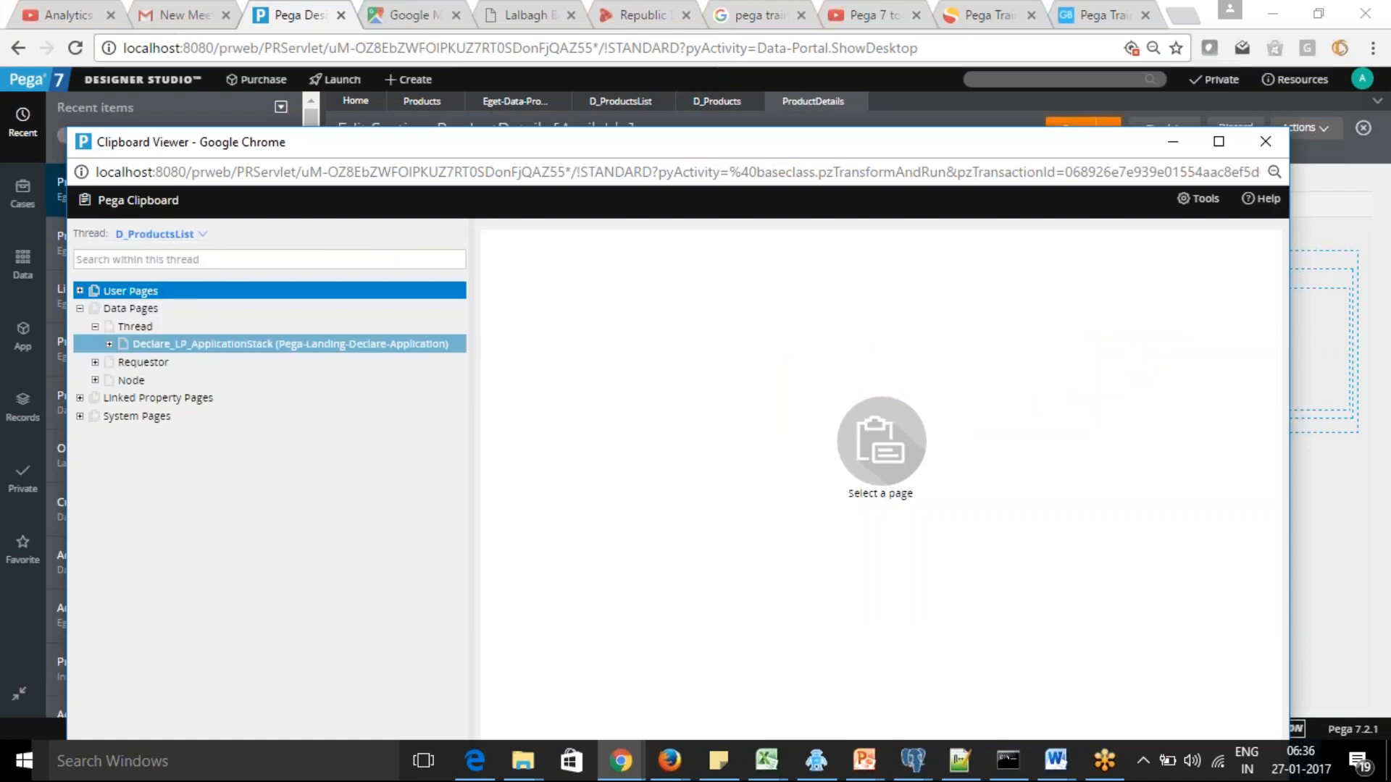
Examine the first pxResults record of D_ProductsList among the Thread data pages, including its product property values
click(80, 307)
click(79, 308)
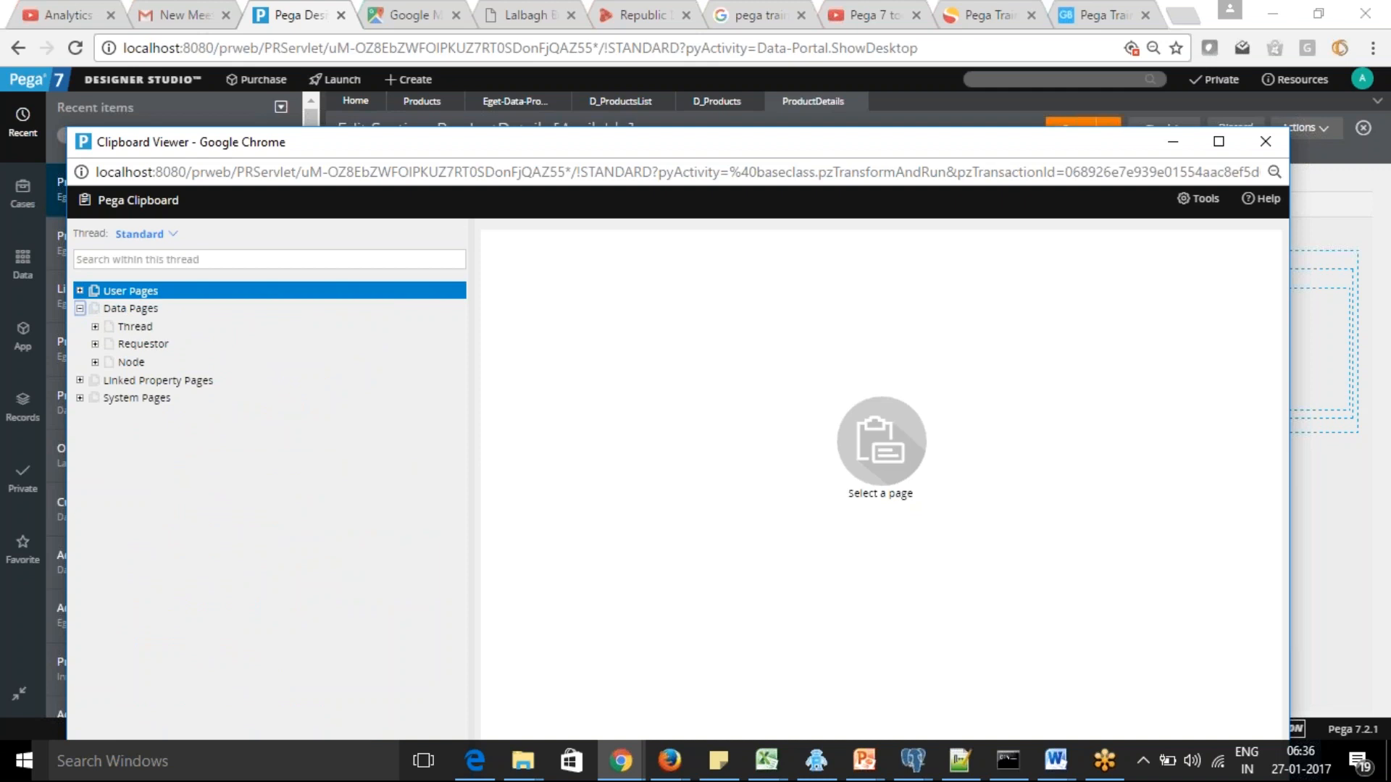
click(95, 327)
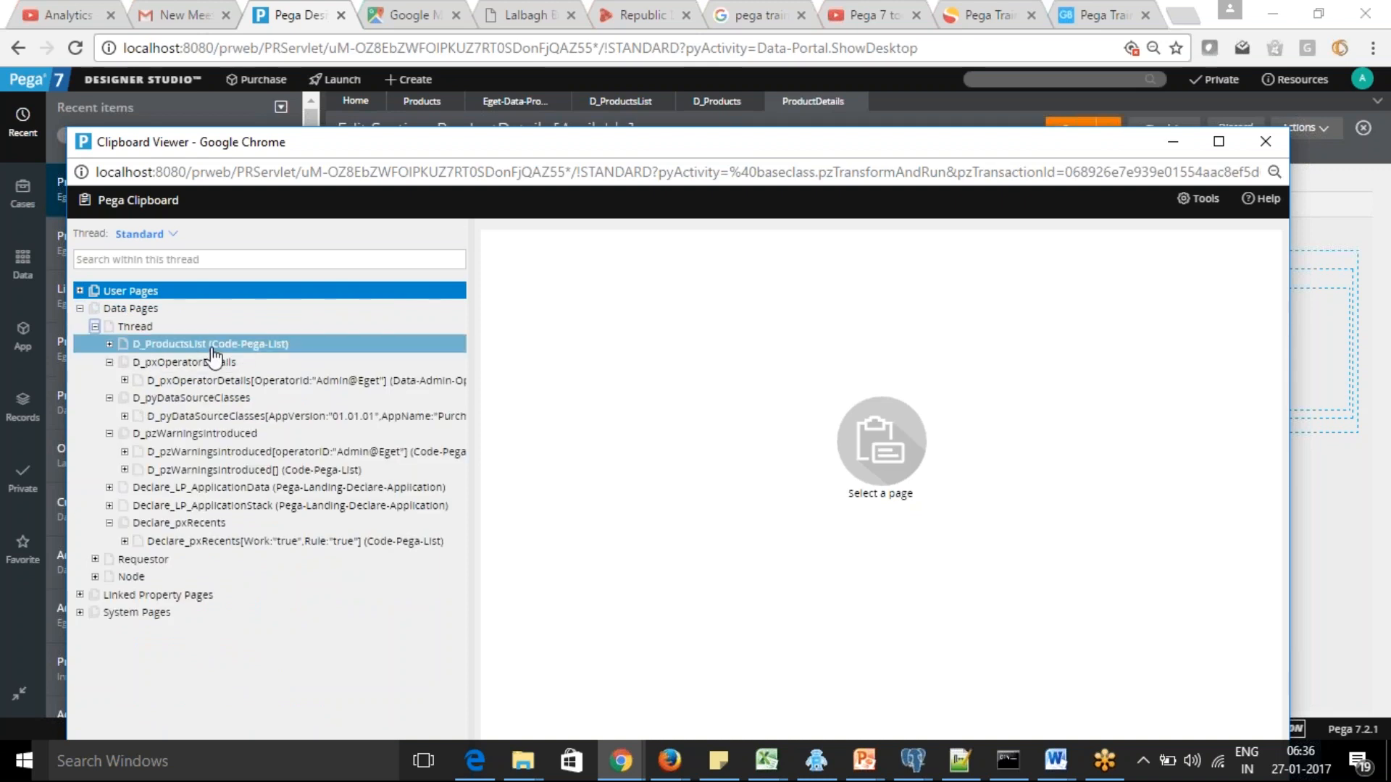
click(109, 343)
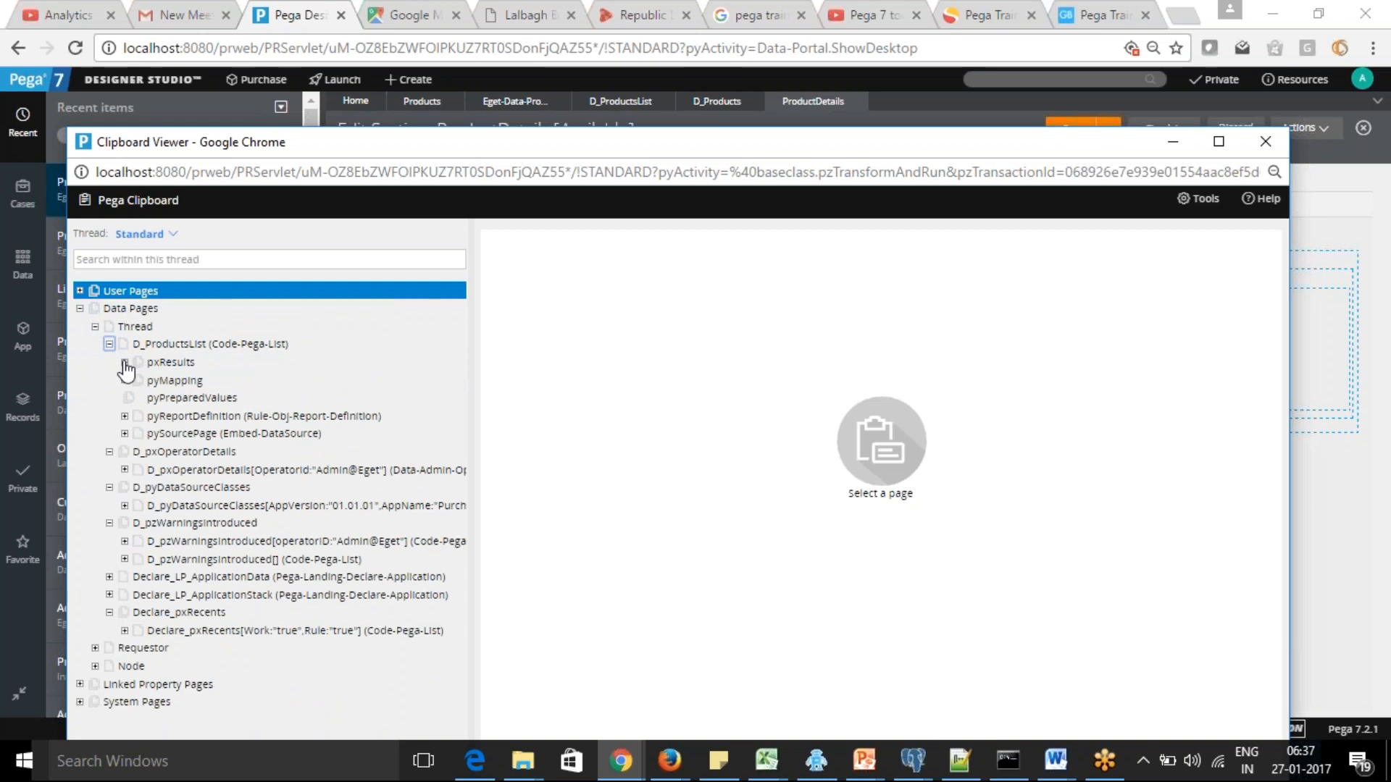
click(125, 361)
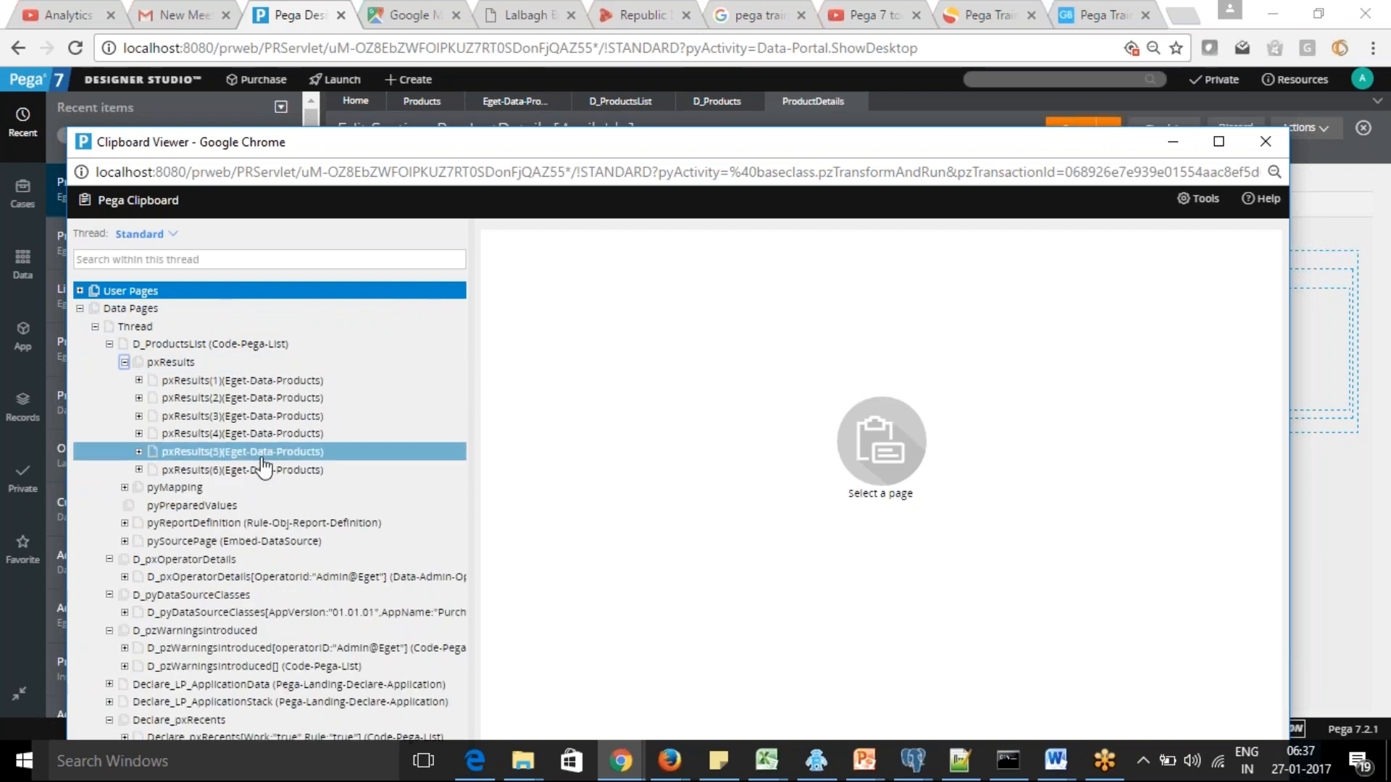
click(279, 380)
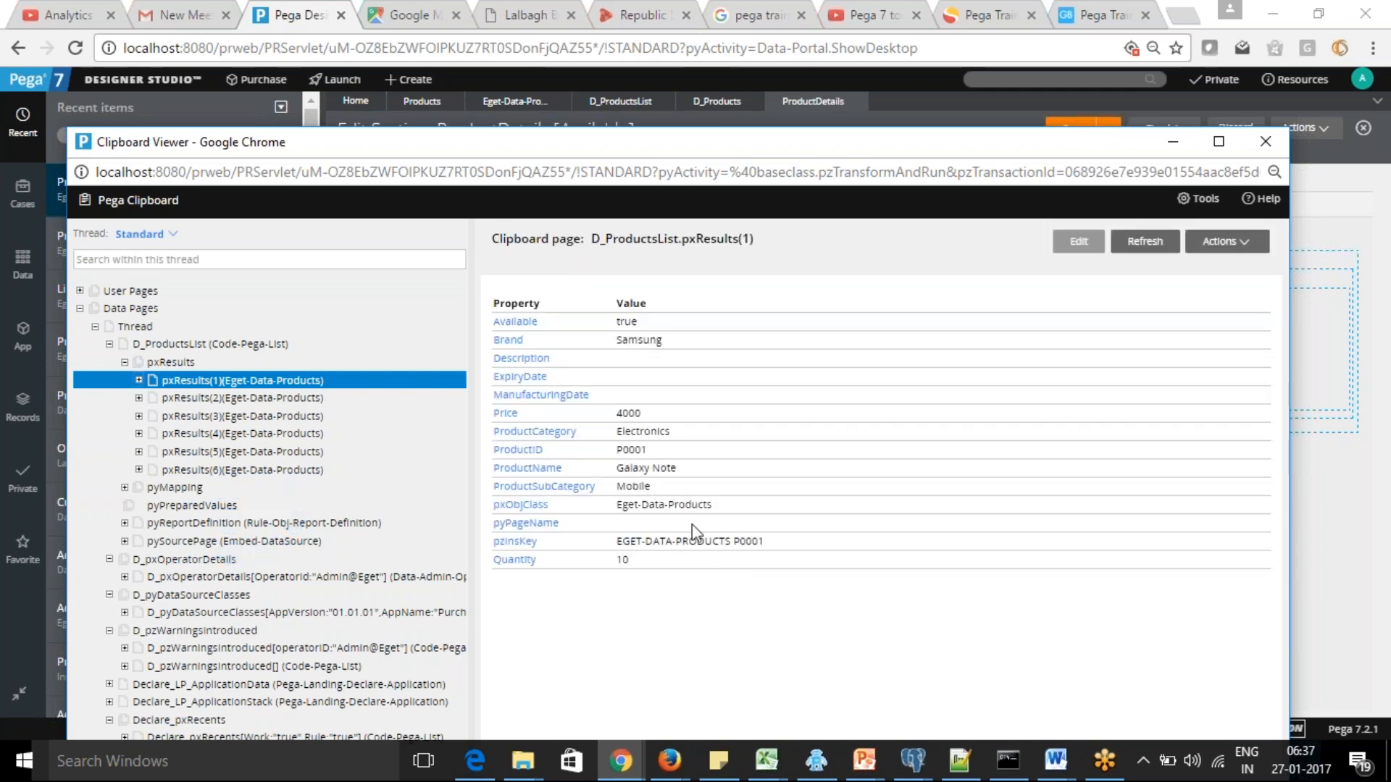
Compare the product rows in the ProductDetails preview window with the clipboard data, and minimize the preview
click(622, 772)
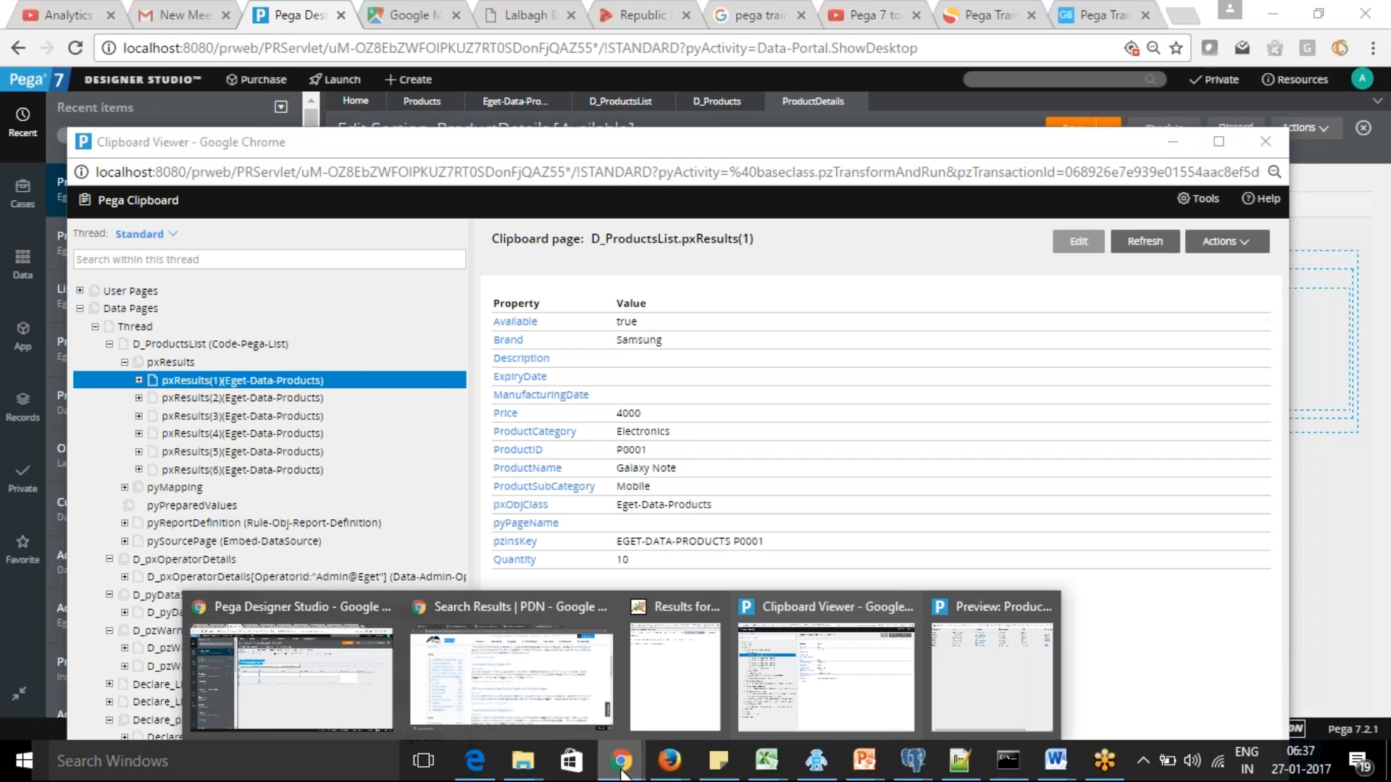
click(984, 677)
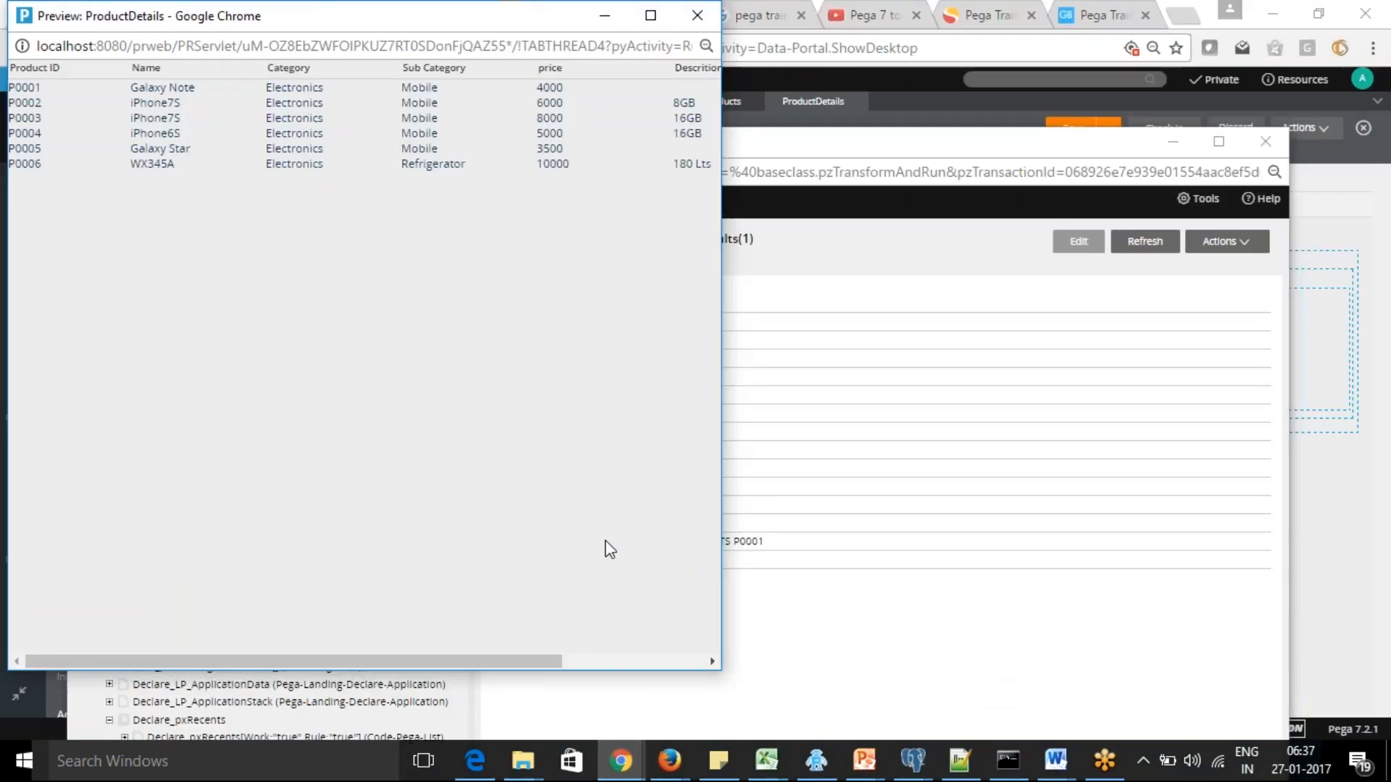
click(605, 16)
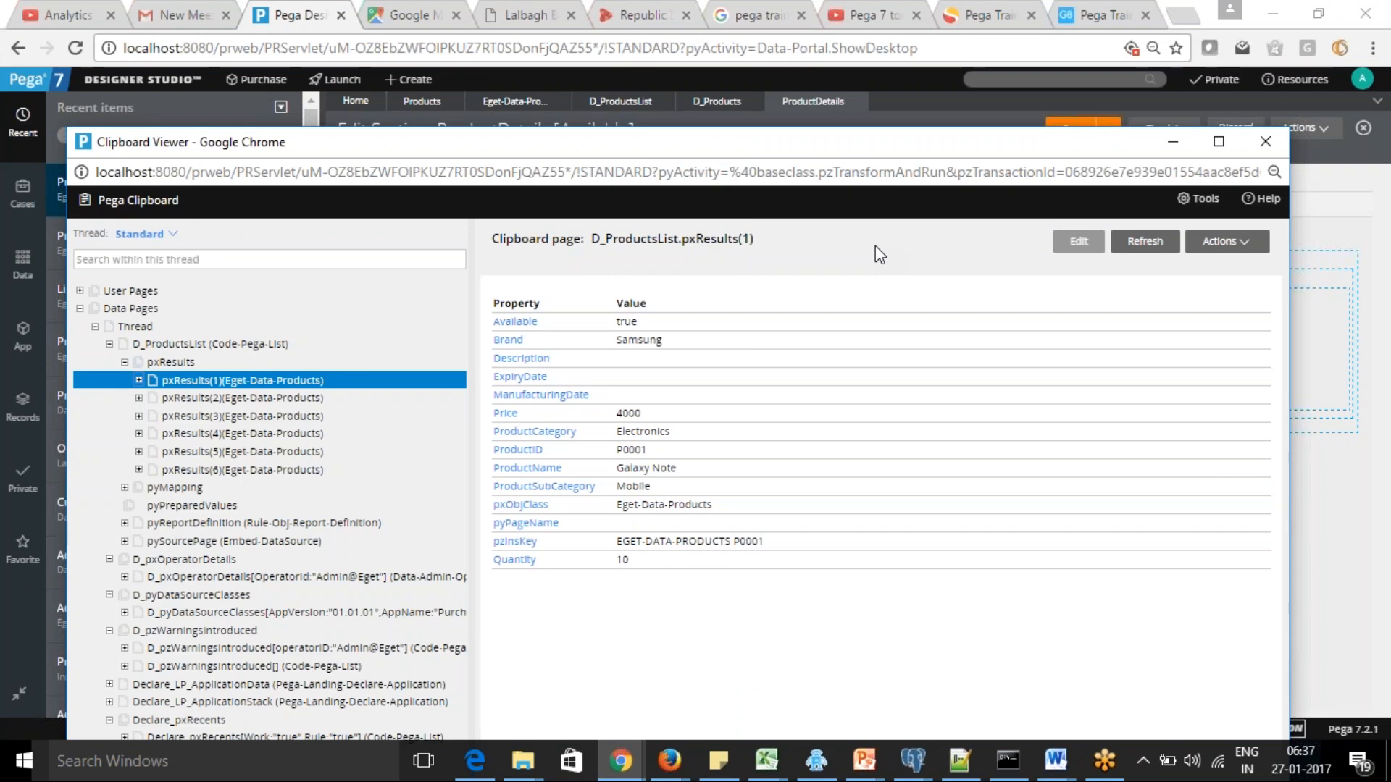
Collapse the clipboard's Data Pages tree, and return to the D_Products data page rule with the Clipboard viewer minimized
click(124, 362)
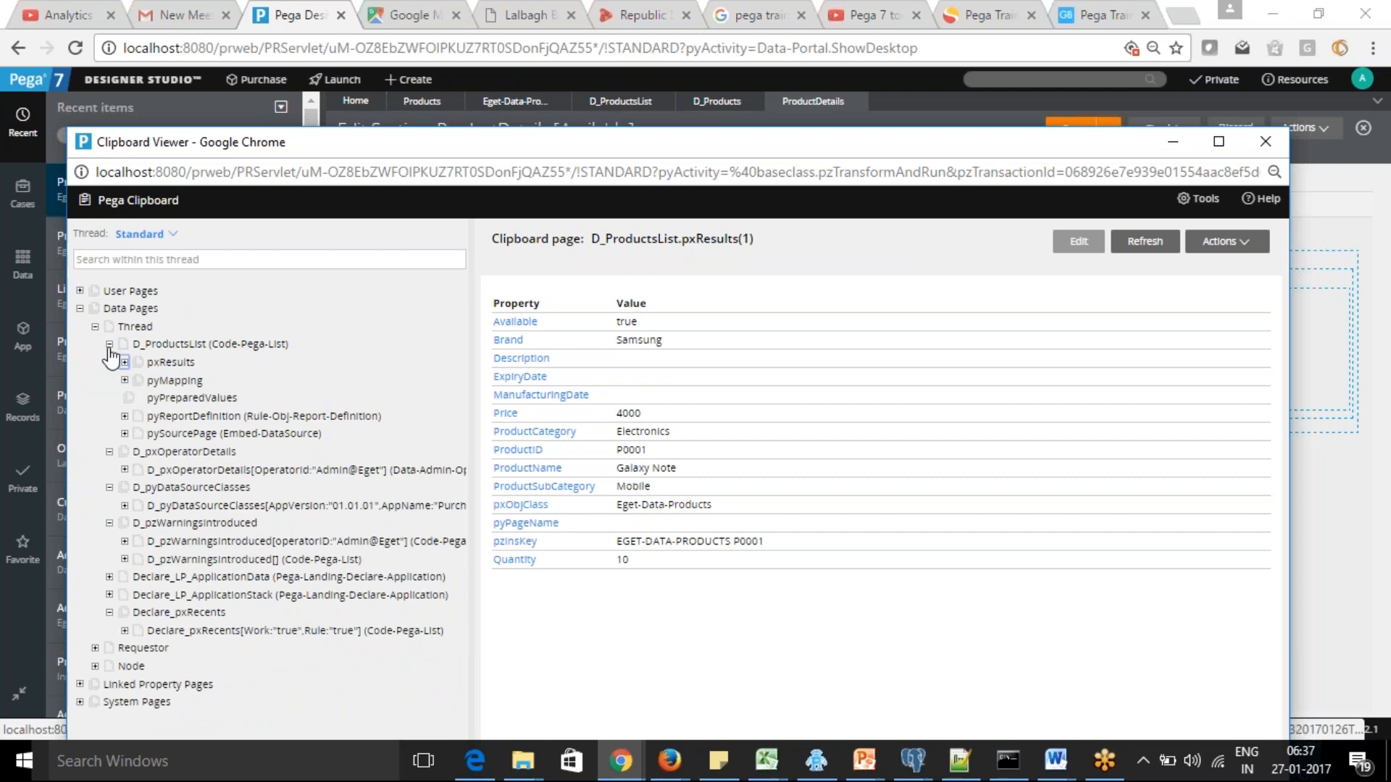
click(110, 345)
click(94, 327)
click(81, 309)
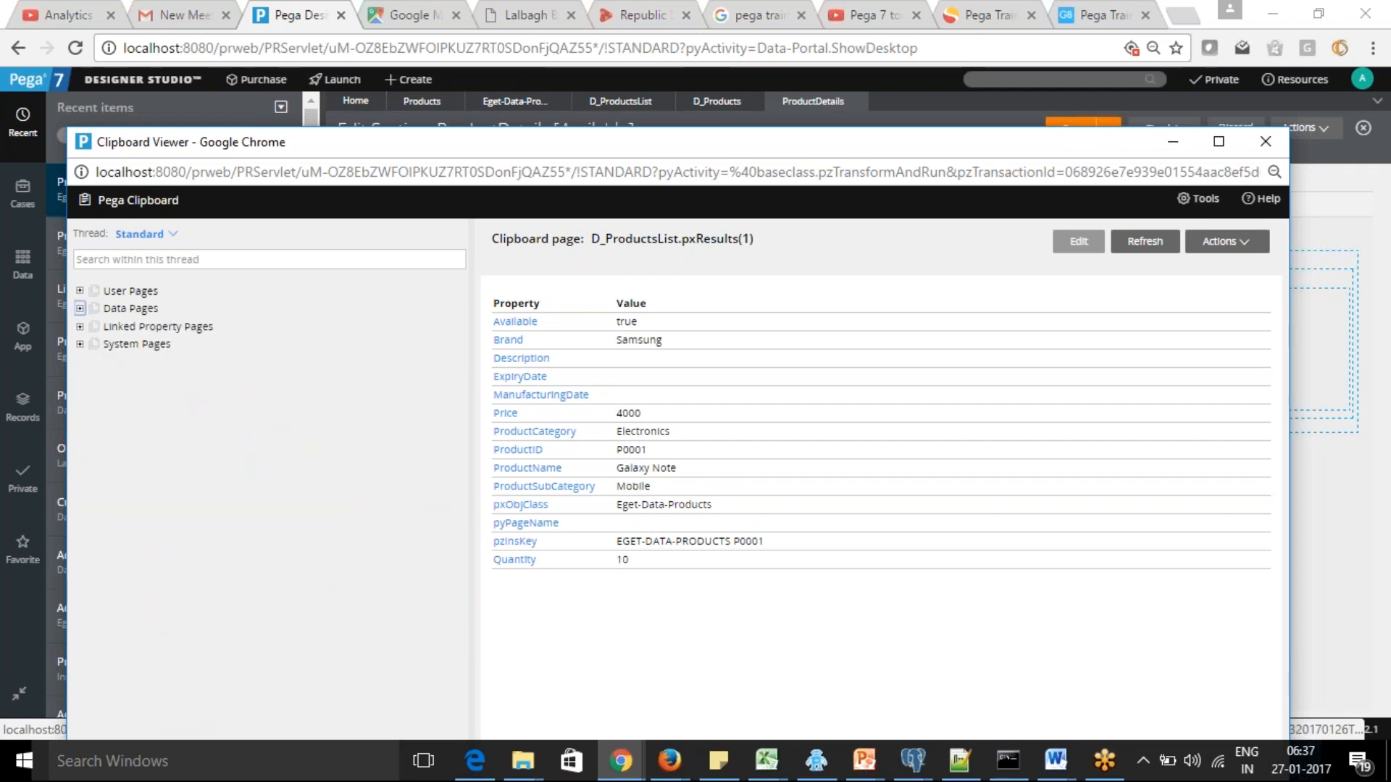
click(1173, 144)
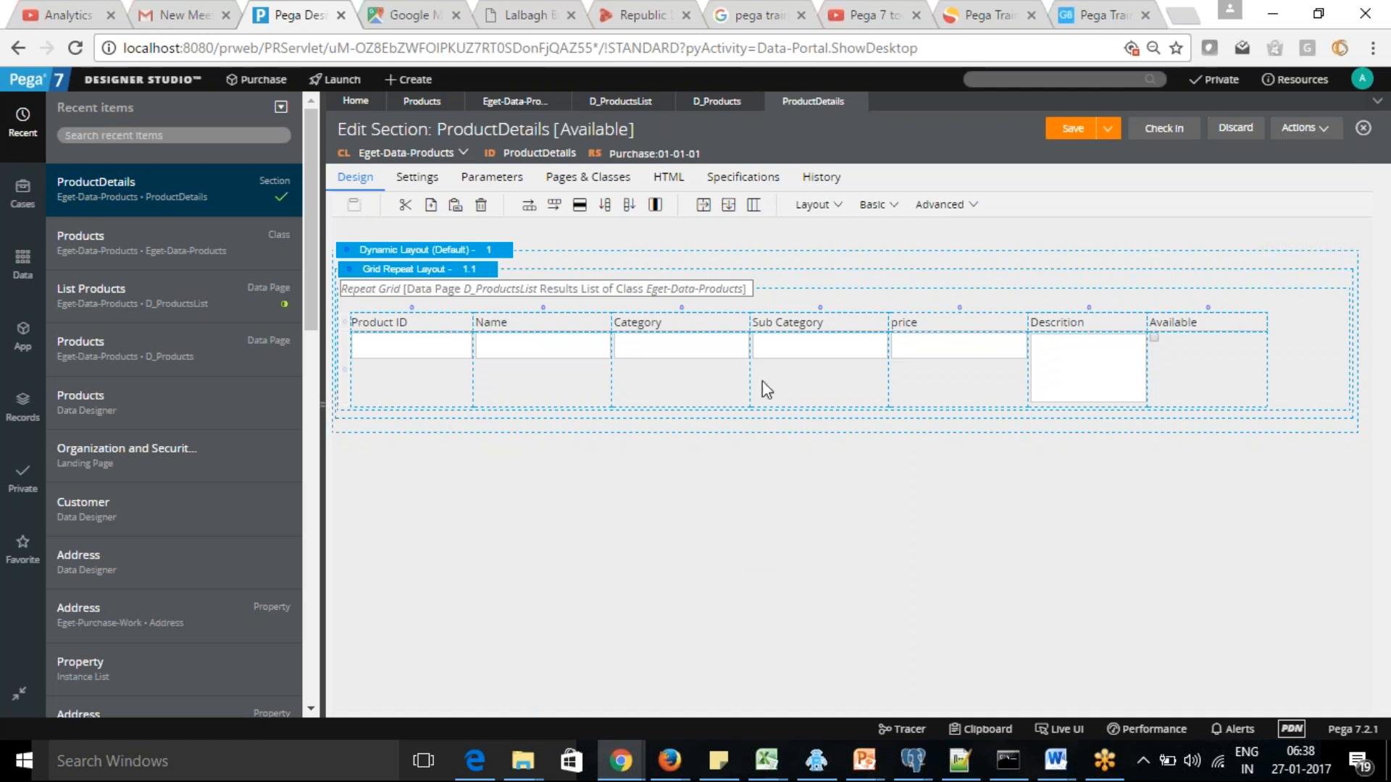
click(716, 102)
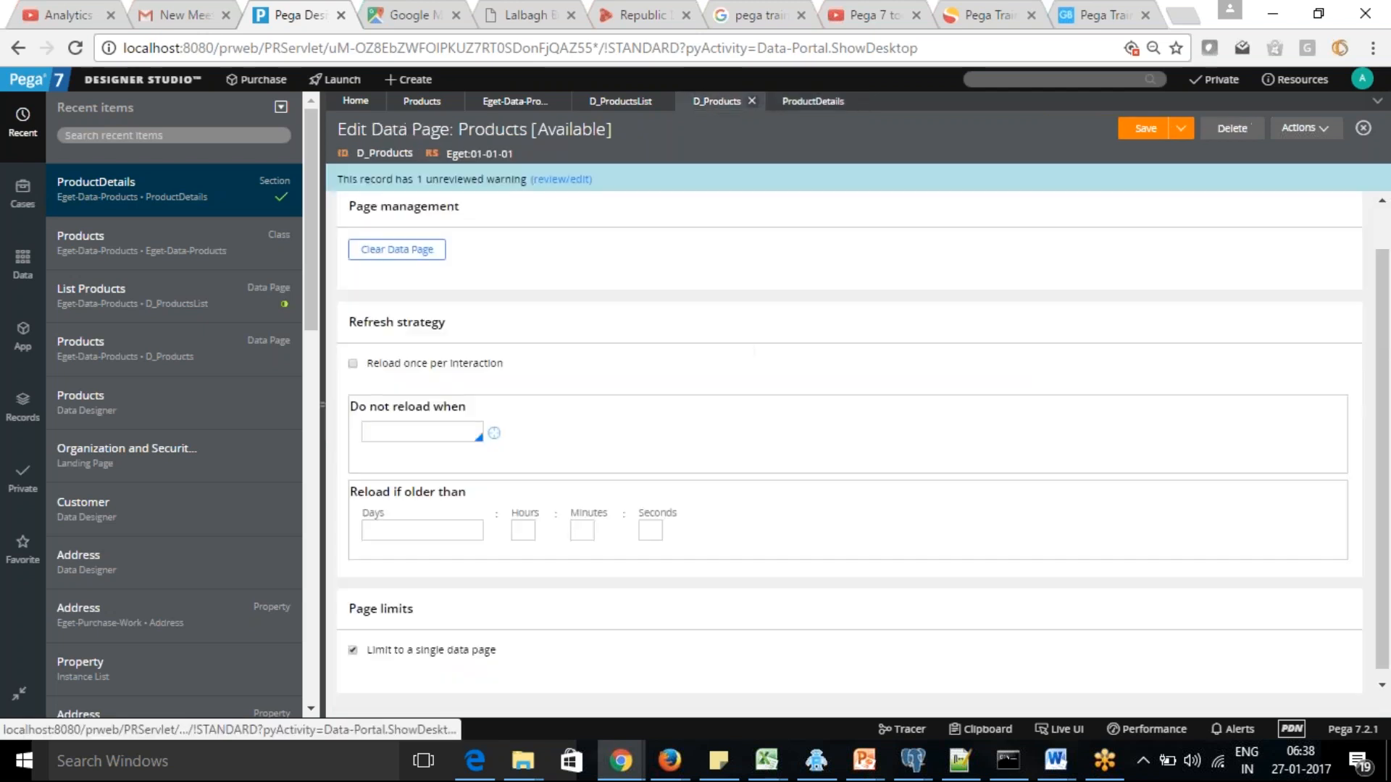
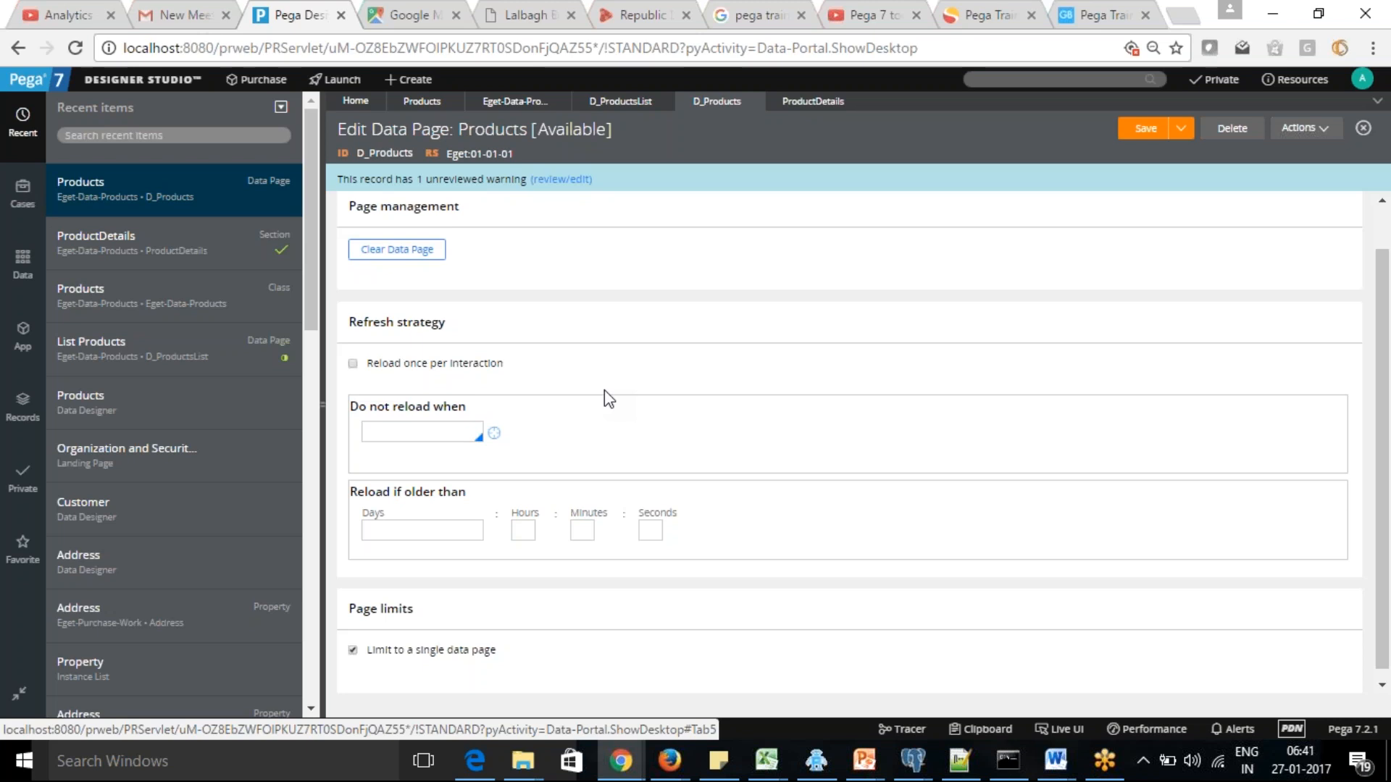
Review the open ProductDetails section, D_Products and D_ProductsList data pages, Products class, and the Products data type's data page usage
click(813, 102)
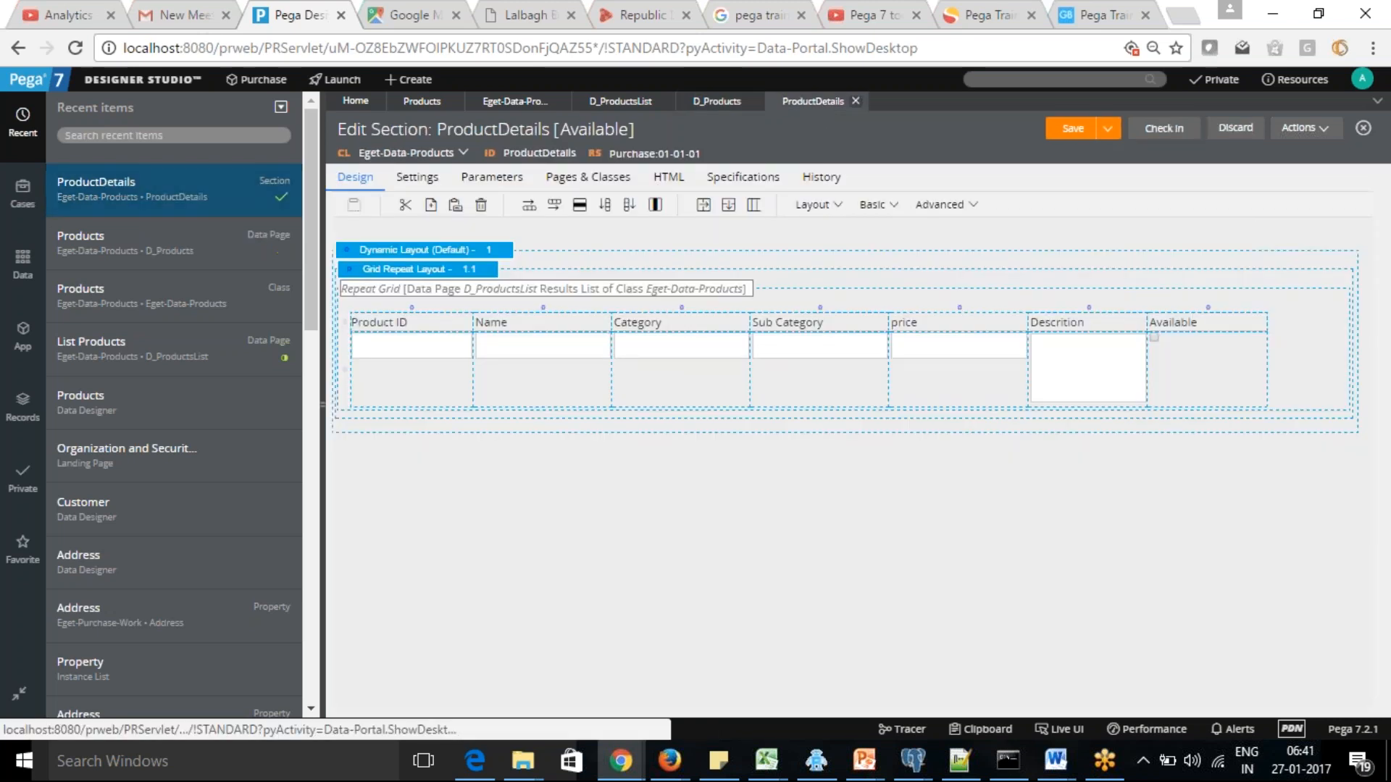
click(717, 101)
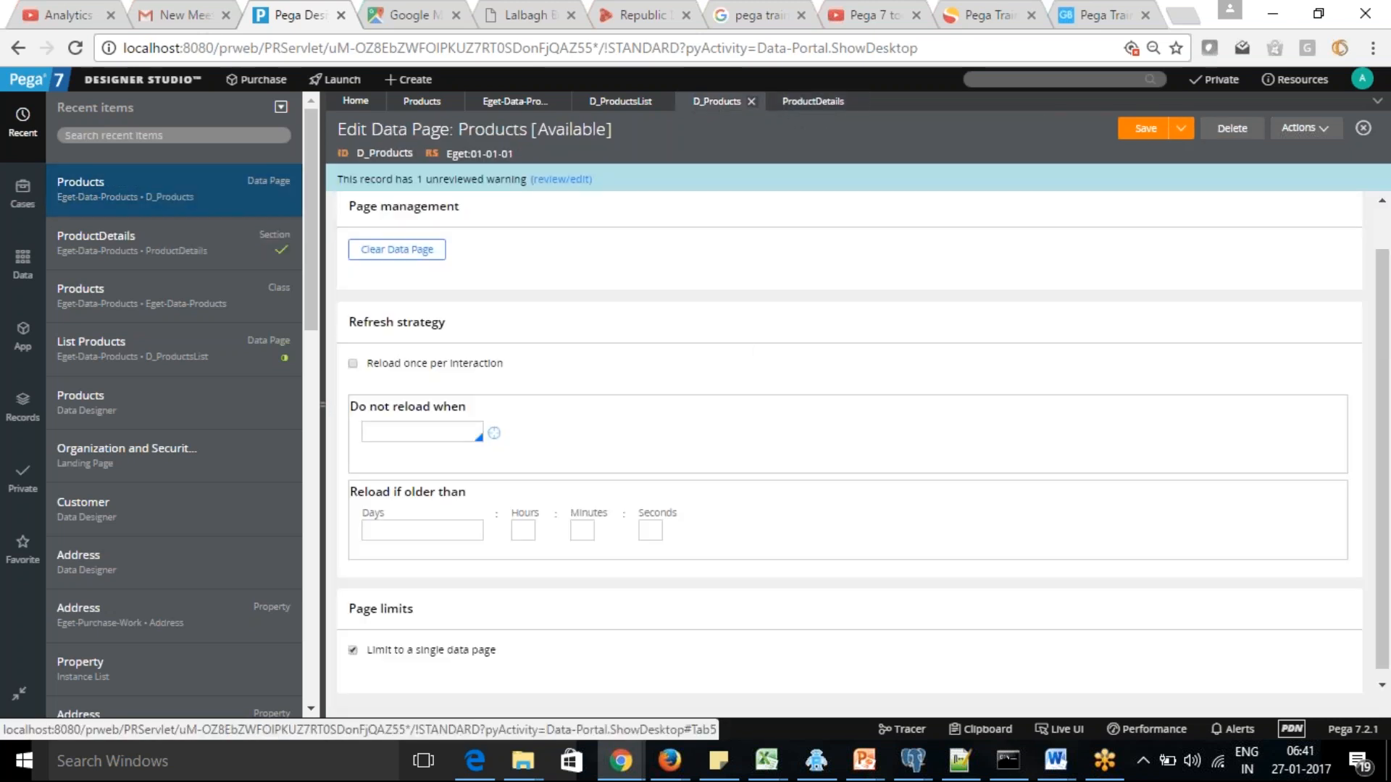
click(621, 103)
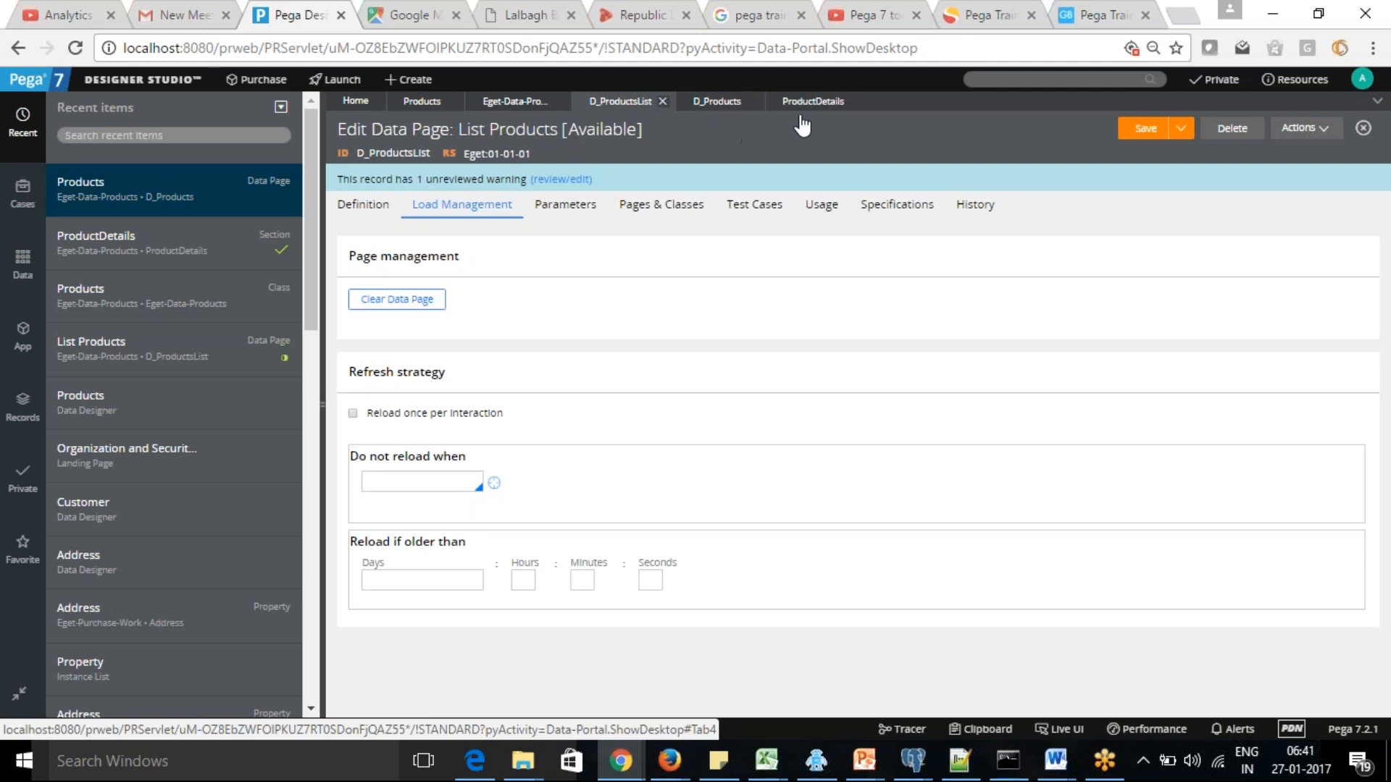
click(810, 102)
click(738, 105)
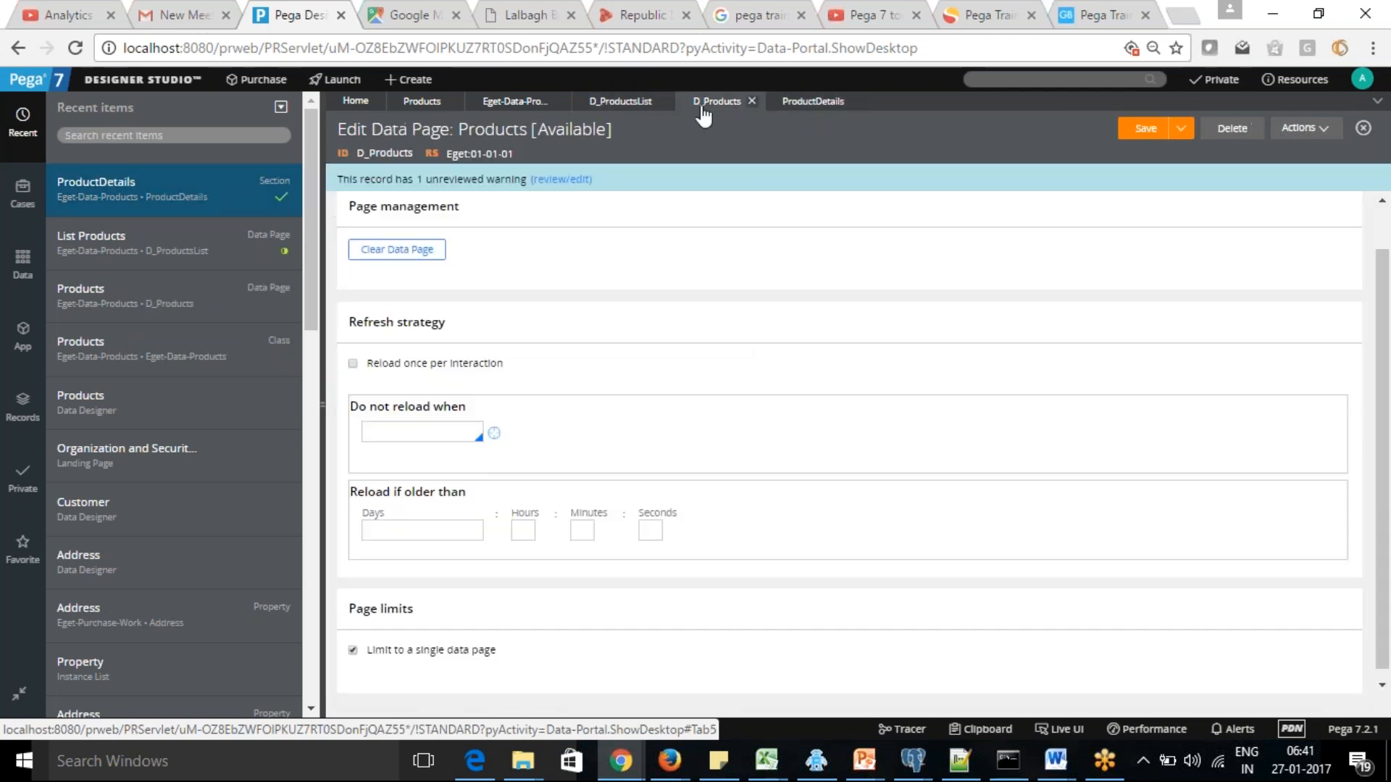
click(606, 102)
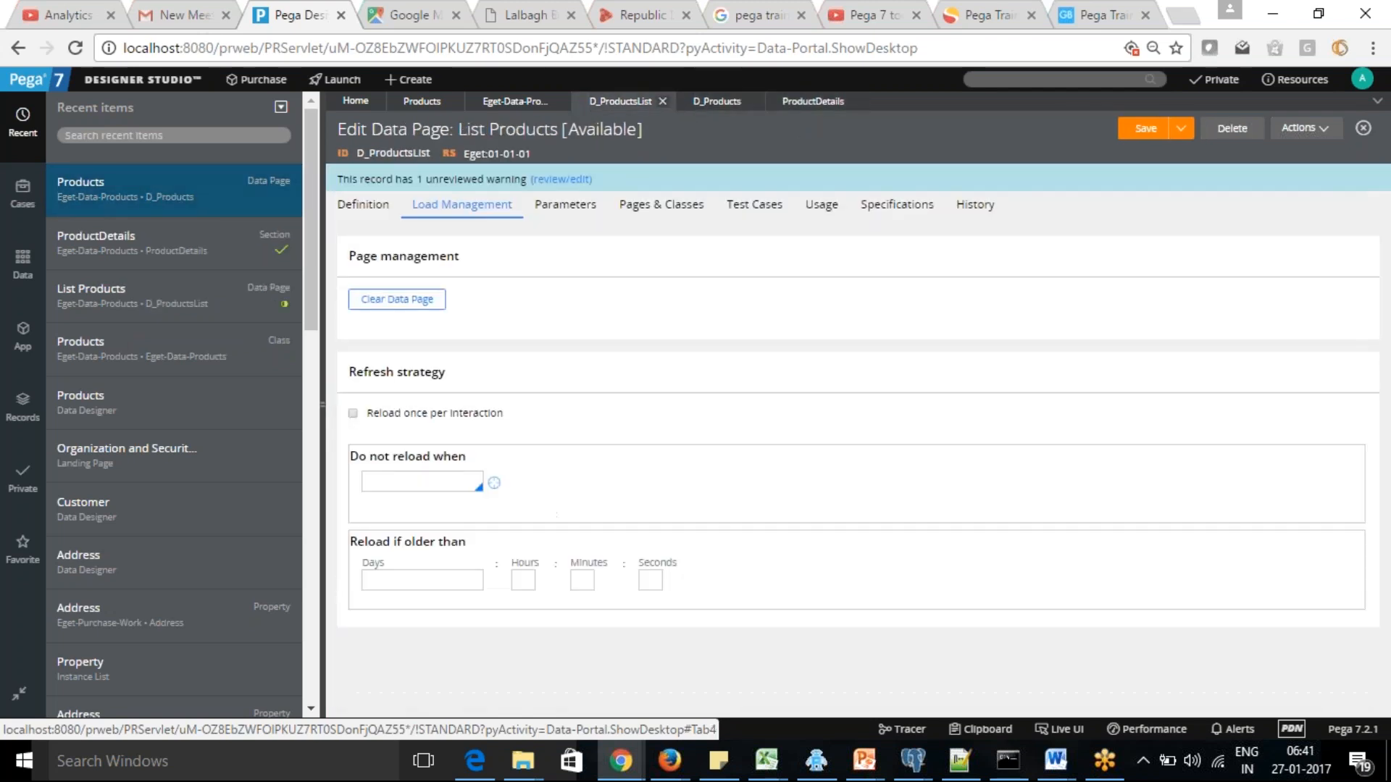
click(505, 108)
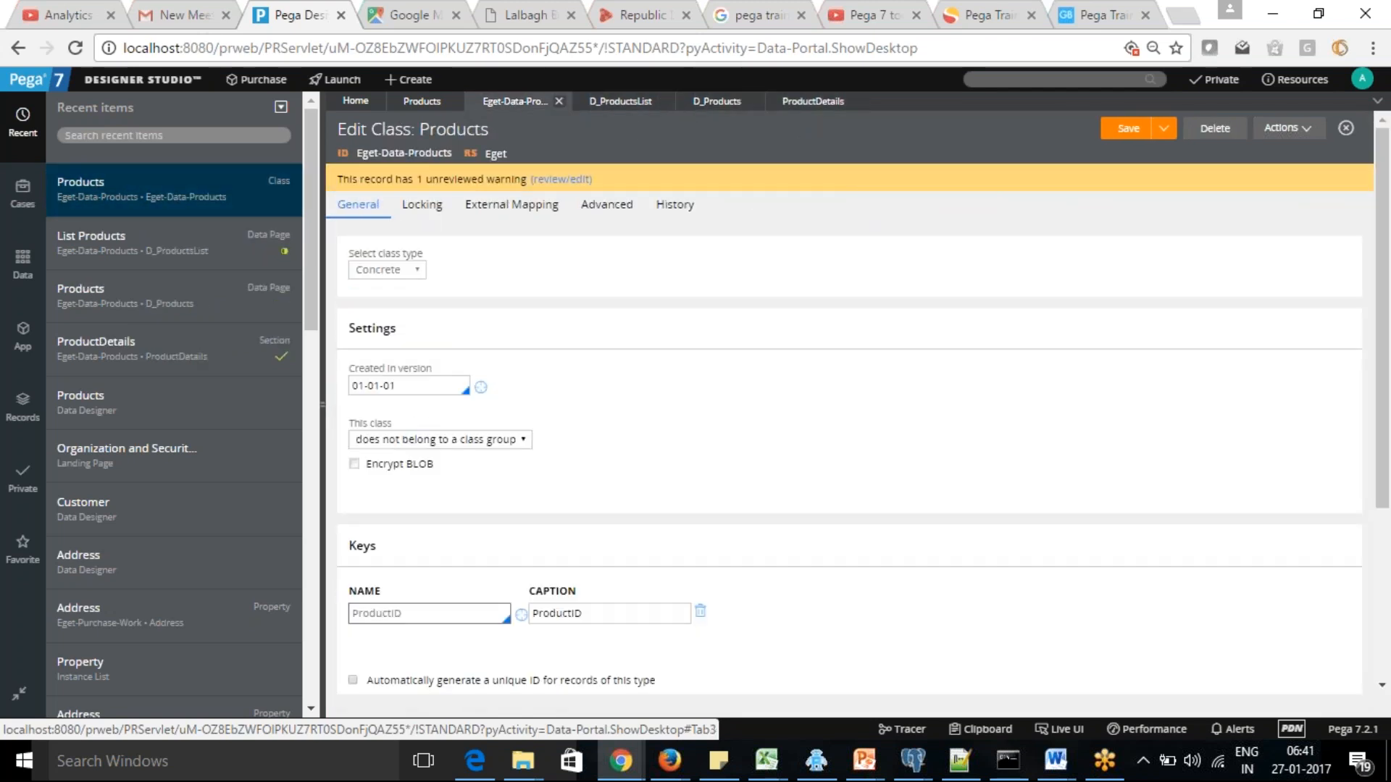
click(415, 107)
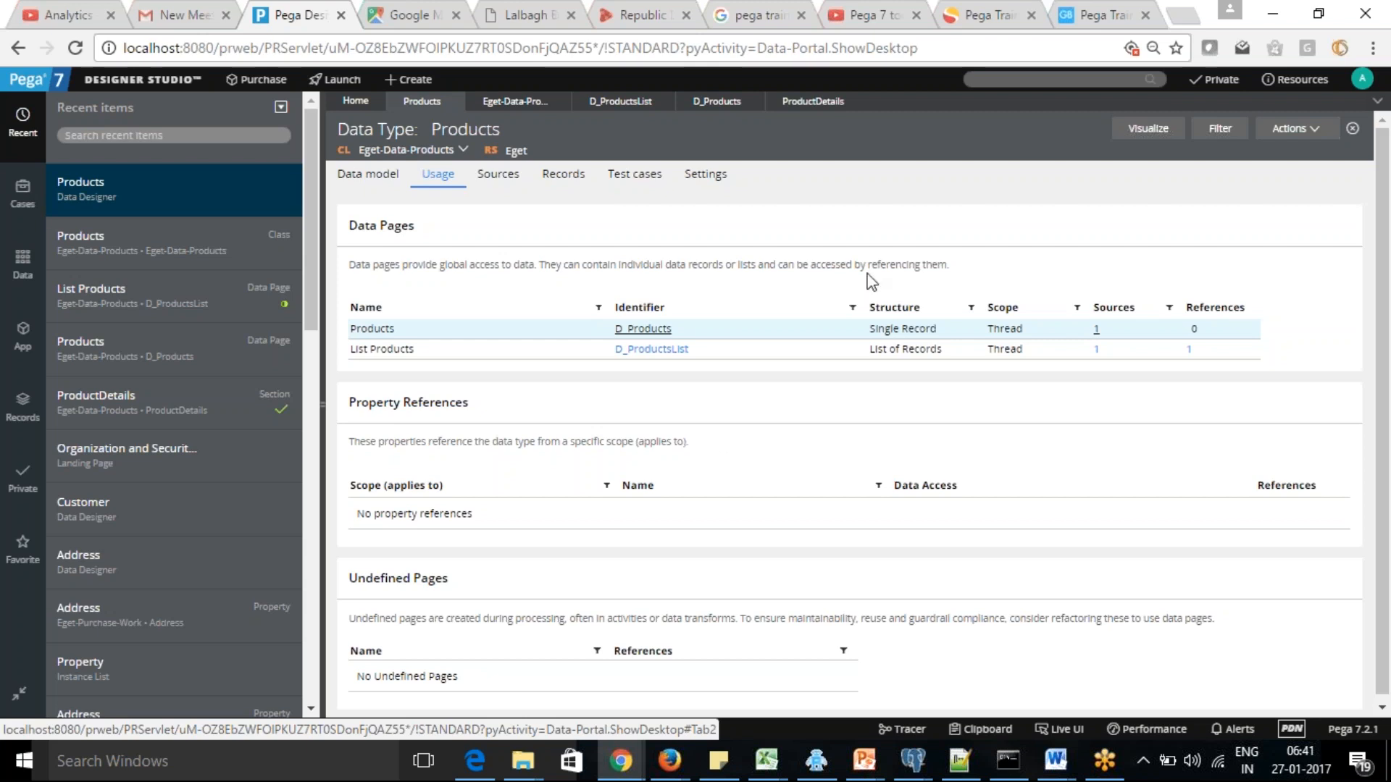
Check the parameters defined on the D_Products data page after viewing the ProductDetails section's grid
click(817, 102)
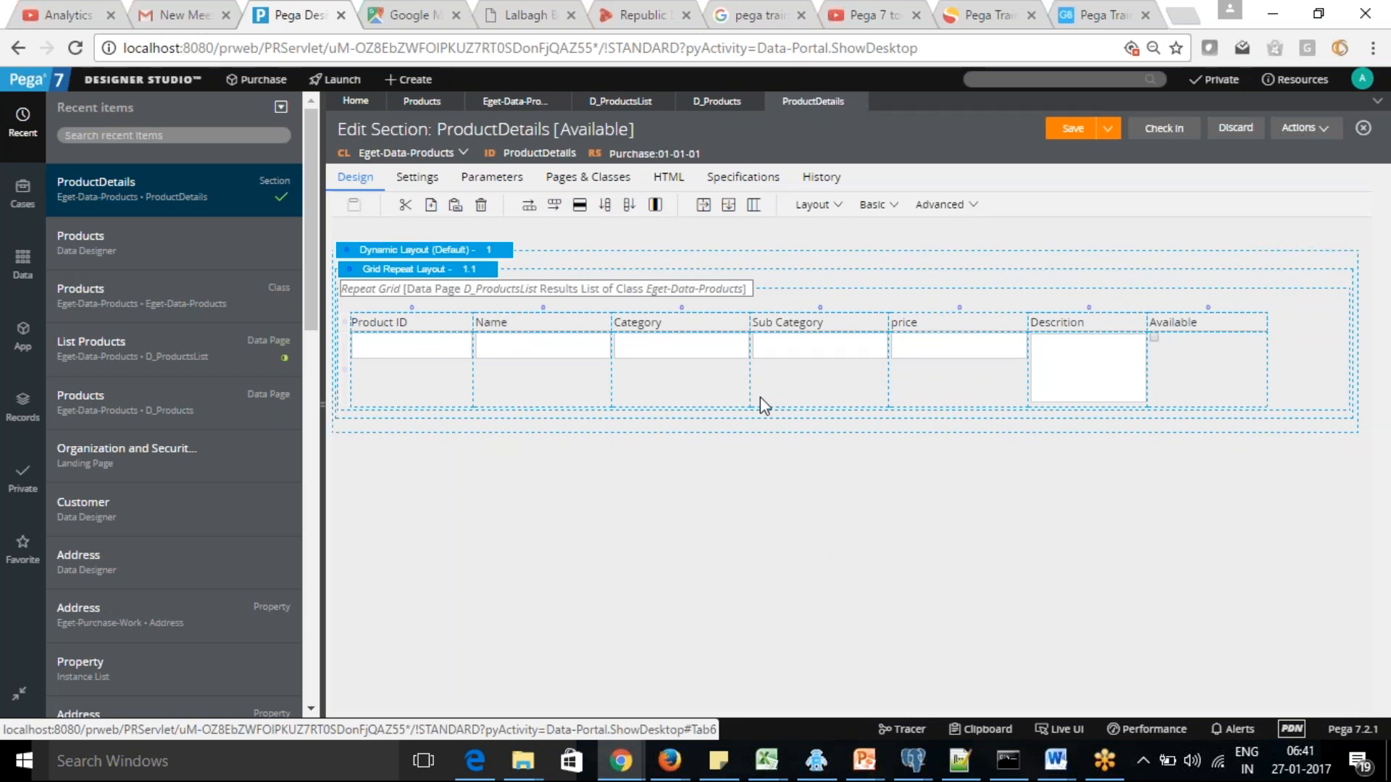
click(1252, 29)
click(717, 101)
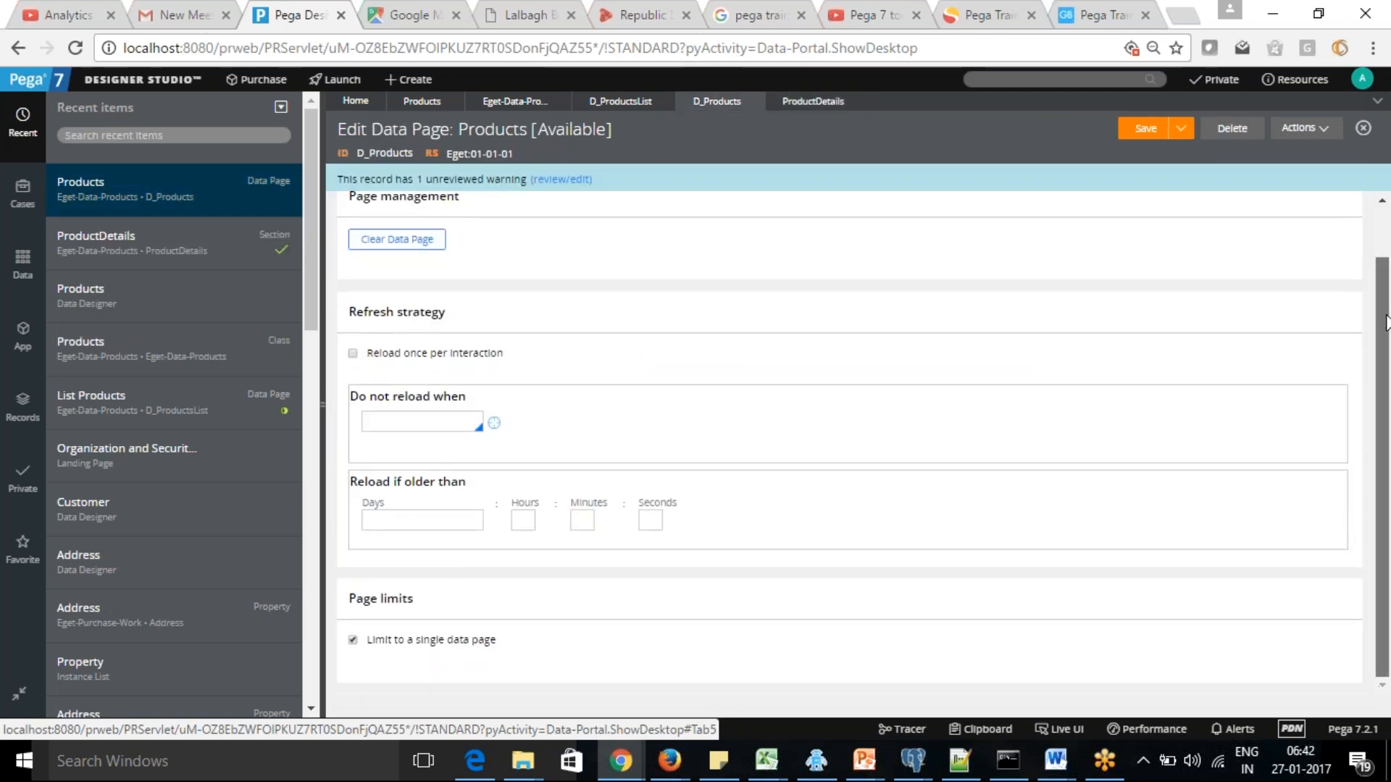
scroll(1385, 267, up, 1)
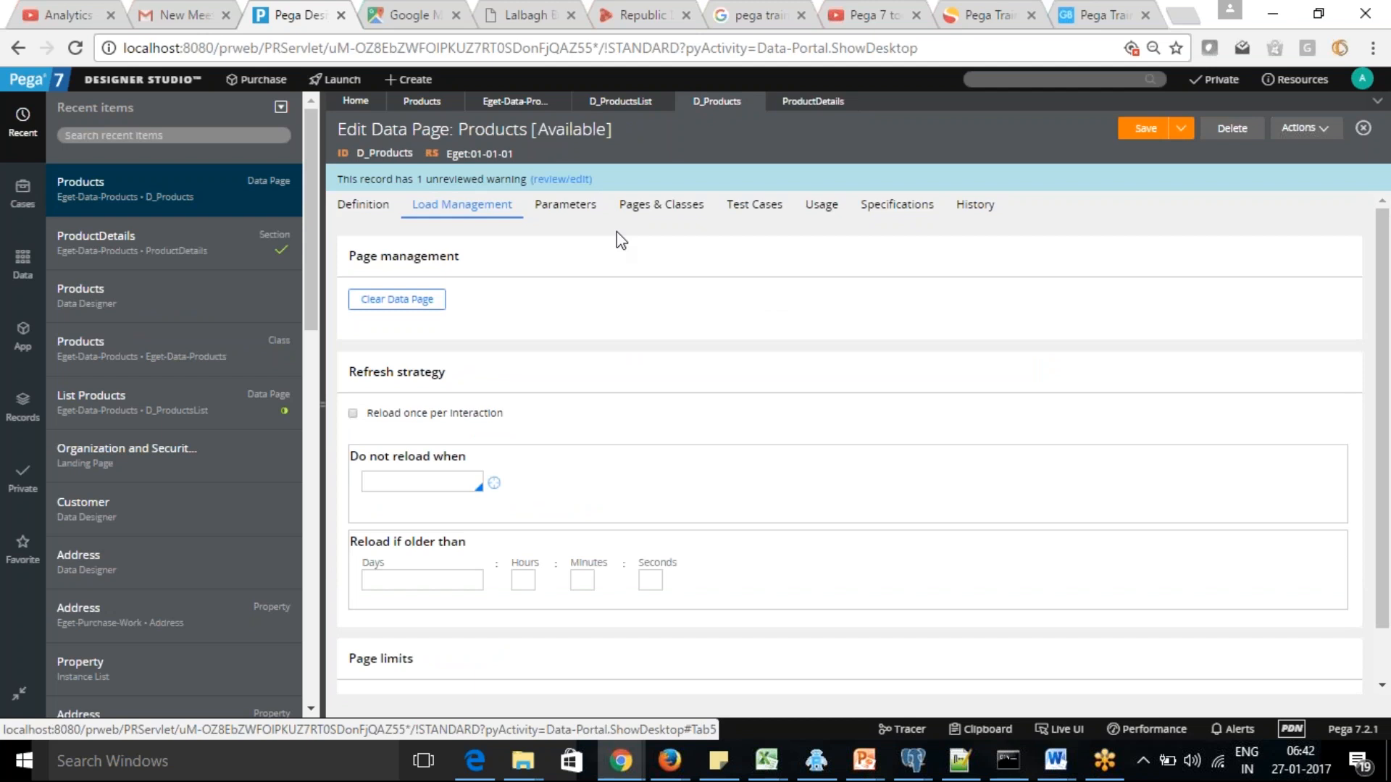
click(569, 207)
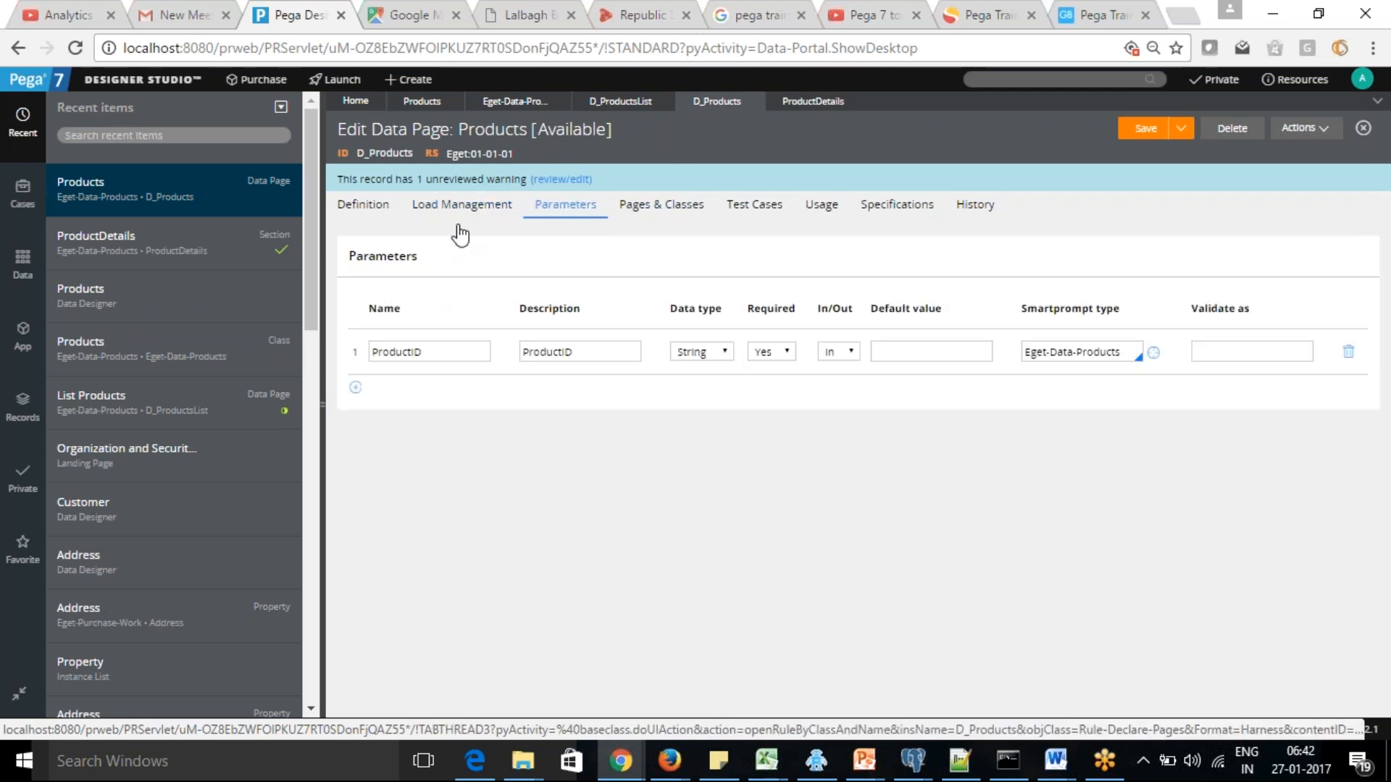
Add a new Dynamic Layout below the existing product grid in the ProductDetails section
click(812, 102)
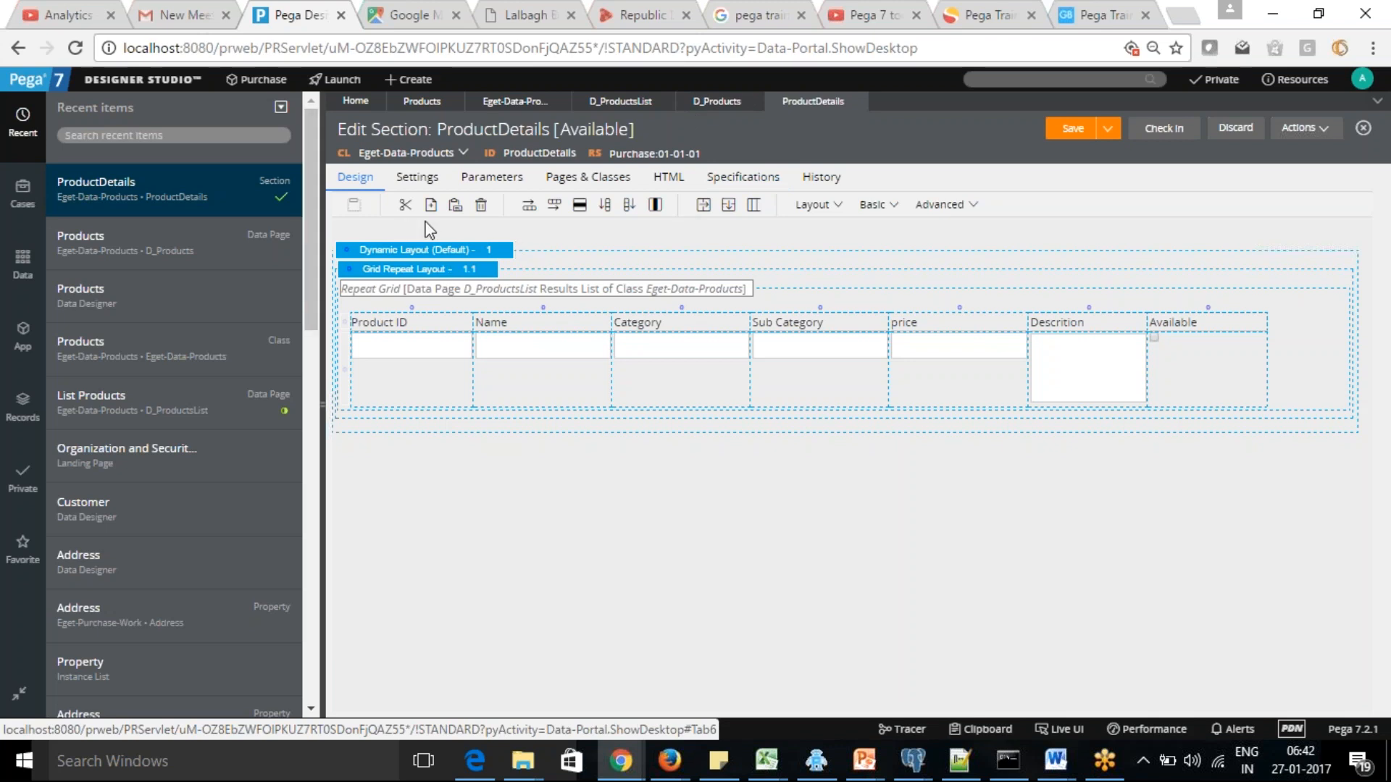
click(838, 206)
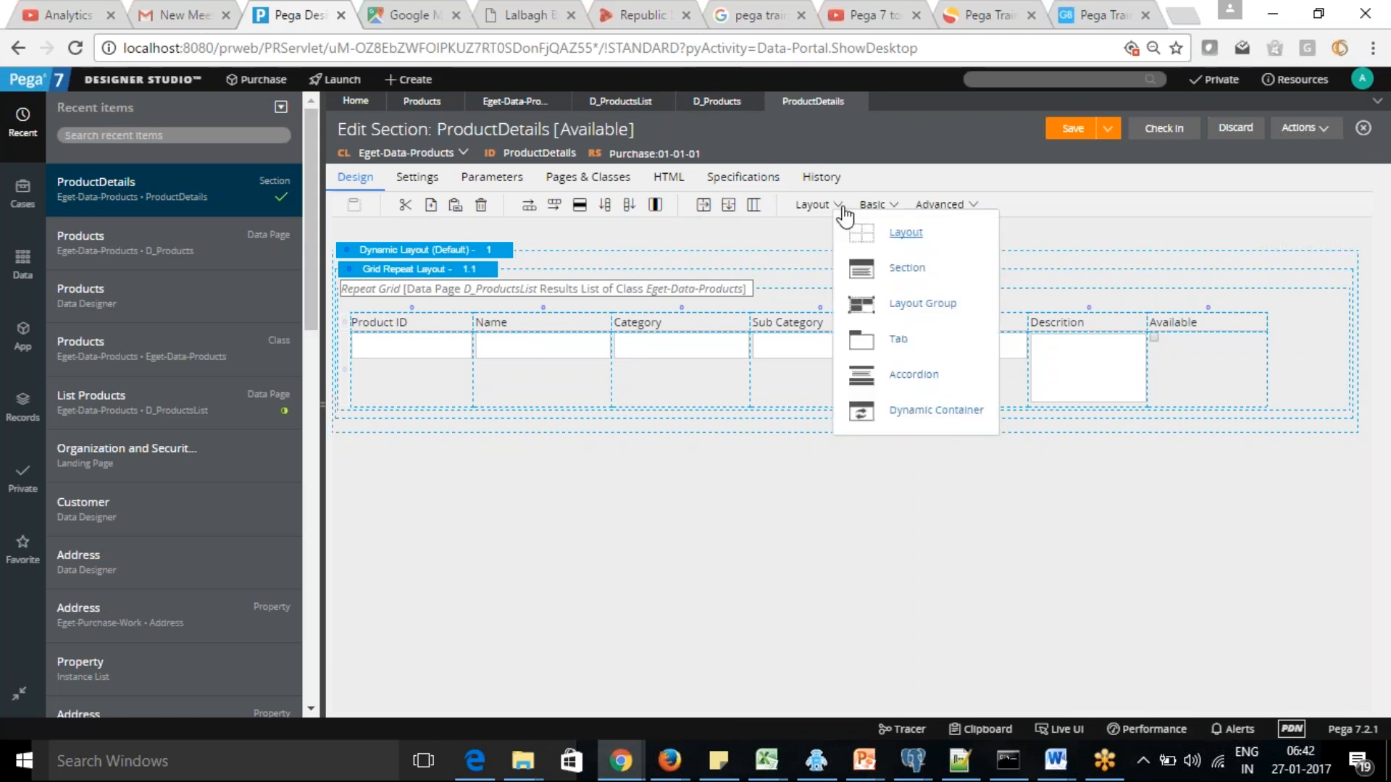
drag(900, 235, 532, 467)
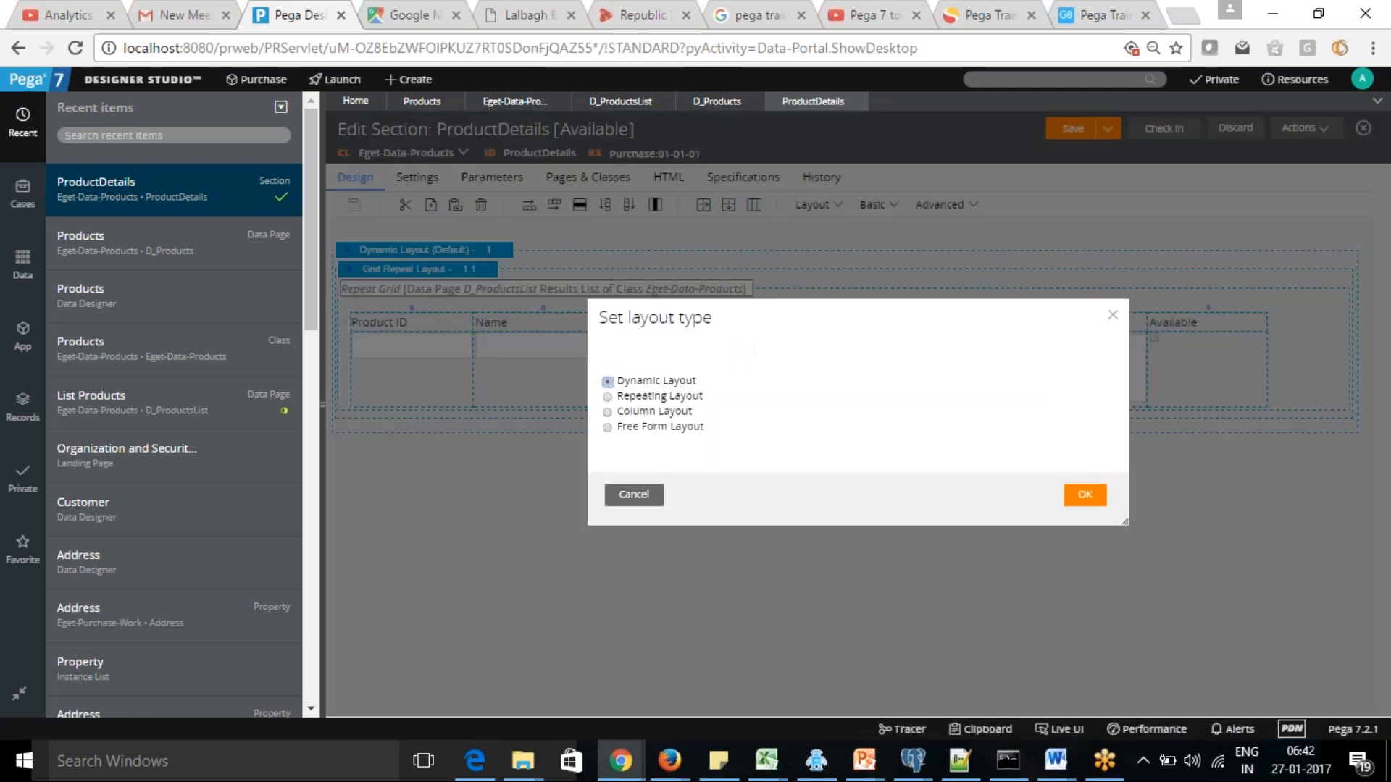
click(1085, 497)
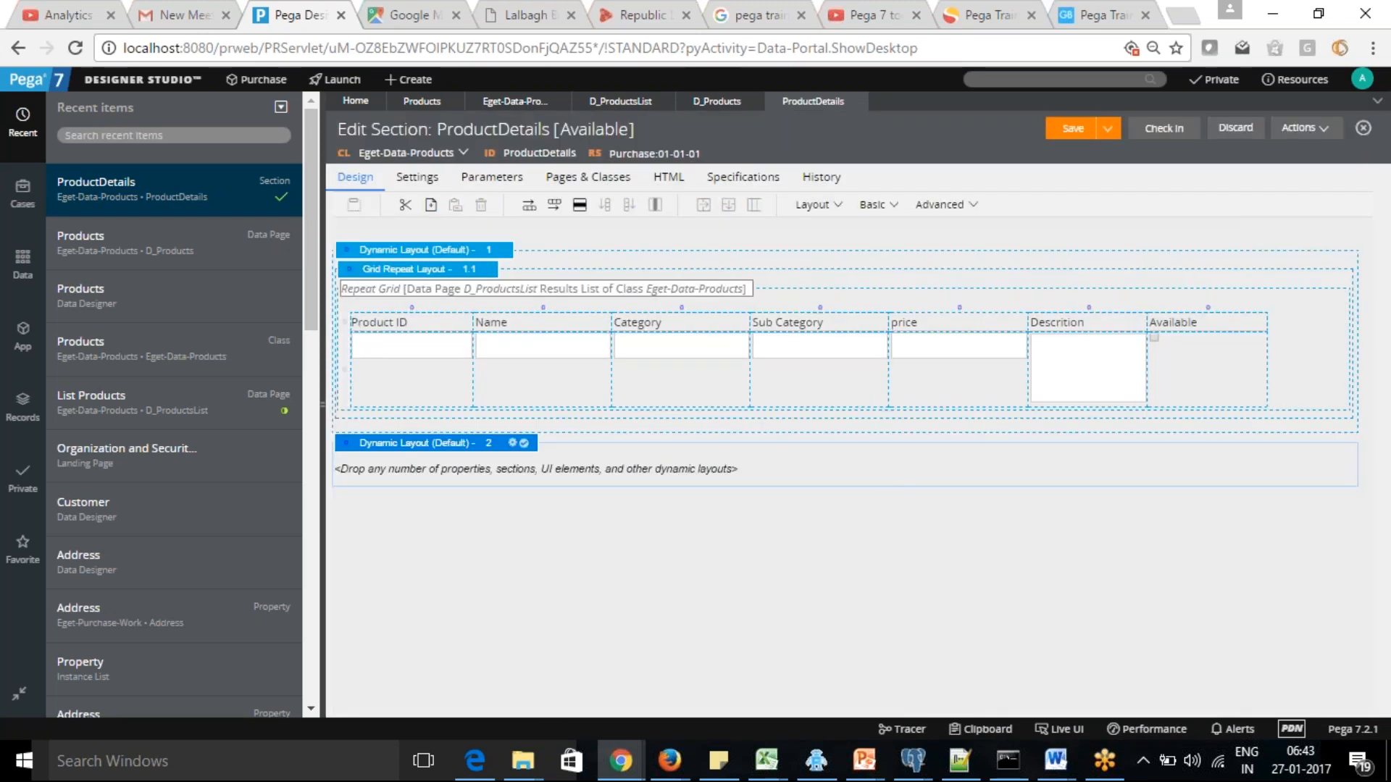
Add the ProductSubCategory property from the Eget-Data-Products data model to the new Dynamic Layout, and place ProductCategory above it
click(894, 208)
click(23, 336)
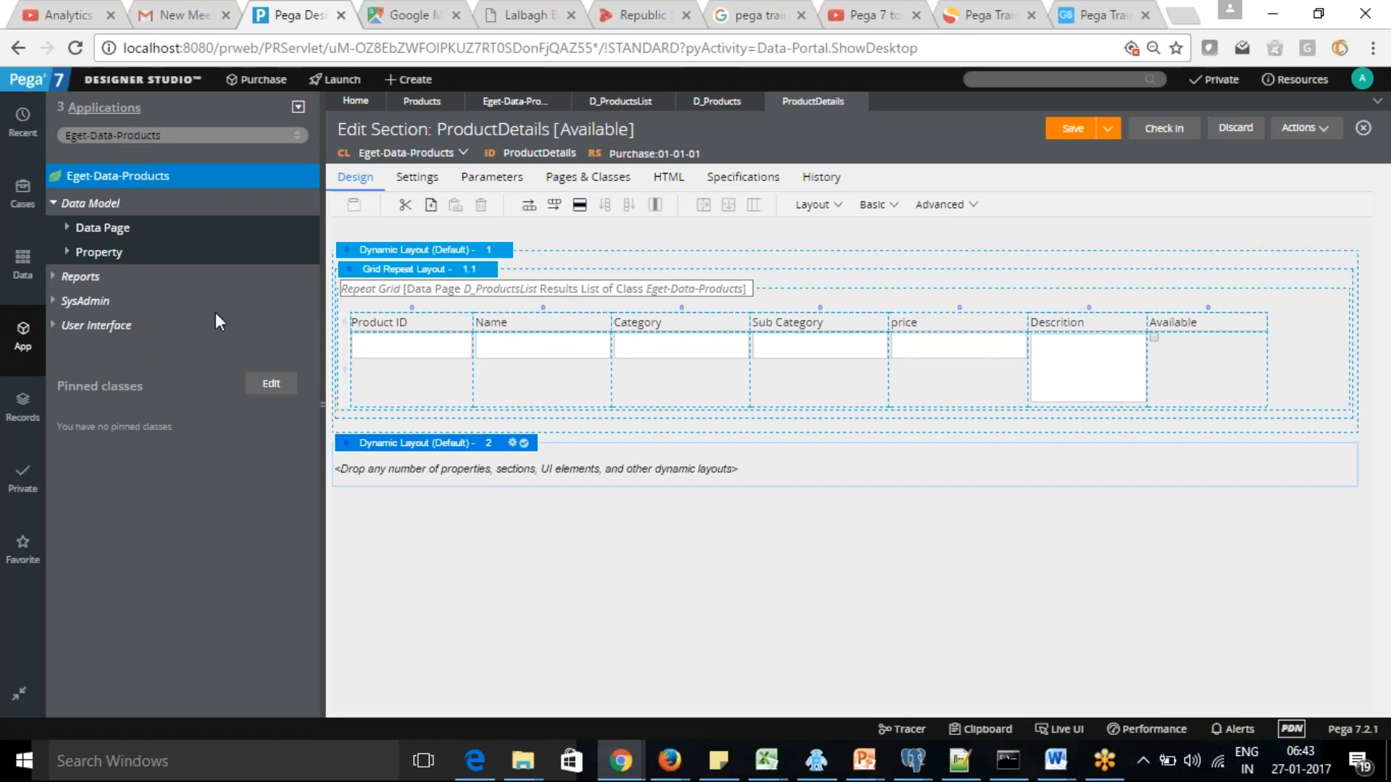
click(67, 228)
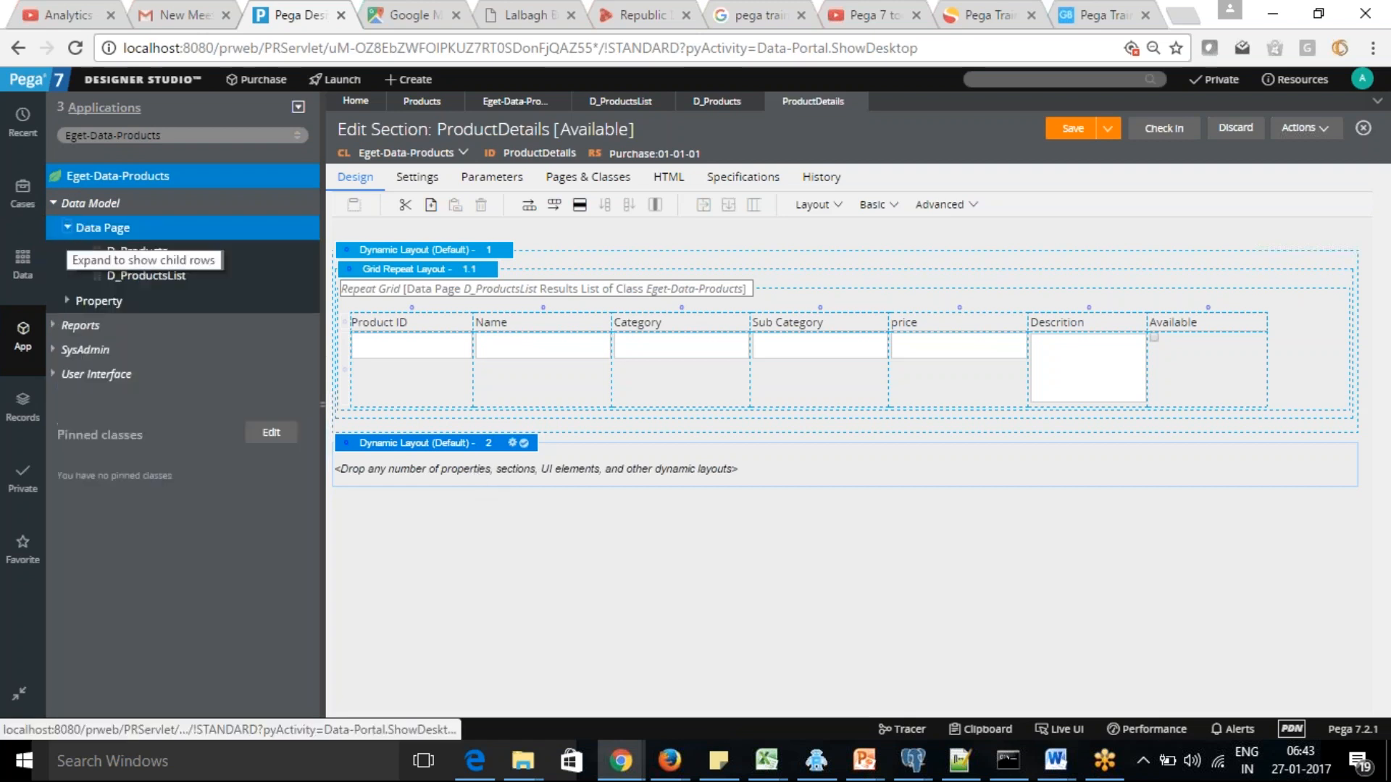
click(68, 303)
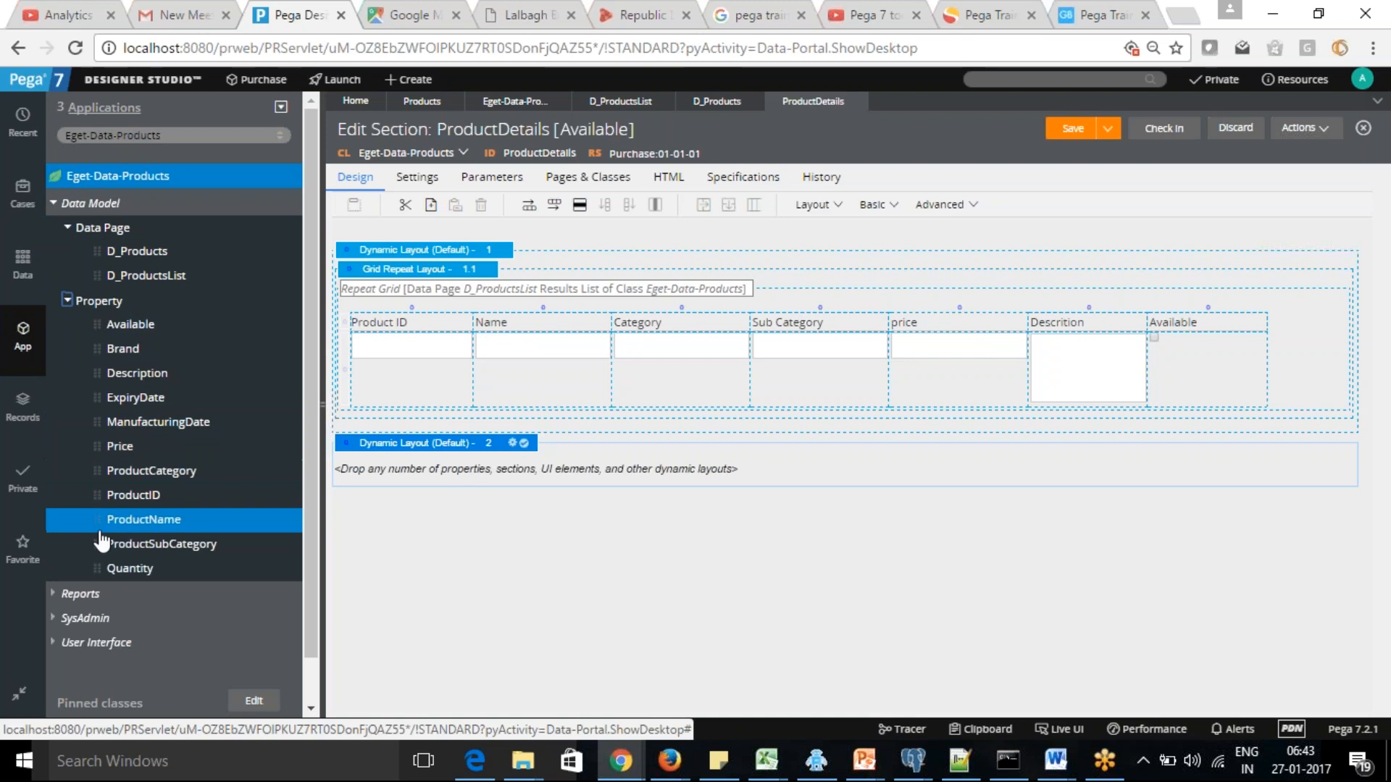
drag(97, 543, 382, 497)
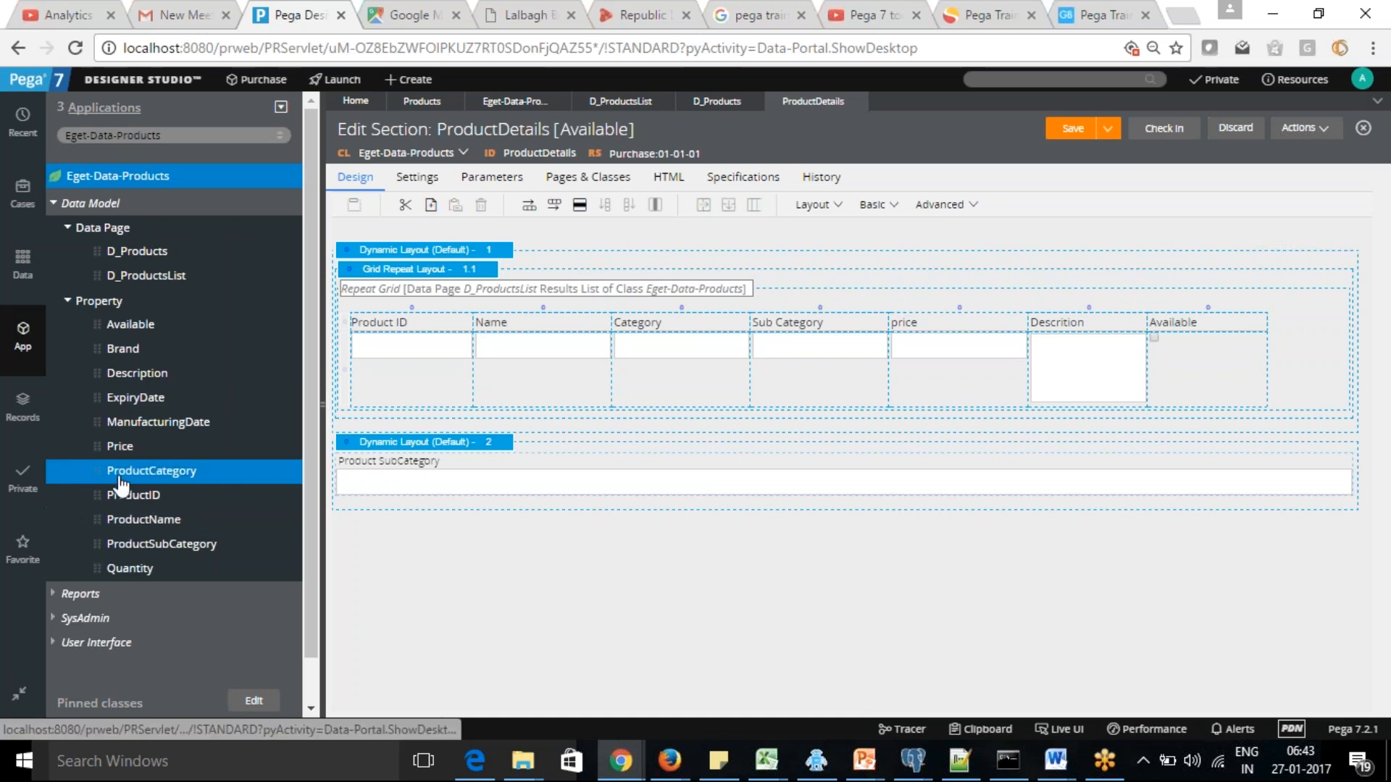
drag(238, 465, 341, 467)
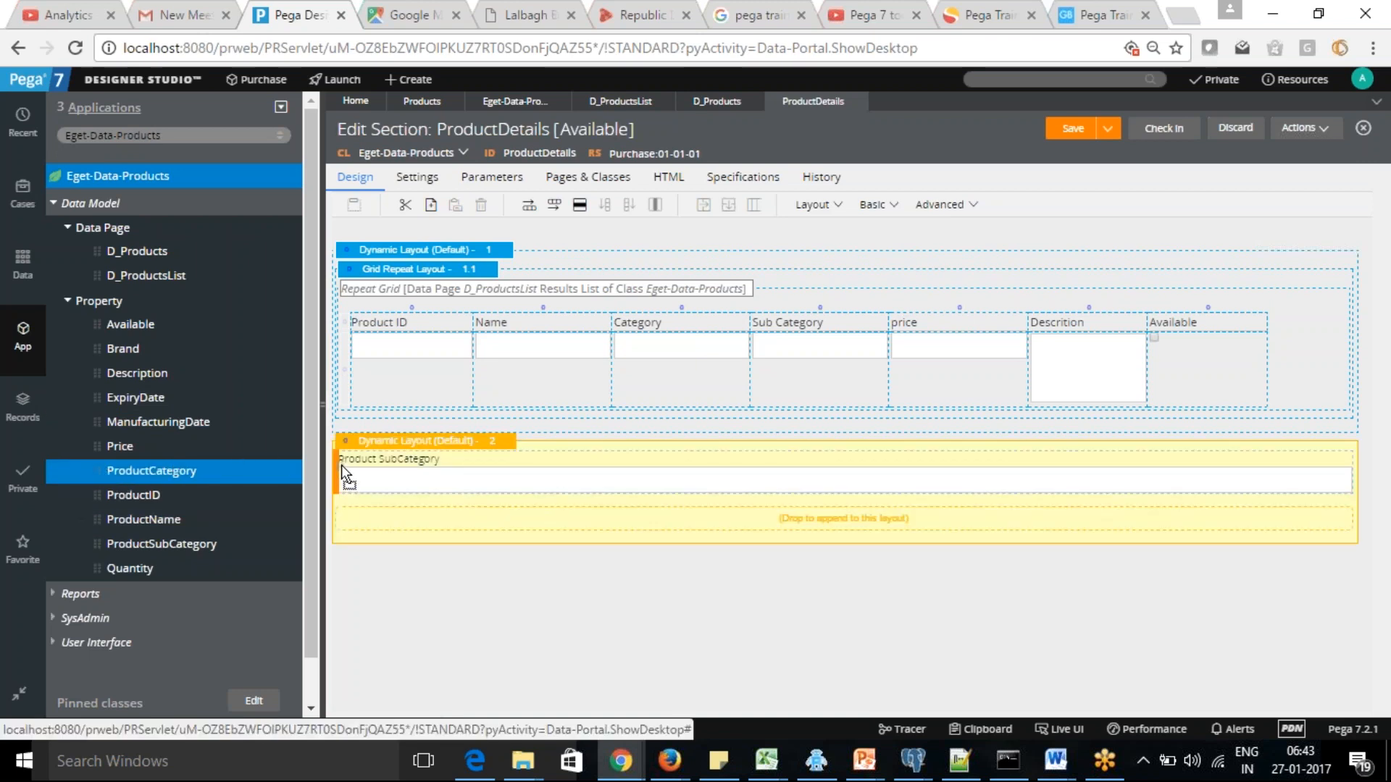
drag(341, 465, 342, 478)
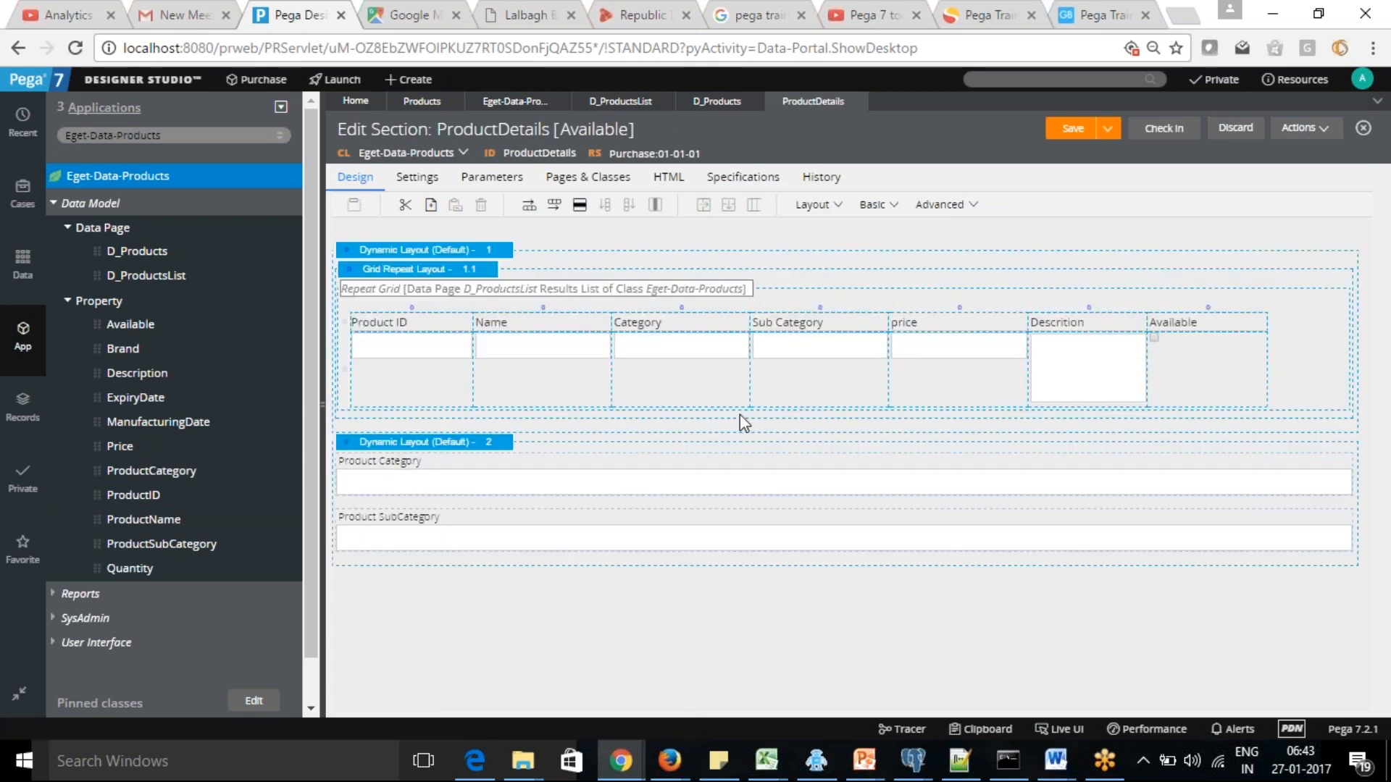
Change the Product Category field's control type to Dropdown in its cell properties
click(632, 487)
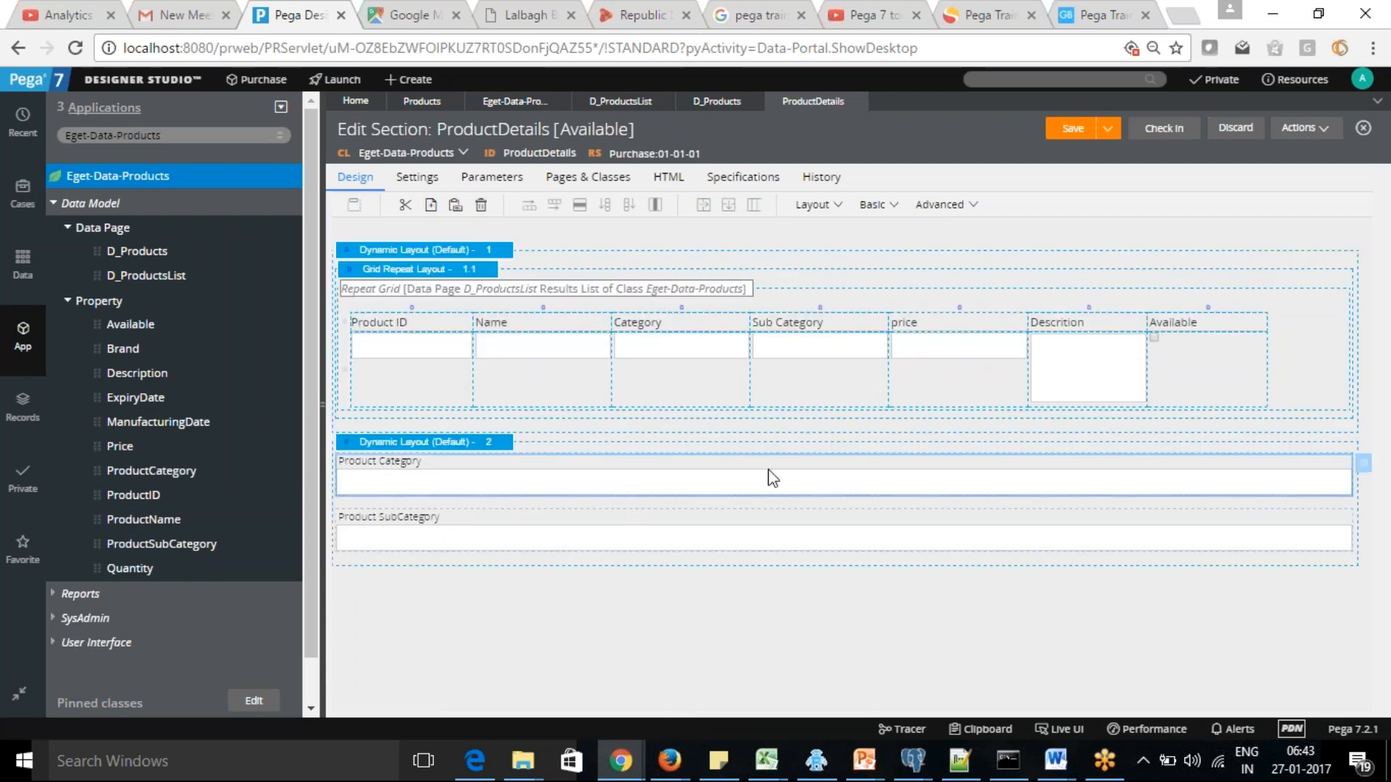
click(1365, 467)
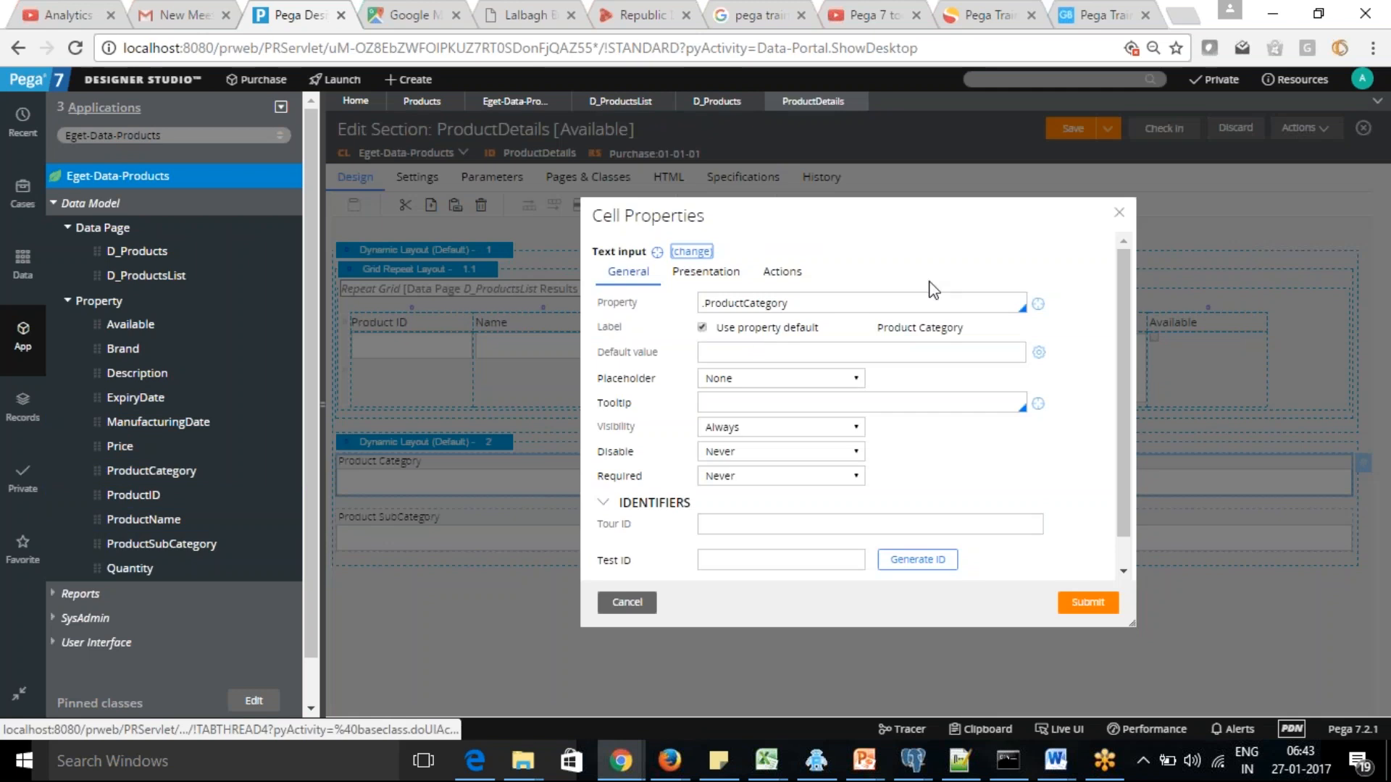
click(687, 253)
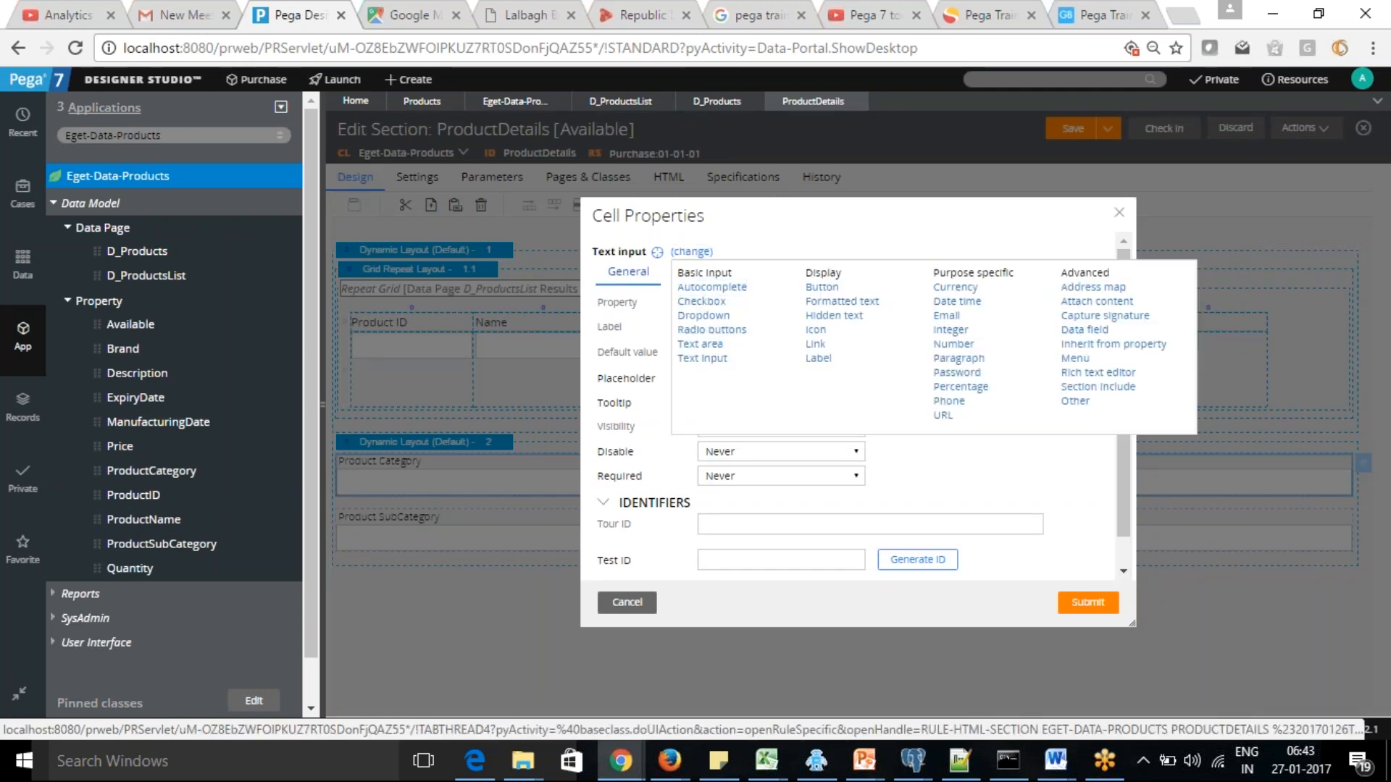
click(703, 316)
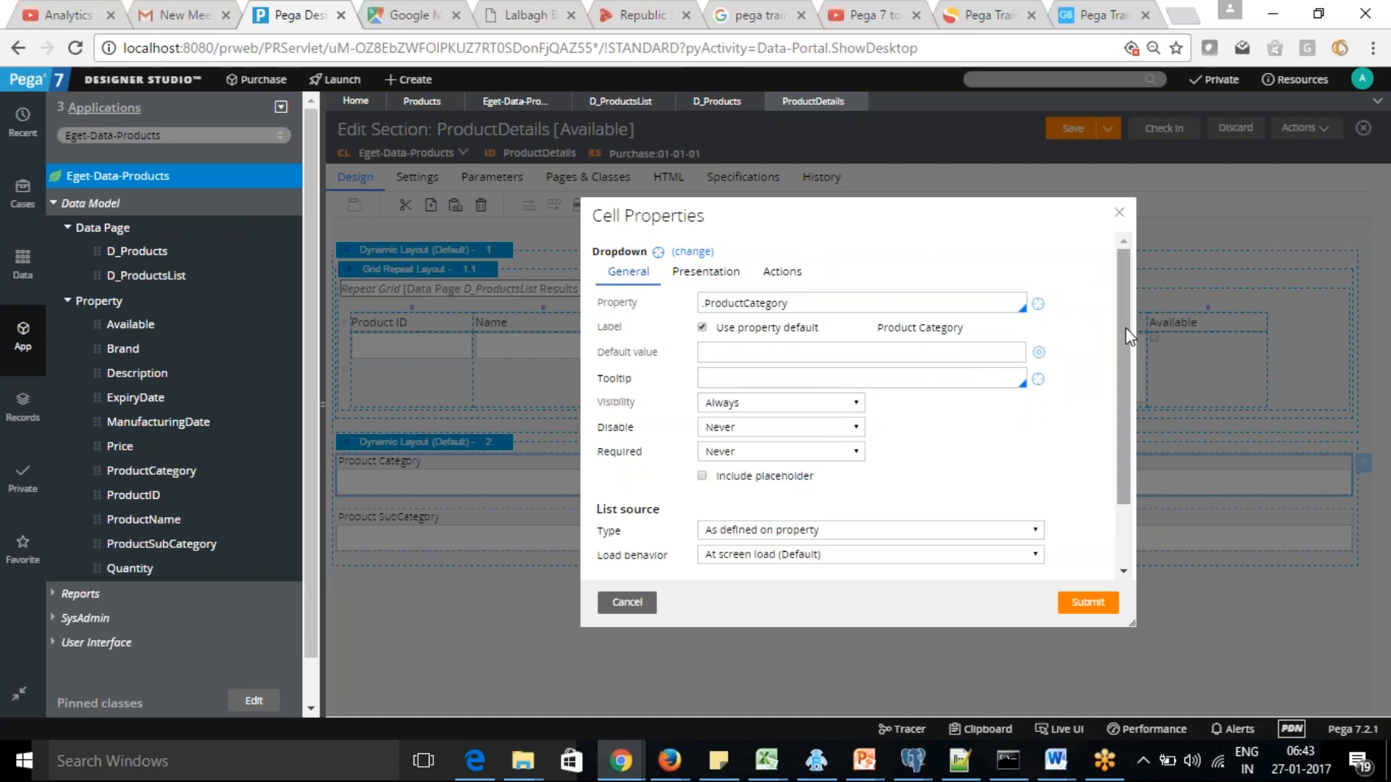
Set the Product Category dropdown's list source type to Data page, with D_ProductsList as the data page
scroll(1123, 332, down, 1)
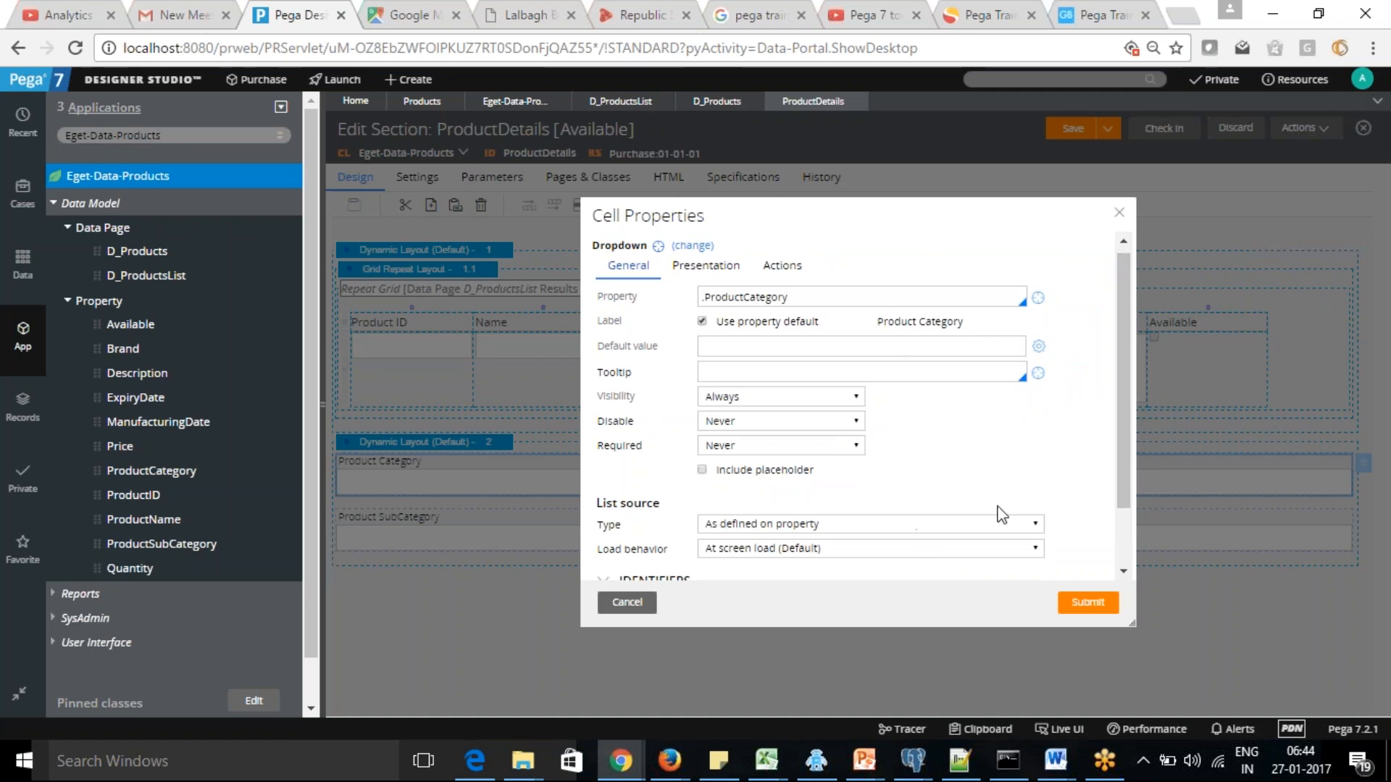
scroll(1119, 461, down, 2)
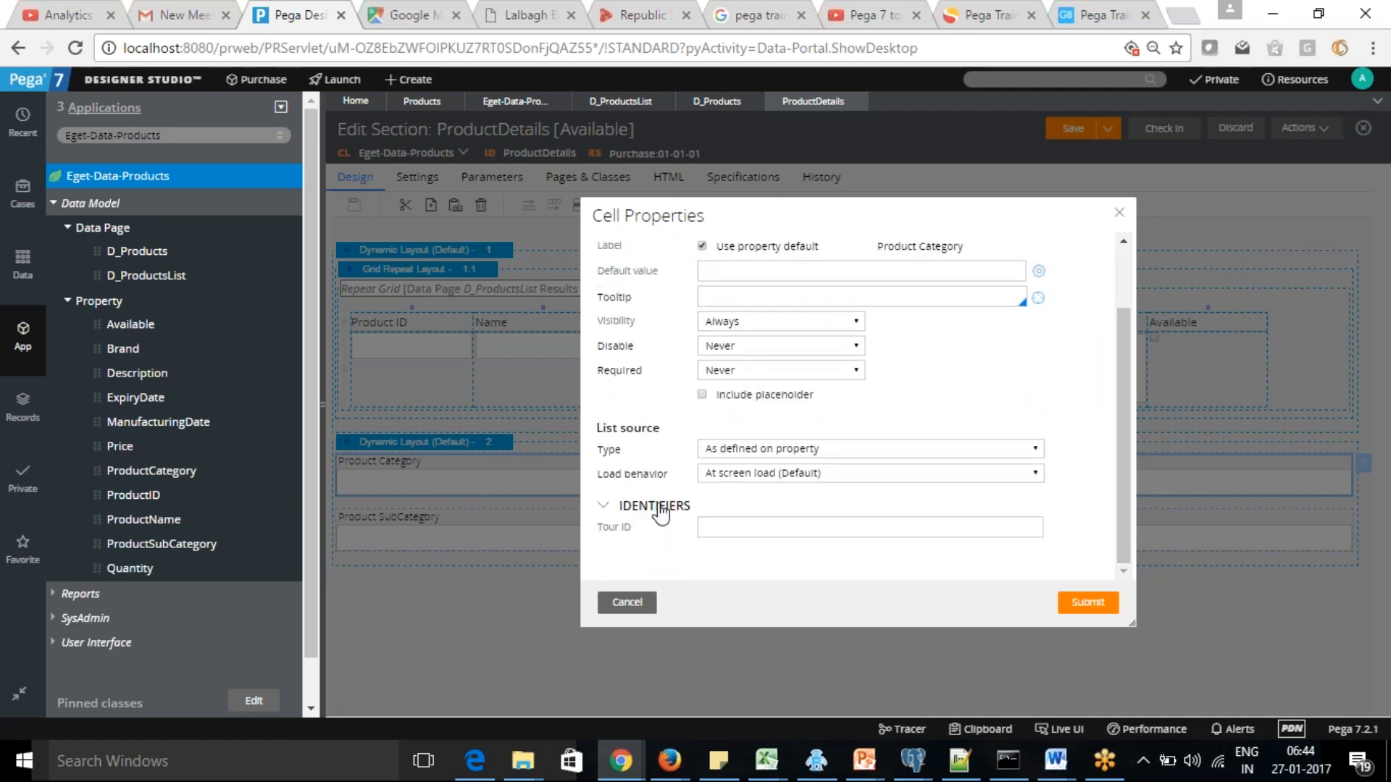
click(1038, 448)
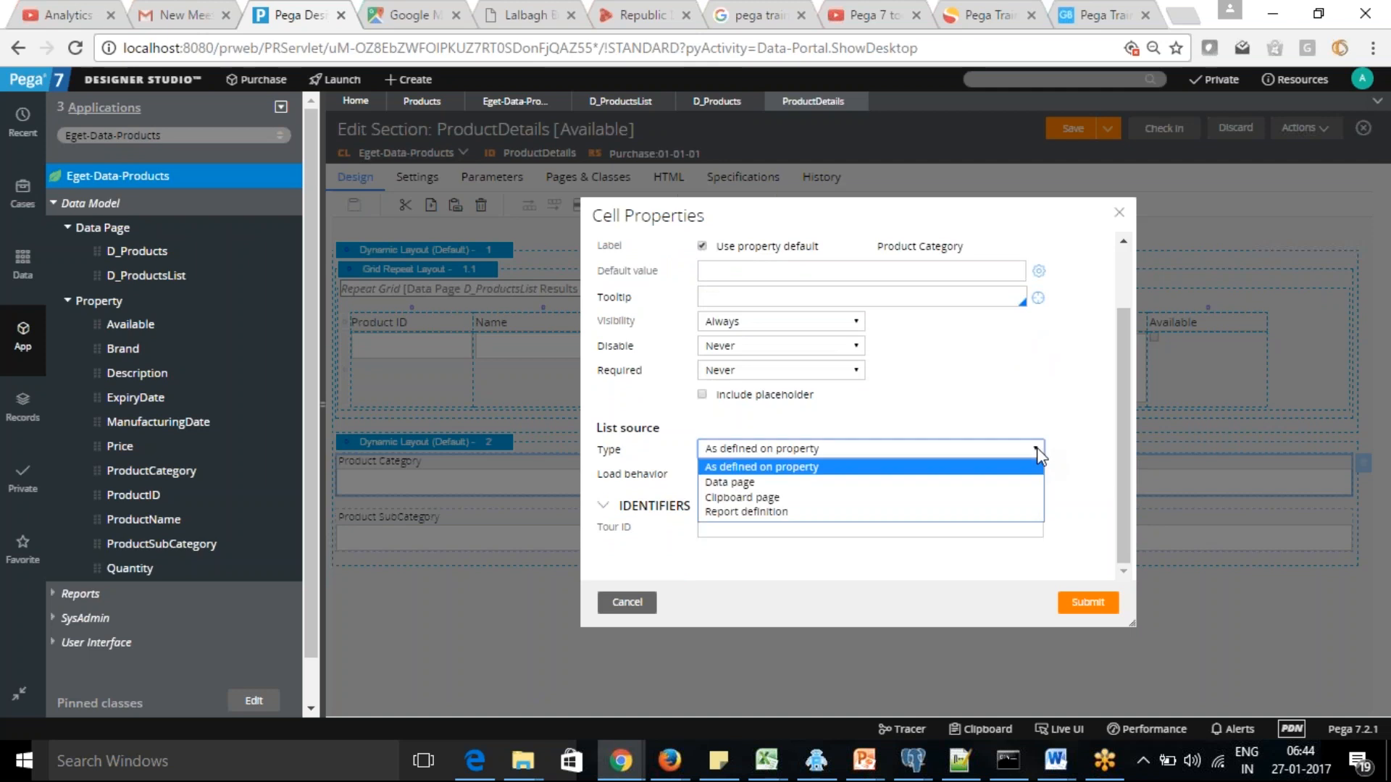
click(878, 483)
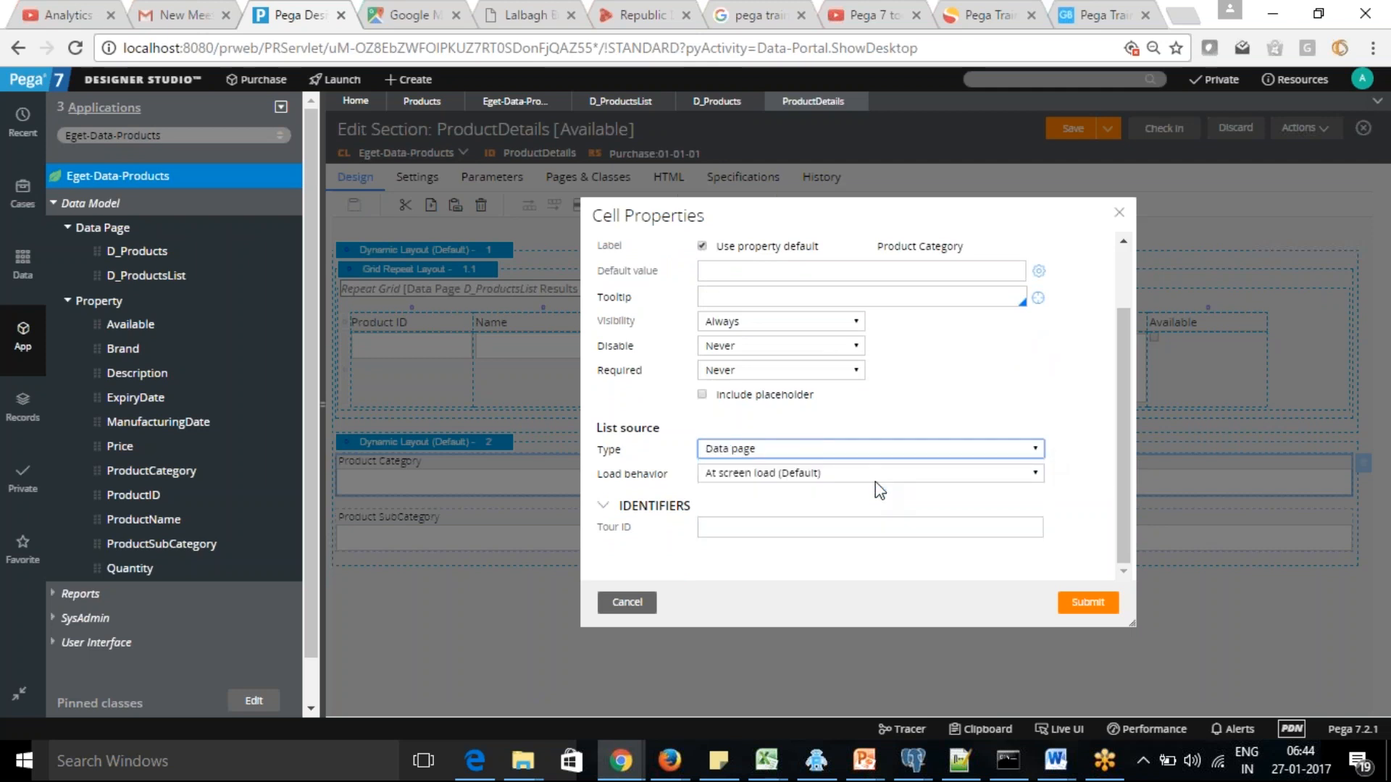
click(804, 474)
text(D_Products)
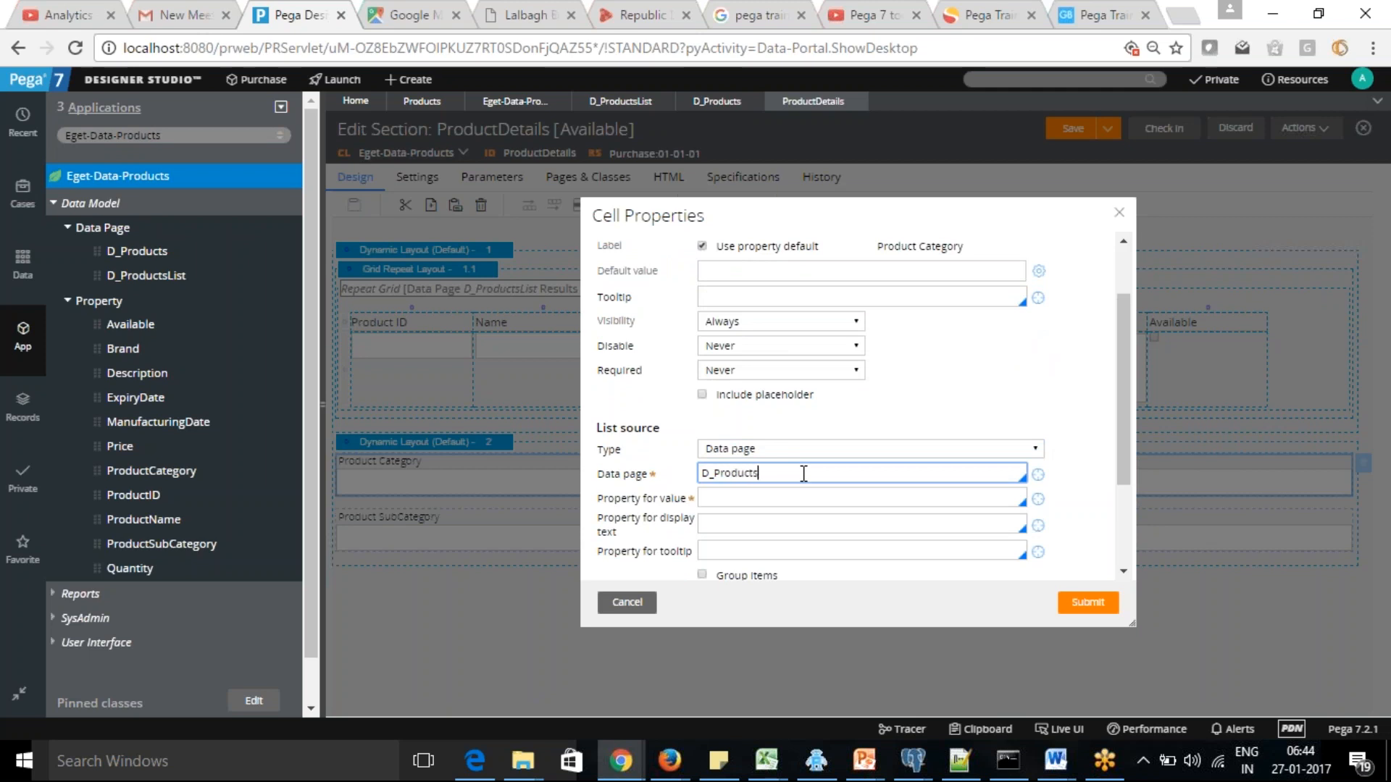
key(Tab)
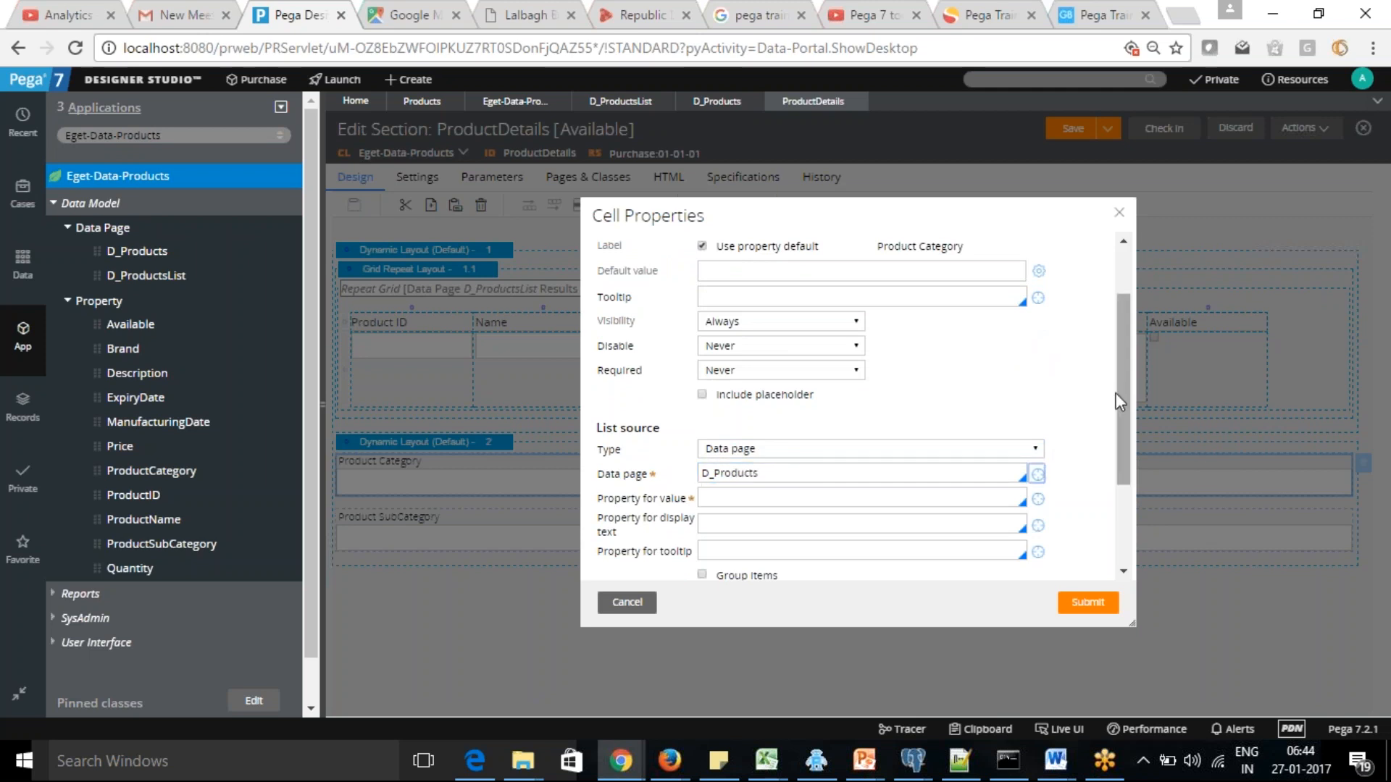
scroll(1118, 396, down, 3)
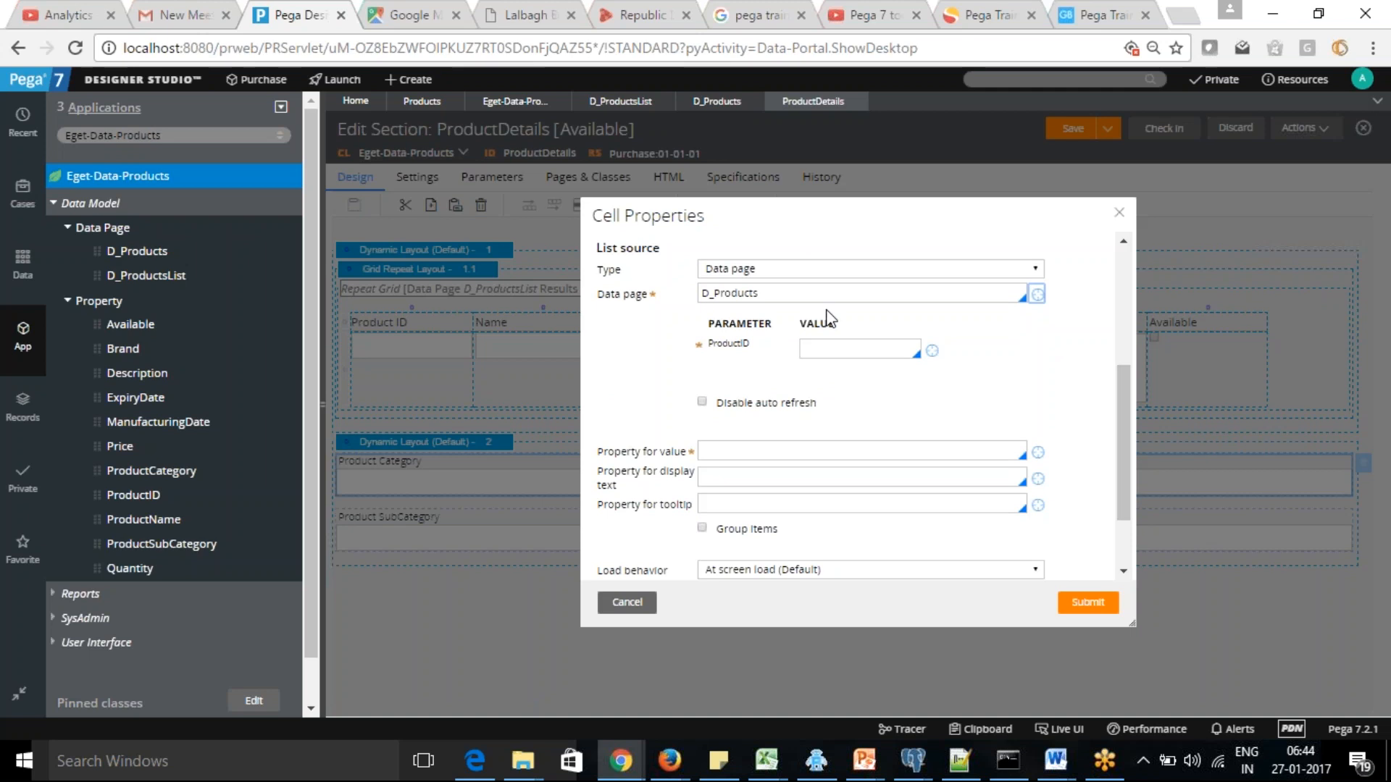
click(781, 293)
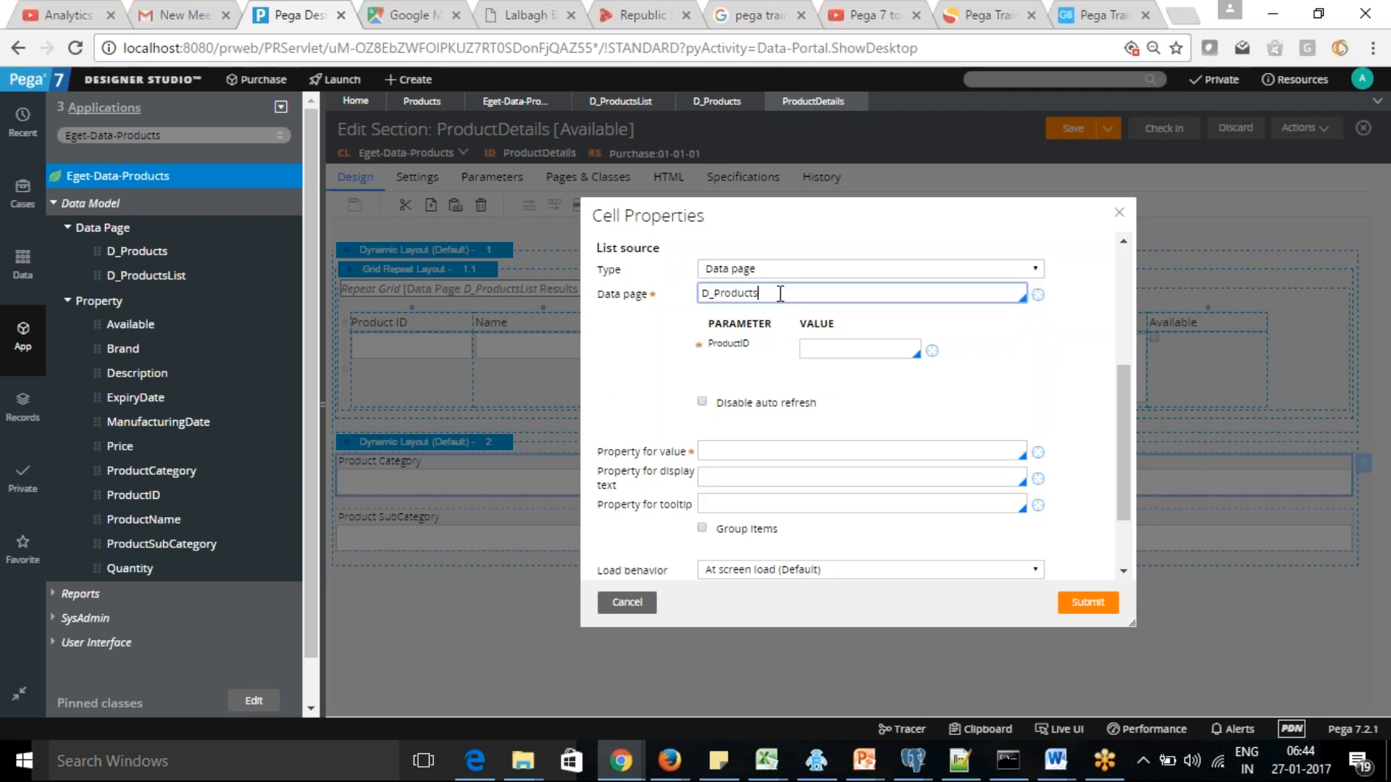
text(List)
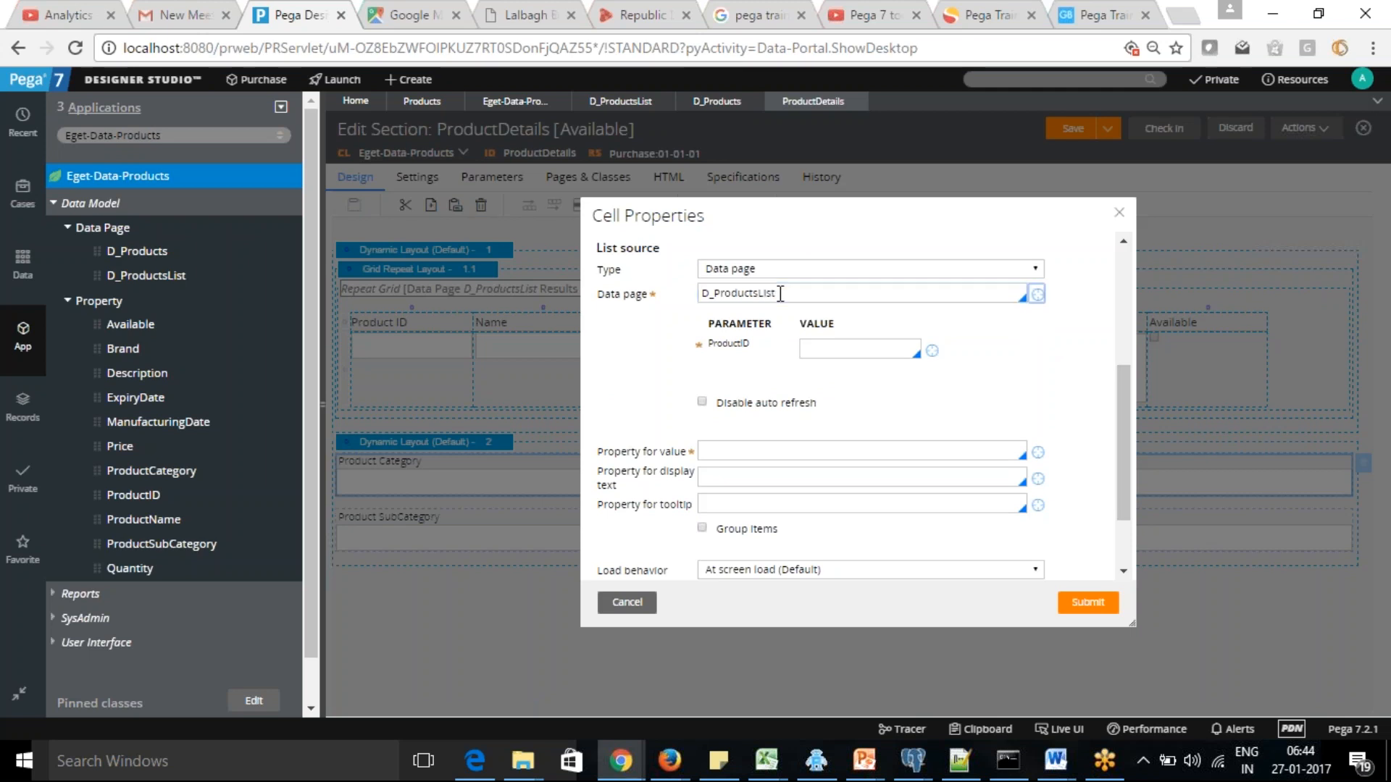
Set the Product Category dropdown's value and display text properties to .ProductCategory, and its tooltip property to "Choose Categroy"
click(757, 423)
text(.)
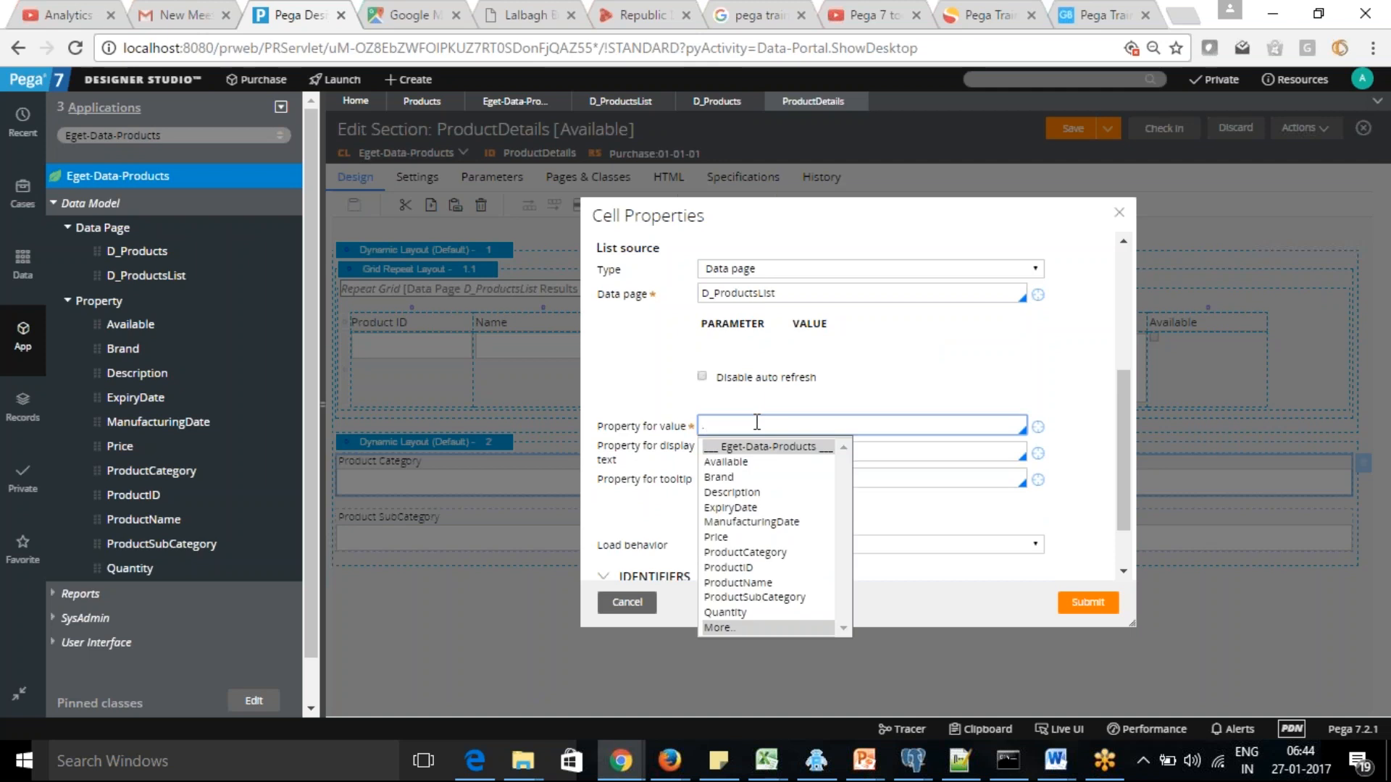
click(755, 553)
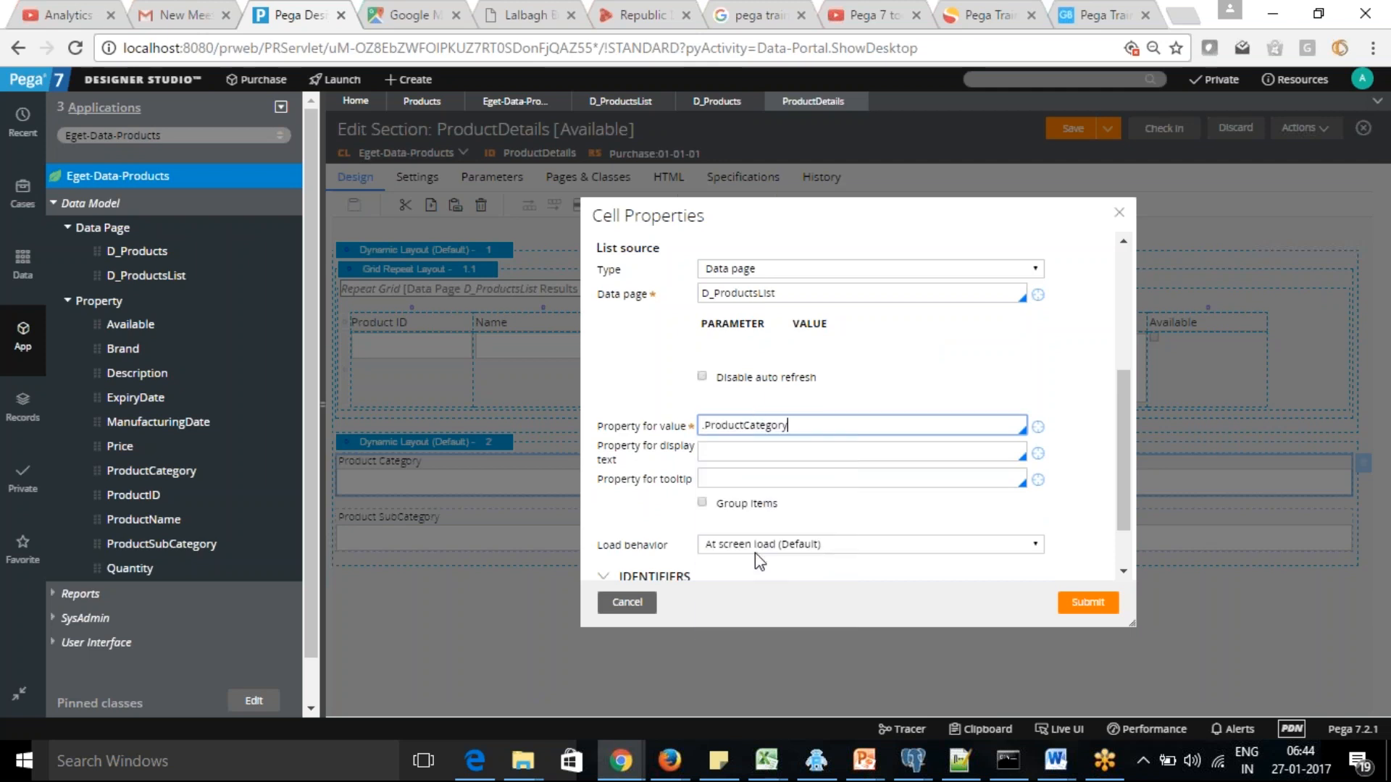
click(760, 479)
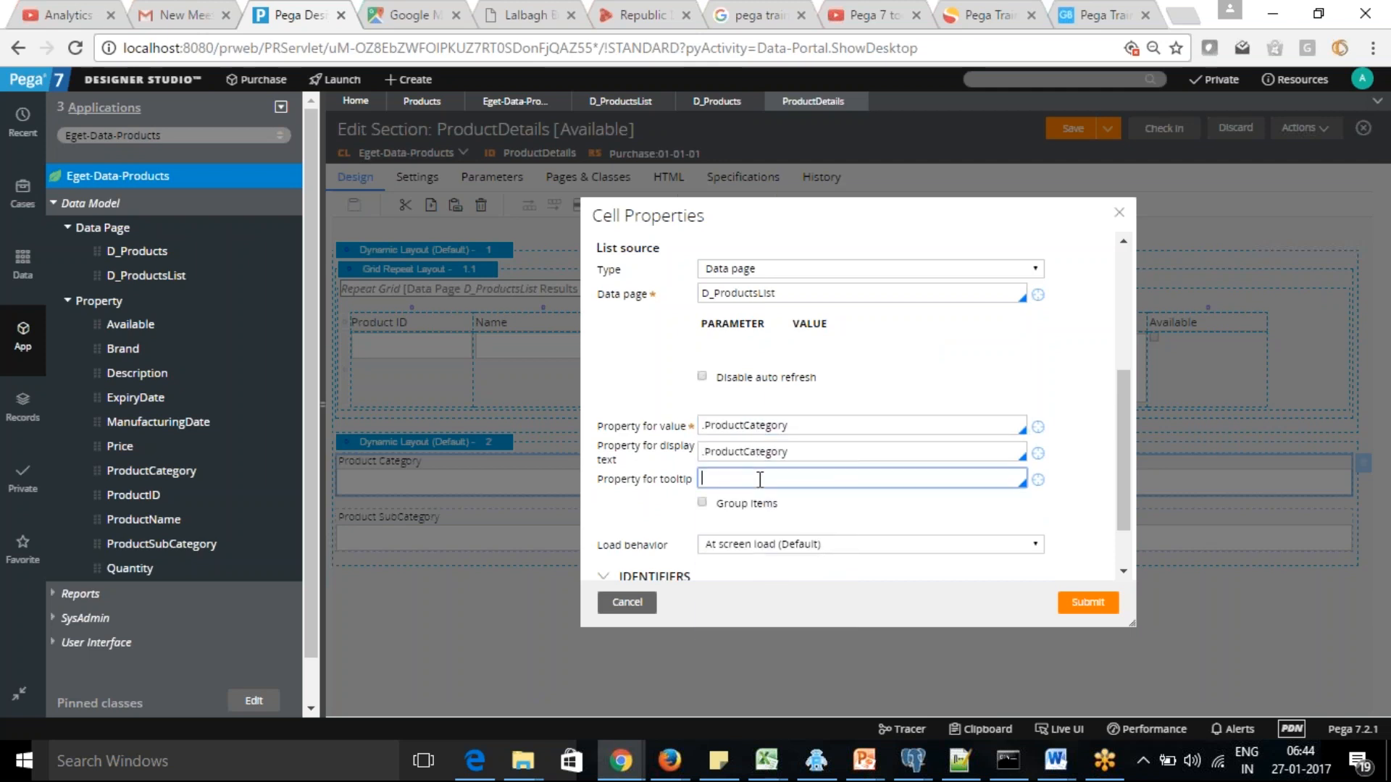
text(Choose Categroy)
Group the Product Category dropdown's items by .ProductSubCategory, submit the cell properties and save the section
click(702, 503)
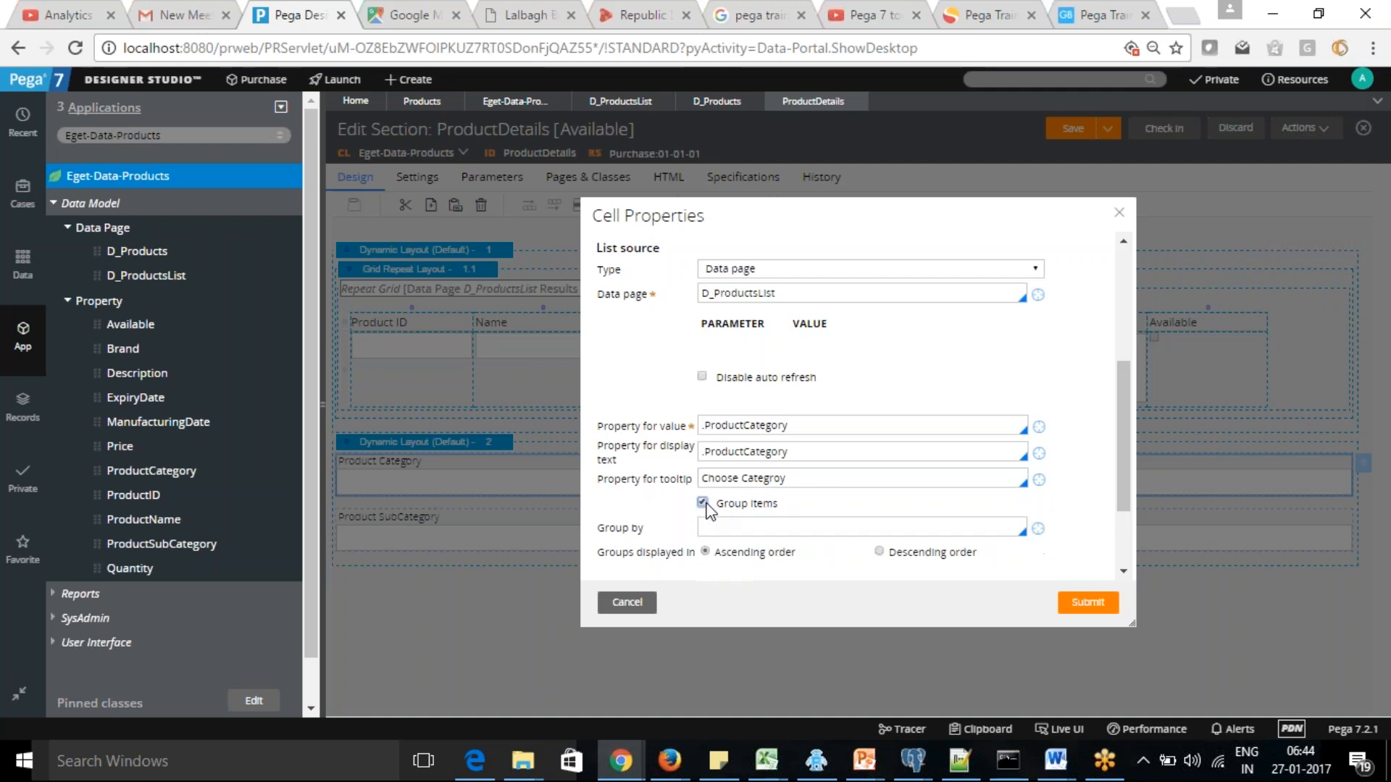
click(780, 526)
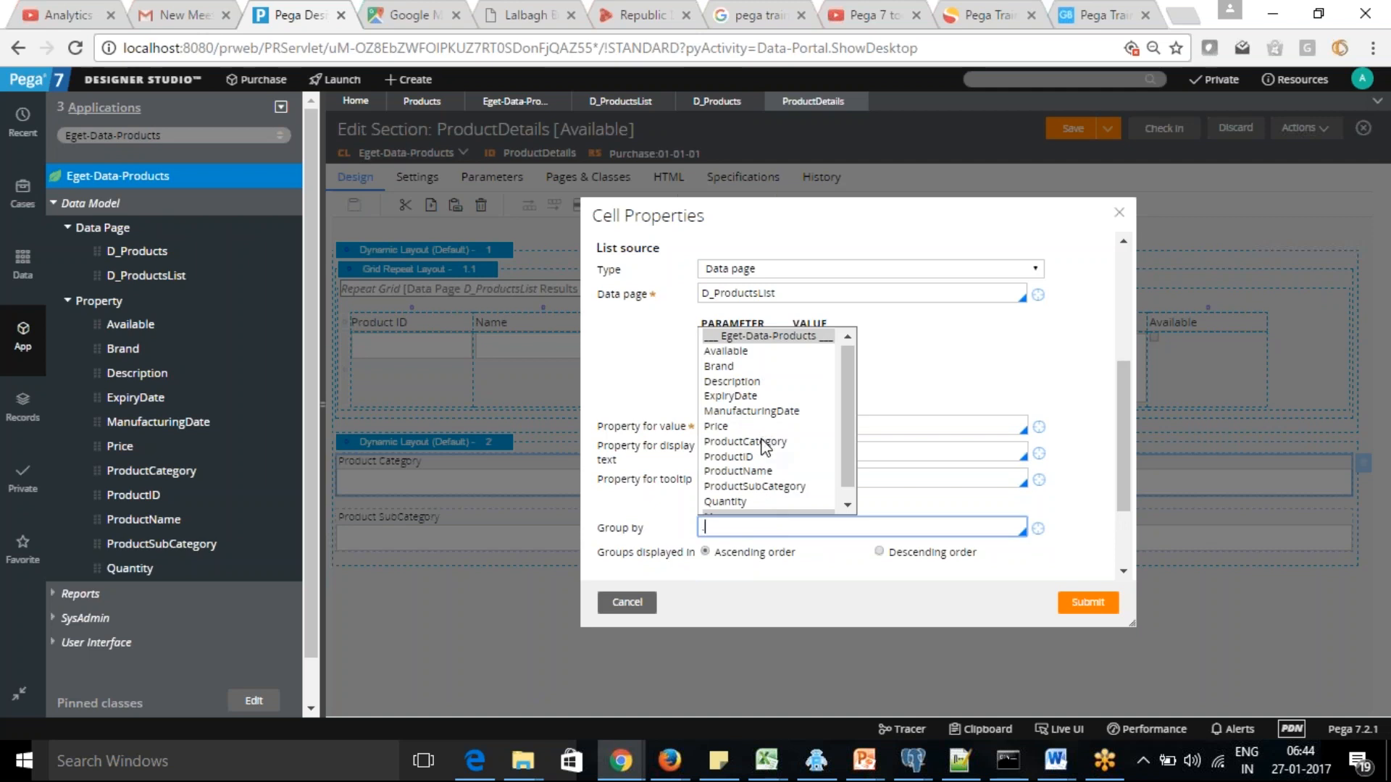
key(BackSpace)
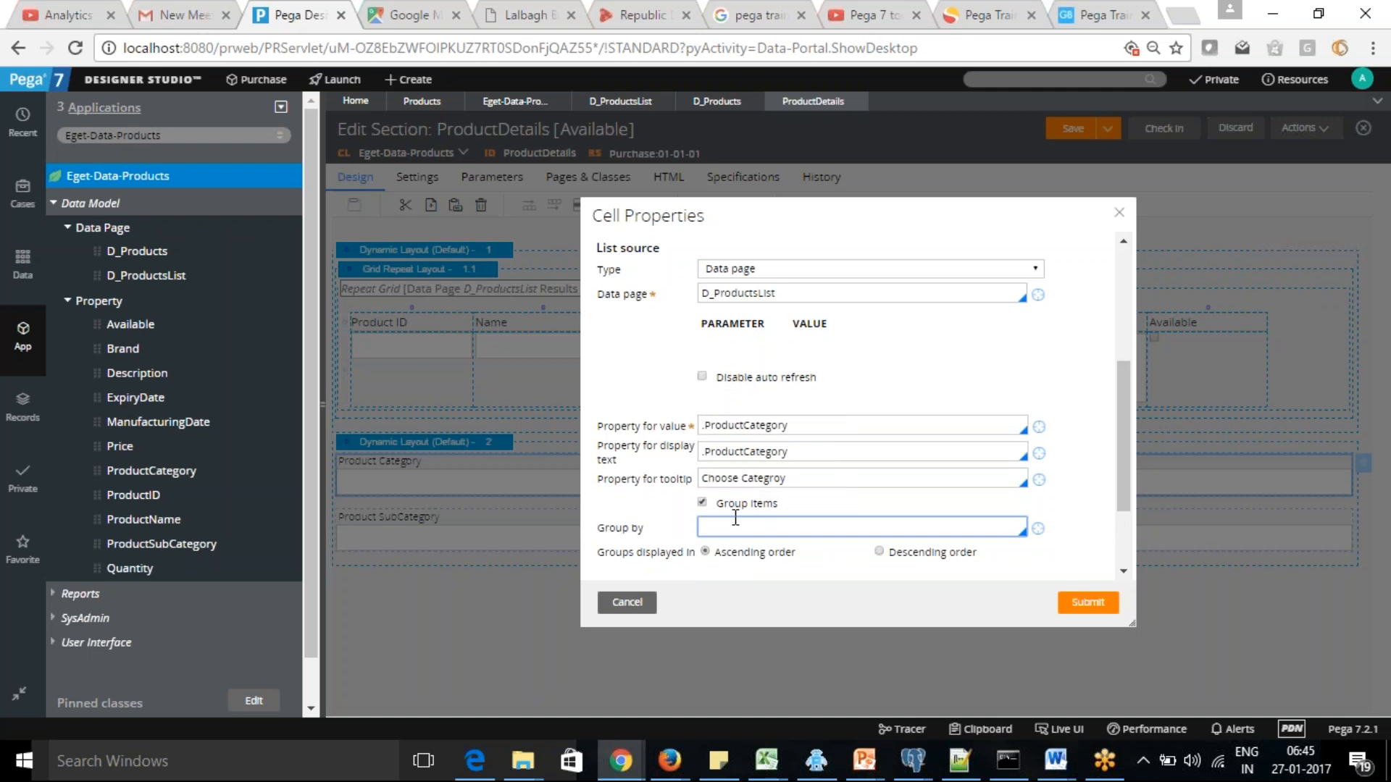
text(.)
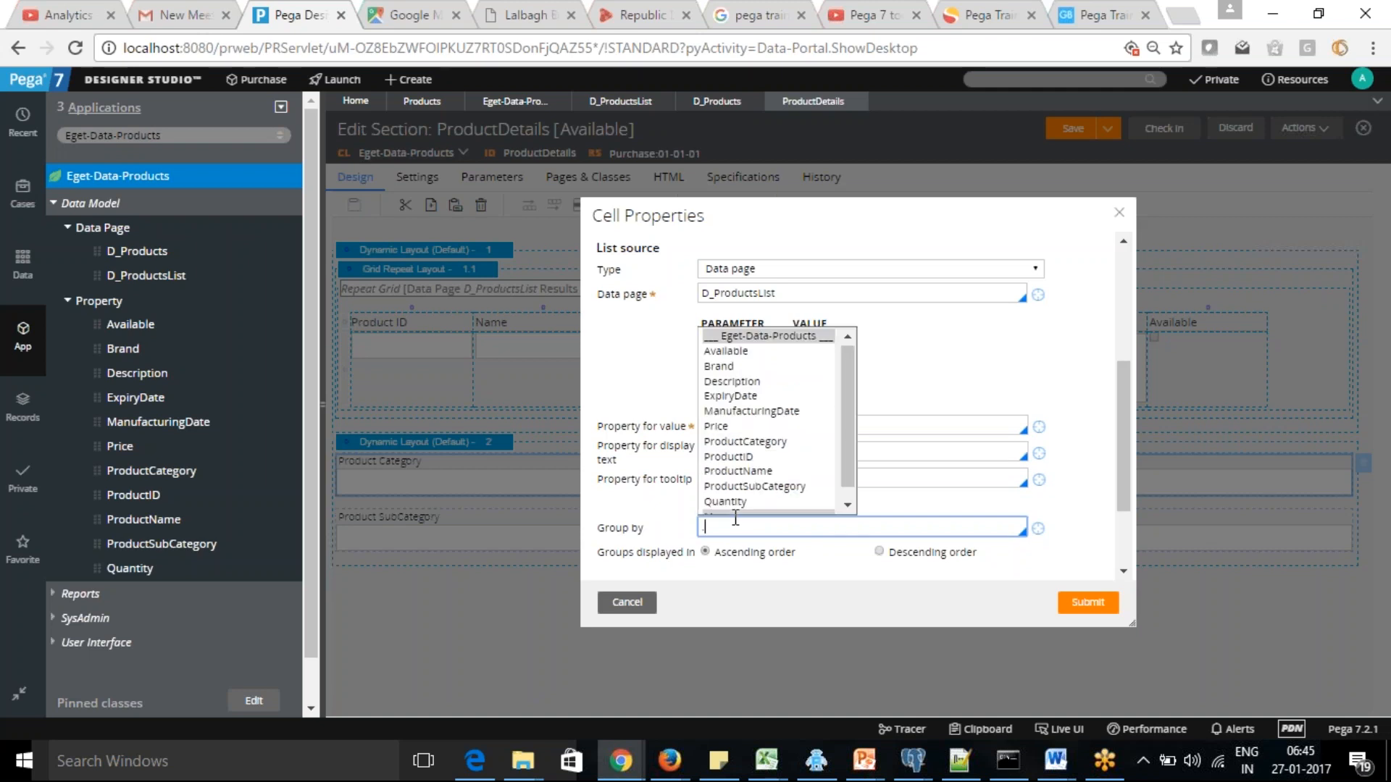
click(757, 486)
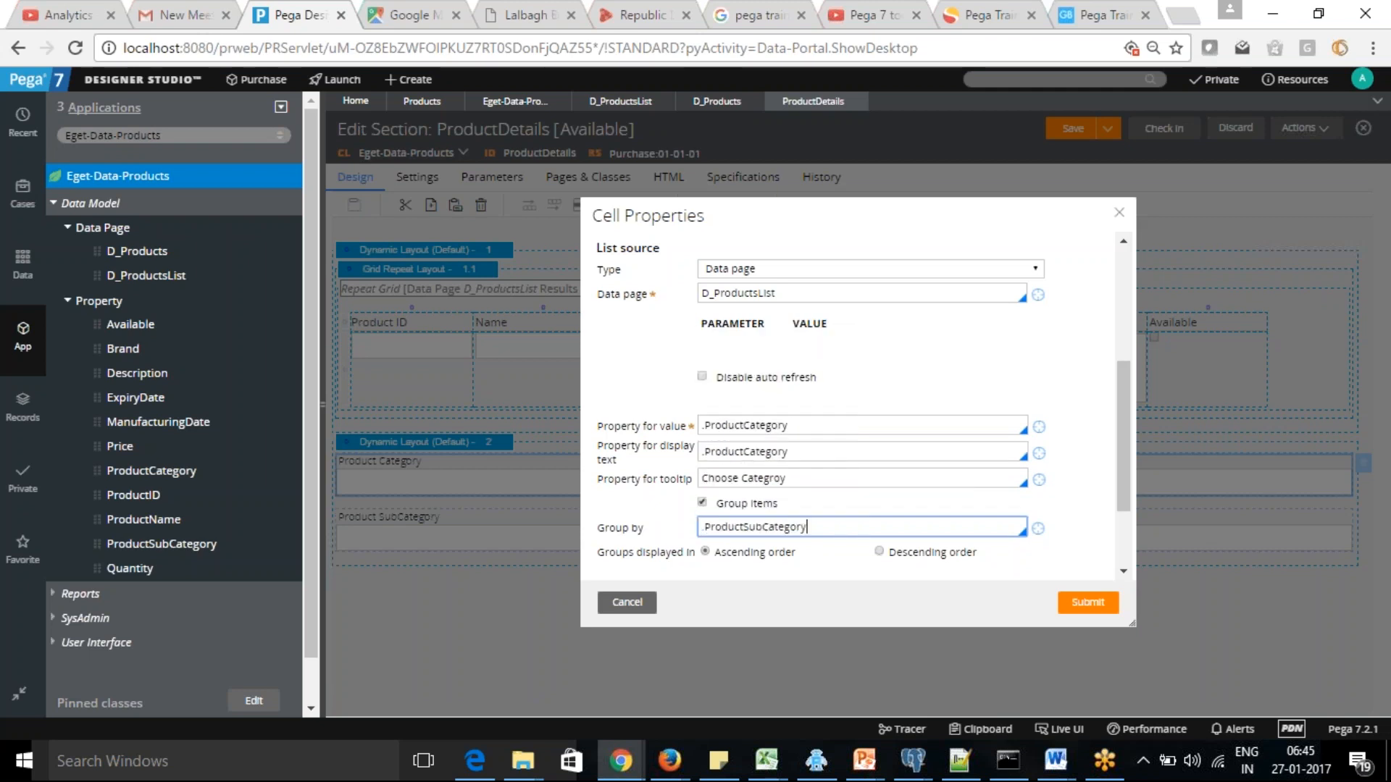
click(1089, 602)
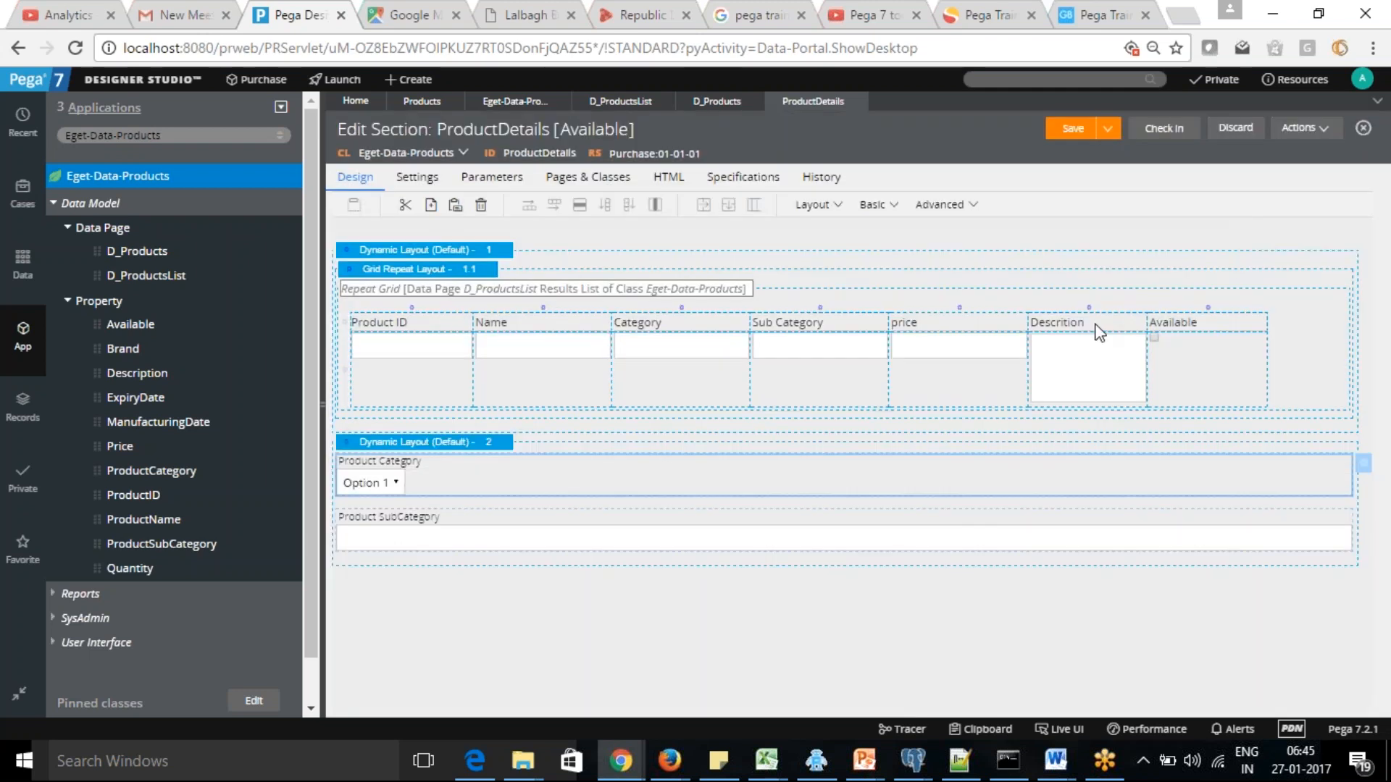
click(1070, 130)
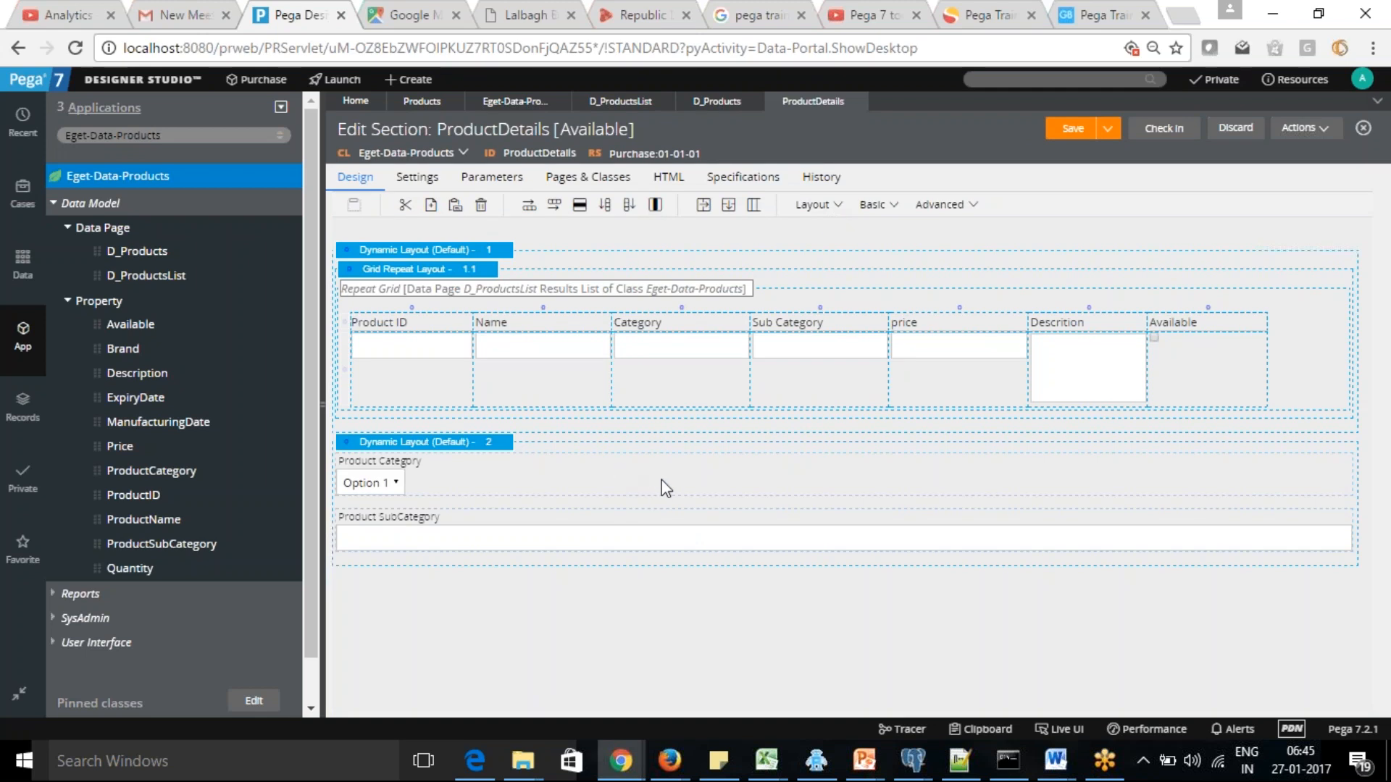
Change the Product SubCategory field's control type from text input to Dropdown in its cell properties
click(660, 494)
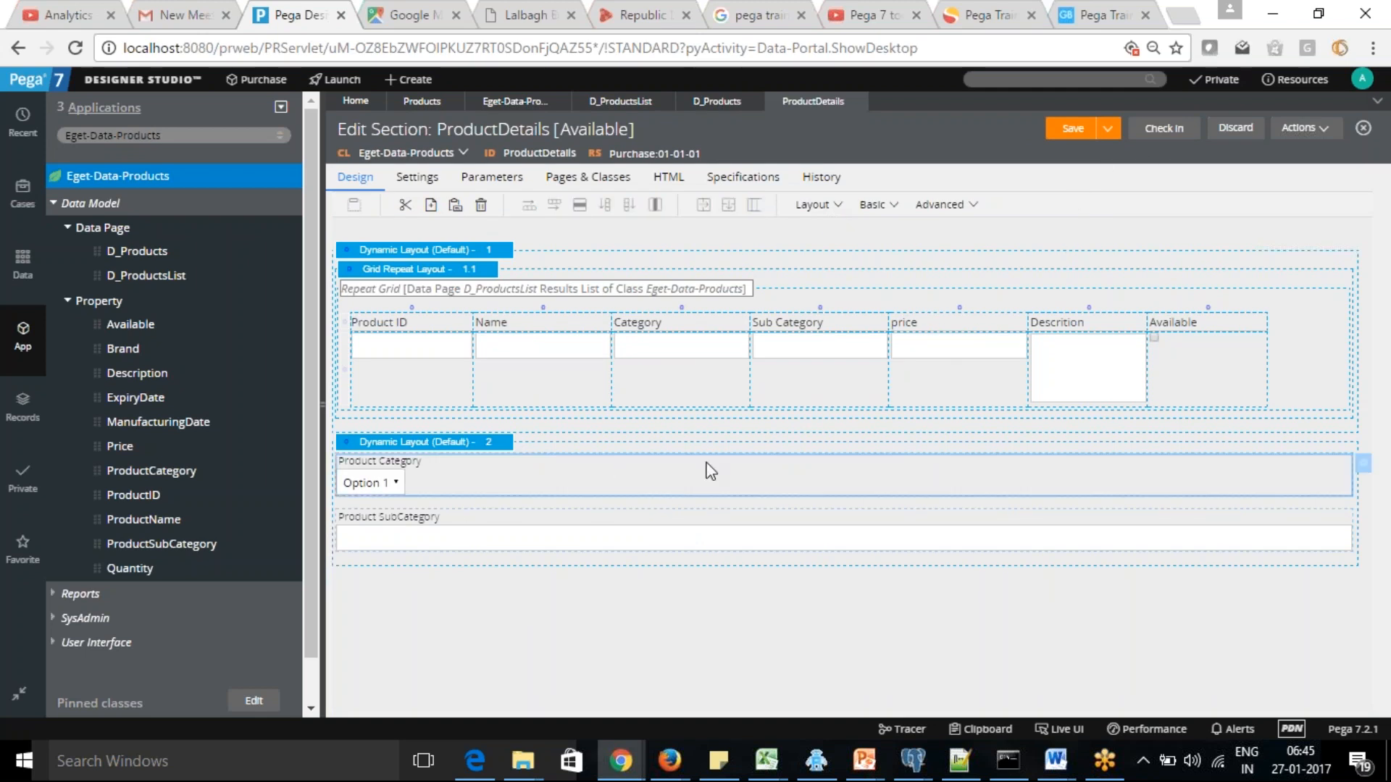
click(711, 552)
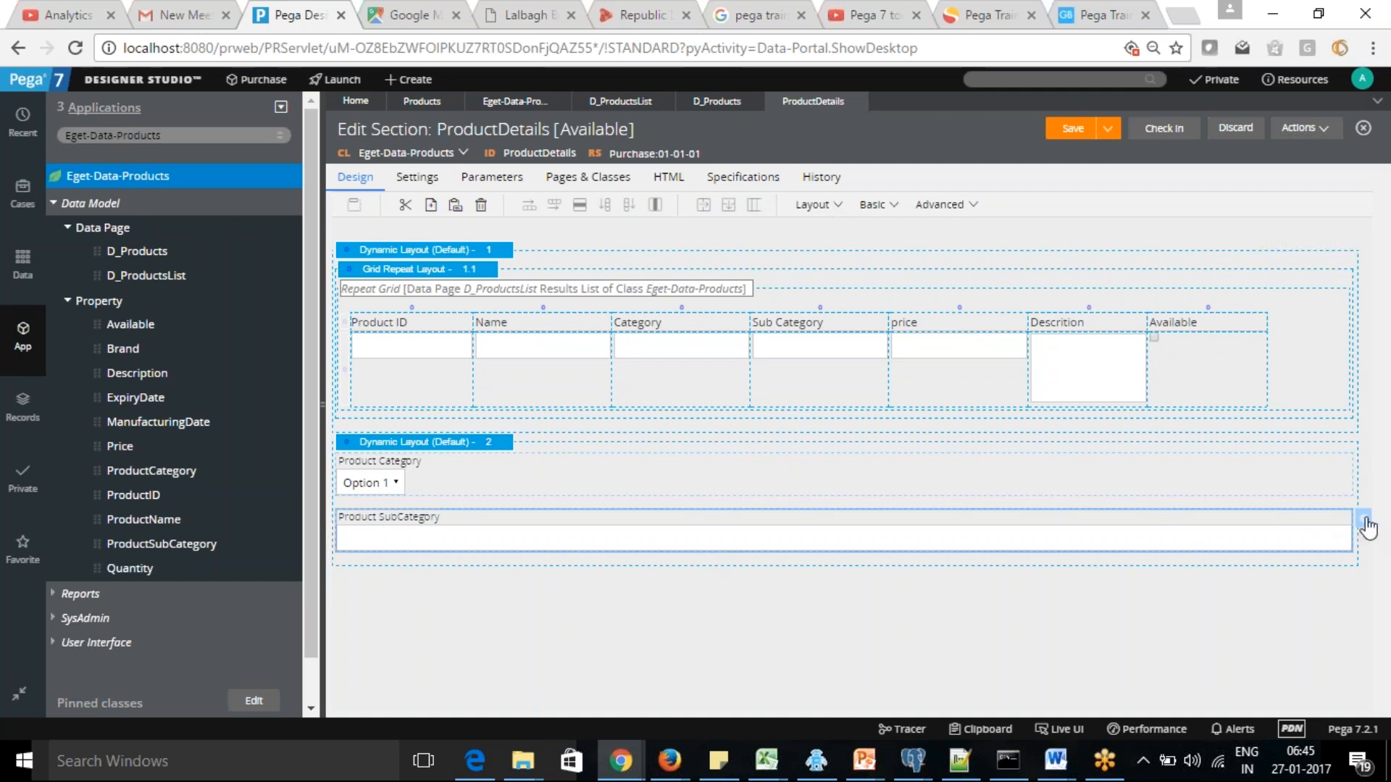
click(1365, 521)
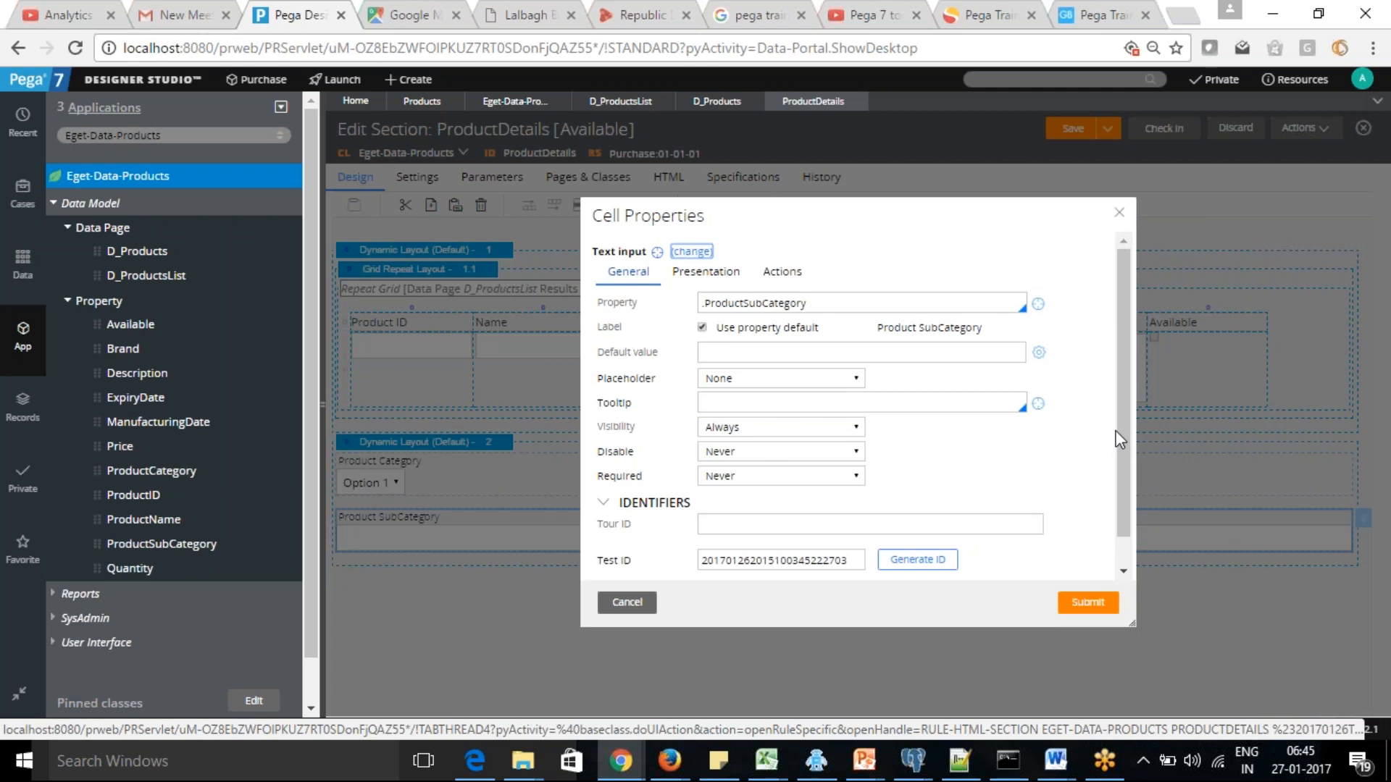
drag(1122, 434, 1121, 519)
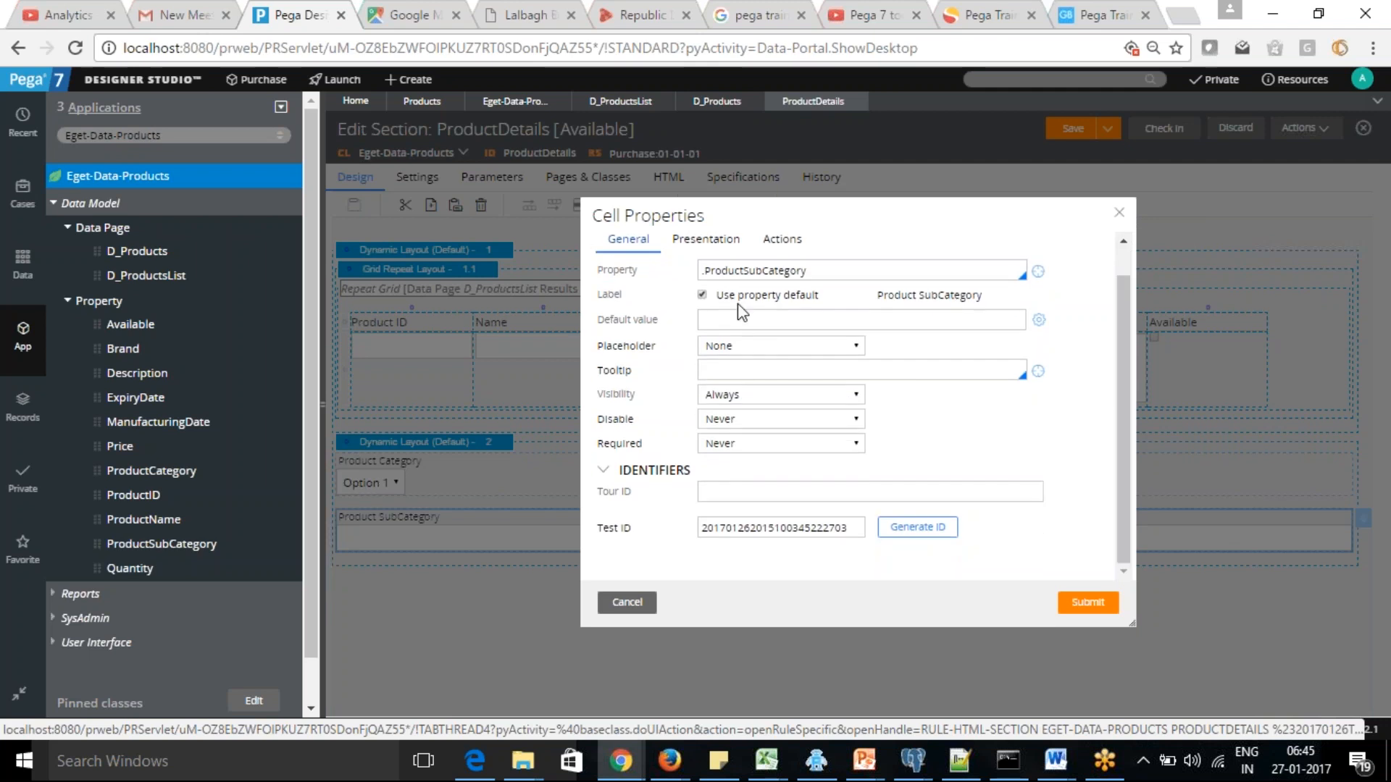
drag(1129, 354, 1105, 283)
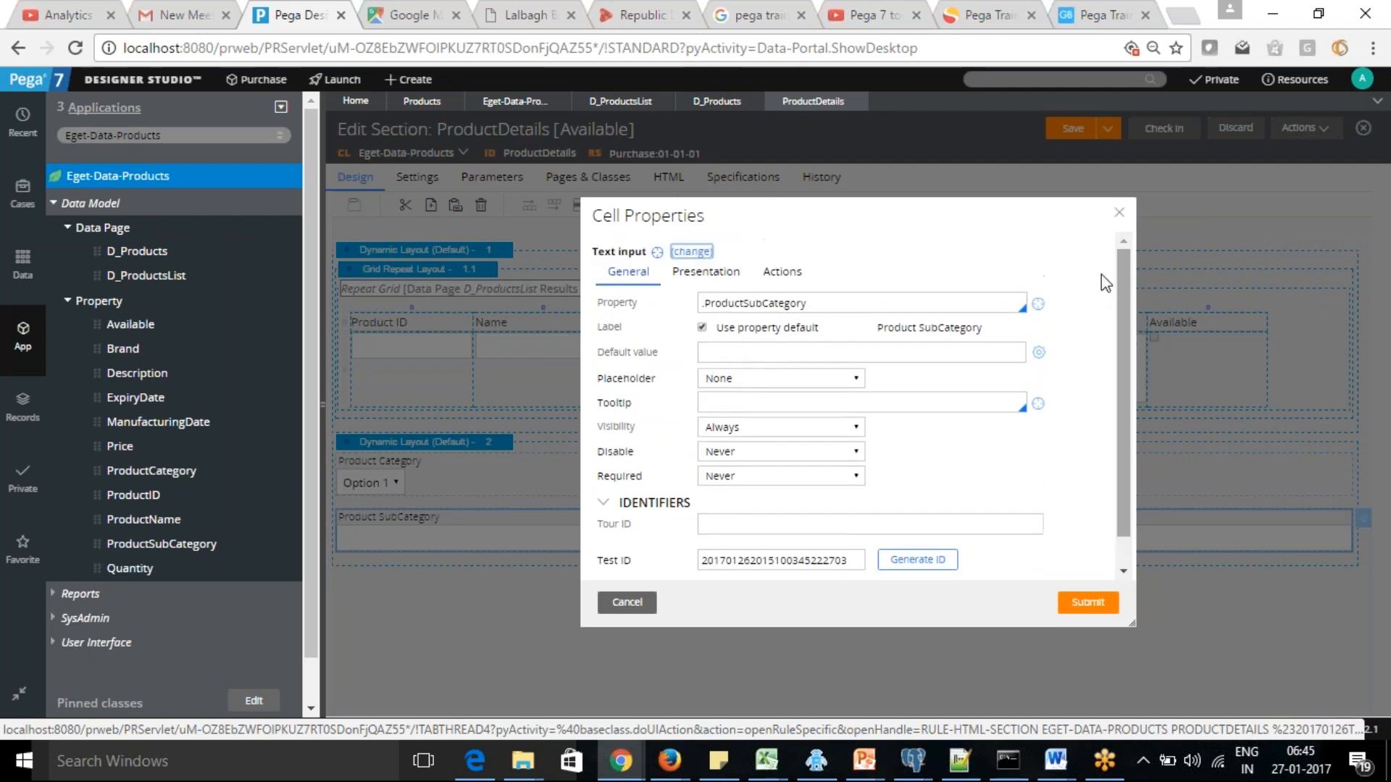
click(691, 251)
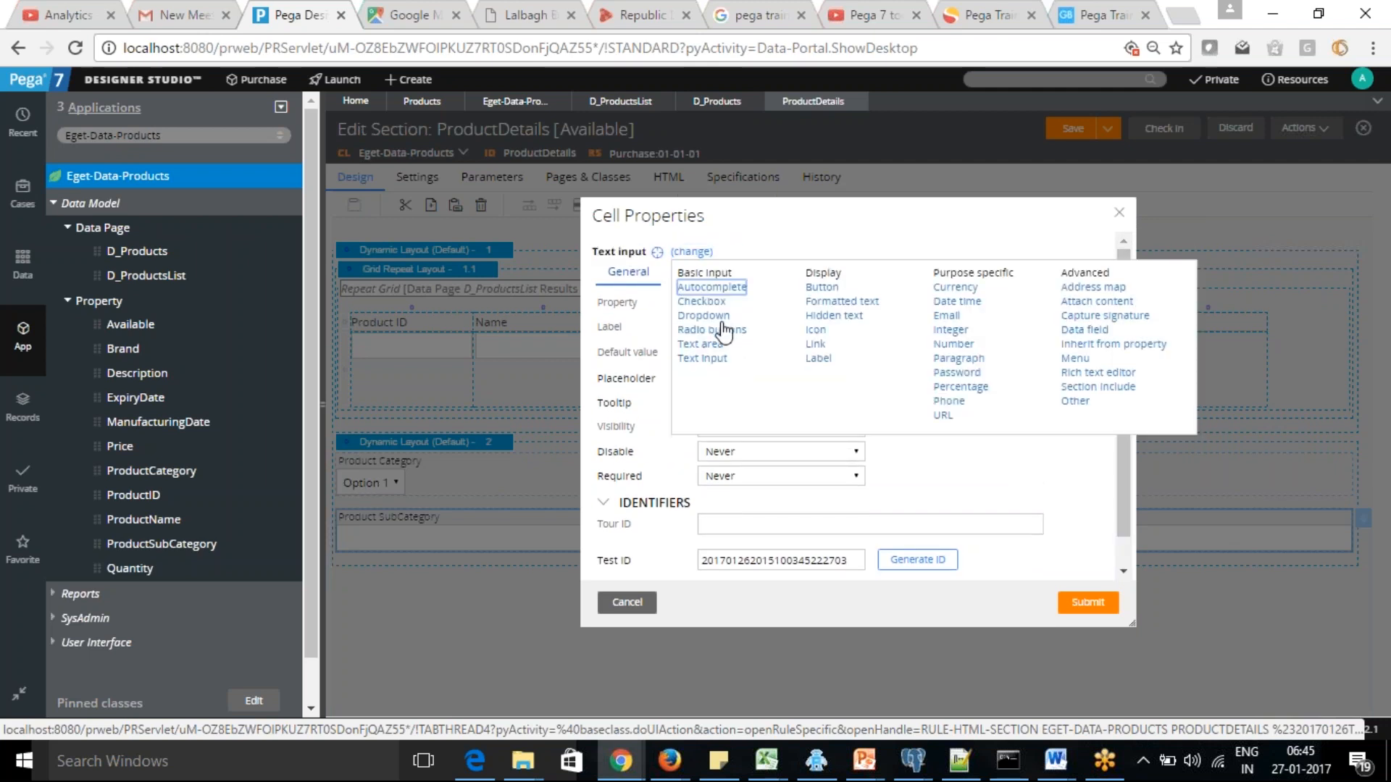
click(702, 316)
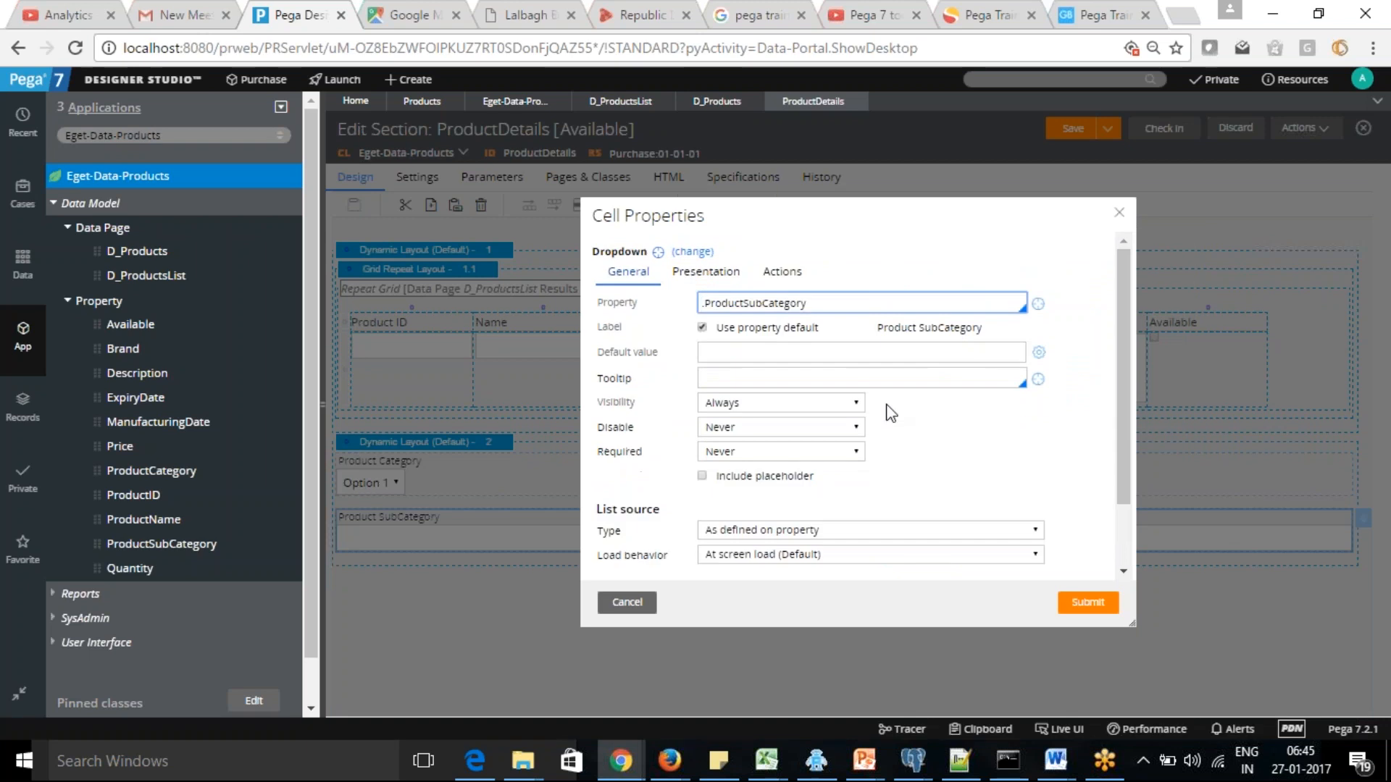
Set the Product SubCategory dropdown's list source type to Data page, with D_ProductsList as the data page
click(1023, 458)
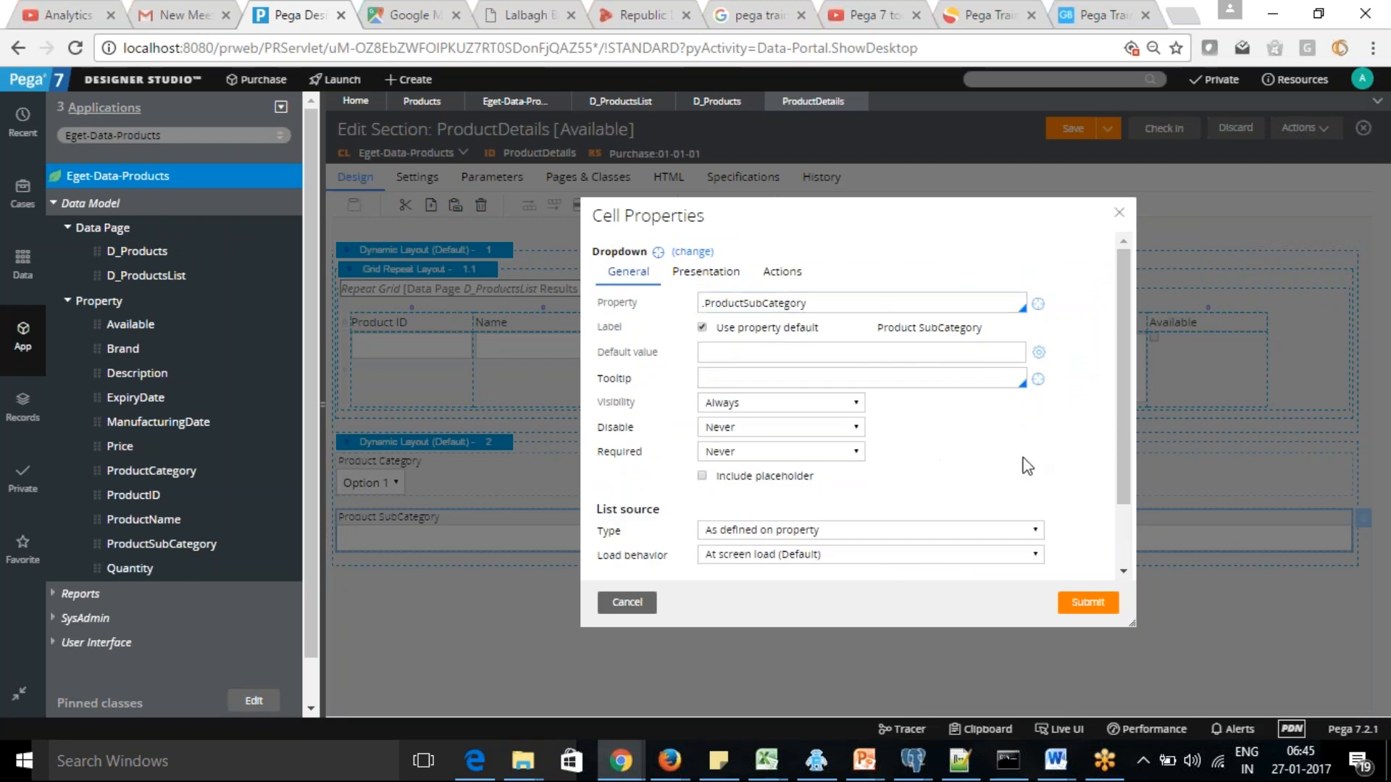
drag(1121, 455, 1120, 520)
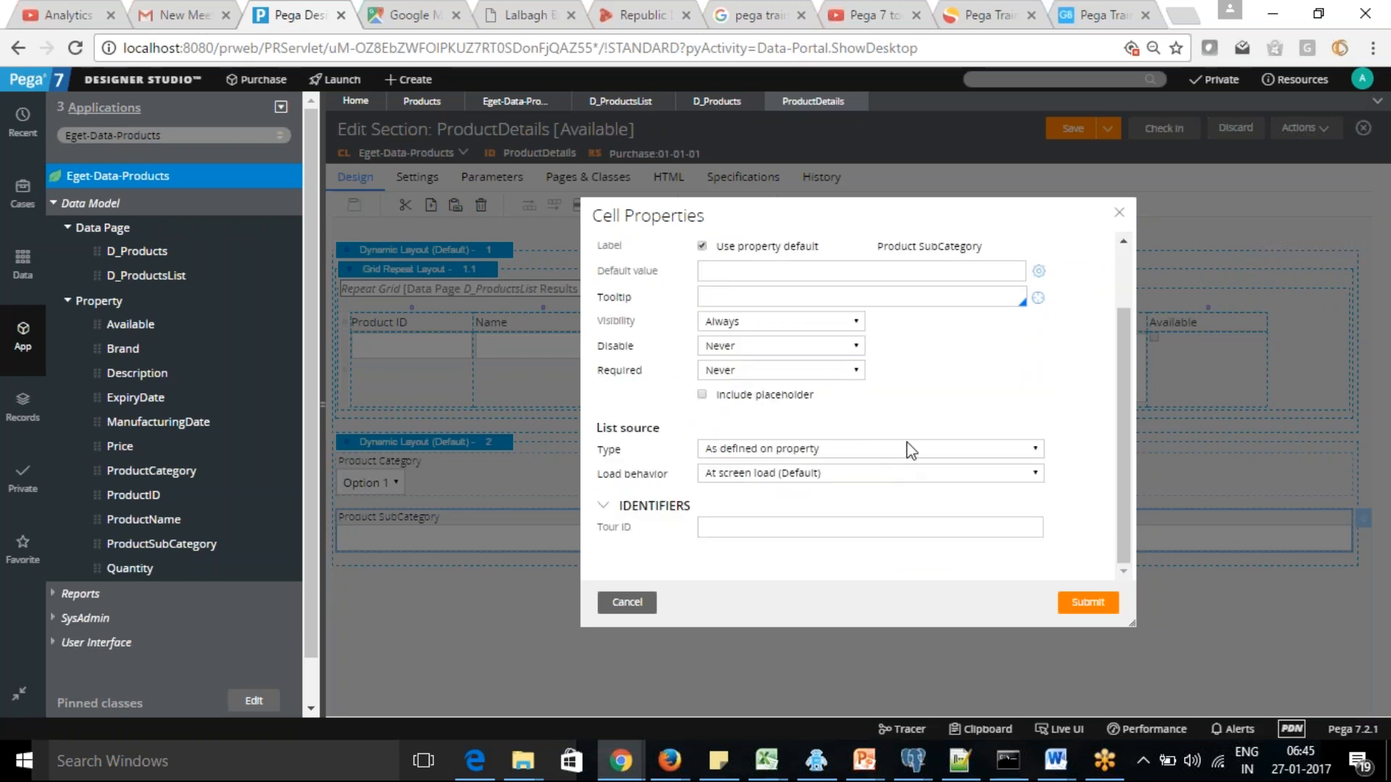
click(907, 448)
click(792, 487)
click(806, 475)
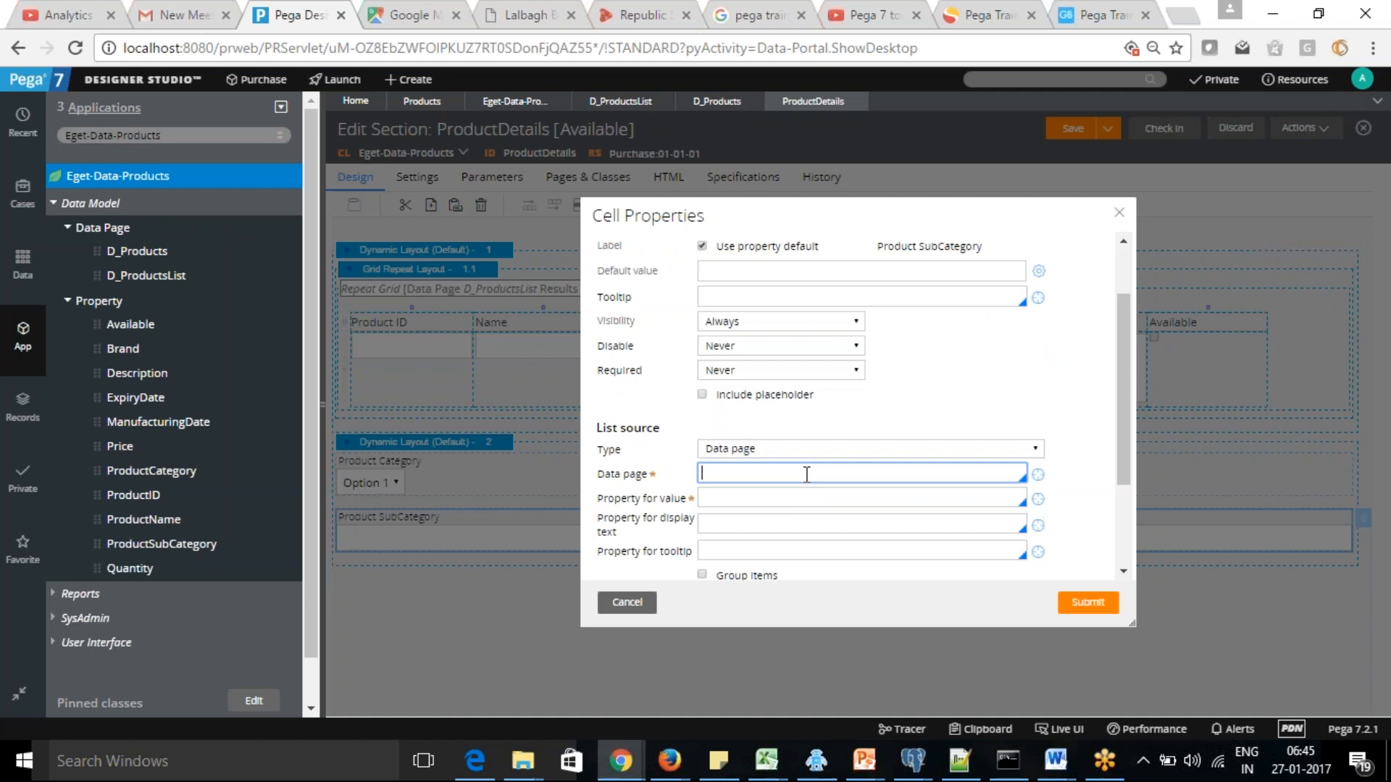
text(D_Products)
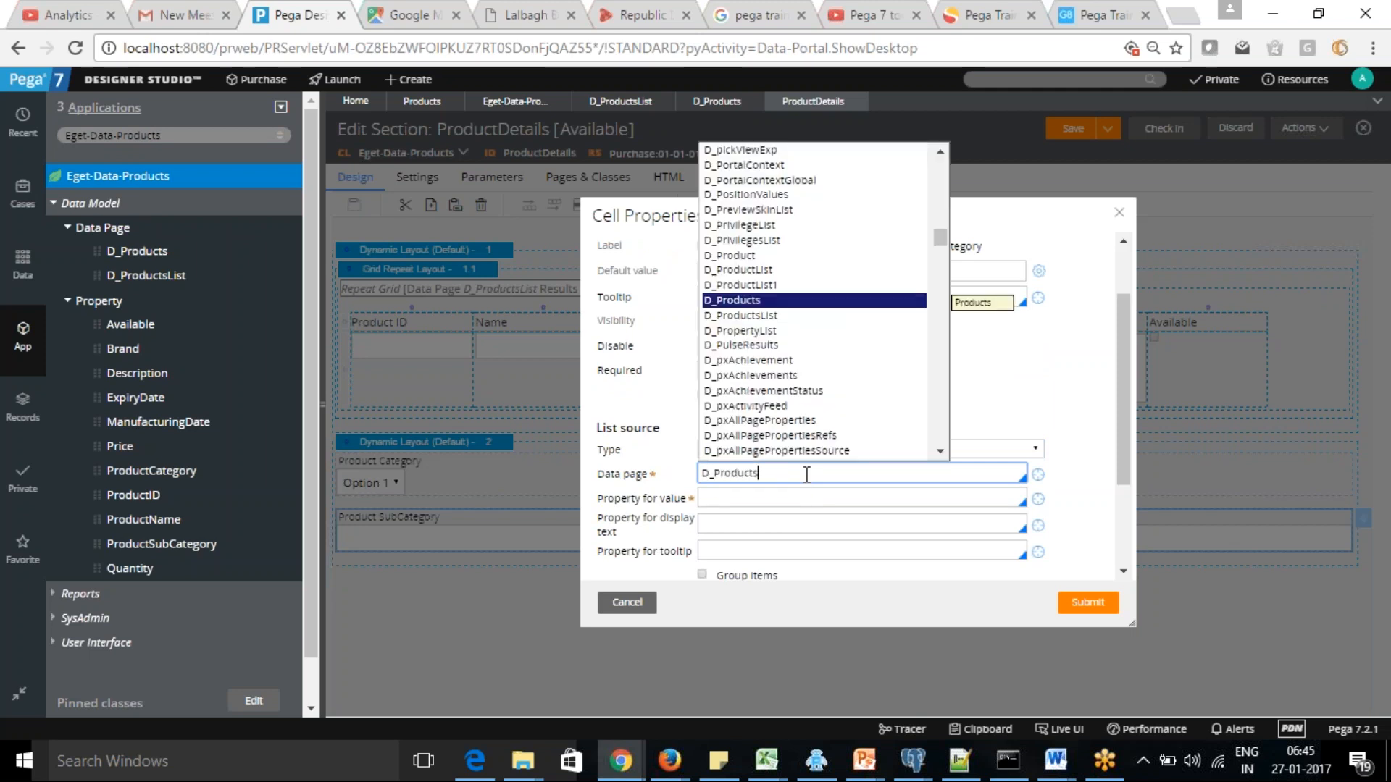
click(768, 318)
Use .ProductSubCategory as the Product SubCategory dropdown's value and display text properties, submit the cell properties and save the section
click(791, 499)
text(.)
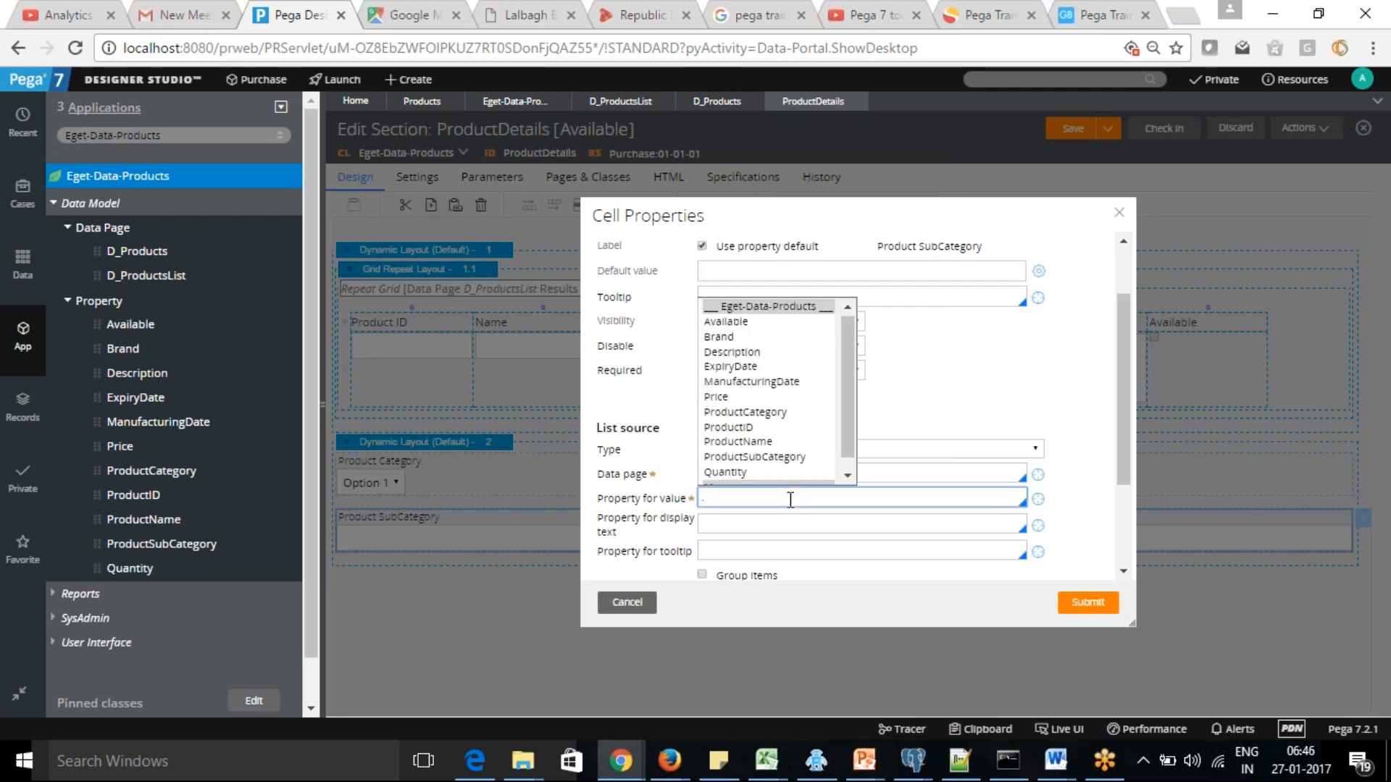
click(772, 457)
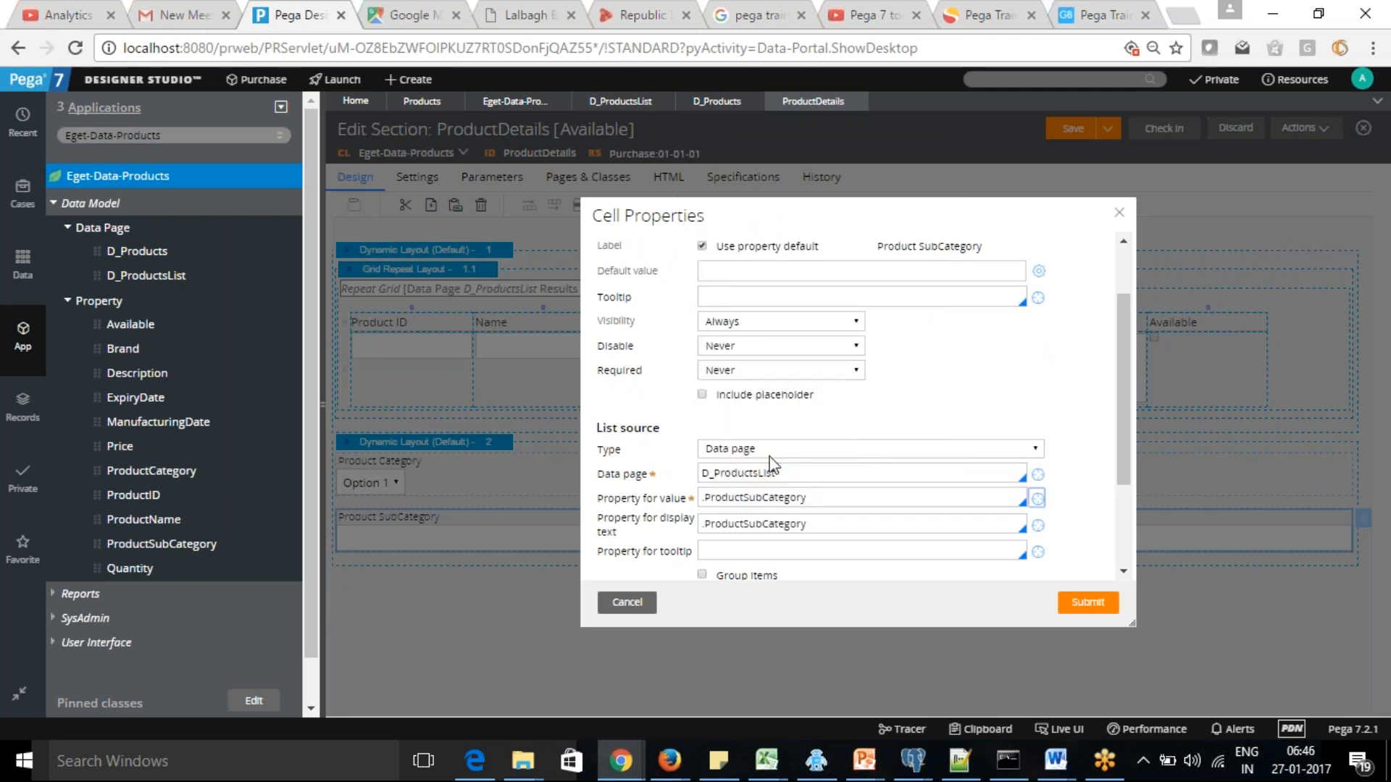
click(750, 553)
scroll(1129, 470, down, 2)
click(1094, 605)
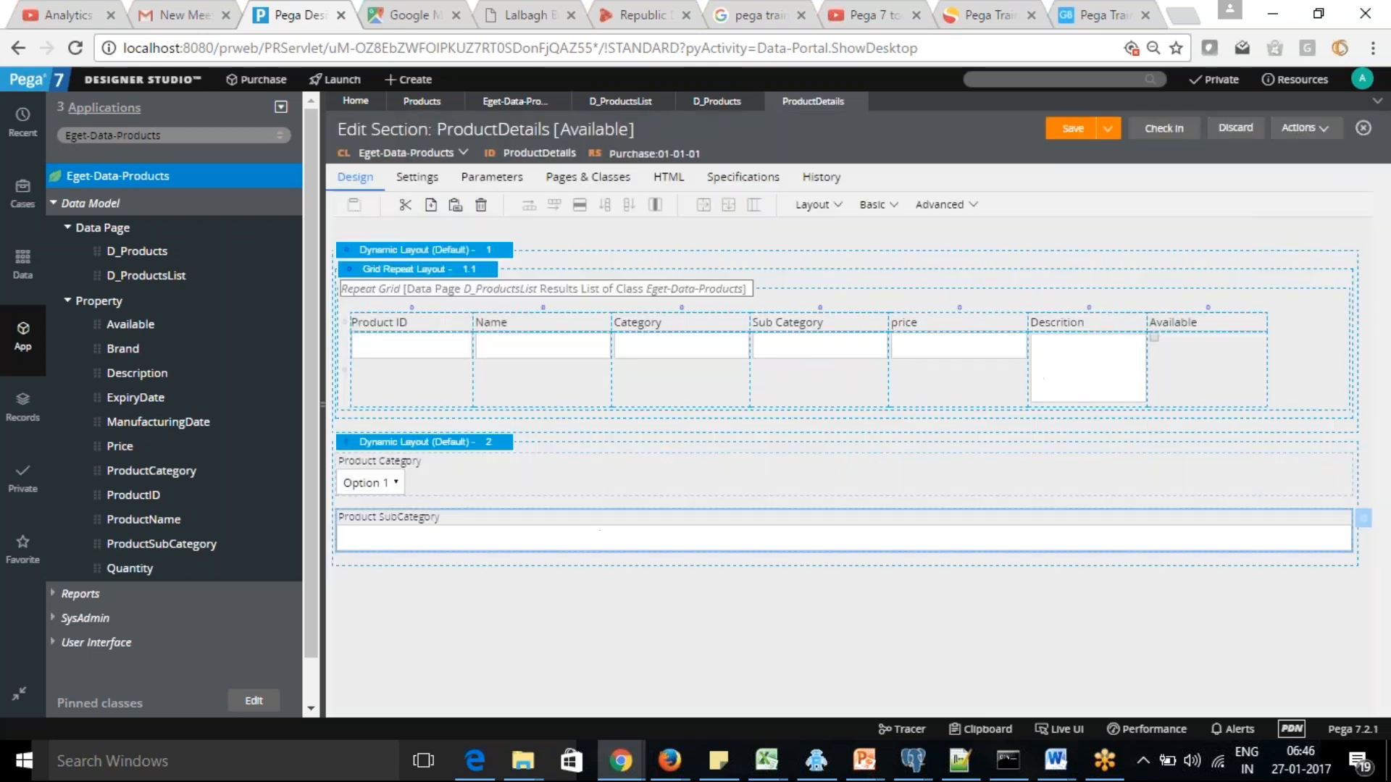
click(1071, 130)
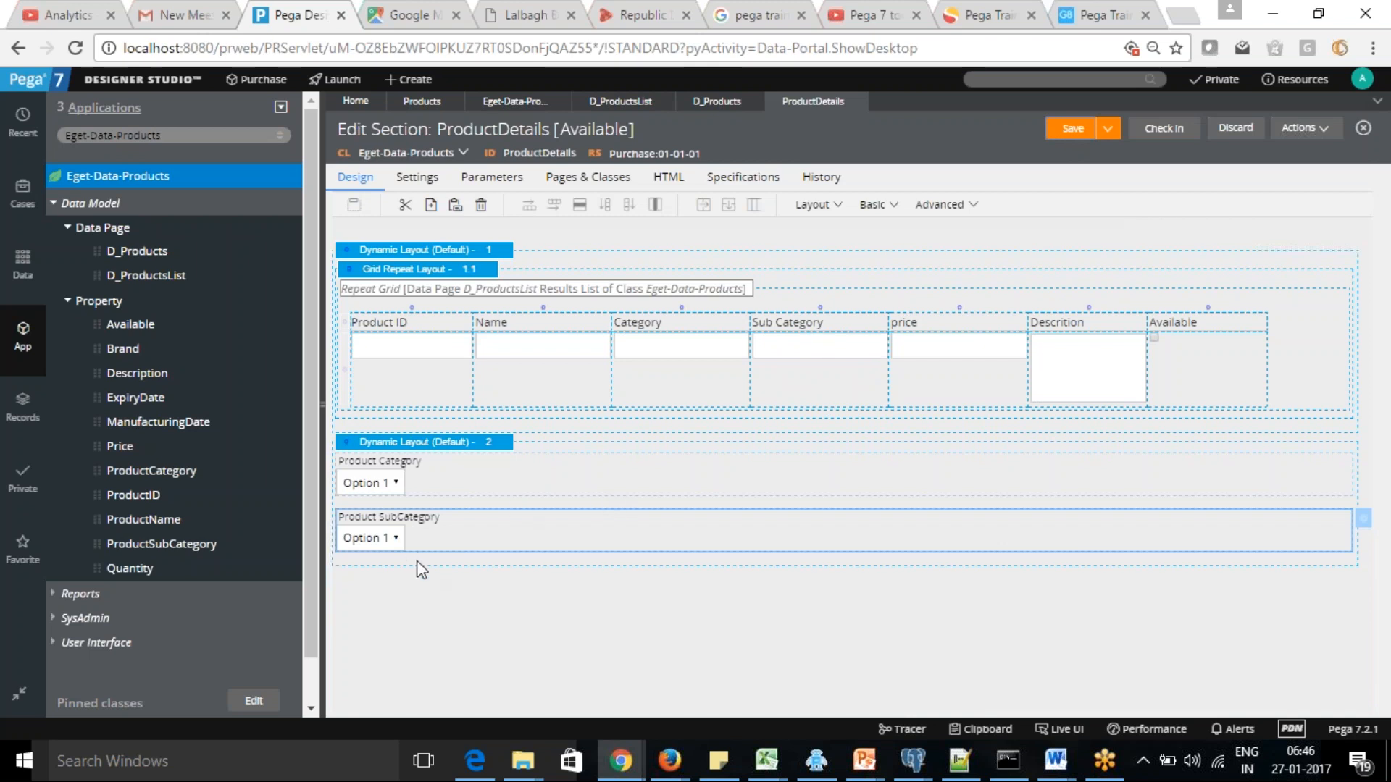
click(384, 567)
click(1068, 130)
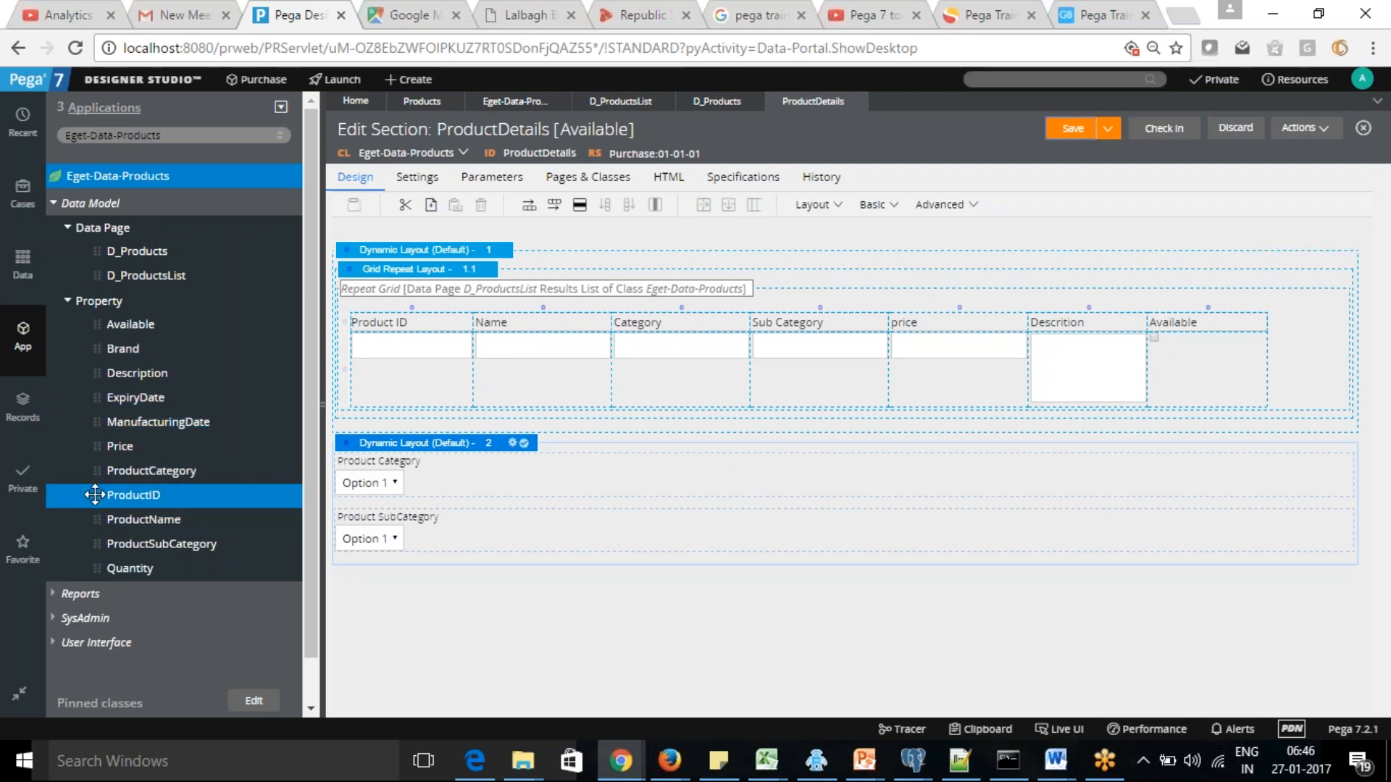
Add the ProductName property below Product SubCategory in the second Dynamic Layout and change its control type to Dropdown
drag(95, 519, 389, 570)
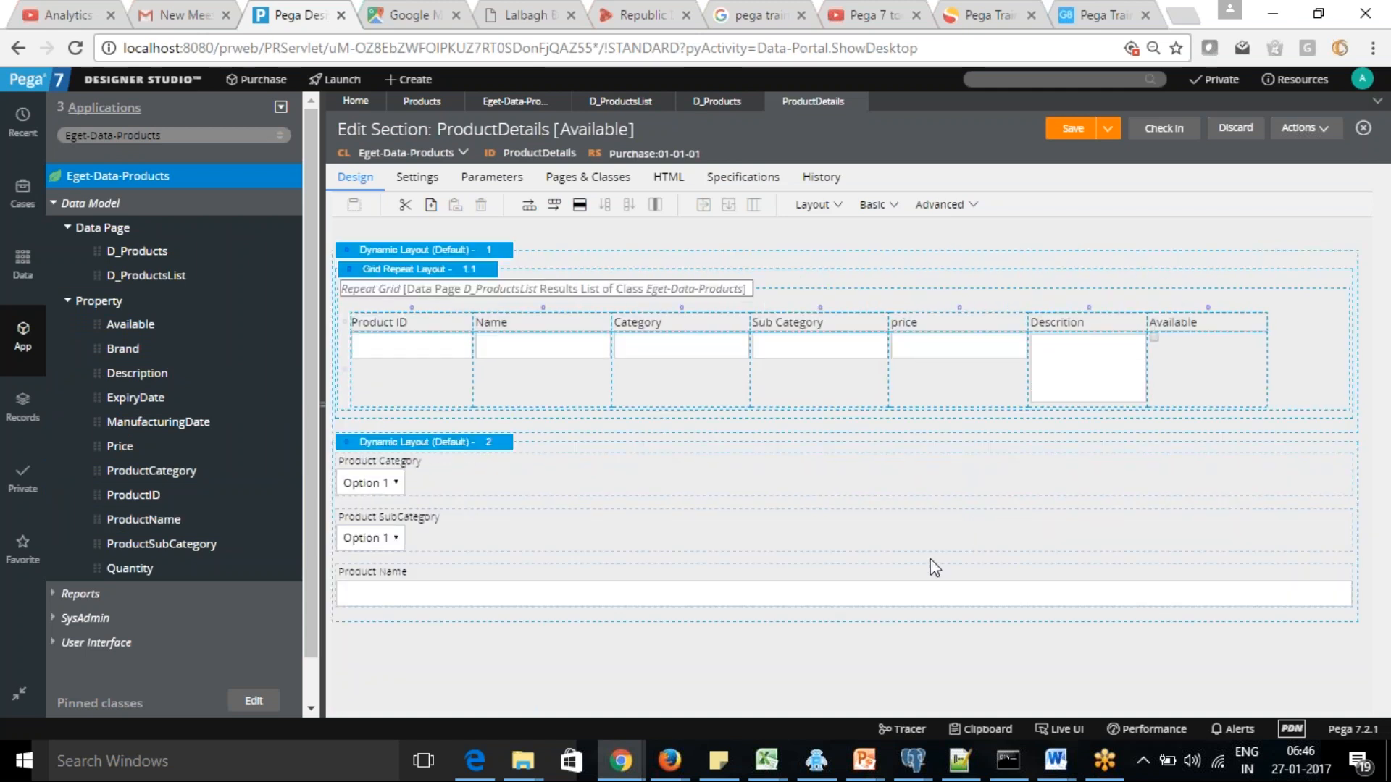
click(650, 603)
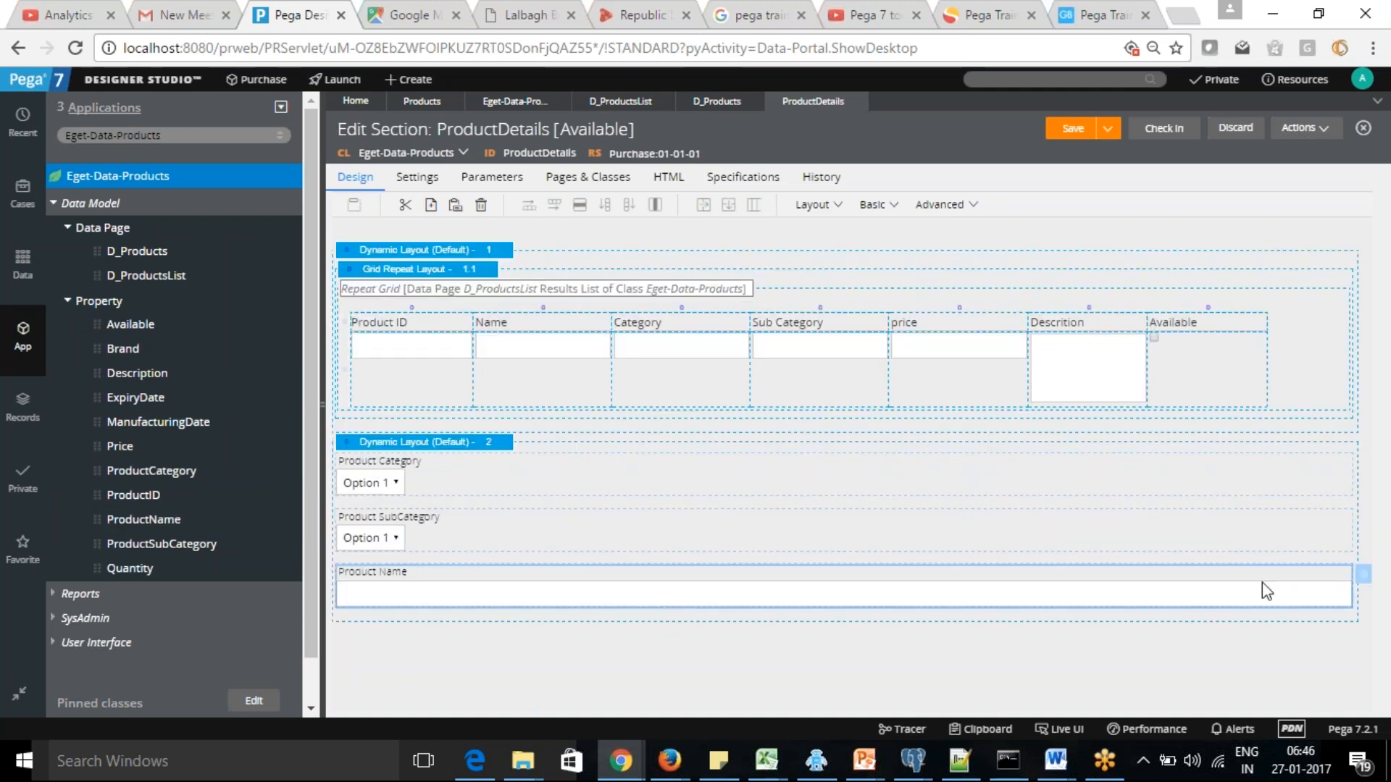
click(1368, 578)
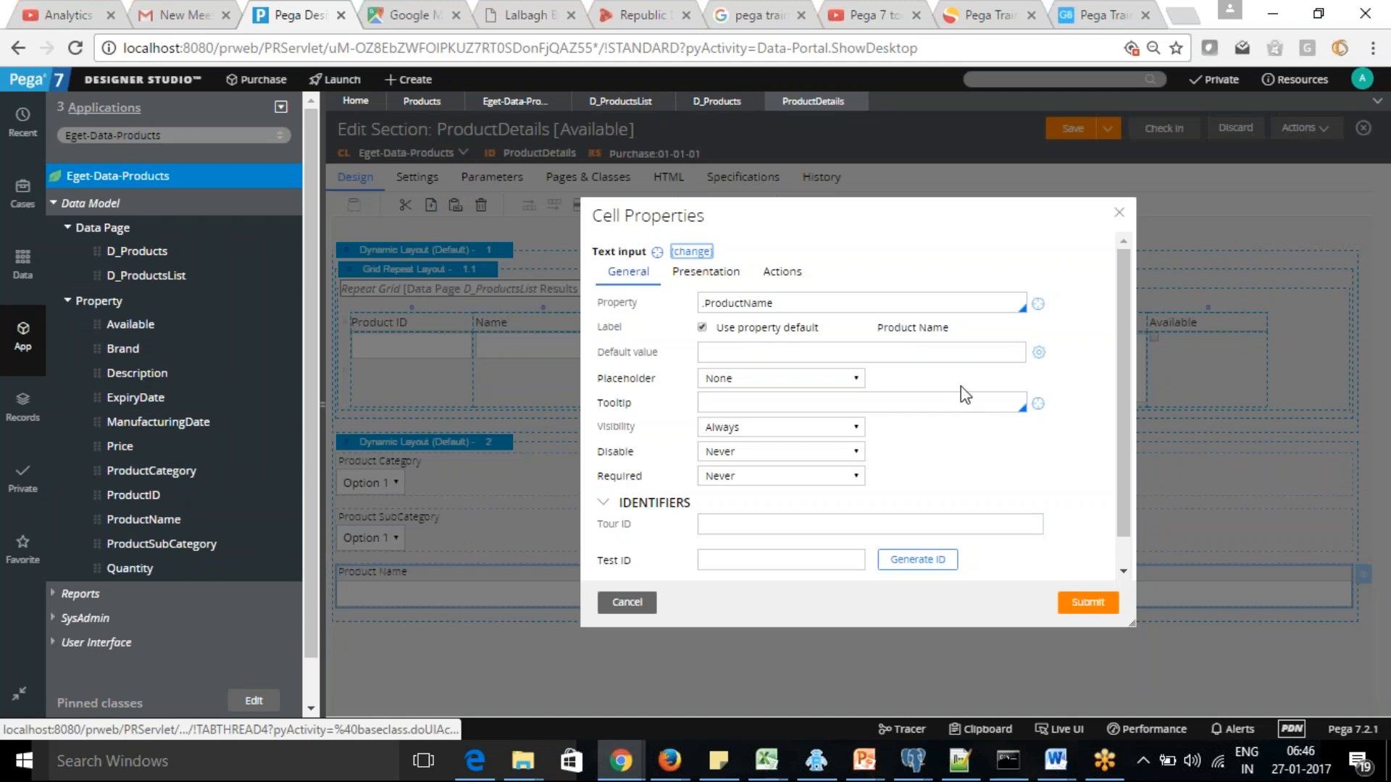
click(684, 251)
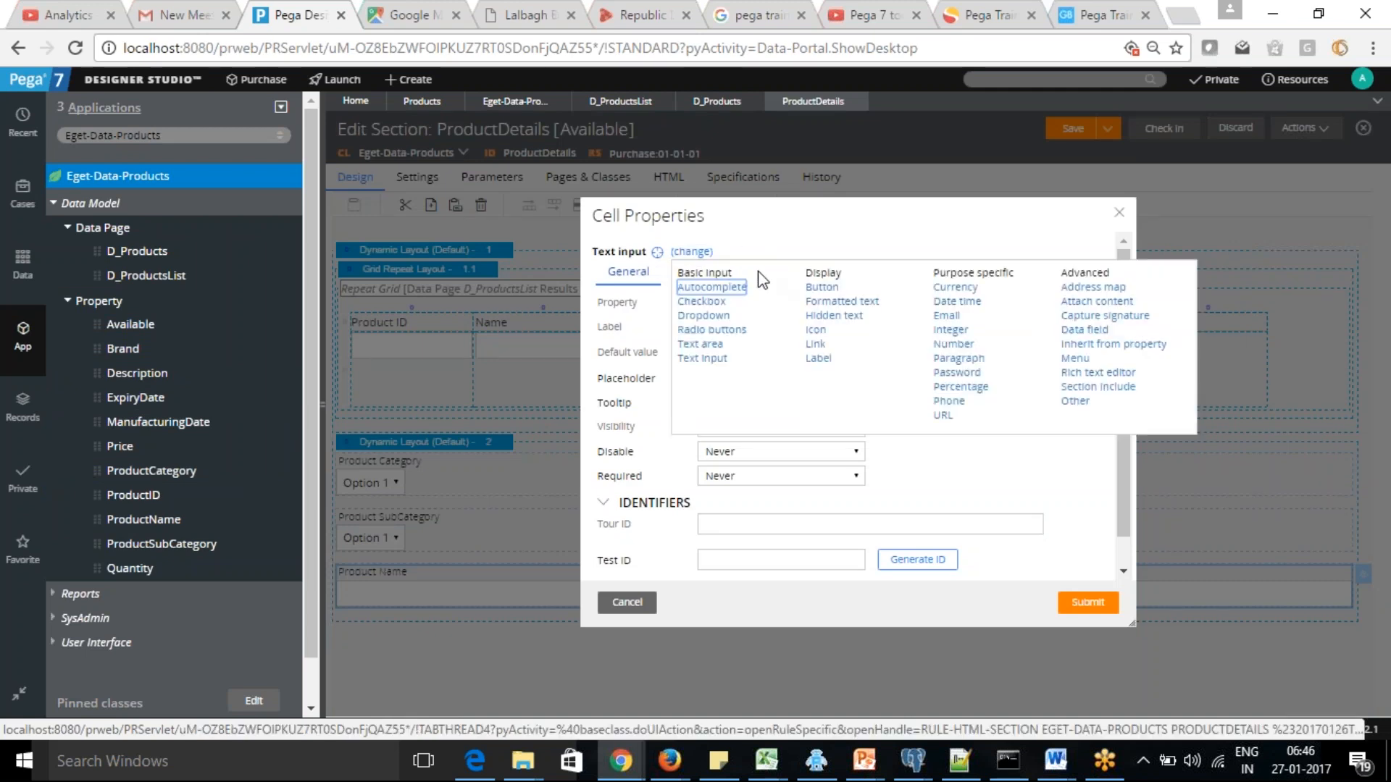
click(687, 316)
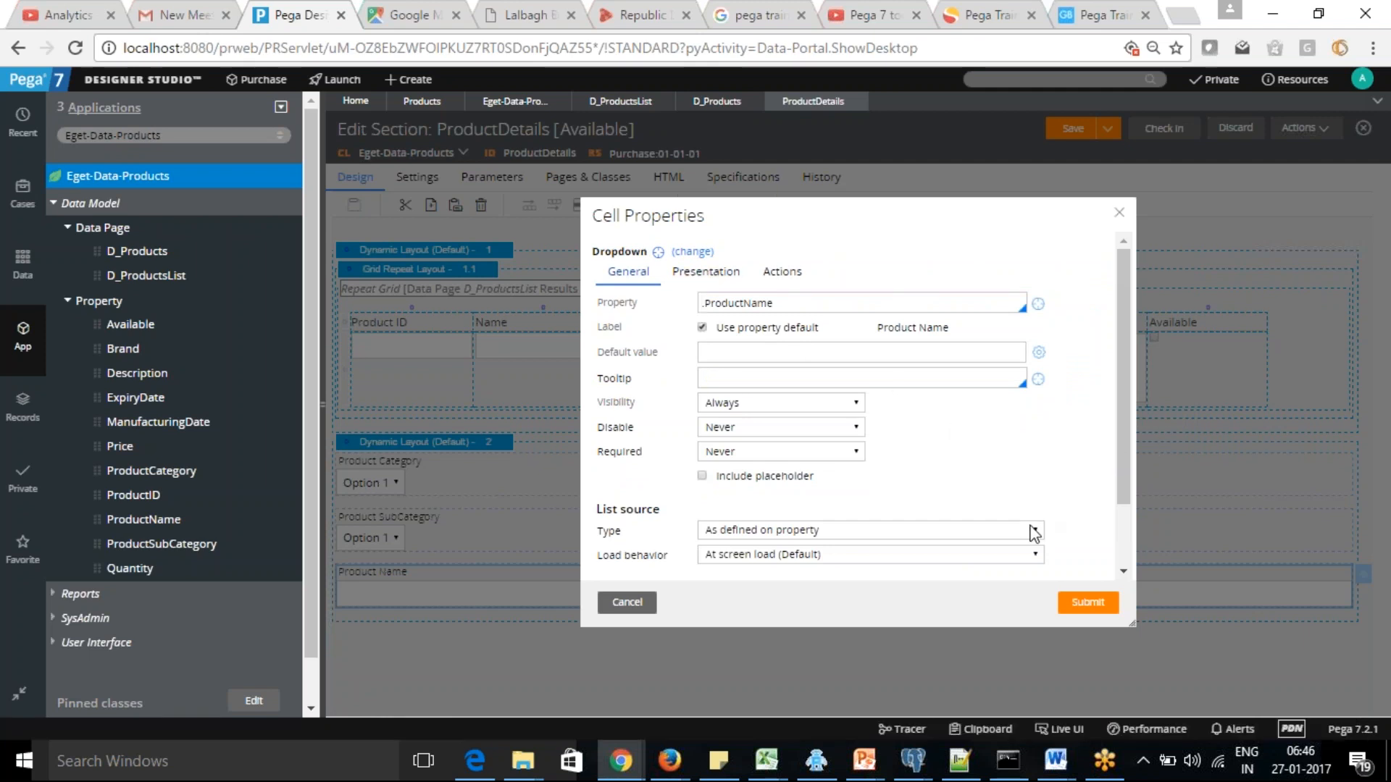
Set the Product Name dropdown's list source type to Data page
click(1036, 530)
click(833, 563)
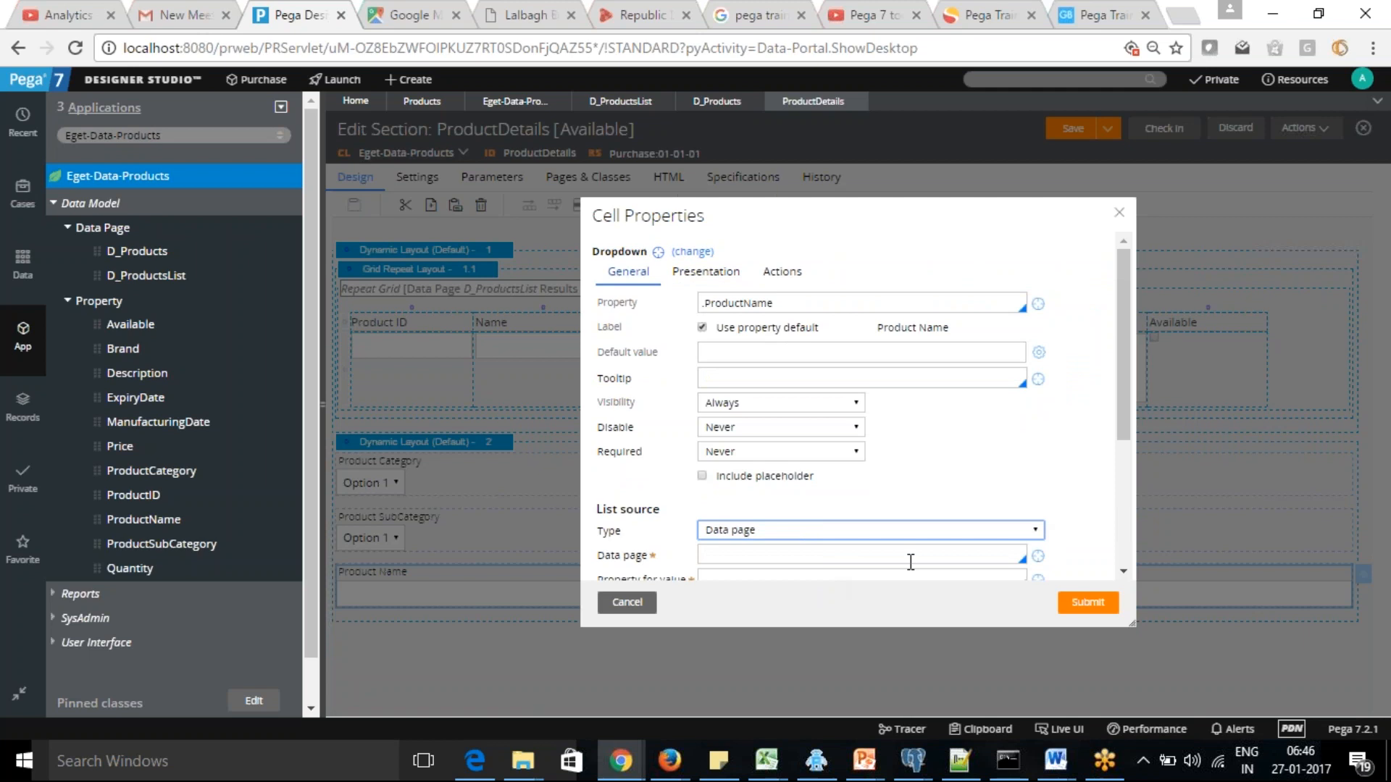
drag(1123, 434, 1128, 539)
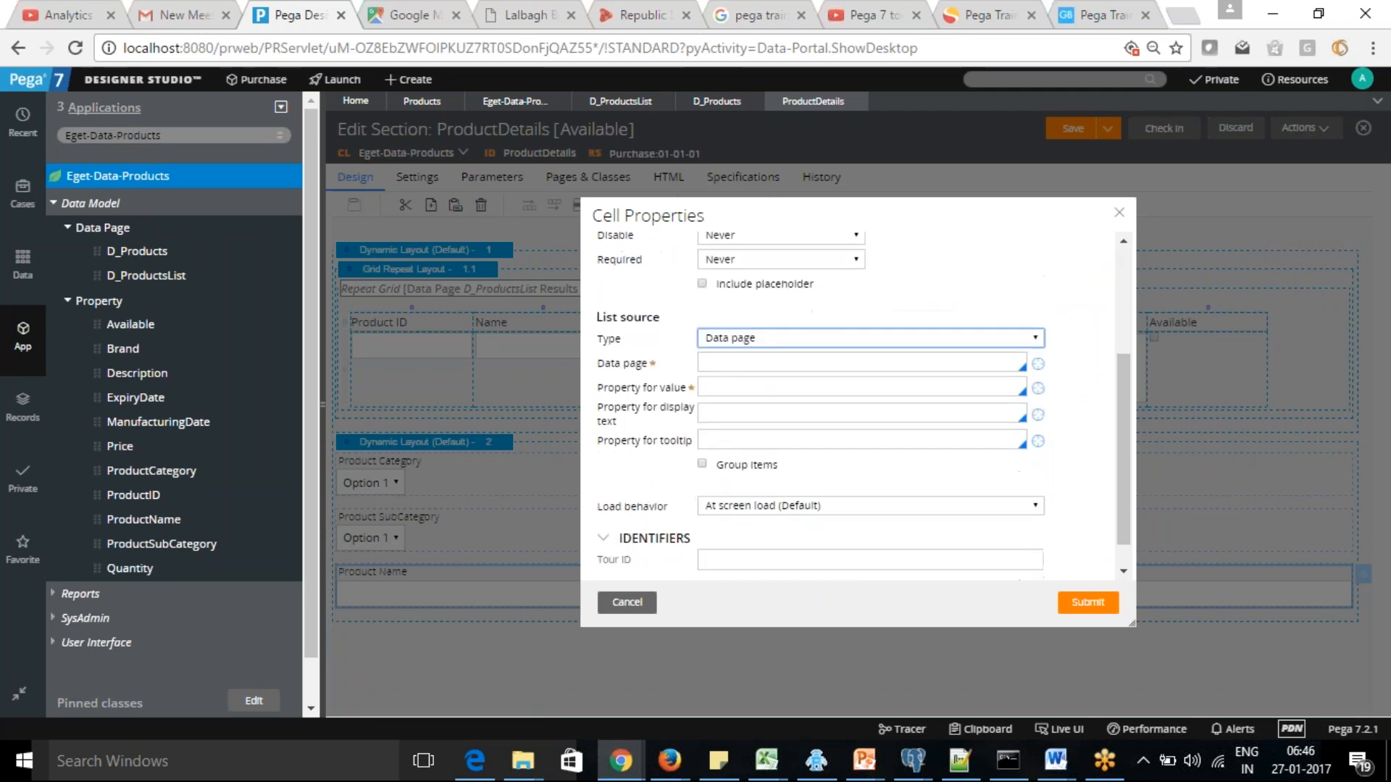
click(777, 340)
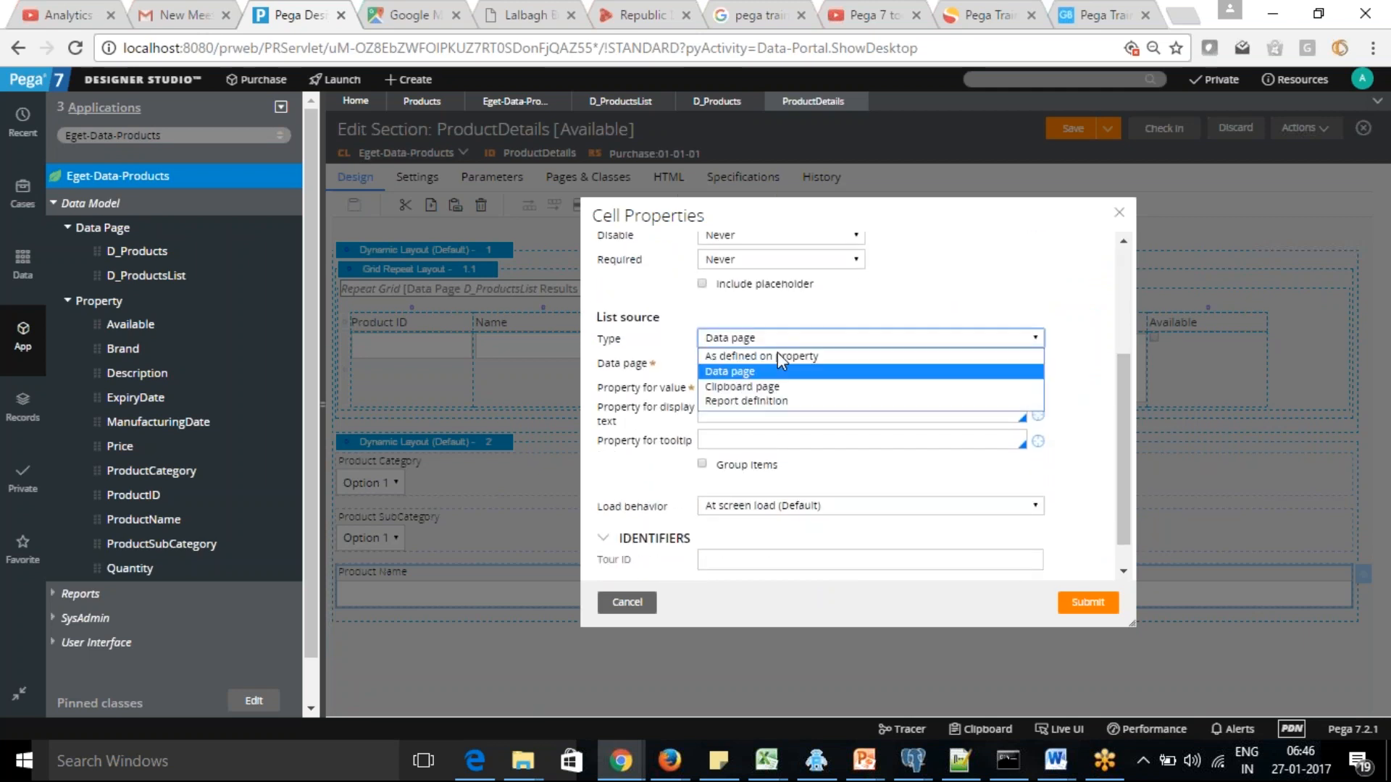
click(890, 308)
Change the property bound to the new Product Name dropdown to .ProductID
drag(1121, 391, 1122, 286)
click(800, 304)
key(BackSpace)
key(BackSpace)
key(BackSpace)
key(BackSpace)
text(ID)
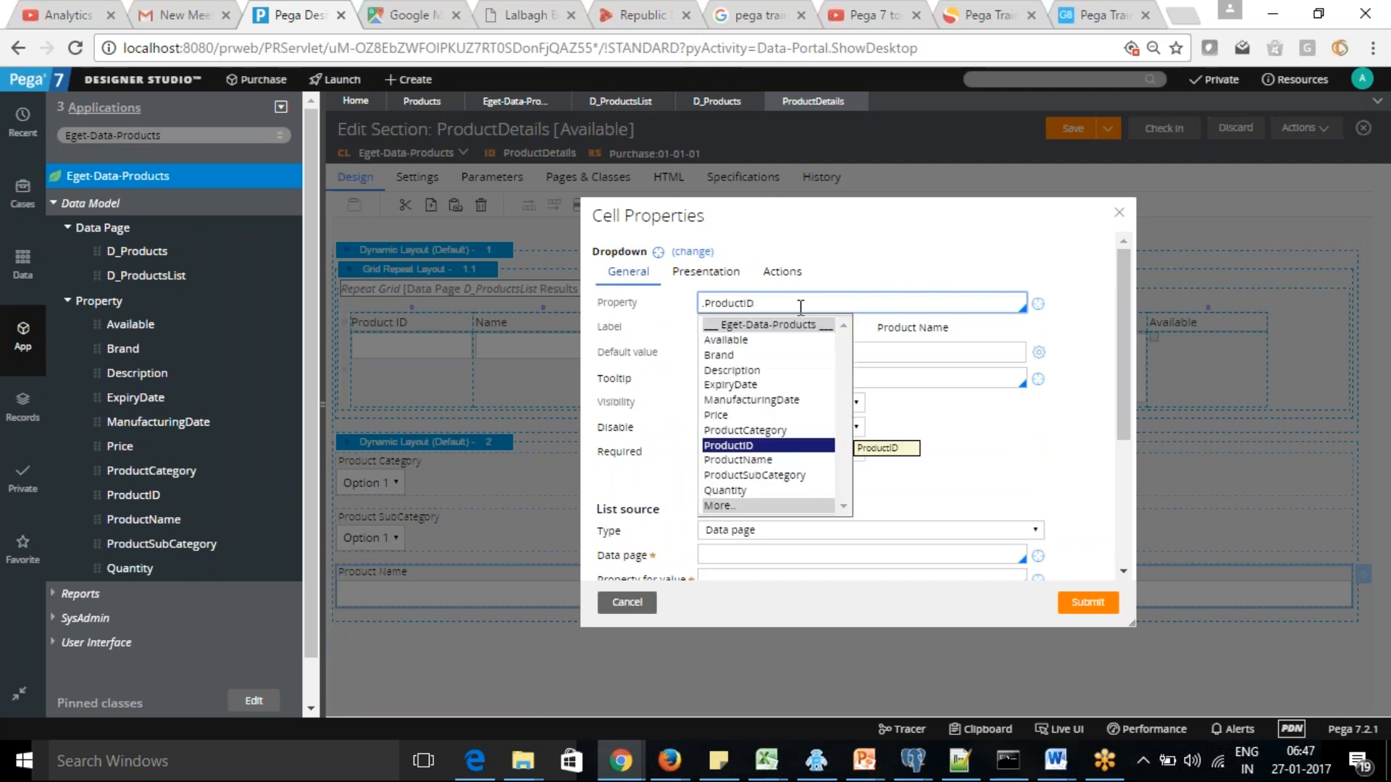
click(756, 445)
drag(1122, 330, 1127, 475)
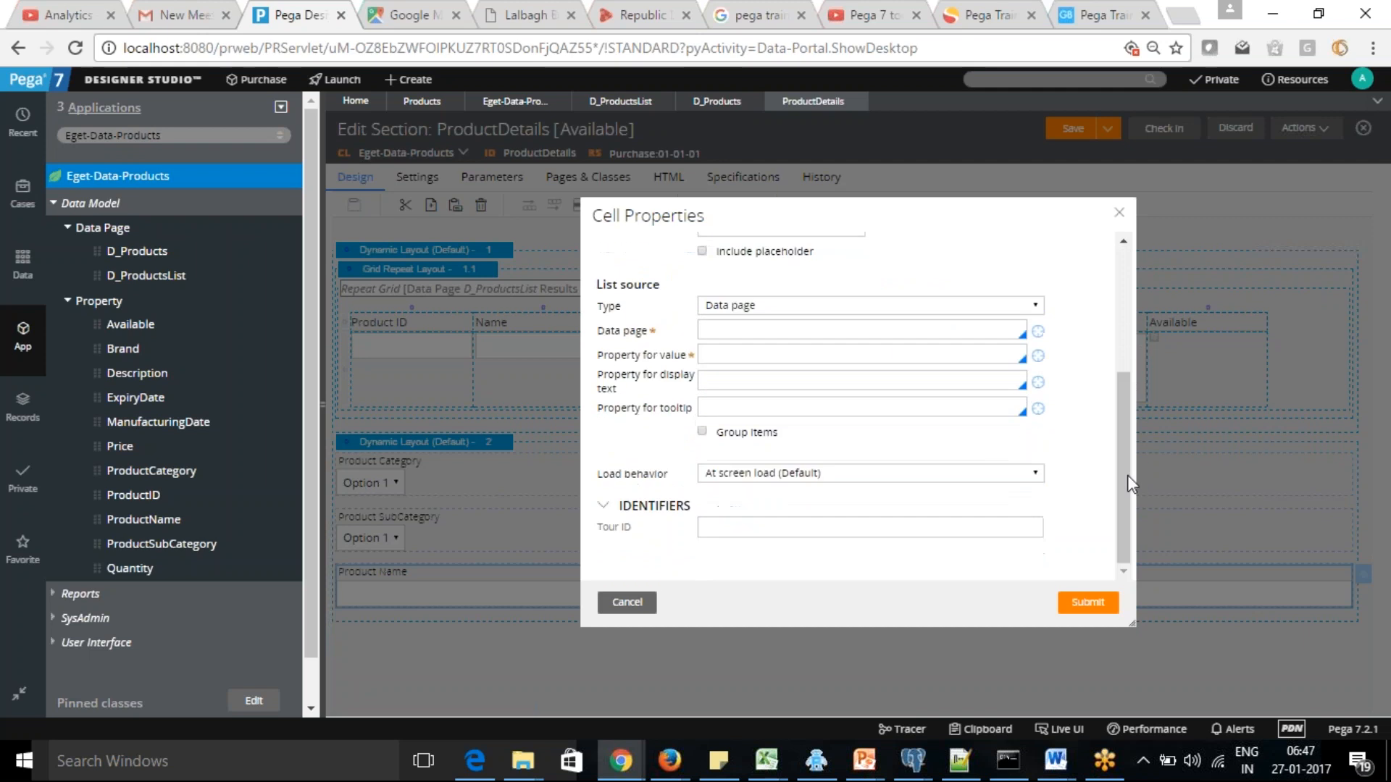
click(750, 332)
text(D_)
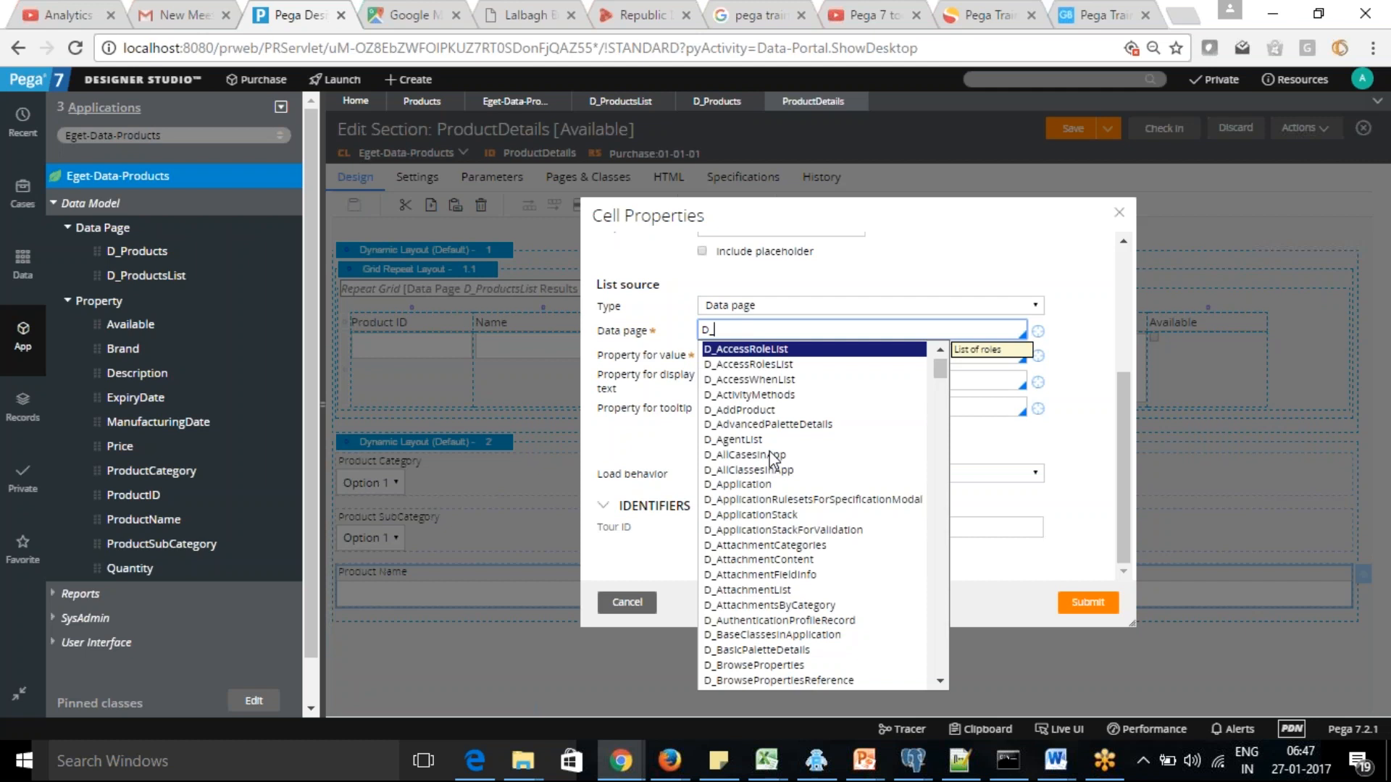
text(Pri)
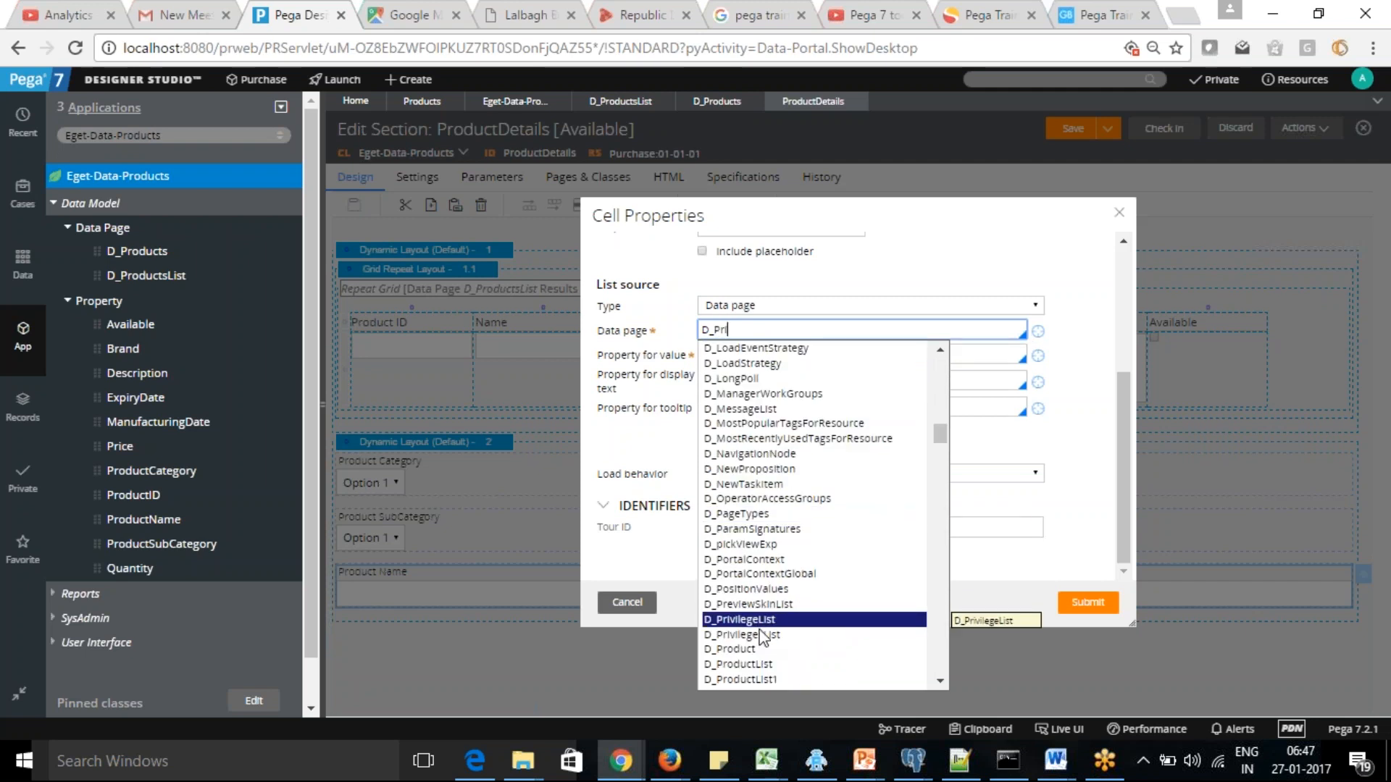
key(BackSpace)
text(od)
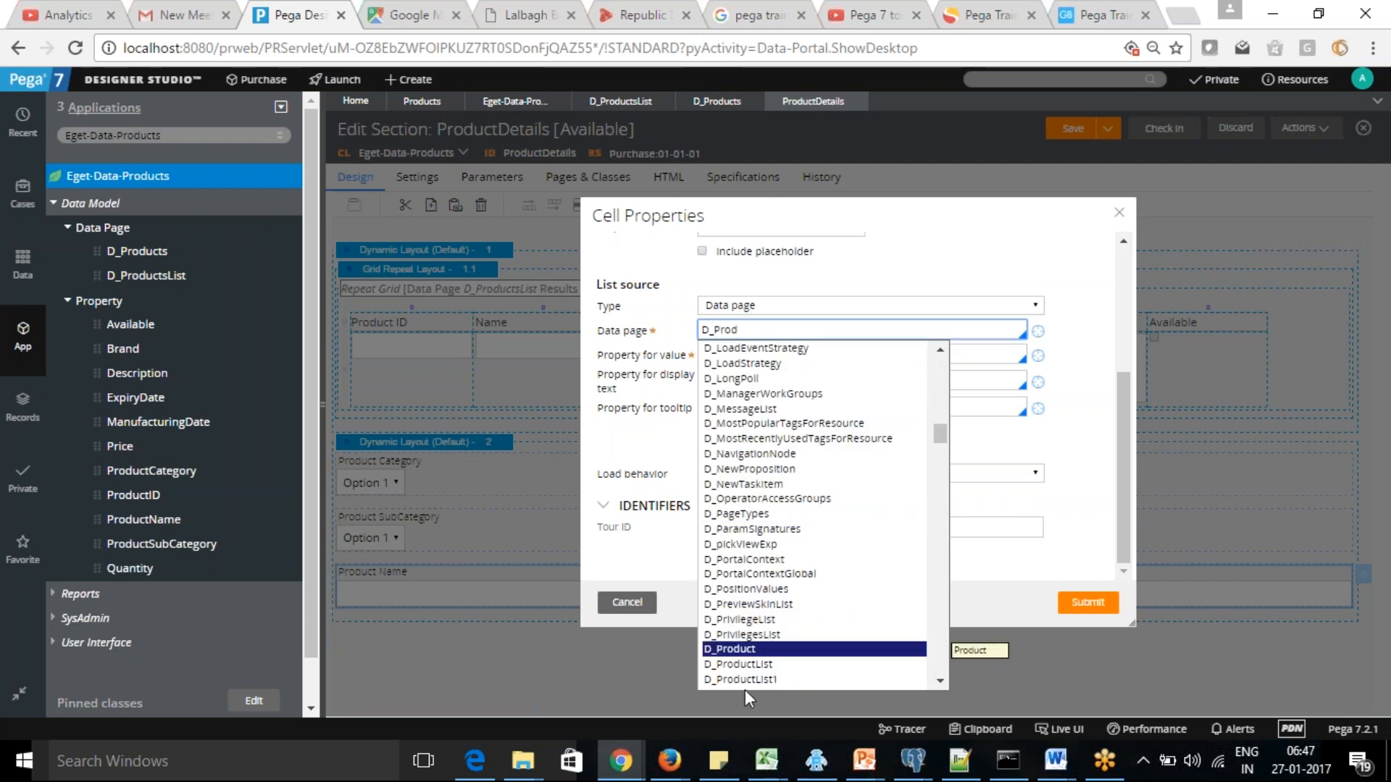
click(753, 668)
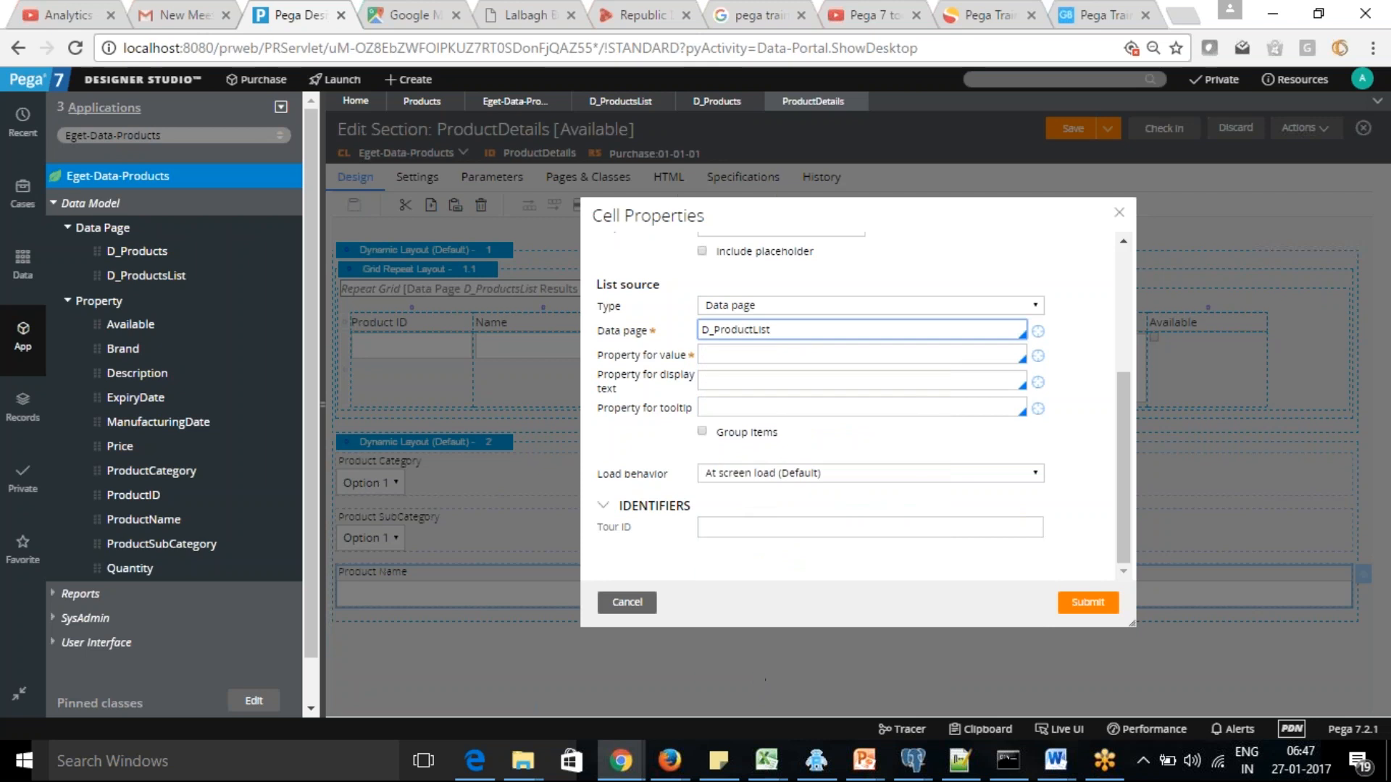
click(740, 356)
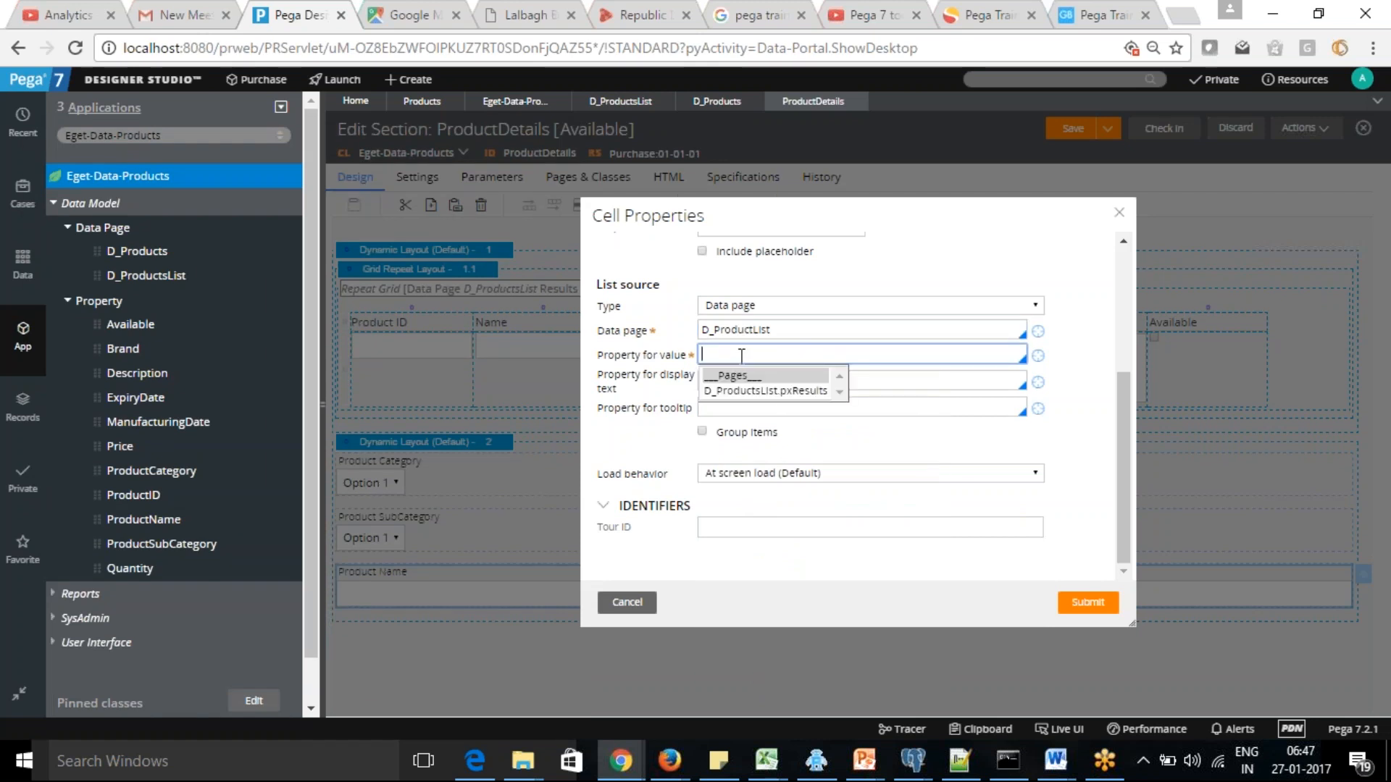
click(742, 357)
click(742, 355)
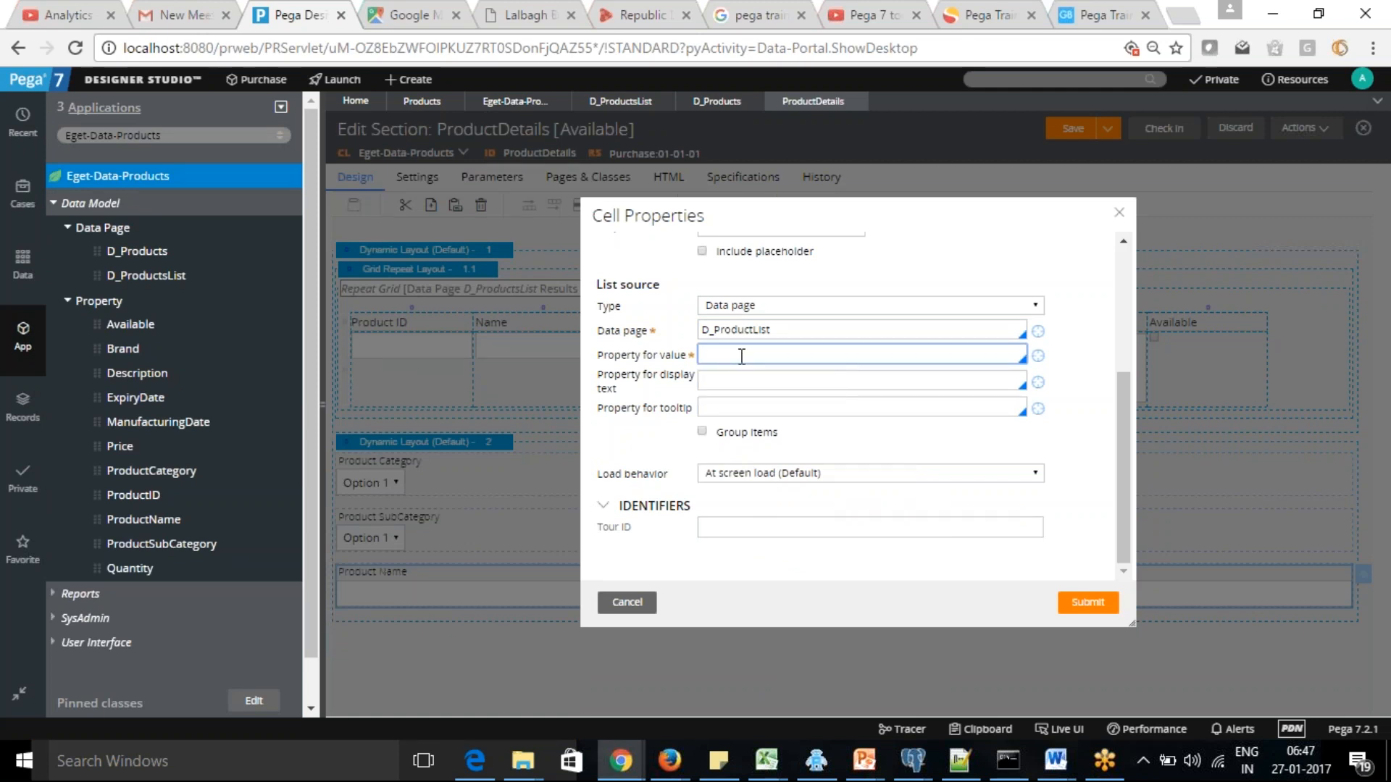
click(1099, 386)
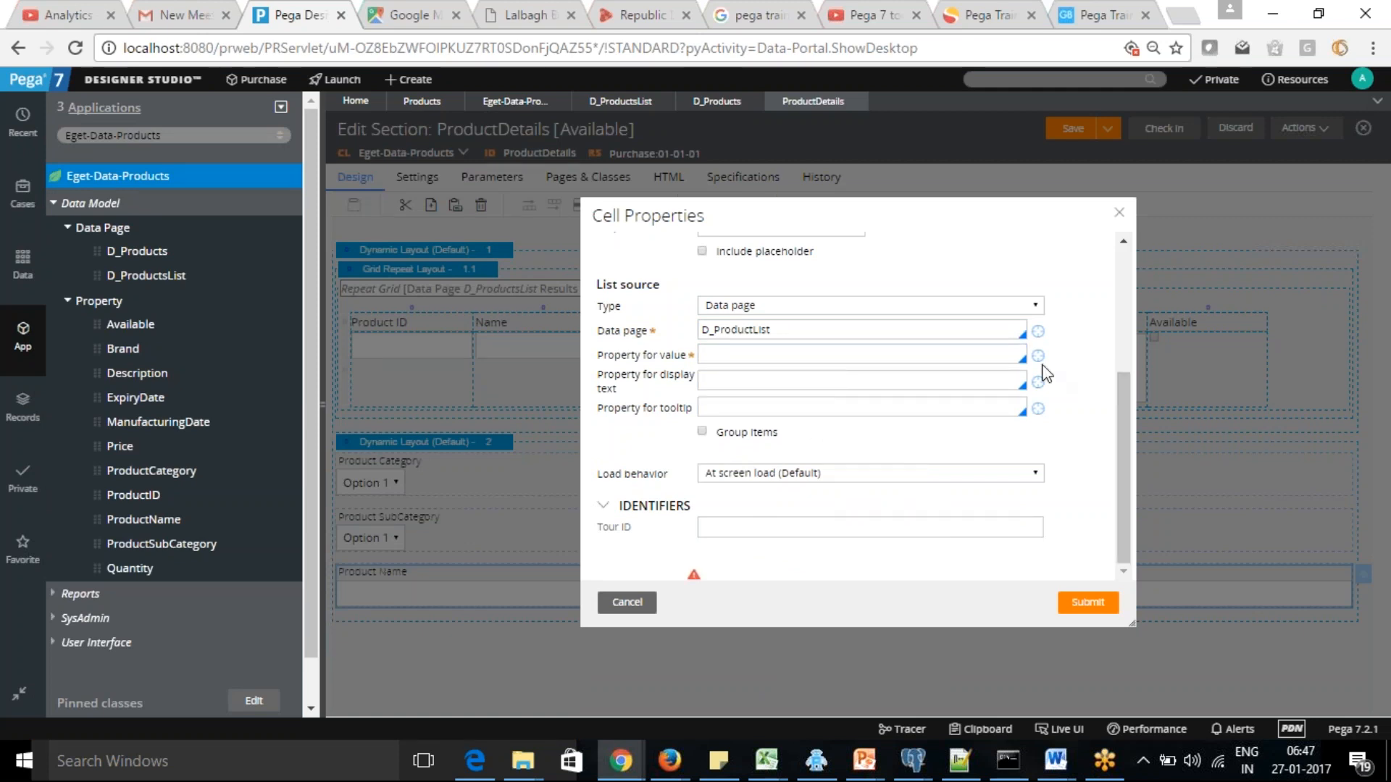
click(732, 360)
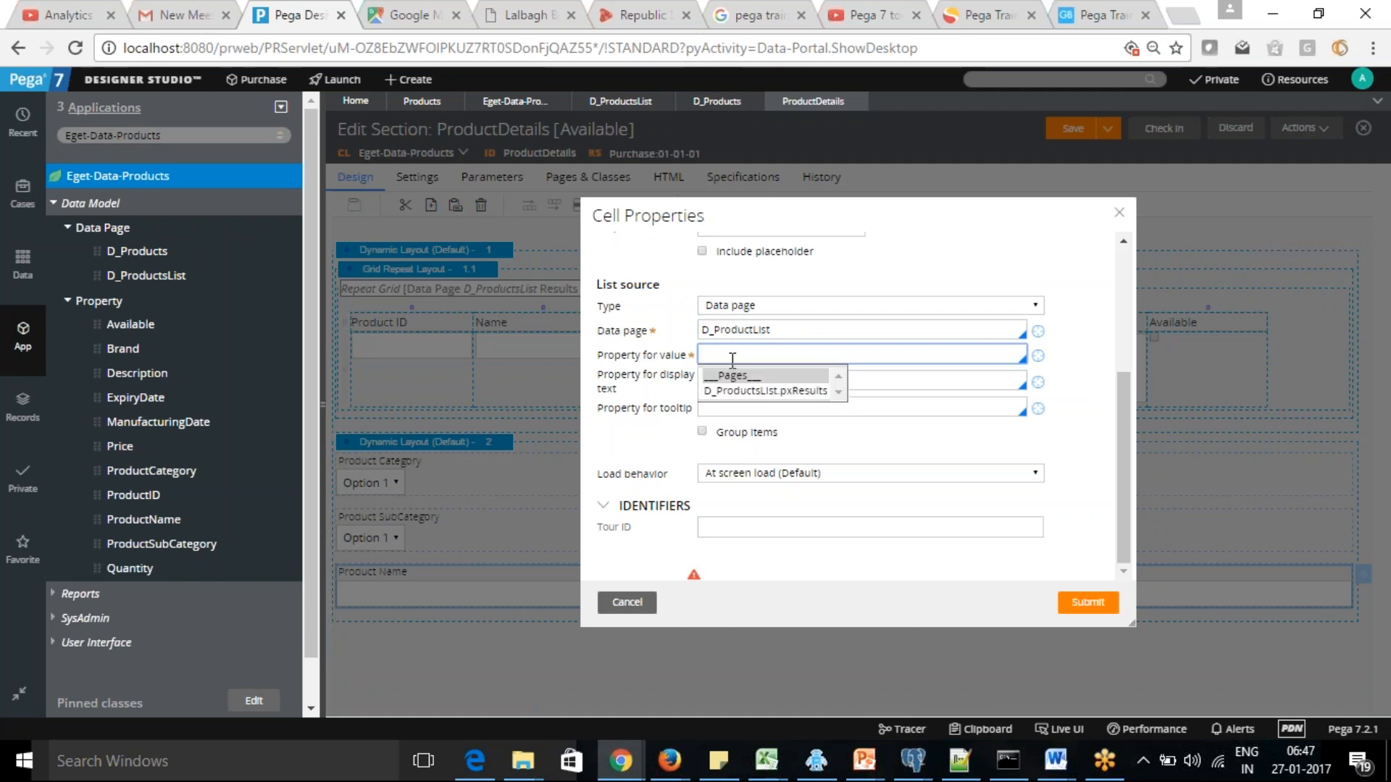
click(779, 394)
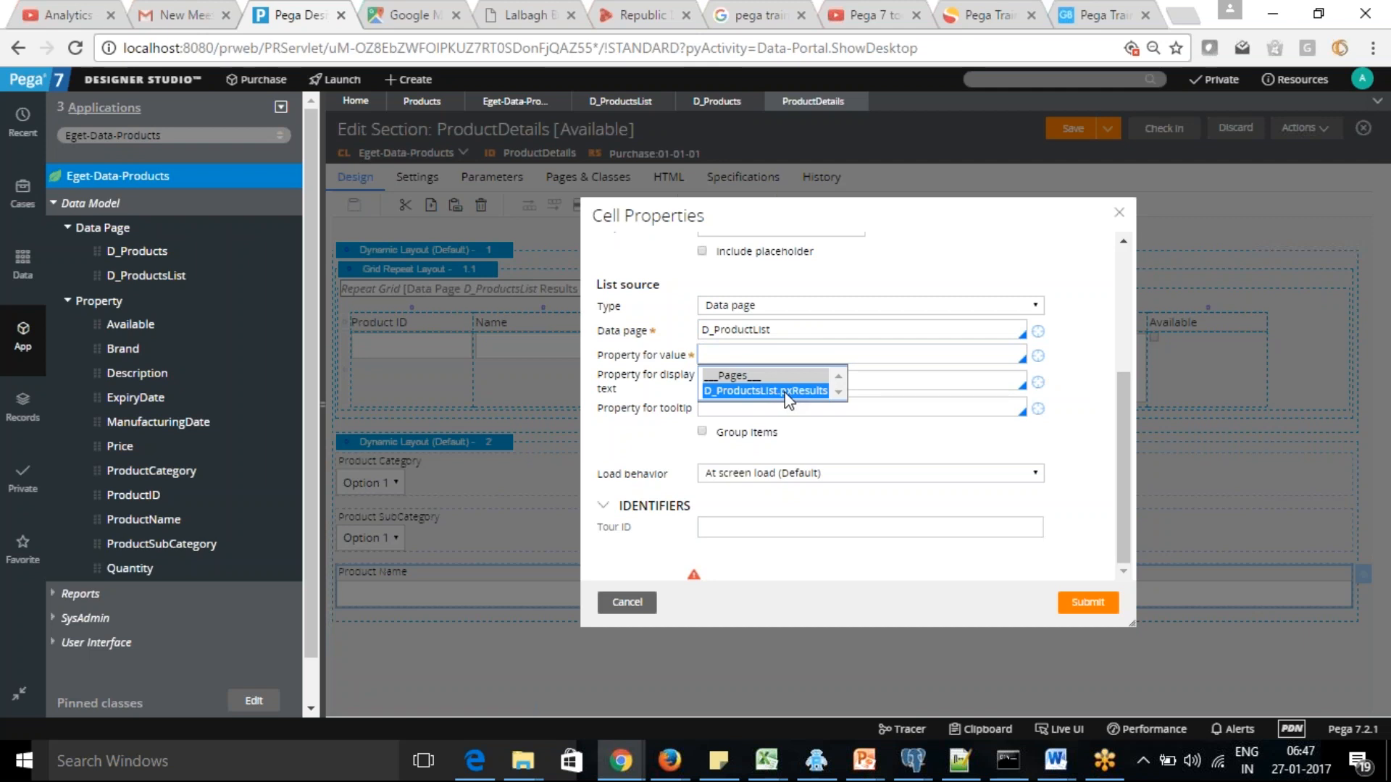
click(757, 391)
click(762, 403)
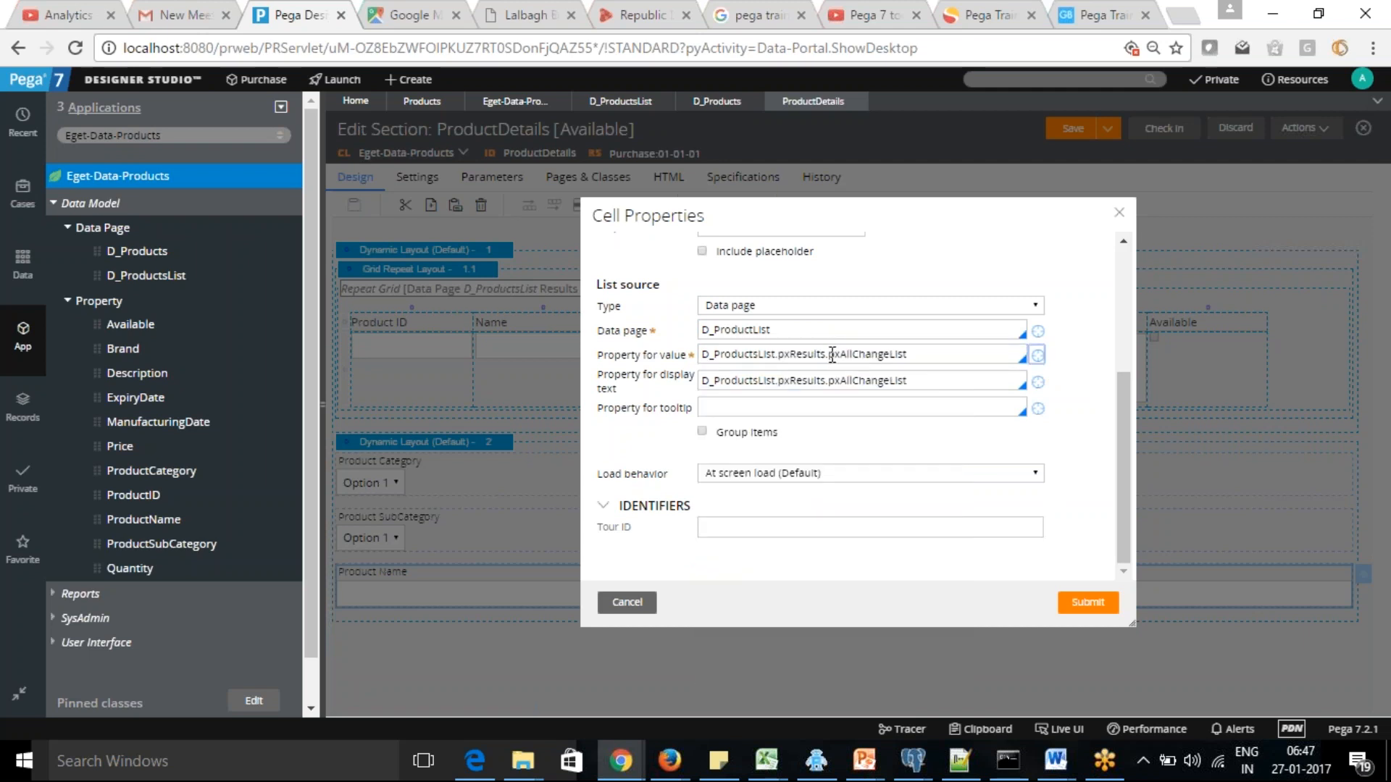
drag(831, 354, 664, 352)
click(773, 346)
drag(938, 343, 738, 360)
click(841, 353)
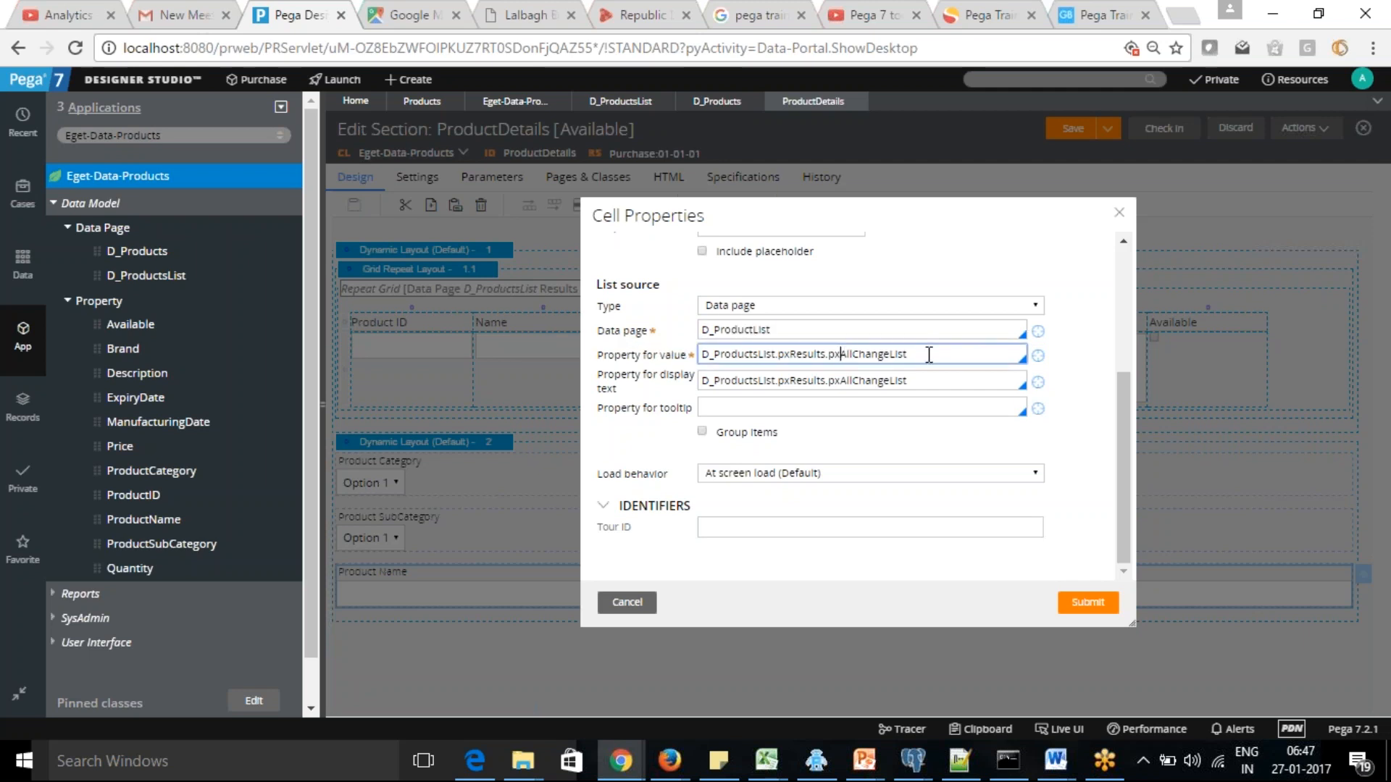
drag(905, 354, 667, 362)
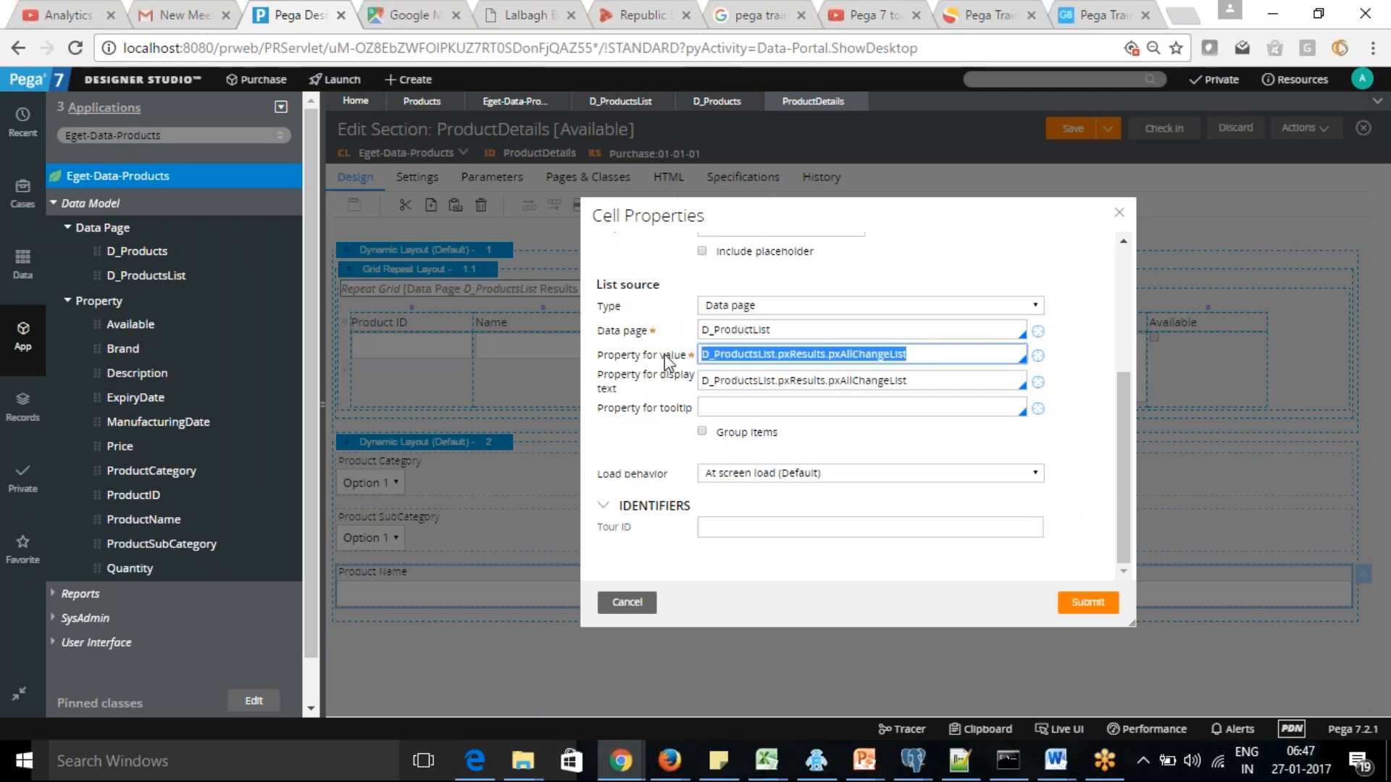
click(901, 498)
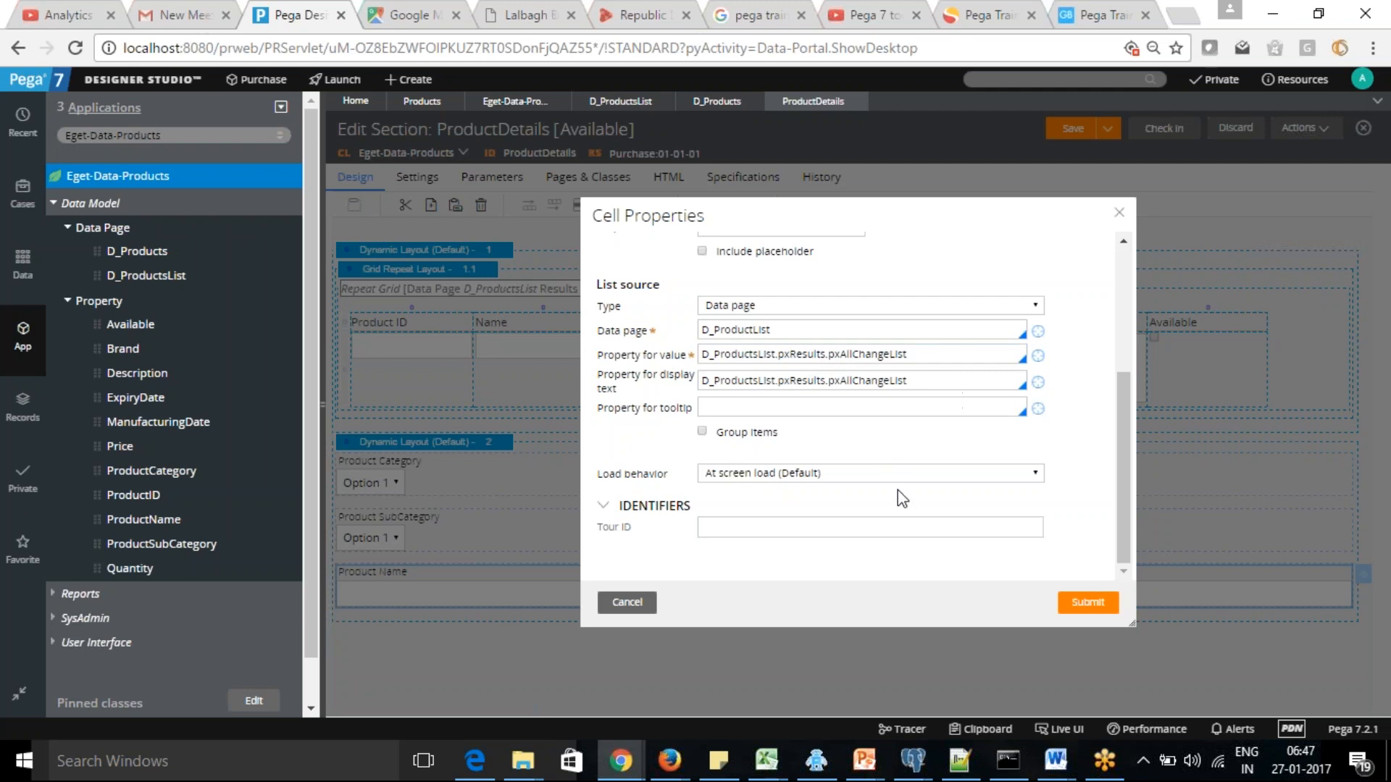
click(624, 602)
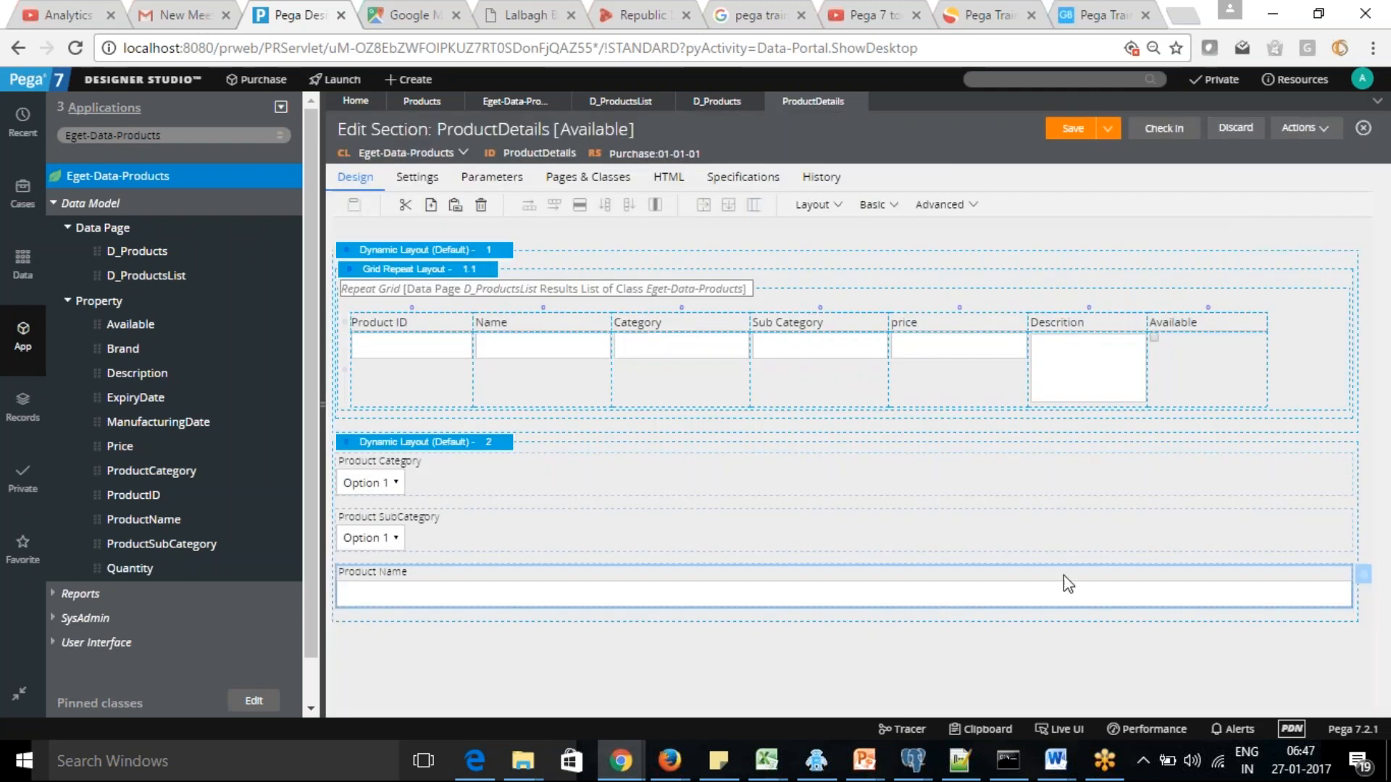
Change the Product Name cell's control type to Dropdown and bind it to the .ProductID property
click(1365, 578)
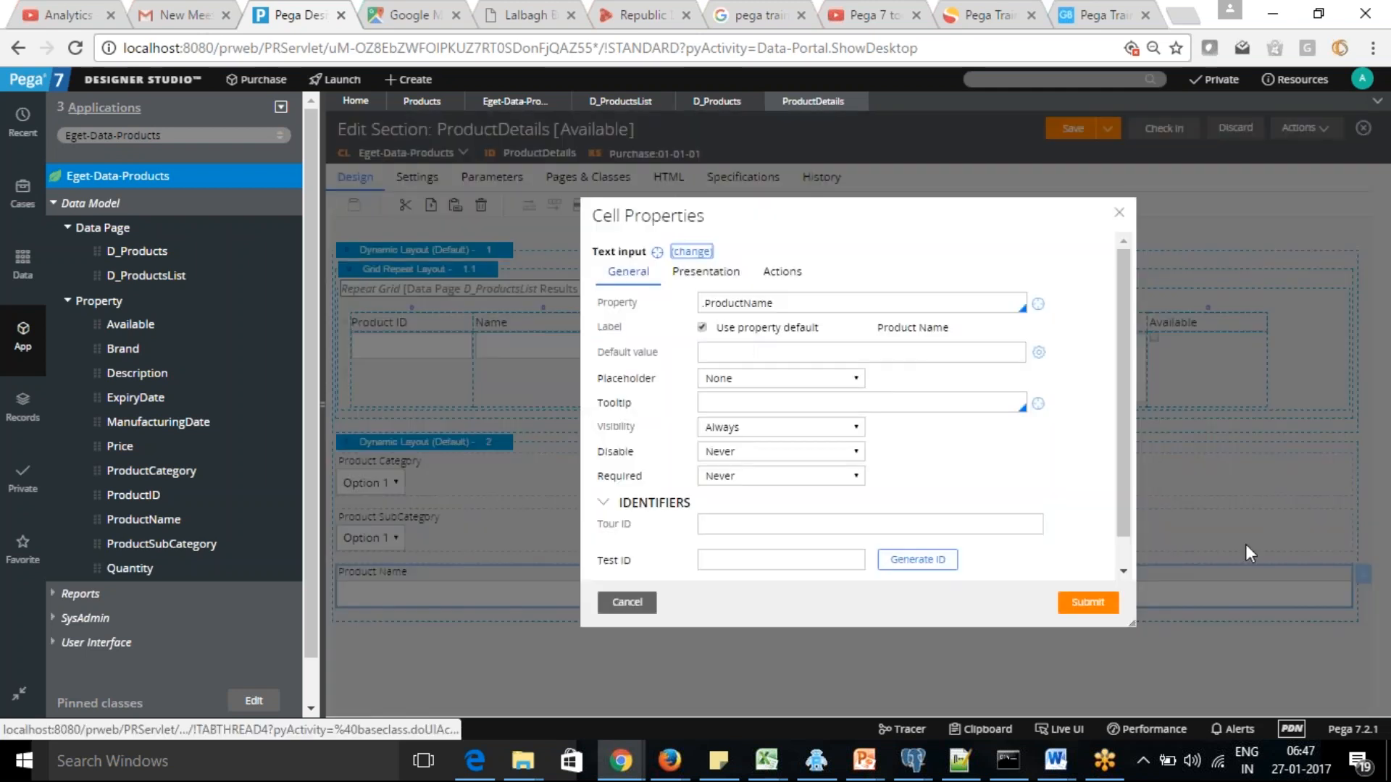
click(691, 252)
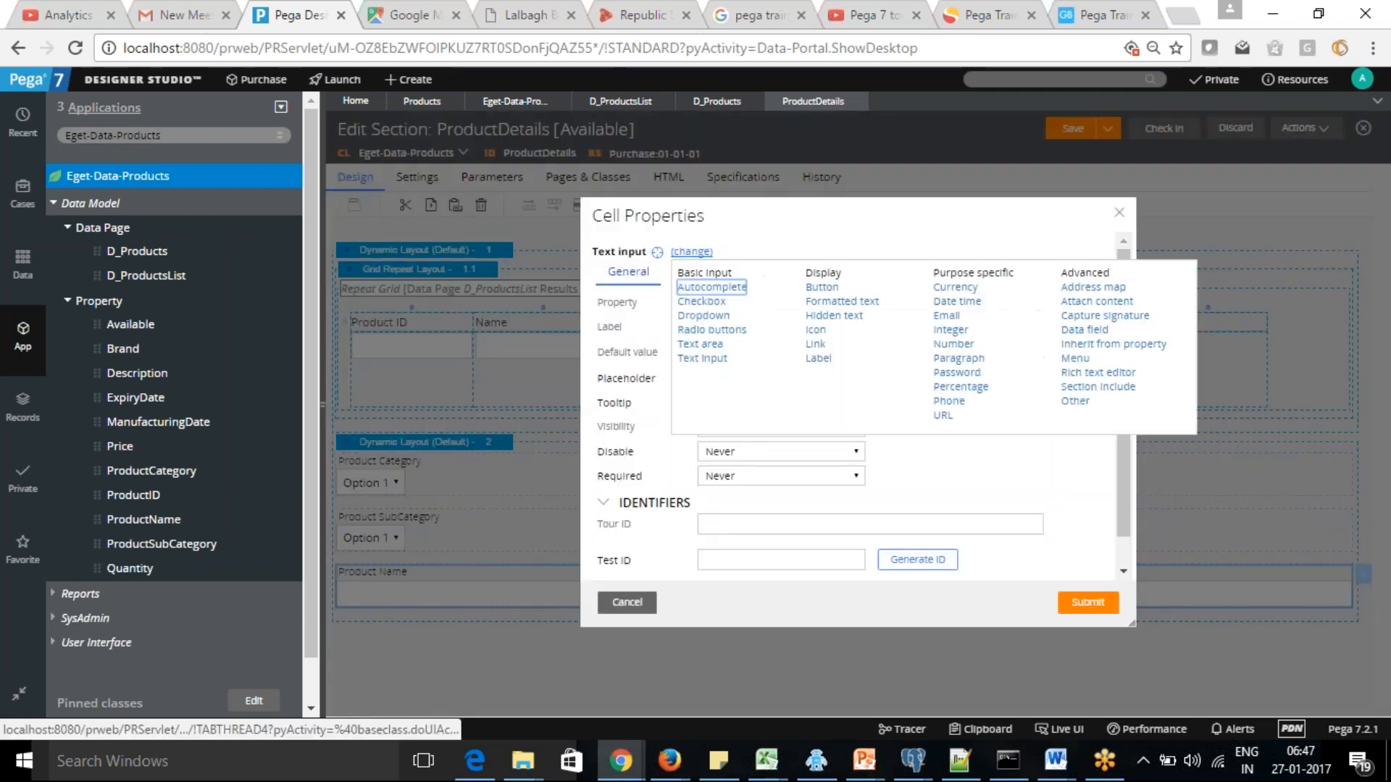
click(702, 316)
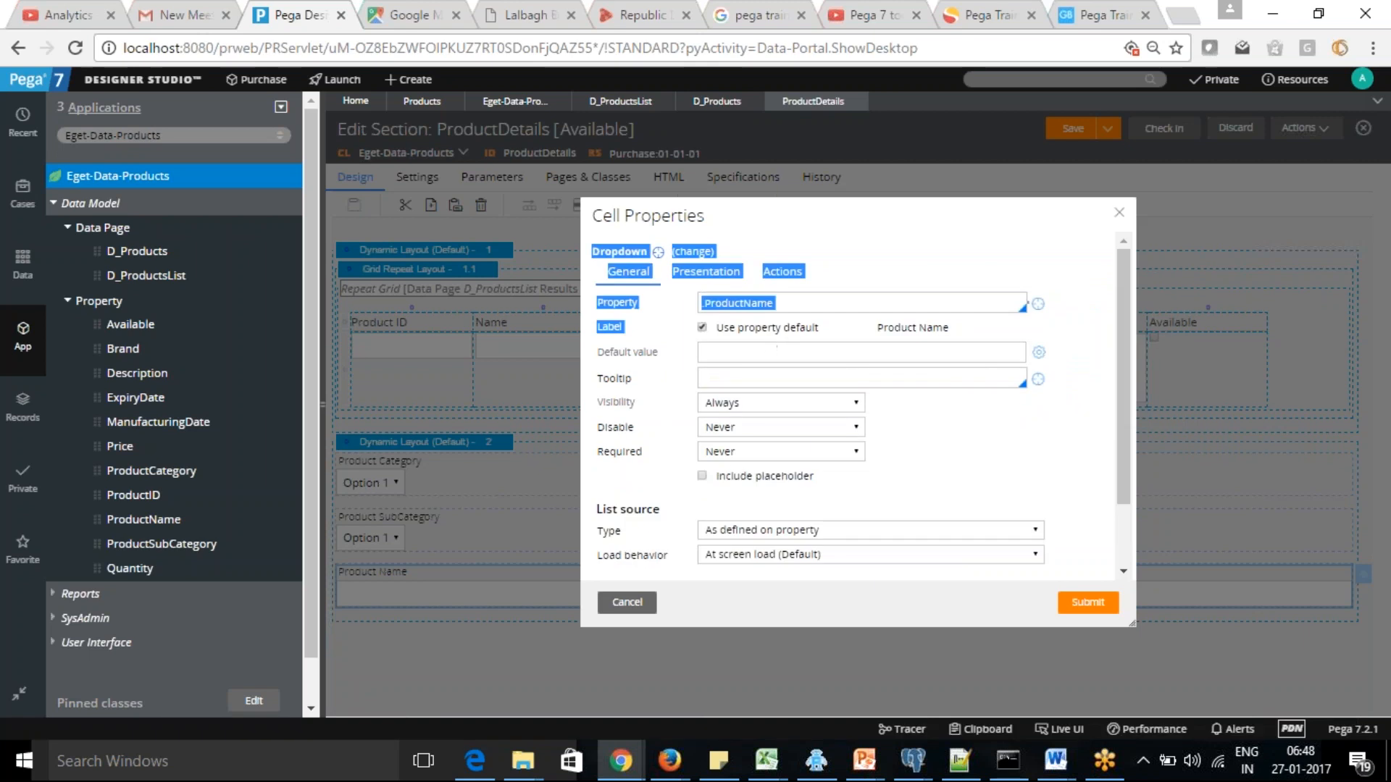
click(813, 301)
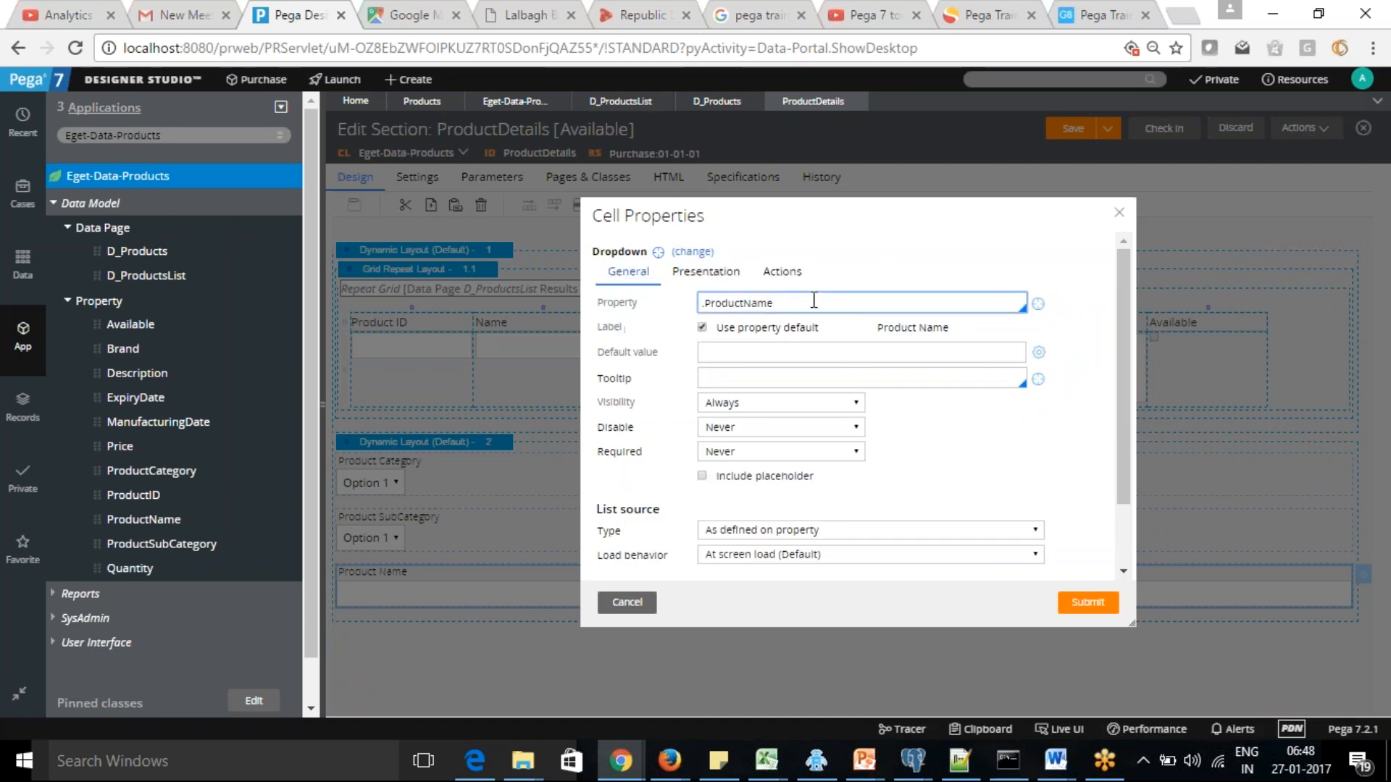
key(BackSpace)
key(BackSpace)
text(ID)
key(Tab)
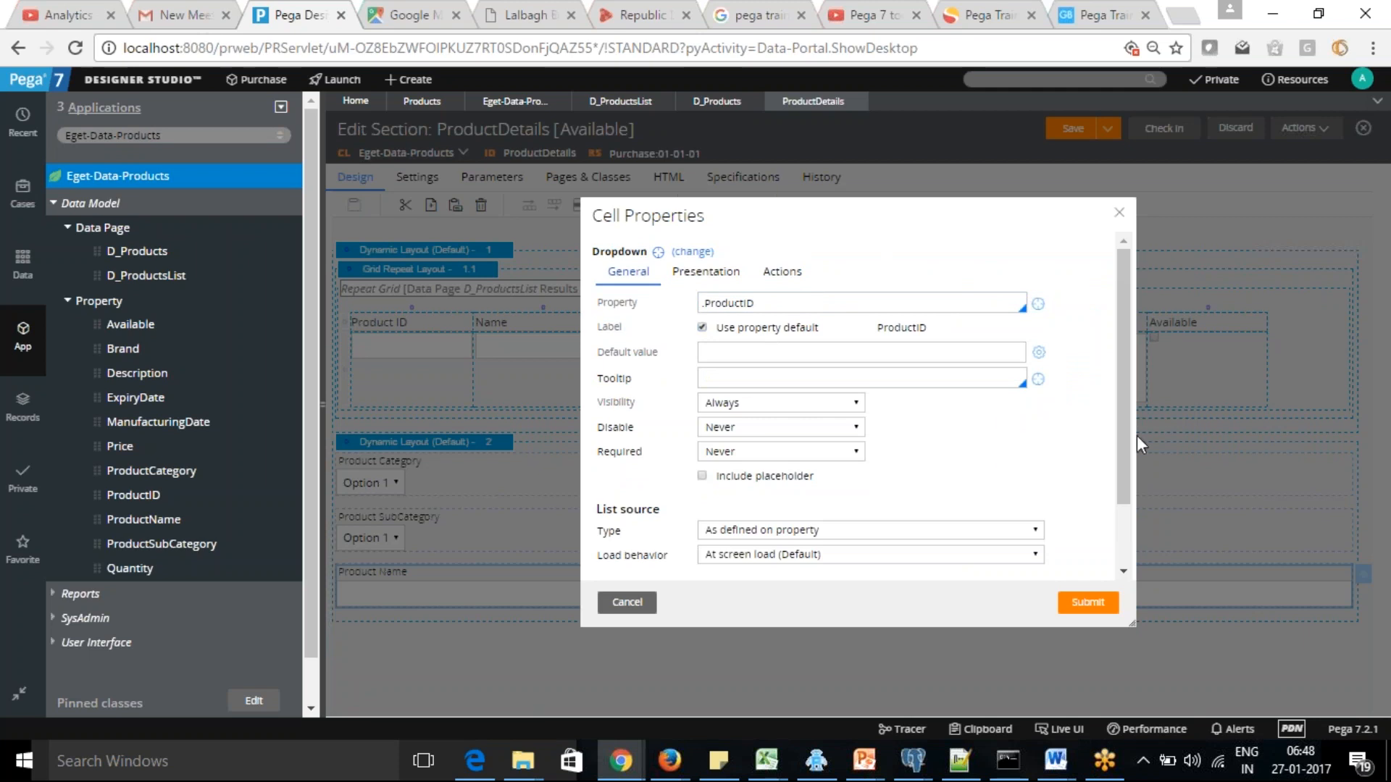
Source the ProductID dropdown's list from a data page, using D_ProductsList
drag(1118, 431, 1128, 523)
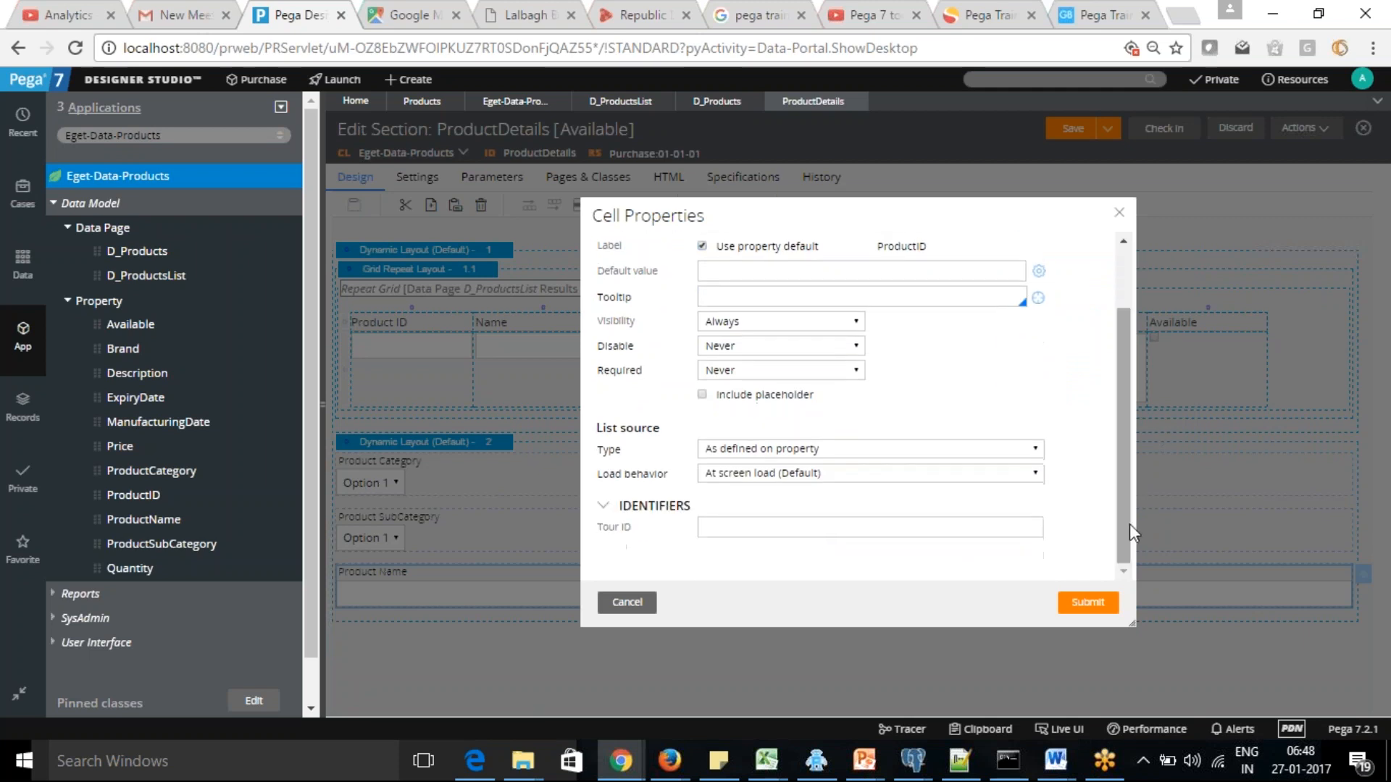
click(876, 452)
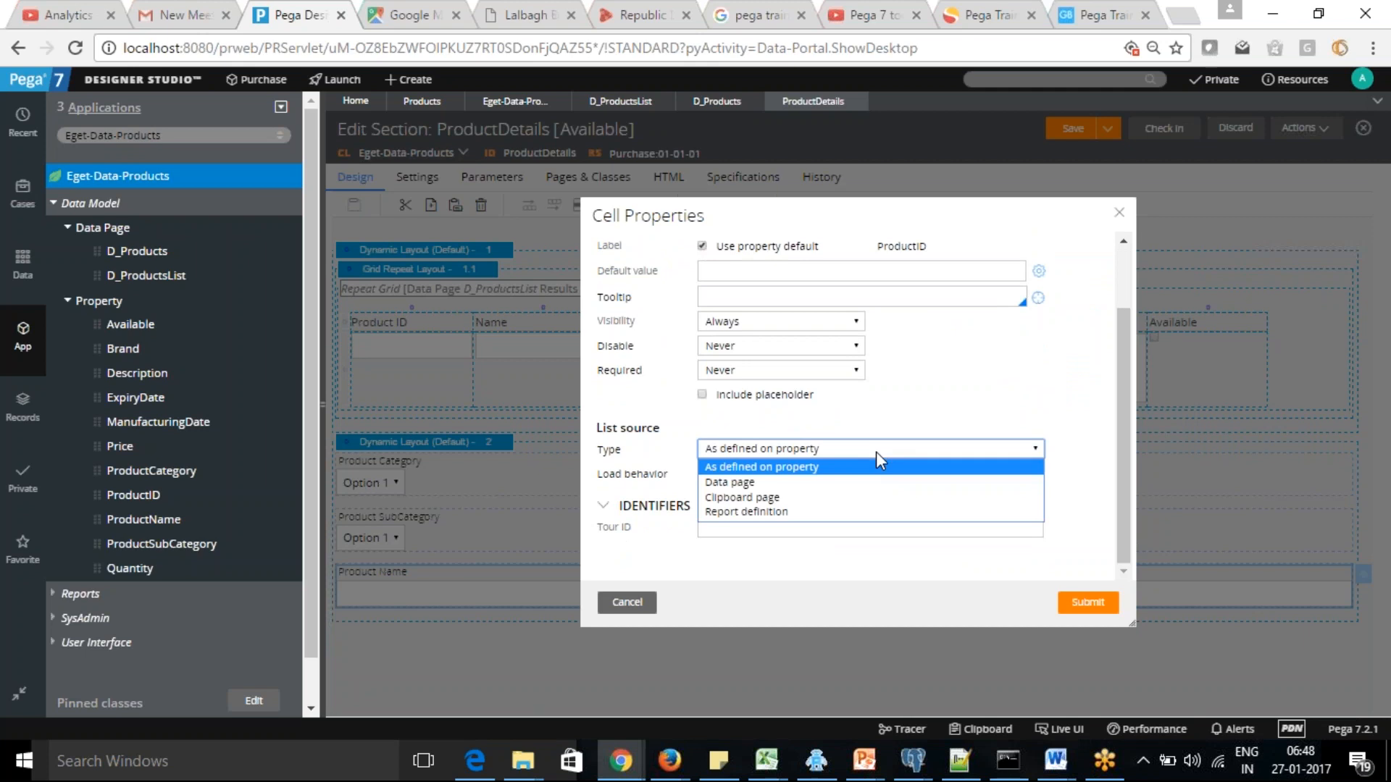
click(826, 486)
click(792, 479)
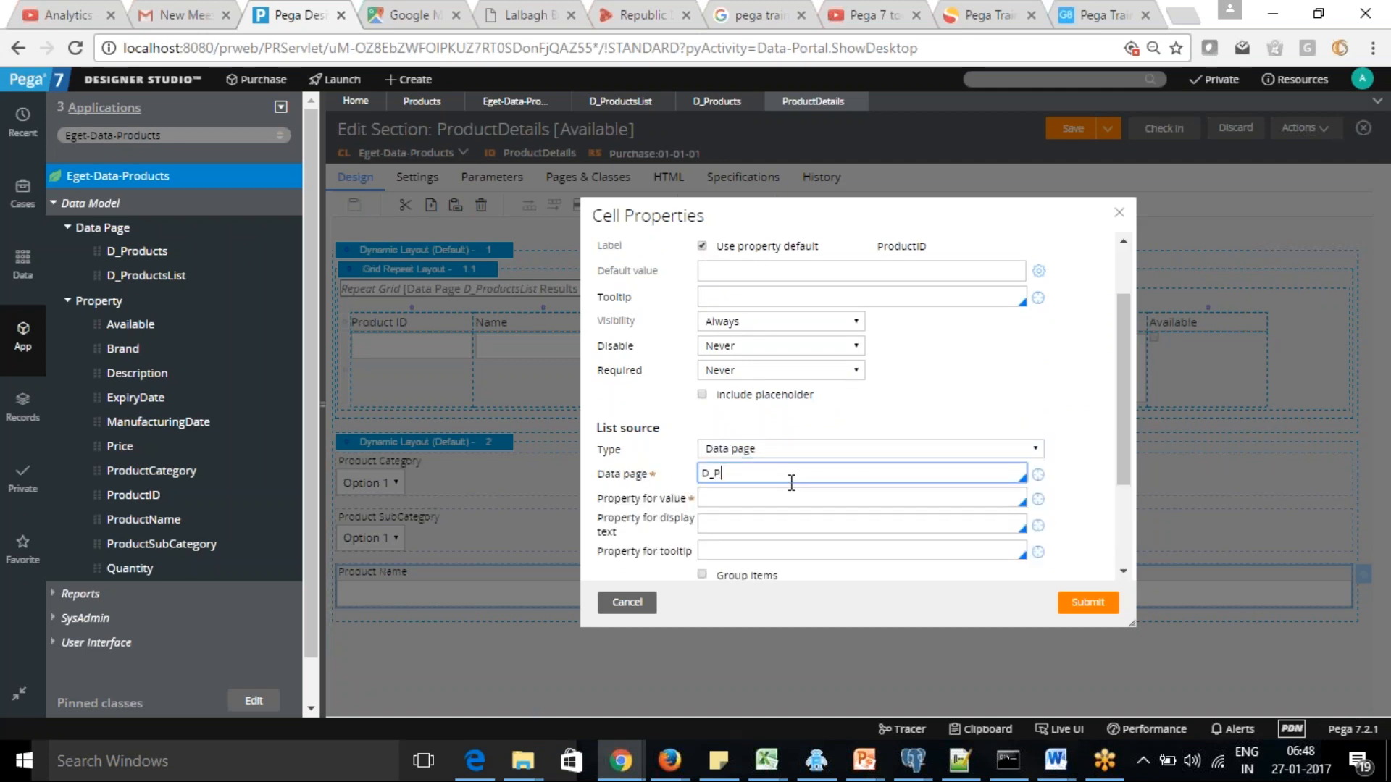
text(D_ProductsLIS)
key(Tab)
key(Tab)
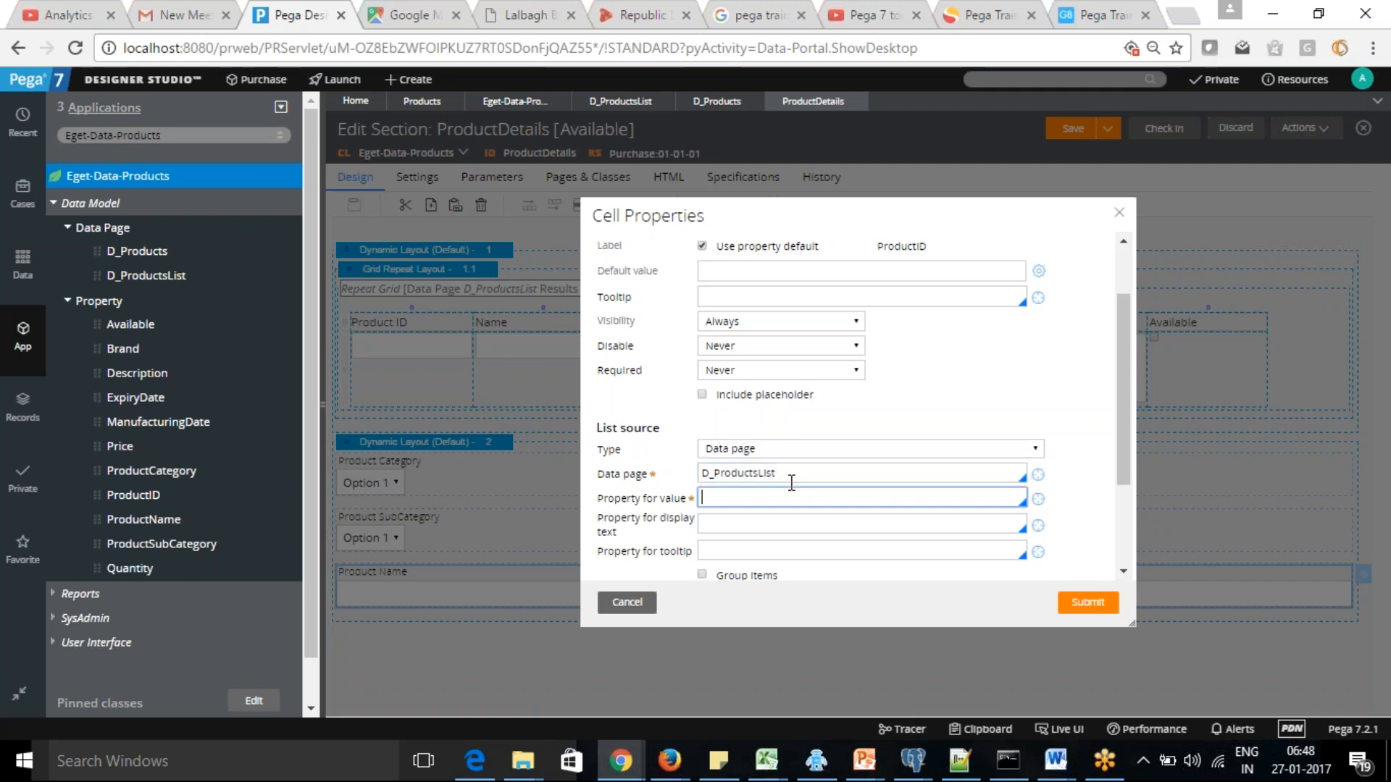
Use .ProductID as the dropdown's value property and .ProductName as its display text property, and submit the cell properties
text(.)
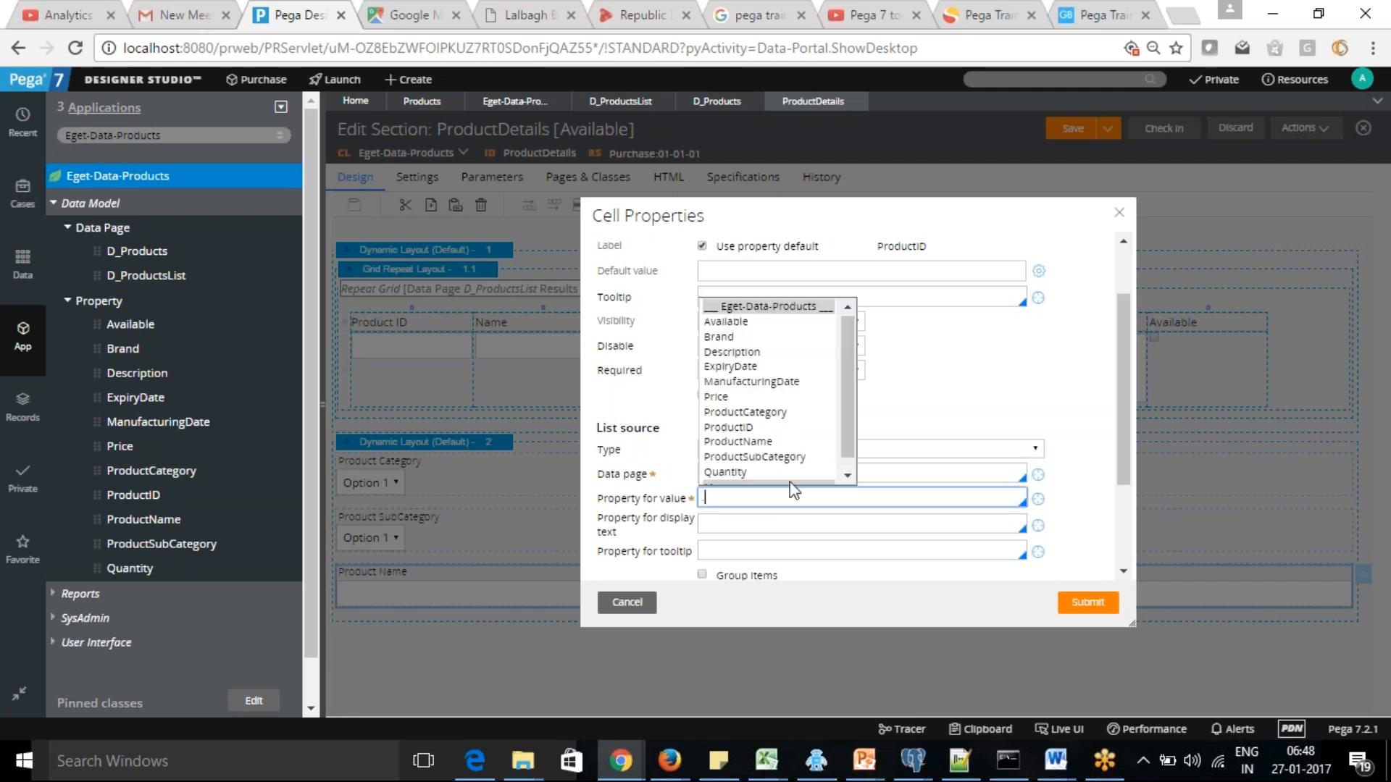
click(737, 428)
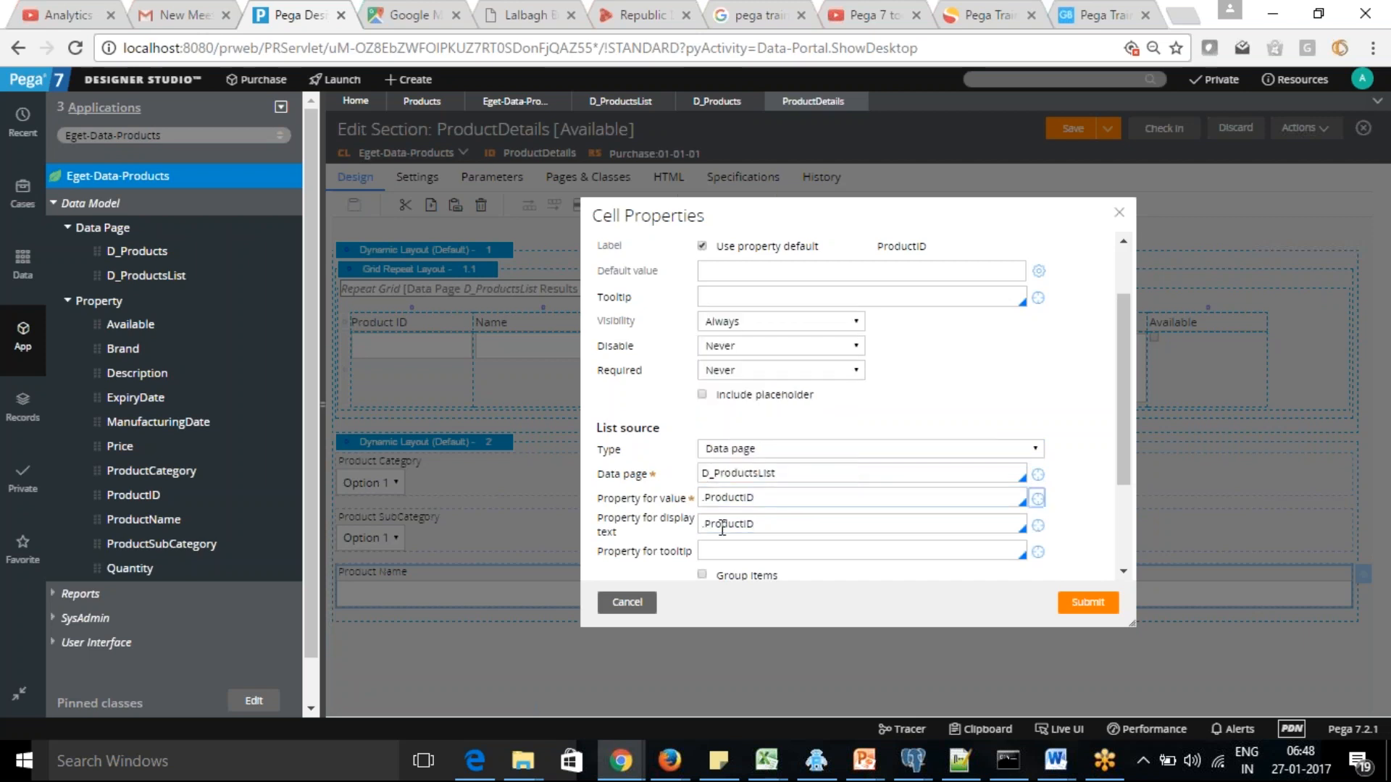
click(765, 523)
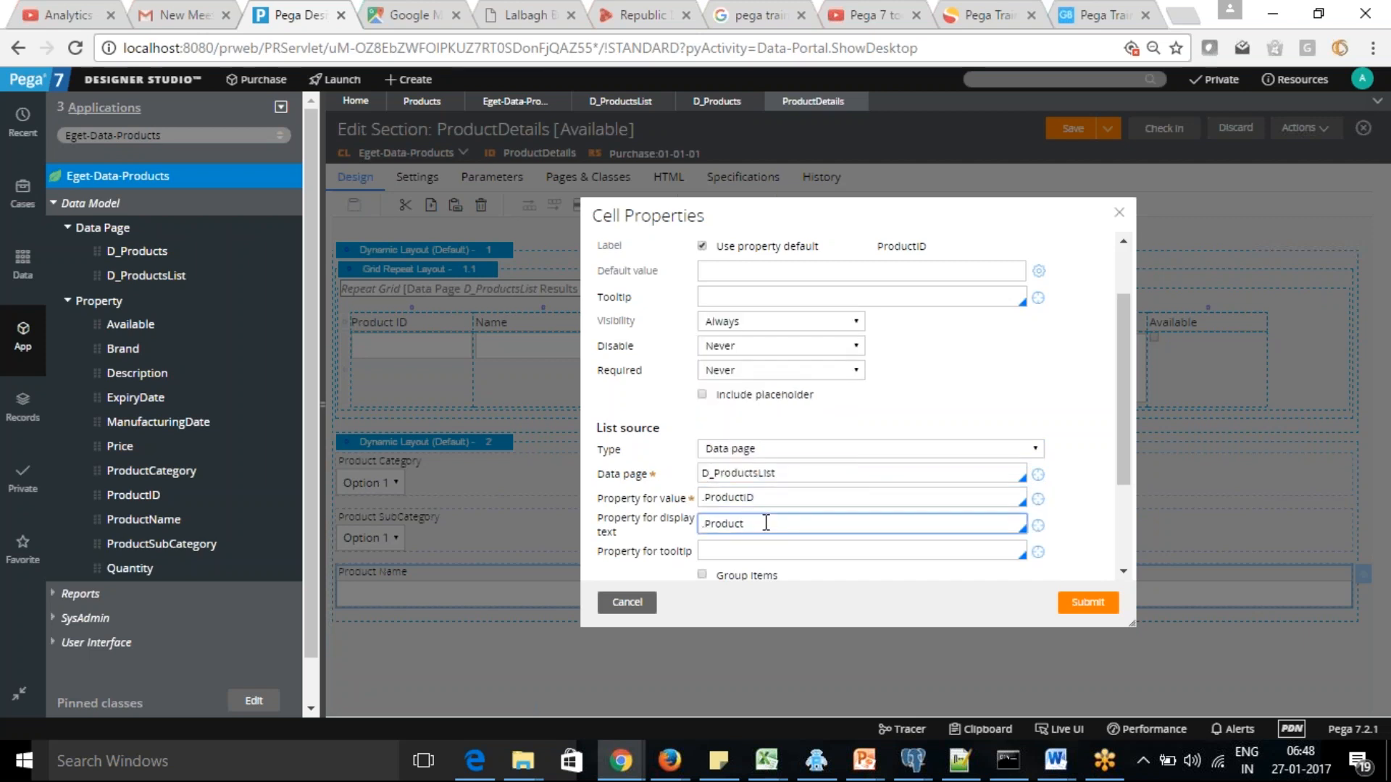
text(Name)
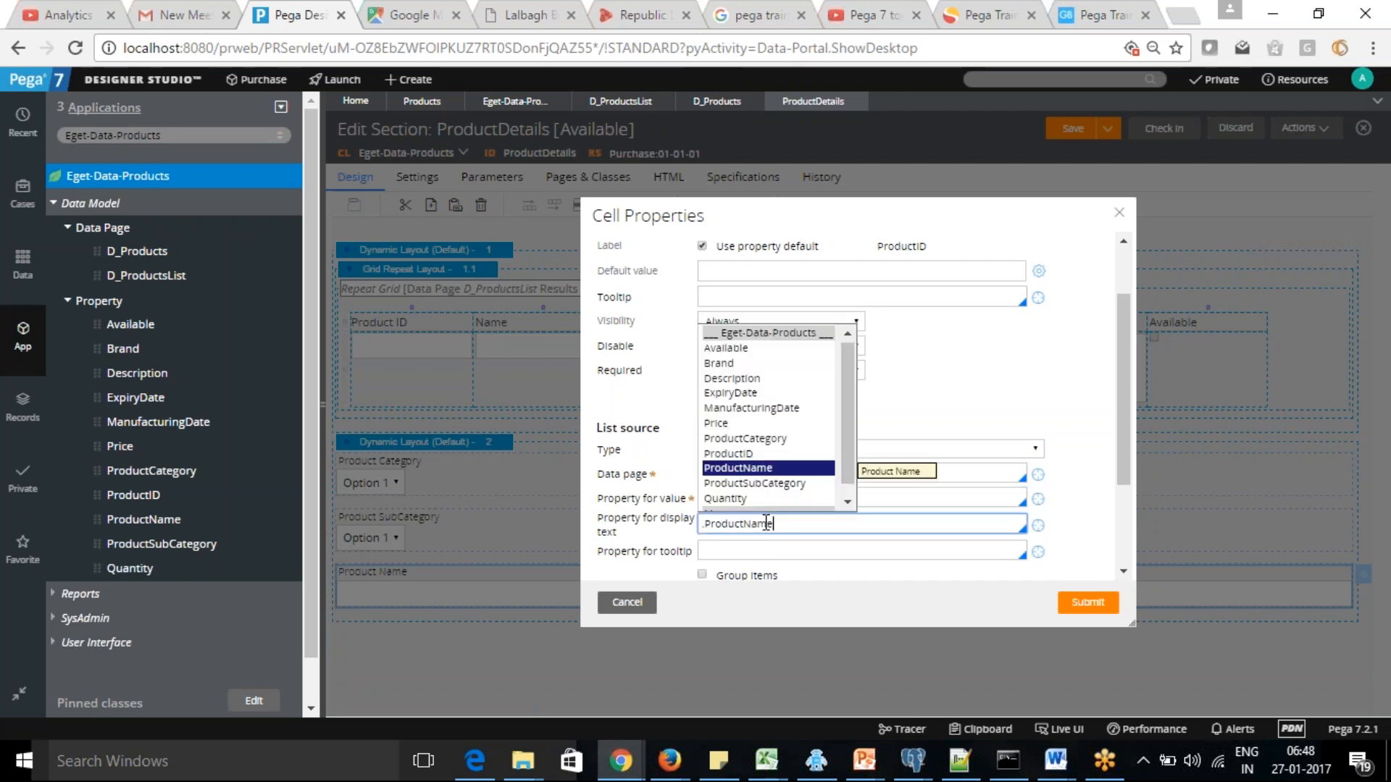
click(752, 469)
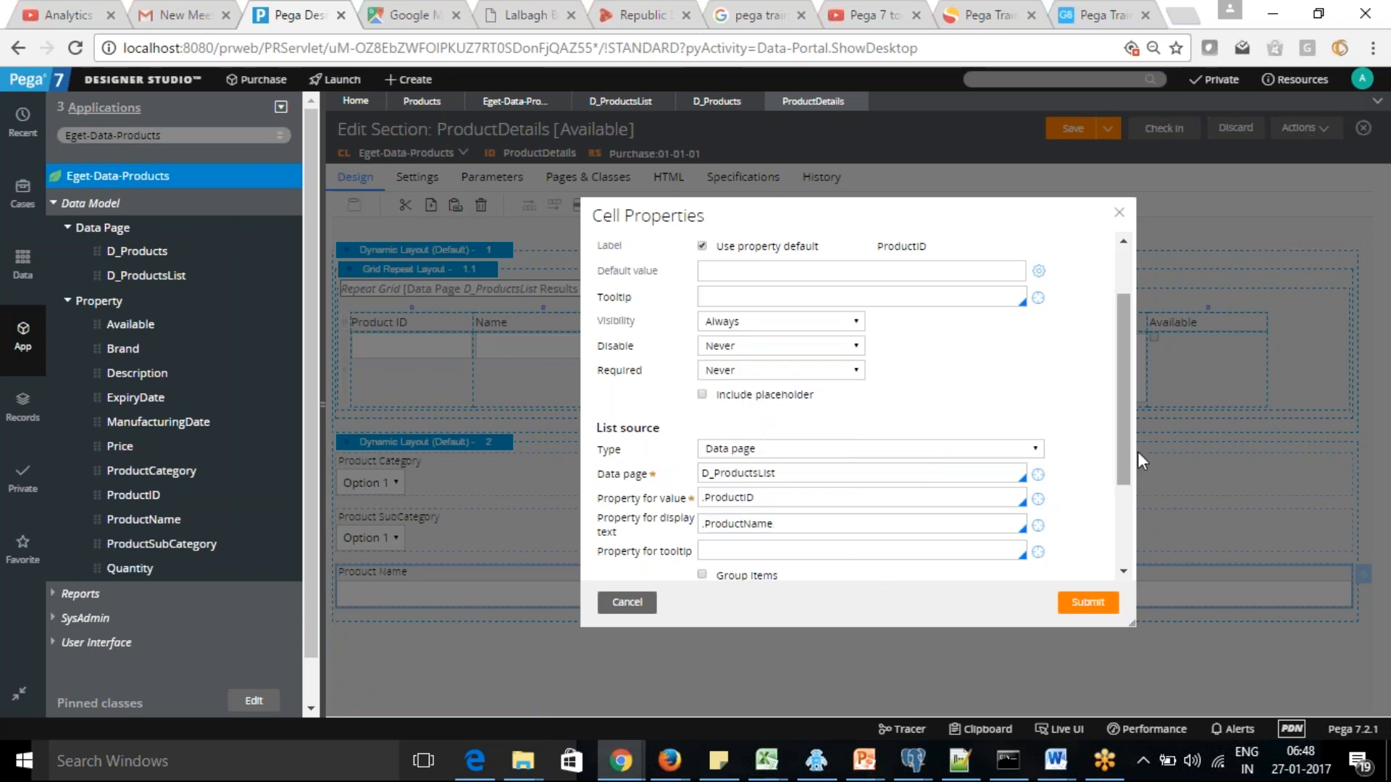
drag(1130, 433, 1121, 596)
click(1087, 602)
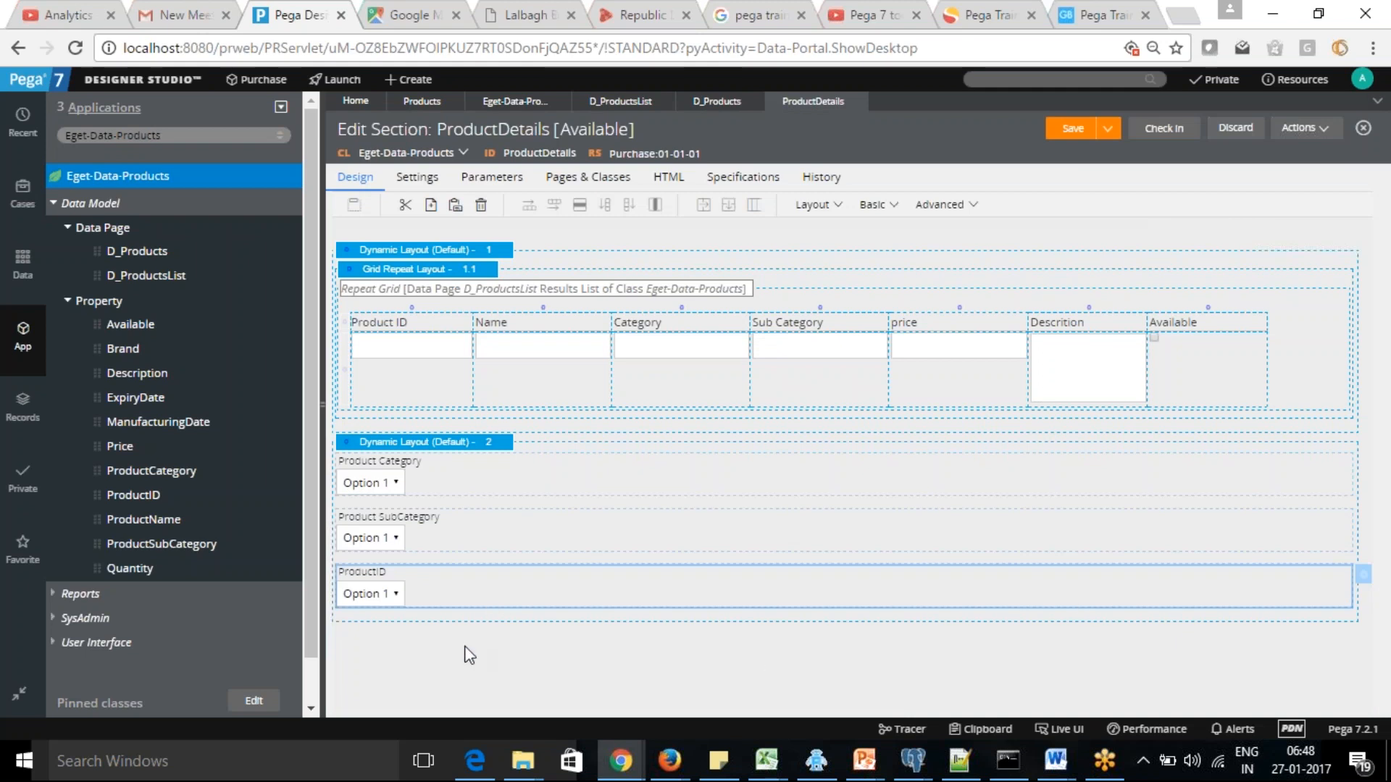
Add a third Dynamic Layout to the section, below the one holding the three dropdowns
click(844, 210)
drag(923, 239, 496, 649)
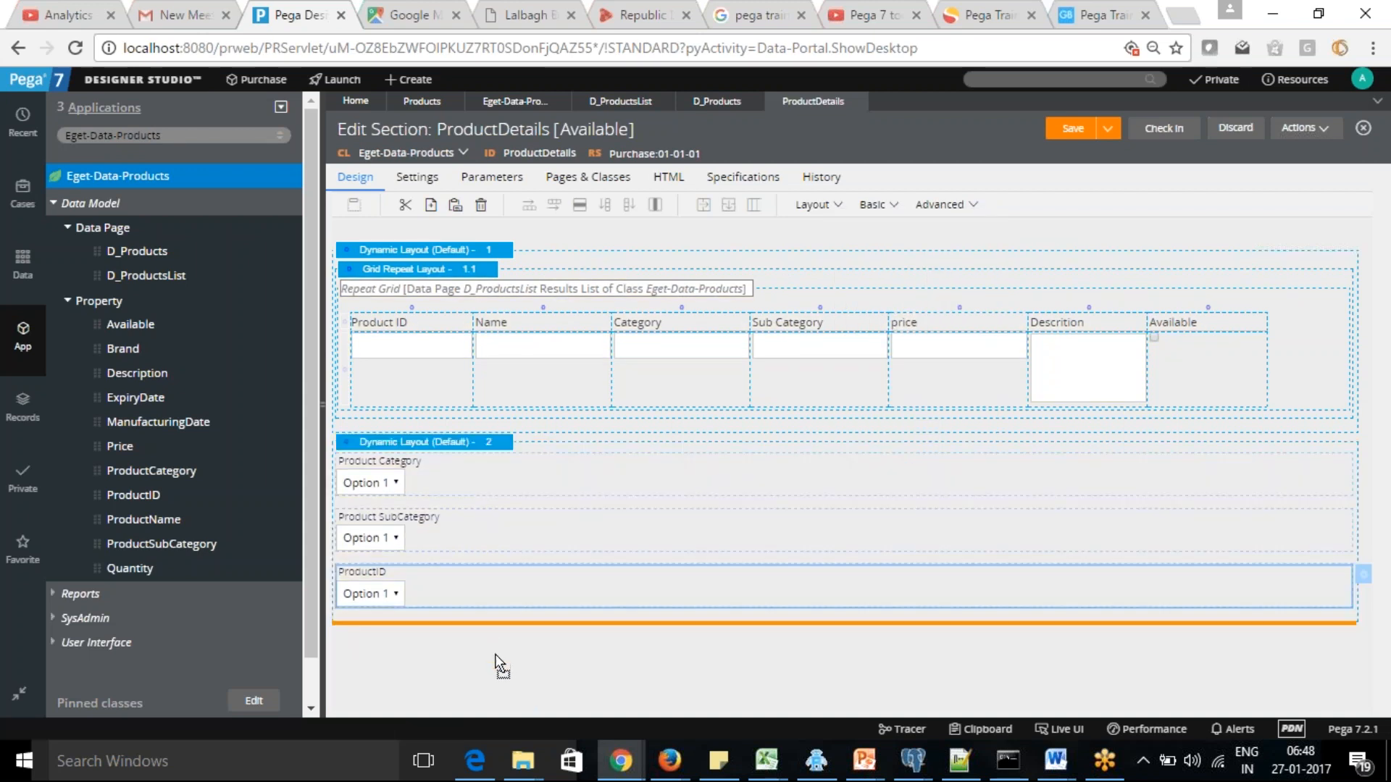
click(1085, 496)
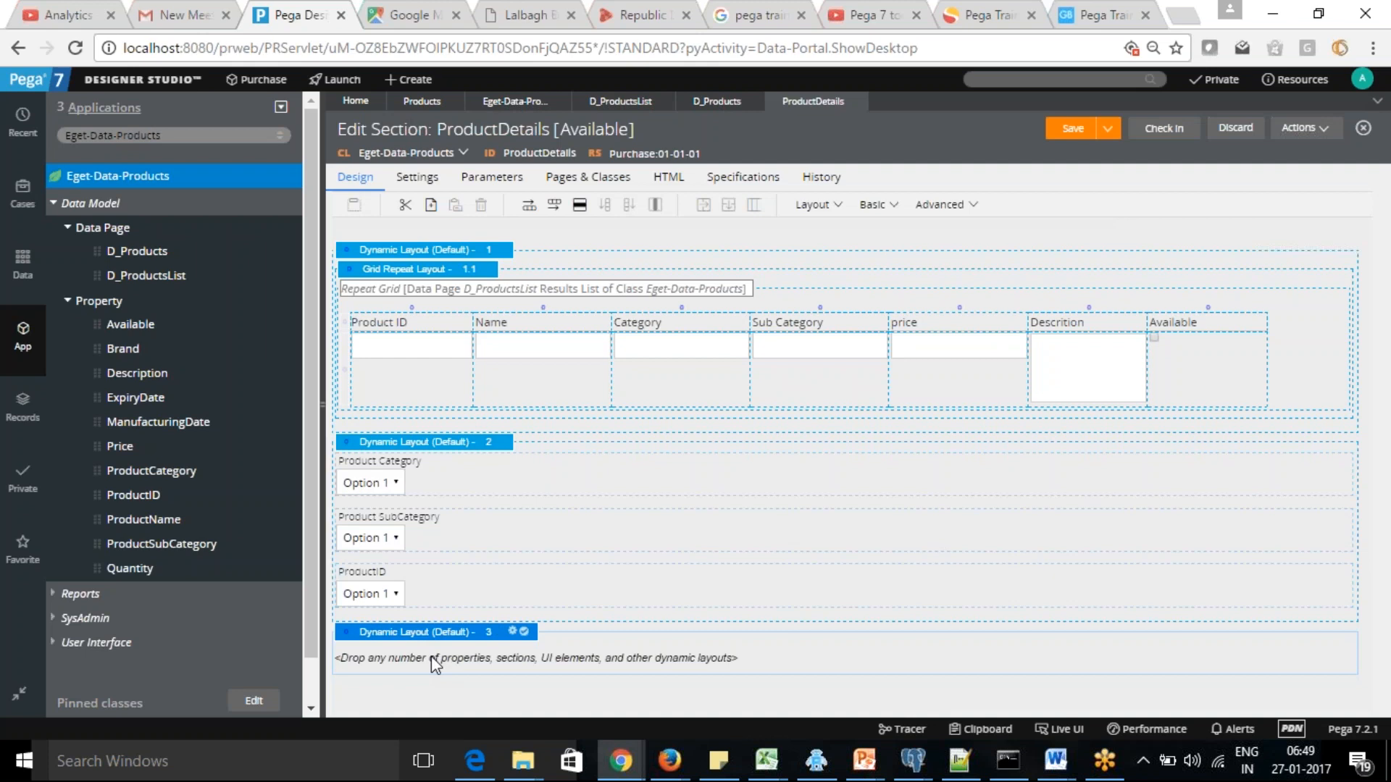
Set the repeat grid's visibility to Condition (expression) with an expression starting with "1 ==", and submit the layout properties
click(444, 287)
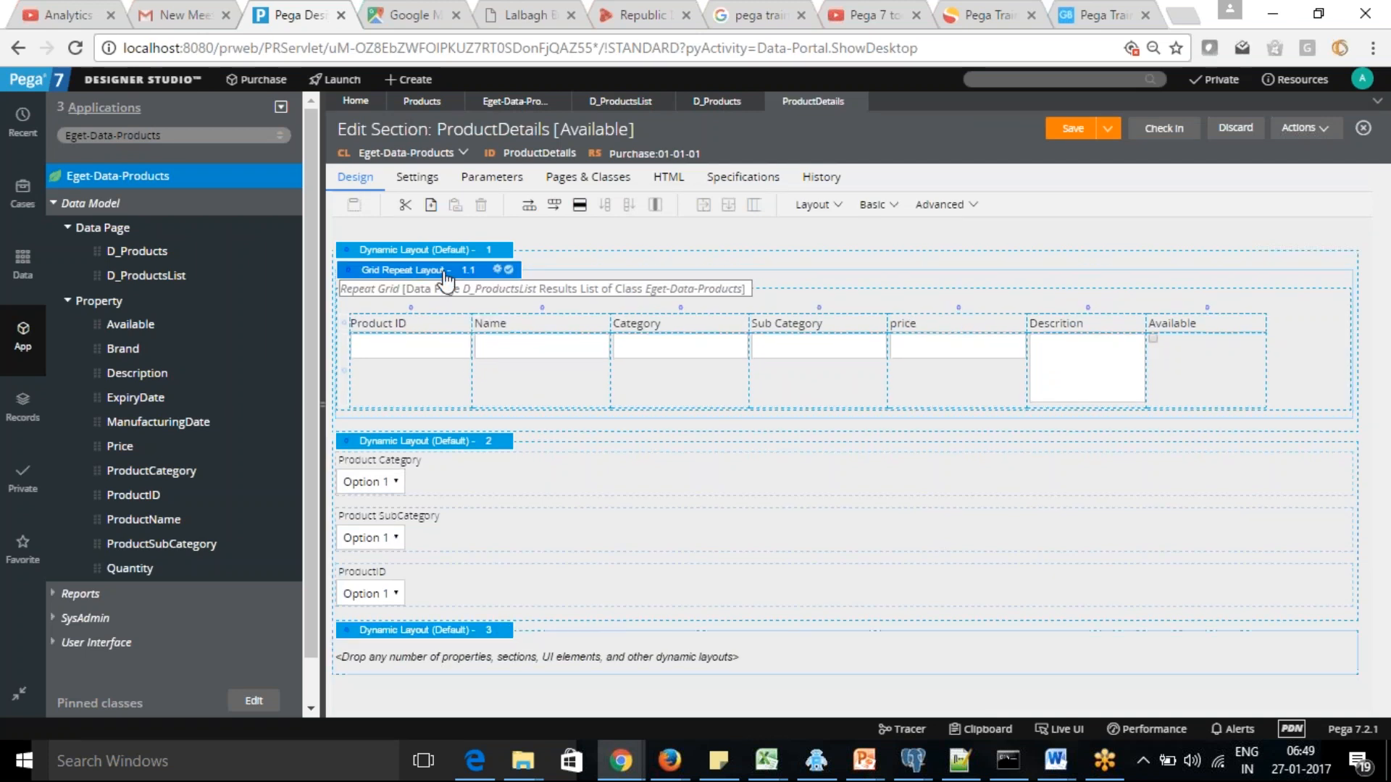
click(499, 270)
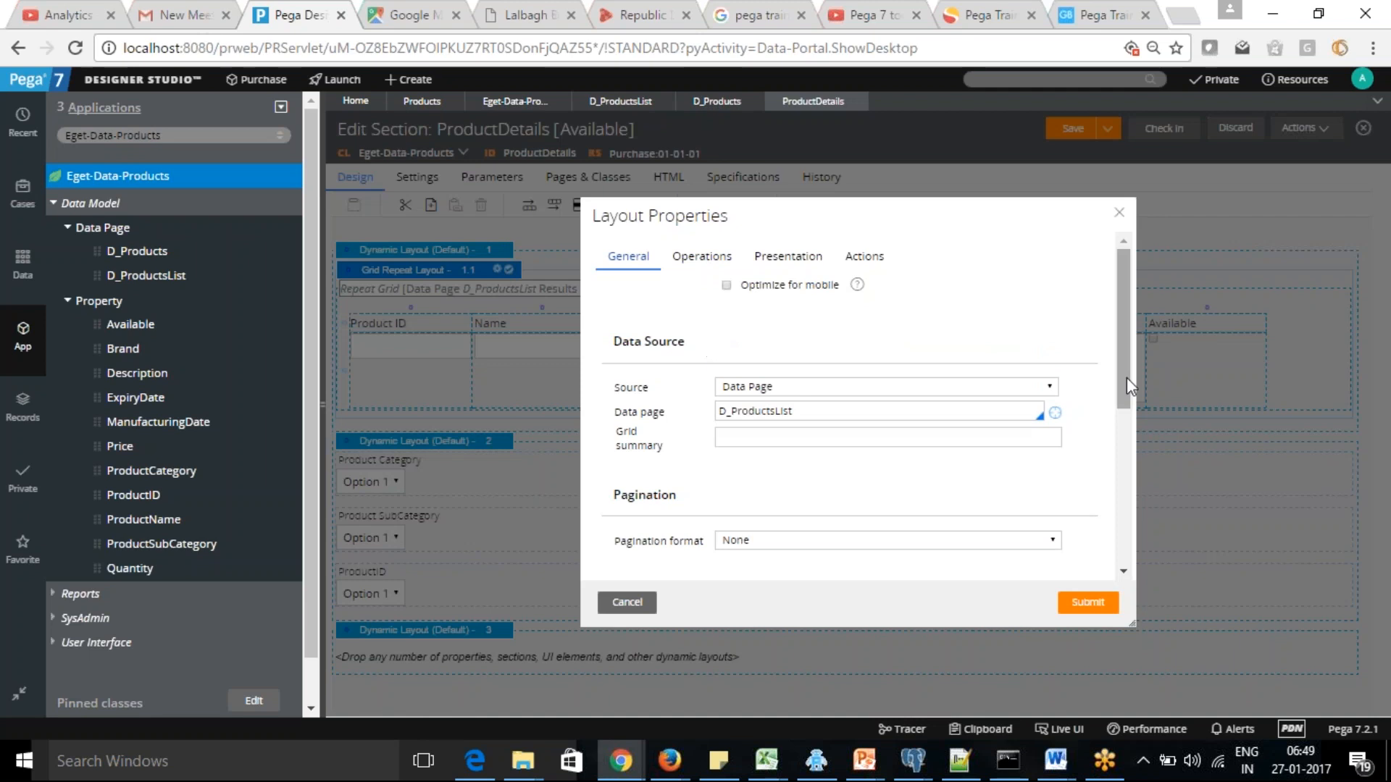
click(762, 256)
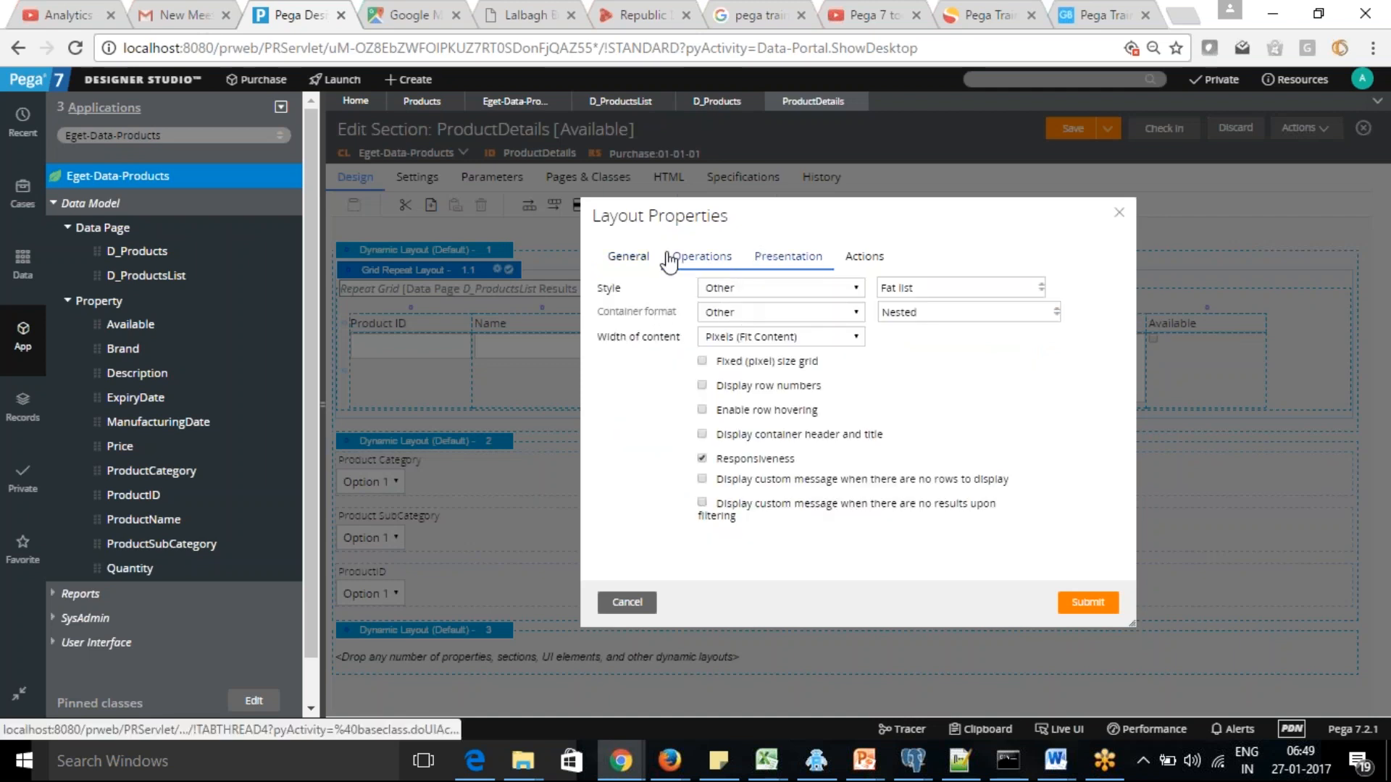
click(610, 257)
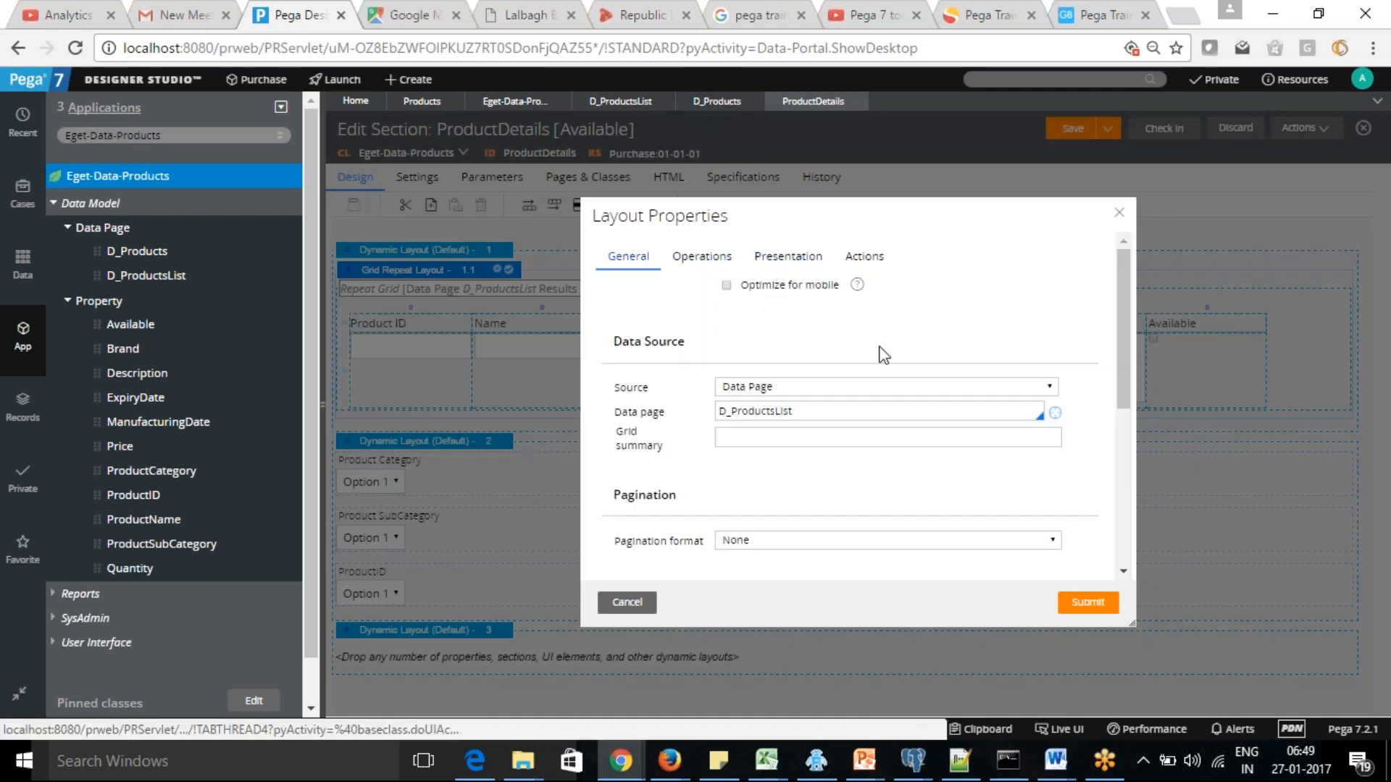
drag(1129, 355, 1137, 485)
click(843, 352)
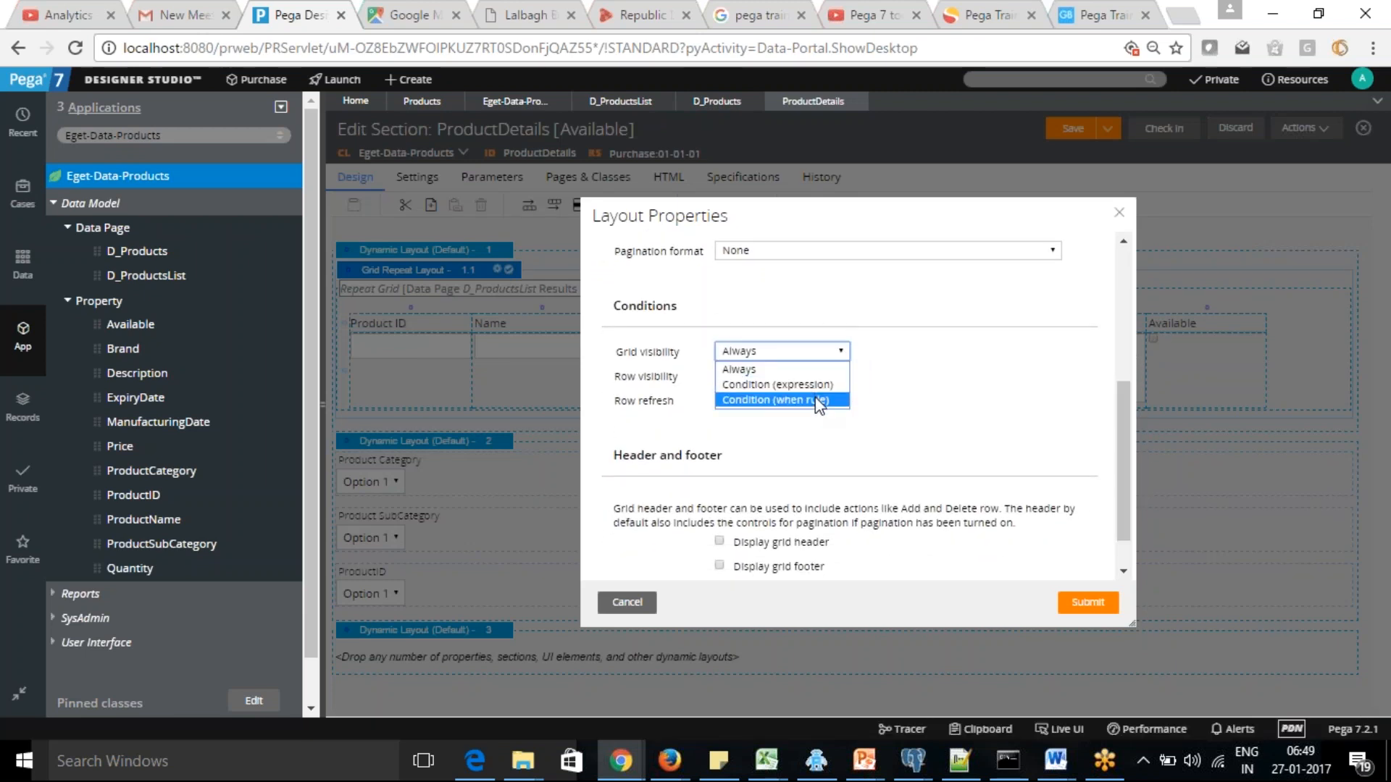
click(797, 385)
click(944, 352)
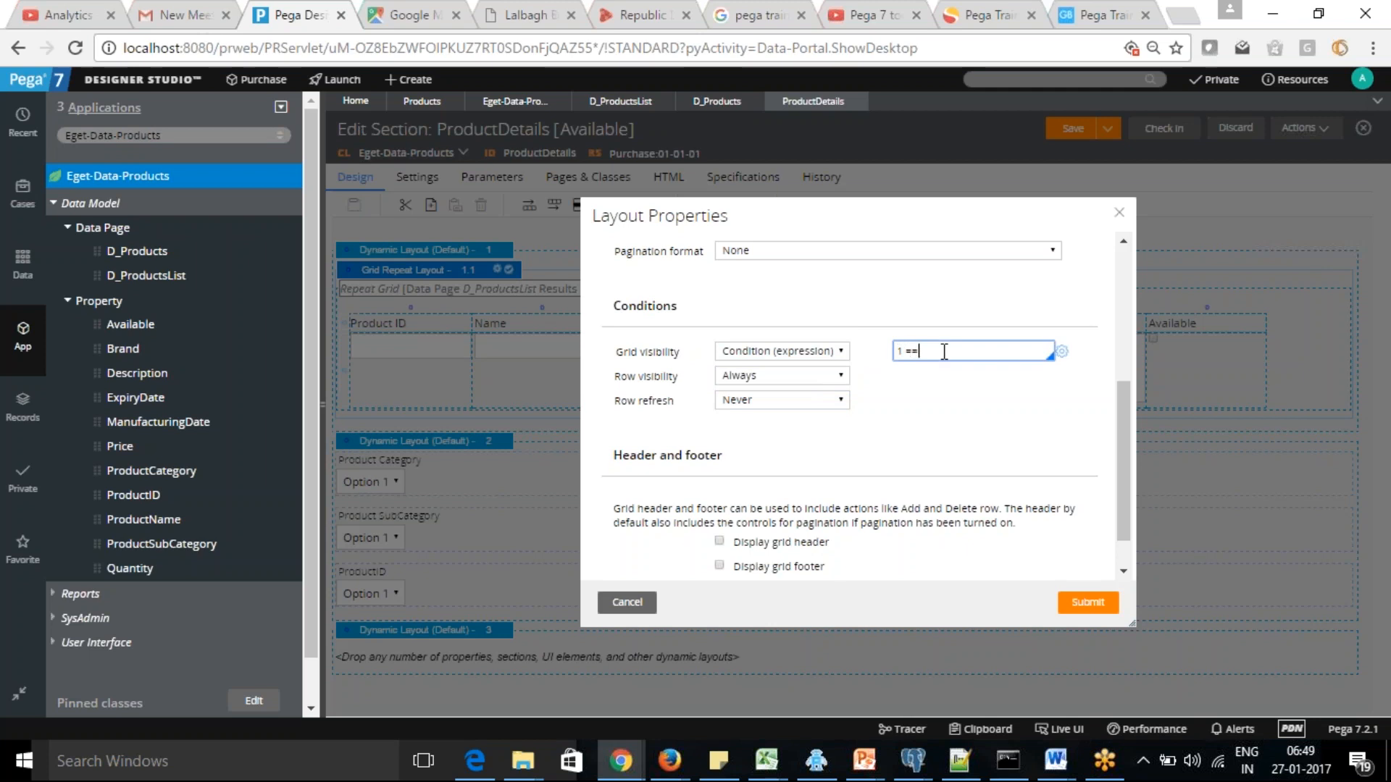
click(1085, 605)
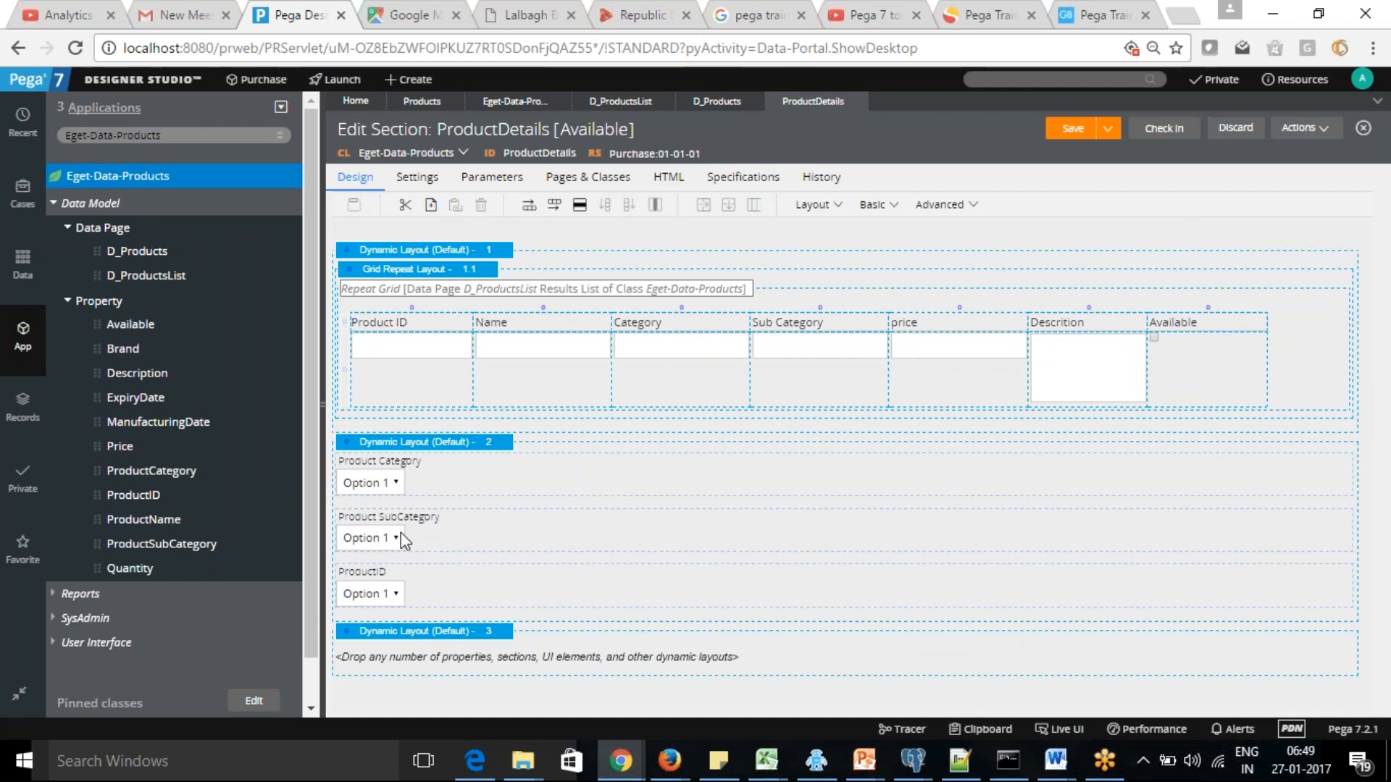
Add the ProductID and Price properties from the data model to the third Dynamic Layout
click(429, 656)
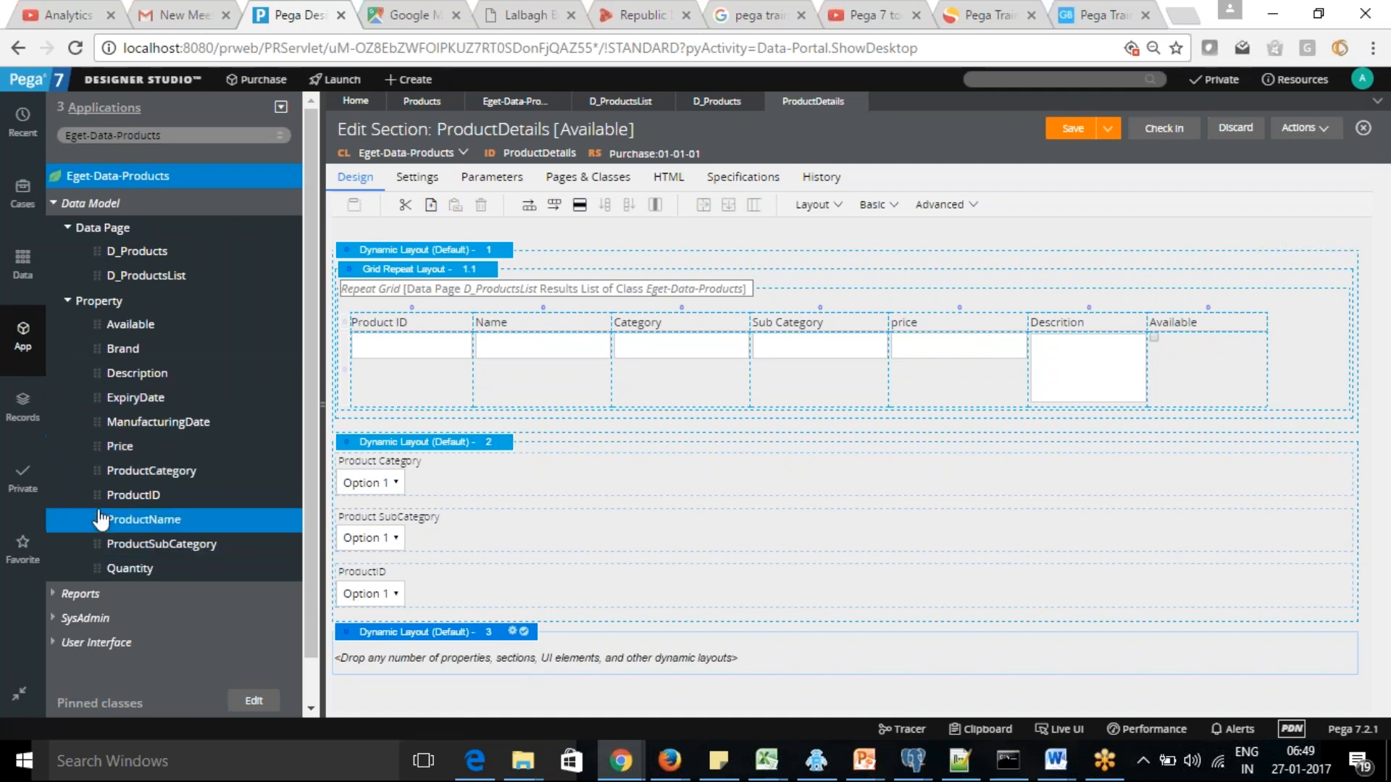
drag(97, 496, 397, 662)
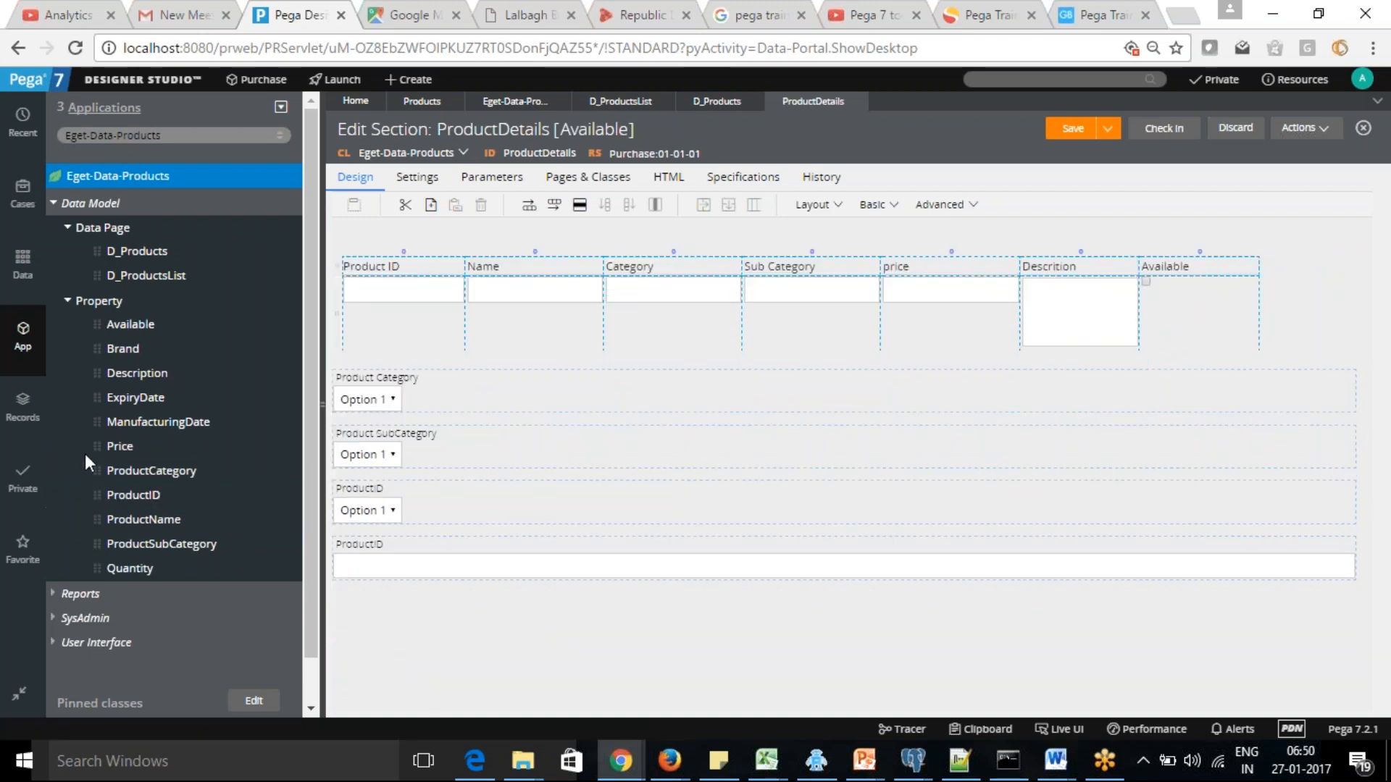
drag(97, 445, 372, 694)
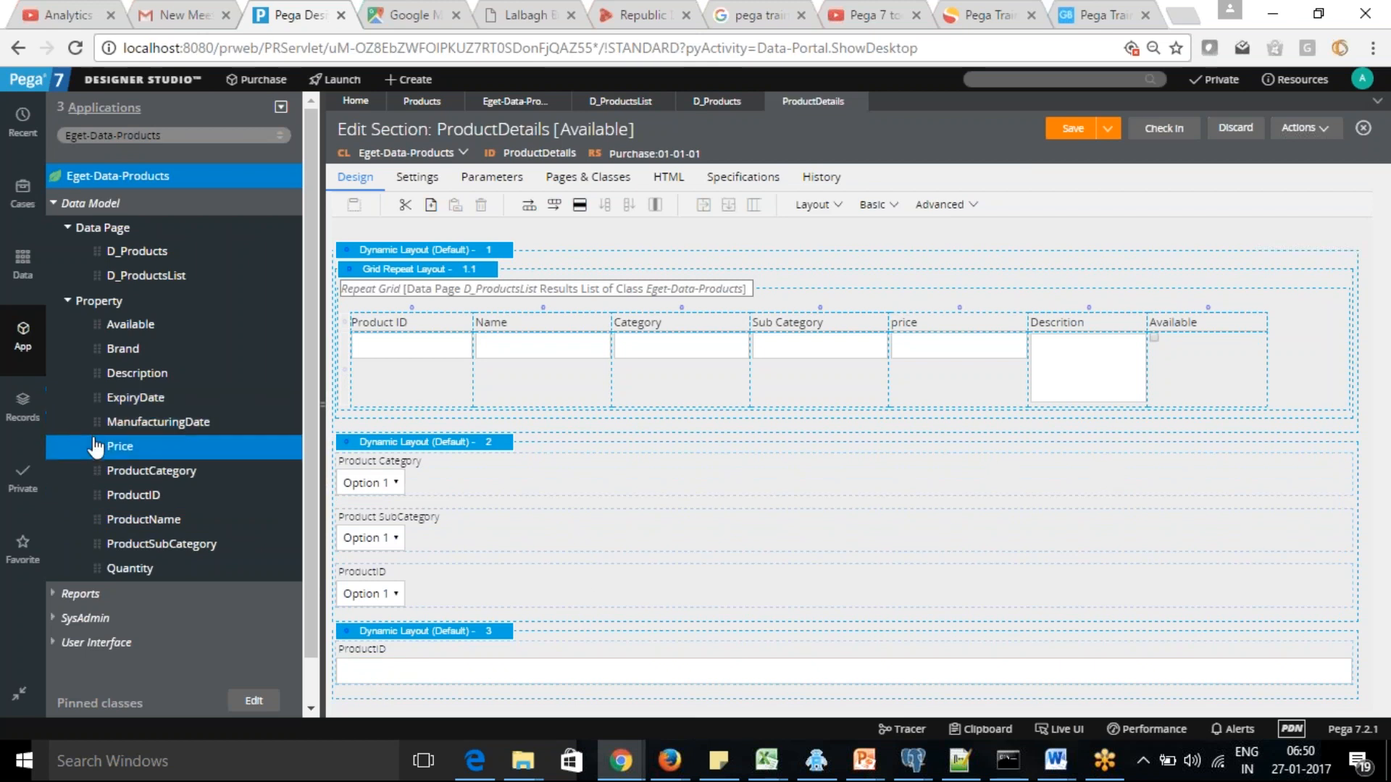
drag(97, 444, 368, 684)
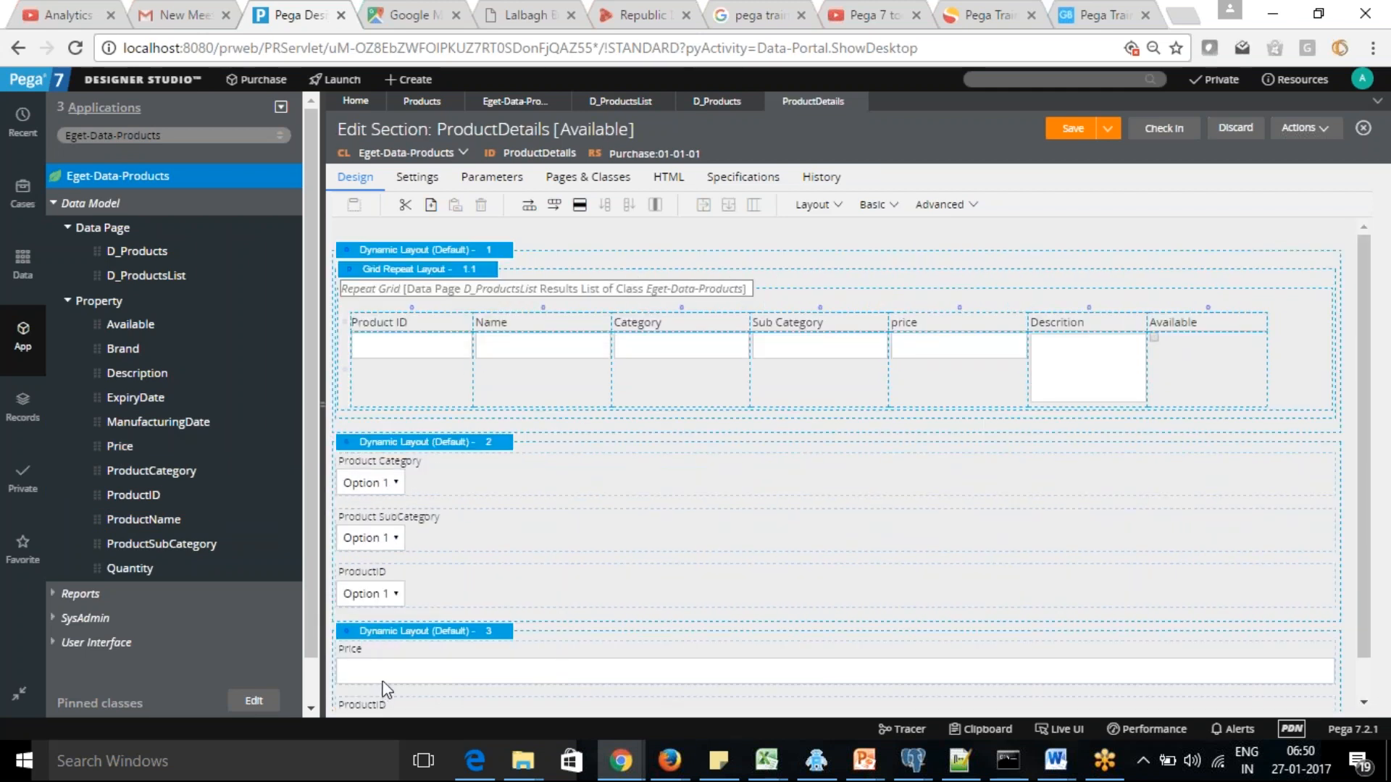
Delete the ProductID text field from the third Dynamic Layout
scroll(1370, 460, down, 1)
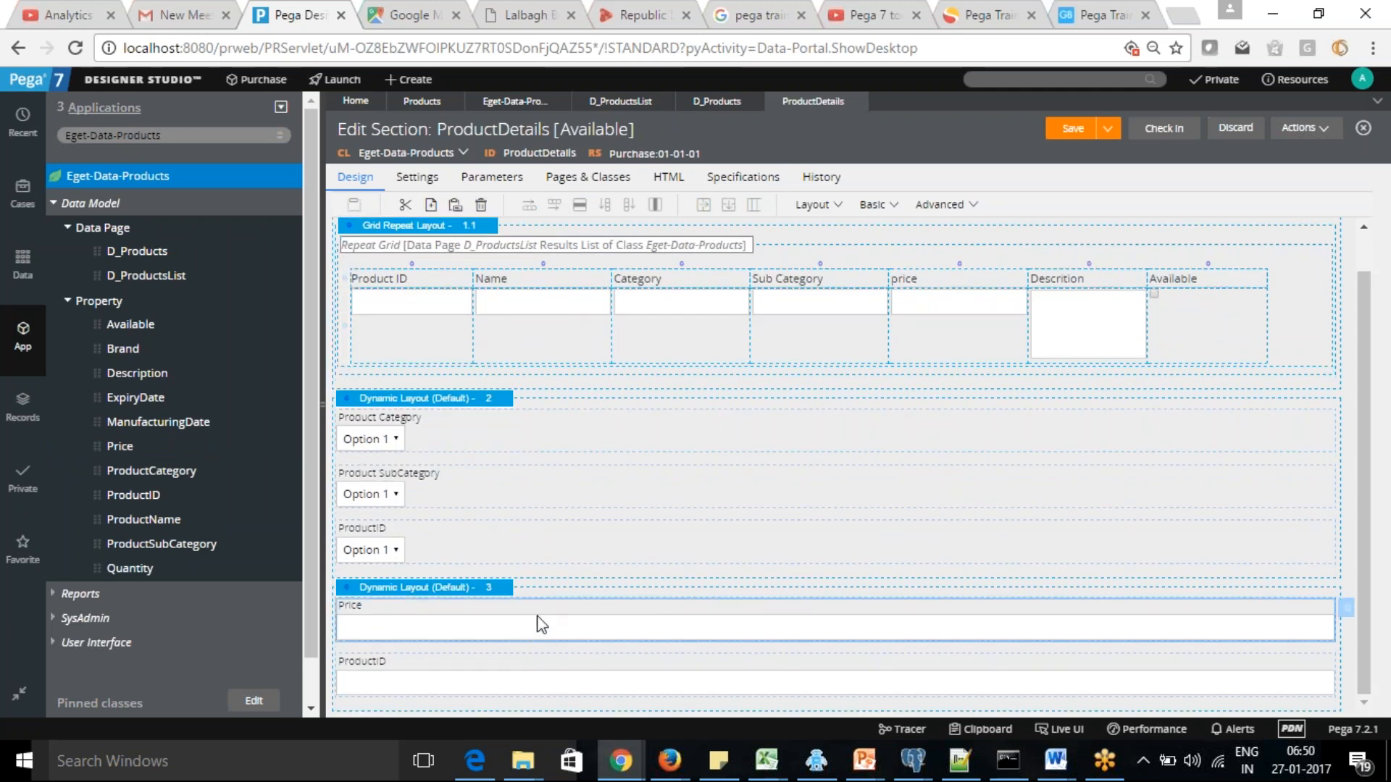
drag(528, 632, 501, 692)
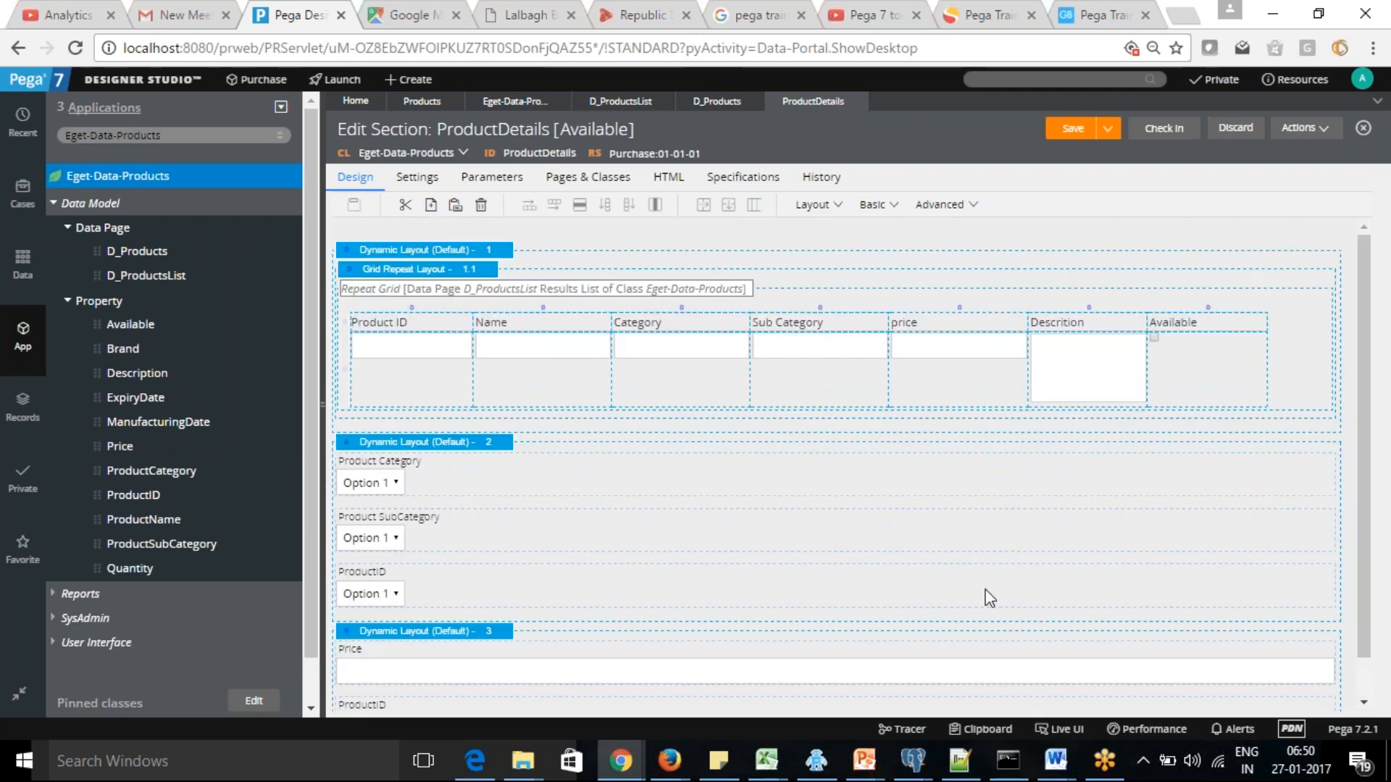
scroll(1366, 537, down, 1)
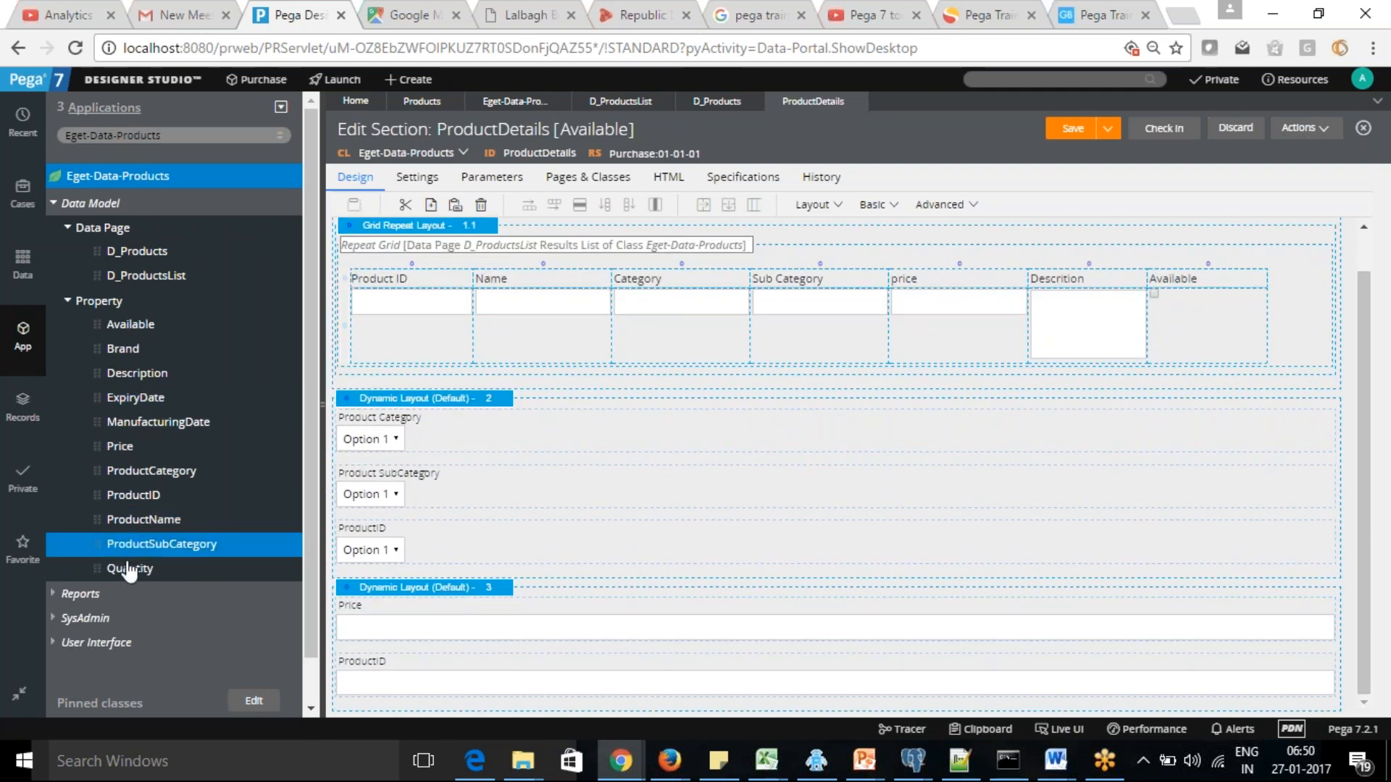
click(438, 681)
key(Delete)
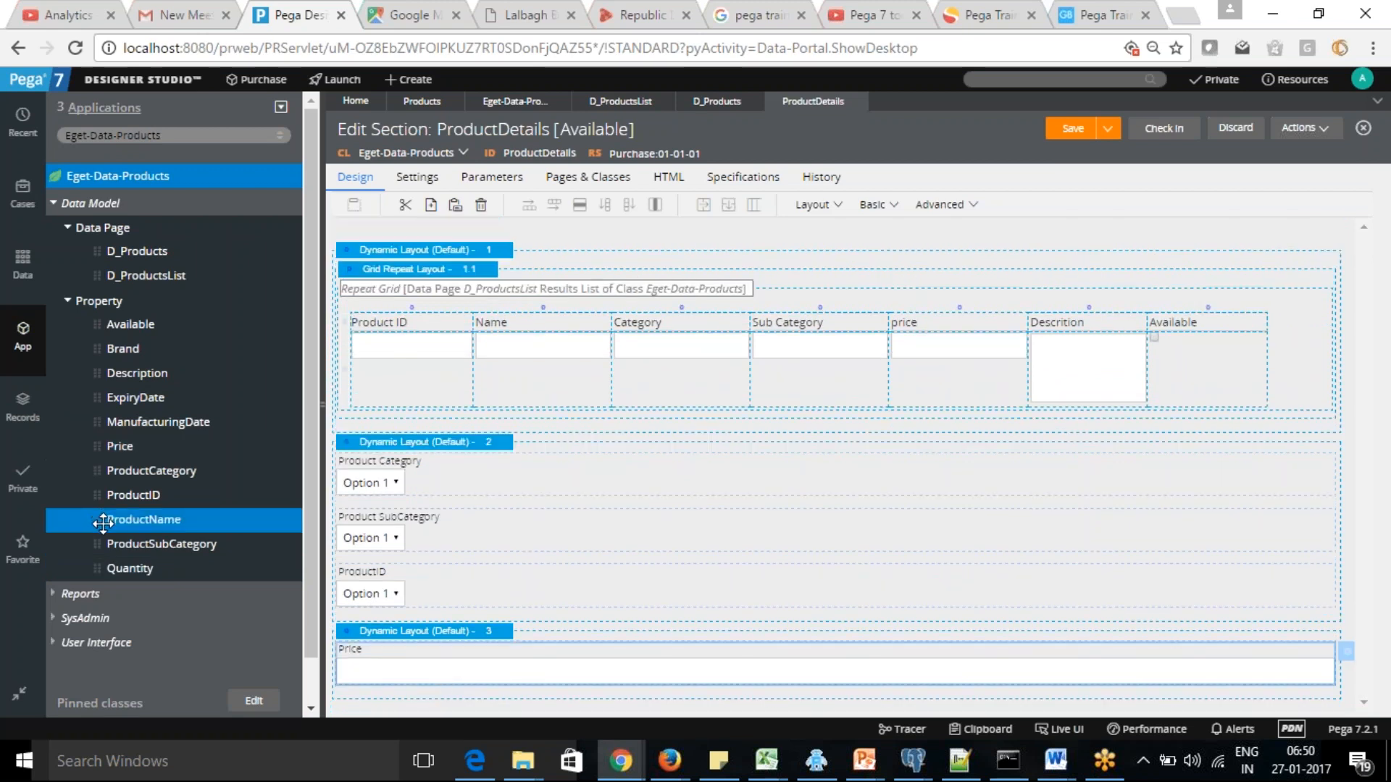
Add the ProductName property above Price and the Description property below it in the third Dynamic Layout, and save the section
drag(98, 521, 362, 656)
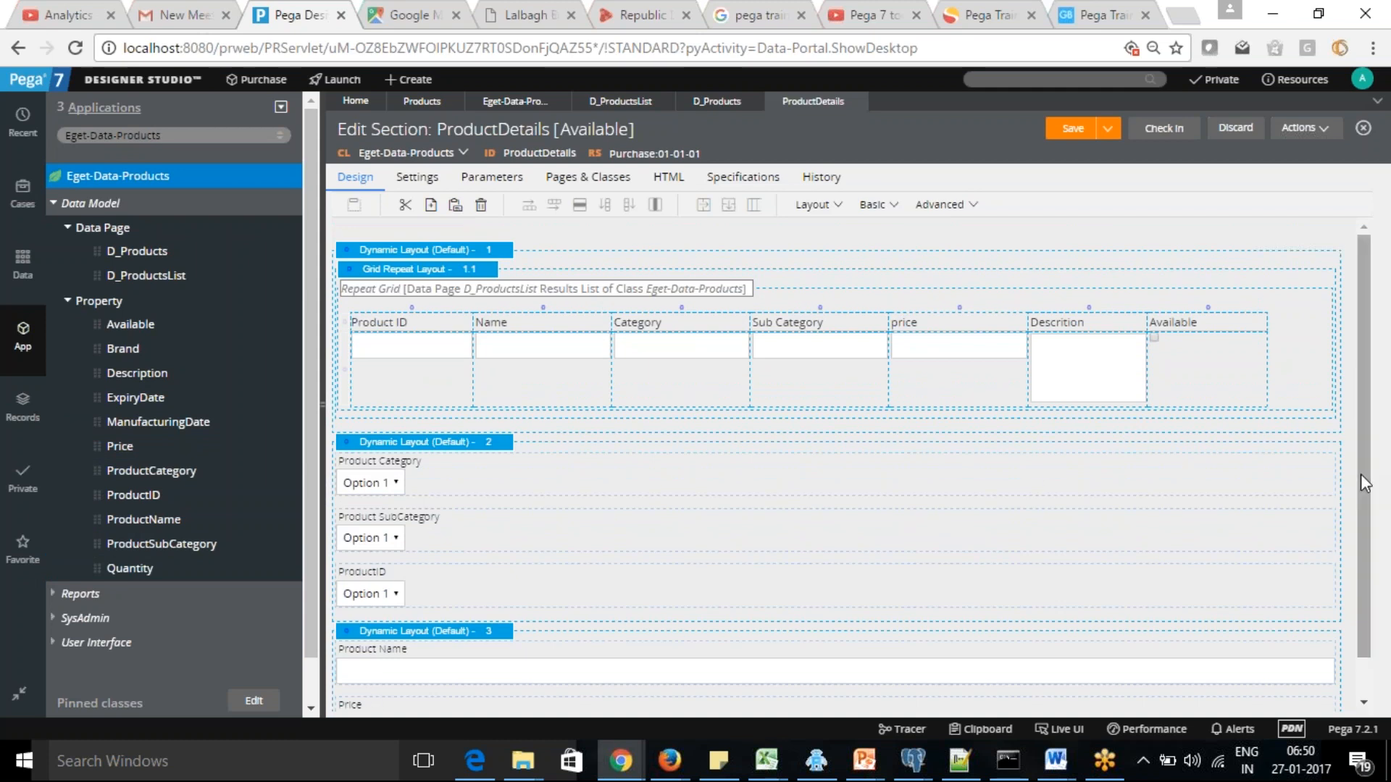
scroll(757, 576, down, 1)
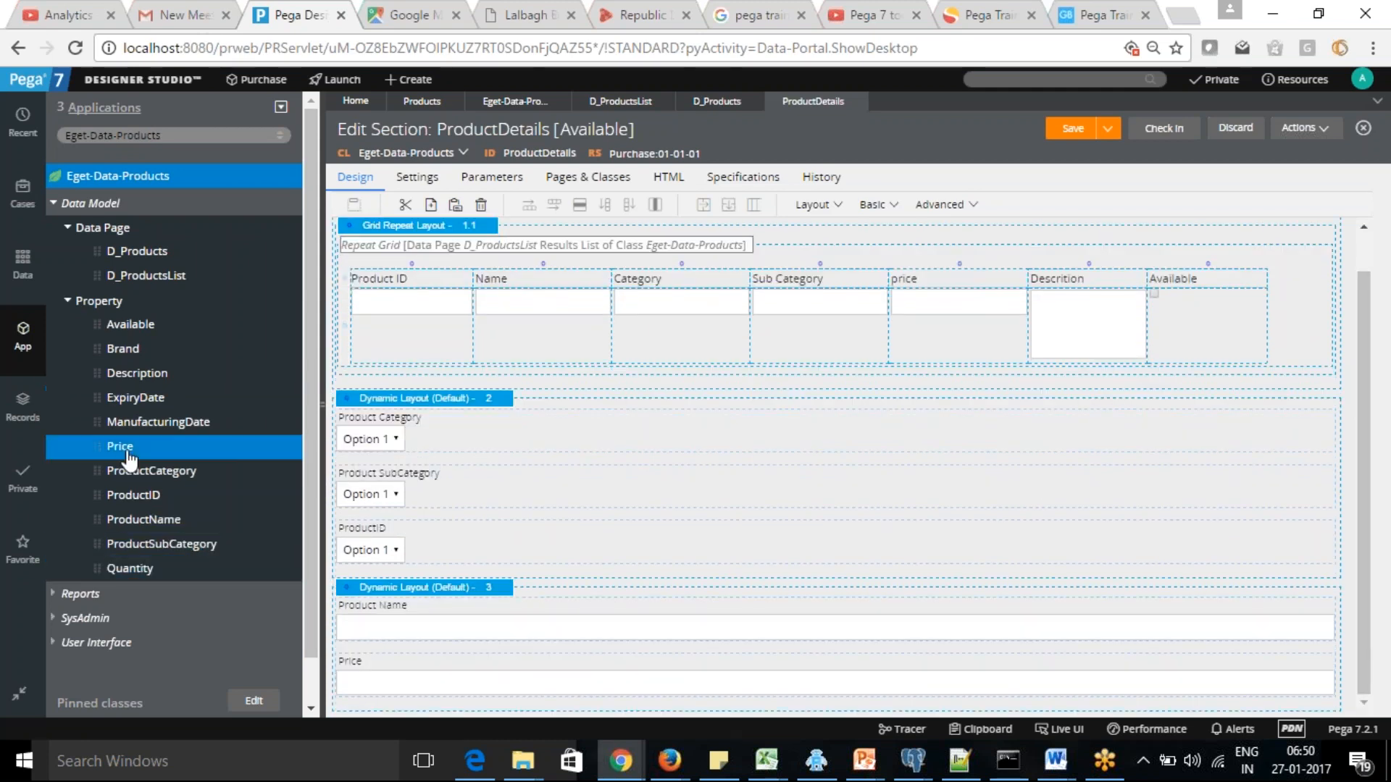
drag(106, 371, 342, 699)
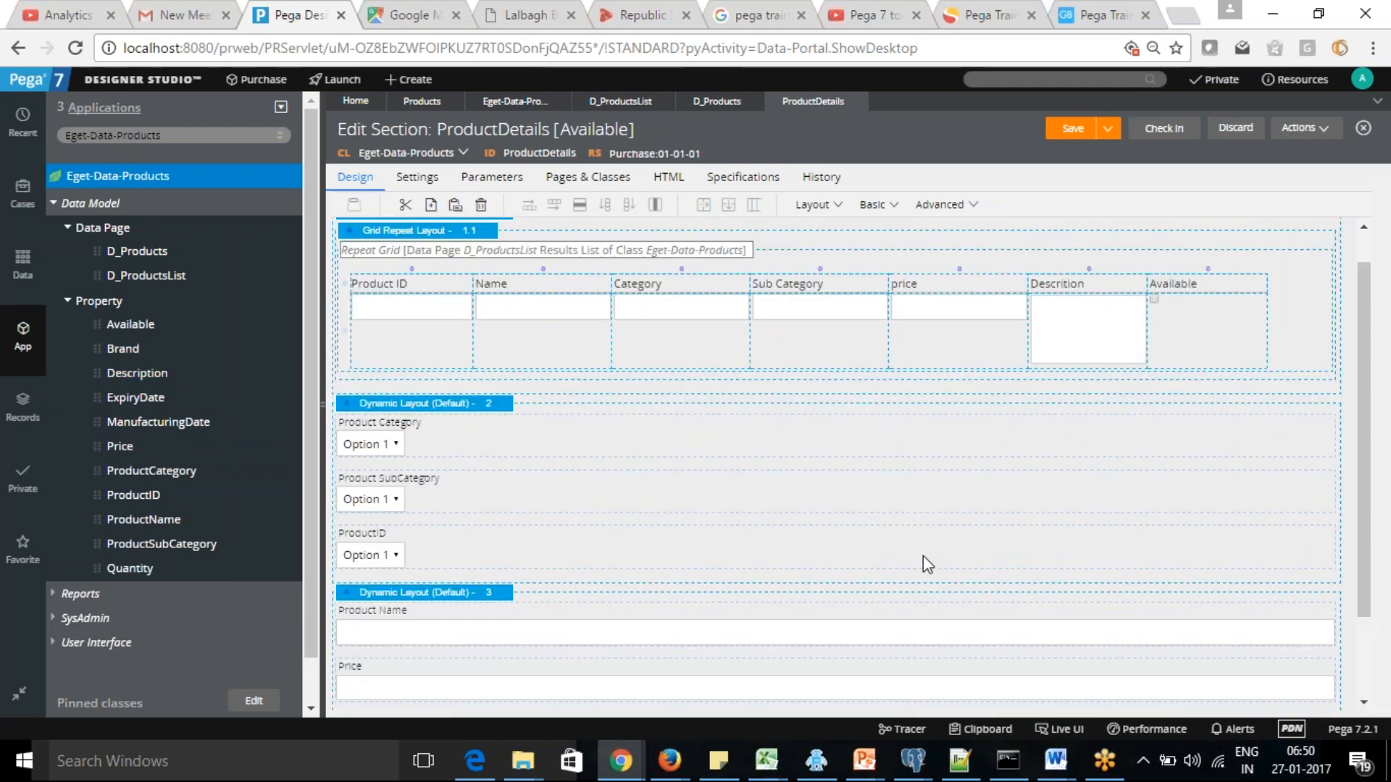
scroll(1367, 478, down, 3)
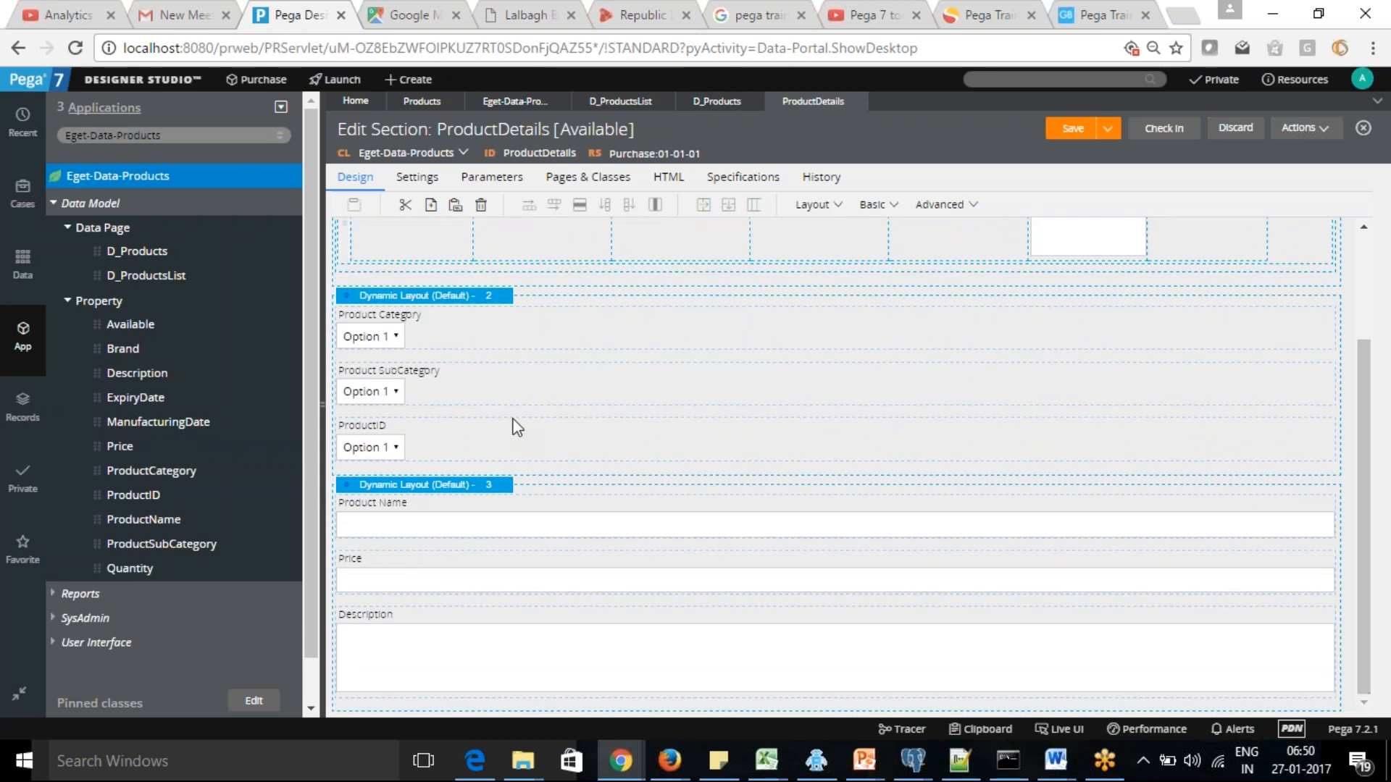
click(1066, 131)
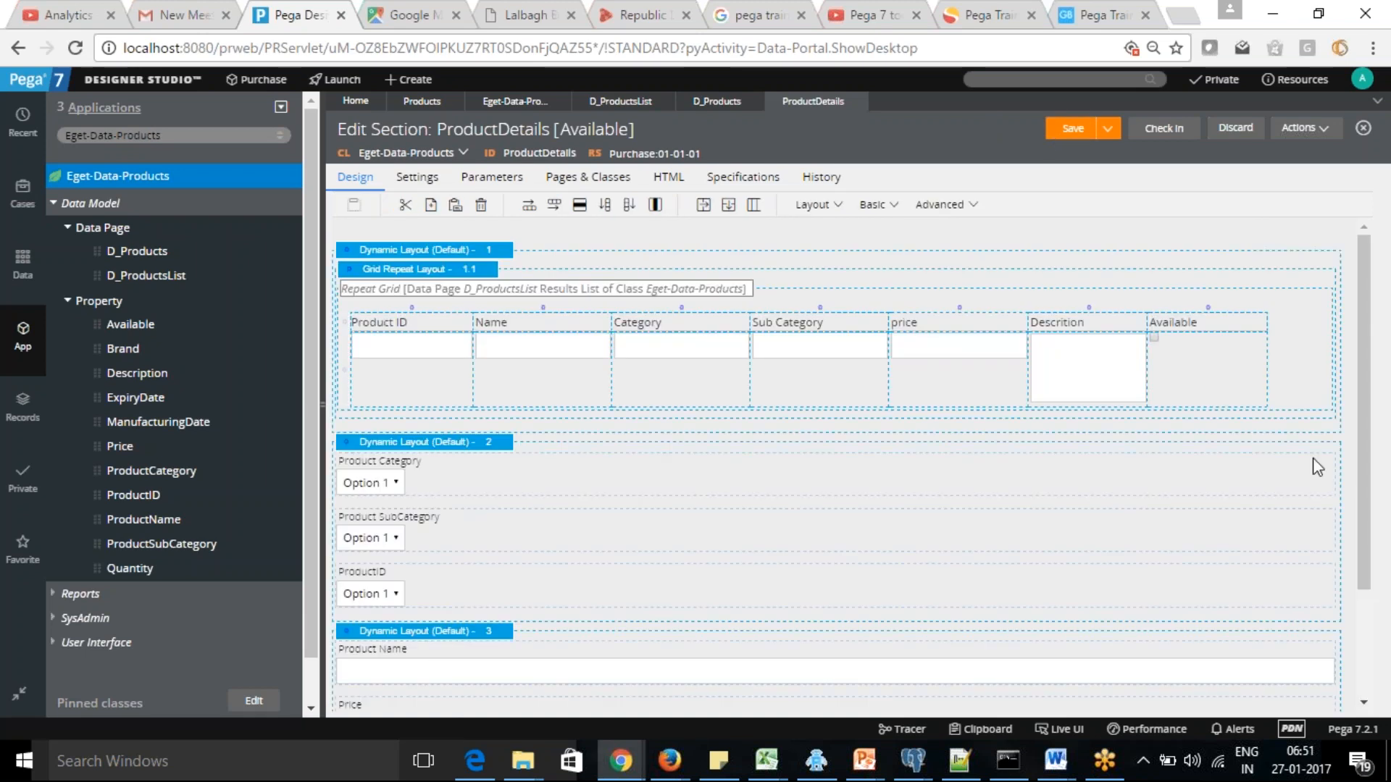
scroll(1359, 437, down, 2)
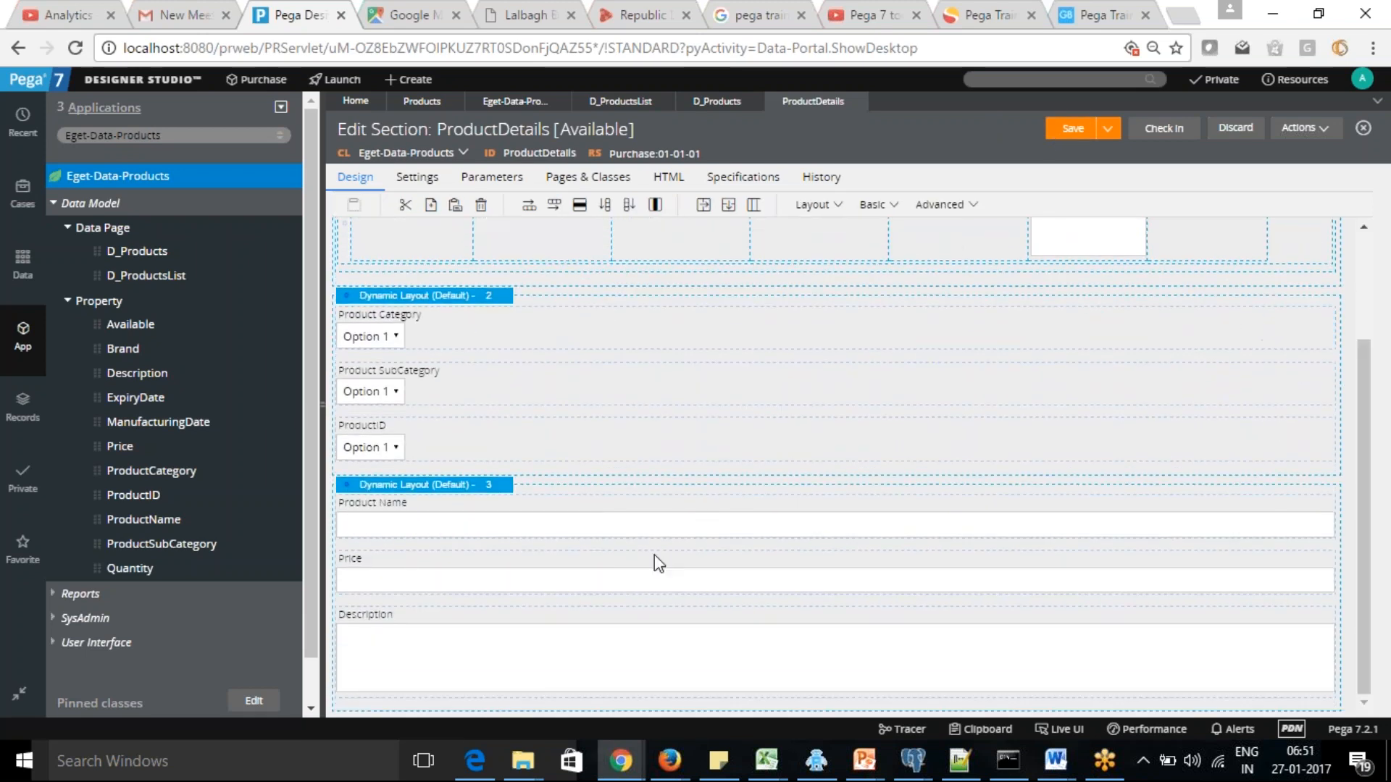
click(471, 494)
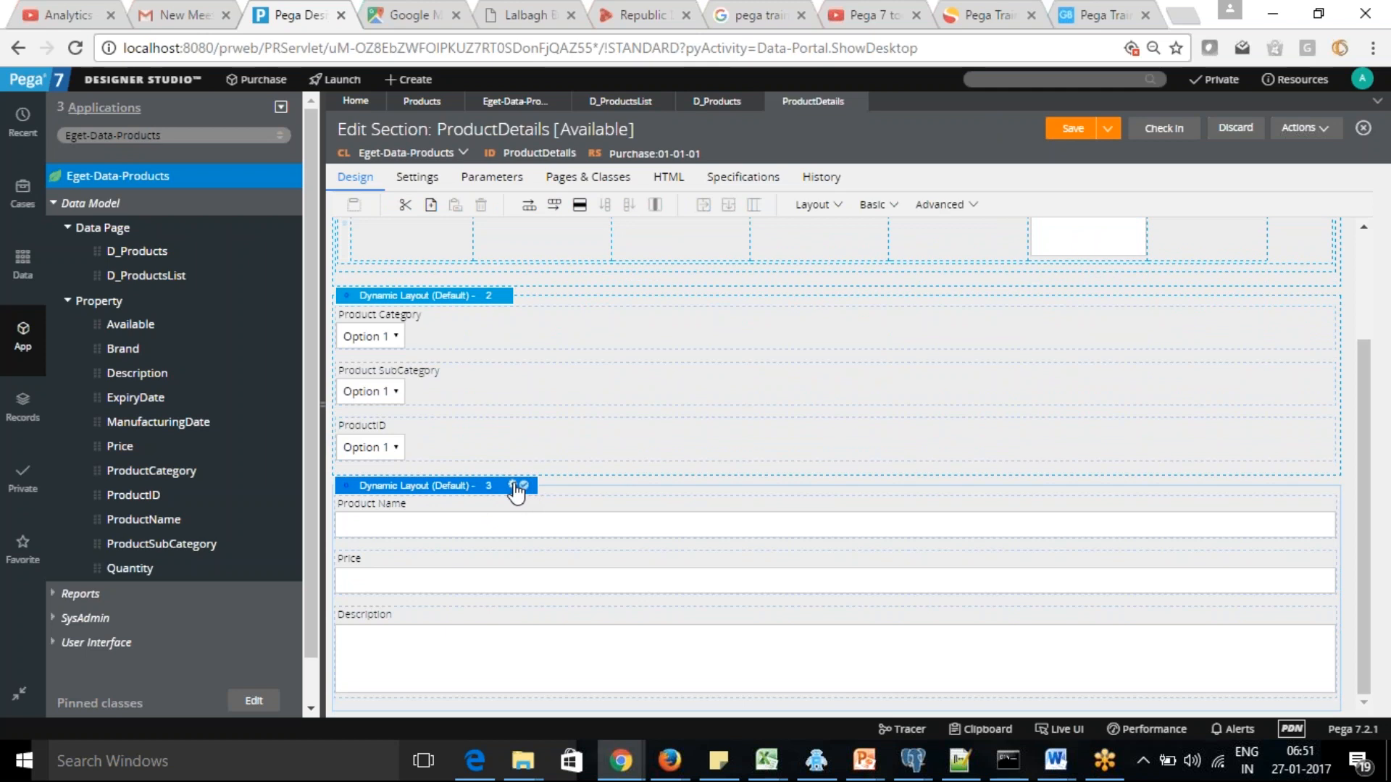
click(513, 486)
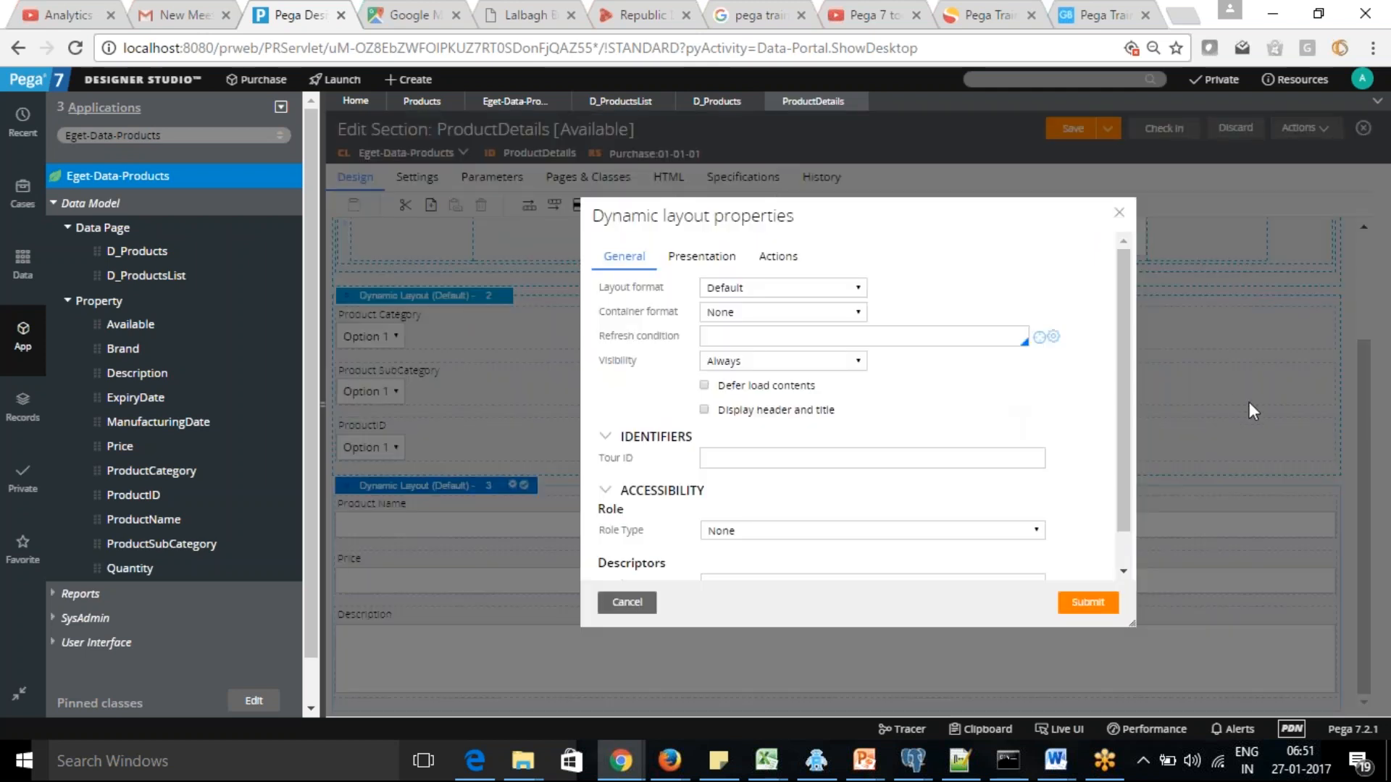
drag(1122, 420, 1124, 340)
click(1119, 213)
right_click(514, 485)
Try to save the third Dynamic Layout as a section named ProductDetails in ruleset Purchase, version 01-01-01
click(483, 486)
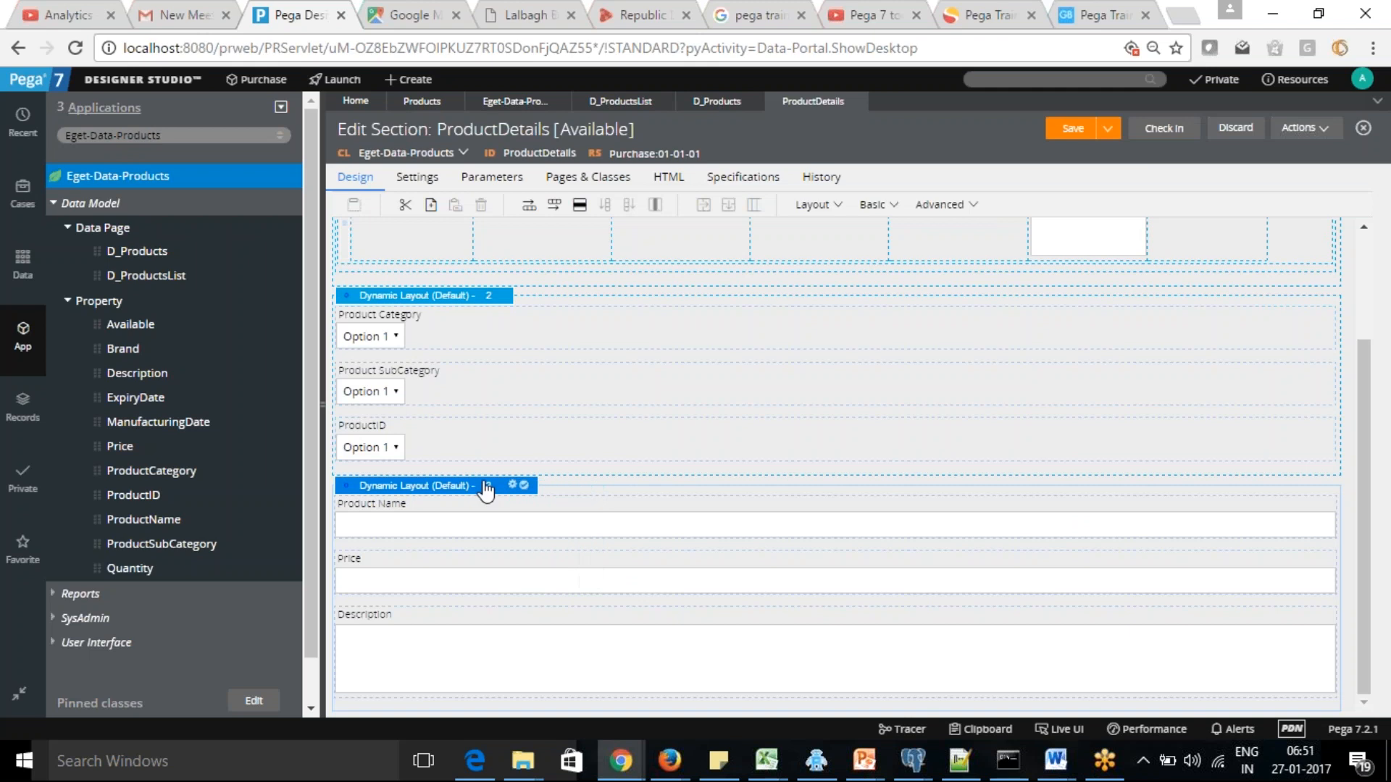
click(526, 486)
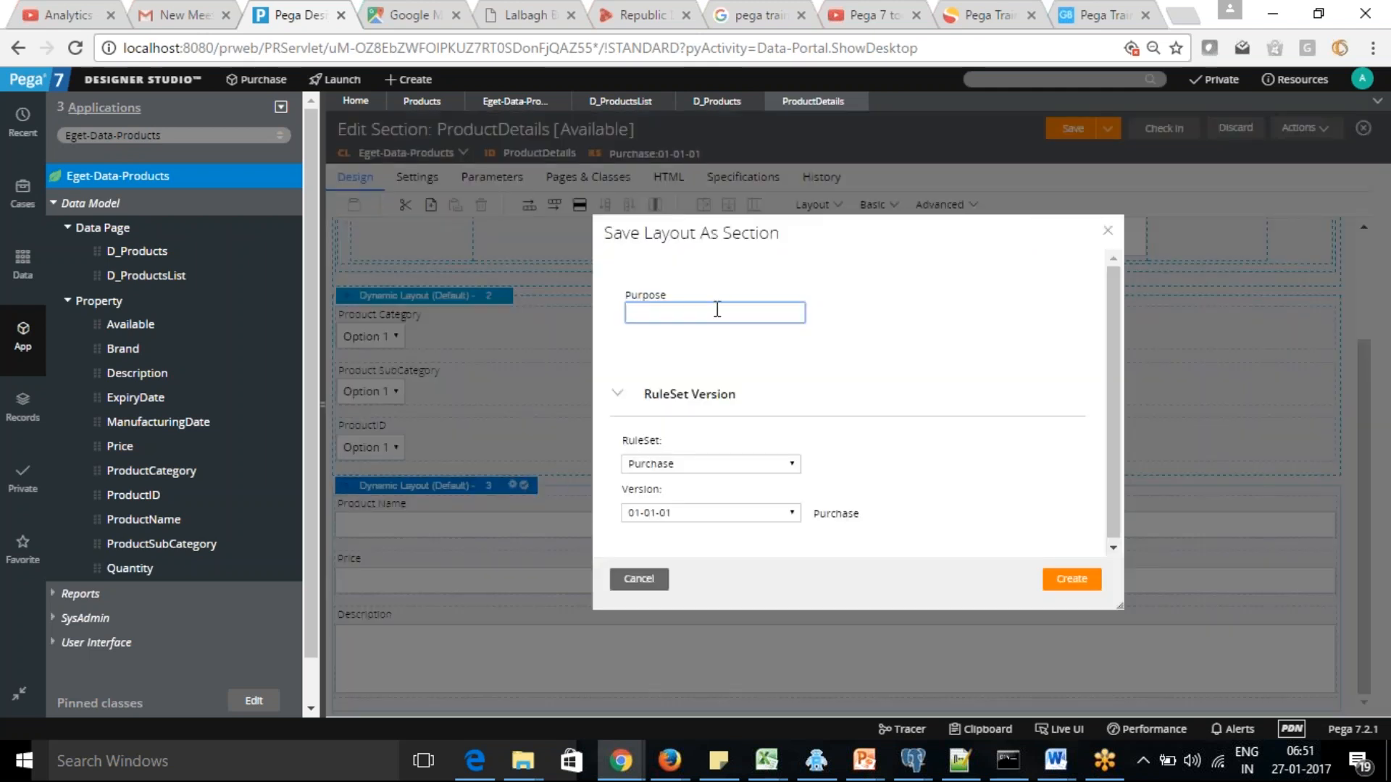
text(ProductDeta)
key(Tab)
key(Tab)
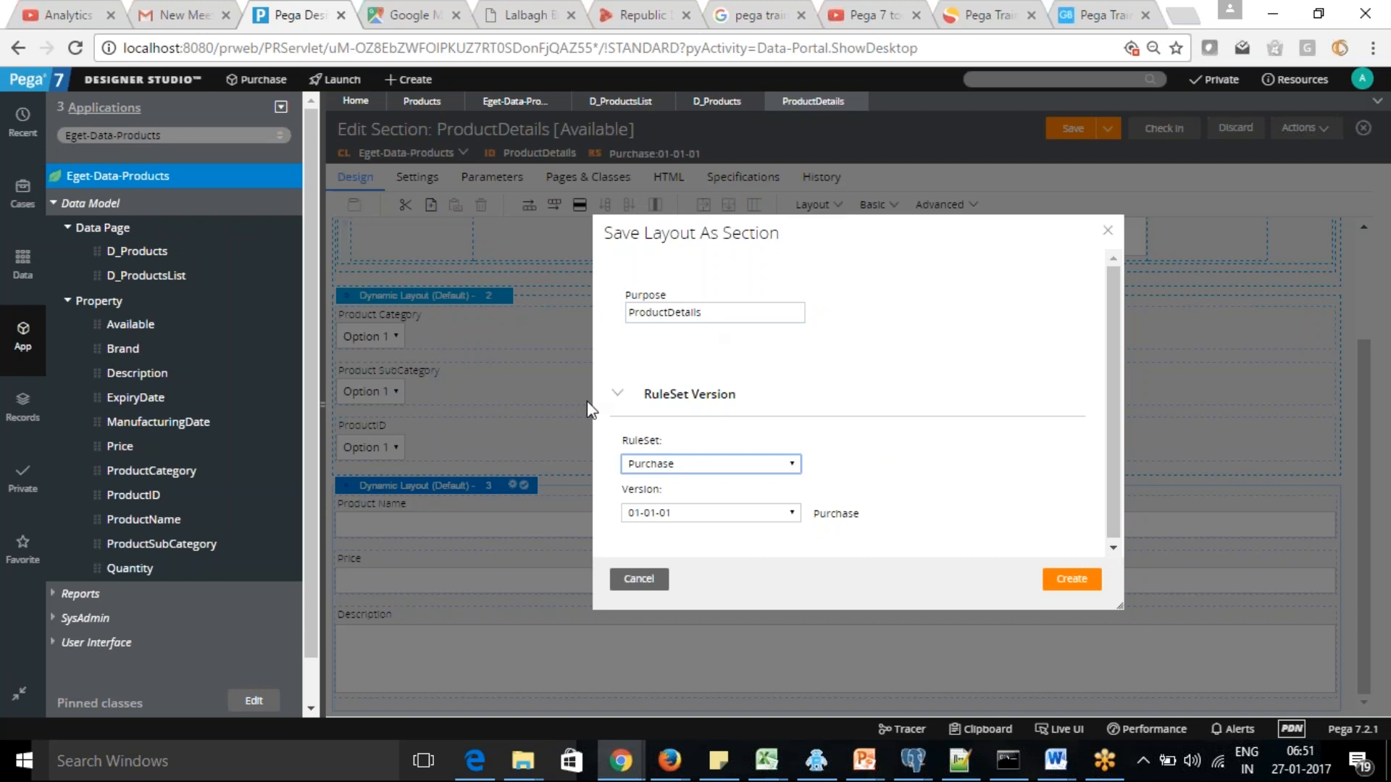
click(1073, 583)
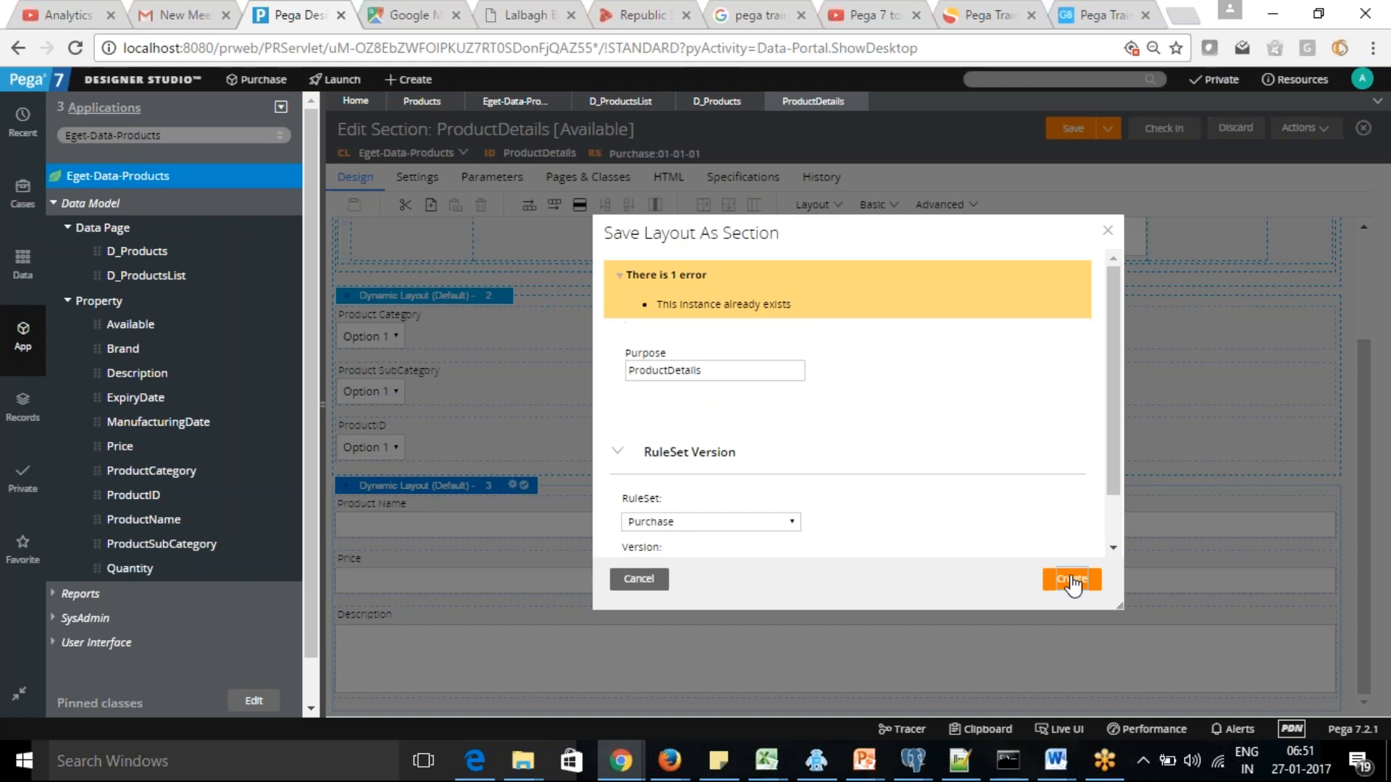
Shorten the purpose of the section made from the layout to ProductDetail and create it
click(686, 372)
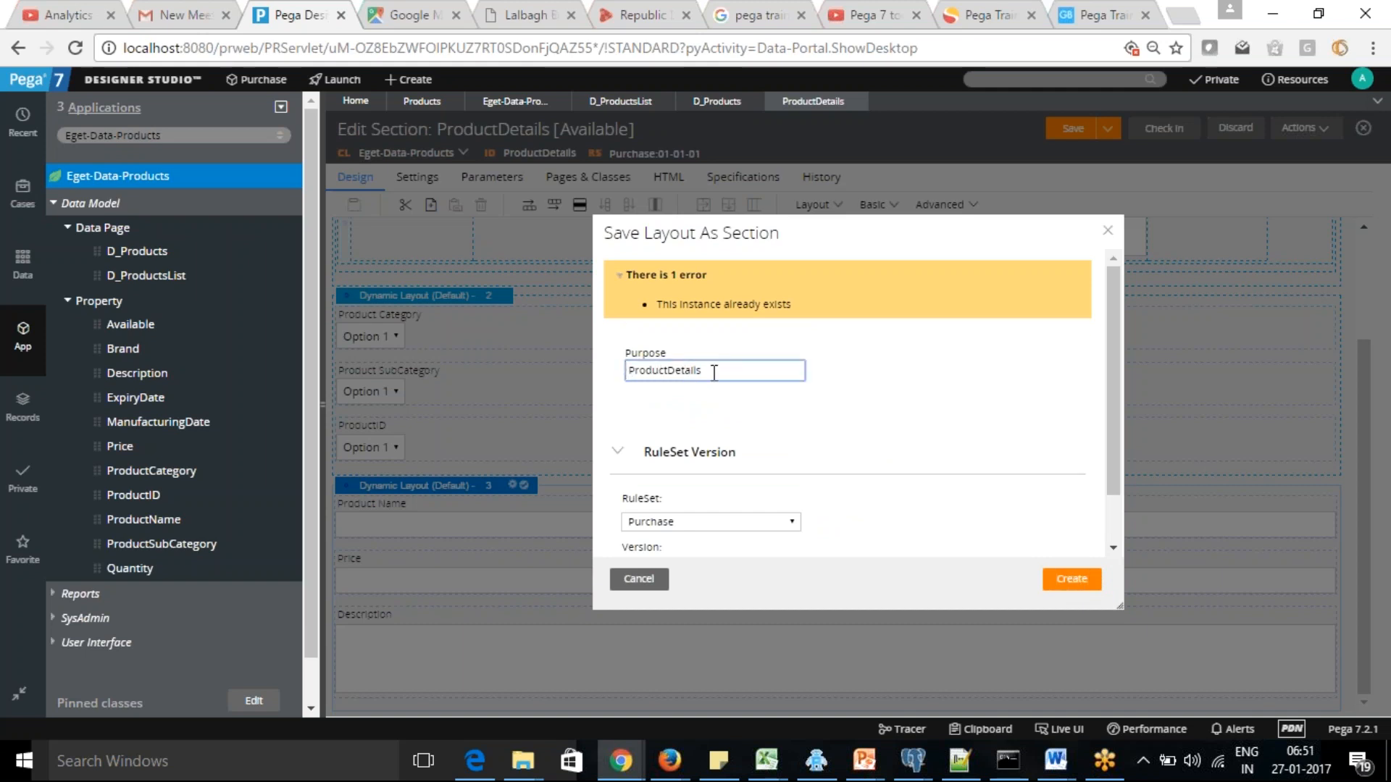
key(BackSpace)
key(BackSpace)
key(BackSpace)
key(BackSpace)
key(BackSpace)
key(BackSpace)
key(BackSpace)
click(1083, 582)
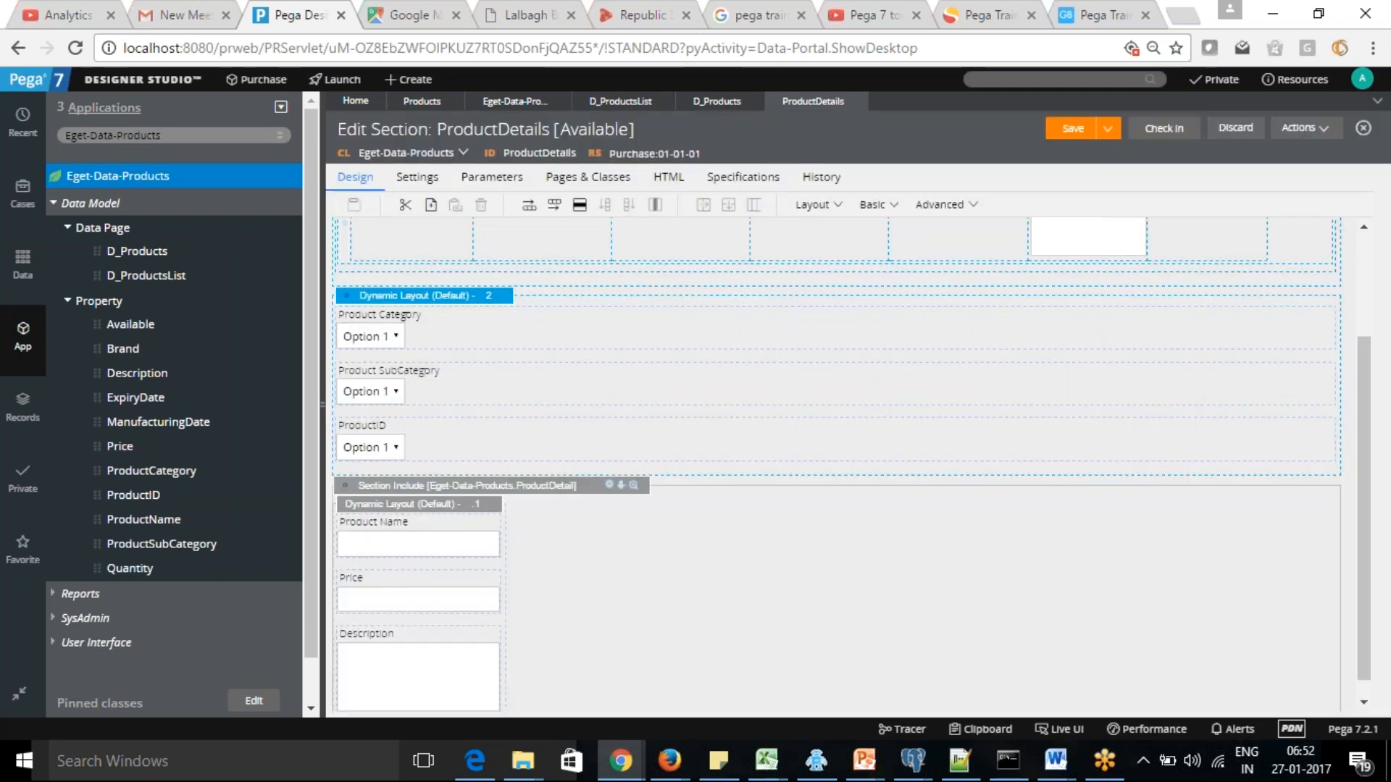
Set the page context of the included ProductDetail section to use the D_Products data page
drag(1364, 440, 1378, 509)
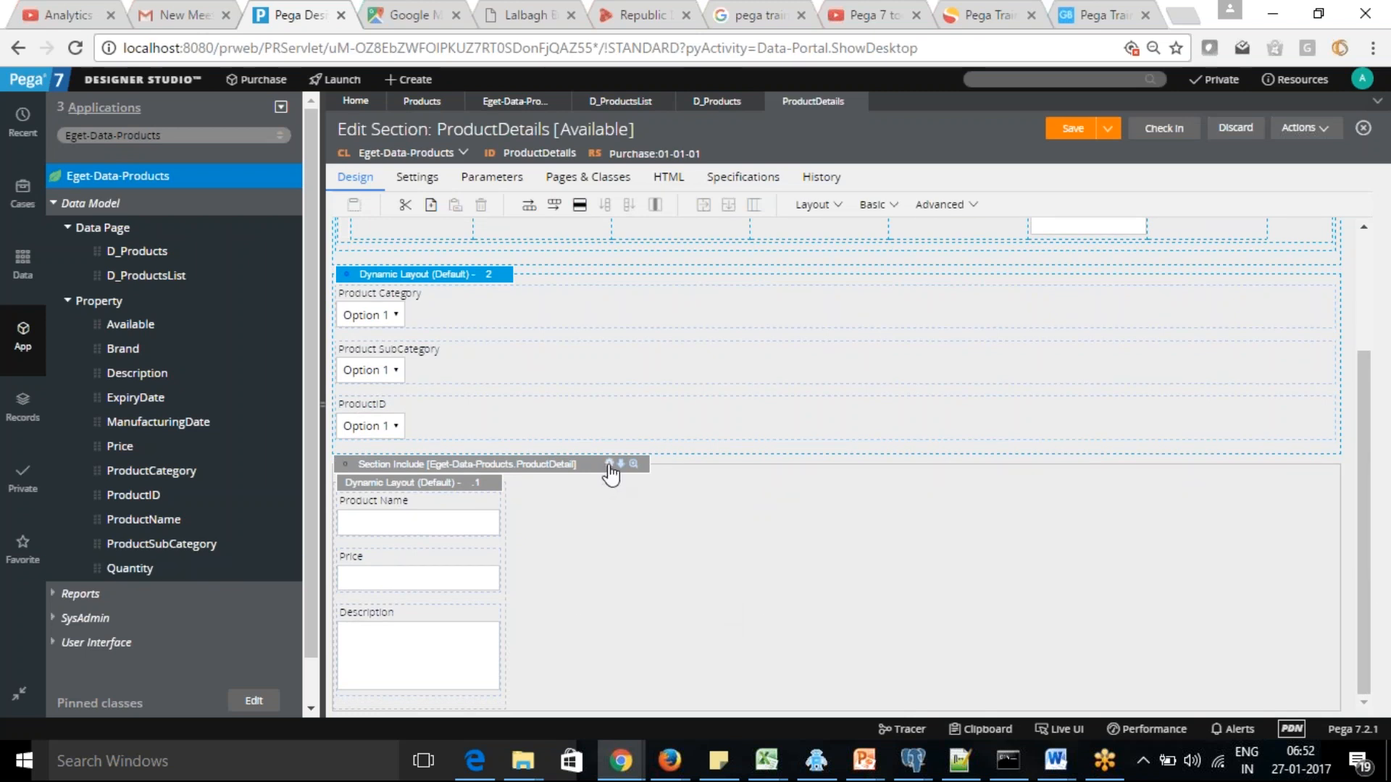
click(609, 465)
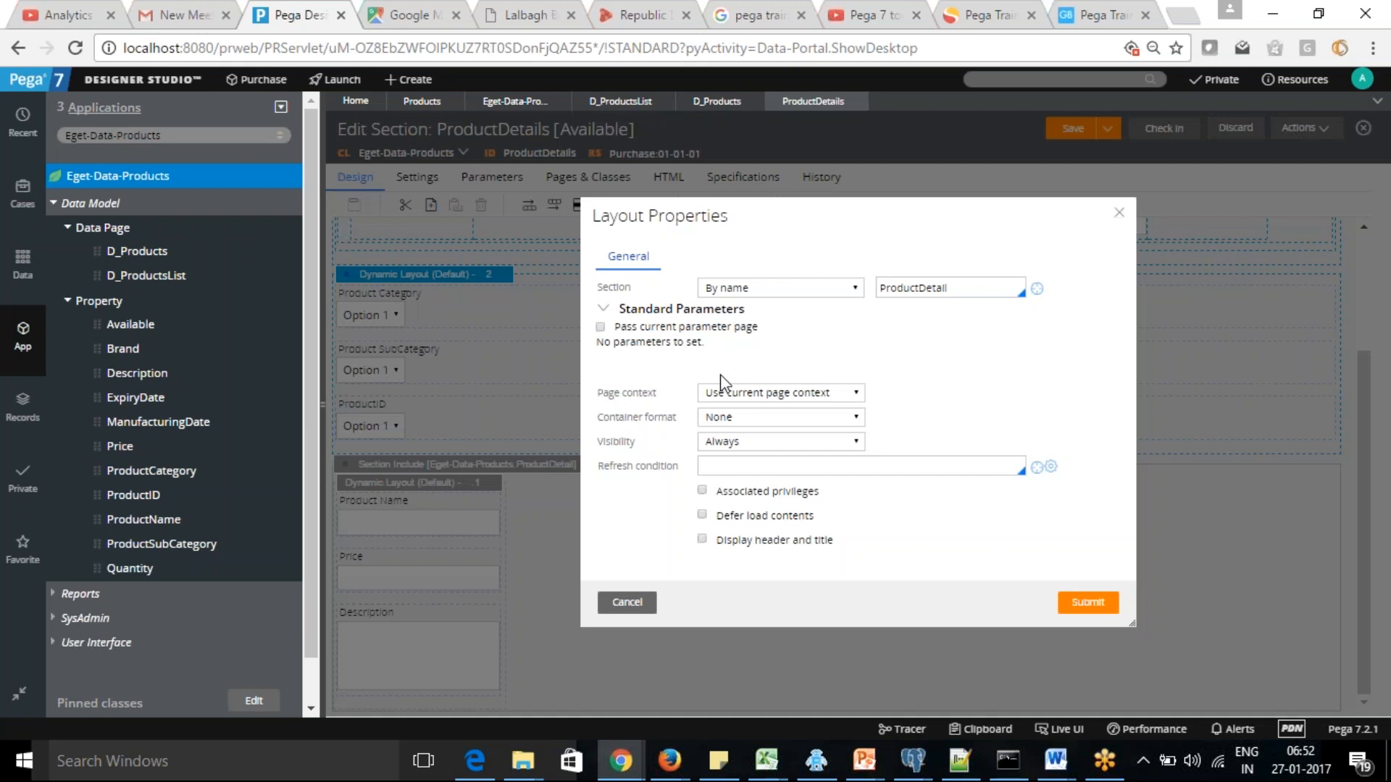
click(855, 394)
click(810, 417)
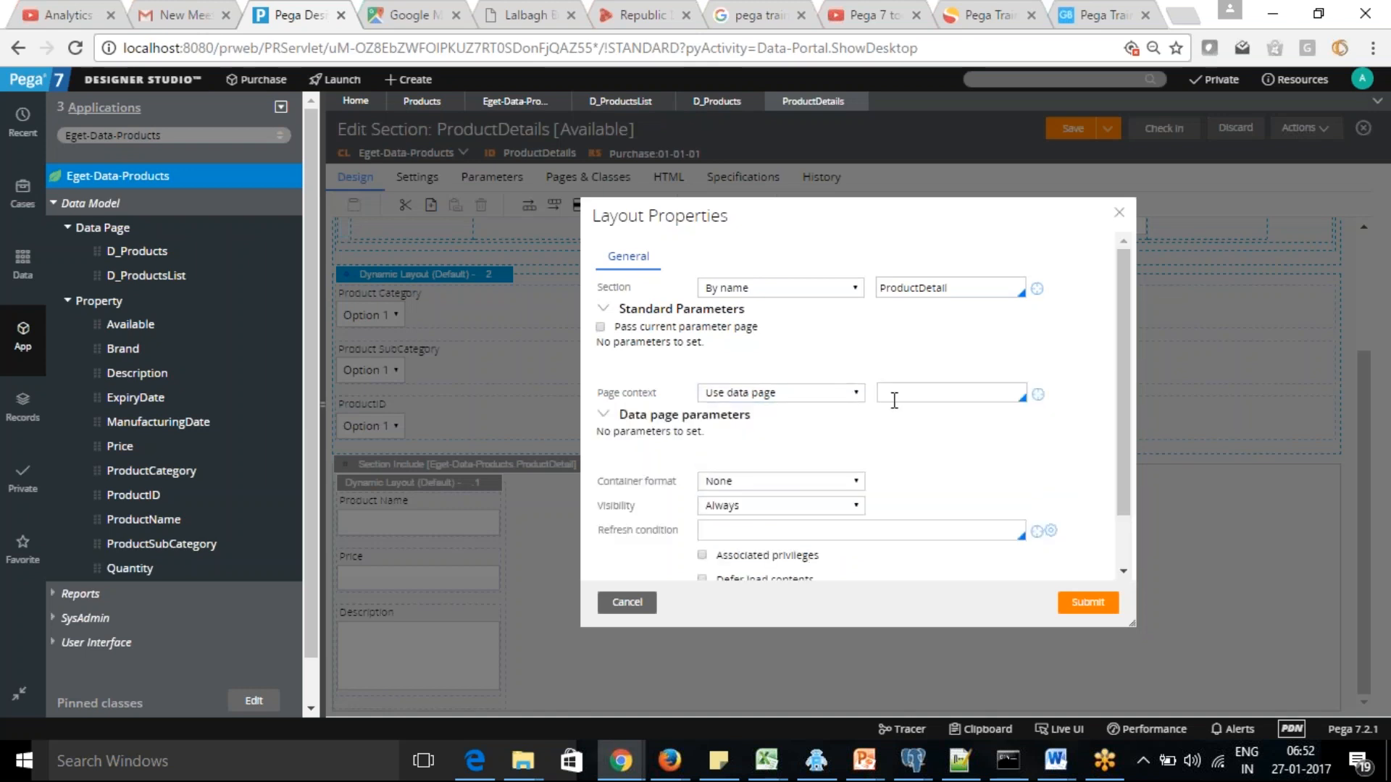
click(986, 389)
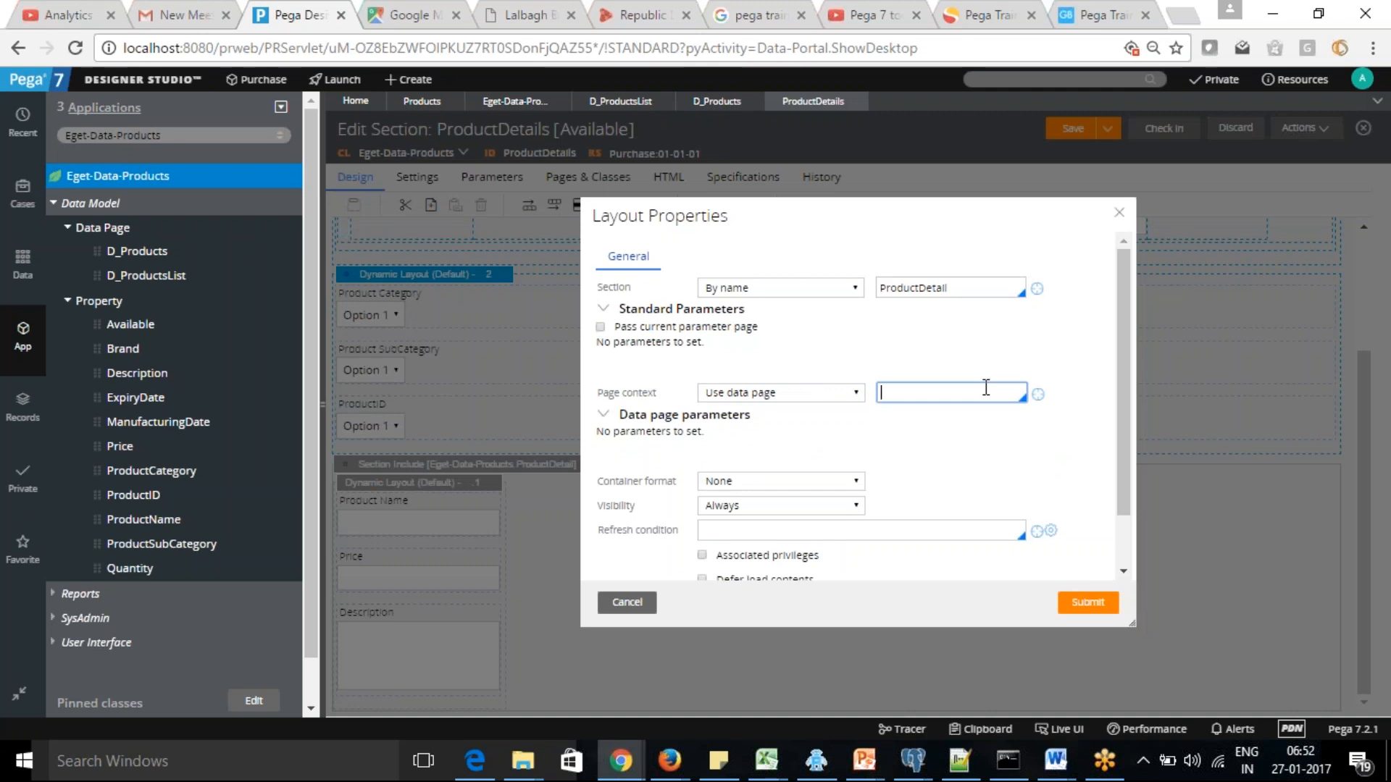
text(D_Prodycuc)
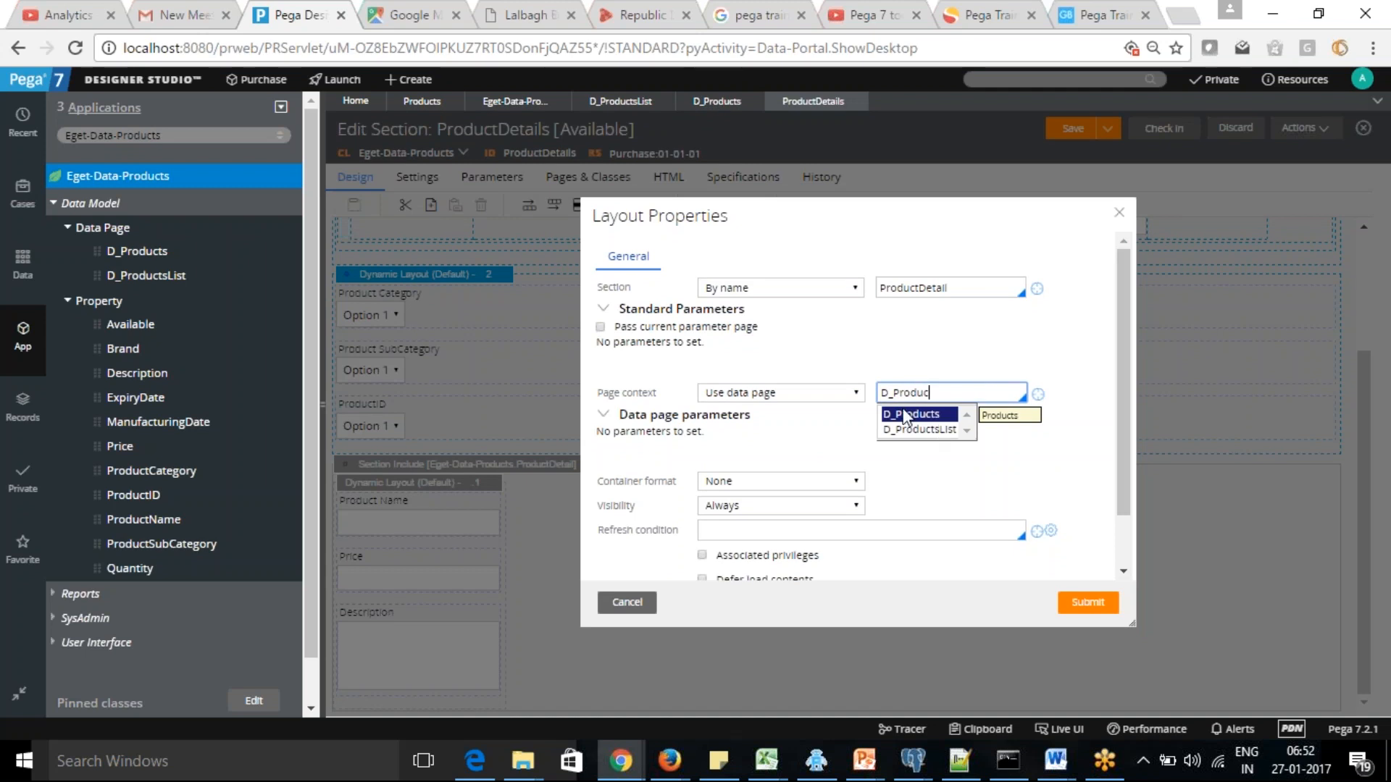
click(937, 419)
Pass .ProductID as the ProductID parameter of the data page and submit the section include's layout properties
click(750, 435)
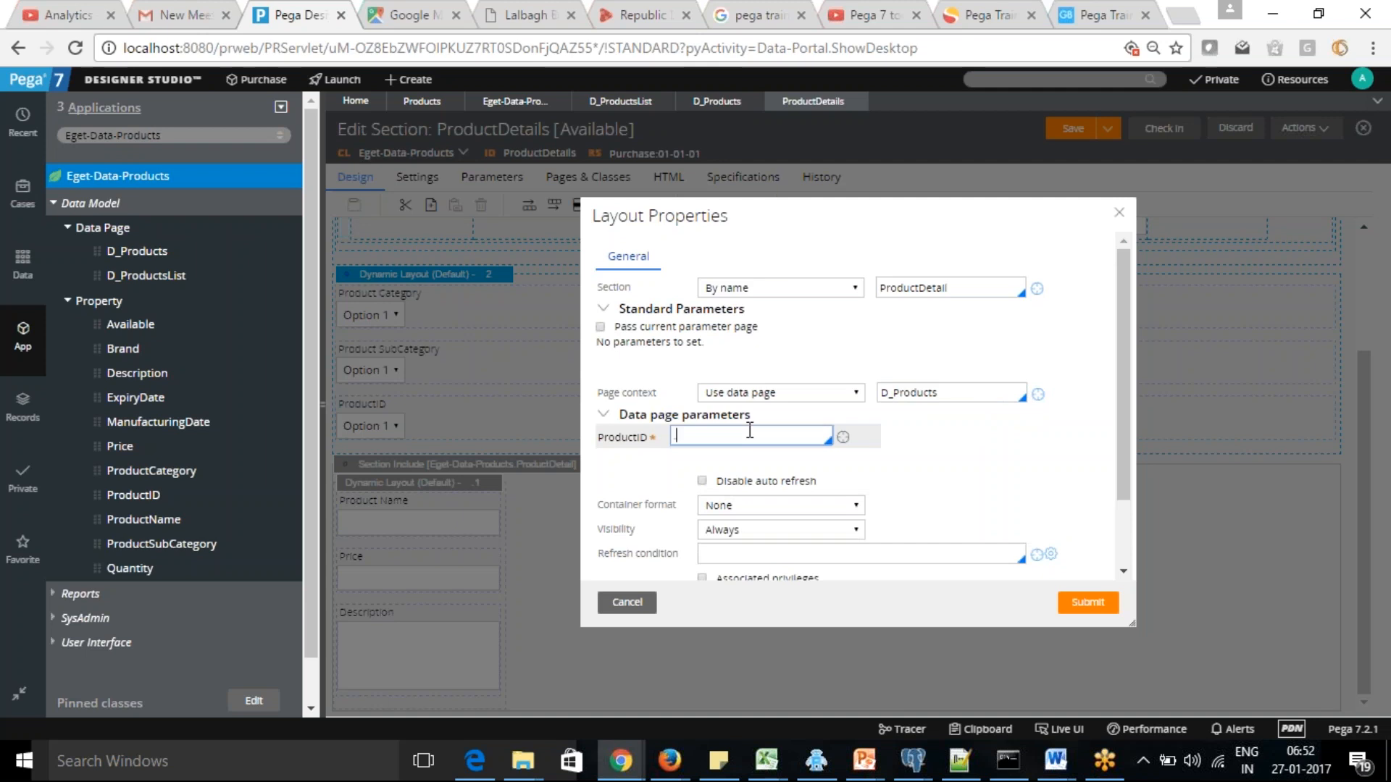
text(roductID)
click(999, 500)
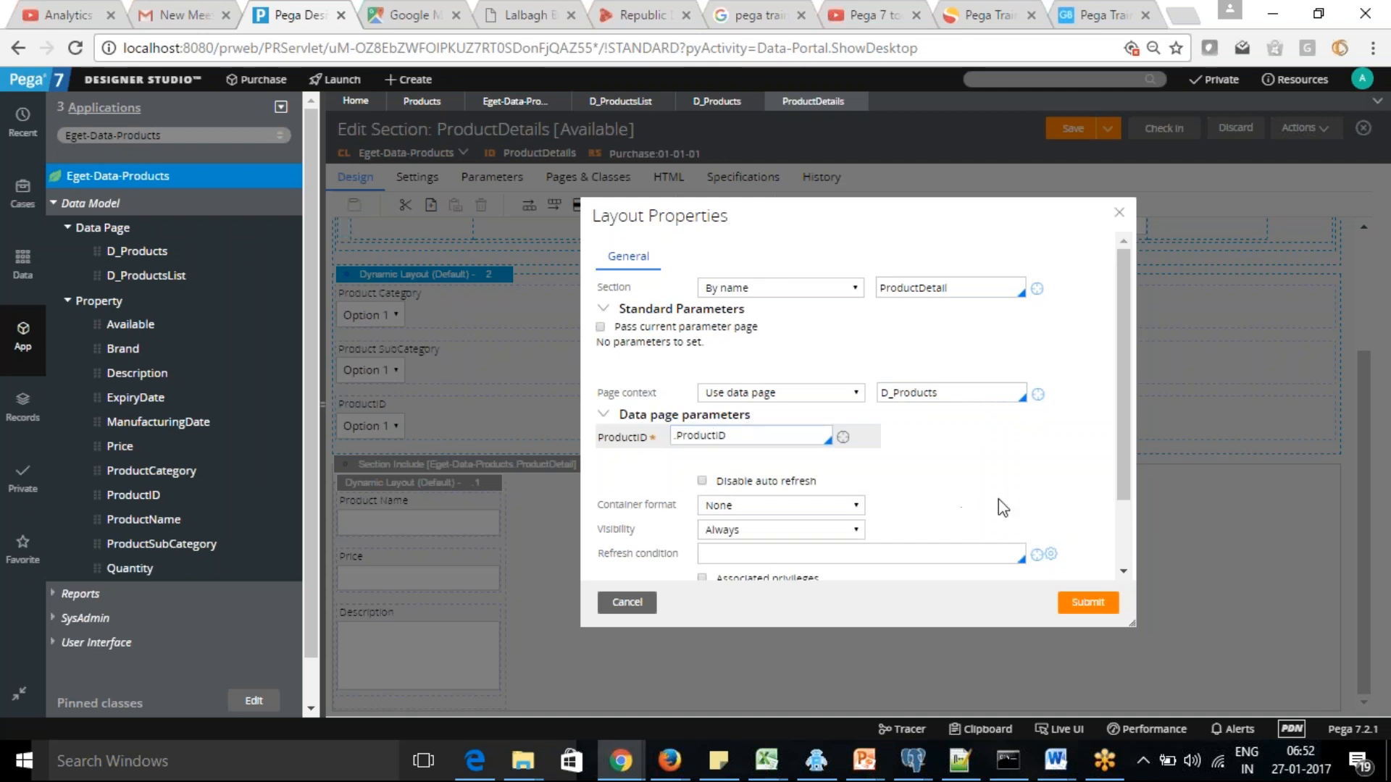
drag(1129, 429, 1132, 510)
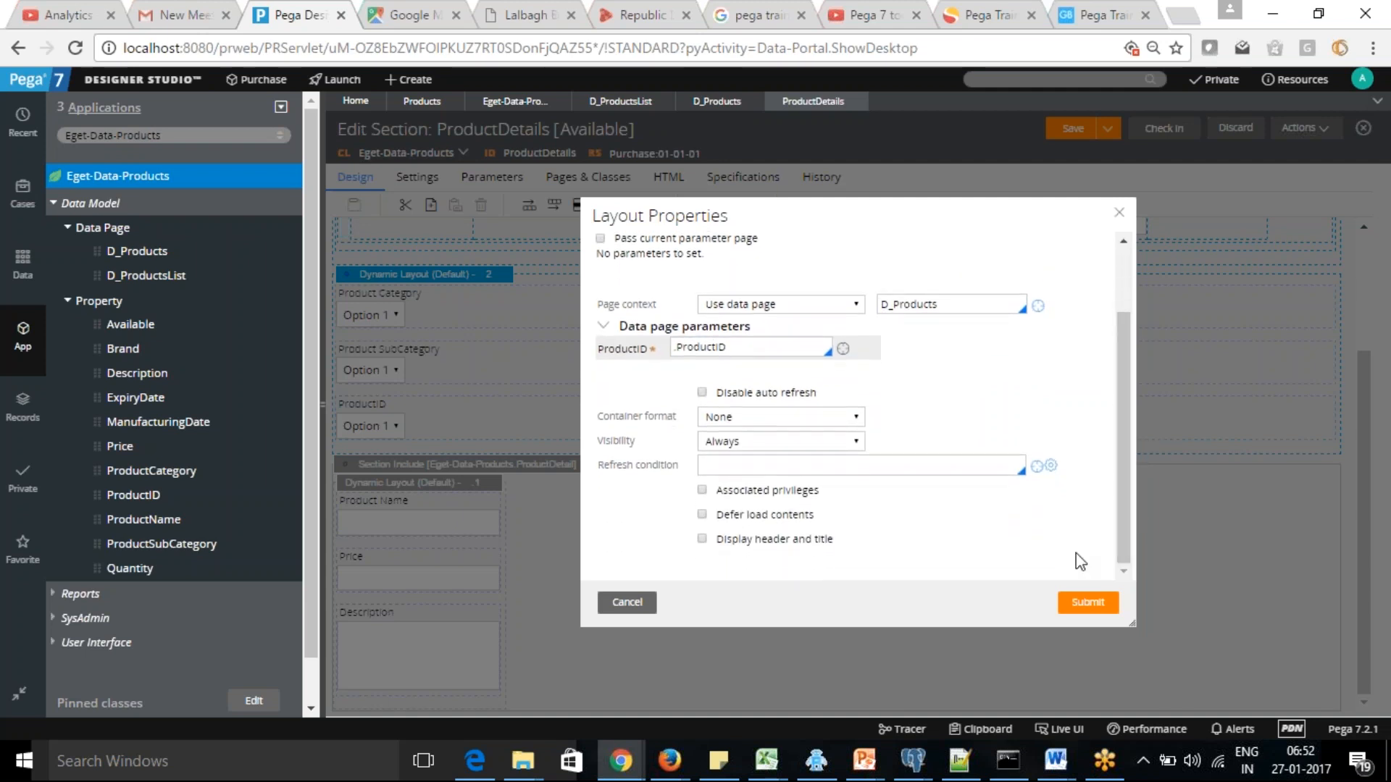
click(1087, 606)
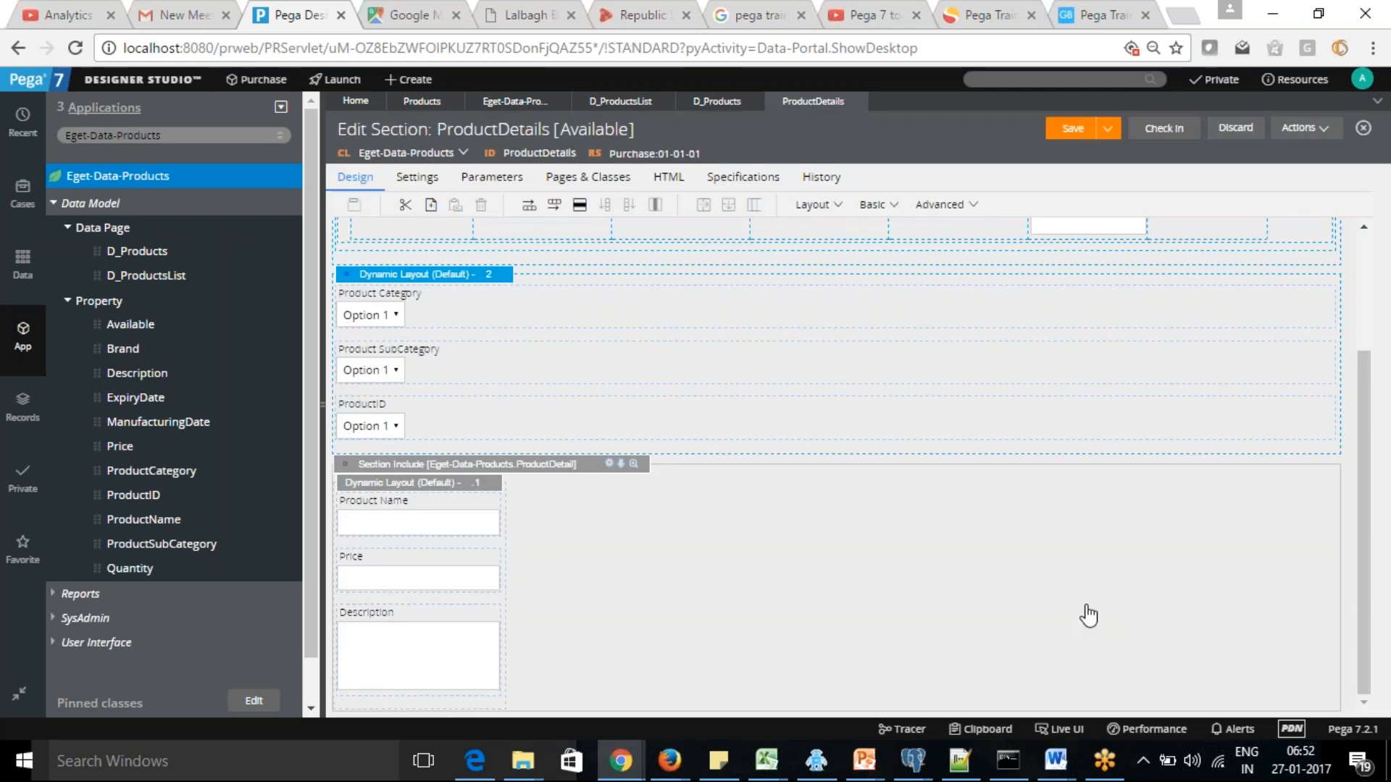
Save the ProductDetails section, preview it, and close the preview window
click(1073, 131)
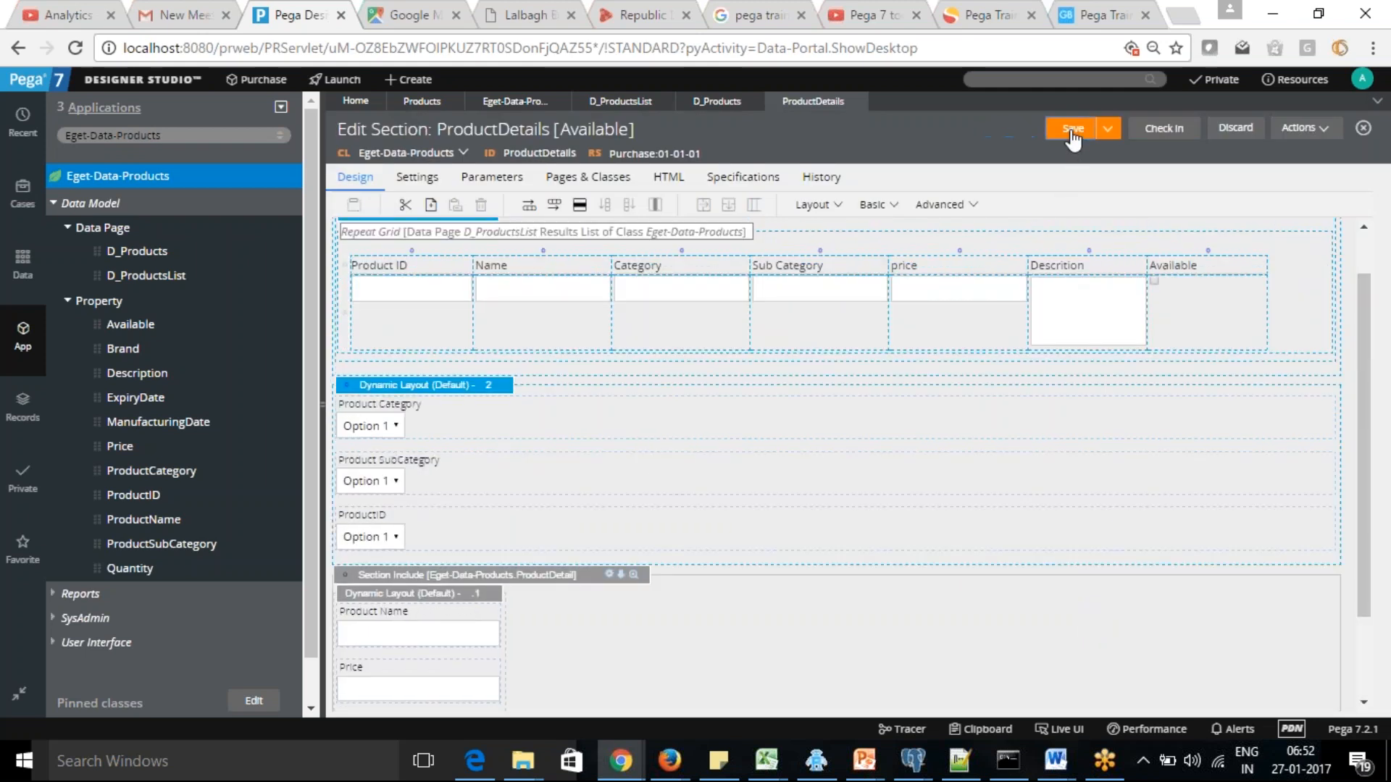
click(1305, 129)
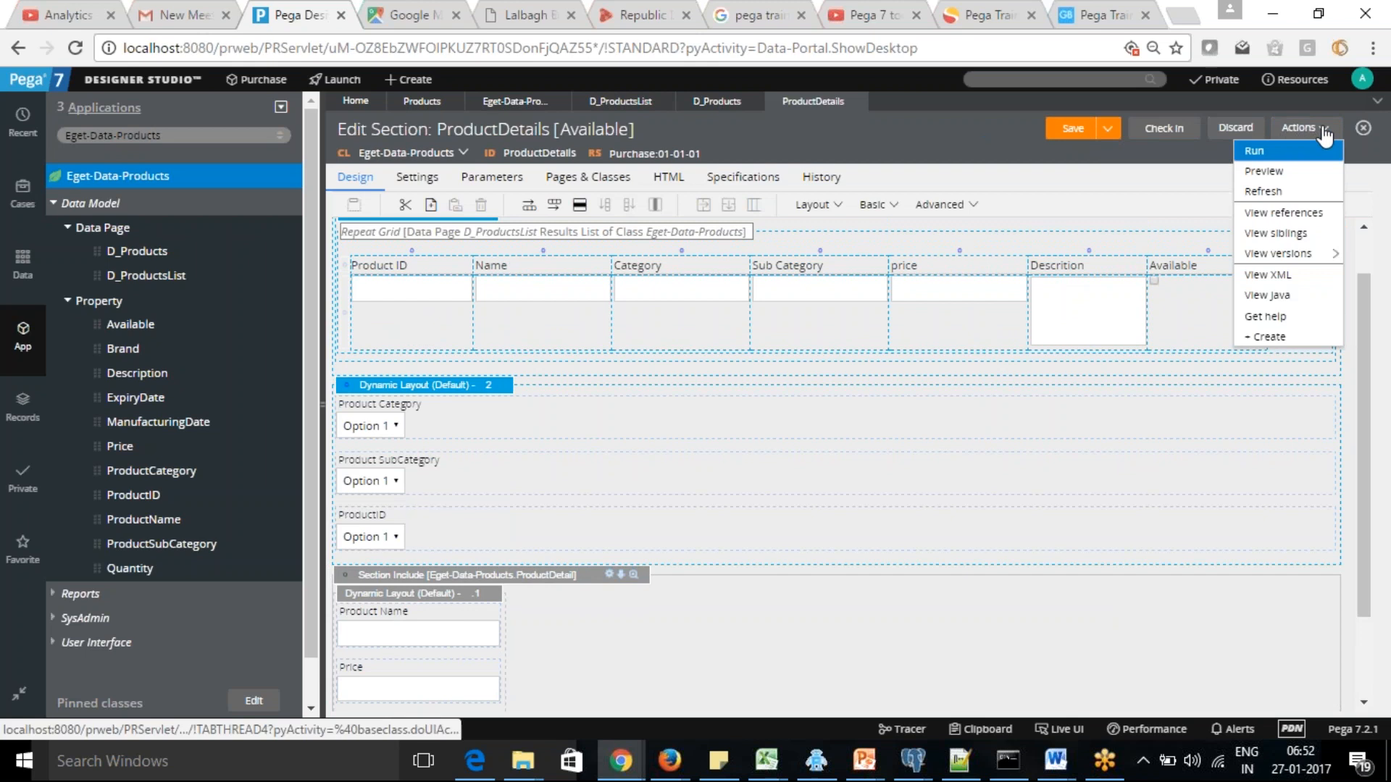
click(1264, 173)
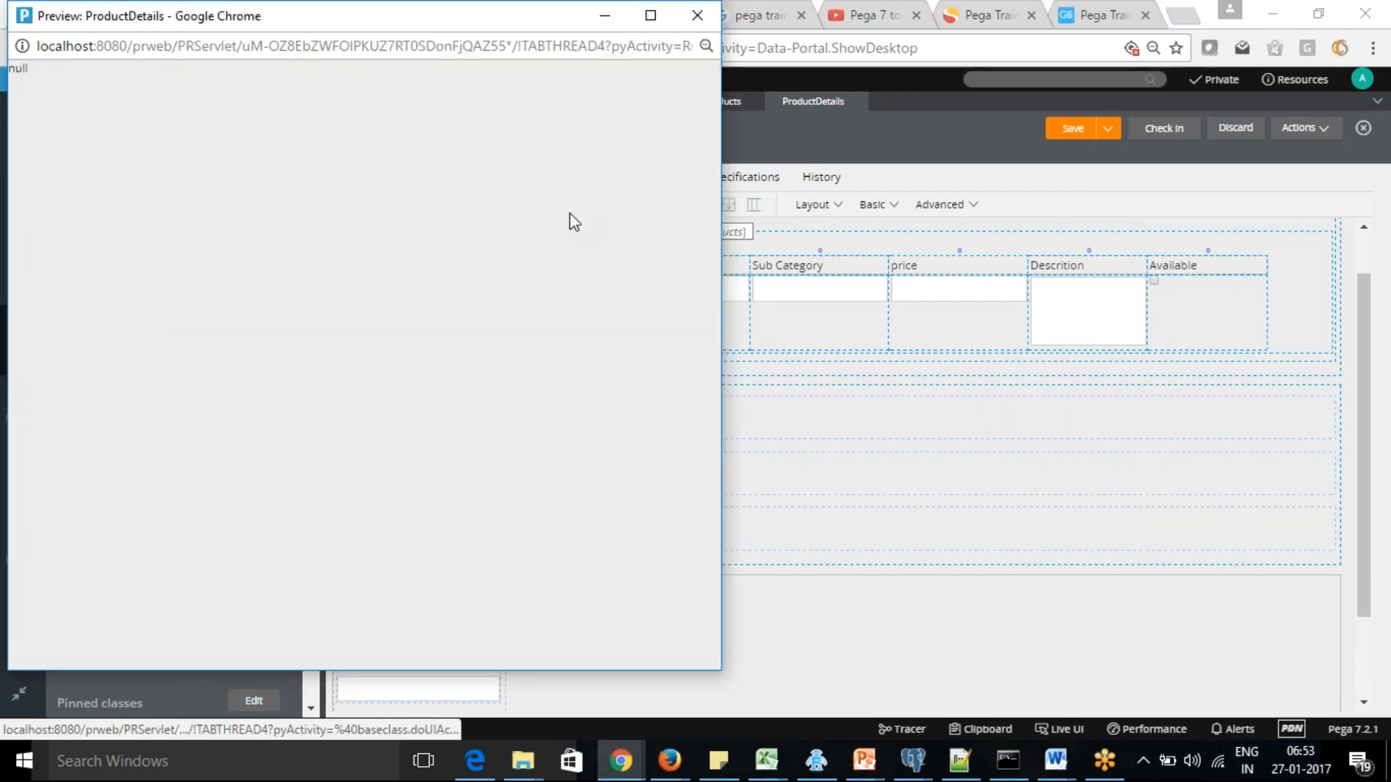
click(695, 16)
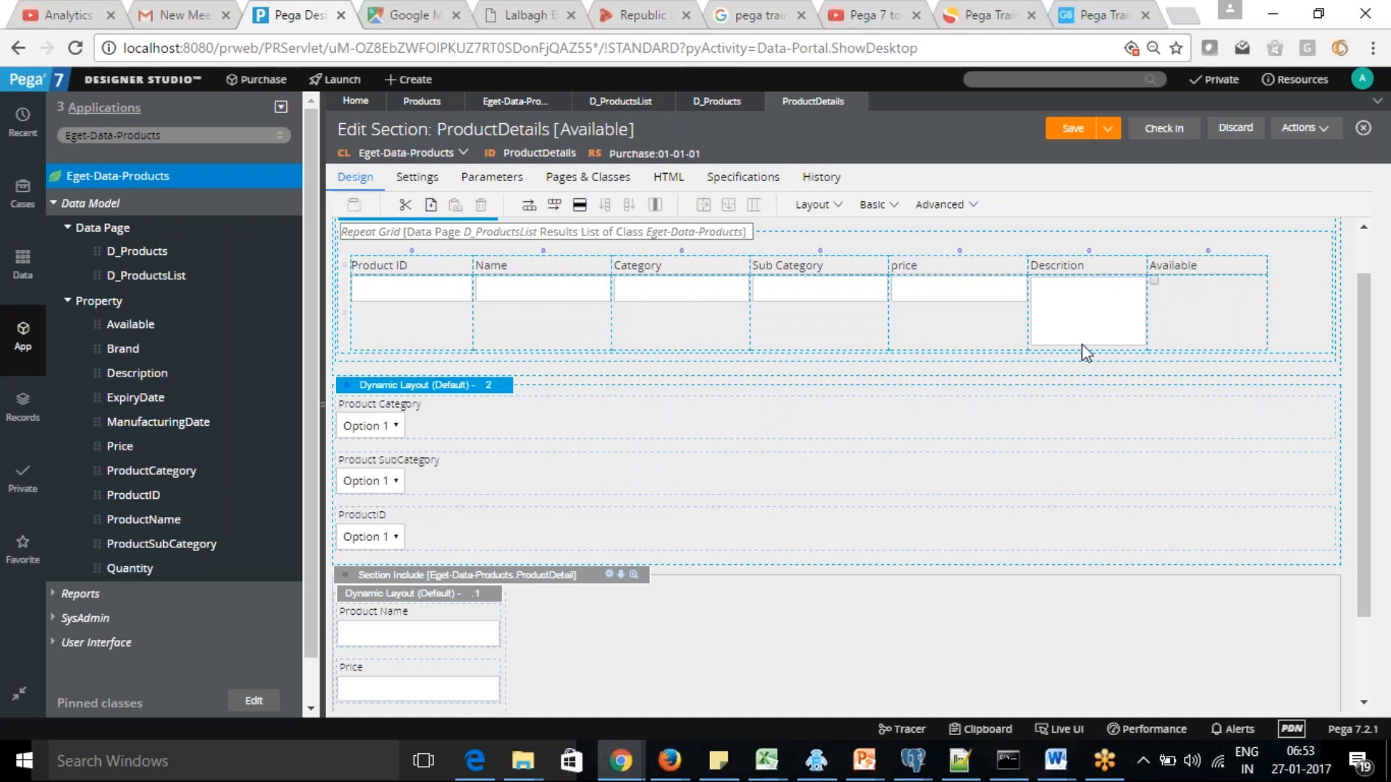
Save the section again, run it with an empty test page, and close the resulting preview
click(1073, 130)
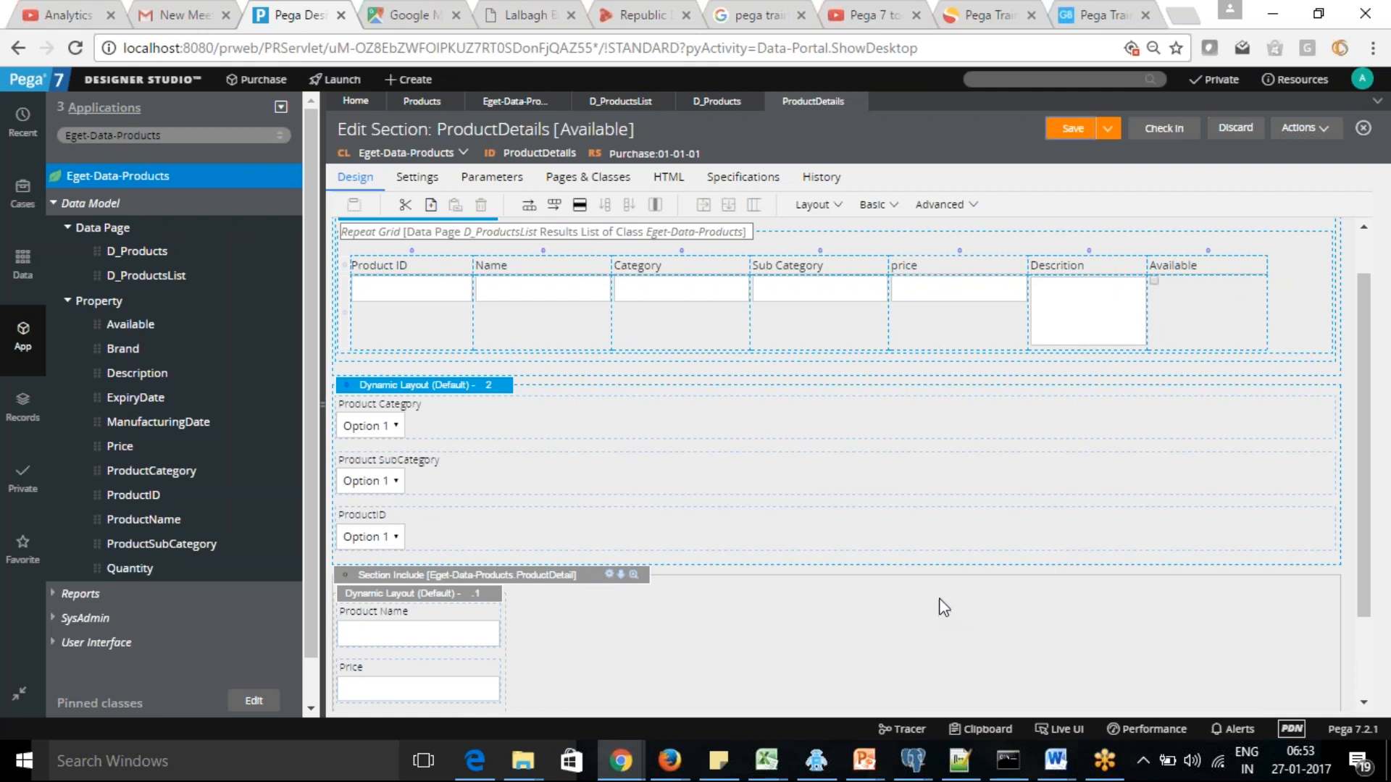
click(1325, 129)
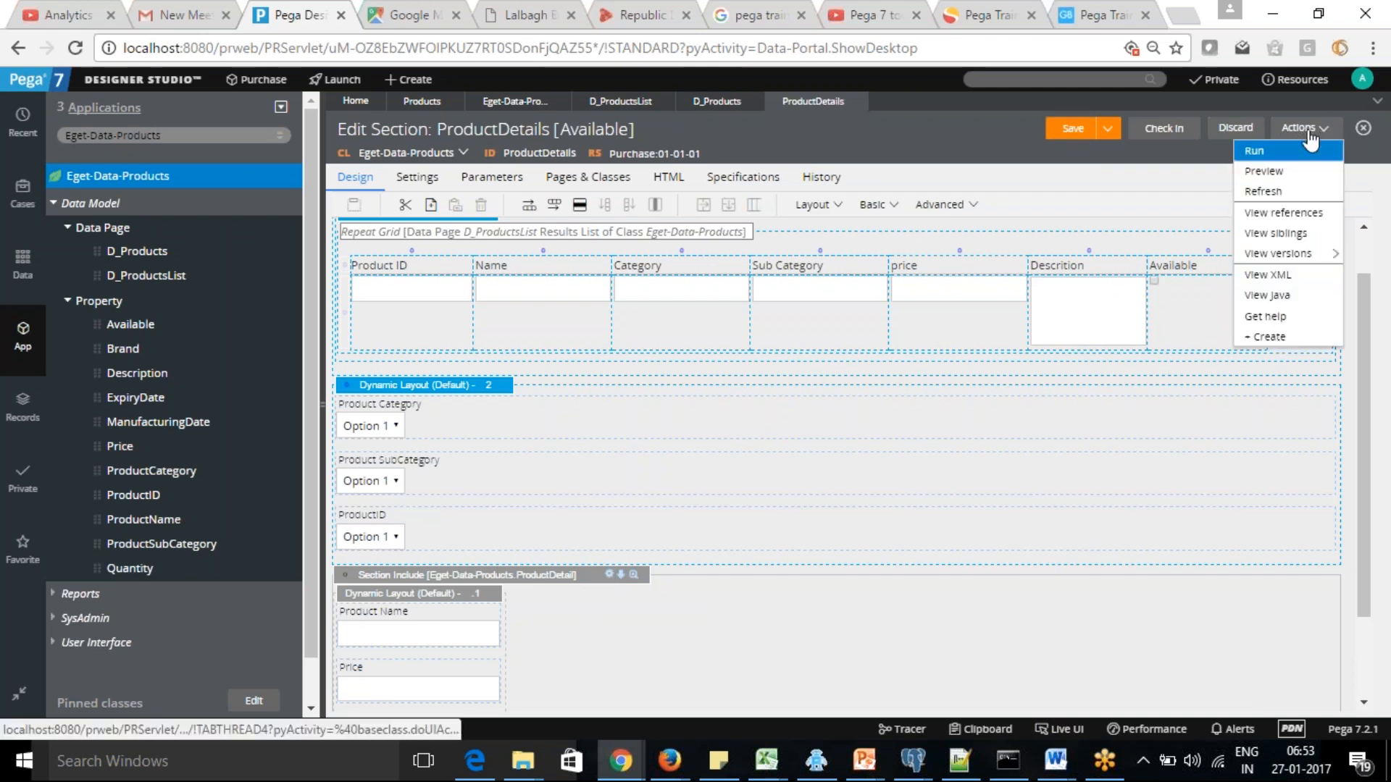
click(1260, 150)
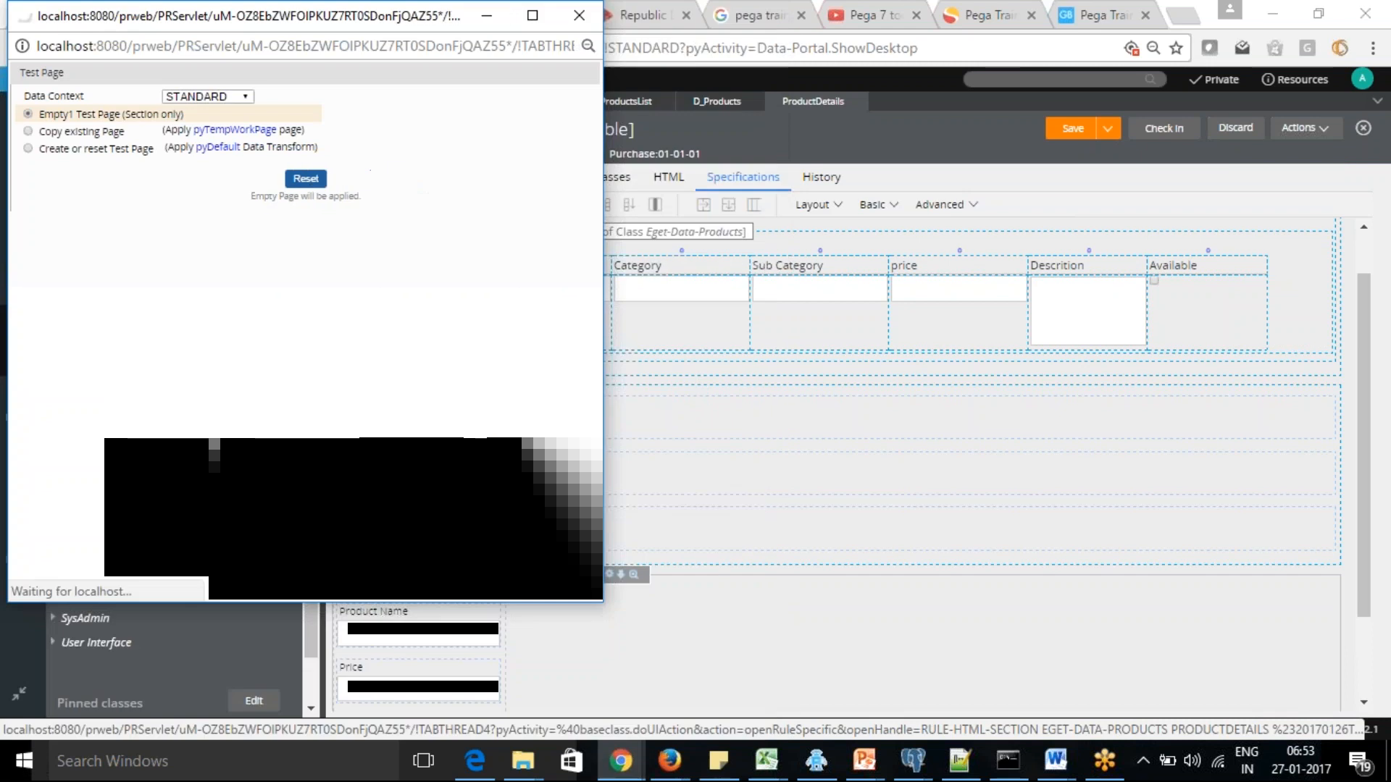
click(301, 396)
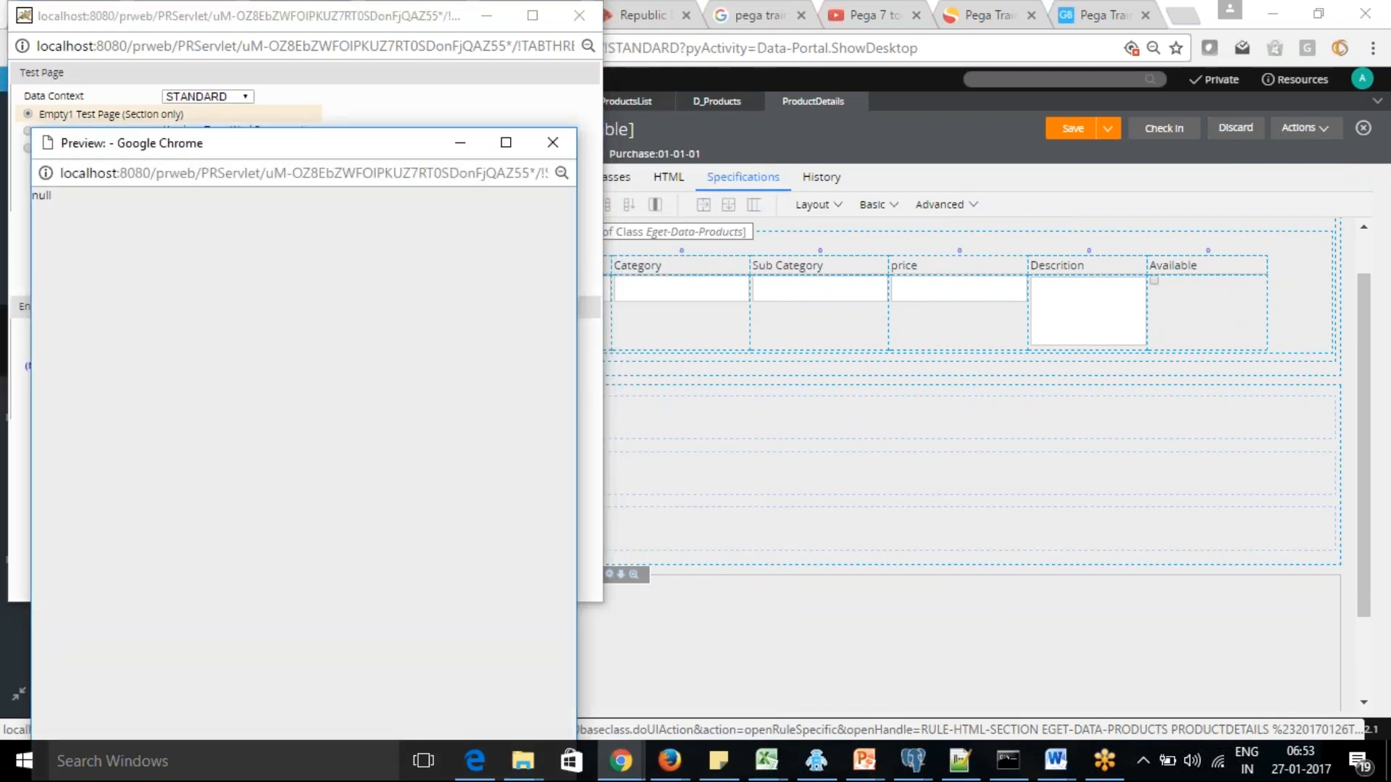
click(553, 144)
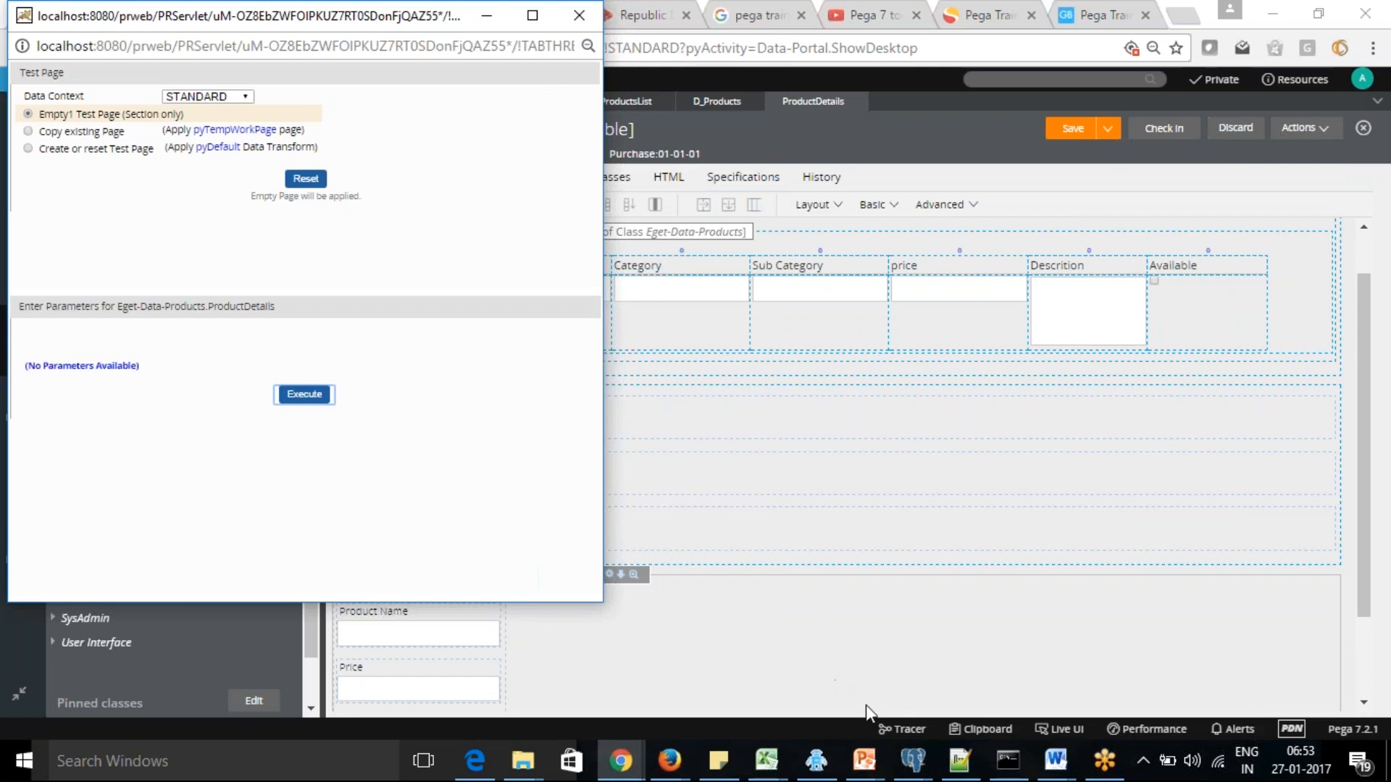
Open the Tracer and enable the Stream Rules event type in its settings
click(900, 729)
key(alt+Tab)
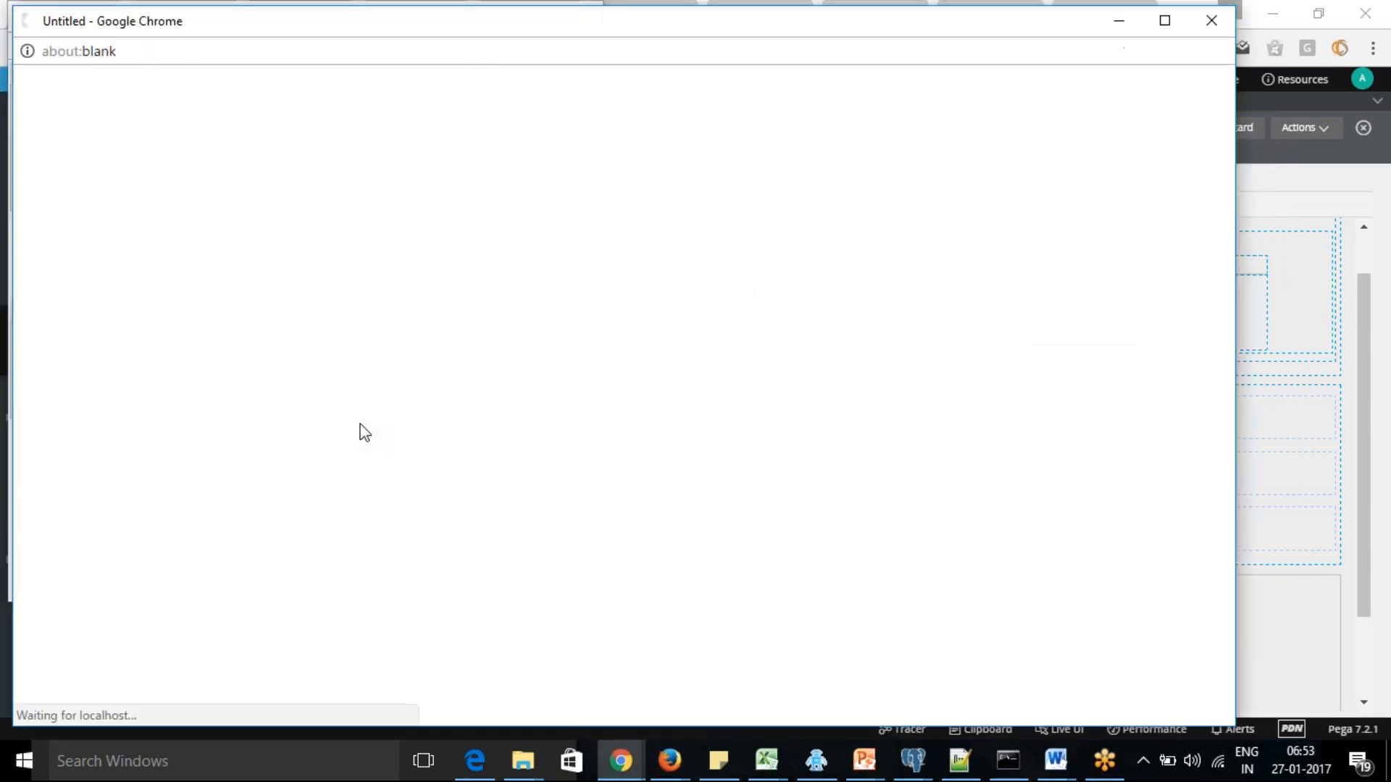
key(alt+Tab)
key(alt+Tab)
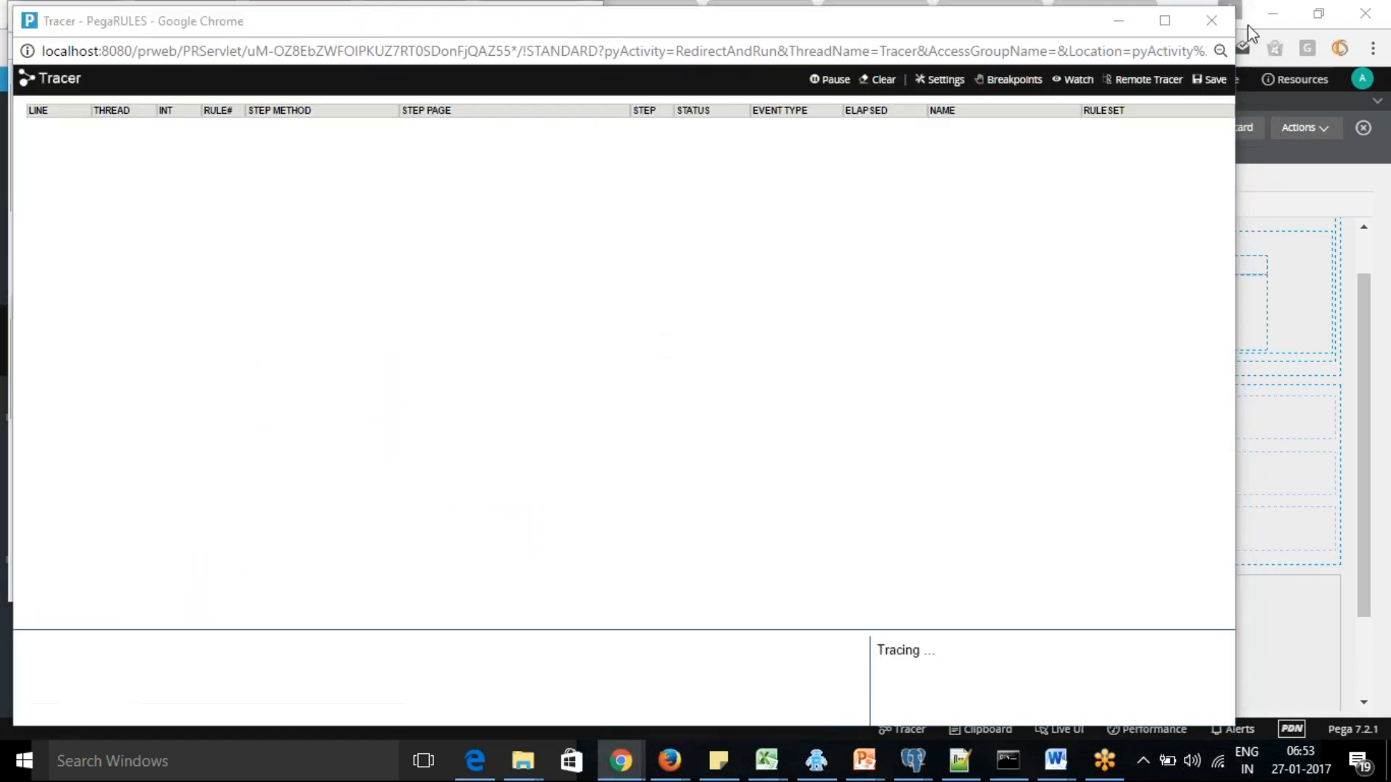
click(916, 121)
click(944, 82)
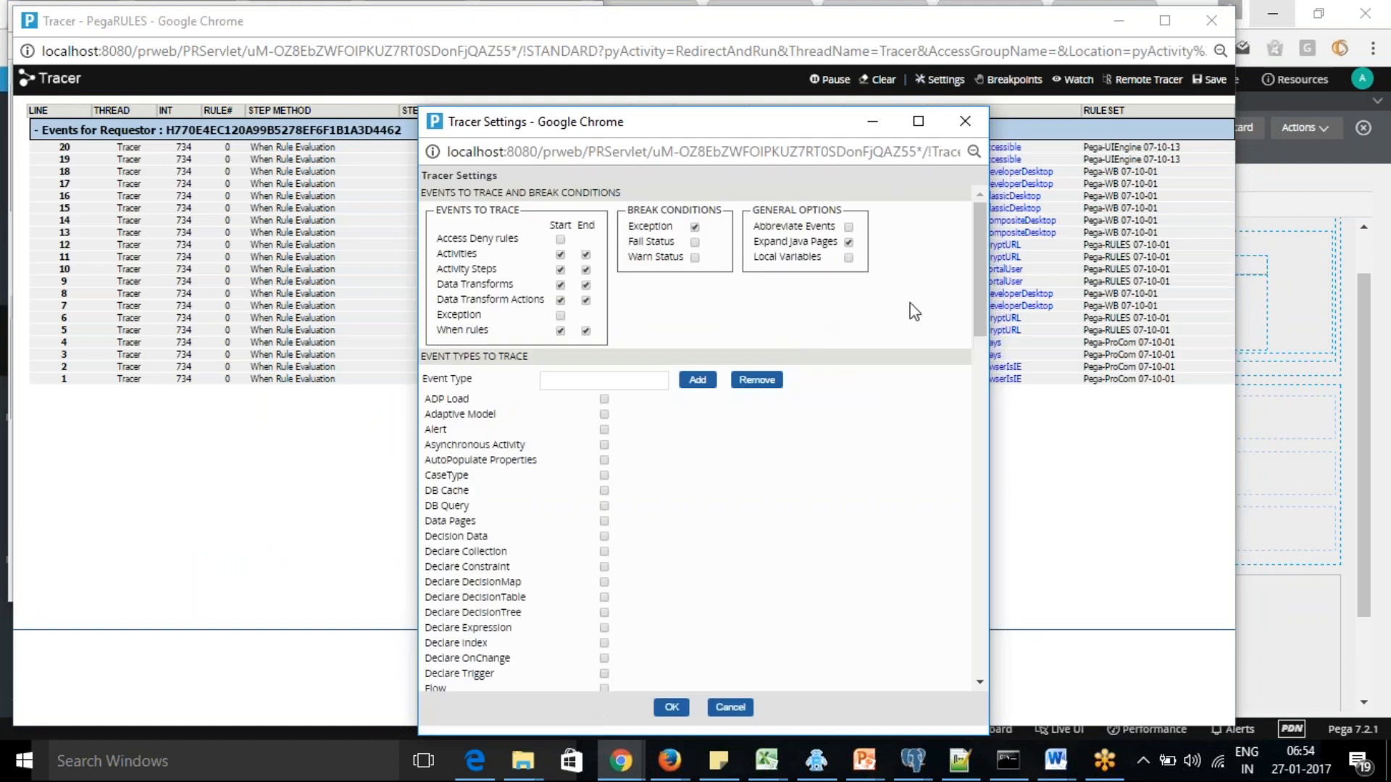
mouse_move(978, 243)
mouse_down()
mouse_move(988, 416)
mouse_move(989, 369)
mouse_up()
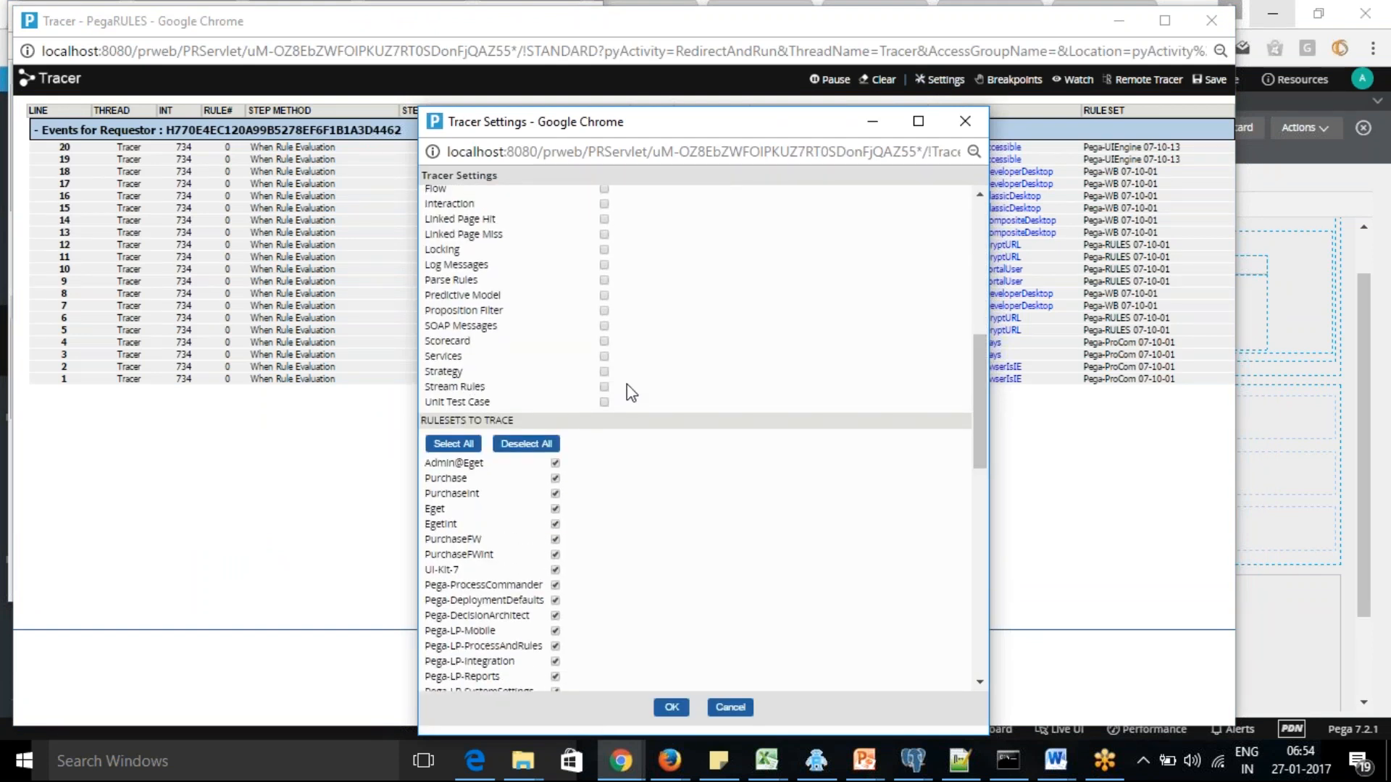
click(605, 388)
drag(975, 395, 988, 197)
click(670, 707)
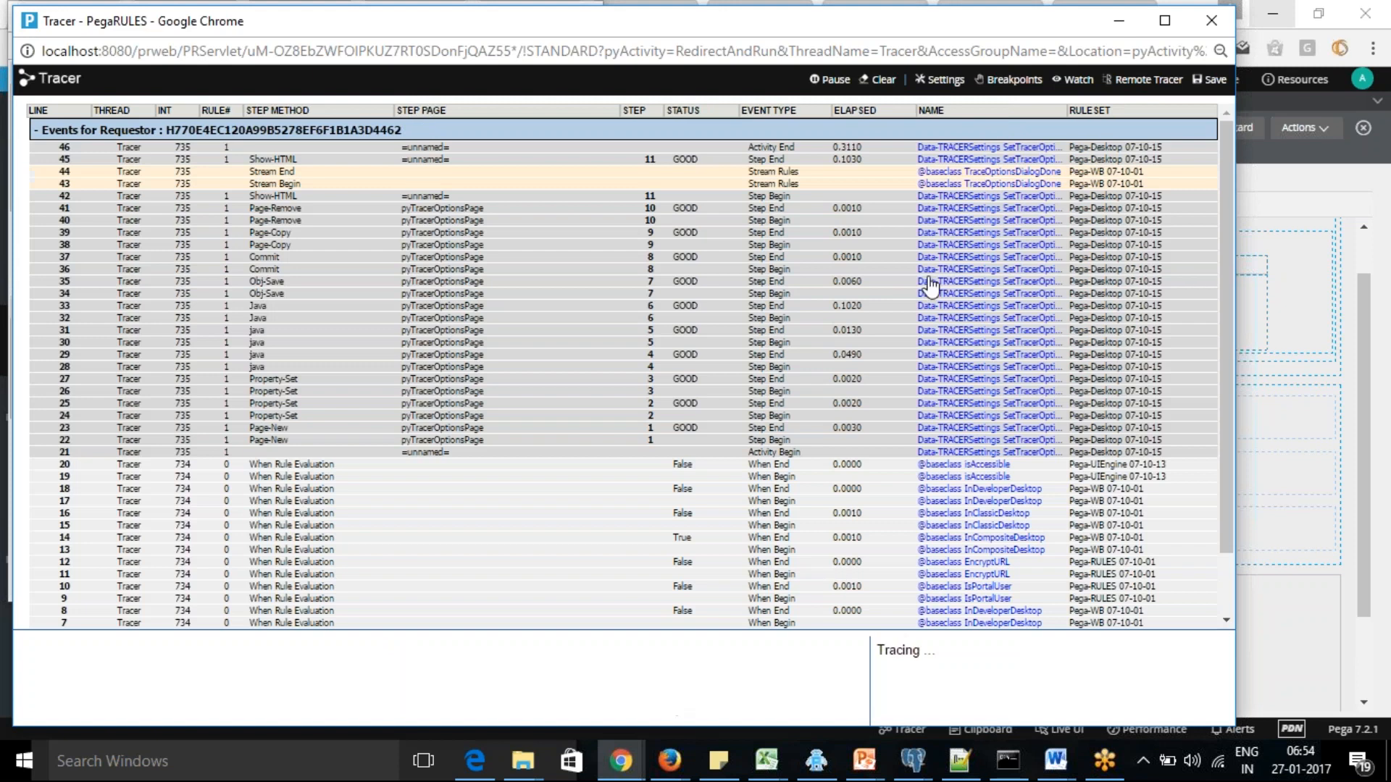
Clear the trace, execute the ProductDetails section again, and minimize the preview and test page windows
click(879, 80)
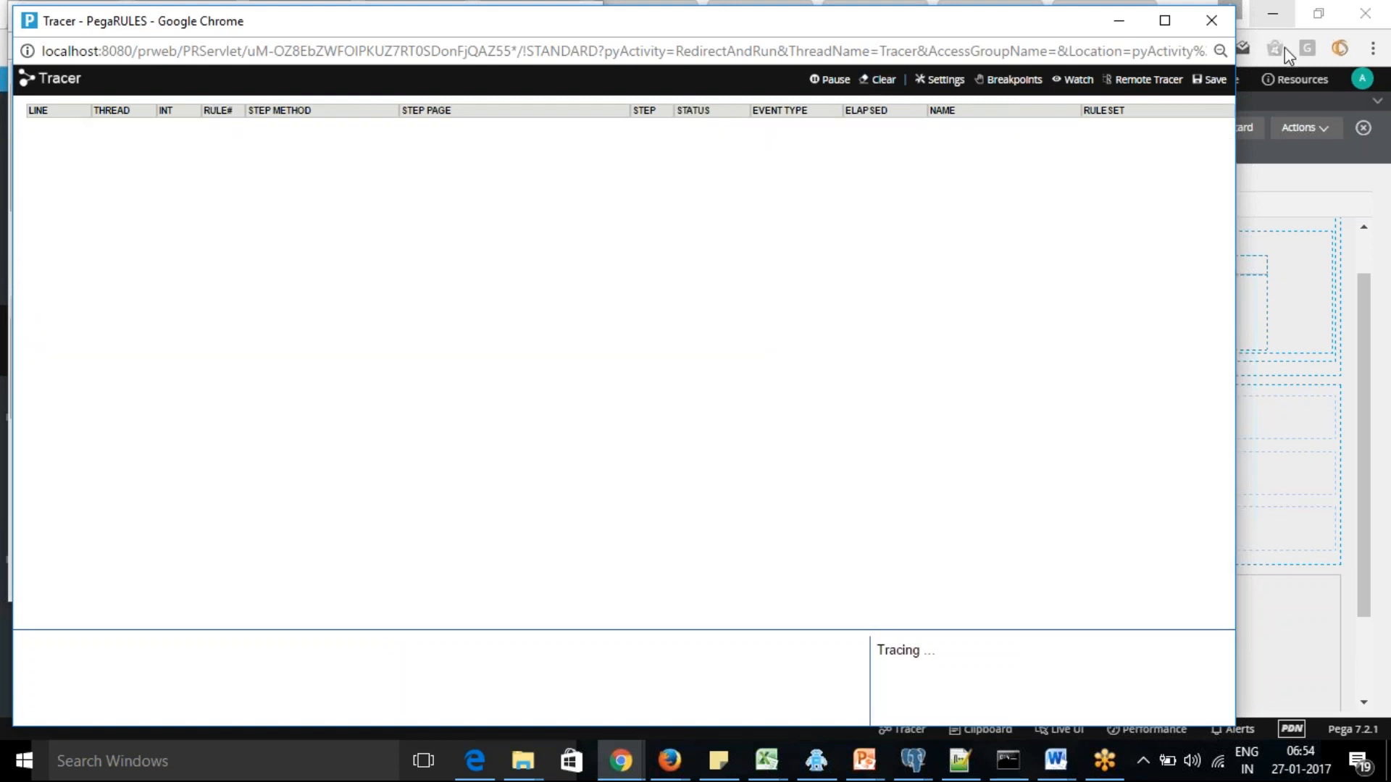
click(1360, 49)
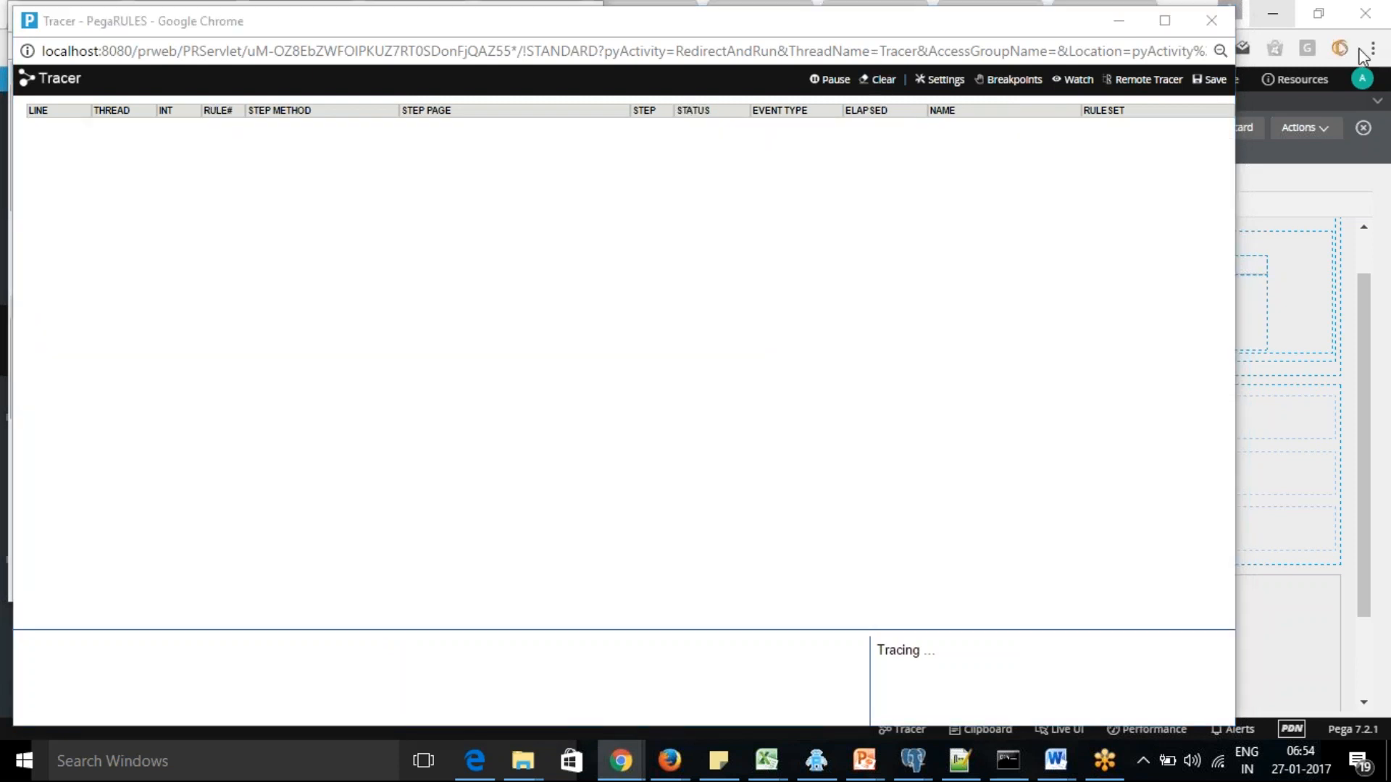
click(784, 319)
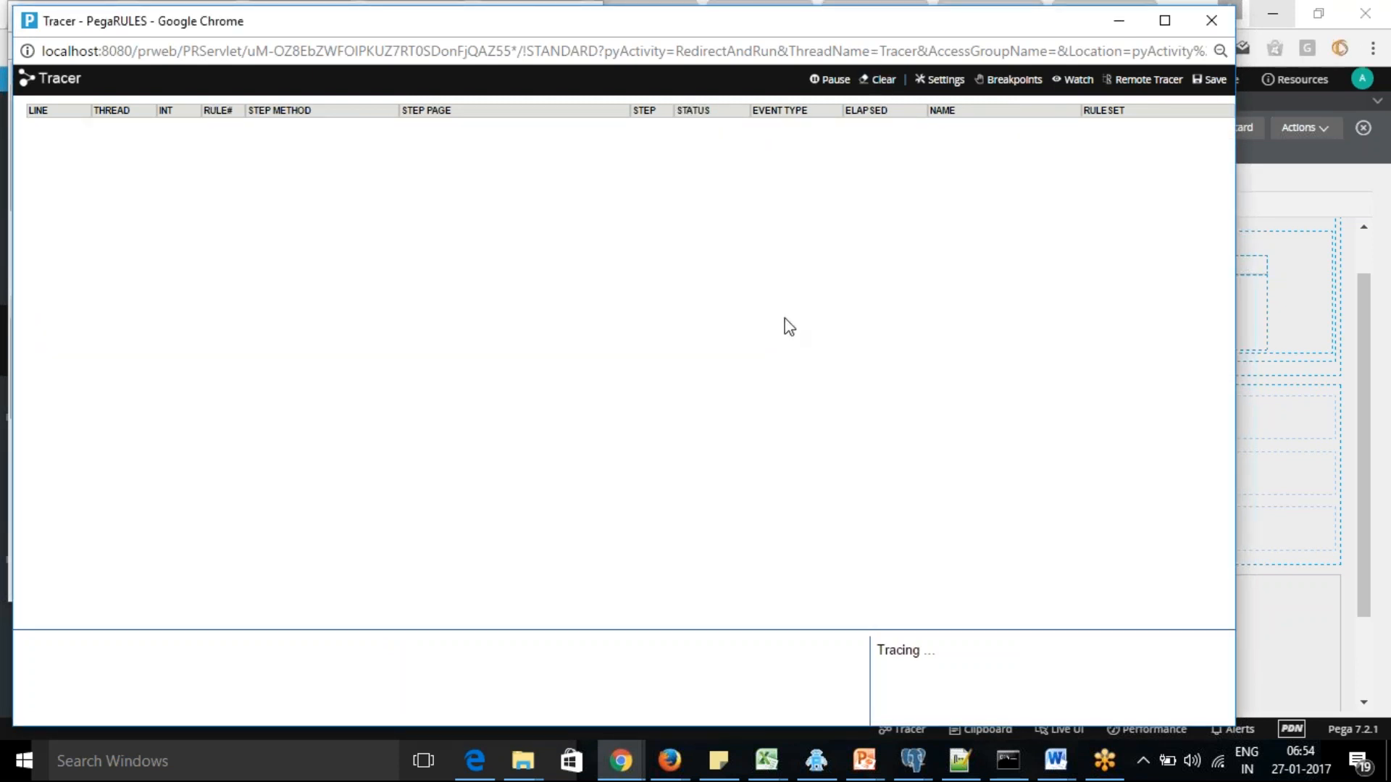
click(305, 397)
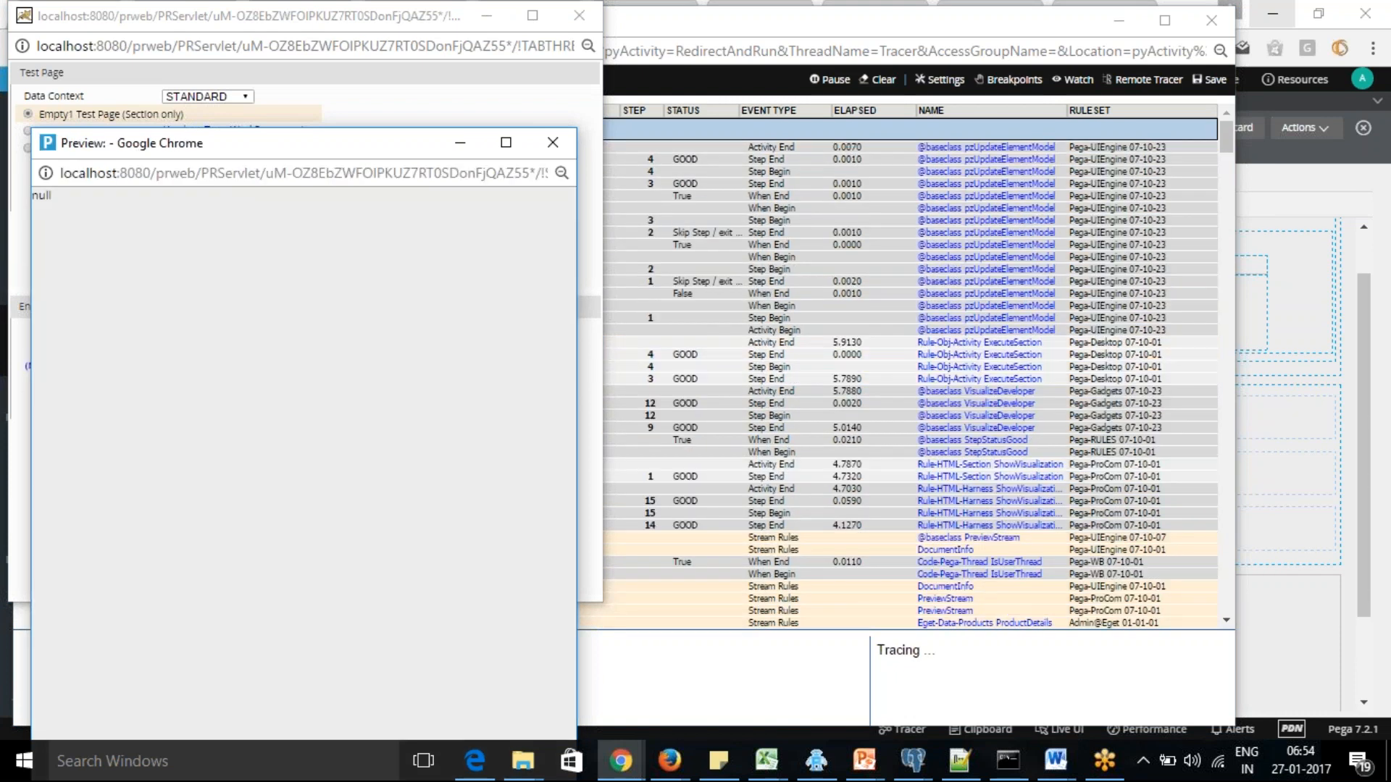
click(462, 144)
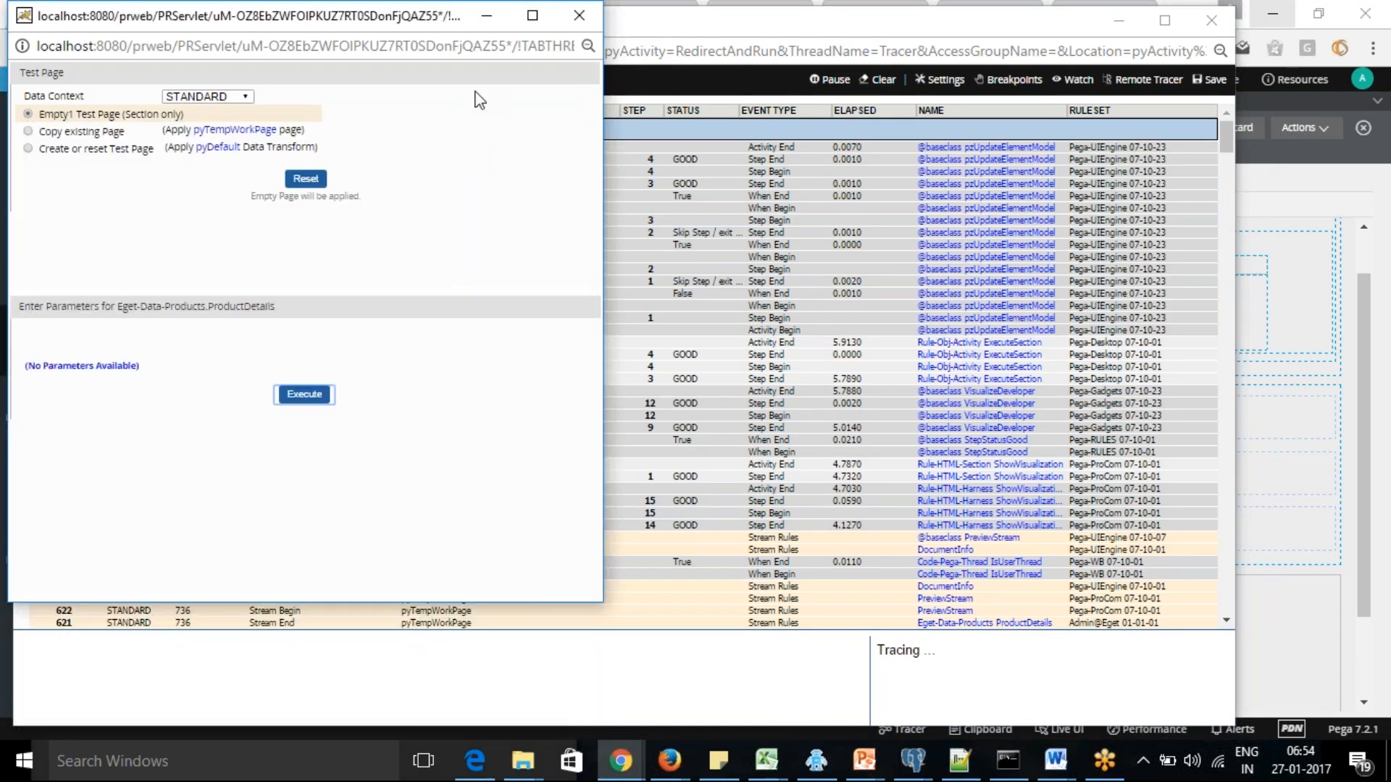
click(495, 19)
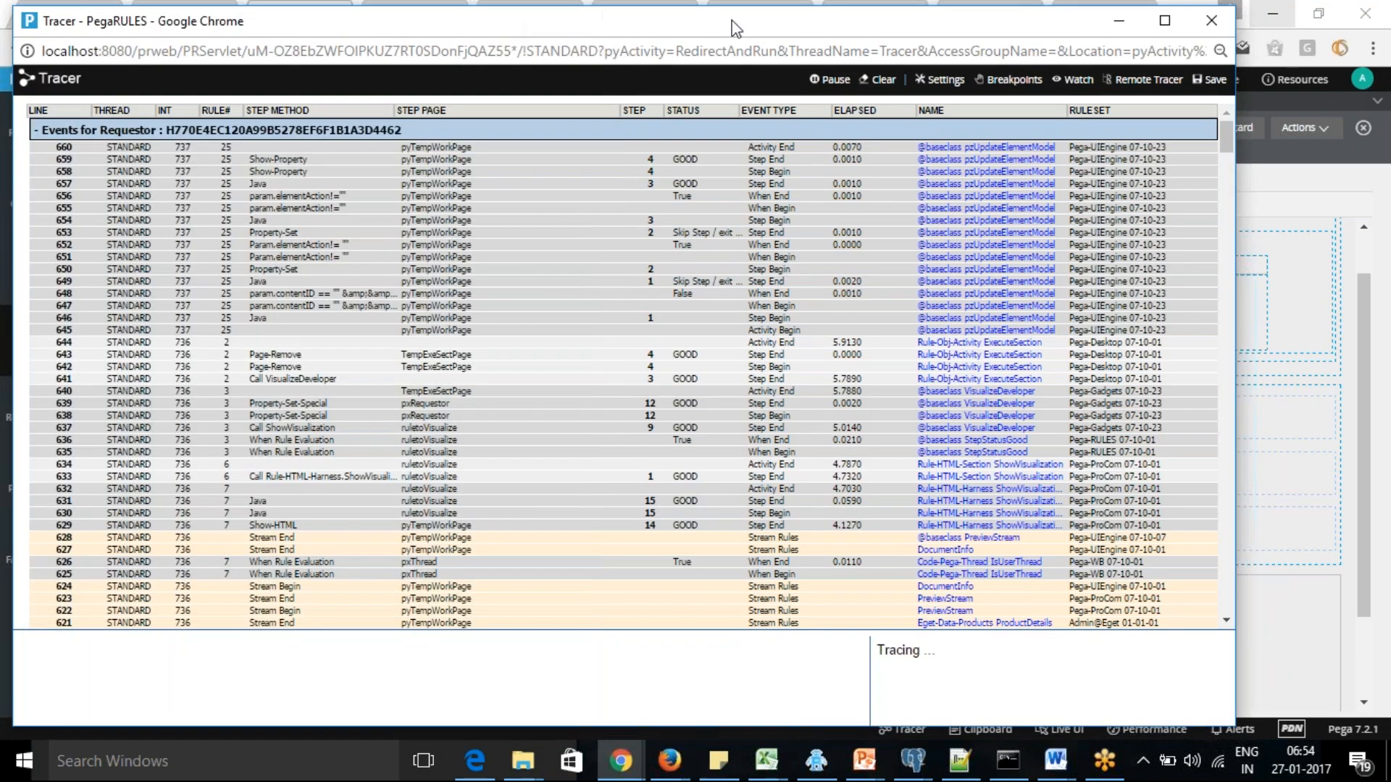
Maximize the Tracer, examine the recorded events and stream rules of the ProductDetails run, and return to Designer Studio
drag(731, 25, 723, 82)
click(1157, 78)
drag(1384, 127, 1387, 622)
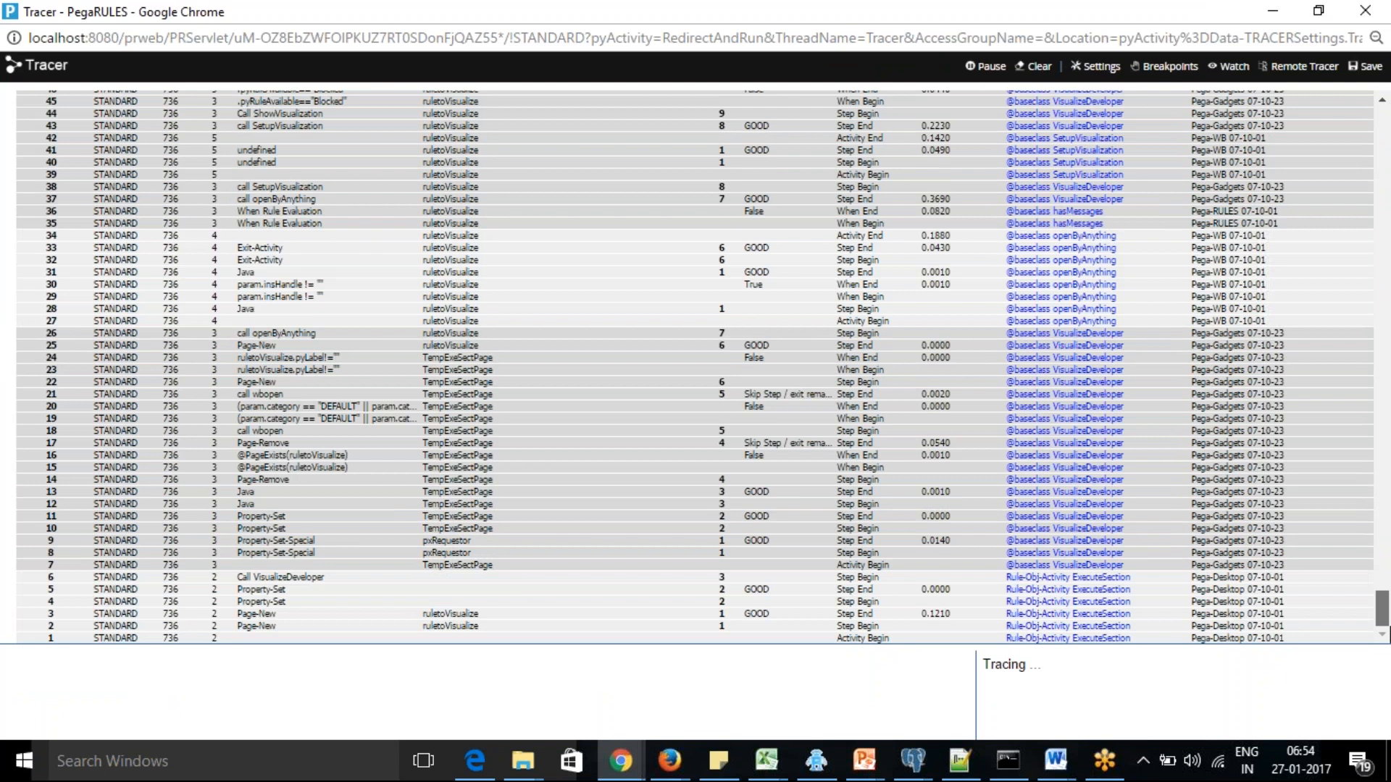
drag(1387, 607, 1389, 695)
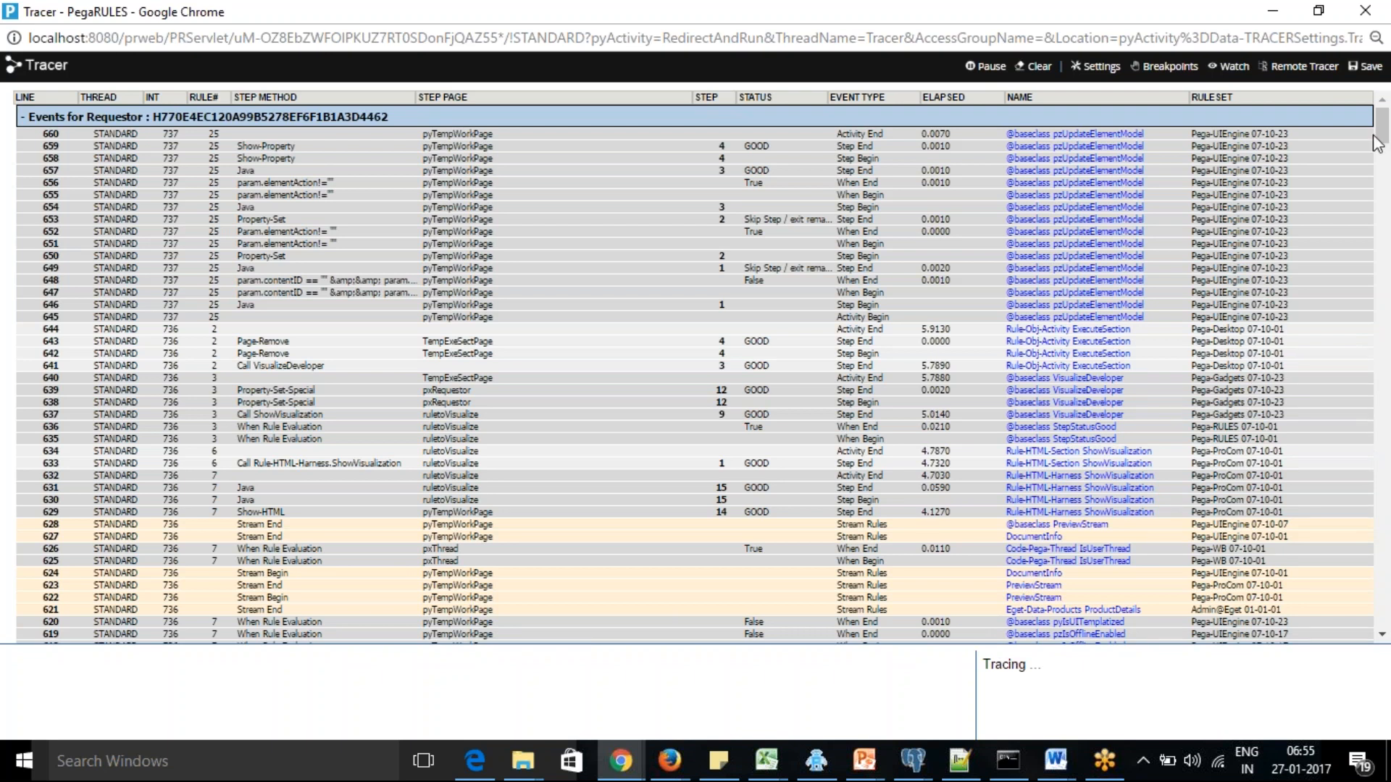
drag(1380, 115, 1388, 650)
drag(1389, 594, 1386, 151)
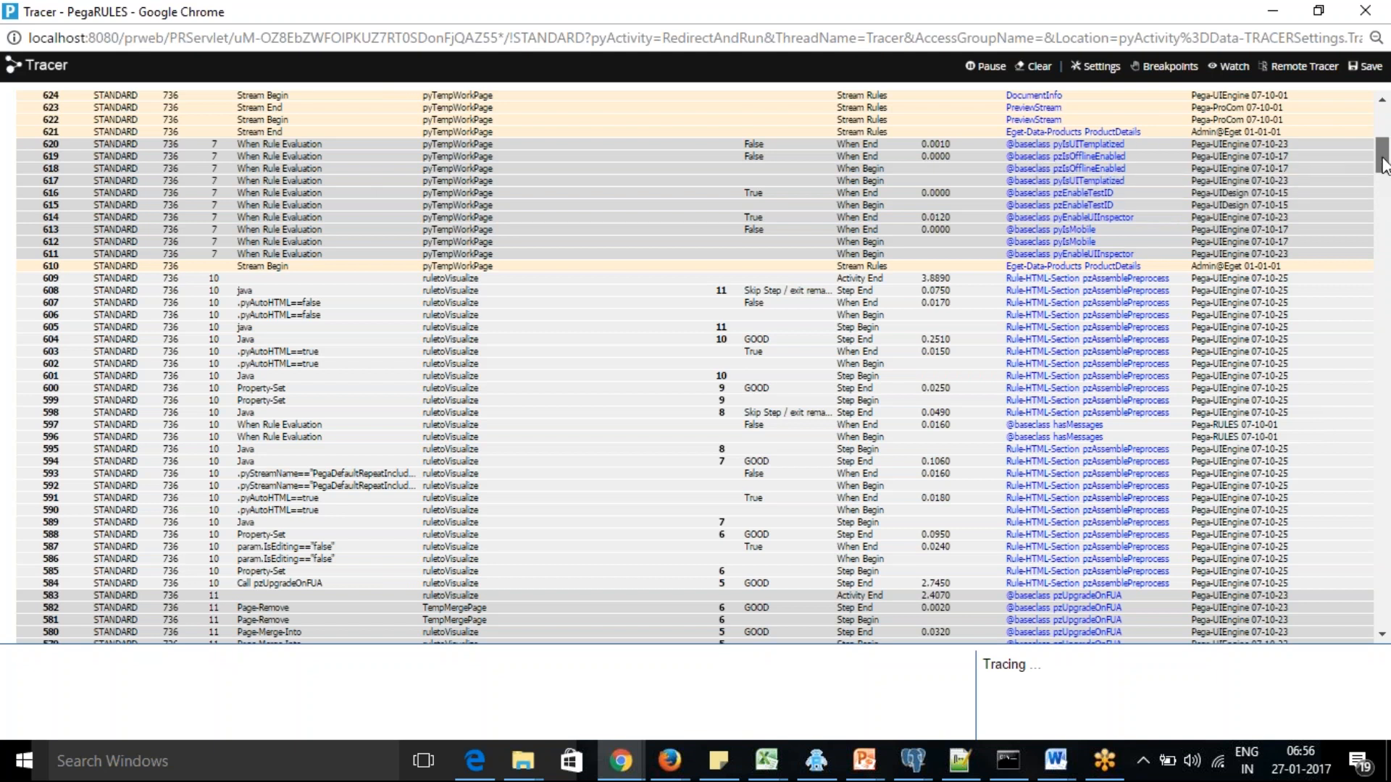
drag(1384, 166, 1384, 157)
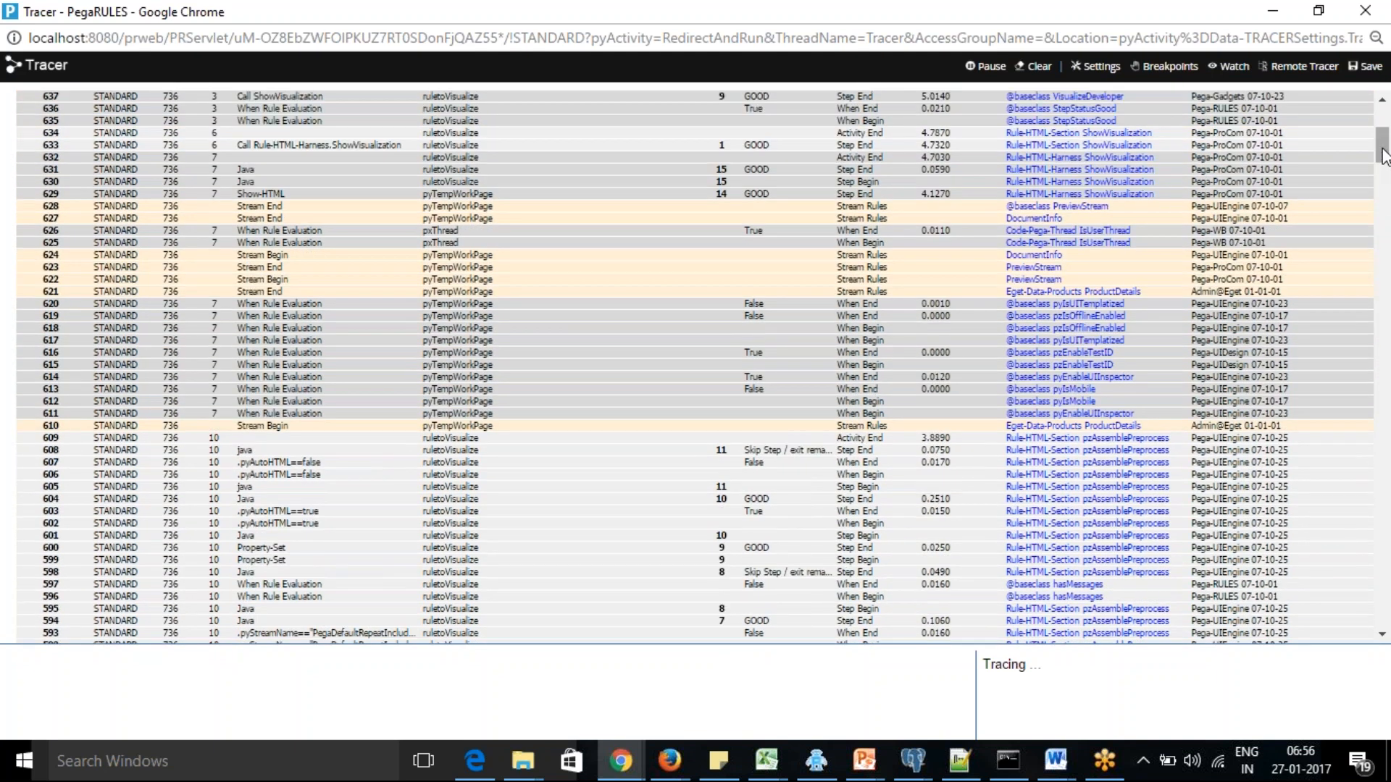
drag(1384, 157, 1383, 135)
click(1272, 12)
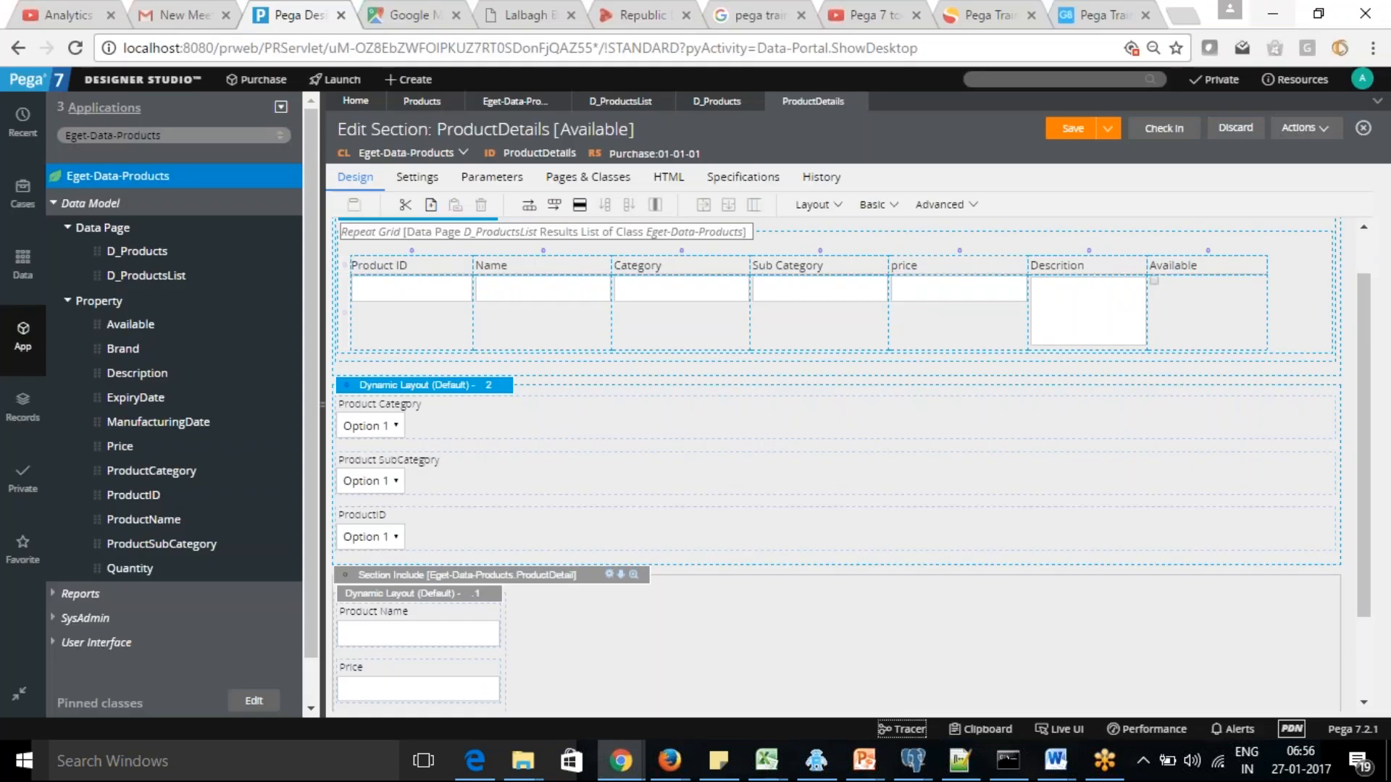
Remove the ProductDetail section include from the ProductDetails section and save the section
drag(1372, 419, 1354, 483)
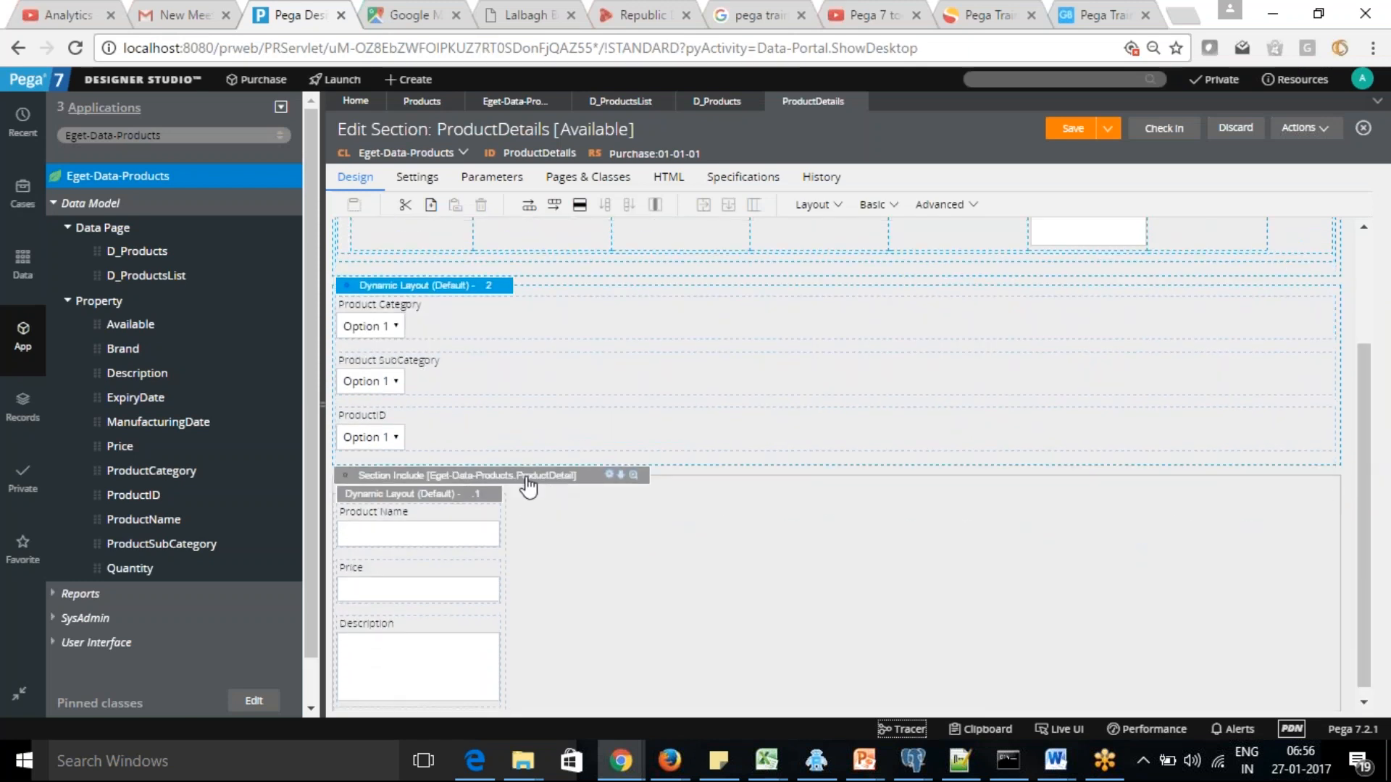
click(344, 475)
click(633, 476)
click(1063, 130)
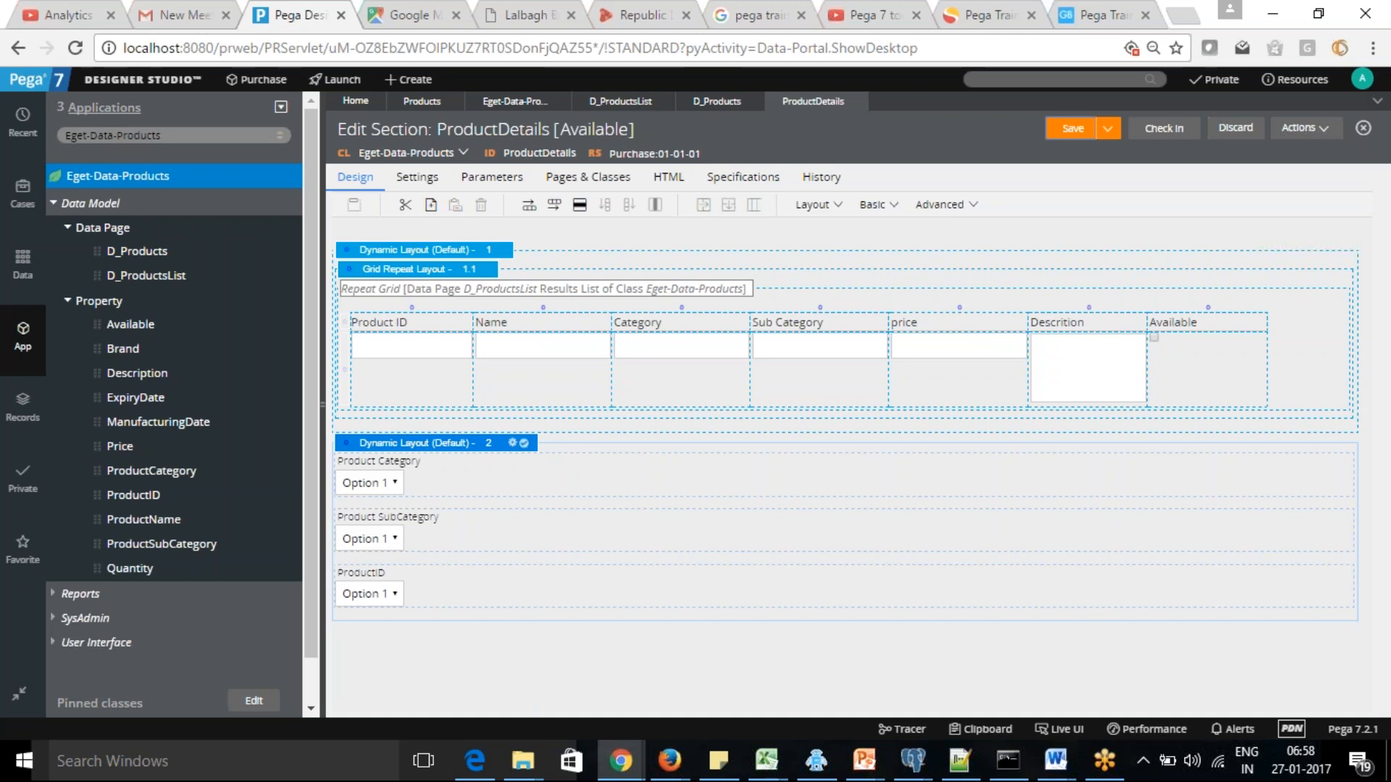
Save the ProductDetails section and close all browser tabs except Analytics, the meeting e-mail and Pega Designer Studio
click(1071, 128)
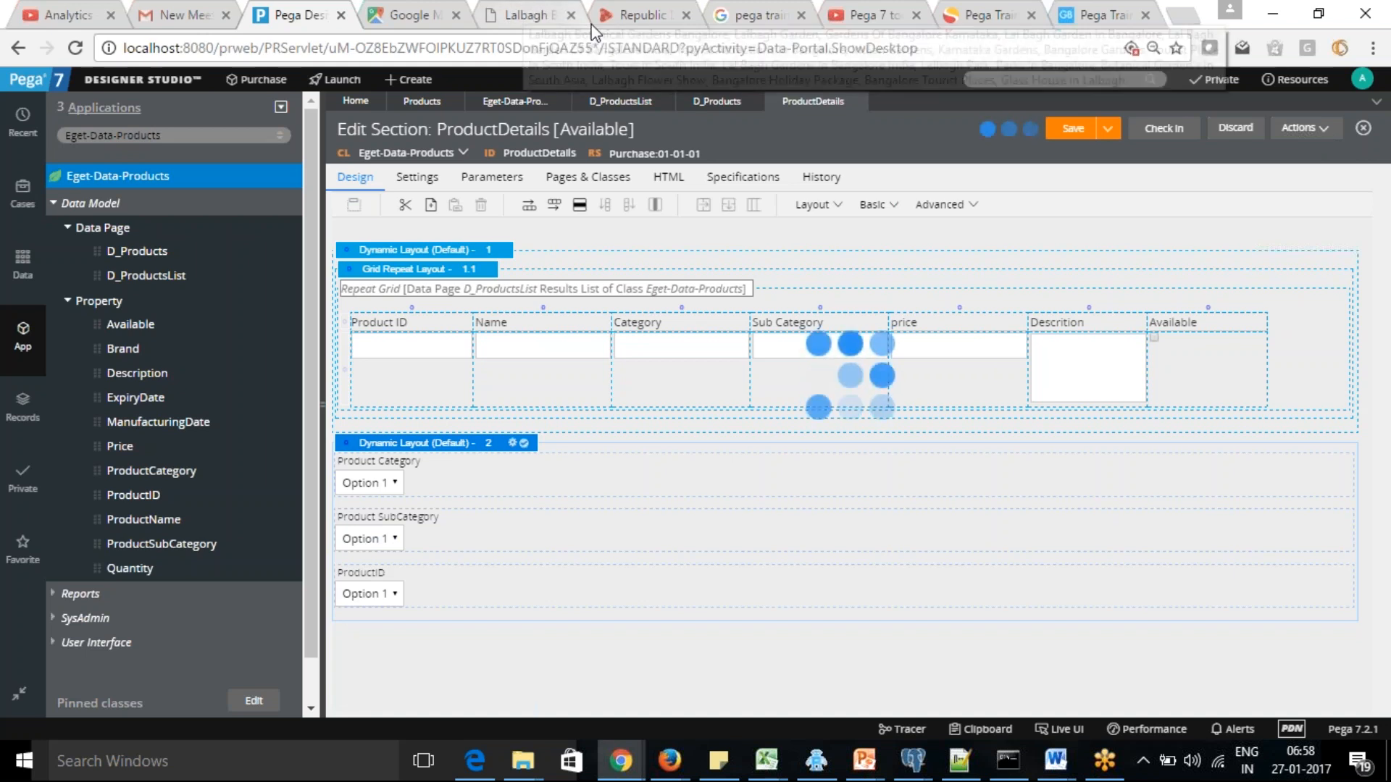
click(573, 16)
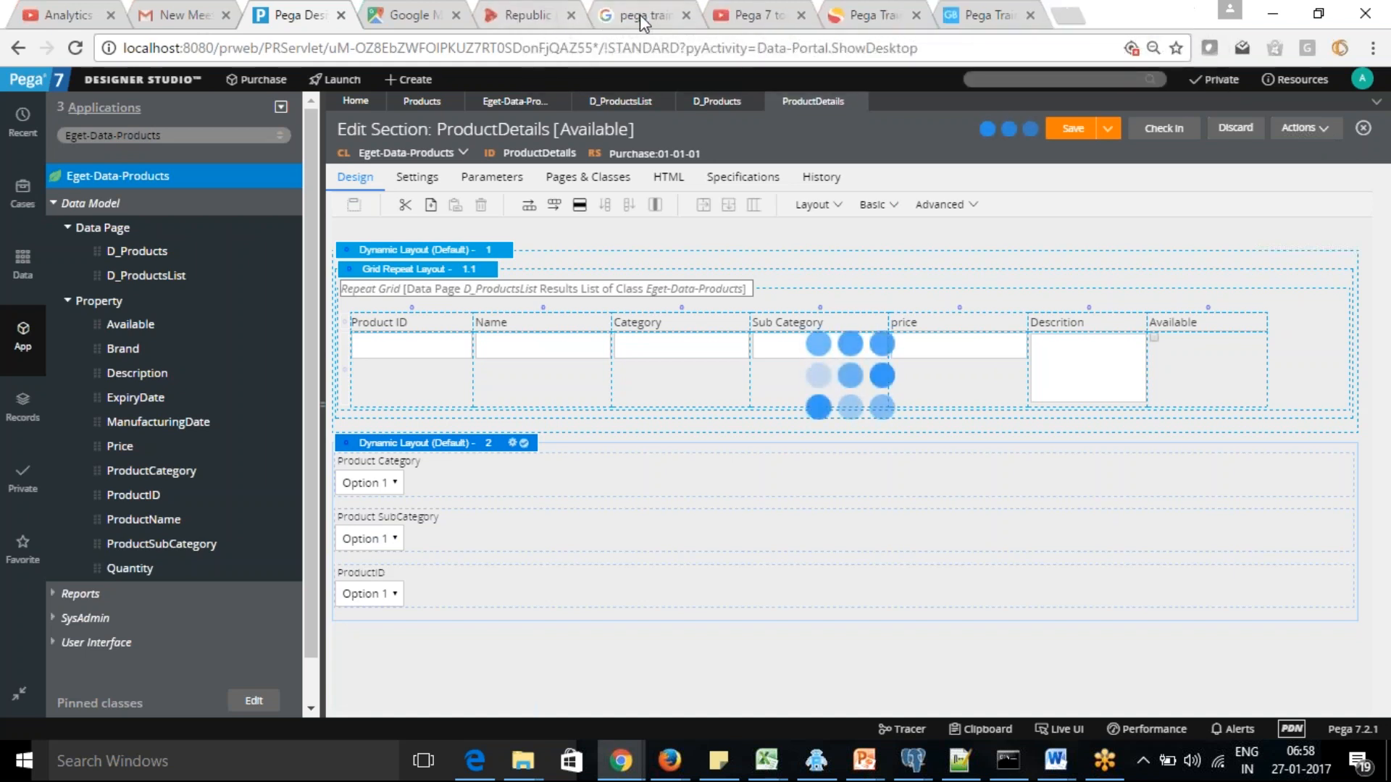
click(572, 16)
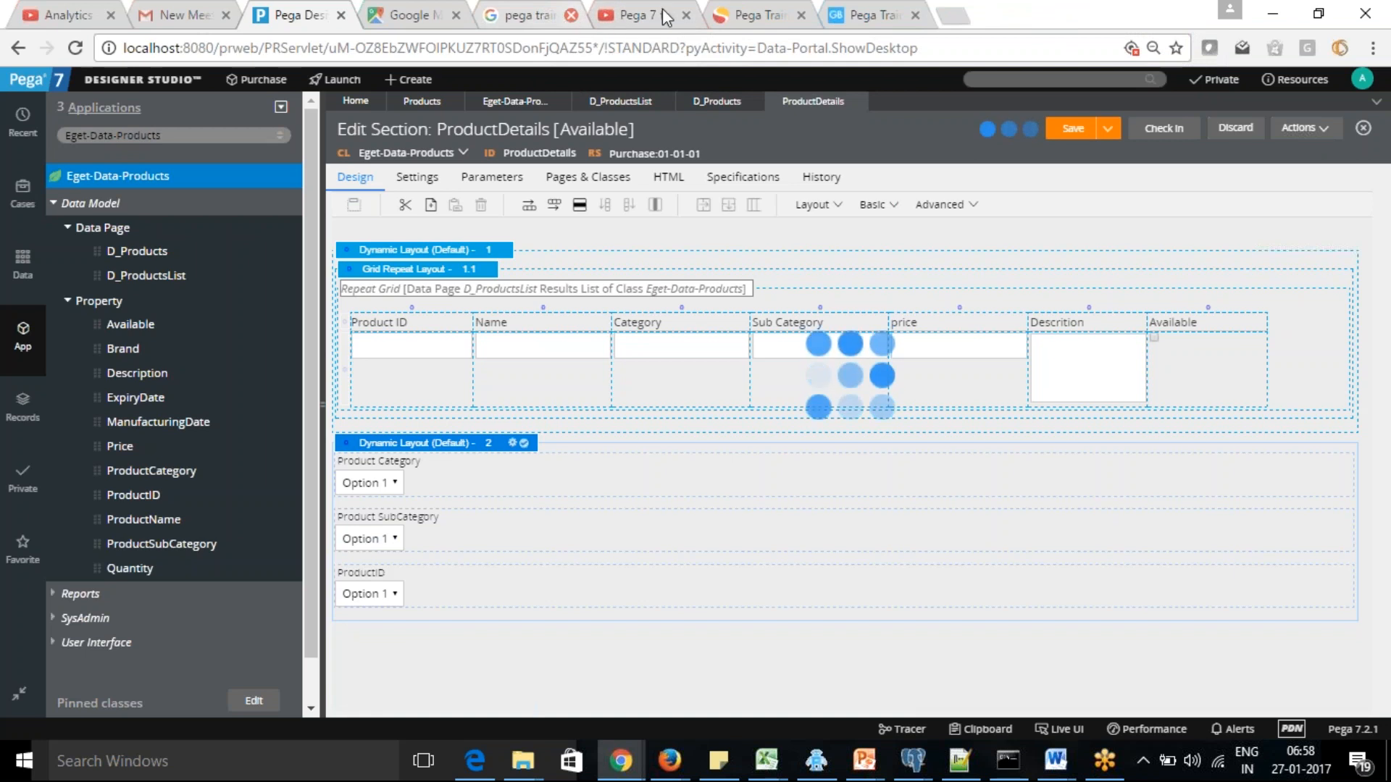
click(572, 16)
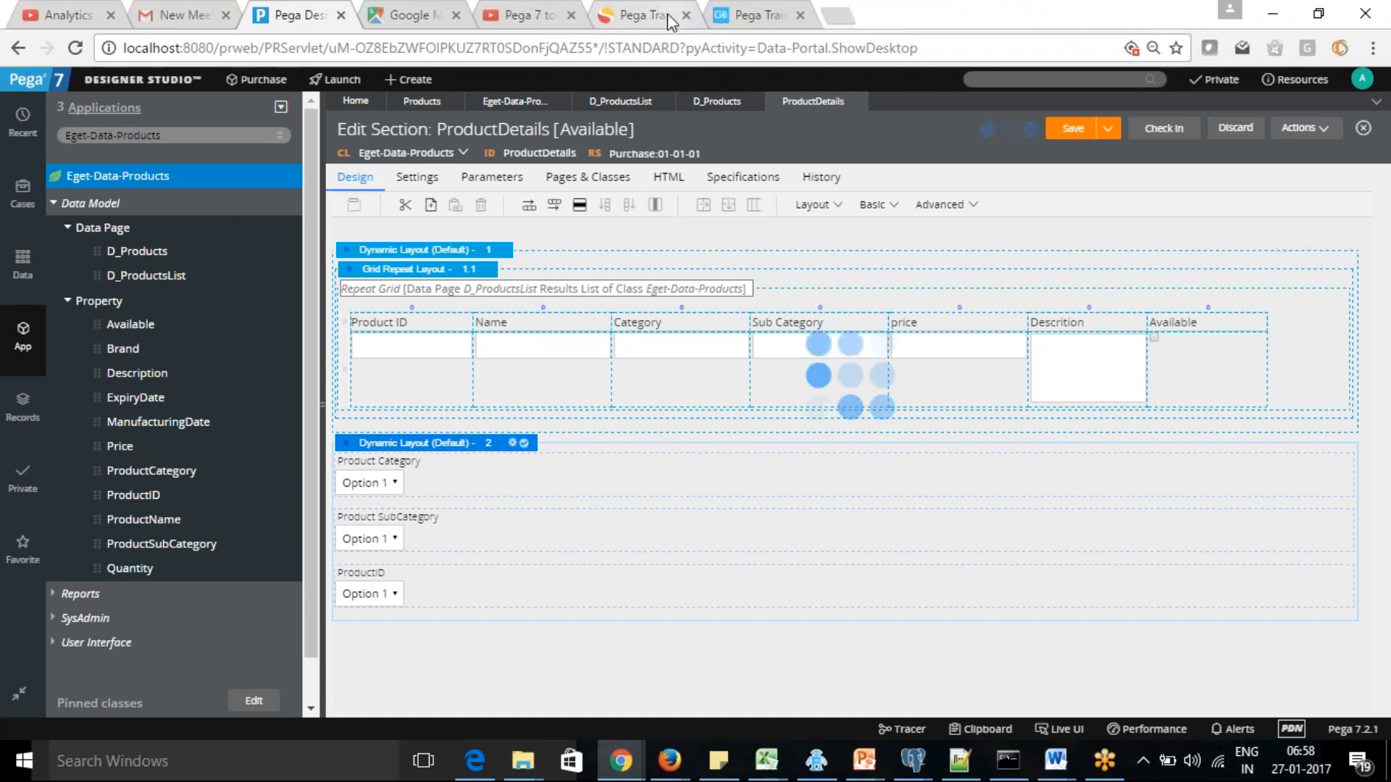
click(572, 16)
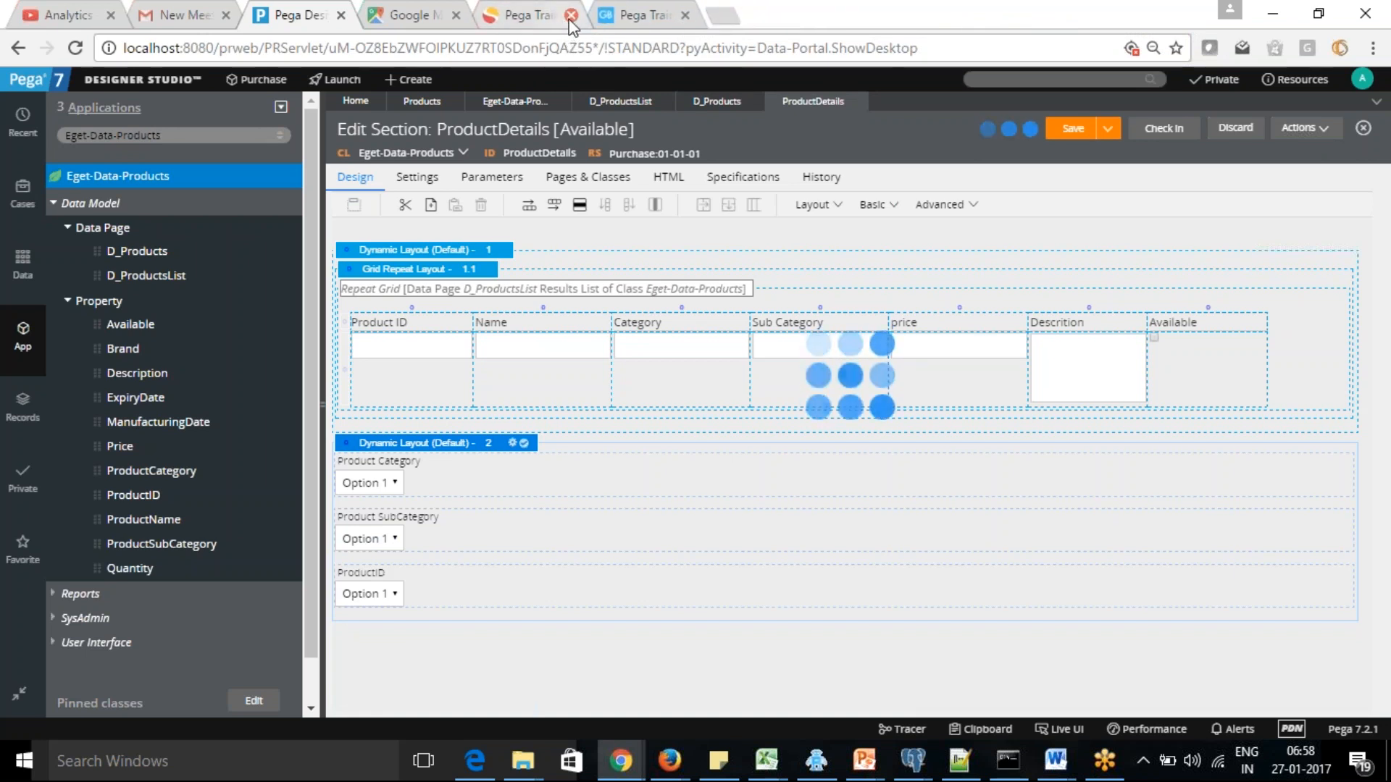
click(572, 16)
click(571, 16)
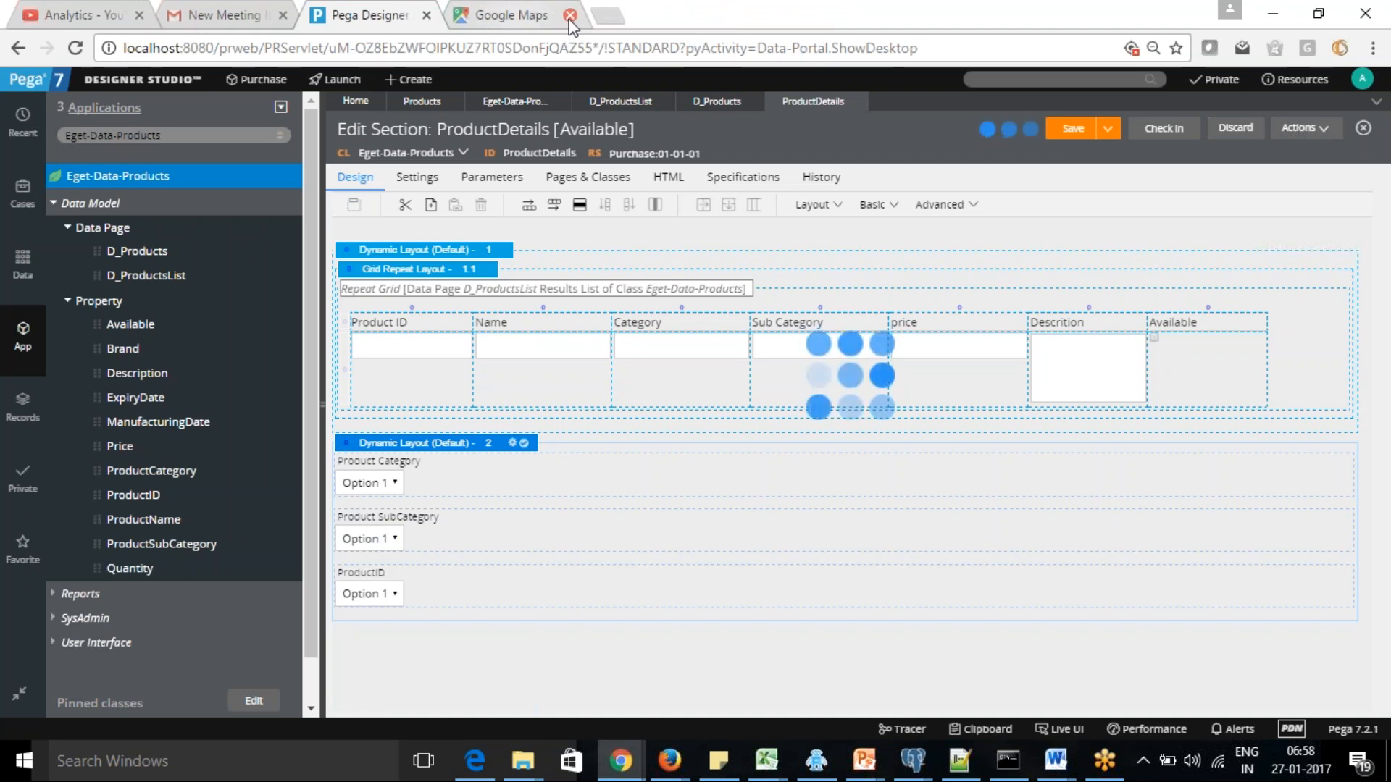
click(572, 16)
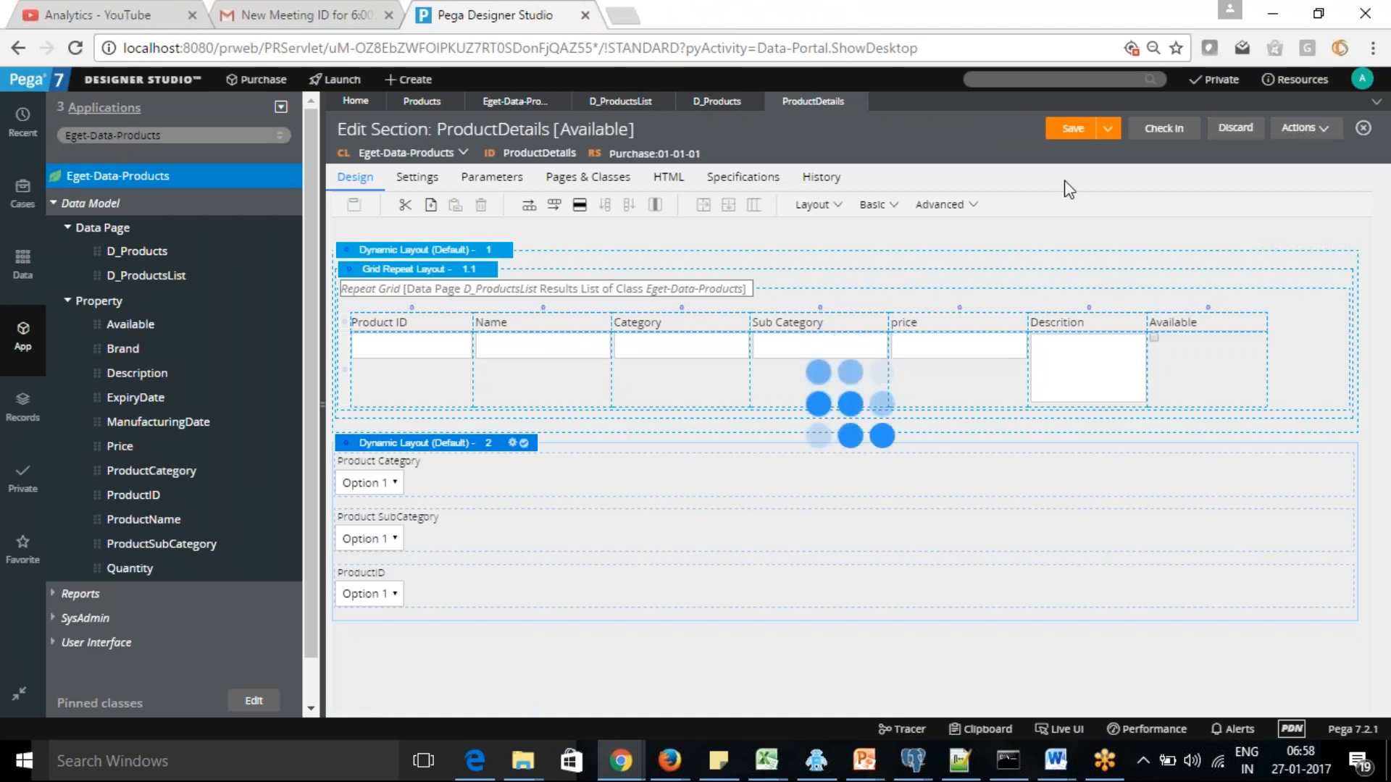
Switch to the Tracer, pause tracing, clear the recorded events, and minimize the Tracer window
click(1319, 134)
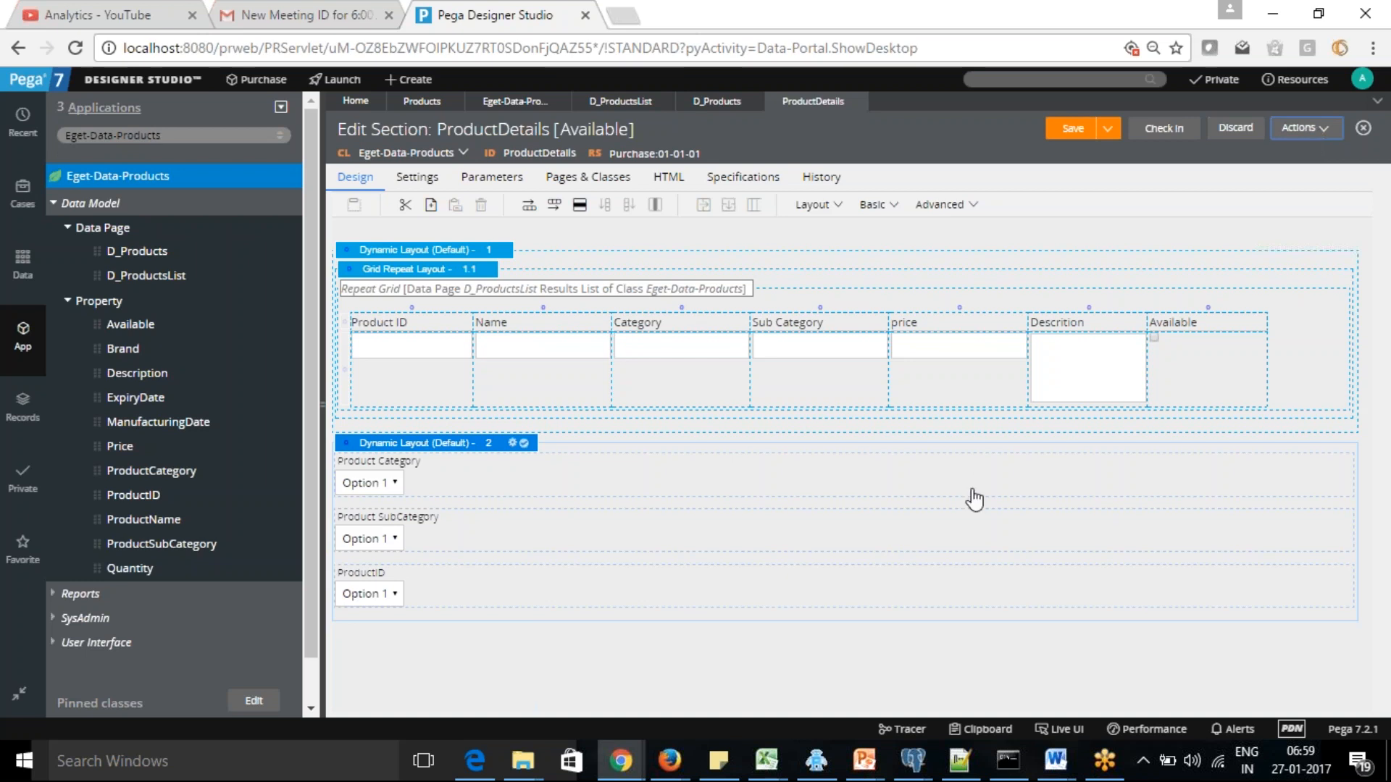
mouse_move(624, 760)
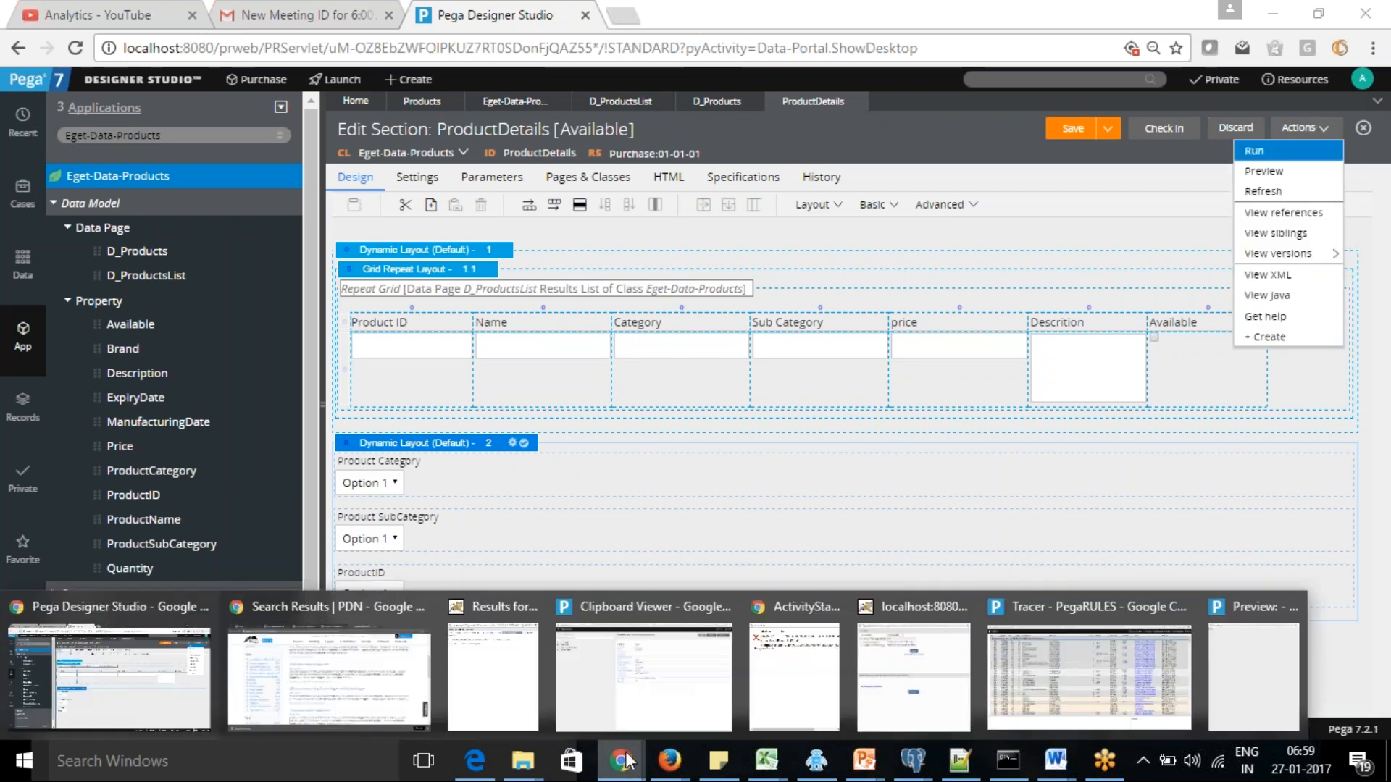
click(1032, 676)
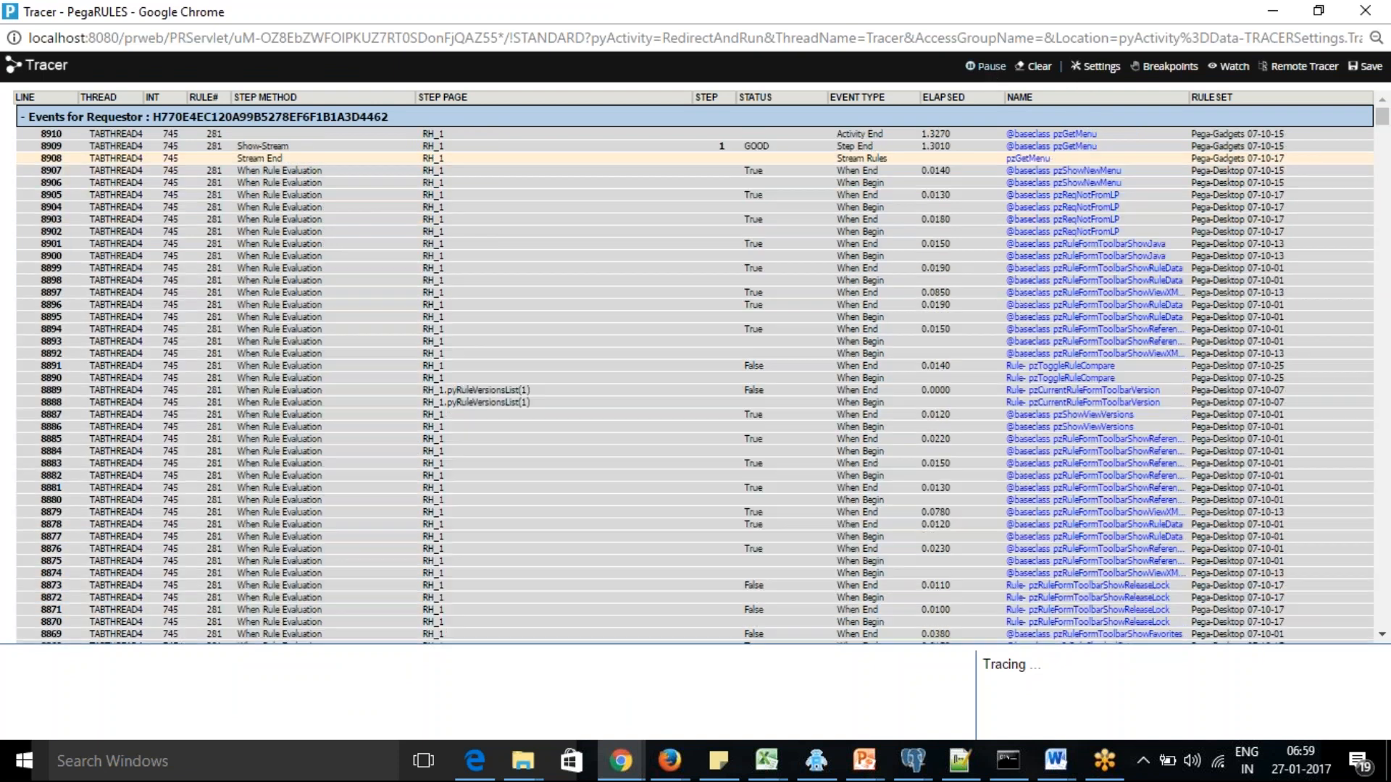
click(993, 71)
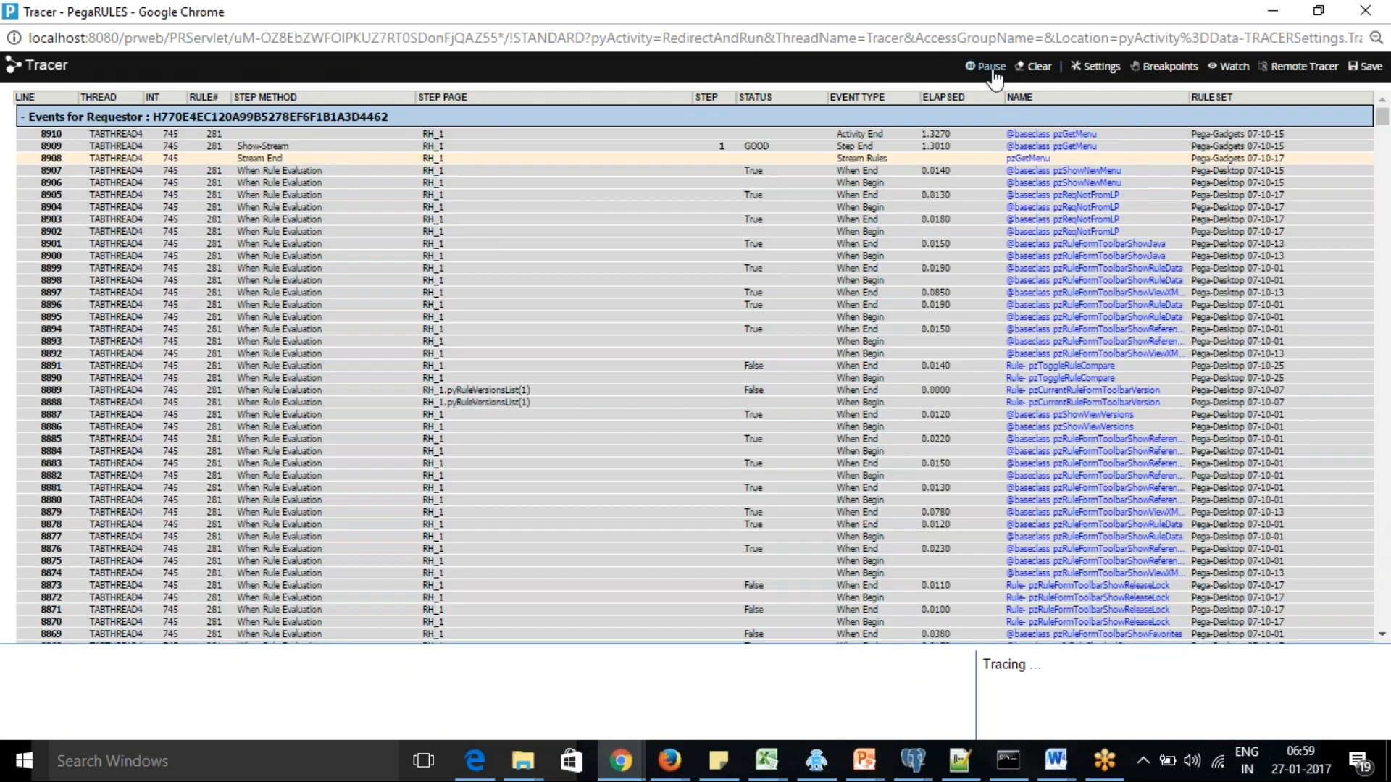
click(1037, 72)
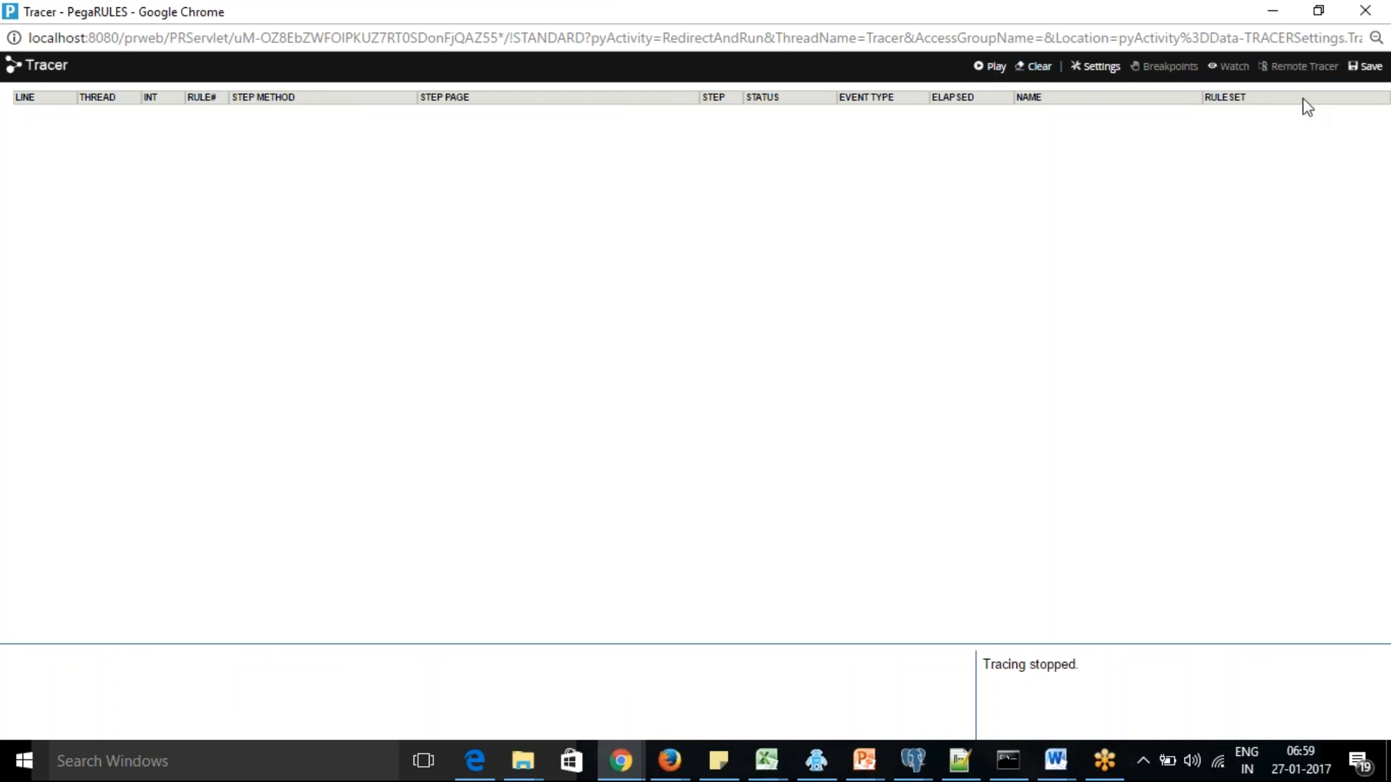
click(1272, 10)
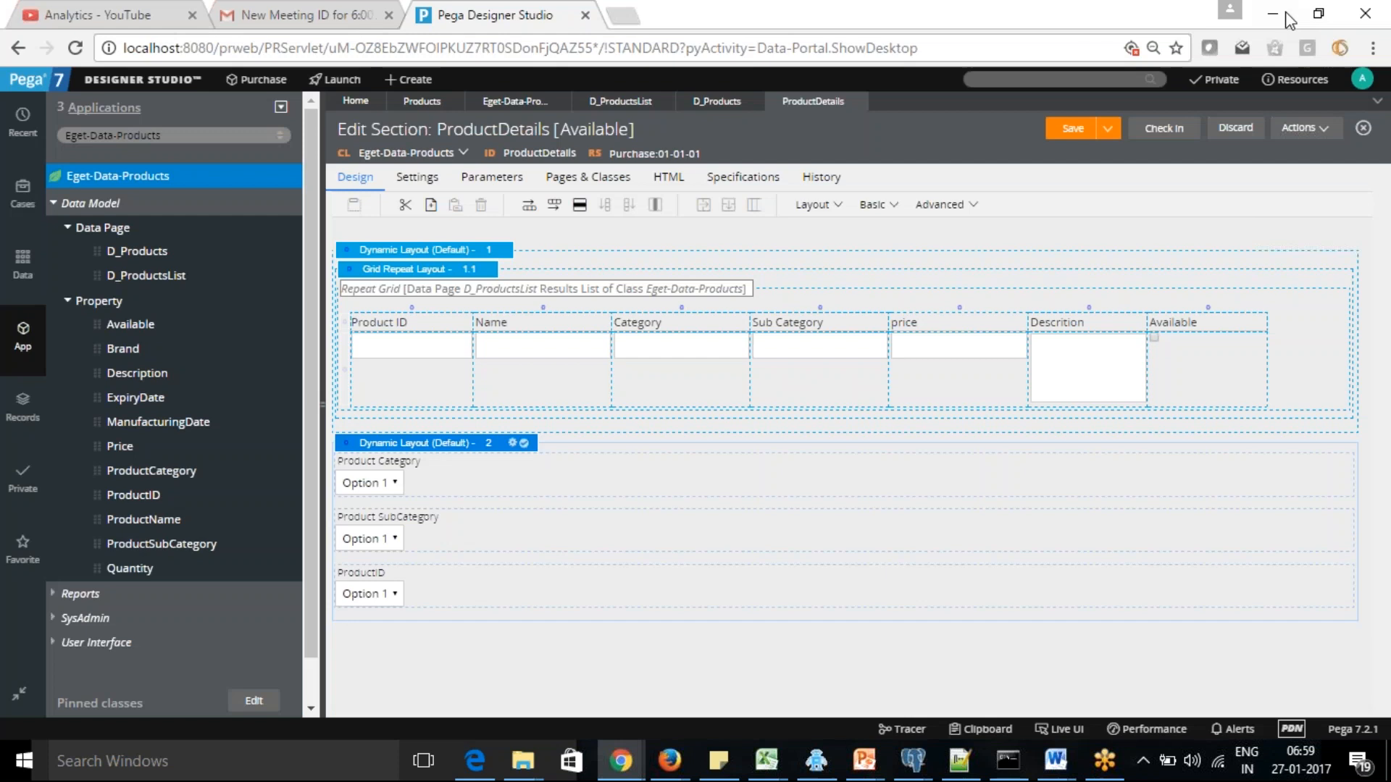
Run the ProductDetails section with the empty test page, then close the preview and minimize the test page window
click(1317, 134)
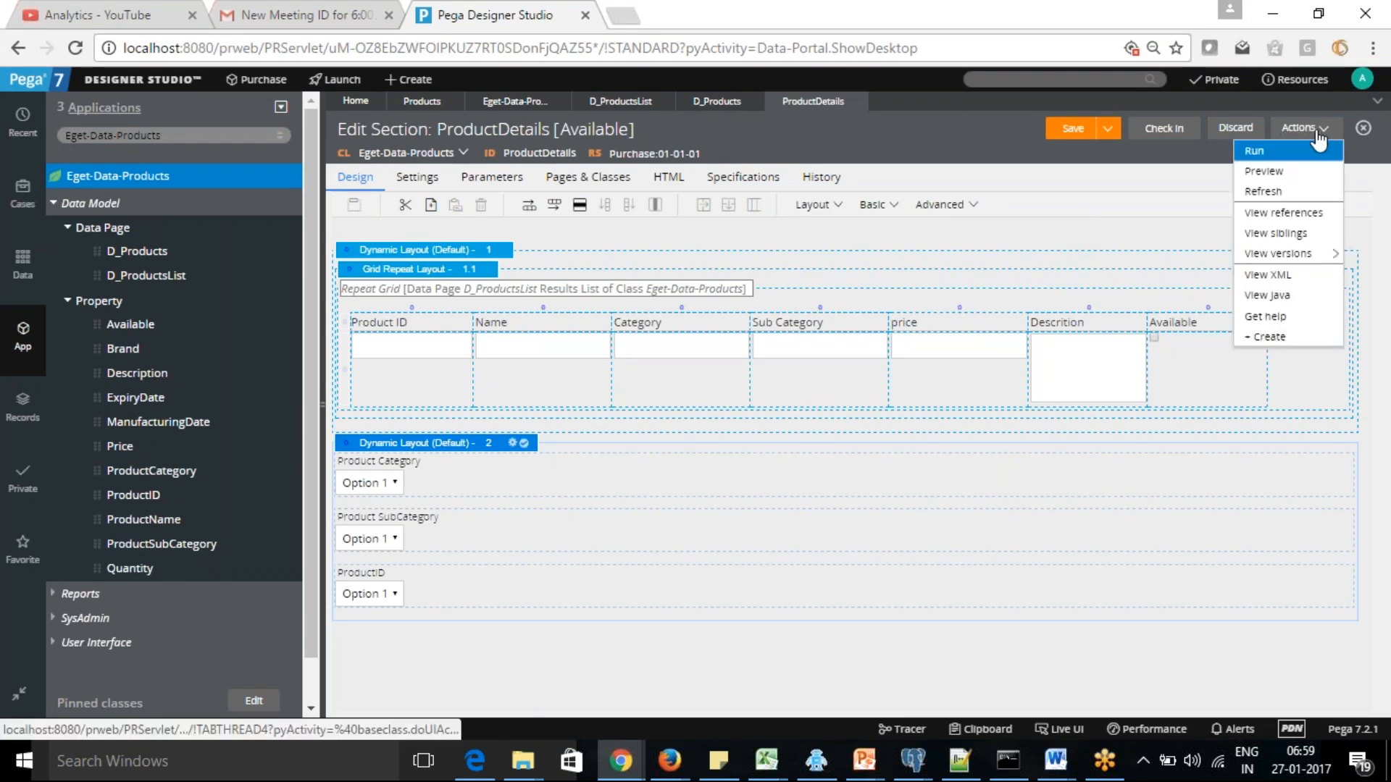
click(1280, 157)
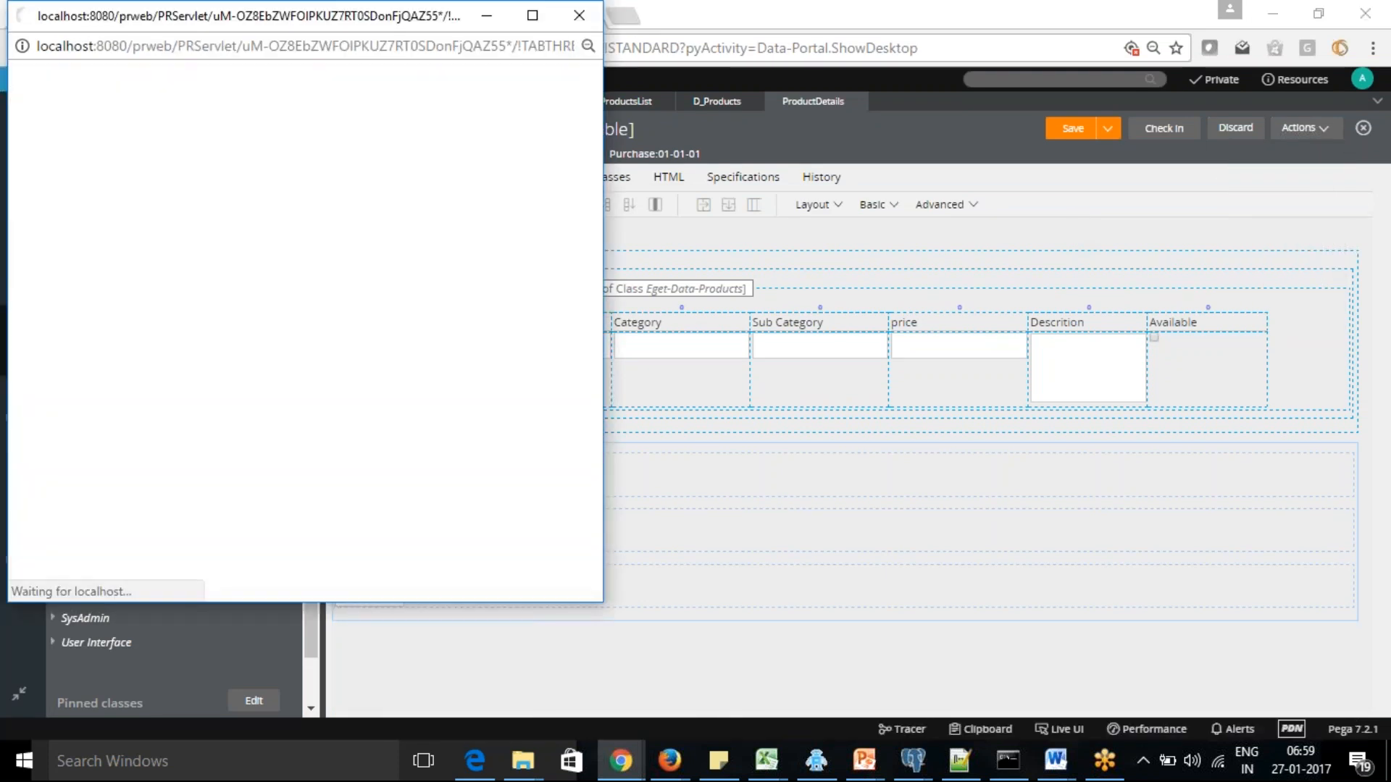
click(304, 395)
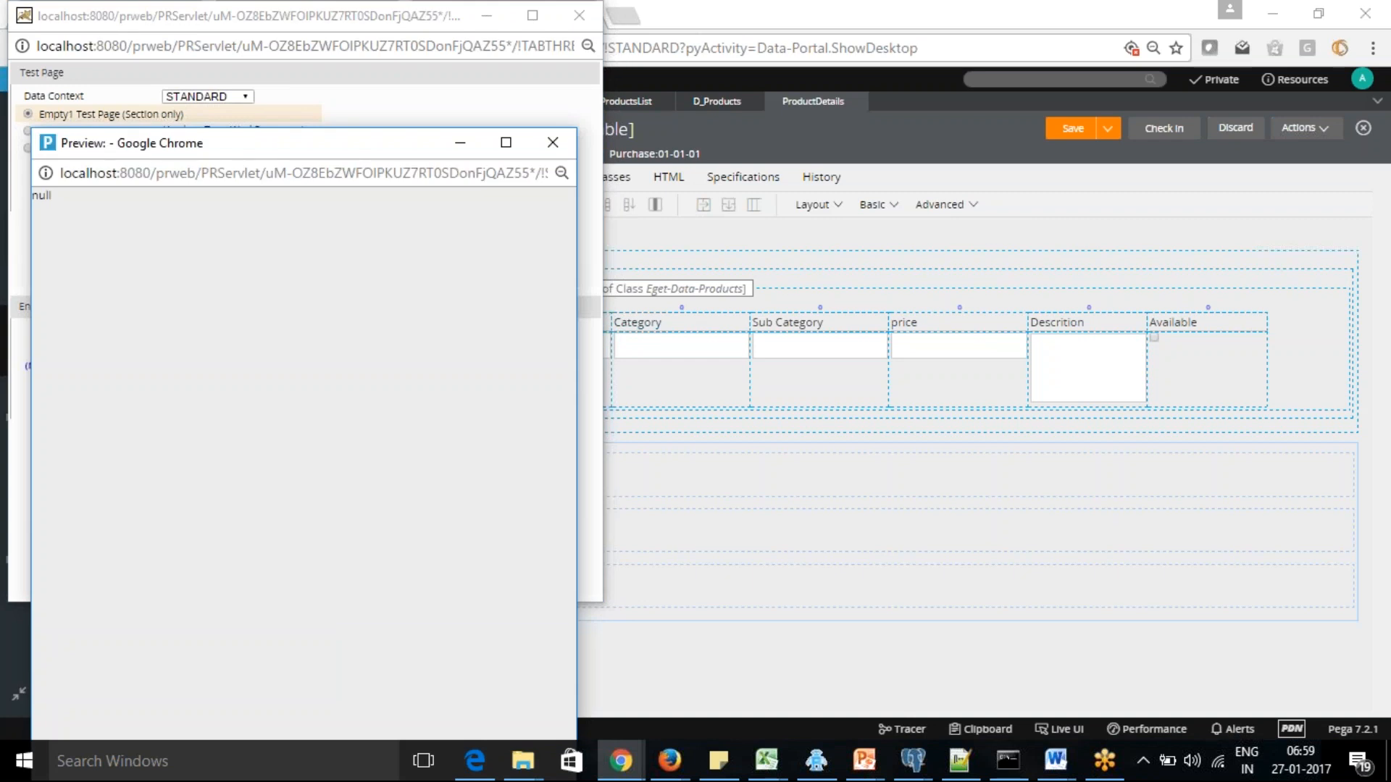
click(554, 143)
click(486, 15)
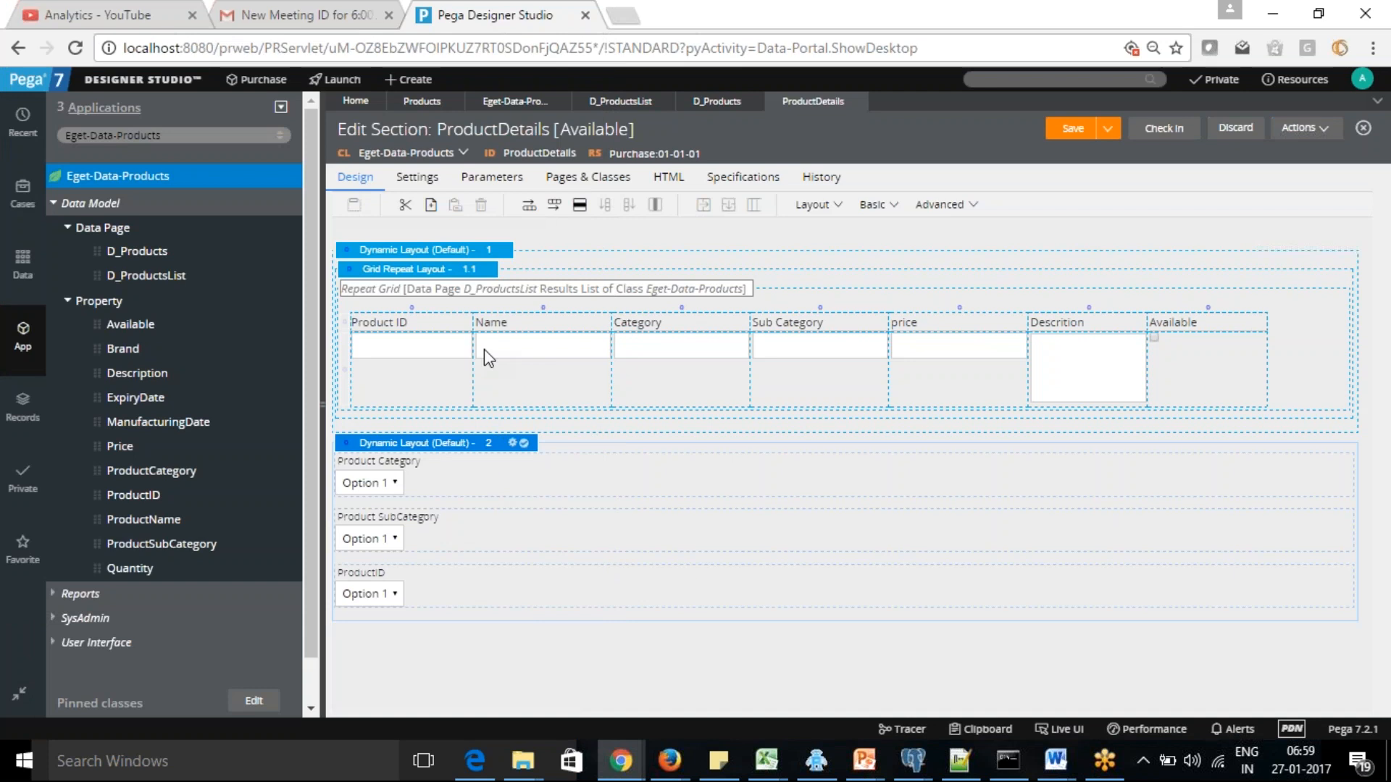
Review the grid repeat layout's presentation, operations and general properties, submit them, and save the section
click(477, 273)
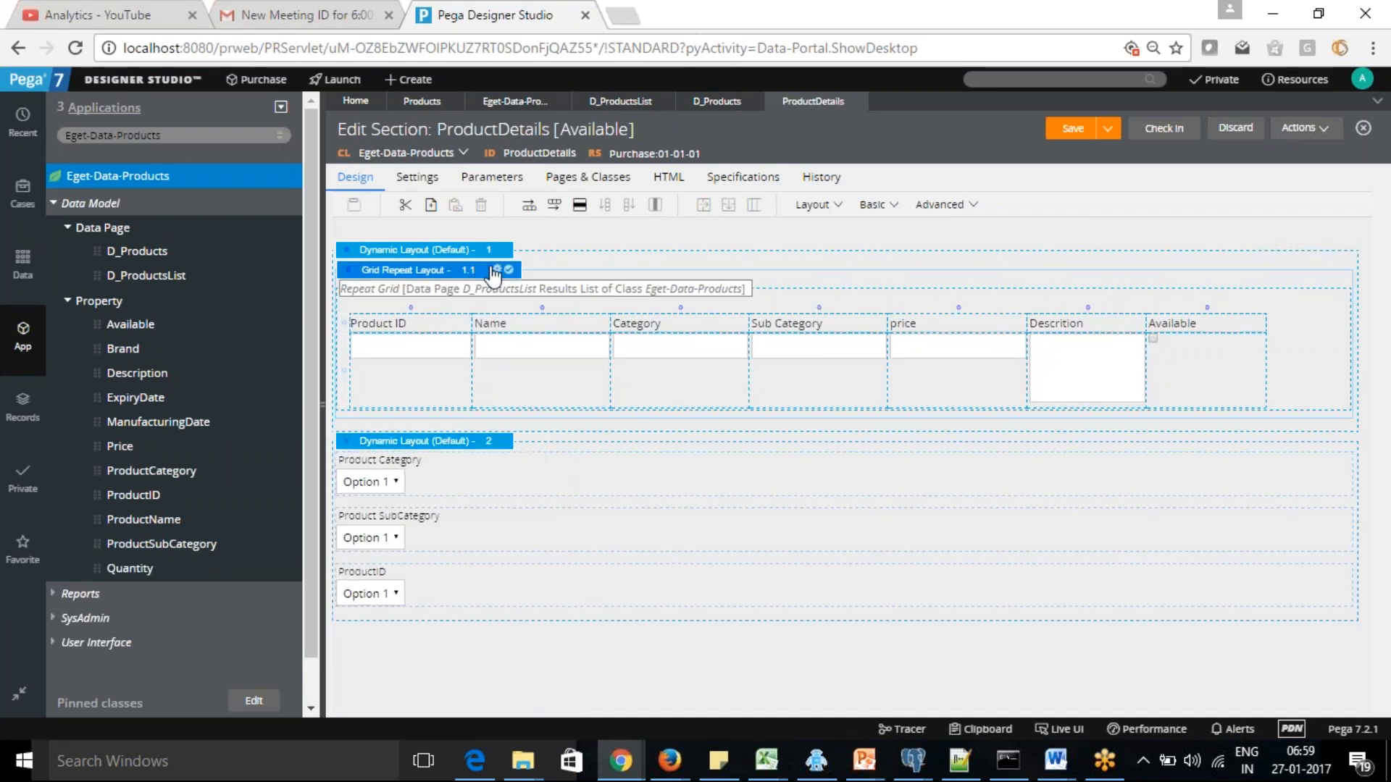
click(497, 269)
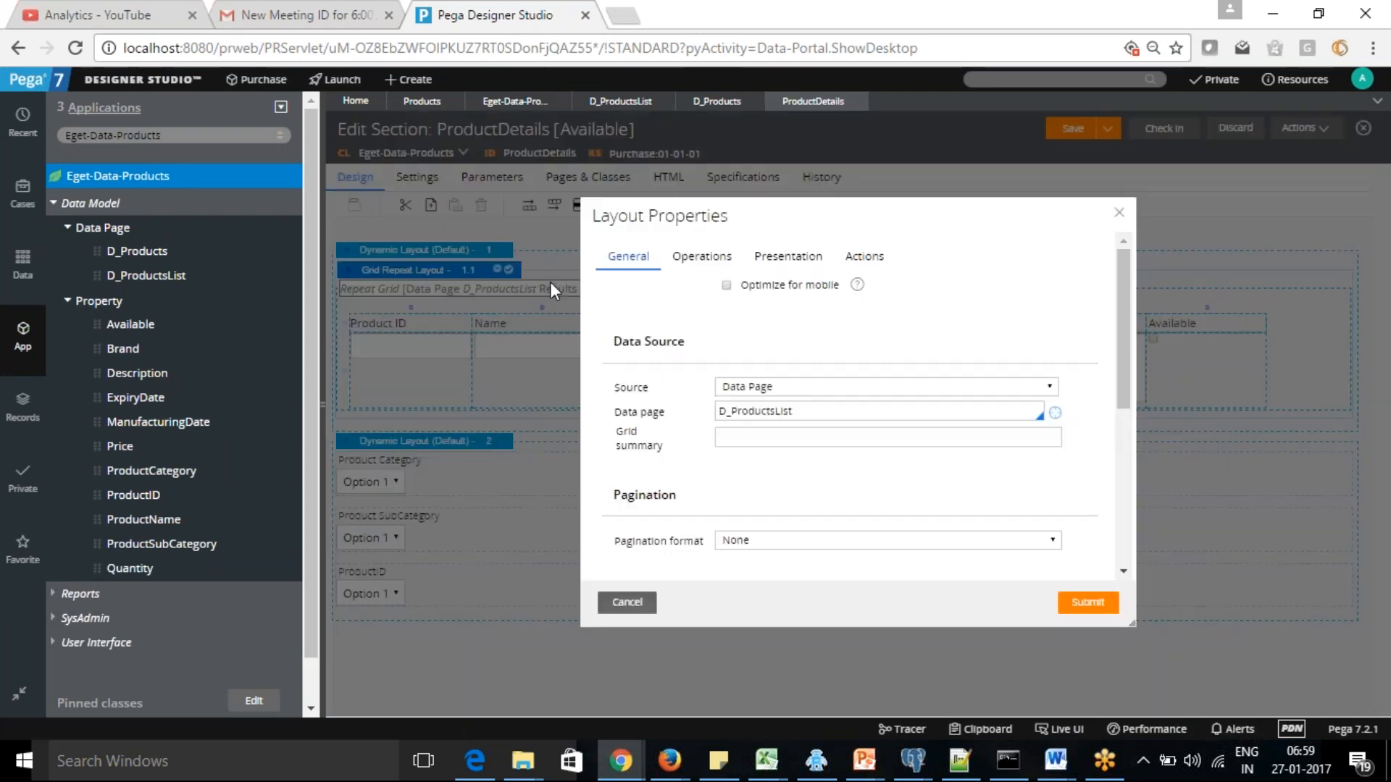
click(797, 258)
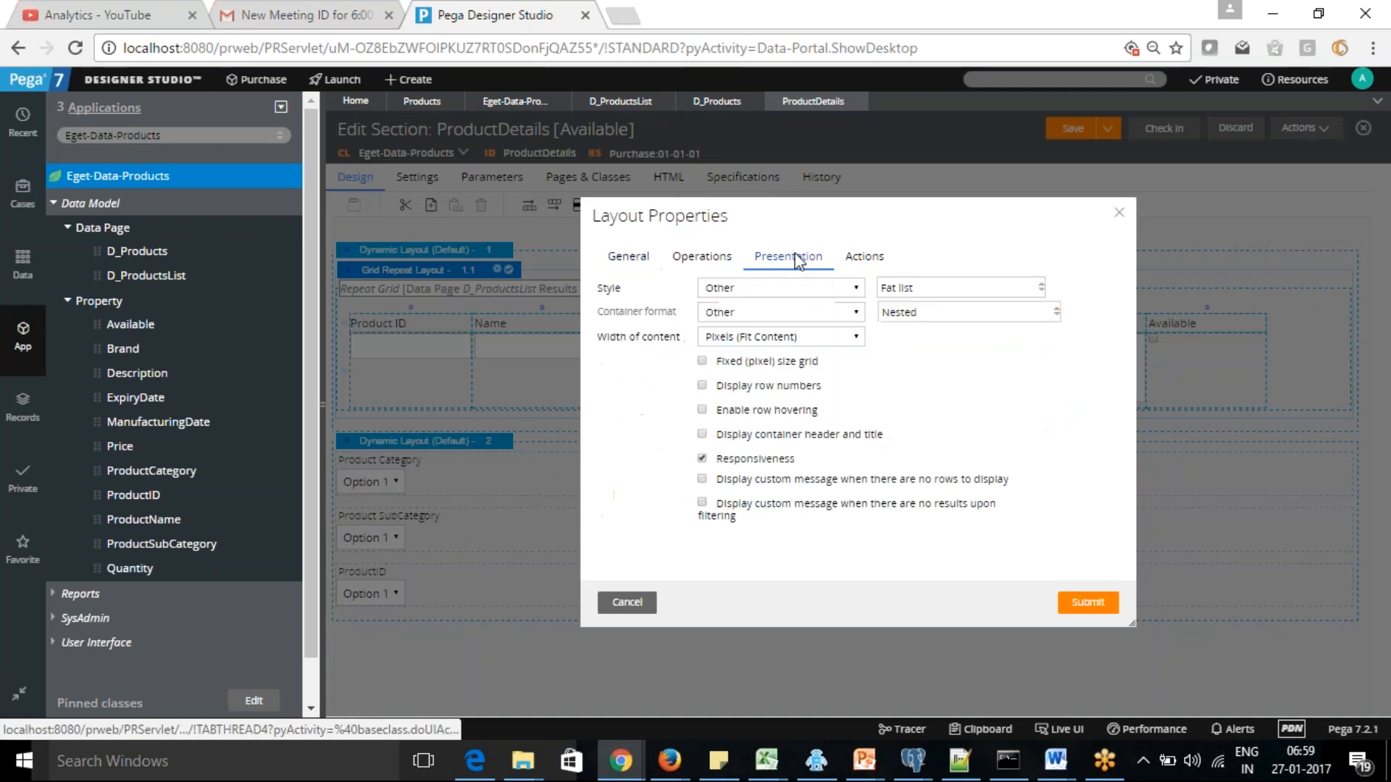
click(697, 259)
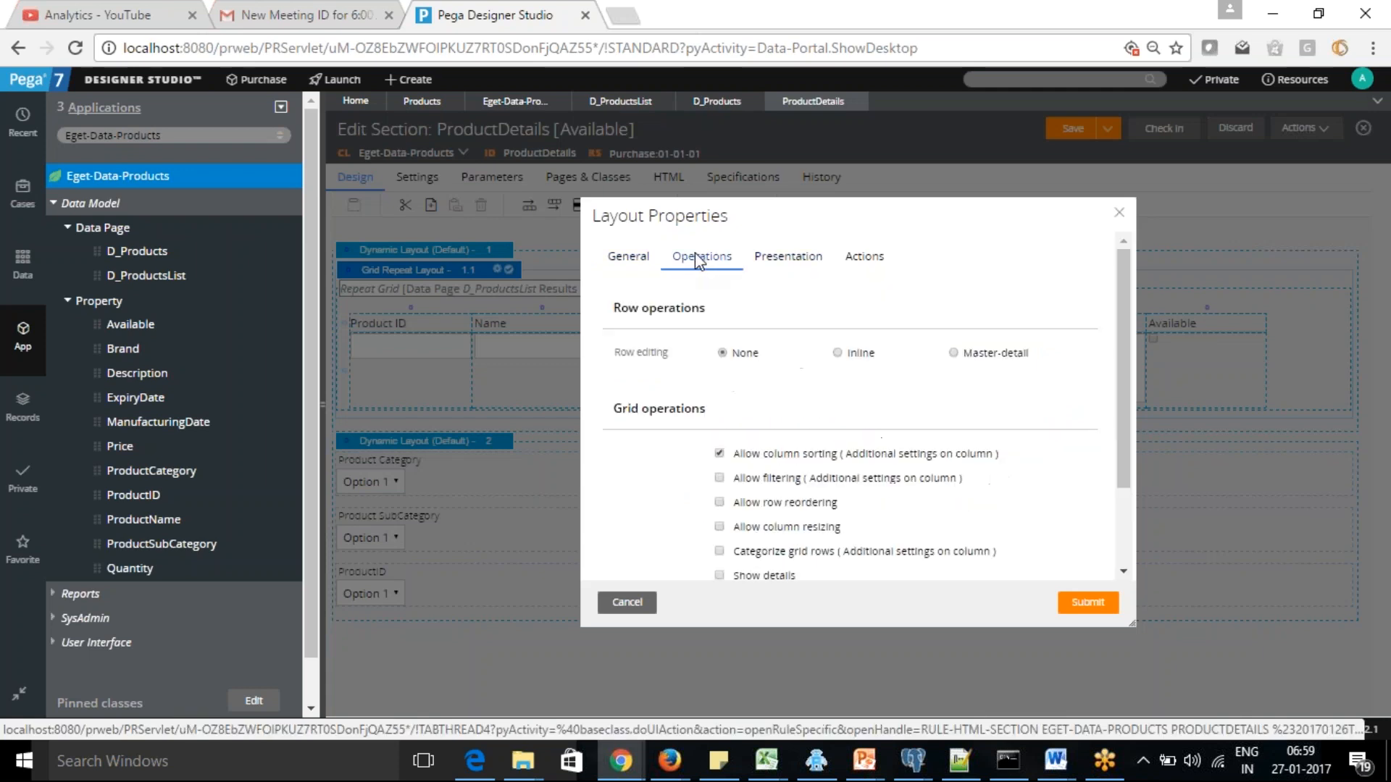
click(613, 254)
drag(1120, 351, 931, 391)
click(840, 411)
click(797, 427)
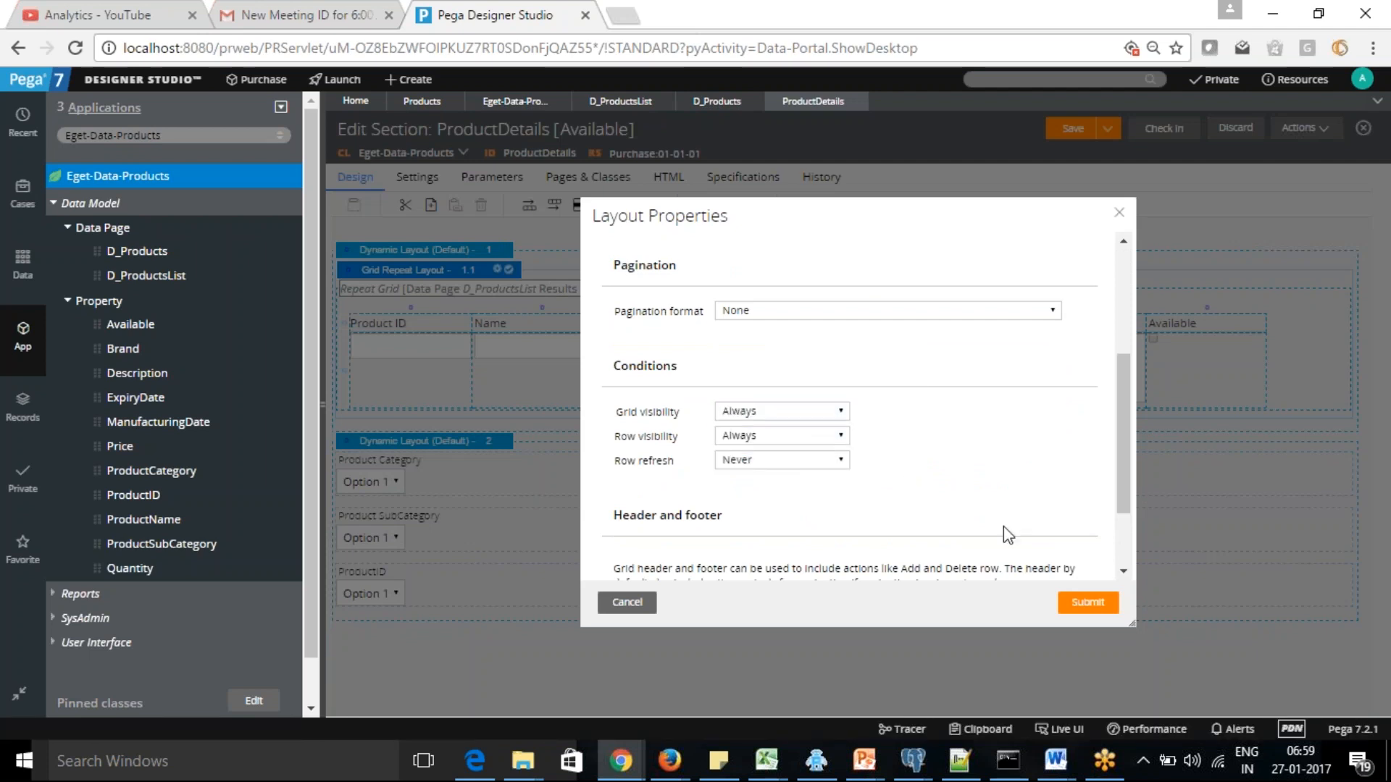
click(1099, 611)
click(1071, 131)
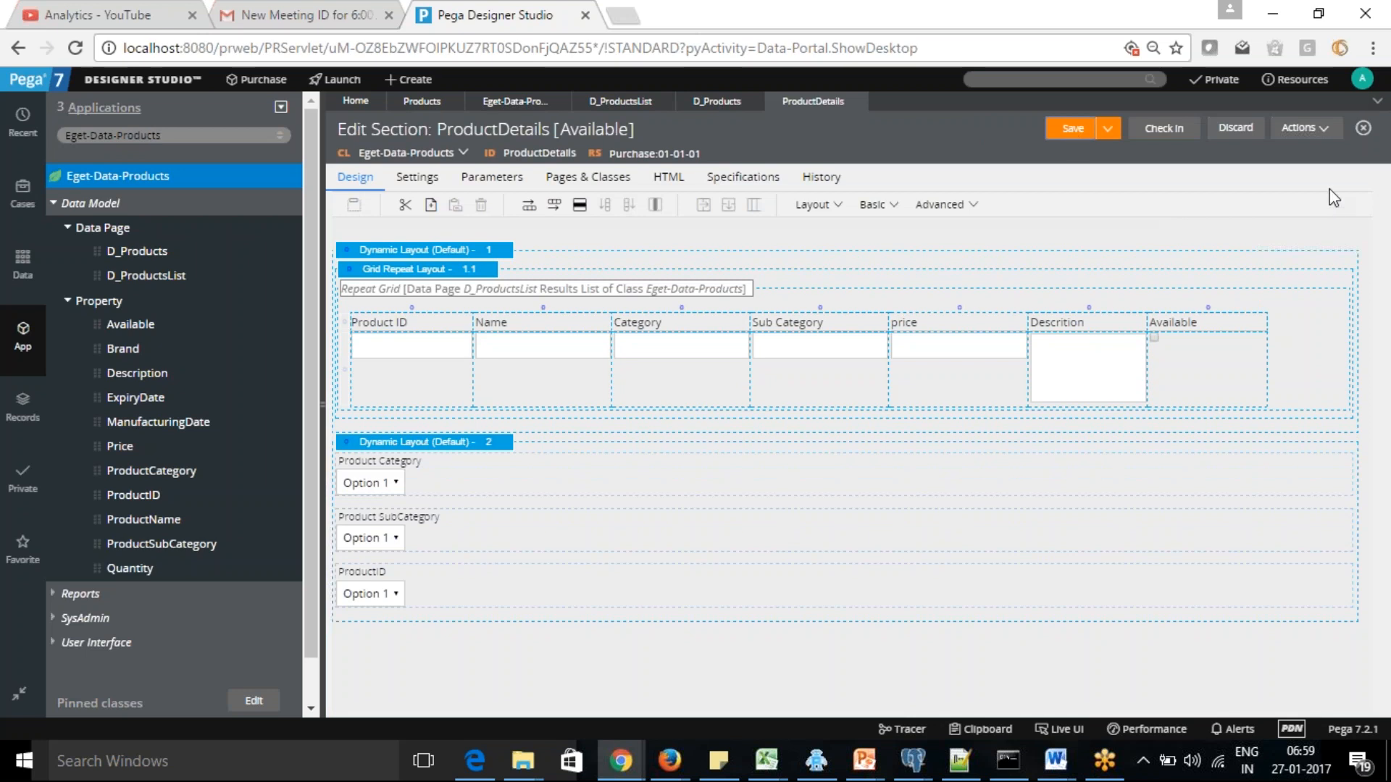
Run the saved ProductDetails section again with the empty test page and dismiss the preview and test page windows
click(1332, 132)
click(1294, 148)
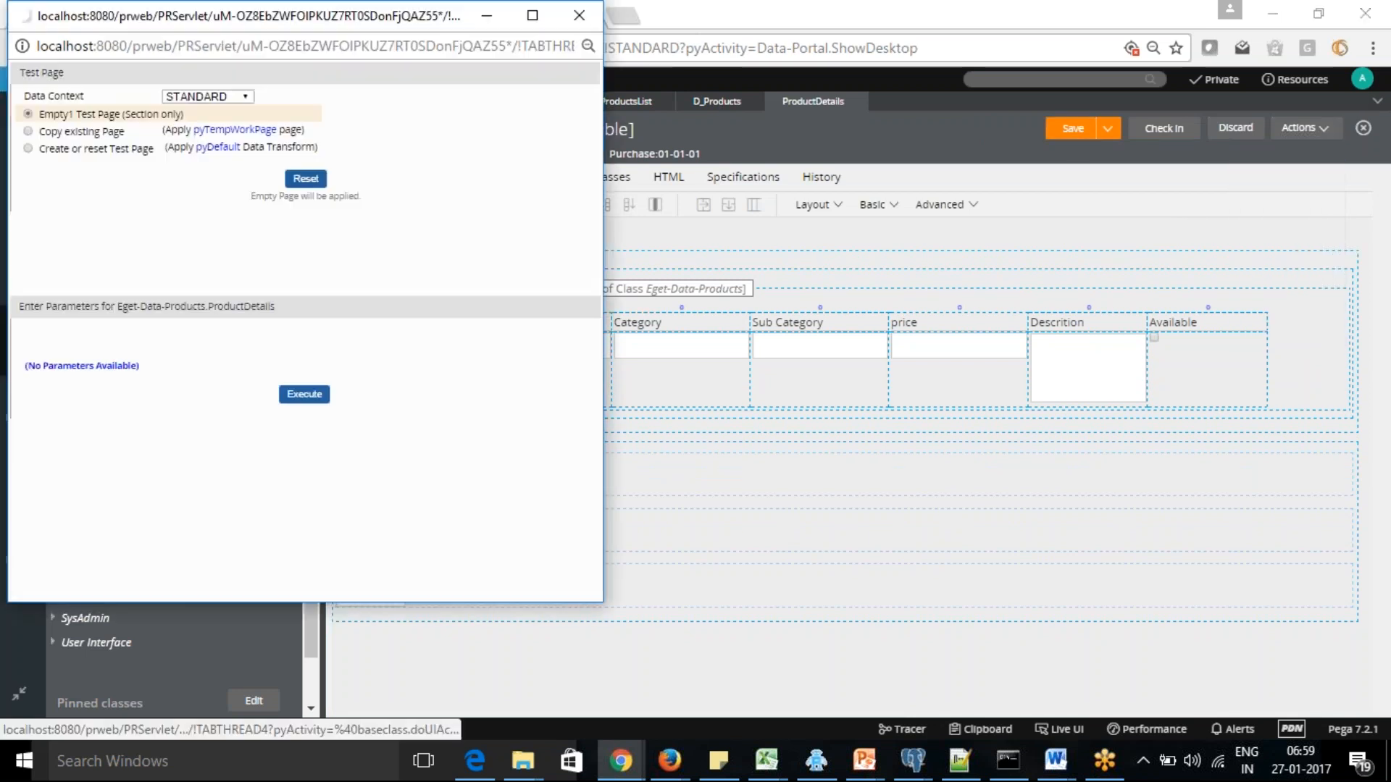
click(305, 395)
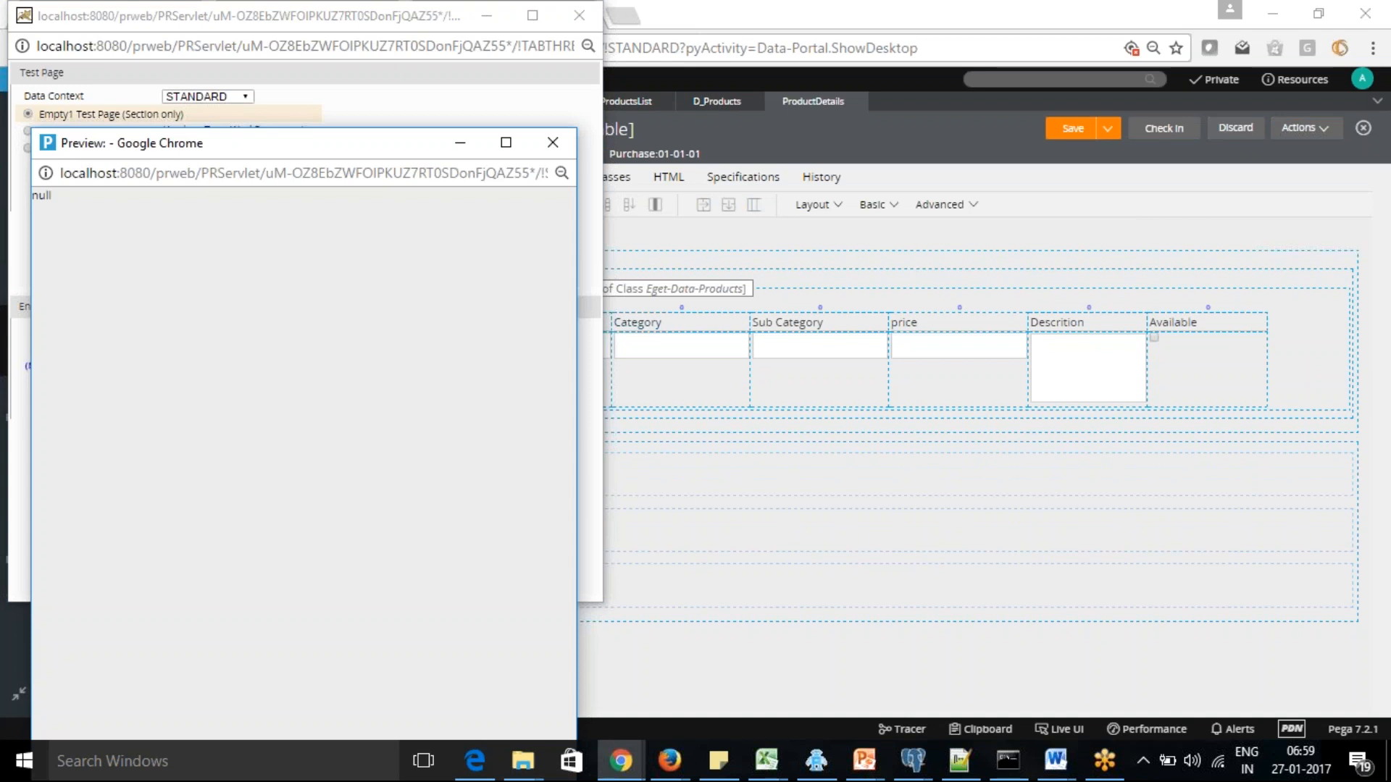
click(551, 142)
click(500, 20)
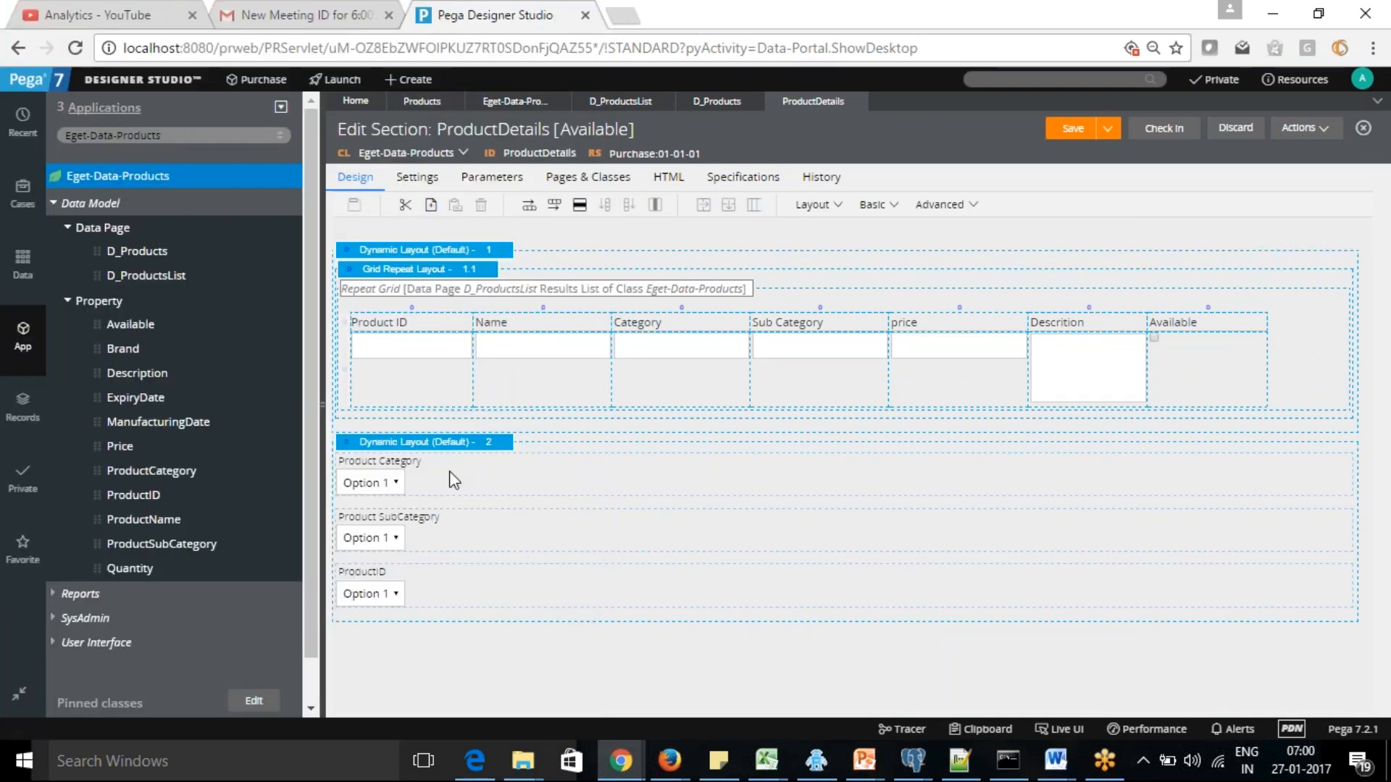
Turn off Group items for the Product Category dropdown, submit the cell properties, and save the section
click(453, 491)
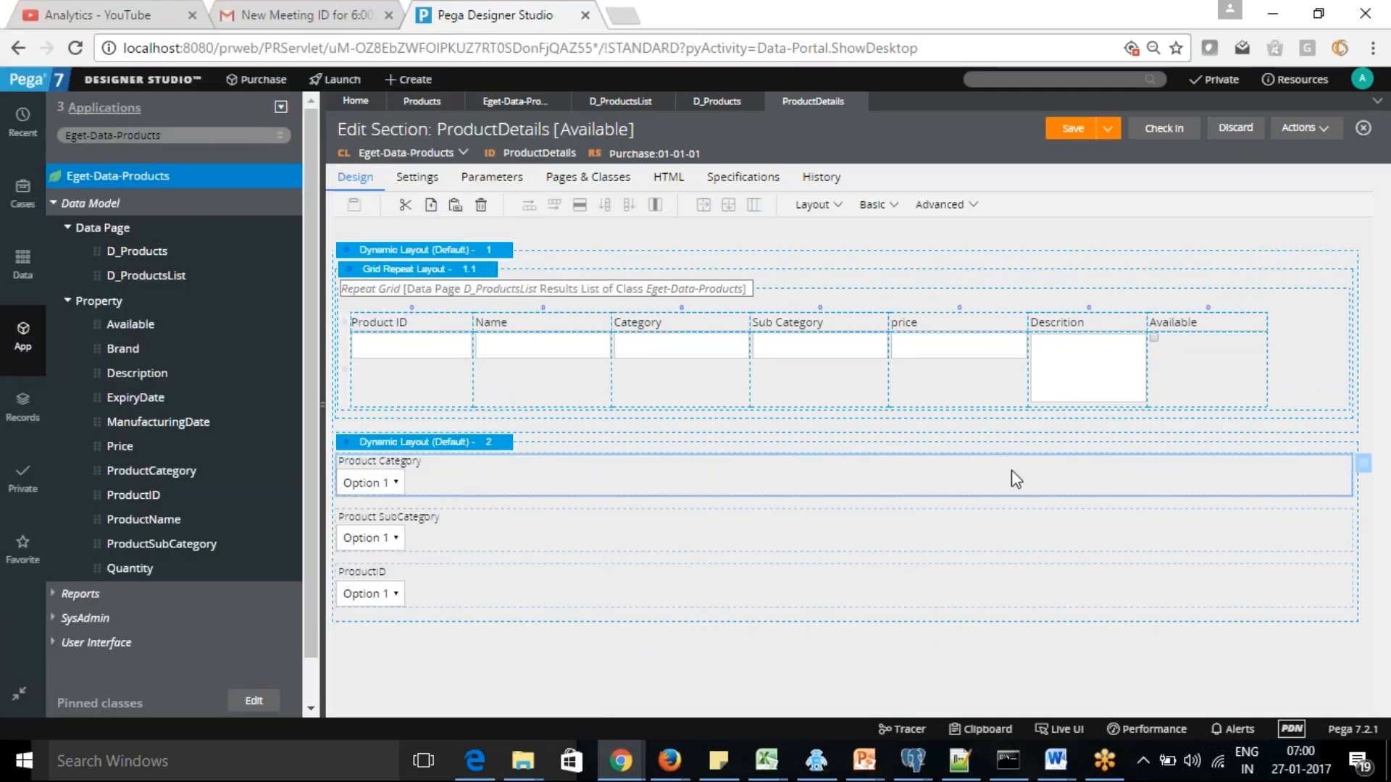
click(1365, 469)
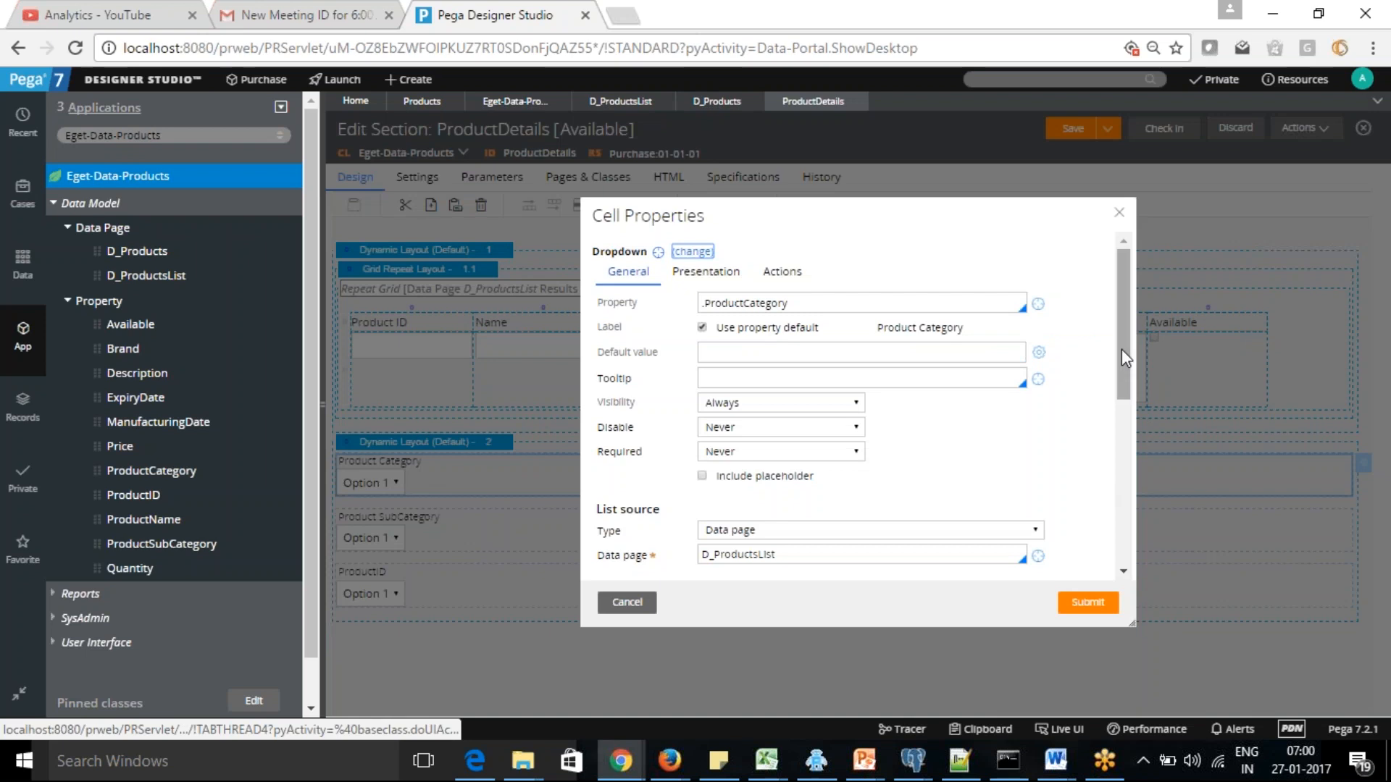
drag(1127, 391, 1127, 533)
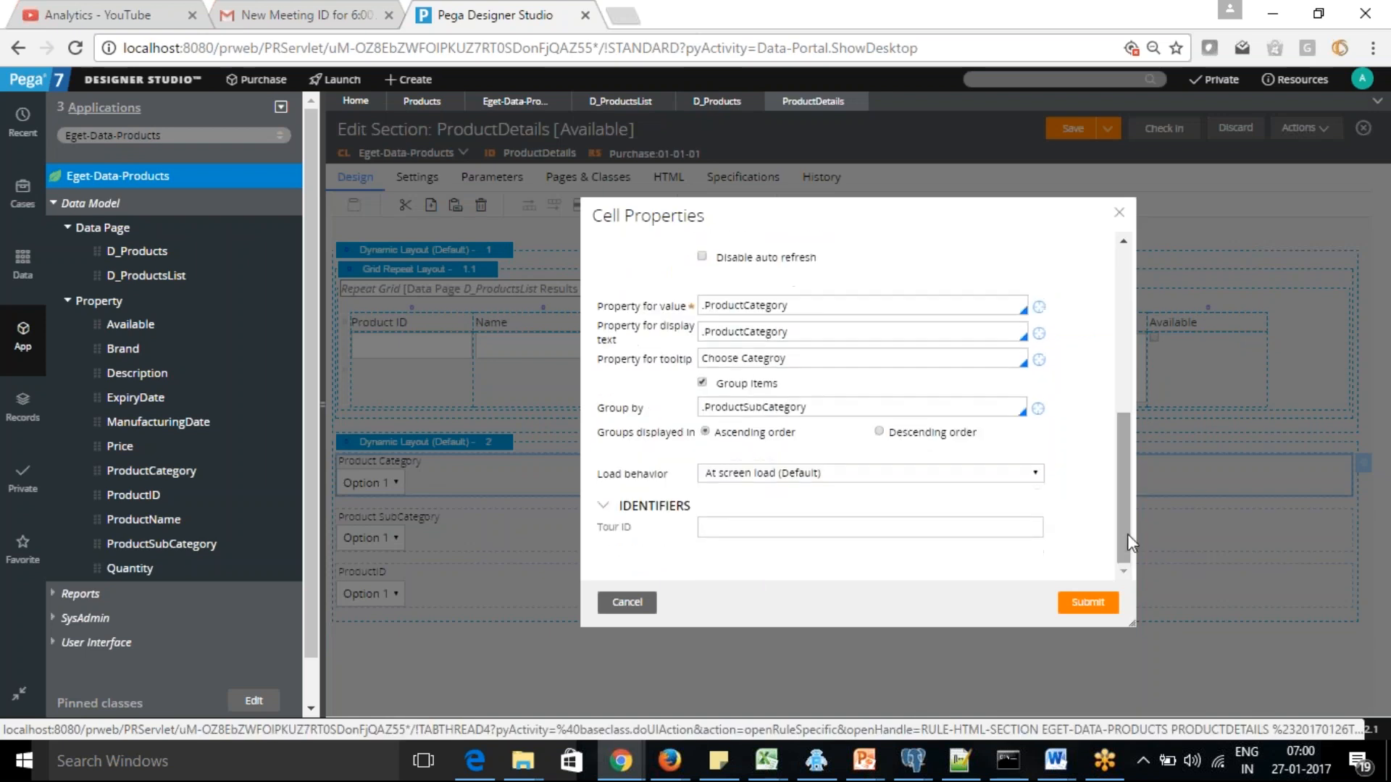
click(702, 384)
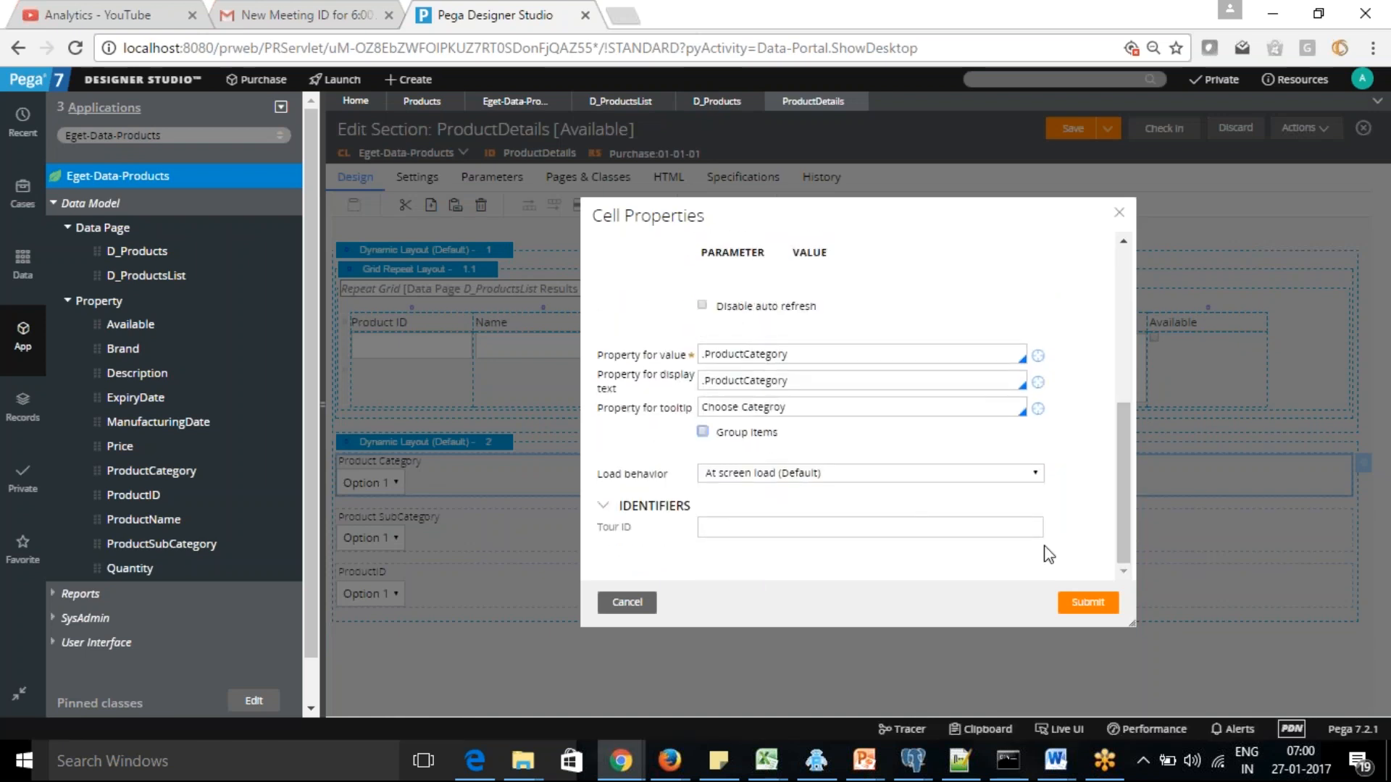
click(1088, 608)
click(1073, 130)
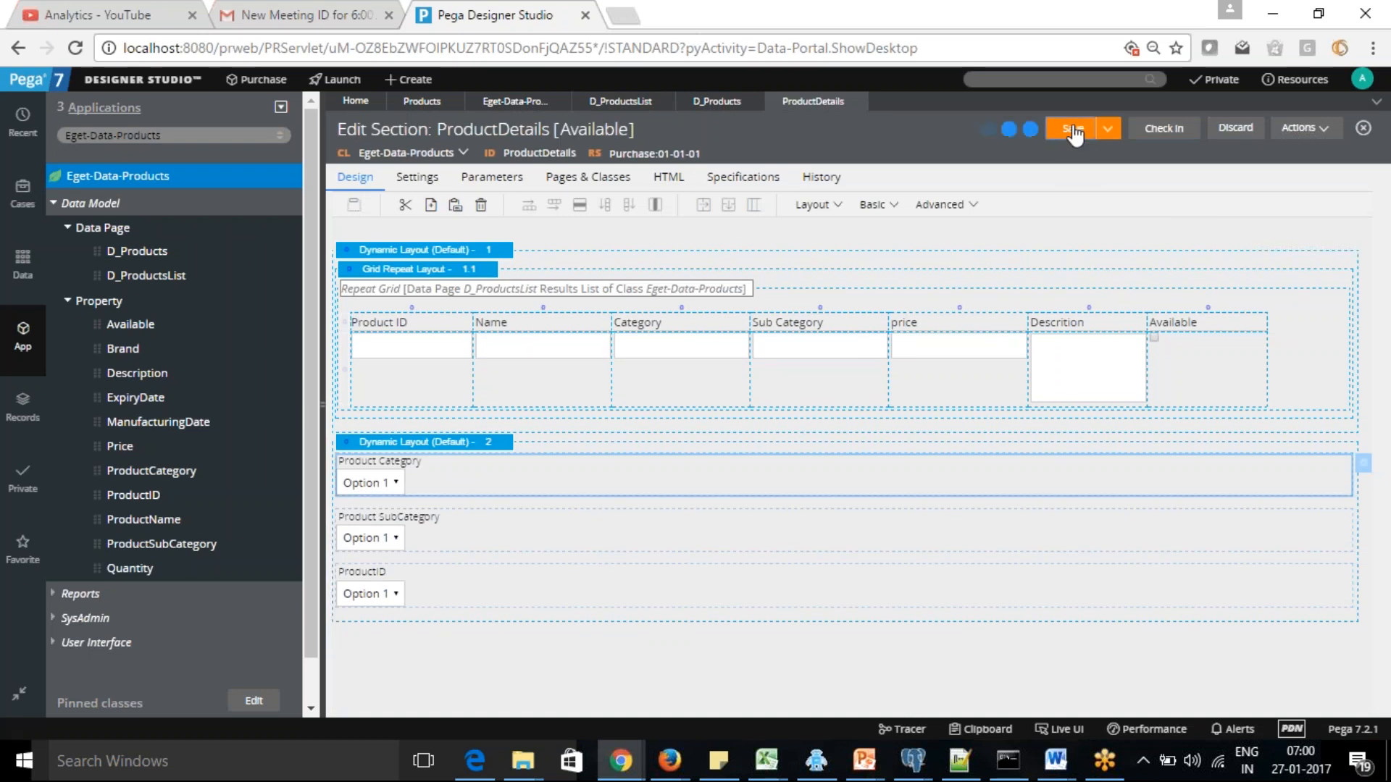
Preview the ProductDetails section, close the preview, and check the Tracer before returning to Designer Studio
click(1320, 130)
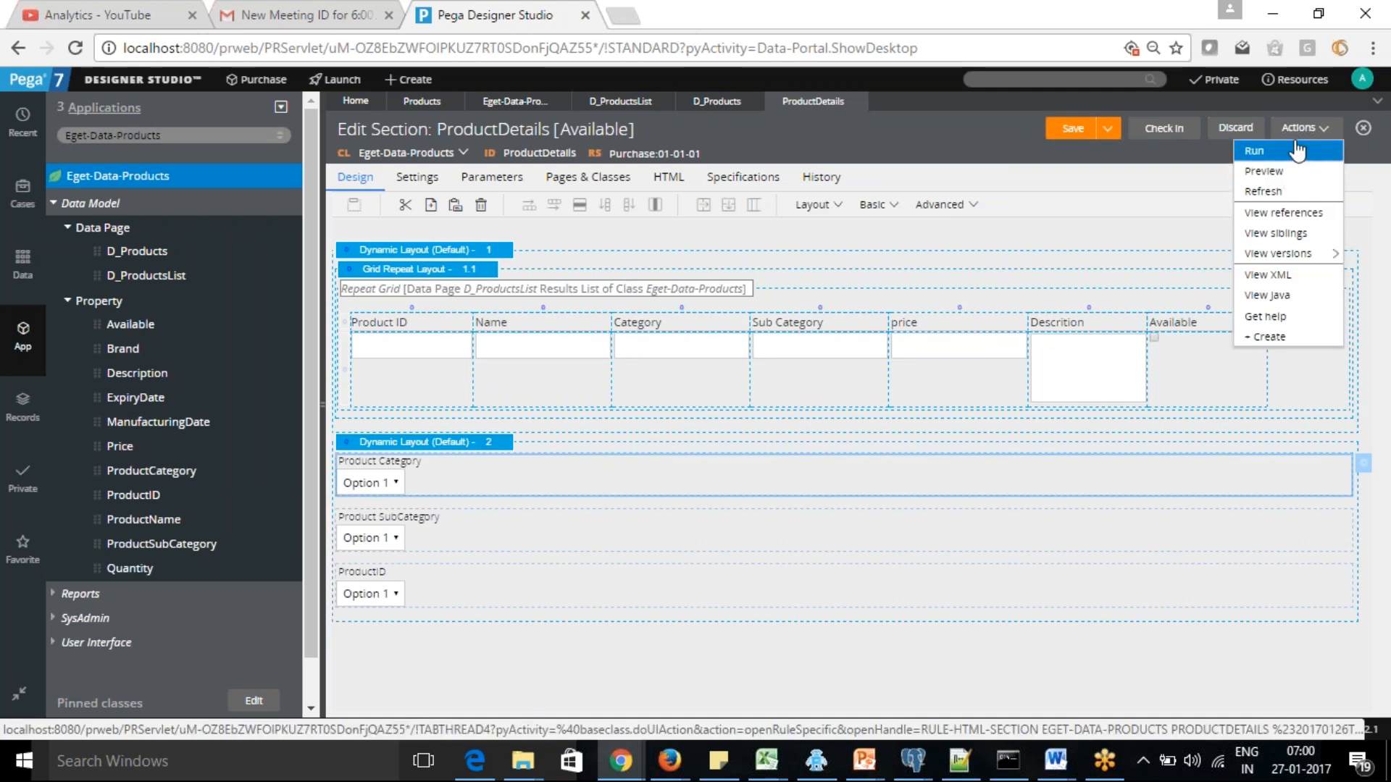
click(1294, 171)
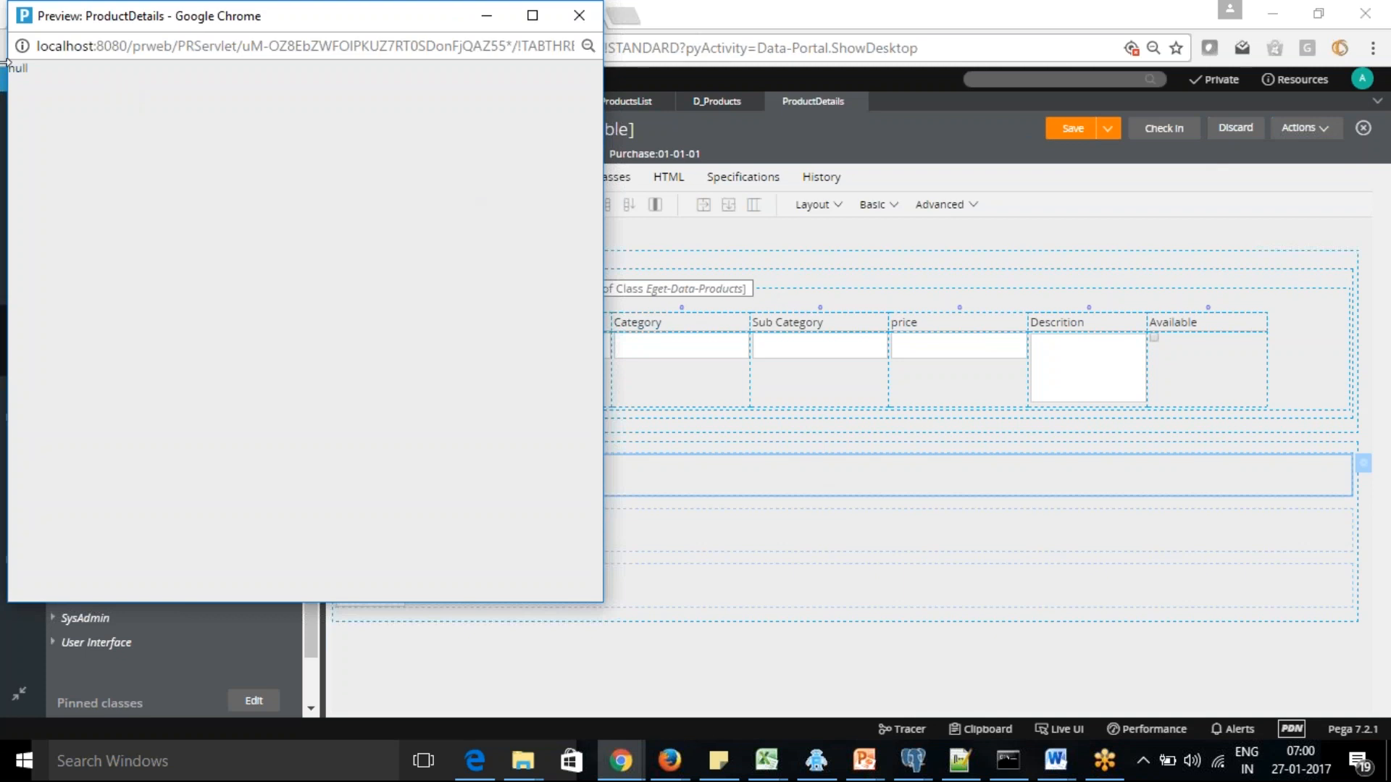
click(577, 18)
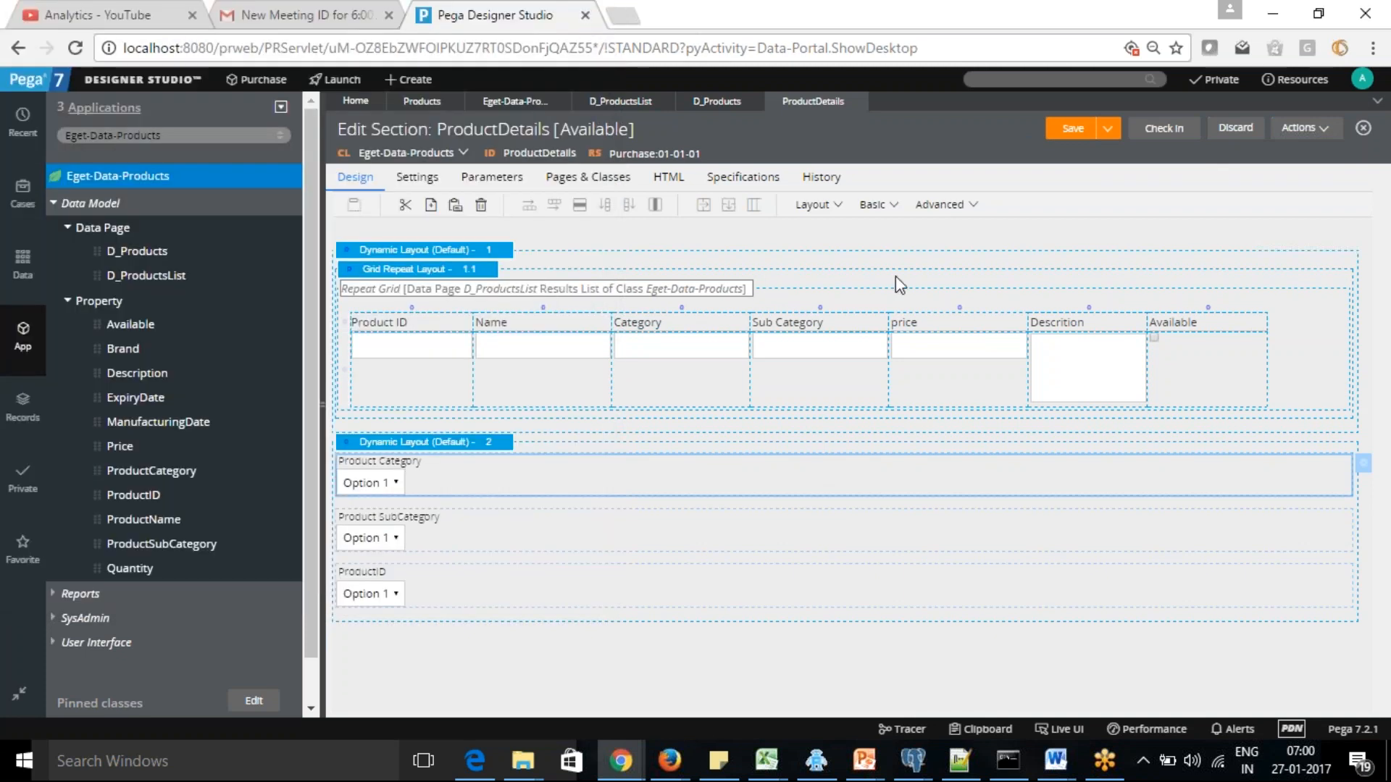
key(alt+Tab)
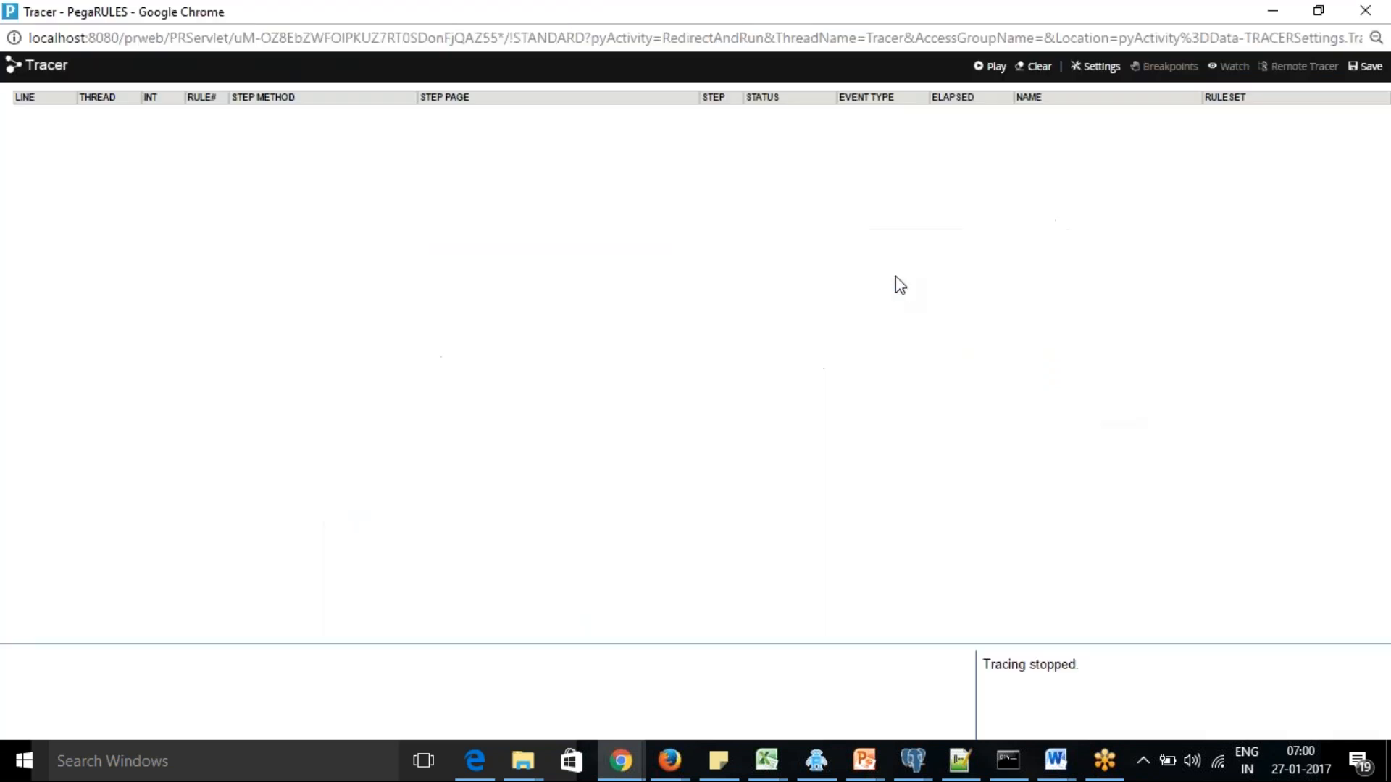
key(alt+Tab)
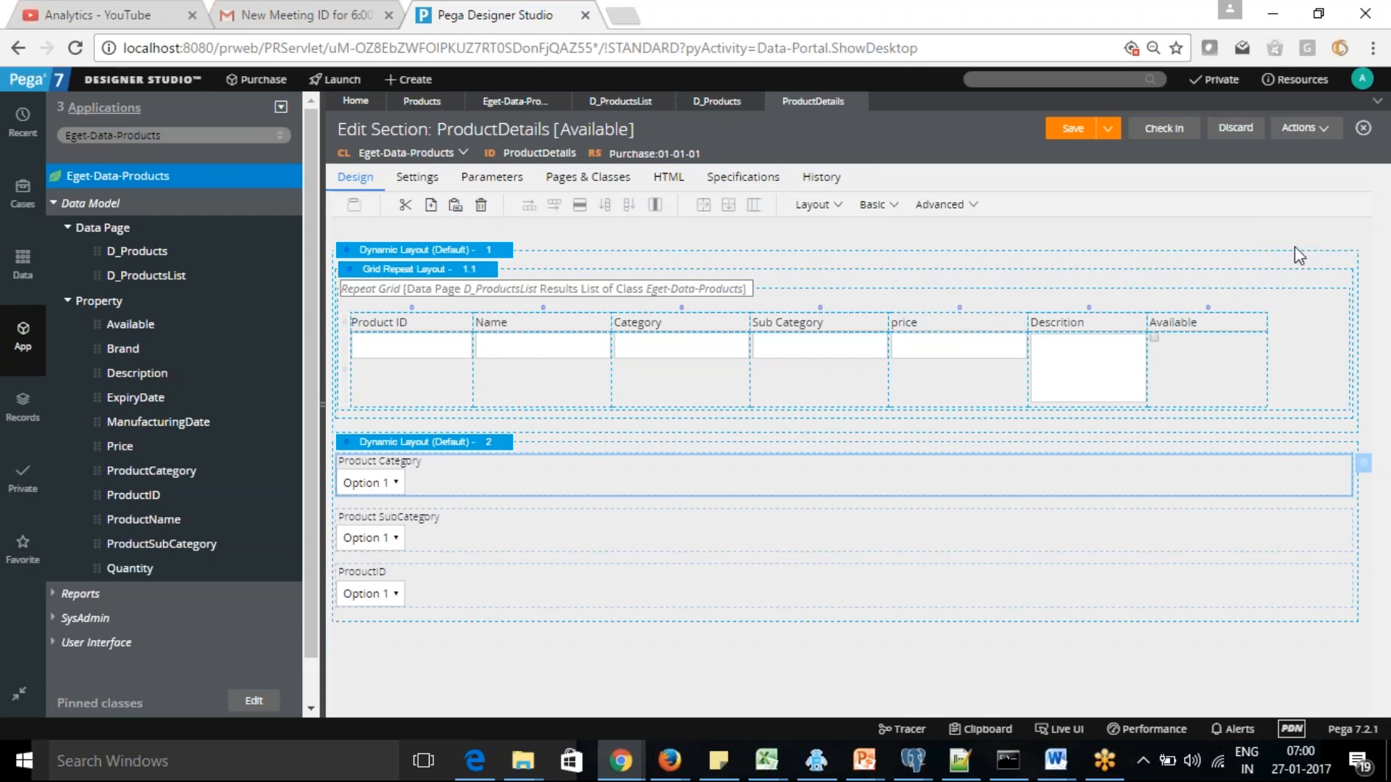
Run the ProductDetails section to bring up its test page window and return to the section design
click(1300, 128)
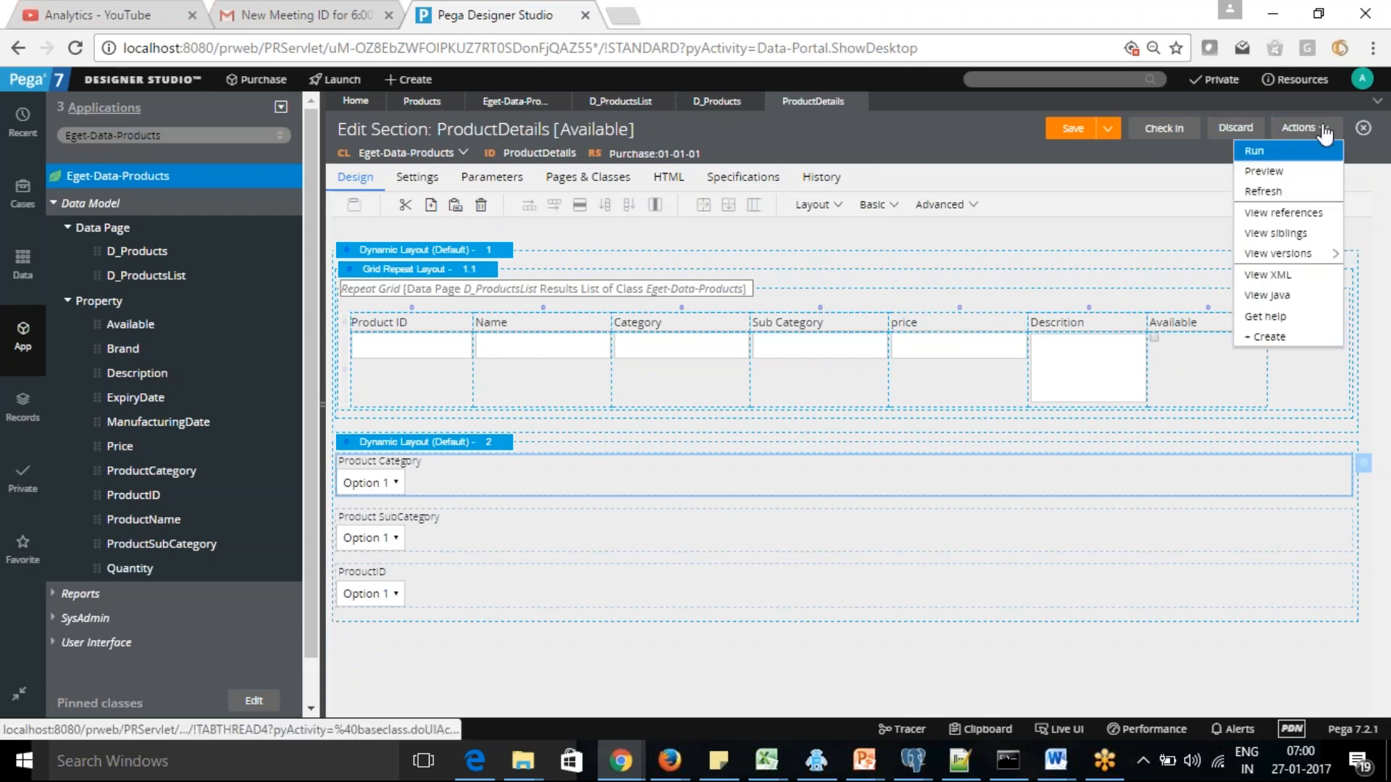
click(1269, 151)
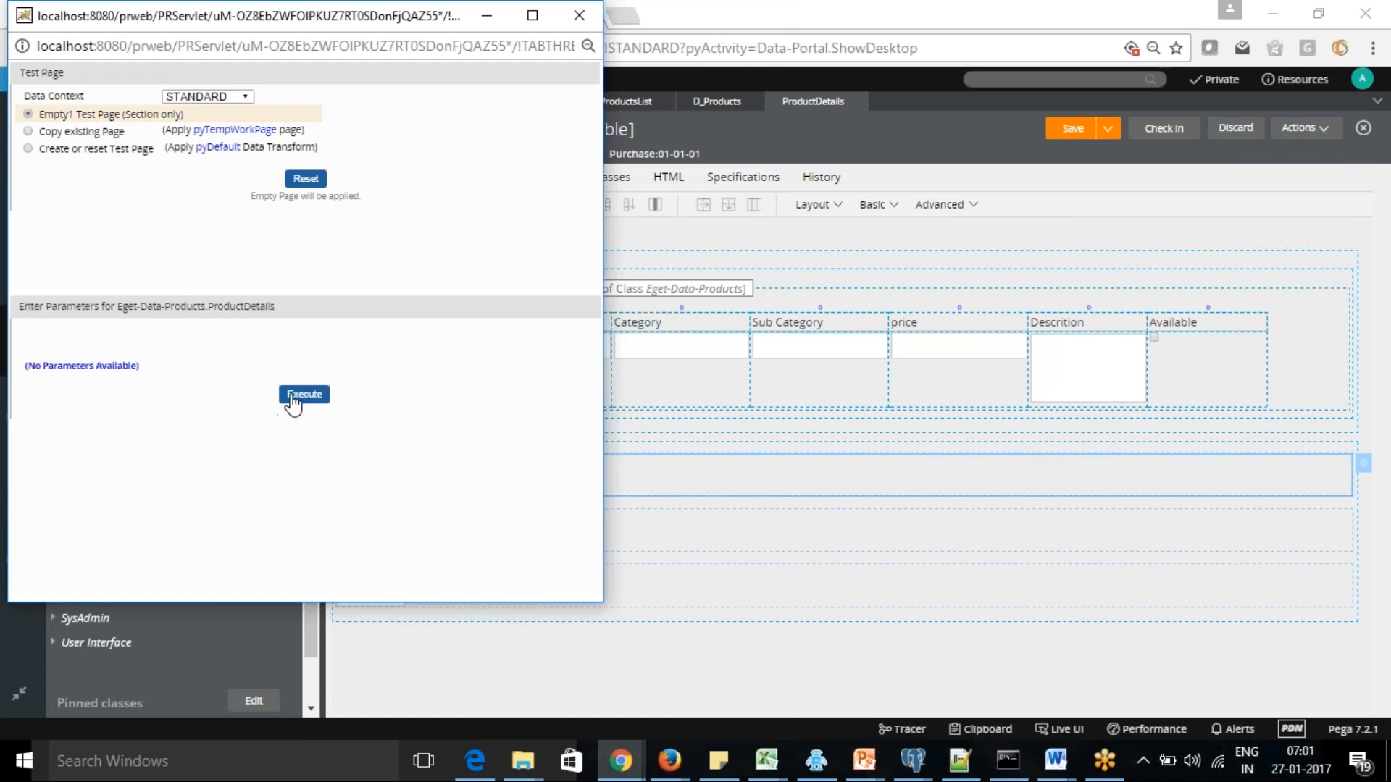
click(754, 556)
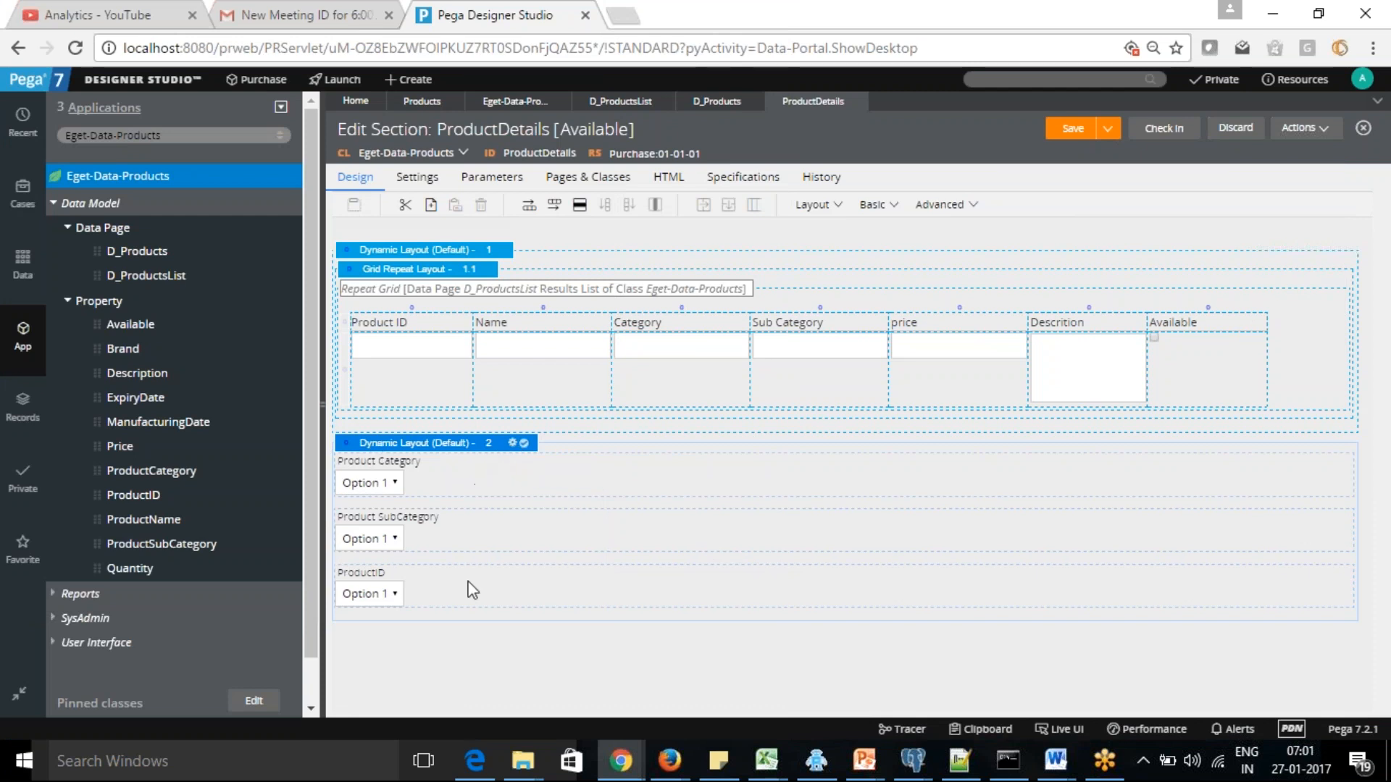
Review the general properties of the second dynamic layout, close them without submitting, and save the ProductDetails section
click(472, 546)
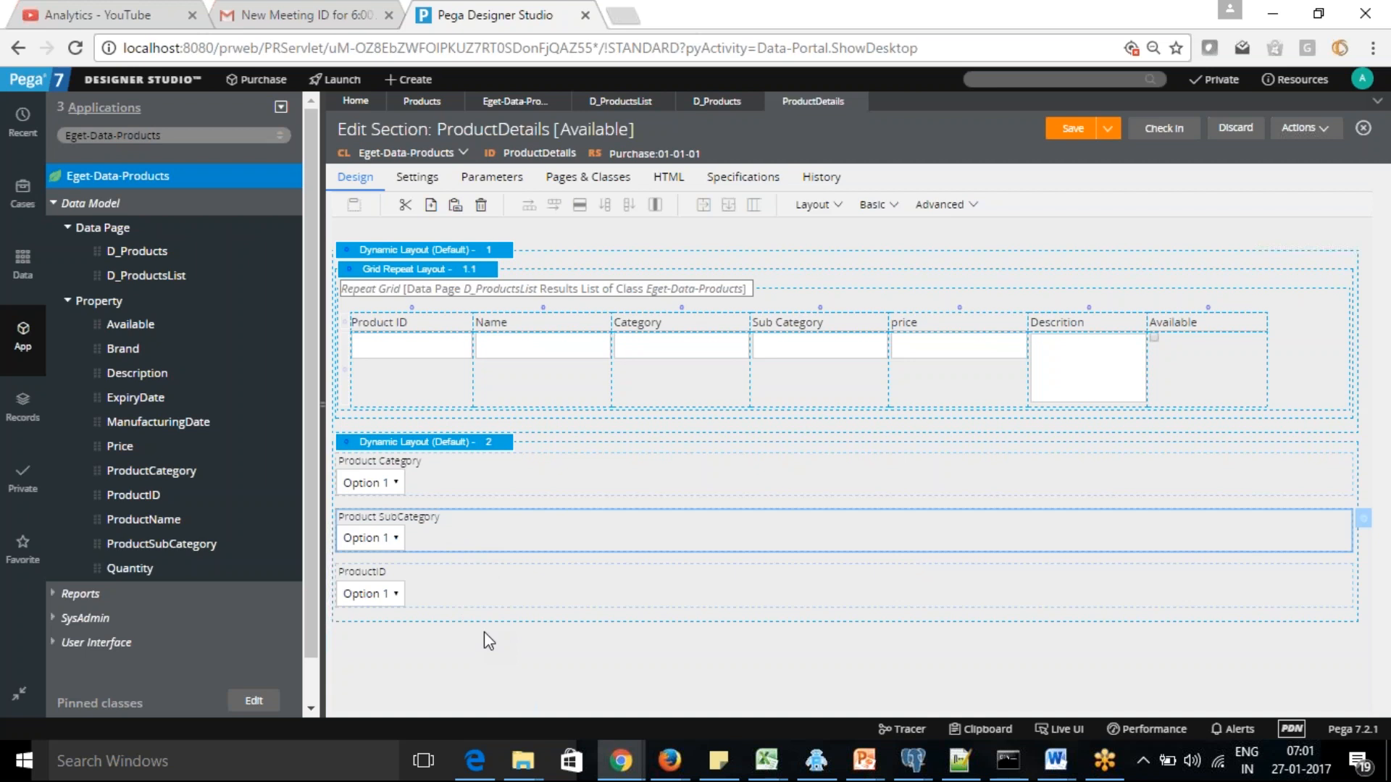
click(479, 443)
click(514, 443)
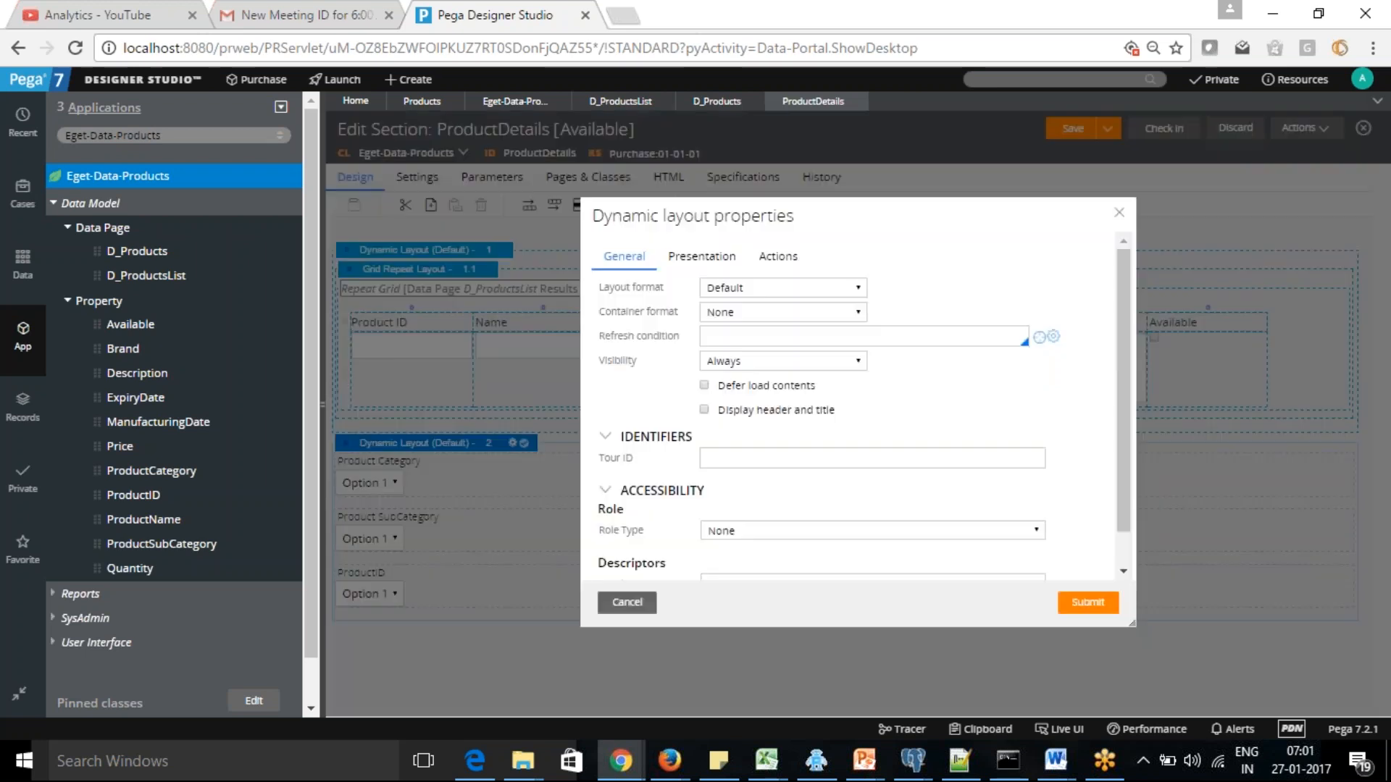
click(1119, 212)
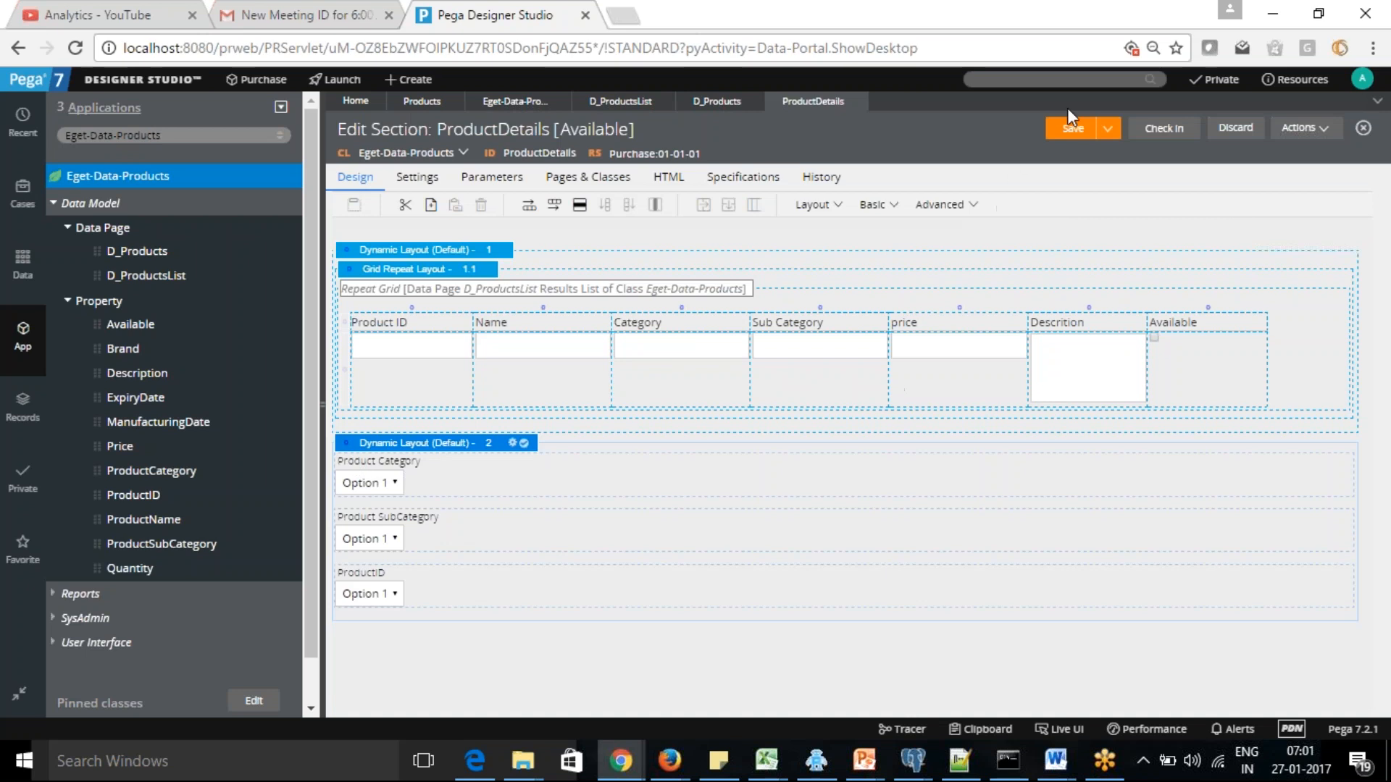
click(1062, 136)
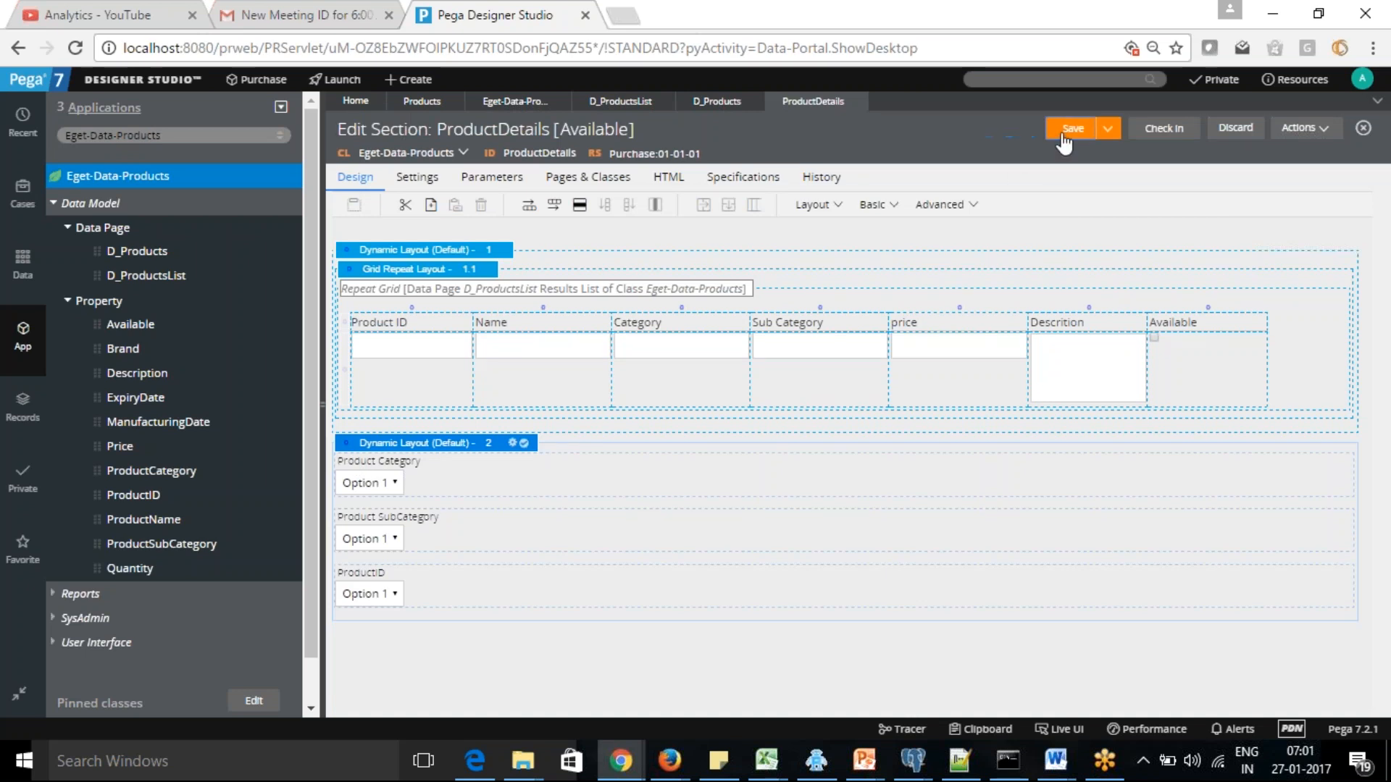